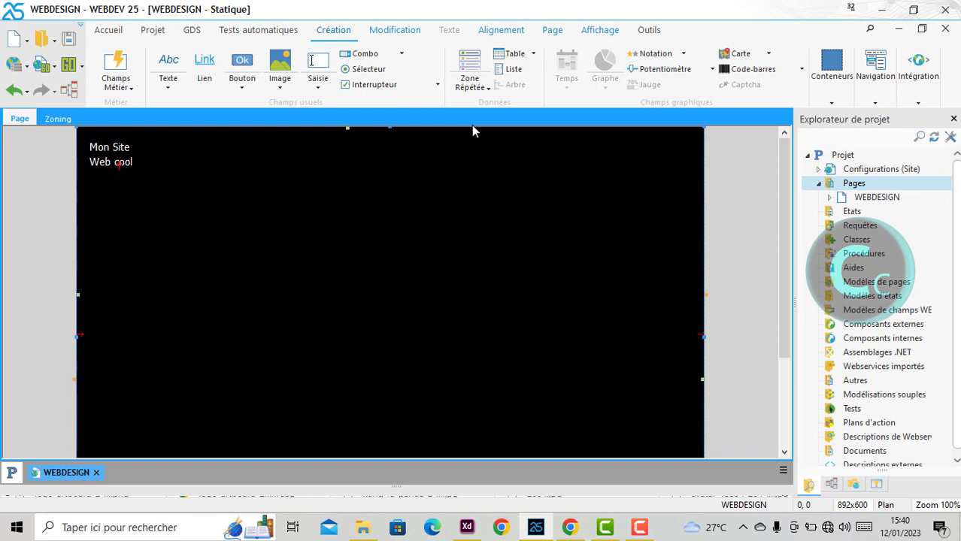
Step: Place a link field in the page header, to the right of the "Mon Site Web cool" text, at about 289, 30
{"action": "left_click", "coordinate": [168, 85]}
{"action": "scroll", "coordinate": [212, 74], "scroll_direction": "up", "scroll_amount": 1}
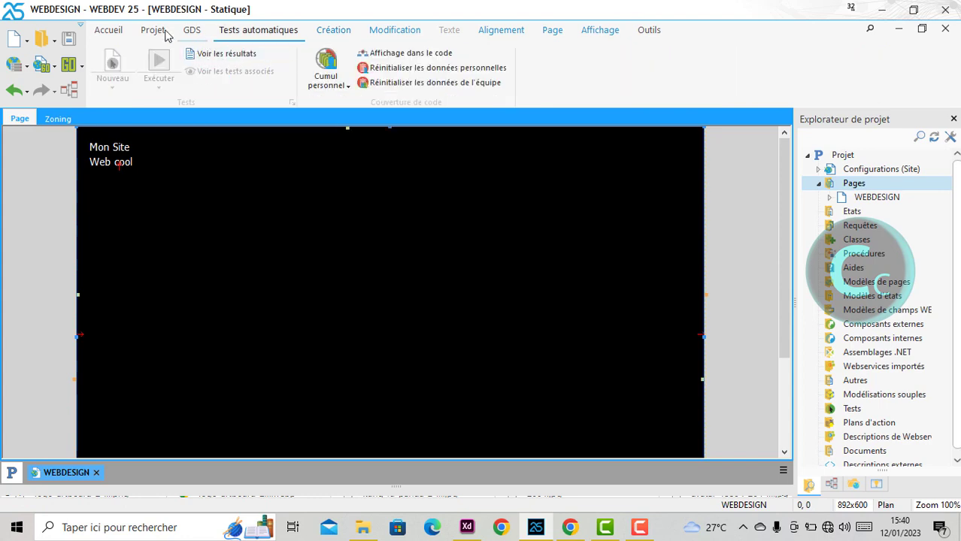
{"action": "left_click", "coordinate": [333, 30]}
{"action": "left_click_drag", "start_coordinate": [203, 66], "coordinate": [322, 156]}
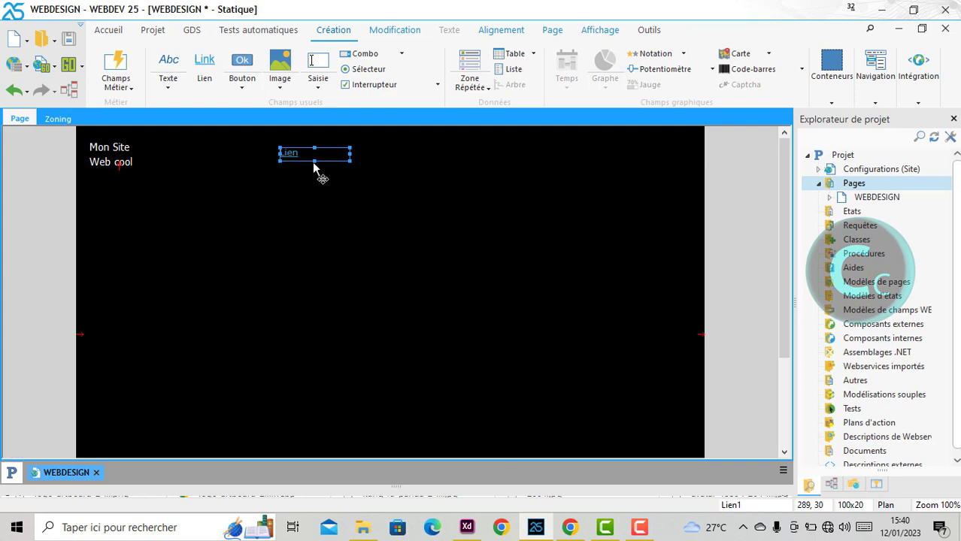
Step: Change the new link's label to "Home"
{"action": "right_click", "coordinate": [325, 161]}
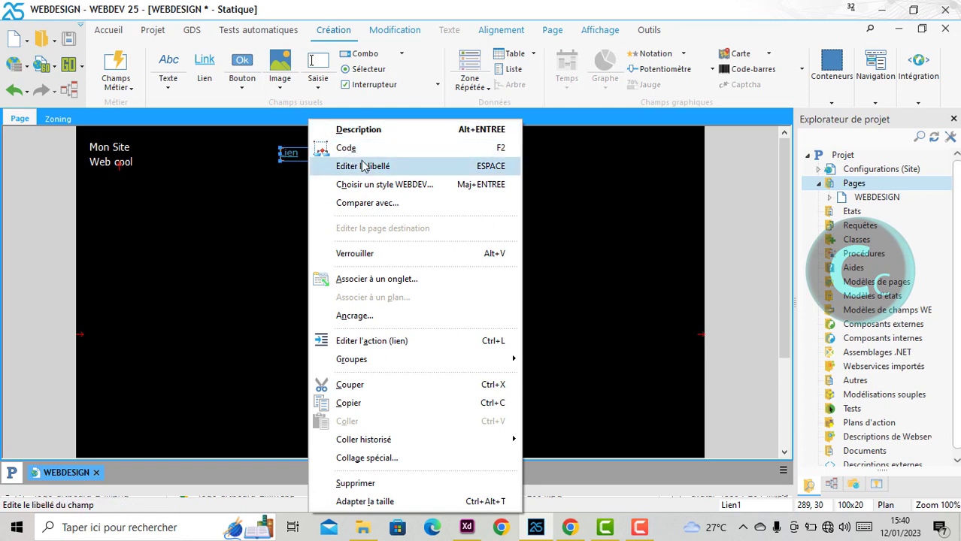
{"action": "left_click", "coordinate": [364, 165]}
{"action": "type", "text": "hOME"}
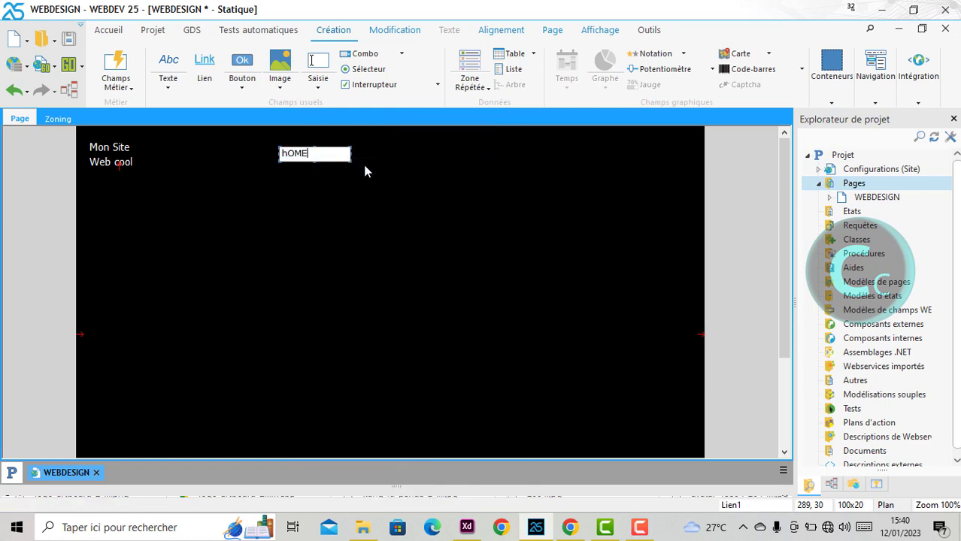
{"action": "key", "text": "BackSpace"}
{"action": "key", "text": "BackSpace"}
{"action": "key", "text": "BackSpace"}
{"action": "key", "text": "BackSpace"}
{"action": "type", "text": "Home"}
{"action": "key", "text": "Return"}
{"action": "left_click", "coordinate": [373, 206]}
Step: Narrow the Home link field to about 48 pixels wide so it fits its label
{"action": "left_click", "coordinate": [346, 157]}
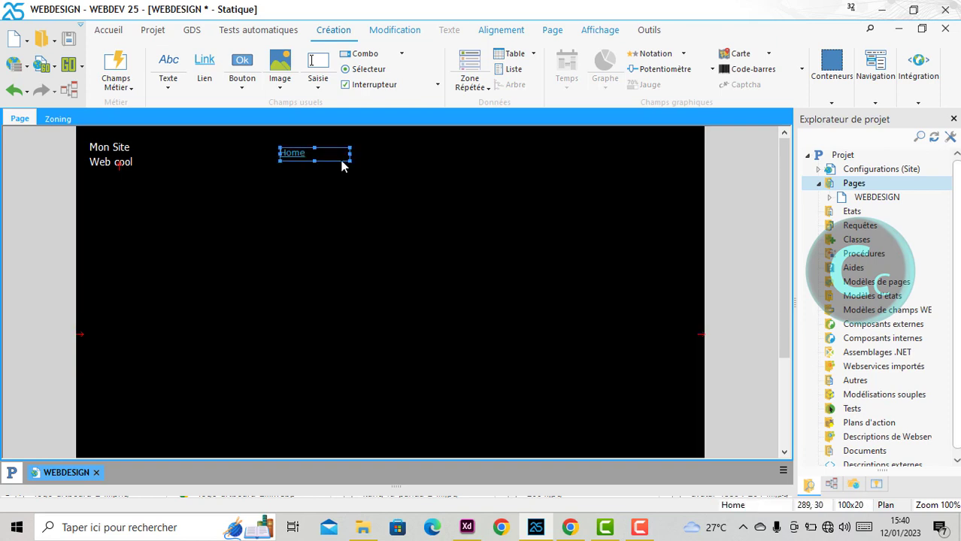
{"action": "left_click_drag", "start_coordinate": [350, 160], "coordinate": [315, 160]}
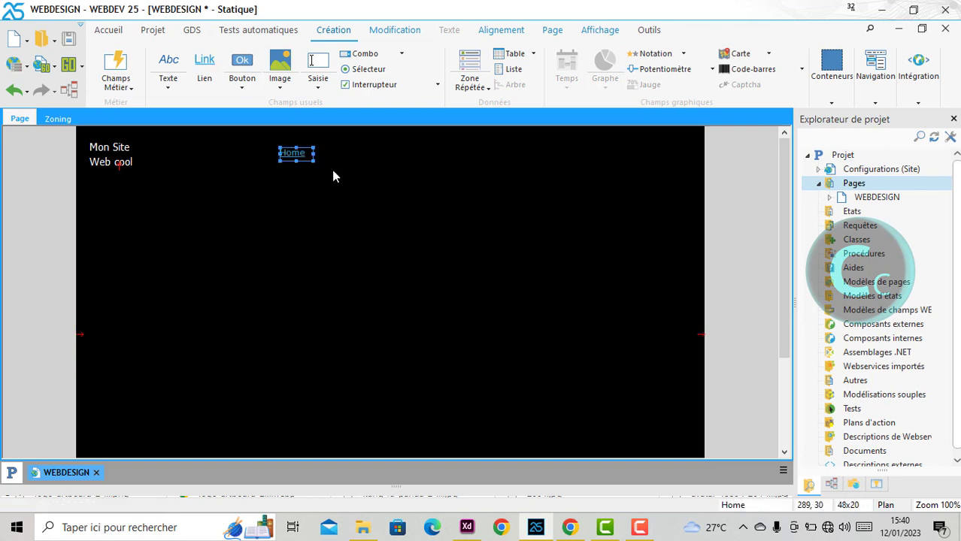
{"action": "left_click", "coordinate": [325, 169]}
Step: Open the Home link's style description and set its text colour to white (Blanc)
{"action": "left_click", "coordinate": [300, 154]}
{"action": "right_click", "coordinate": [307, 156]}
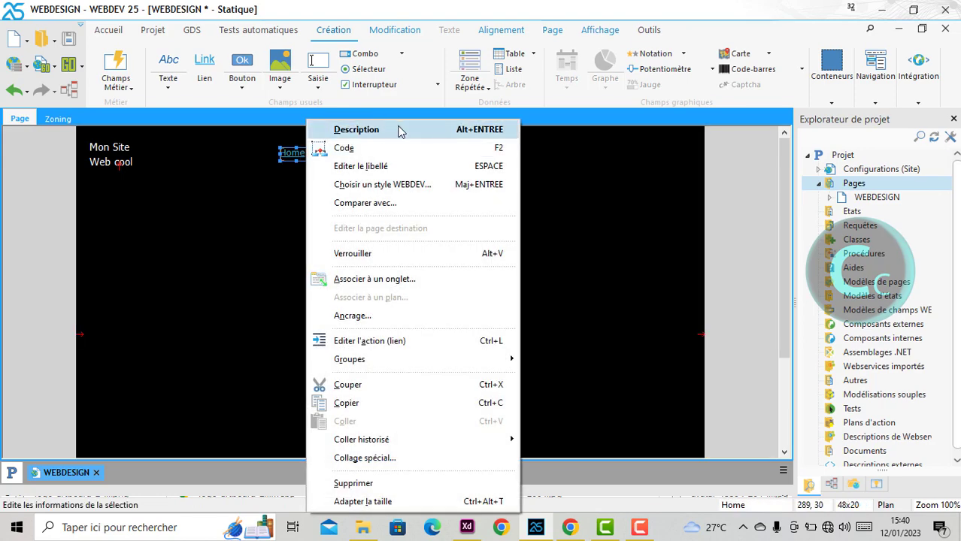
{"action": "left_click", "coordinate": [399, 132]}
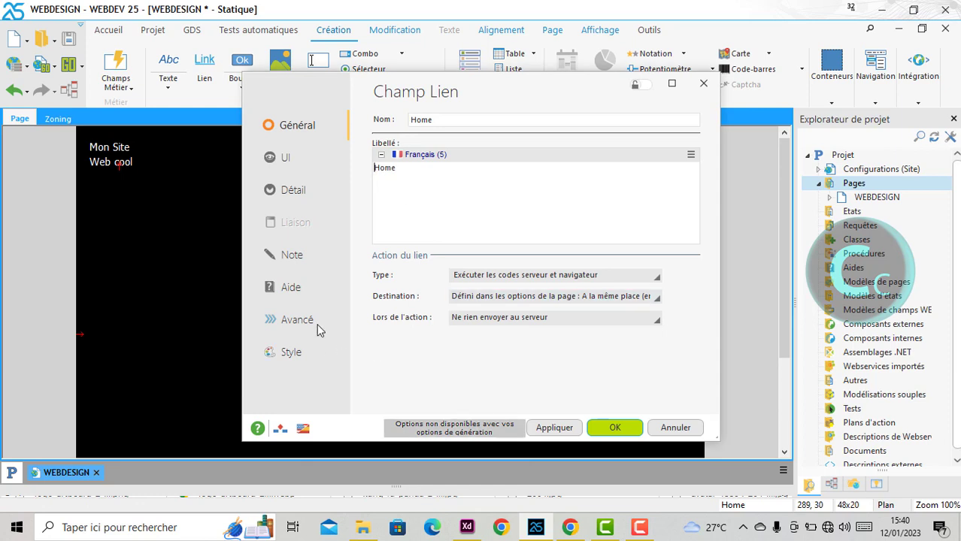
{"action": "left_click", "coordinate": [292, 353]}
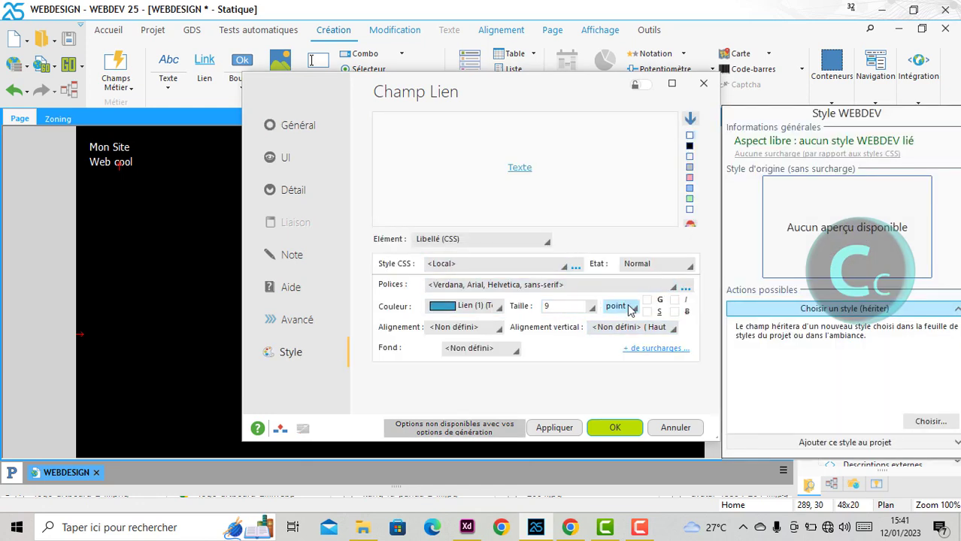
{"action": "left_click", "coordinate": [481, 312]}
{"action": "left_click", "coordinate": [651, 77]}
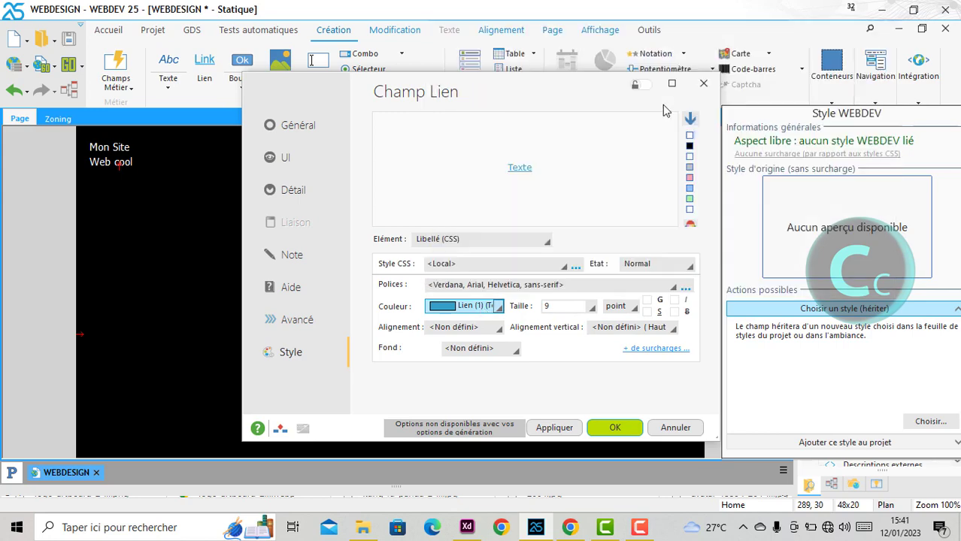
Step: Set the Home link's font size to 14 with pixel as the unit
{"action": "left_click", "coordinate": [592, 307]}
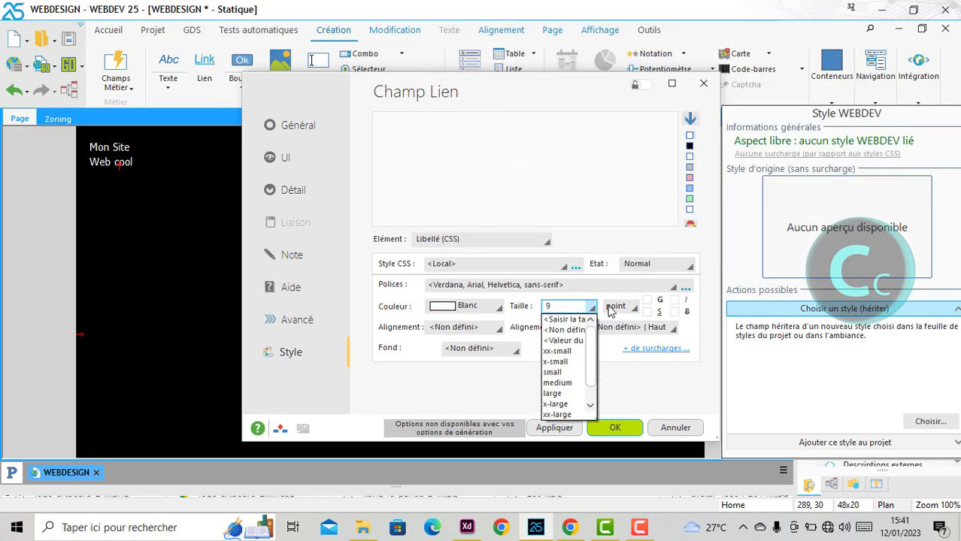
{"action": "left_click", "coordinate": [620, 311]}
{"action": "left_click", "coordinate": [621, 311]}
{"action": "left_click", "coordinate": [621, 321]}
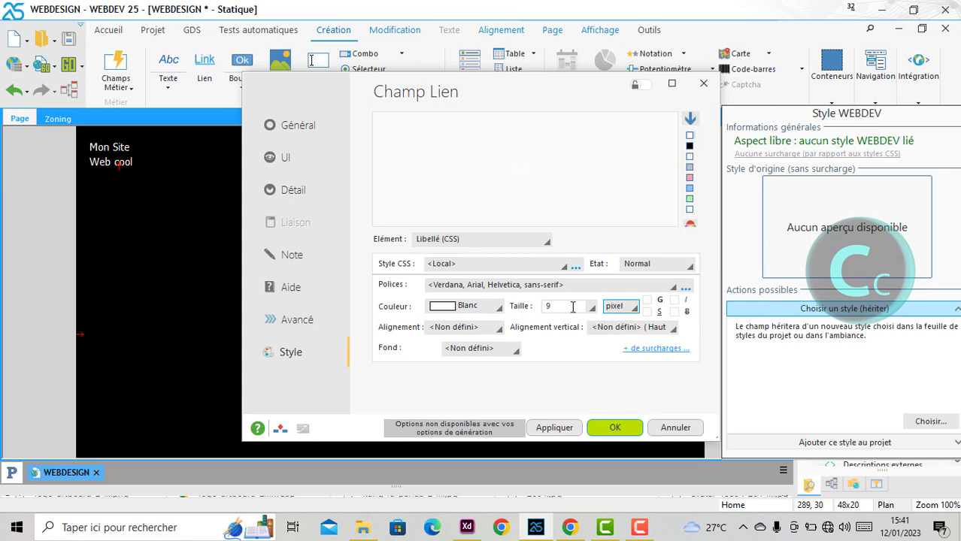
{"action": "left_click", "coordinate": [573, 307]}
{"action": "key", "text": "BackSpace"}
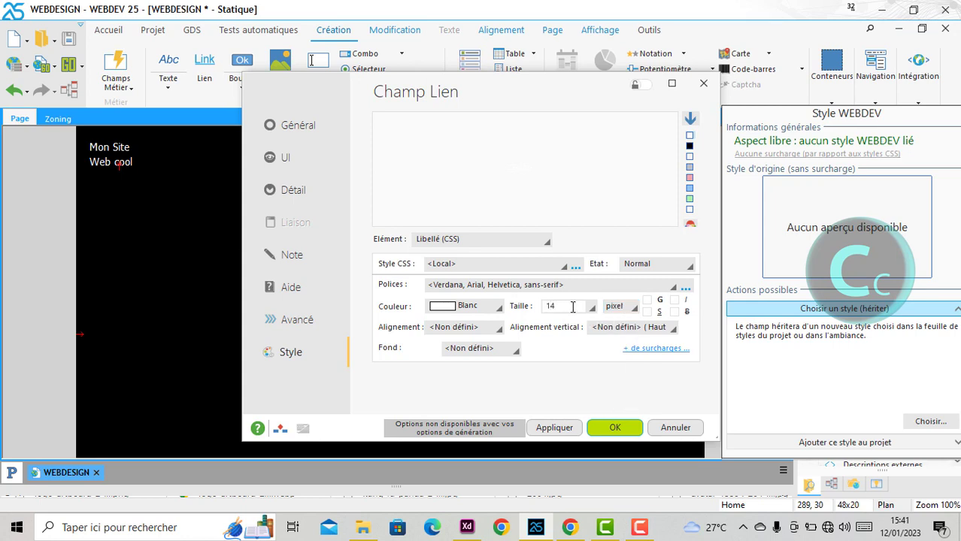
Step: Set the Home link's font family to 'Lucida Console', Monaco, monospace
{"action": "left_click", "coordinate": [556, 290]}
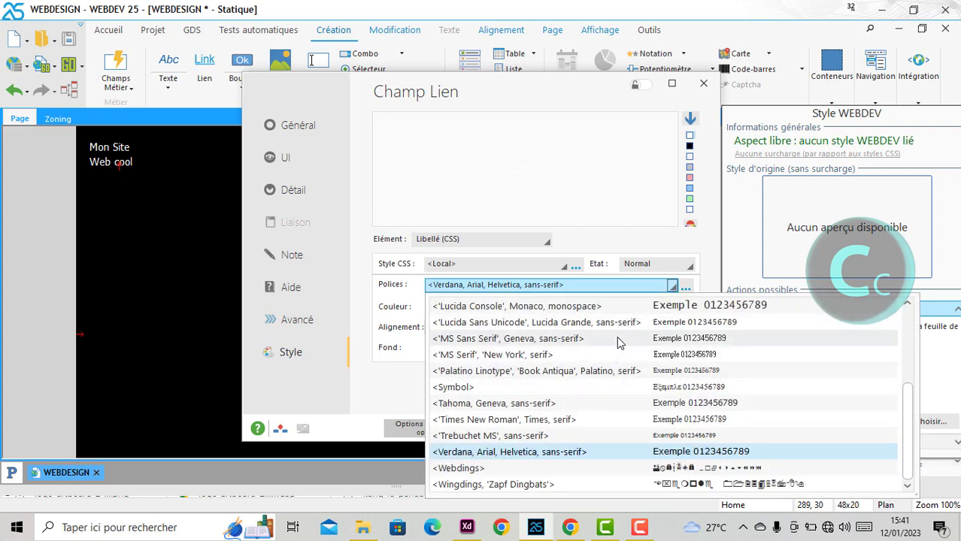
{"action": "scroll", "coordinate": [617, 342], "scroll_direction": "up", "scroll_amount": 3}
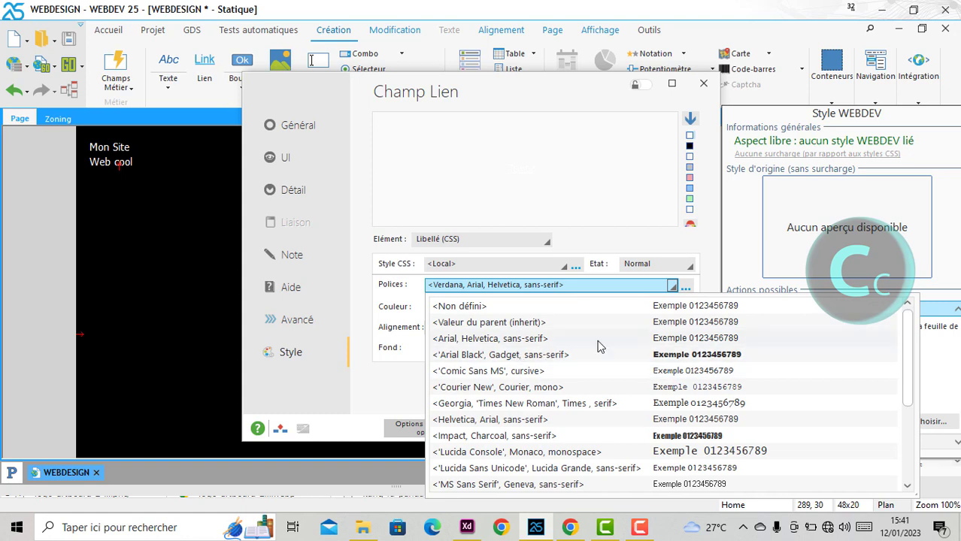
{"action": "scroll", "coordinate": [515, 440], "scroll_direction": "down", "scroll_amount": 1}
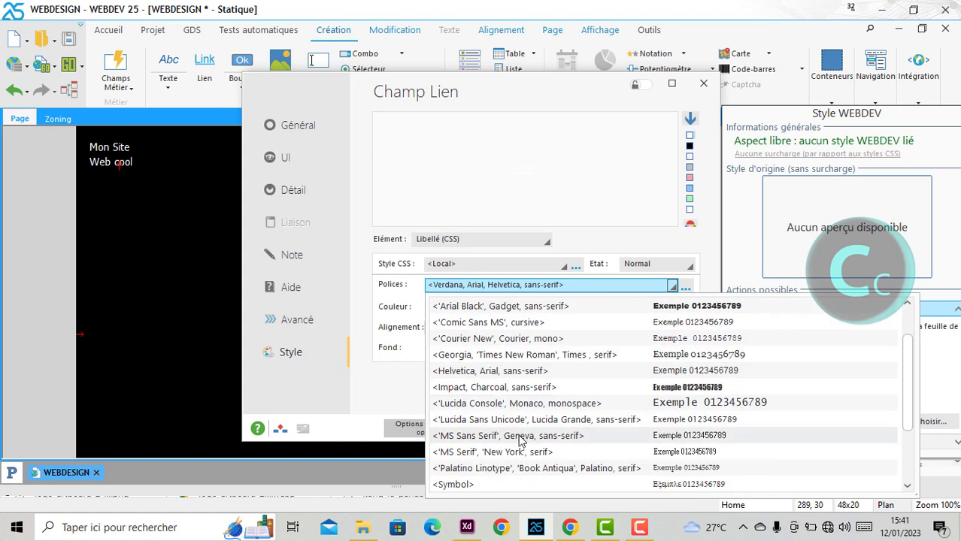
{"action": "left_click", "coordinate": [525, 404]}
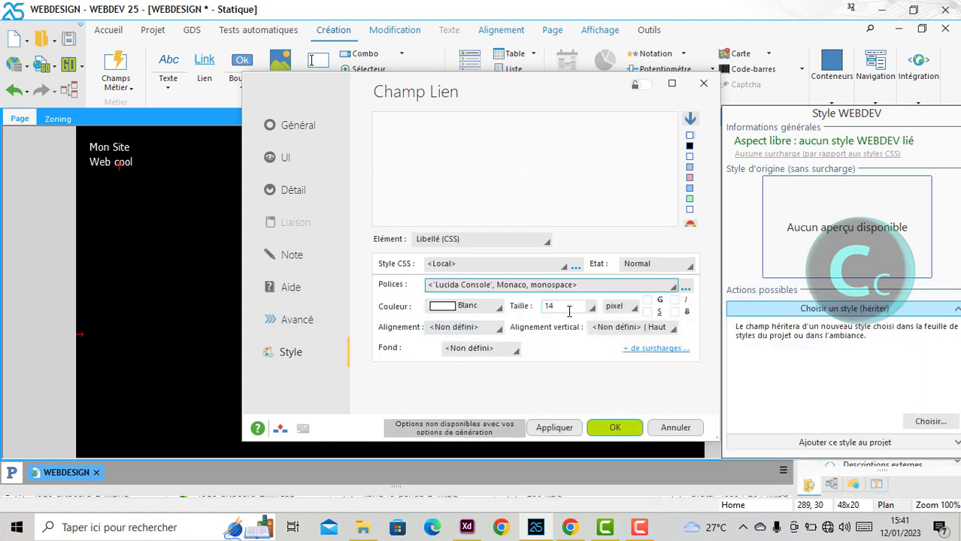
Step: Centre the Home link's text, set its font size to 16 pixels and apply the style
{"action": "left_click", "coordinate": [498, 328]}
{"action": "left_click", "coordinate": [506, 435]}
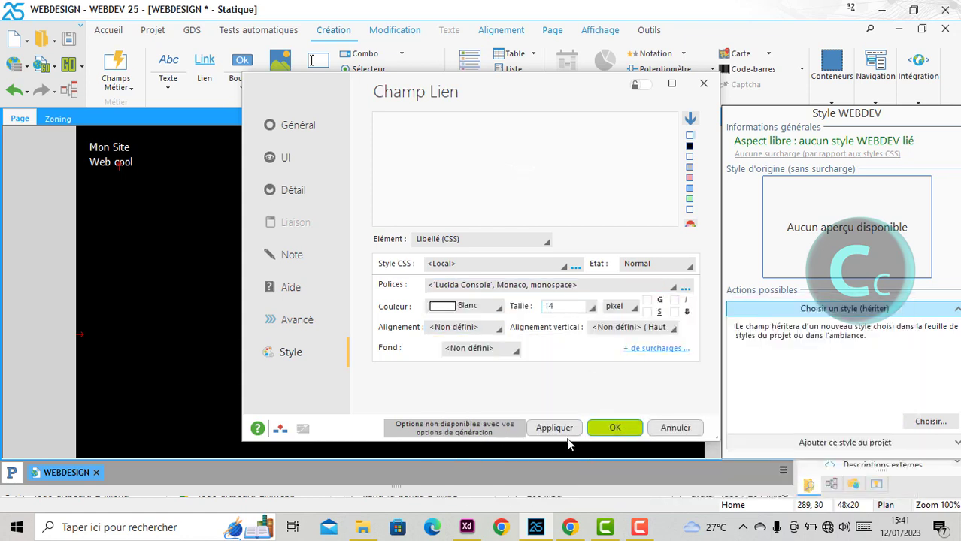
{"action": "left_click_drag", "start_coordinate": [468, 91], "coordinate": [543, 82]}
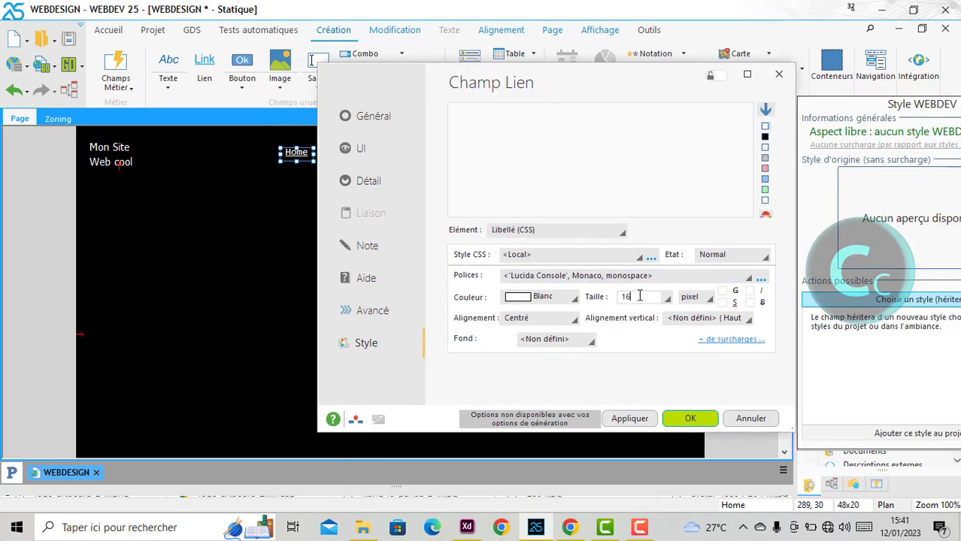
{"action": "left_click", "coordinate": [639, 295]}
{"action": "left_click", "coordinate": [634, 421]}
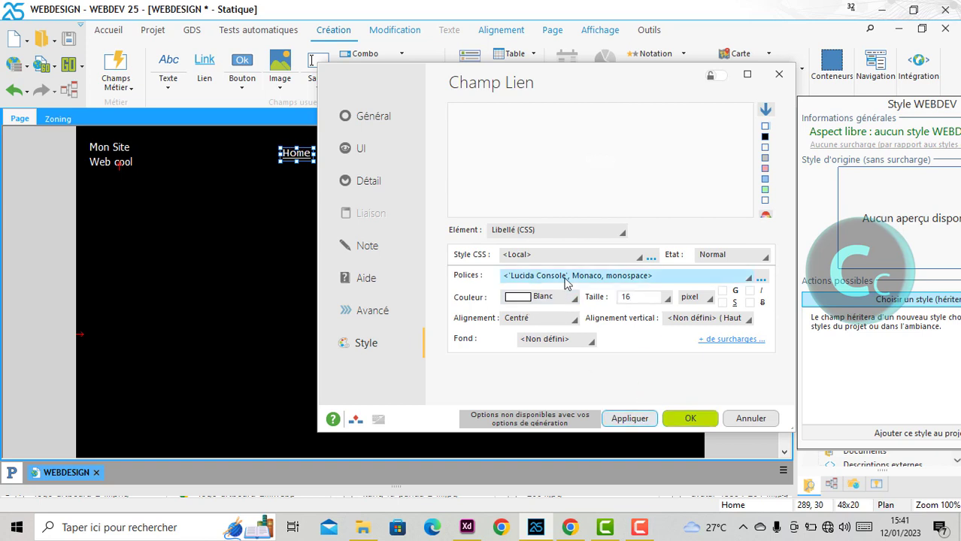
Step: In the Home link's style overrides, set the Normal state's text decoration to none (Aucune)
{"action": "left_click", "coordinate": [750, 304]}
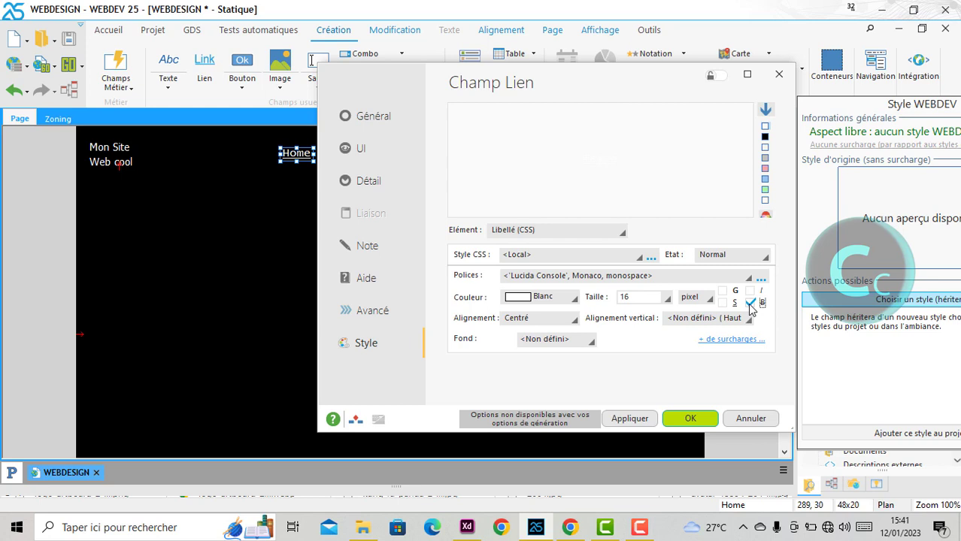
{"action": "left_click", "coordinate": [726, 340]}
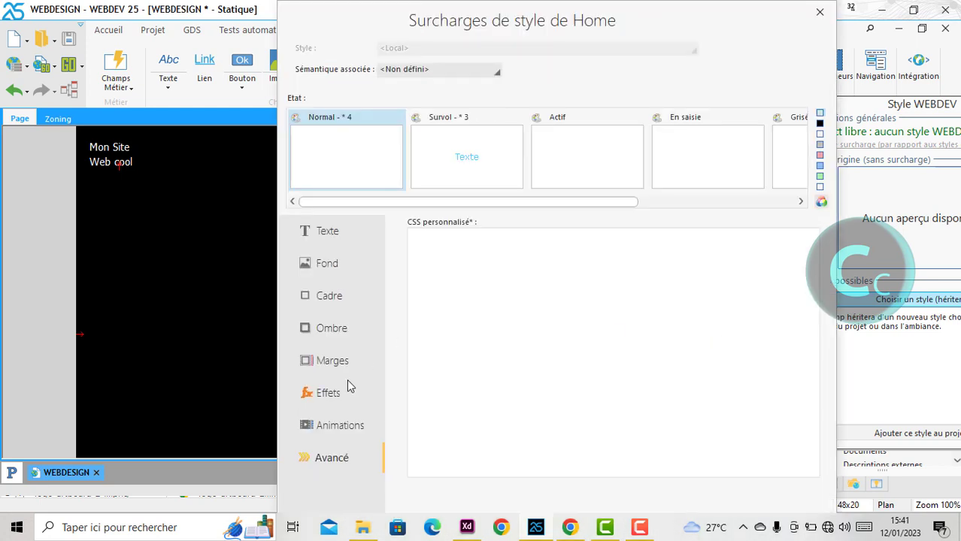
{"action": "left_click", "coordinate": [325, 235]}
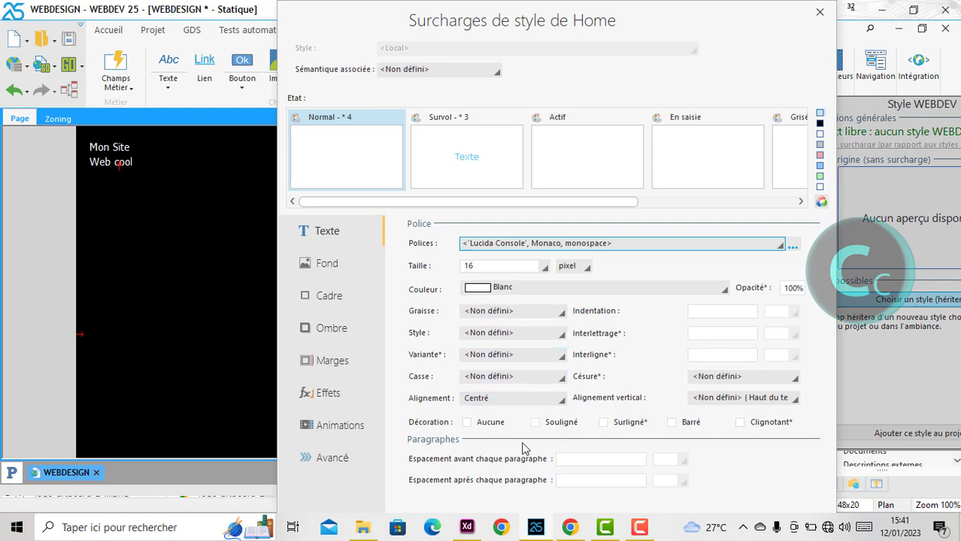
{"action": "left_click", "coordinate": [467, 424]}
{"action": "left_click_drag", "start_coordinate": [494, 27], "coordinate": [405, 27]}
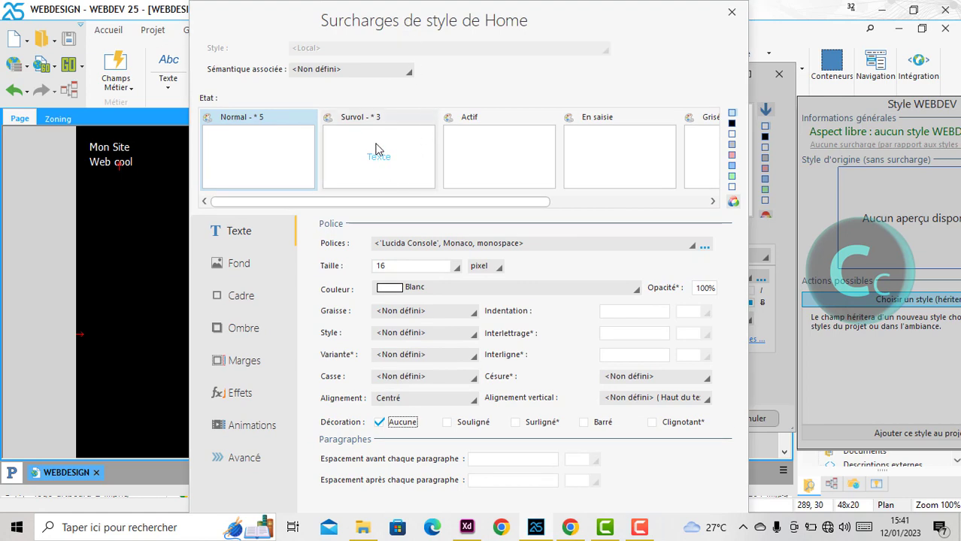
Step: For the link's hover state (Survol), set the text size to 16 pixels and the text colour to blue (Bleu)
{"action": "left_click", "coordinate": [379, 149]}
{"action": "left_click", "coordinate": [485, 267]}
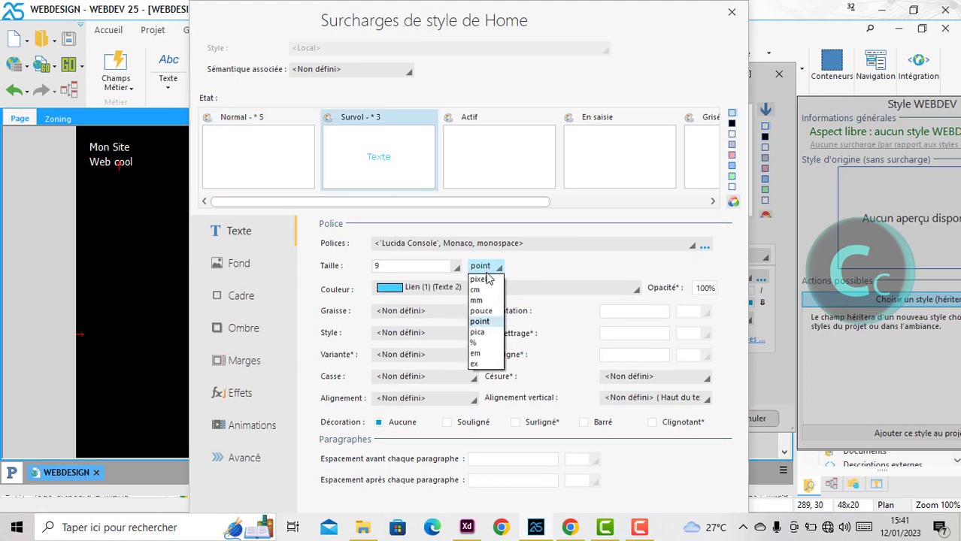
{"action": "left_click", "coordinate": [480, 279]}
{"action": "left_click", "coordinate": [411, 267]}
{"action": "type", "text": "1"}
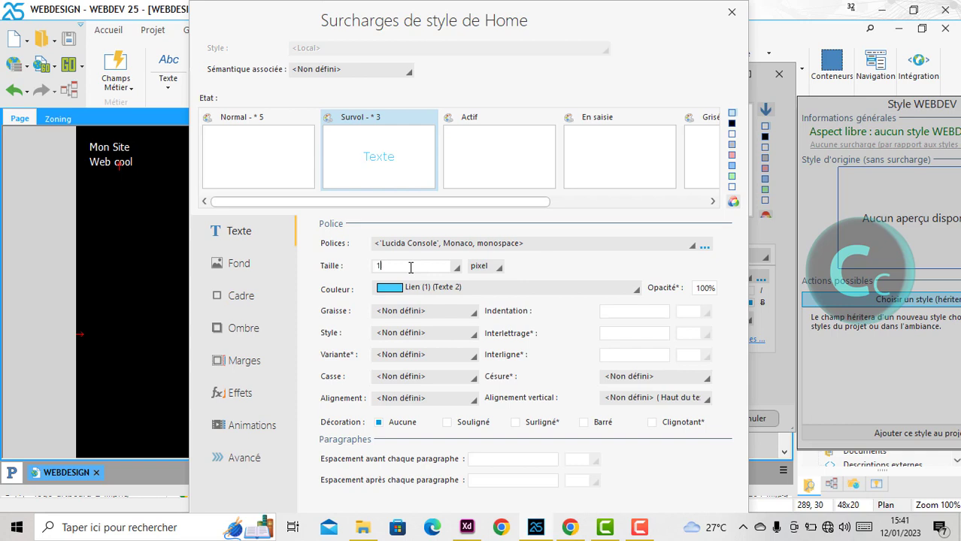
{"action": "type", "text": "6"}
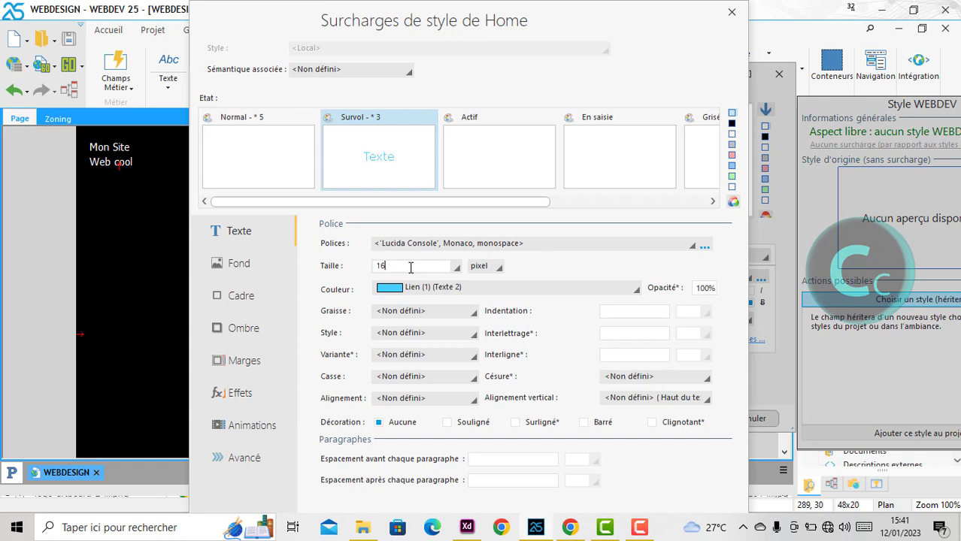
{"action": "left_click", "coordinate": [467, 292]}
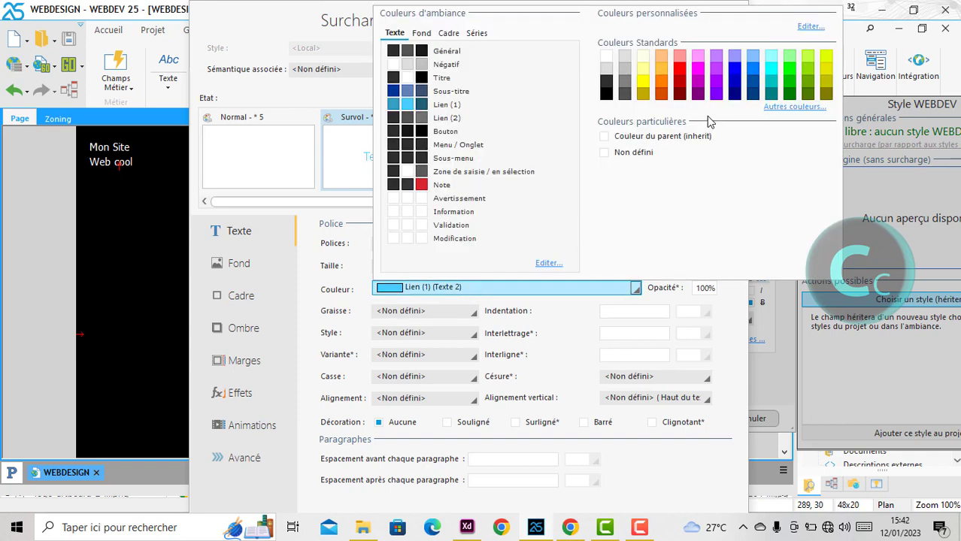
{"action": "left_click", "coordinate": [736, 69]}
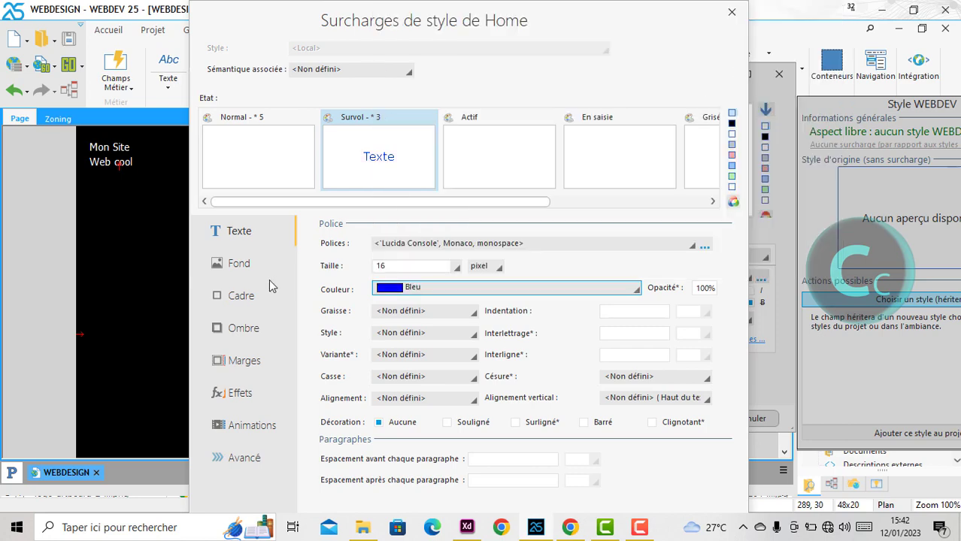
Step: Open the hover state's background colour settings, then switch to Adobe XD and examine the Connexion button's fill colour
{"action": "left_click", "coordinate": [239, 267]}
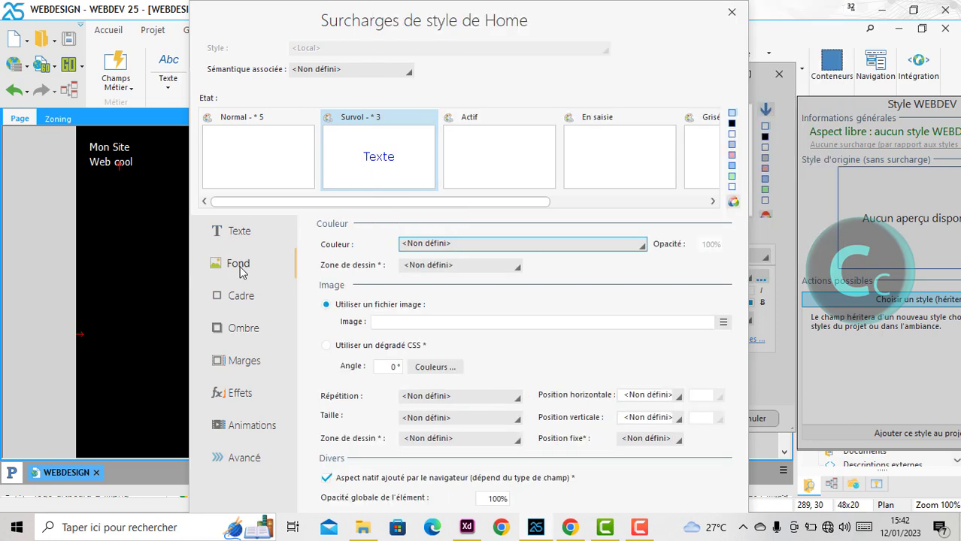
{"action": "left_click", "coordinate": [477, 244]}
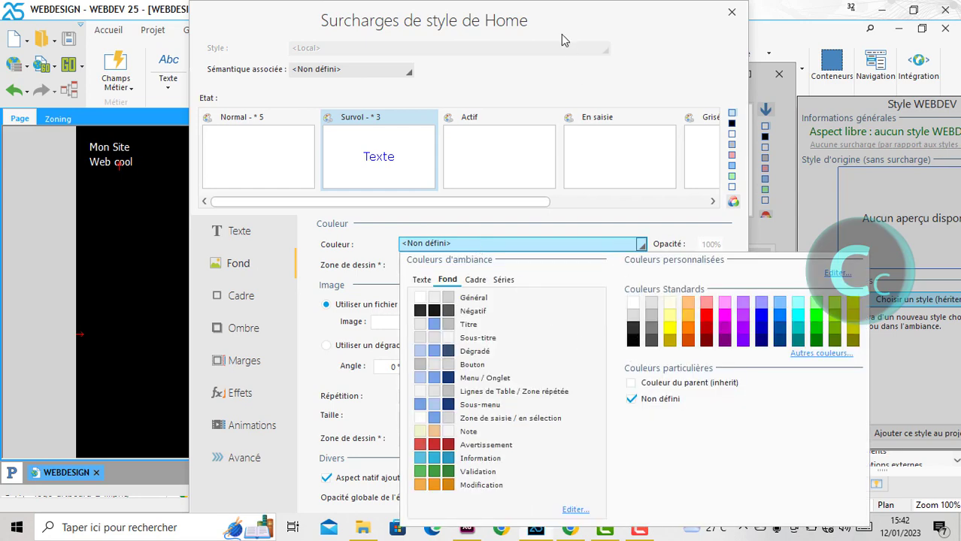
{"action": "left_click", "coordinate": [467, 531]}
{"action": "left_click", "coordinate": [599, 105]}
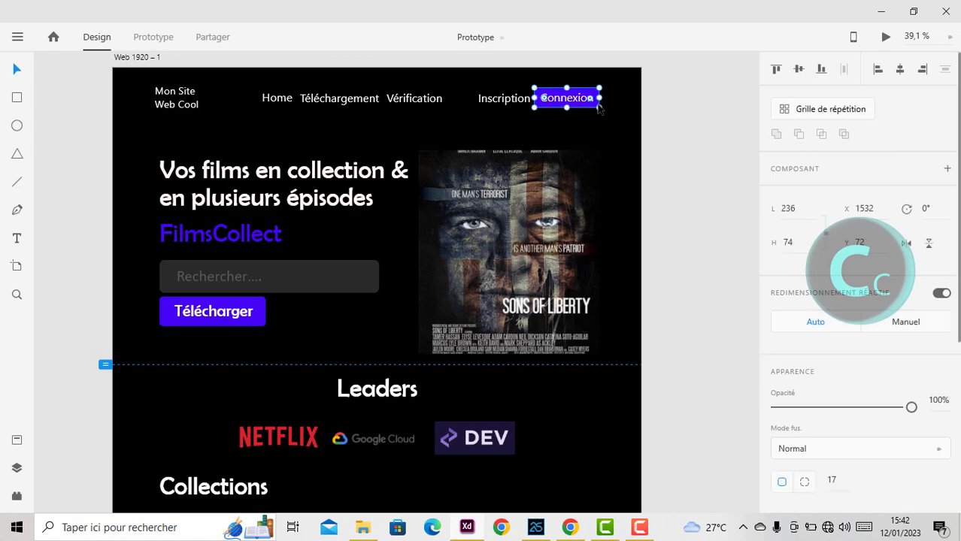
{"action": "scroll", "coordinate": [833, 431], "scroll_direction": "down", "scroll_amount": 3}
{"action": "left_click", "coordinate": [805, 251]}
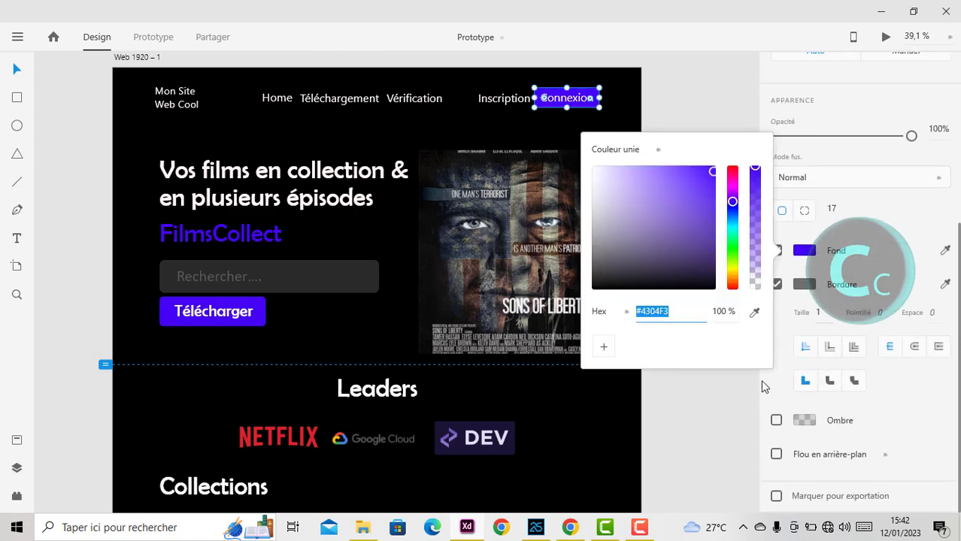
{"action": "left_click", "coordinate": [539, 528]}
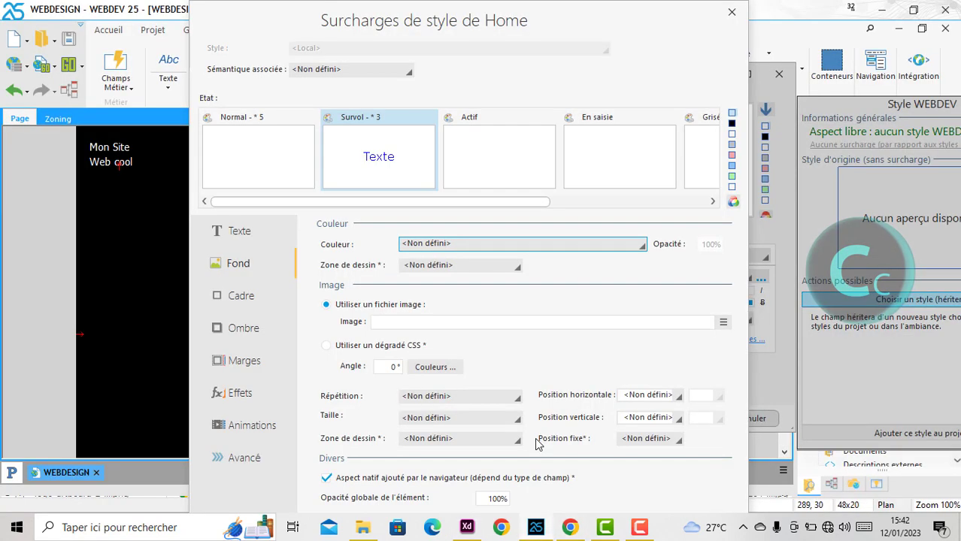
{"action": "left_click", "coordinate": [433, 246]}
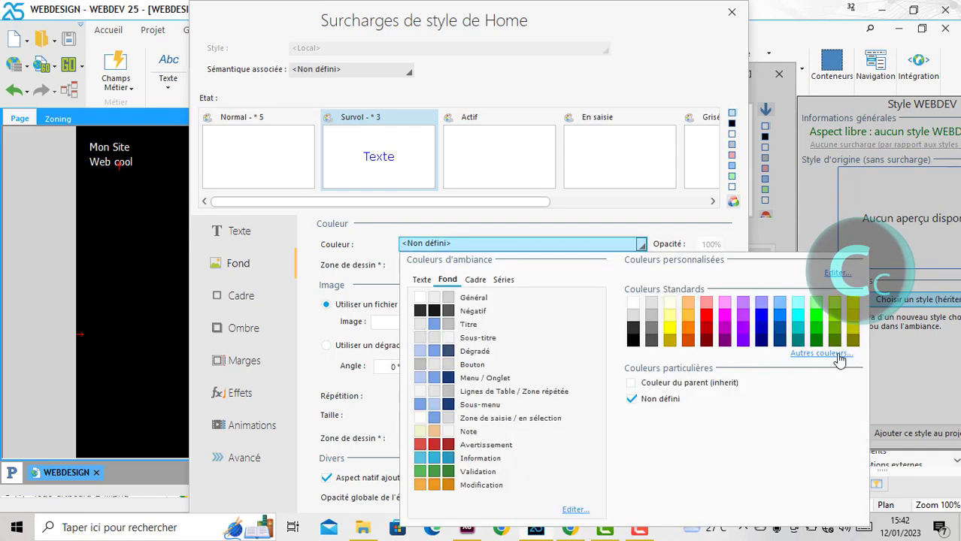
{"action": "left_click", "coordinate": [687, 389]}
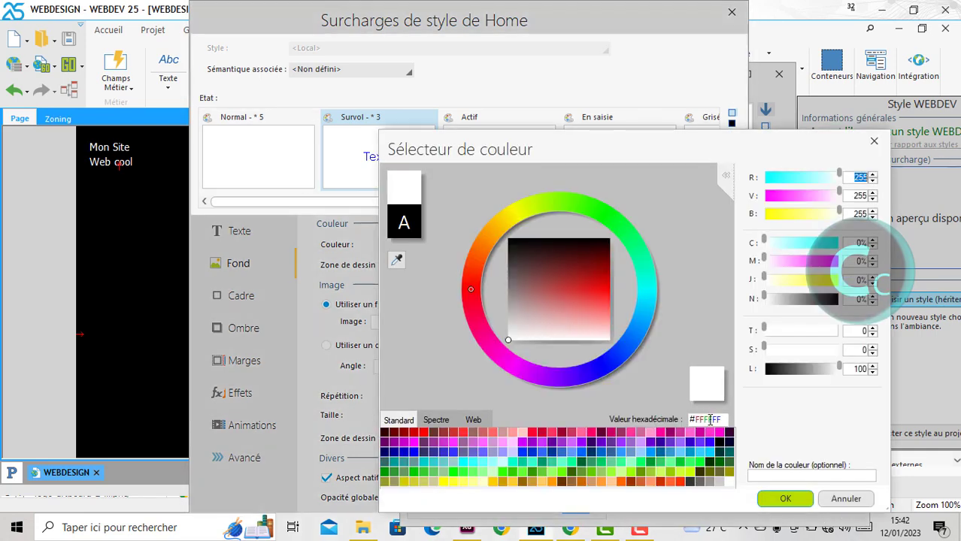
{"action": "double_click", "coordinate": [710, 422]}
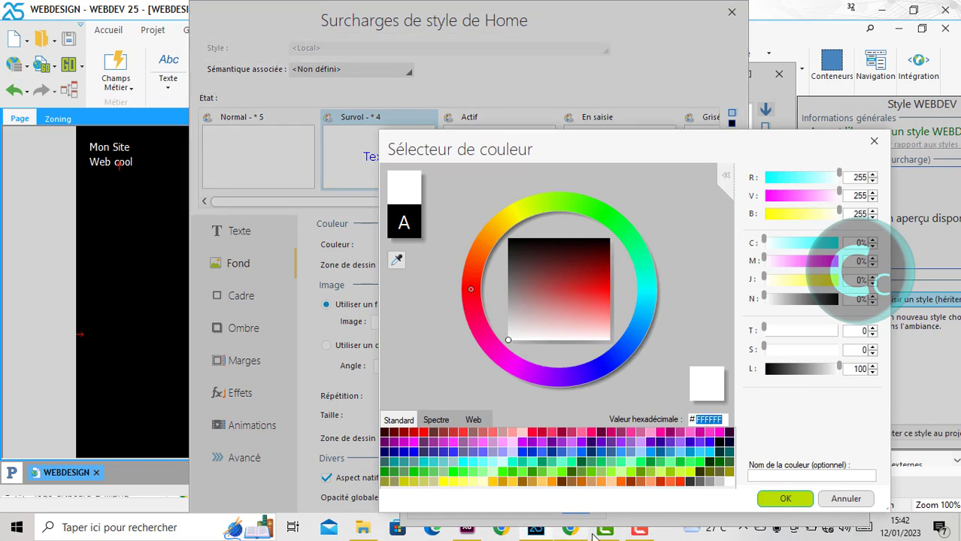
{"action": "left_click", "coordinate": [477, 532]}
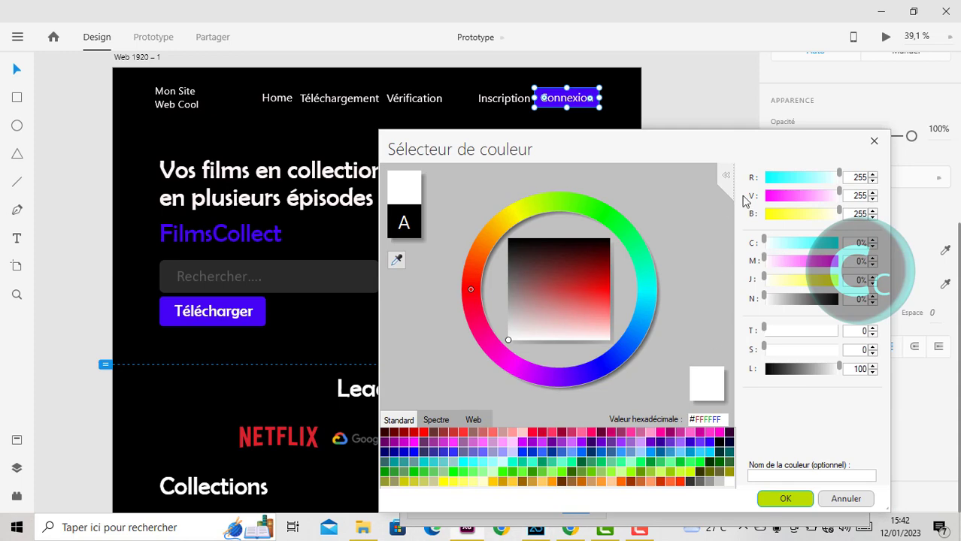
{"action": "left_click", "coordinate": [464, 533]}
{"action": "left_click_drag", "start_coordinate": [747, 153], "coordinate": [543, 143]}
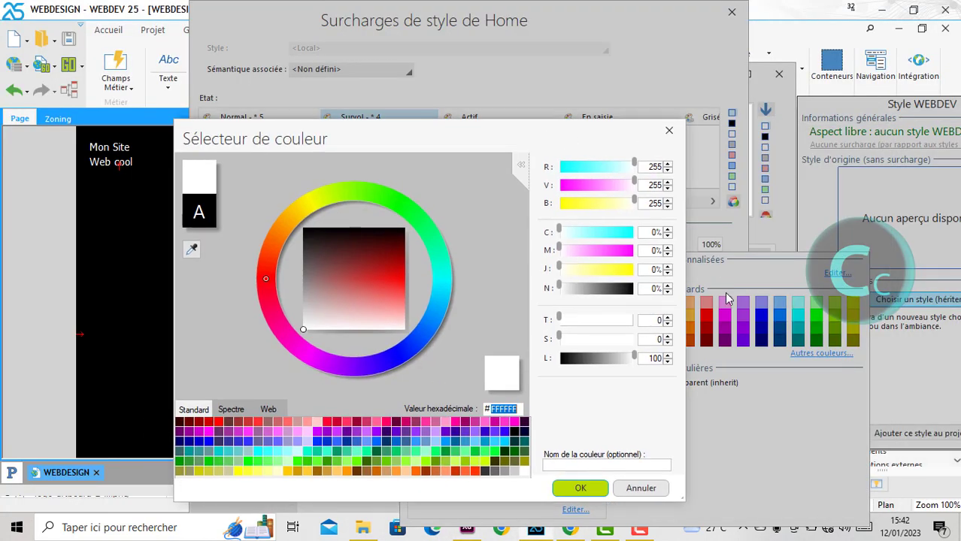
{"action": "left_click", "coordinate": [478, 533]}
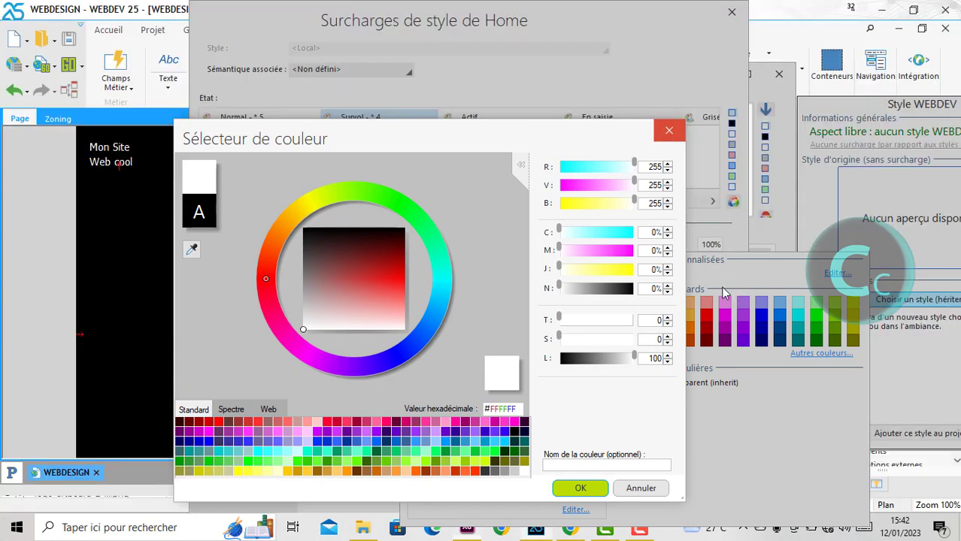
{"action": "left_click", "coordinate": [668, 130]}
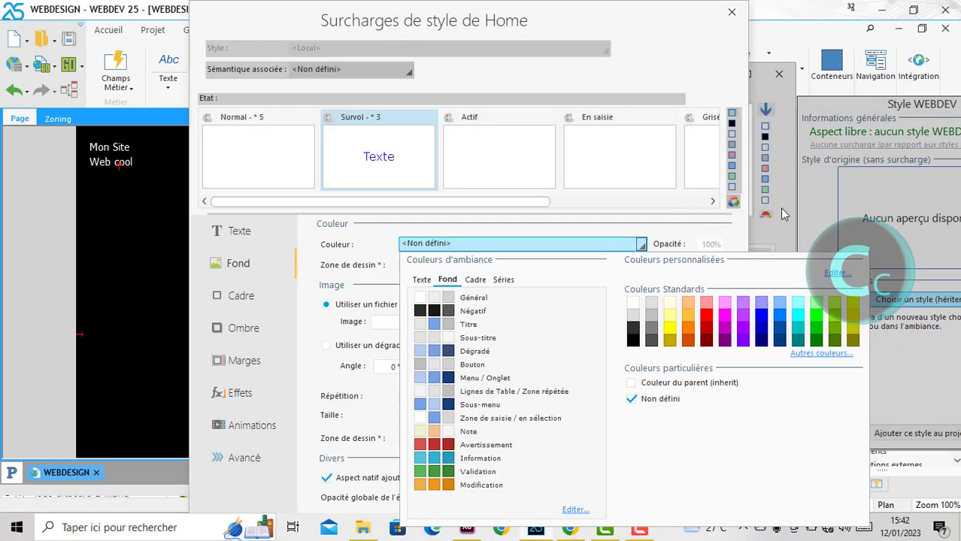
Step: Switch to Adobe XD and copy the Connexion button's fill colour hex value, #4304F3
{"action": "left_click", "coordinate": [473, 534]}
{"action": "left_click", "coordinate": [644, 316]}
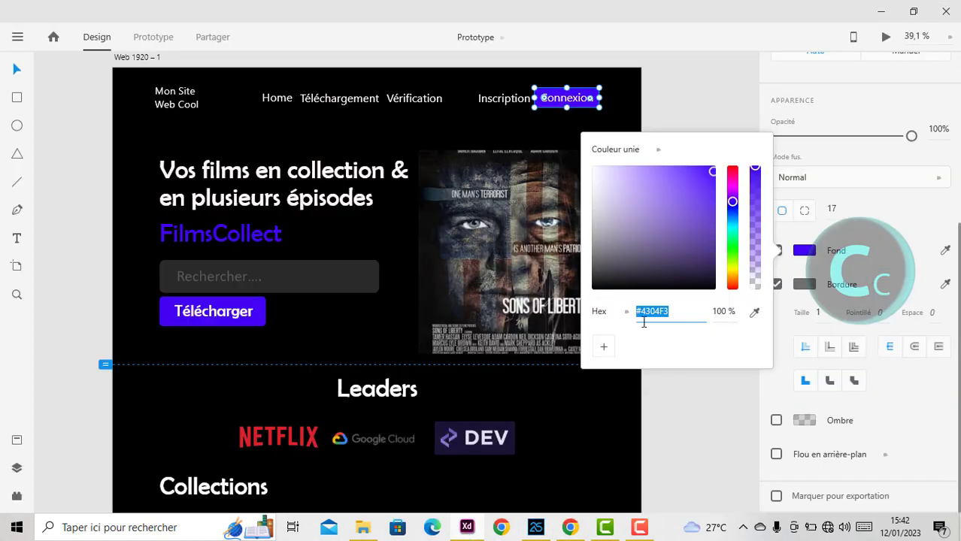
{"action": "left_click", "coordinate": [646, 312]}
{"action": "left_click_drag", "start_coordinate": [644, 311], "coordinate": [679, 310]}
{"action": "key", "text": "ctrl+c"}
Step: Switch to WEBDEV and set the Home link's hover state background to the custom colour #4304F3
{"action": "left_click", "coordinate": [534, 528]}
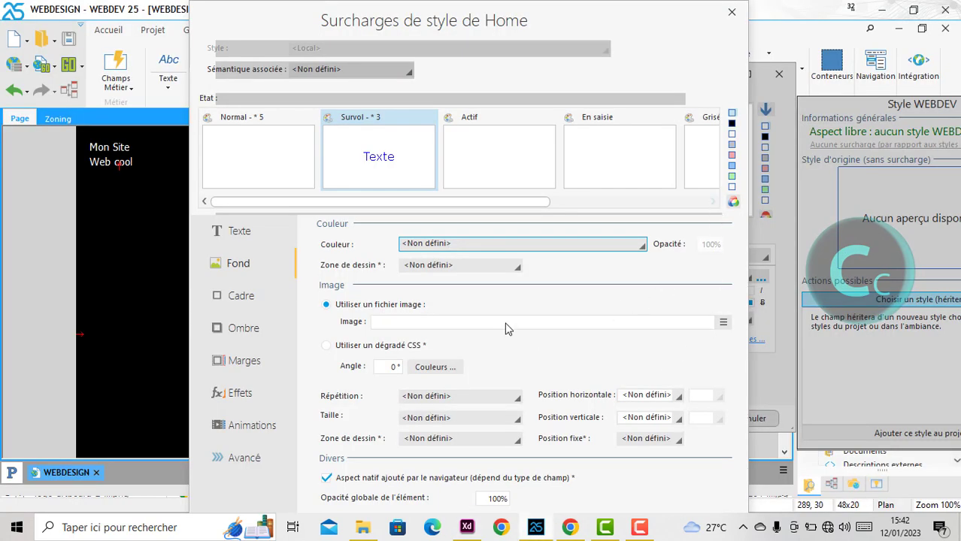
{"action": "left_click", "coordinate": [440, 248]}
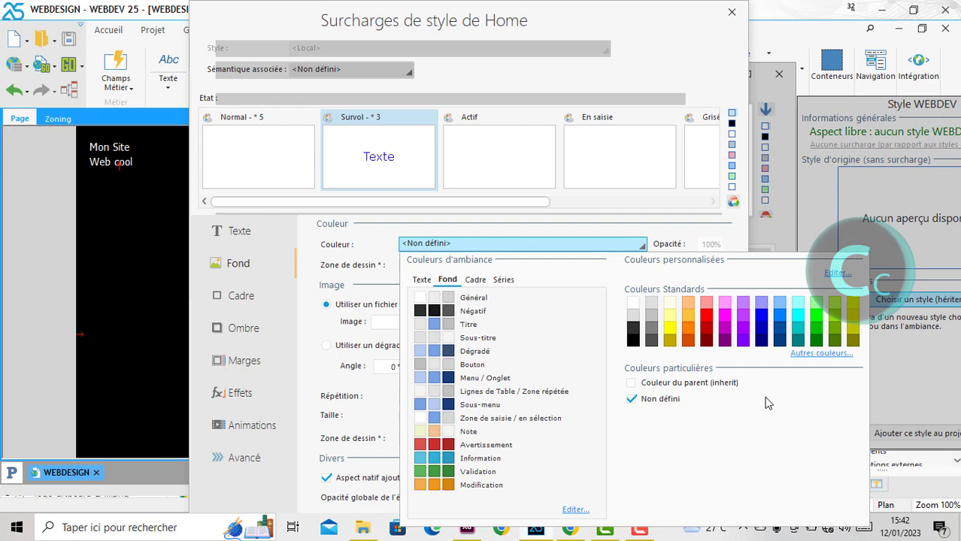
{"action": "left_click", "coordinate": [822, 353]}
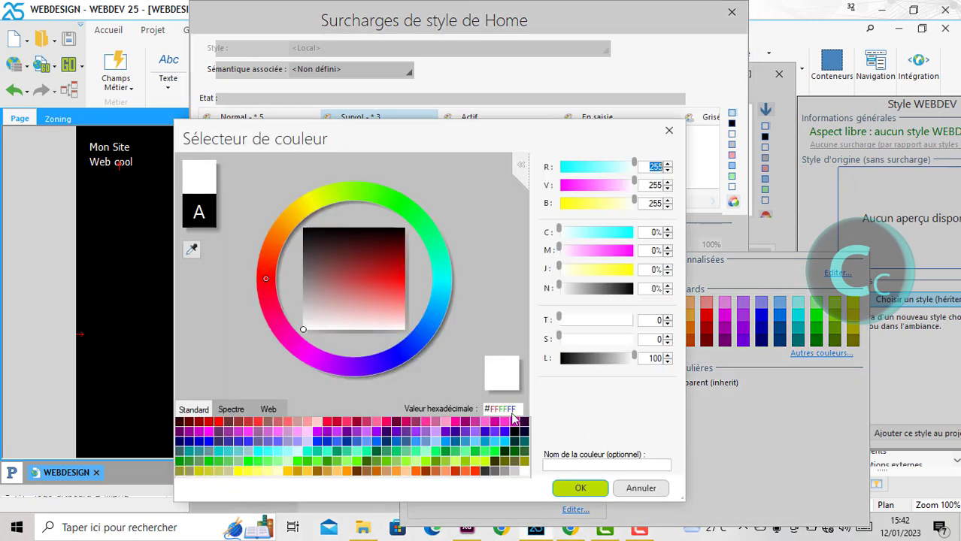
{"action": "double_click", "coordinate": [507, 410]}
{"action": "key", "text": "ctrl+v"}
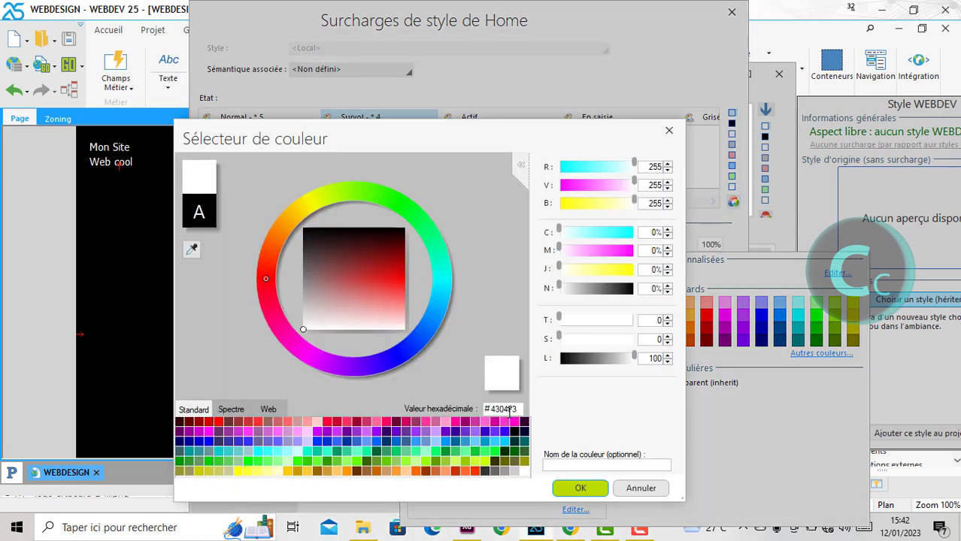
{"action": "left_click", "coordinate": [563, 490]}
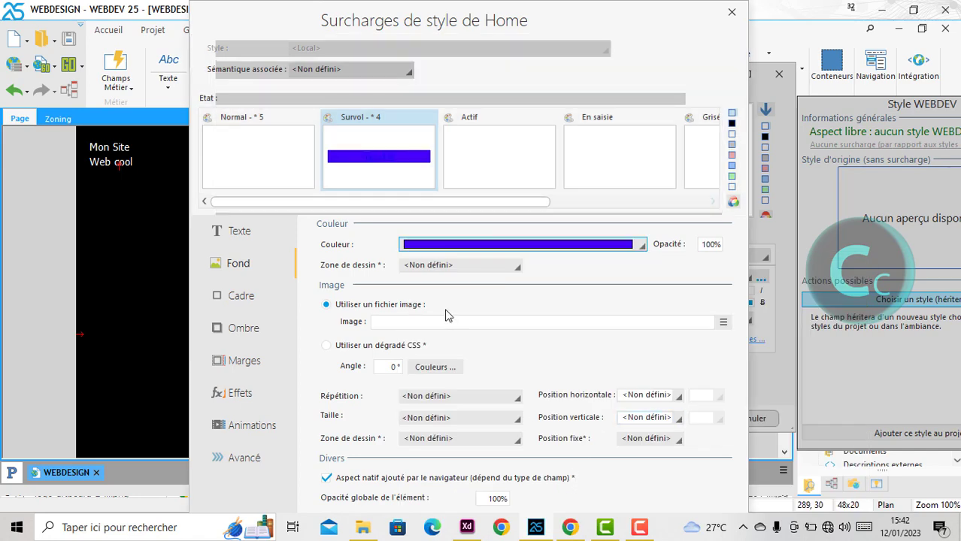
Step: Set the text colour of the Home link's hover state (Survol) to white (Blanc)
{"action": "left_click", "coordinate": [244, 233]}
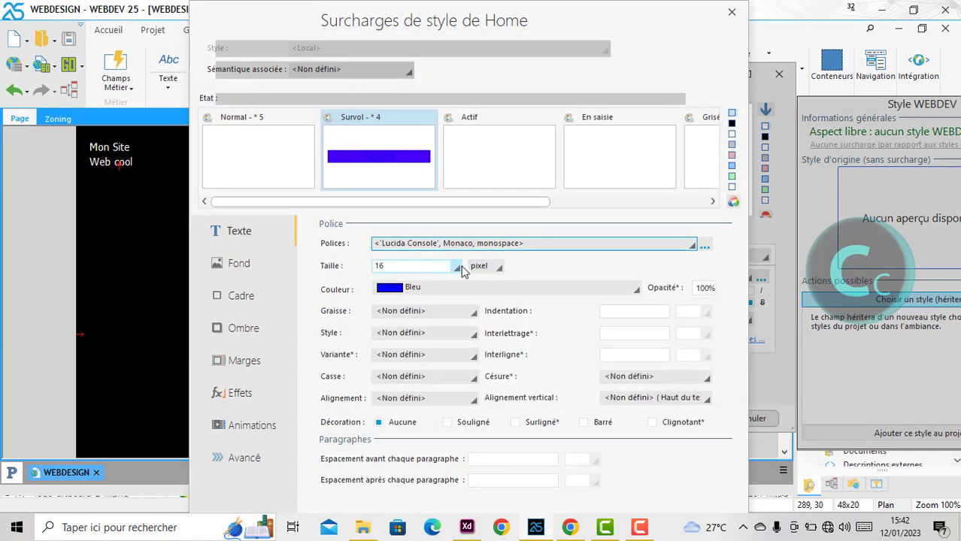
{"action": "left_click", "coordinate": [445, 288]}
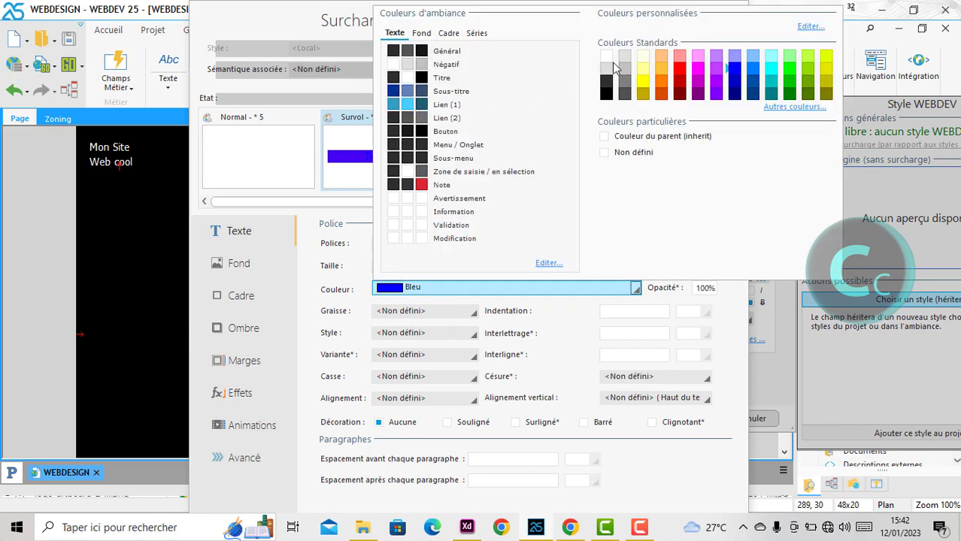
{"action": "left_click", "coordinate": [610, 59]}
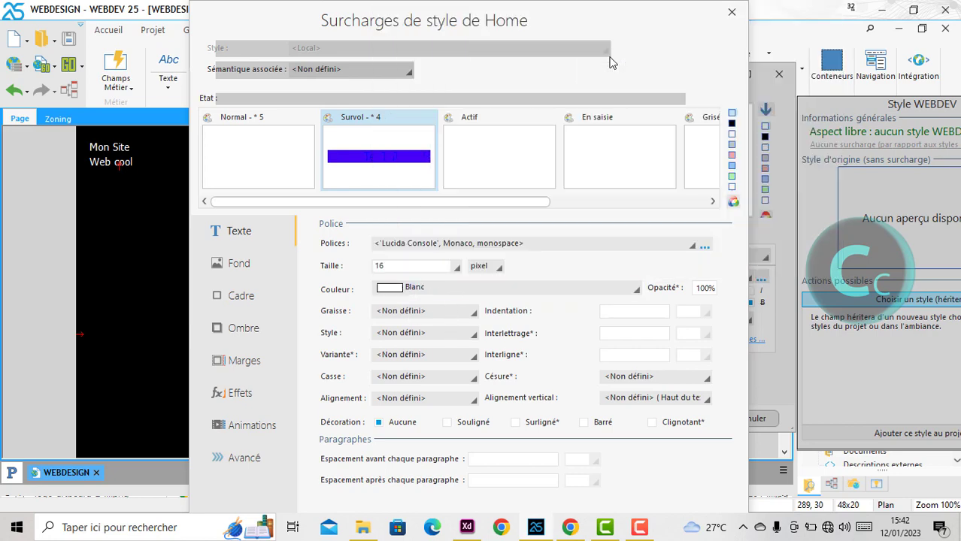
Step: Set the inner margins of the Home link's hover state to 4 px on all four sides
{"action": "left_click", "coordinate": [232, 302]}
{"action": "left_click", "coordinate": [235, 334]}
{"action": "left_click", "coordinate": [237, 368]}
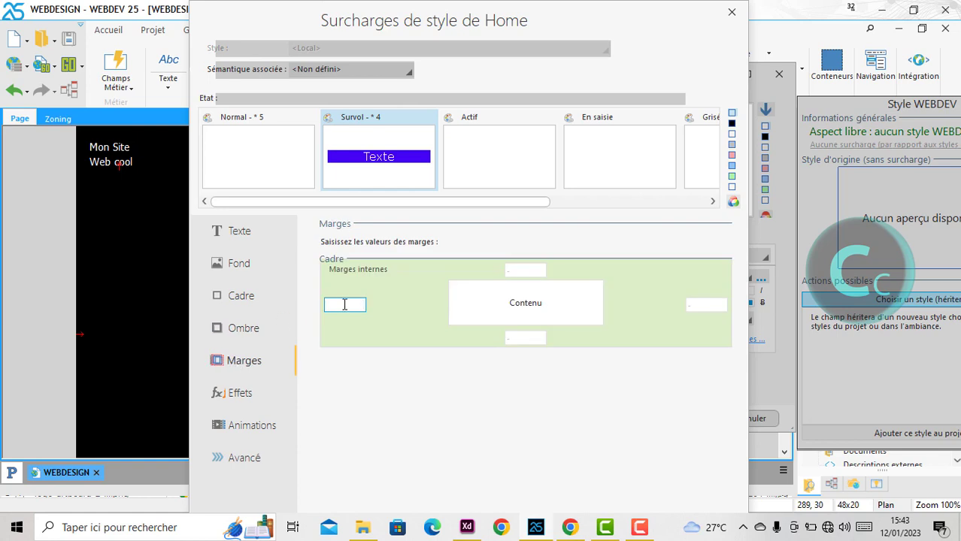
{"action": "type", "text": "4"}
{"action": "key", "text": "Tab"}
{"action": "key", "text": "Tab"}
{"action": "type", "text": "4"}
{"action": "key", "text": "Tab"}
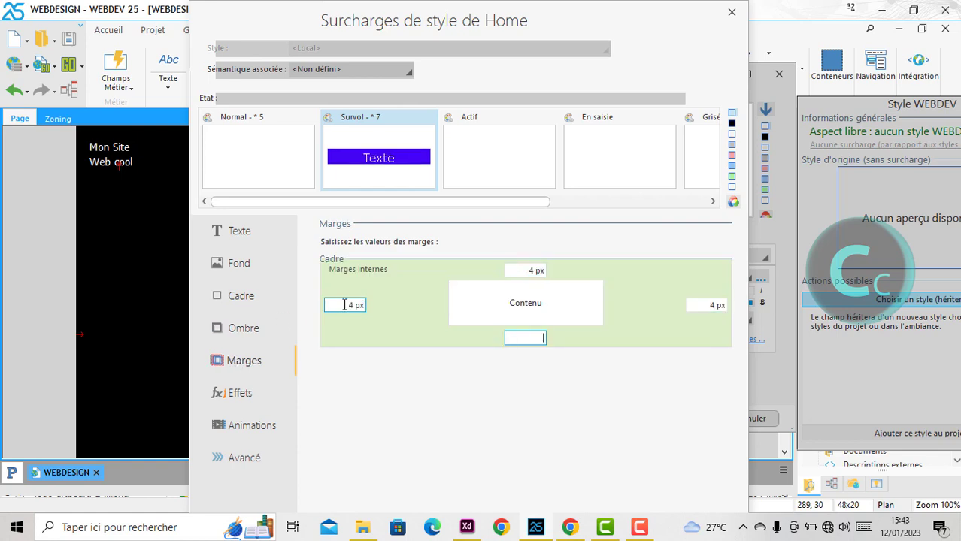
{"action": "left_click", "coordinate": [516, 272]}
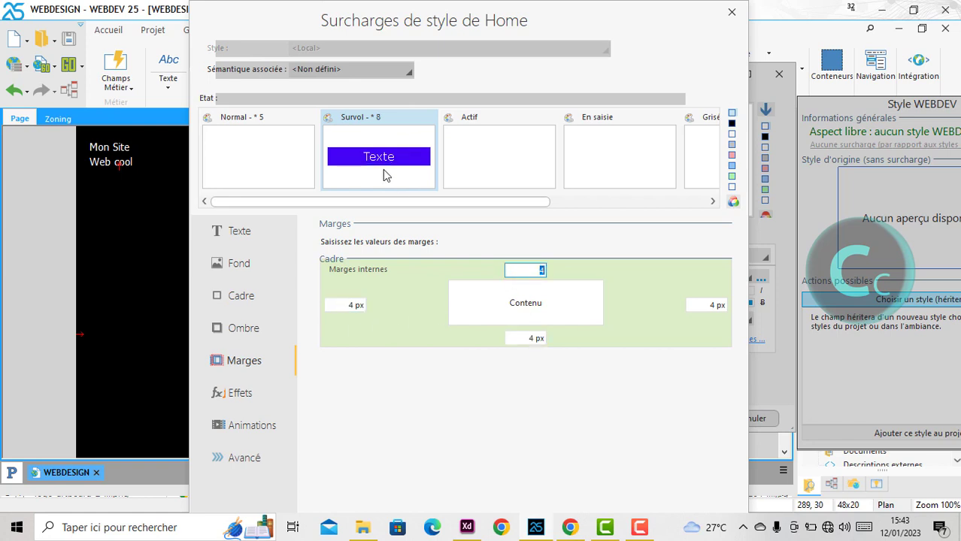
Step: Set the inner margins of the Home link's hover state to 5 px on all four sides
{"action": "left_click", "coordinate": [353, 306]}
{"action": "type", "text": "5"}
{"action": "key", "text": "Tab"}
{"action": "type", "text": "5"}
{"action": "key", "text": "Tab"}
{"action": "type", "text": "5"}
{"action": "key", "text": "Tab"}
{"action": "type", "text": "5"}
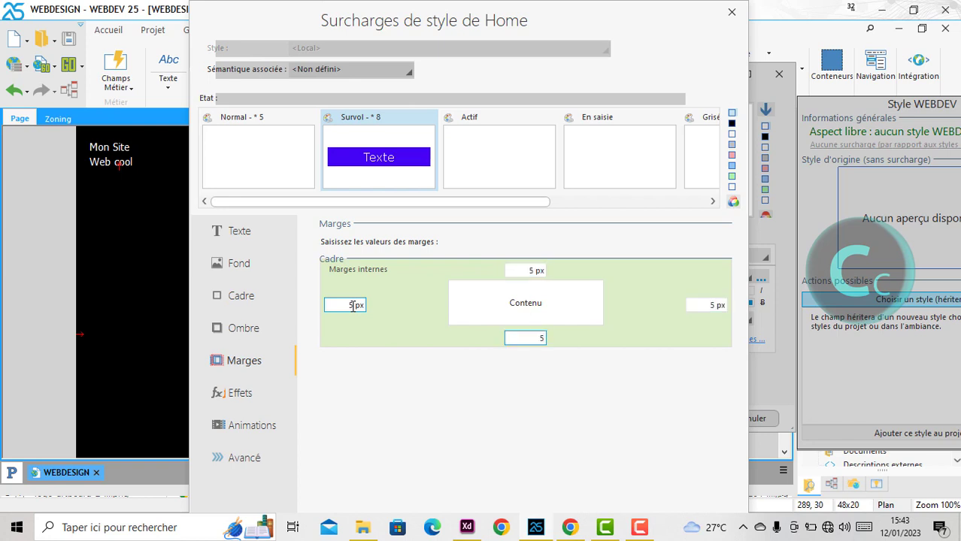
{"action": "left_click", "coordinate": [335, 303]}
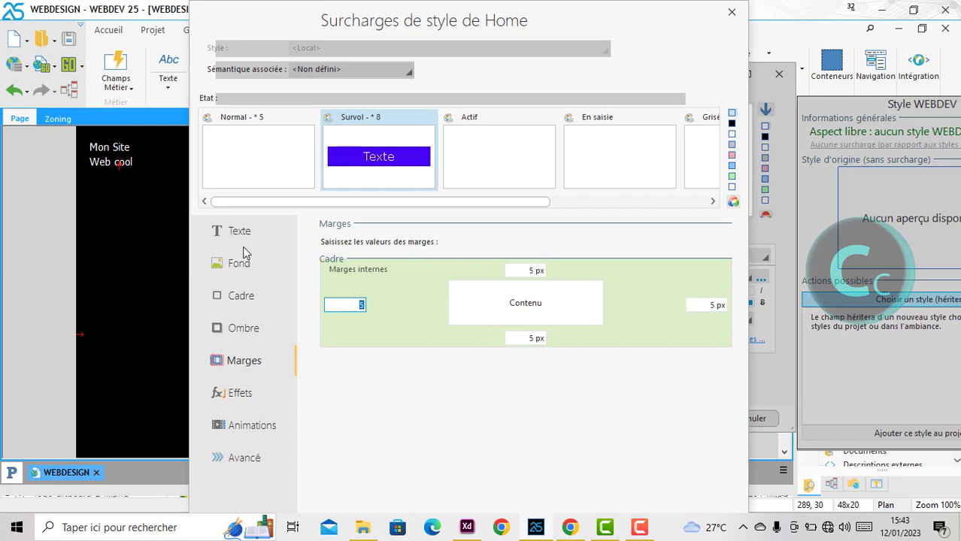
Step: Round the border corners of the Home link's hover state with an Arrondi value of 8
{"action": "left_click", "coordinate": [234, 298]}
{"action": "left_click", "coordinate": [238, 330]}
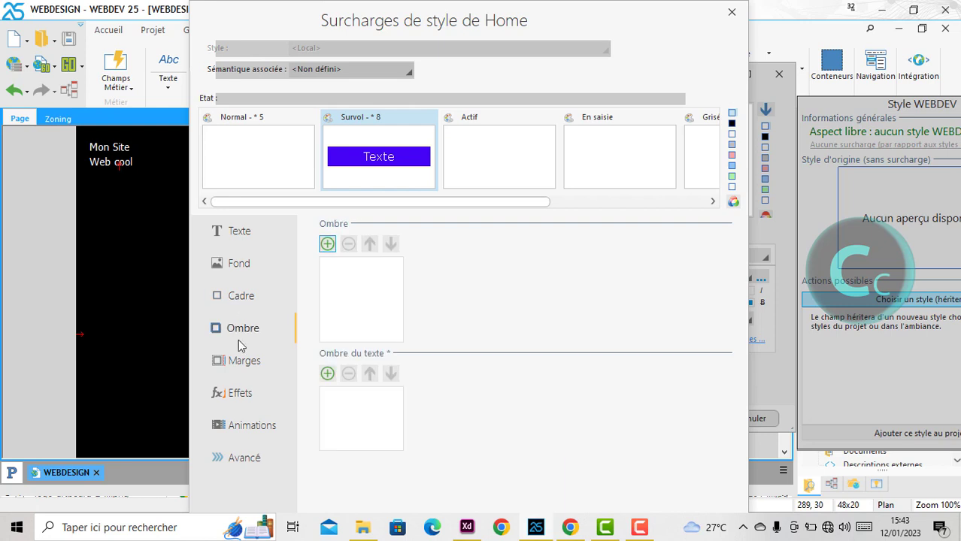
{"action": "left_click", "coordinate": [239, 361]}
{"action": "left_click", "coordinate": [239, 322]}
{"action": "left_click", "coordinate": [240, 300]}
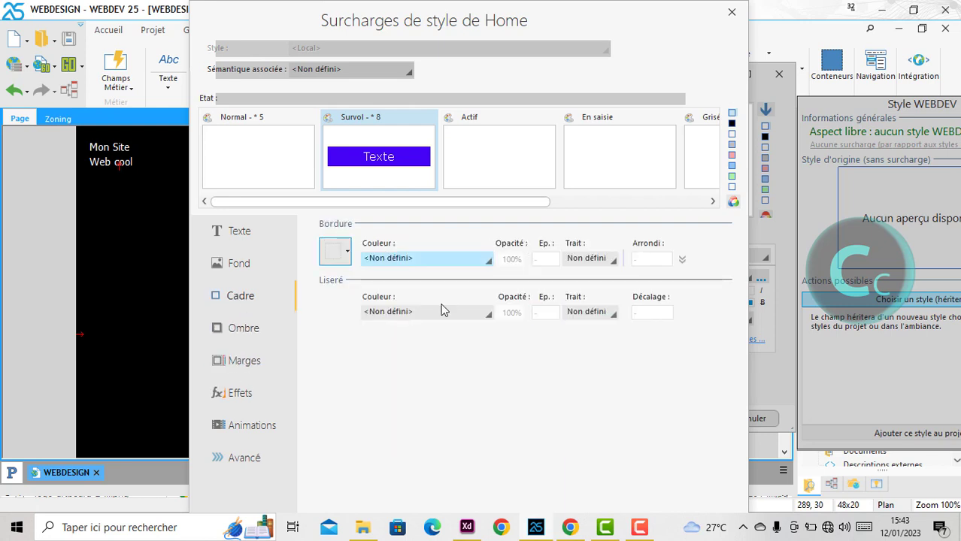
{"action": "left_click", "coordinate": [649, 257]}
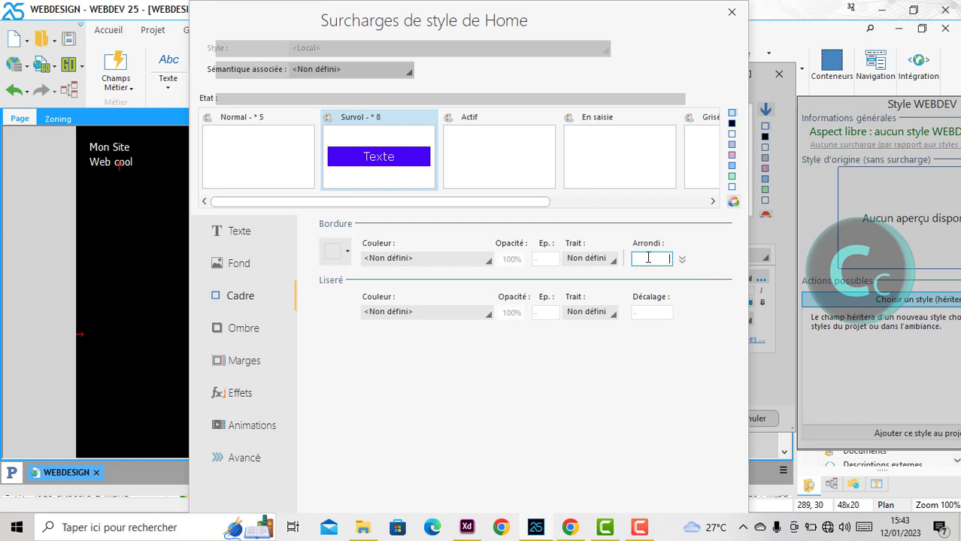
{"action": "left_click", "coordinate": [673, 254]}
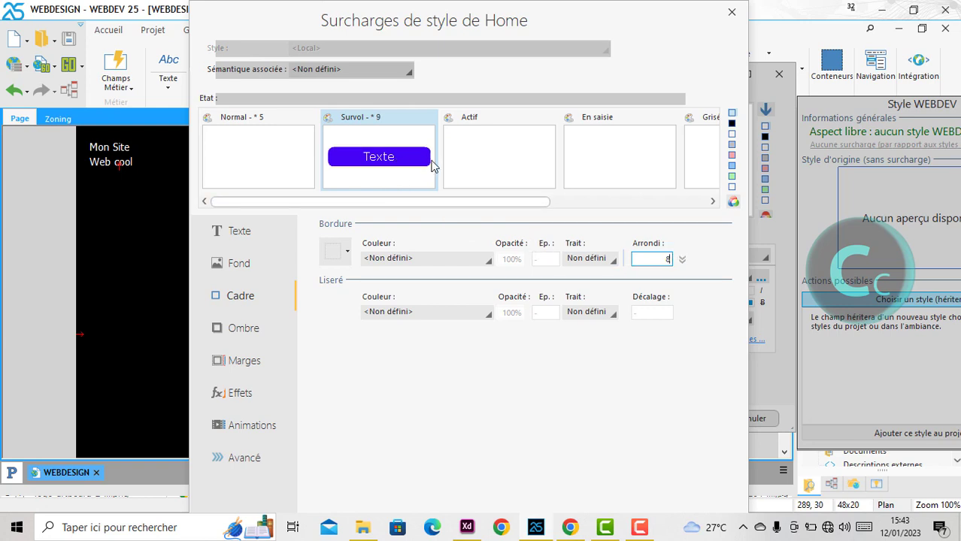
Step: Add a default transition covering all properties to both the hover (Survol) and Normal states of the Home link
{"action": "left_click_drag", "start_coordinate": [531, 24], "coordinate": [457, 26]}
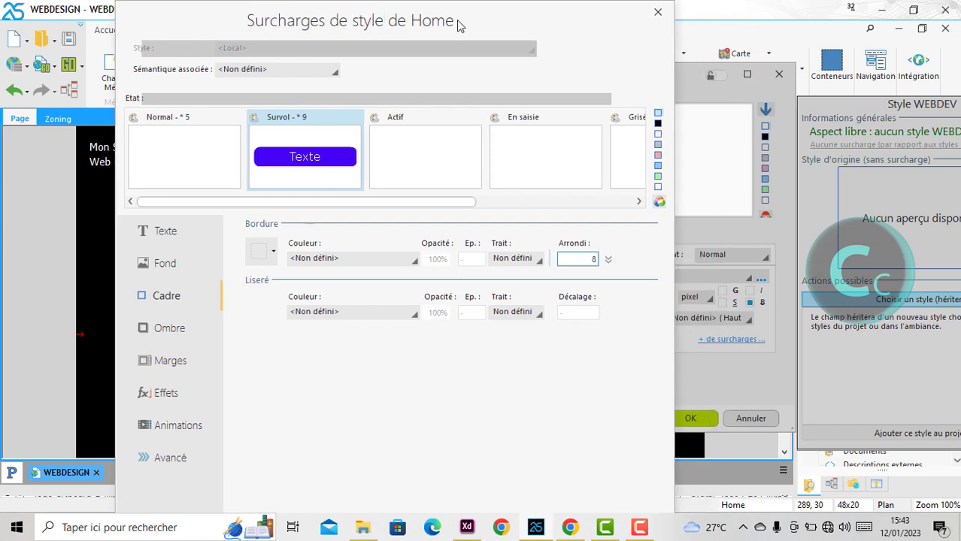
{"action": "left_click", "coordinate": [167, 397]}
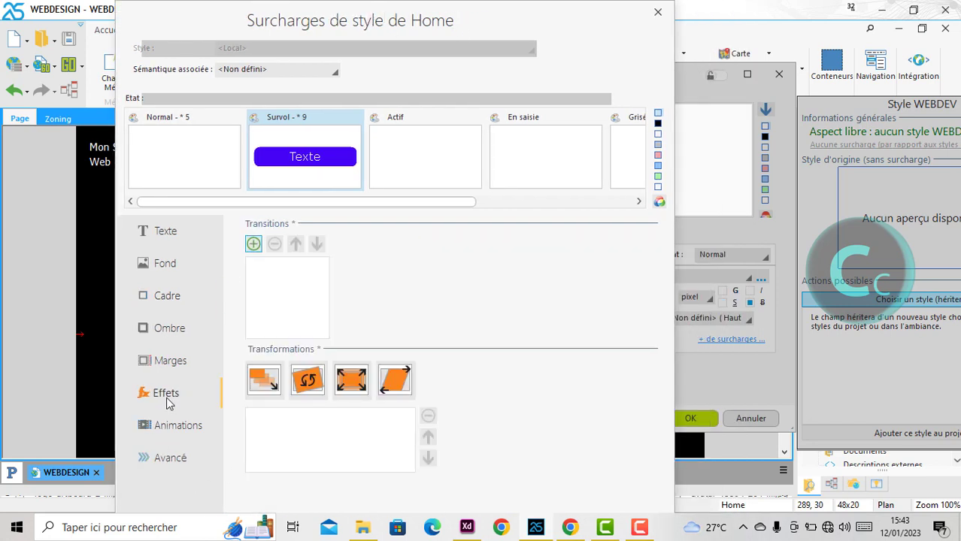
{"action": "left_click", "coordinate": [253, 243]}
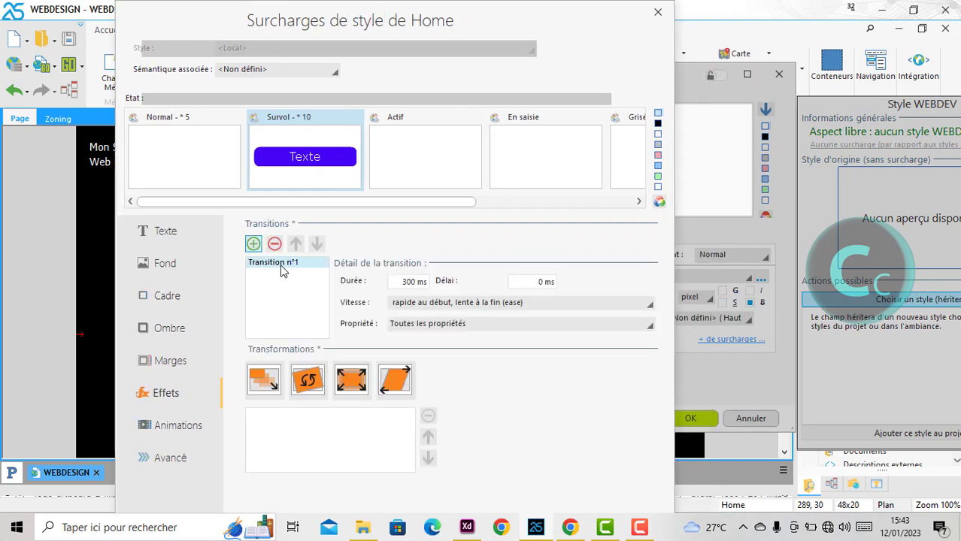
{"action": "left_click_drag", "start_coordinate": [450, 25], "coordinate": [569, 31]}
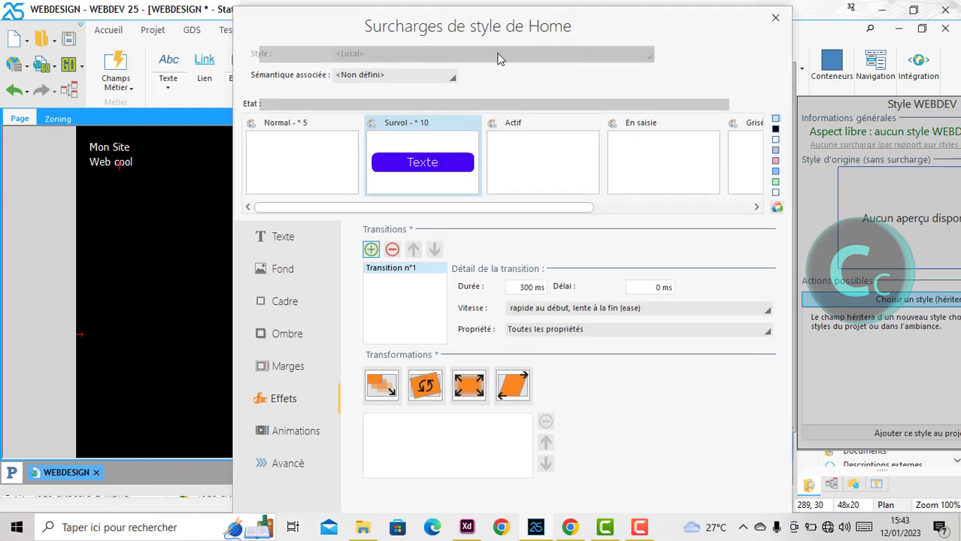
{"action": "left_click", "coordinate": [306, 178]}
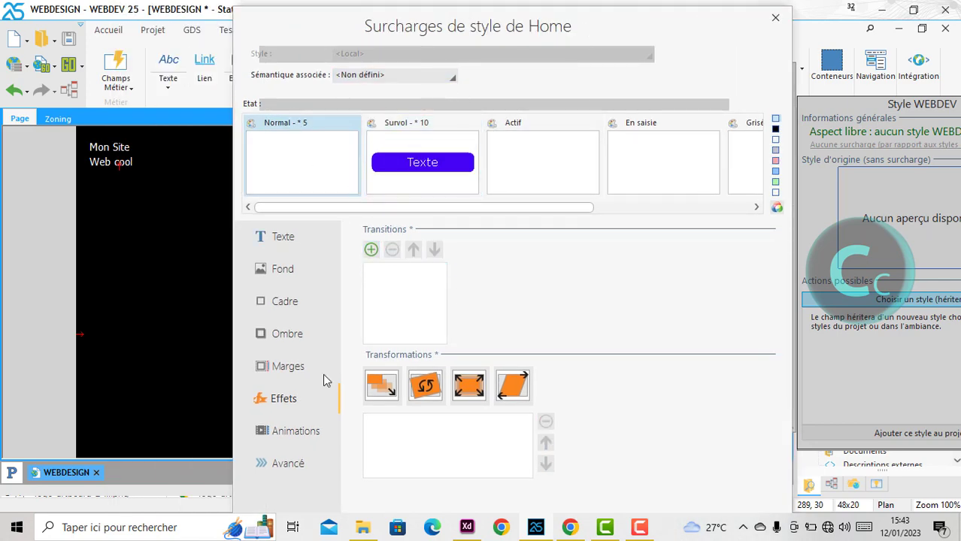
{"action": "left_click", "coordinate": [371, 250]}
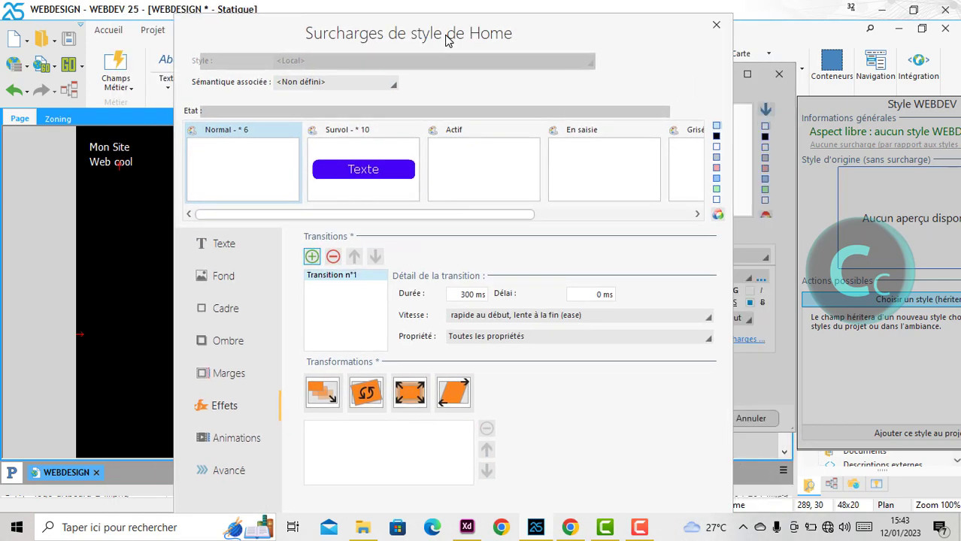
Step: Accept the Home link's style overrides and field settings, and run the WEBDESIGN page in the browser
{"action": "double_click", "coordinate": [449, 34]}
{"action": "left_click", "coordinate": [859, 500]}
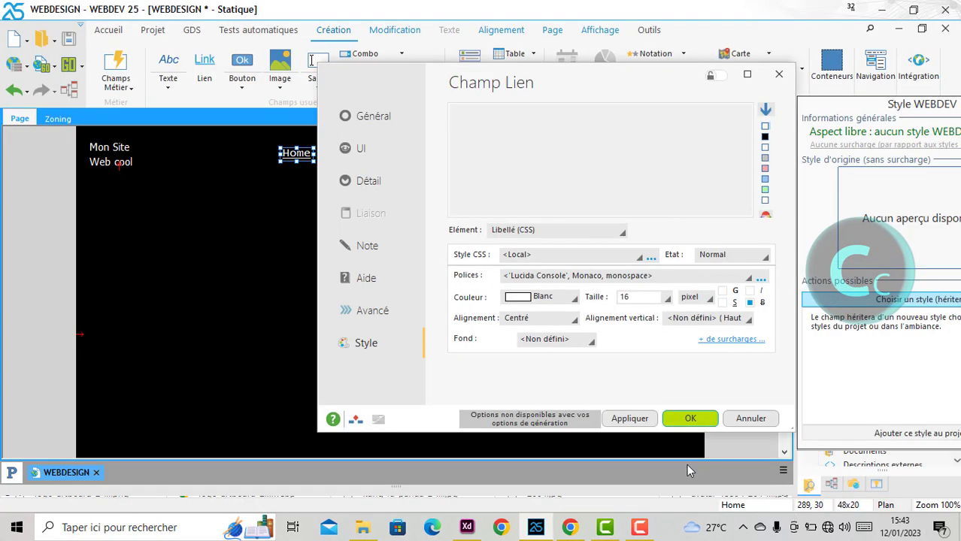
{"action": "left_click", "coordinate": [670, 422]}
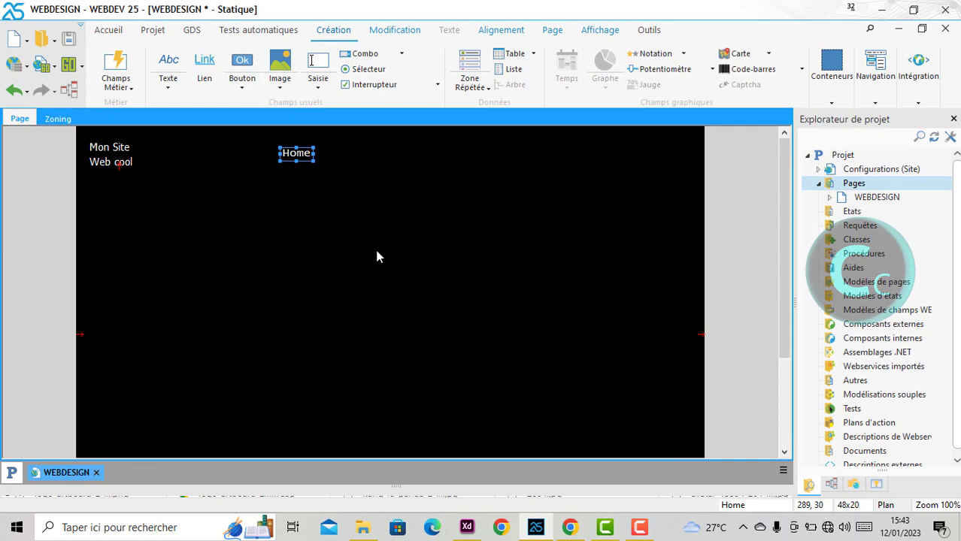
{"action": "key", "text": "ctrl+F9"}
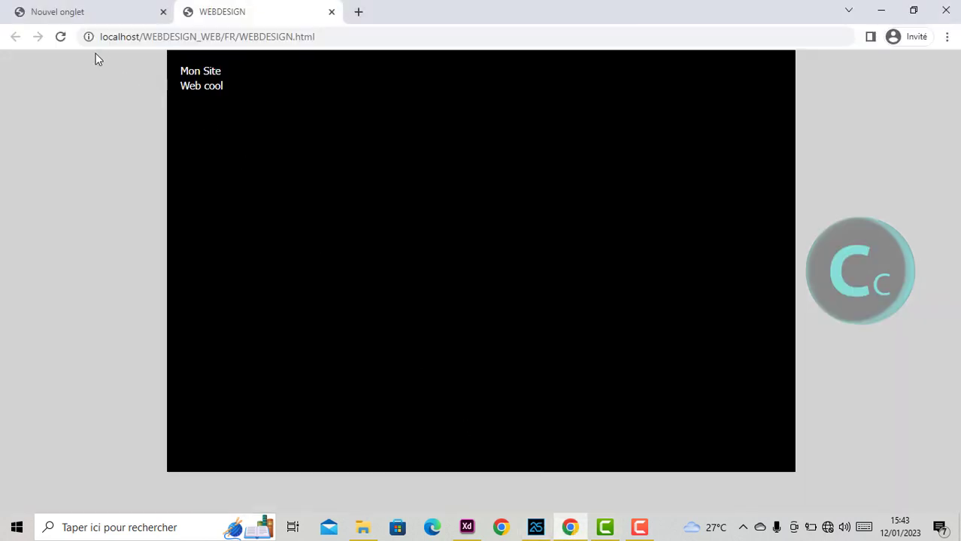
Step: Reload the WEBDESIGN page in Chrome, test the Home link's hover effect, and switch back to WEBDEV
{"action": "left_click", "coordinate": [60, 36]}
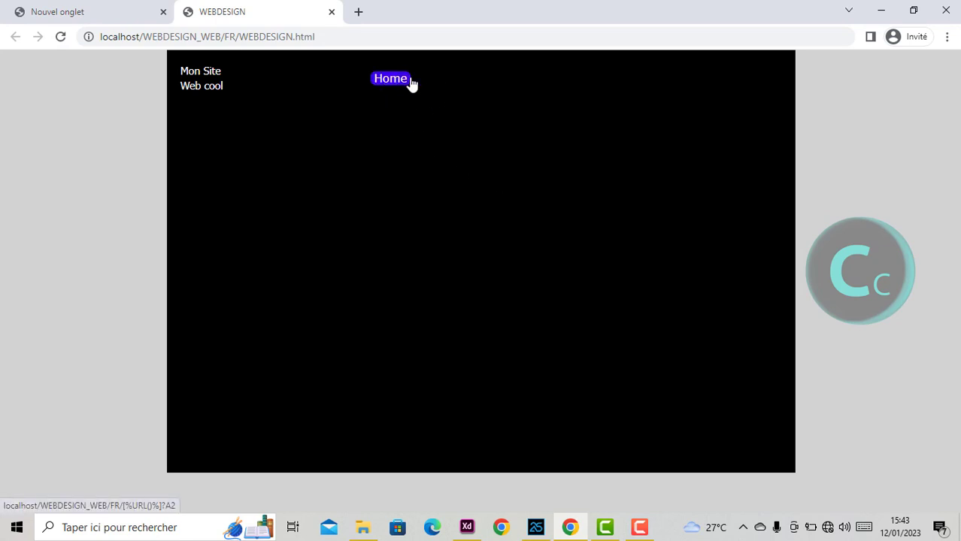
{"action": "left_click", "coordinate": [401, 81]}
{"action": "left_click", "coordinate": [536, 527]}
Step: Open the Home link's style overrides and compare the text, frame and shadow settings of its Normal and Survol states
{"action": "right_click", "coordinate": [303, 154]}
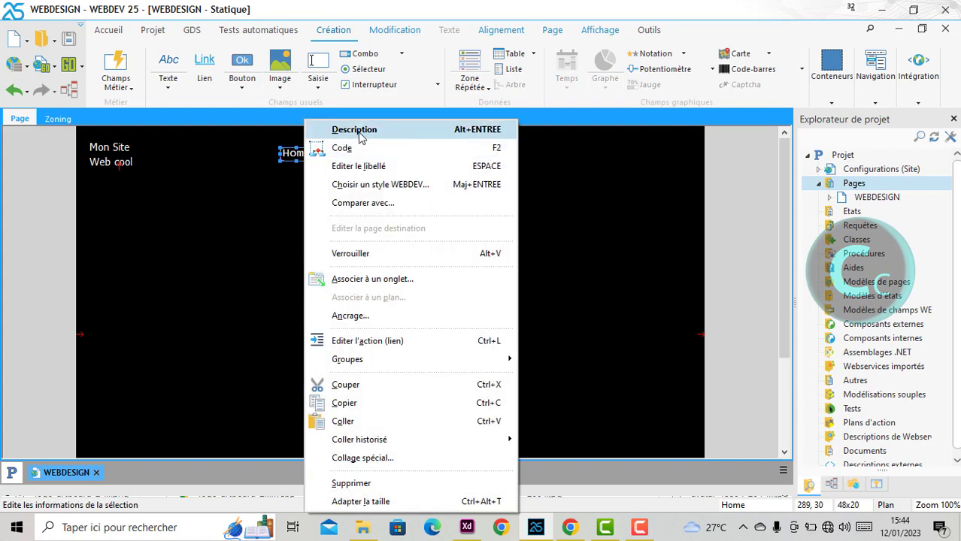
{"action": "left_click", "coordinate": [433, 264]}
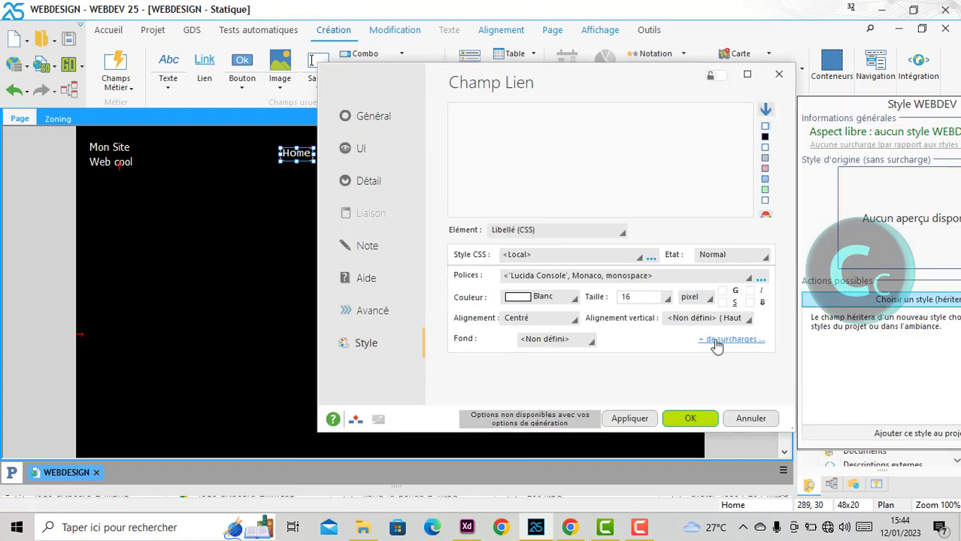
{"action": "left_click", "coordinate": [715, 341]}
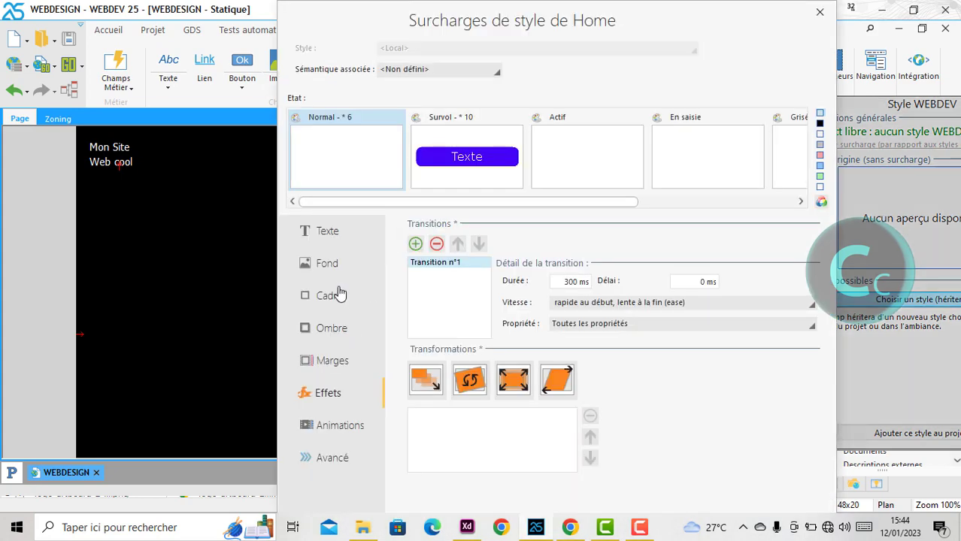
{"action": "left_click", "coordinate": [342, 235]}
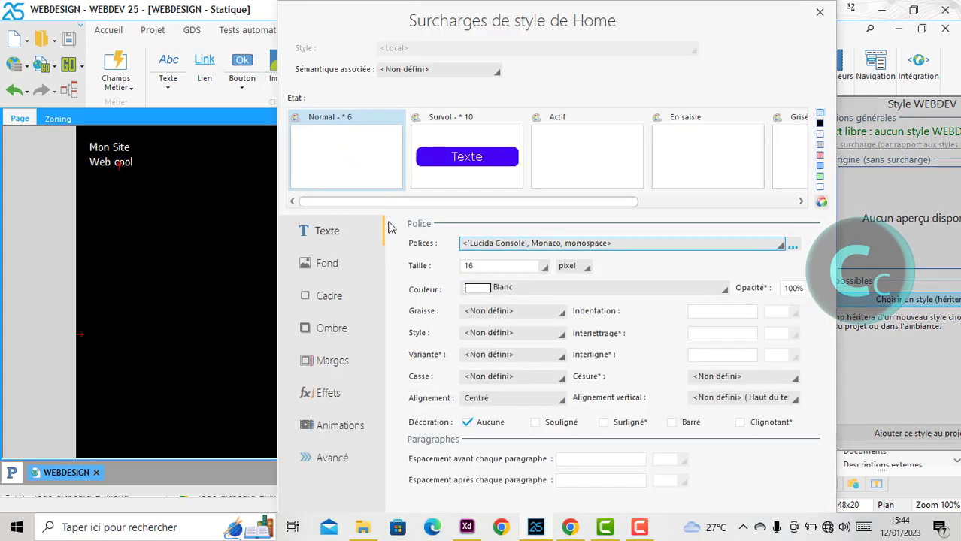
{"action": "left_click", "coordinate": [472, 158]}
{"action": "left_click", "coordinate": [368, 158]}
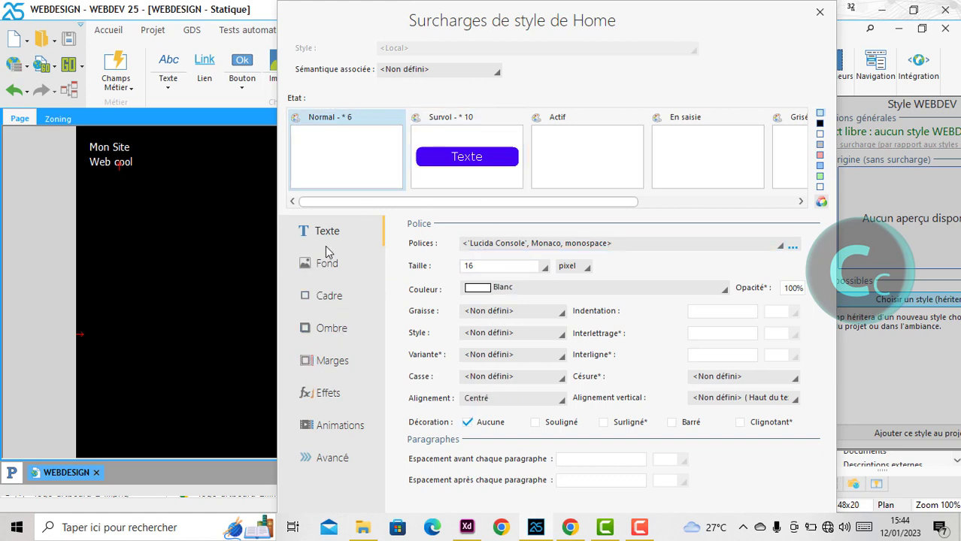
{"action": "left_click", "coordinate": [444, 178]}
{"action": "left_click", "coordinate": [364, 173]}
{"action": "left_click", "coordinate": [327, 298]}
{"action": "left_click", "coordinate": [328, 332]}
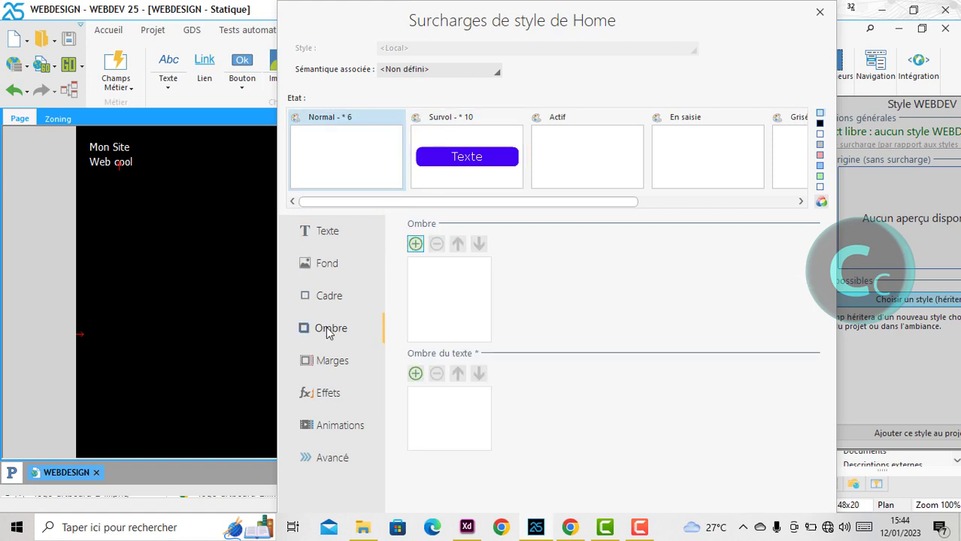
{"action": "left_click", "coordinate": [336, 302]}
Step: Set the inner margins of the Home link's Normal state to 5 px on all four sides
{"action": "left_click", "coordinate": [332, 360]}
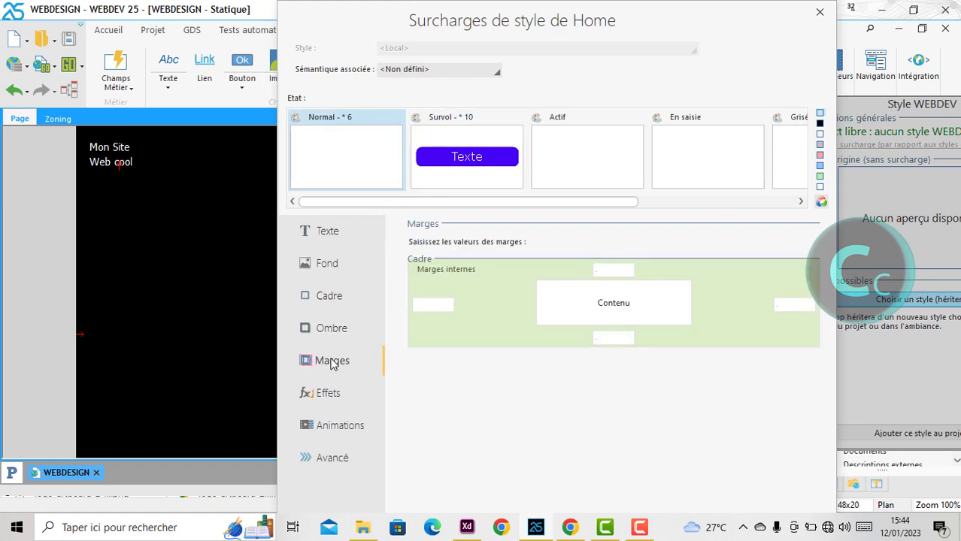
{"action": "left_click", "coordinate": [437, 303]}
{"action": "type", "text": "5"}
{"action": "key", "text": "Tab"}
{"action": "type", "text": "5"}
{"action": "key", "text": "Tab"}
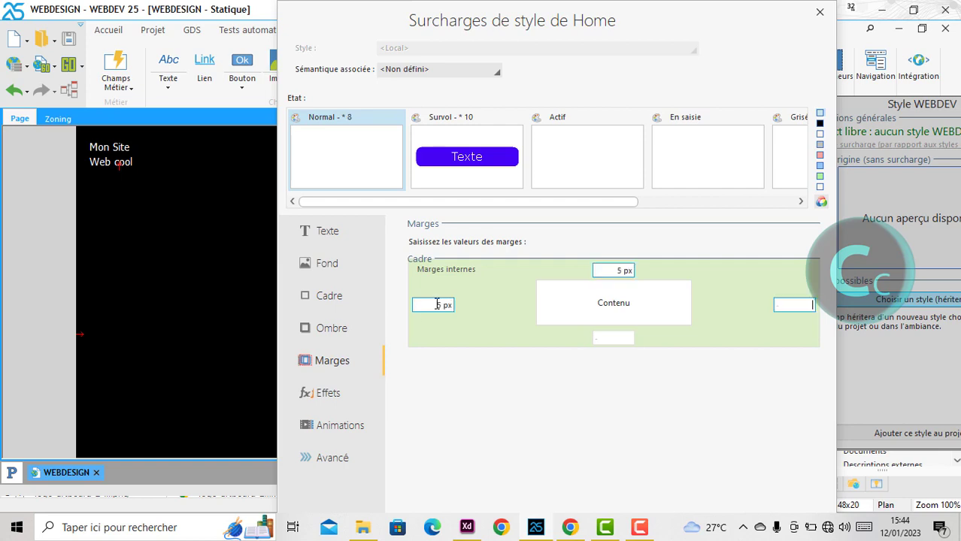
{"action": "type", "text": "5"}
{"action": "key", "text": "Tab"}
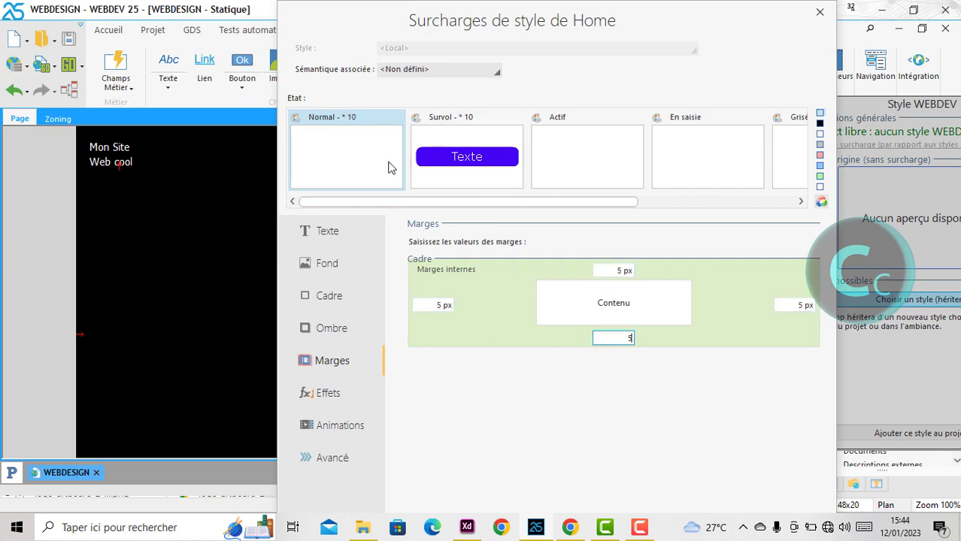
Step: Check the Survol state's margins, accept the Home link's style overrides and field settings, and run the page in the browser
{"action": "left_click", "coordinate": [443, 167]}
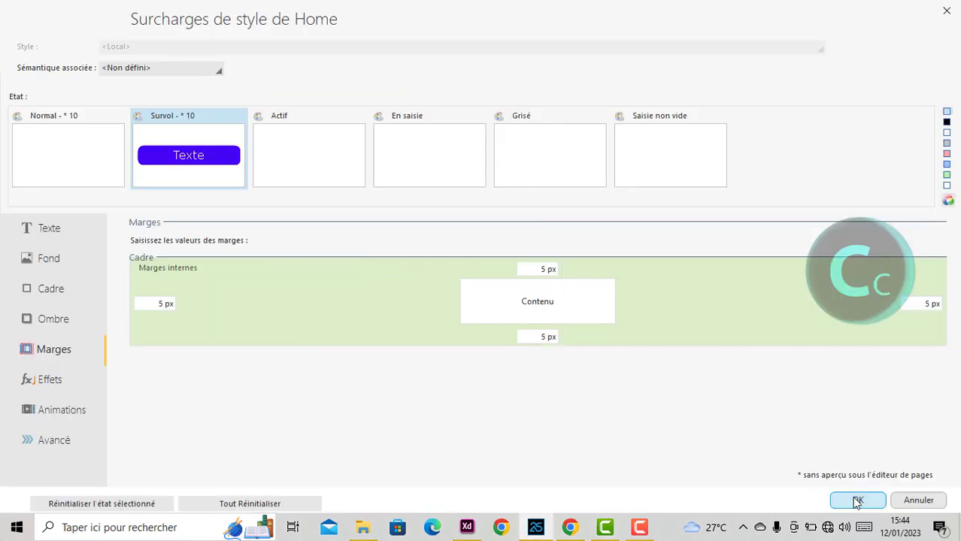
{"action": "left_click", "coordinate": [856, 498]}
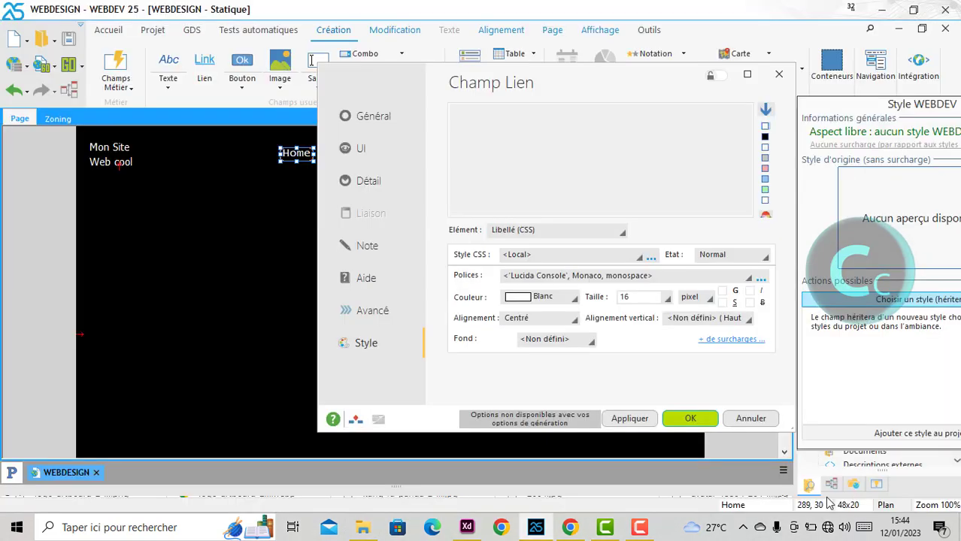
{"action": "left_click", "coordinate": [679, 422]}
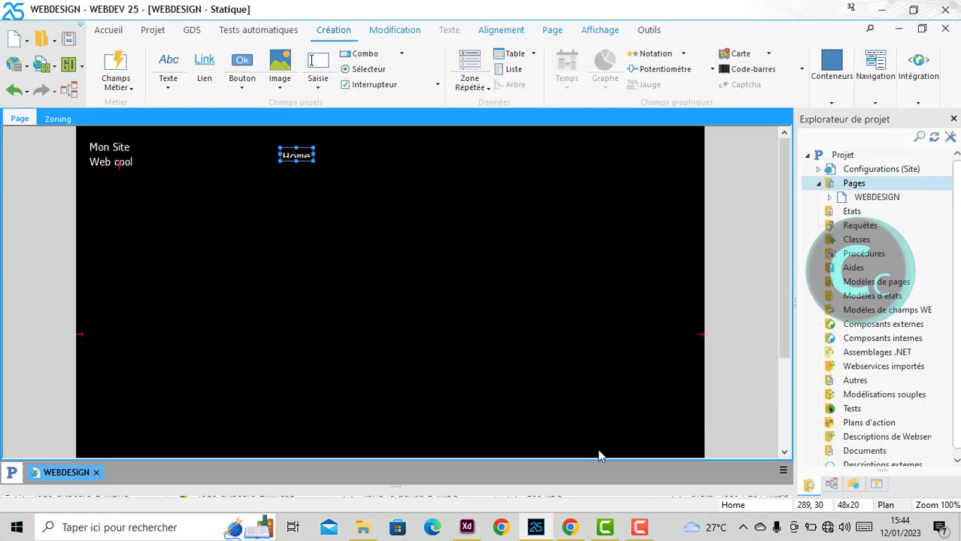
{"action": "key", "text": "ctrl+F9"}
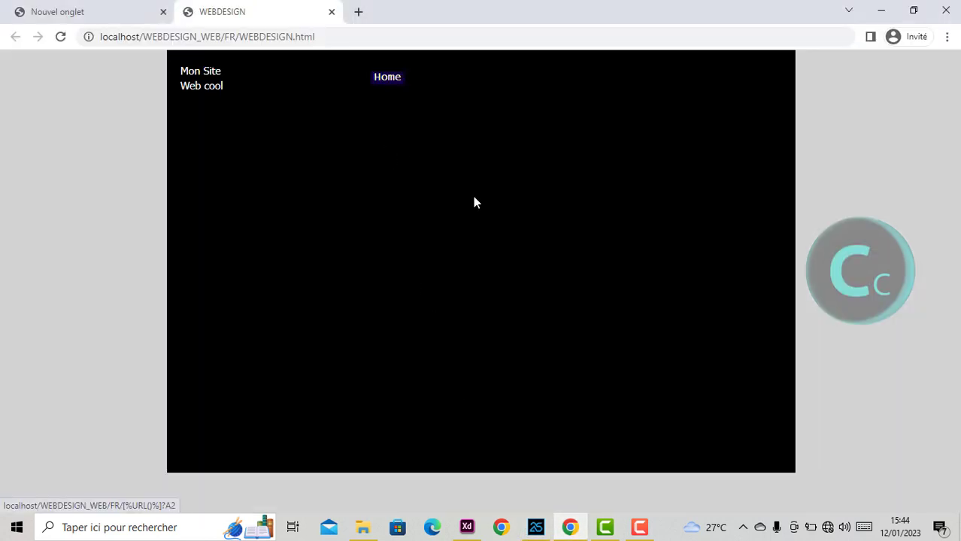
Step: Switch back to WEBDEV and enlarge the Home link field to about 63 x 32 so its label fits inside the margins
{"action": "left_click", "coordinate": [536, 527]}
{"action": "right_click", "coordinate": [306, 158]}
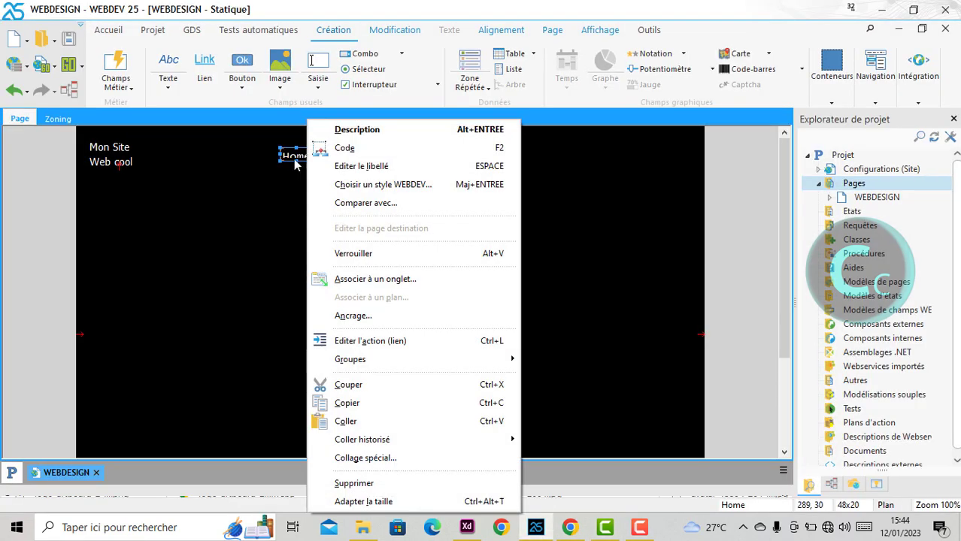
{"action": "left_click", "coordinate": [304, 167]}
{"action": "left_click", "coordinate": [302, 162]}
{"action": "left_click_drag", "start_coordinate": [320, 168], "coordinate": [323, 170]}
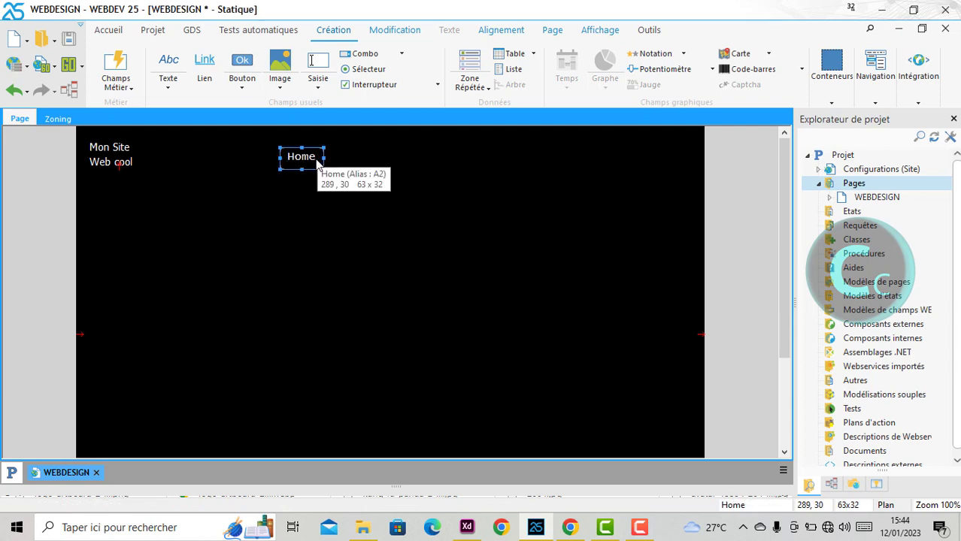
Step: Run the resized page in the browser, test the Home link's hover background, and return to WEBDEV
{"action": "key", "text": "F9"}
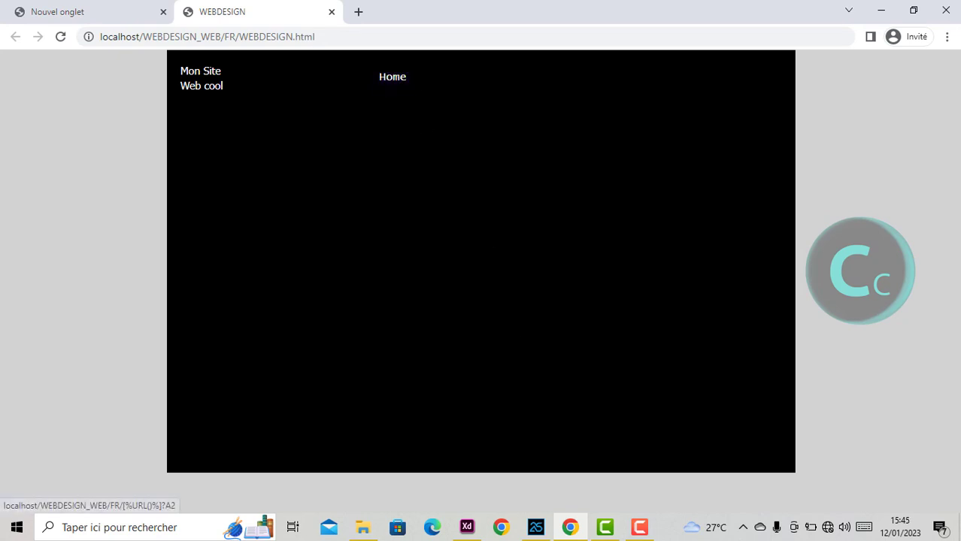
{"action": "mouse_move", "coordinate": [536, 528]}
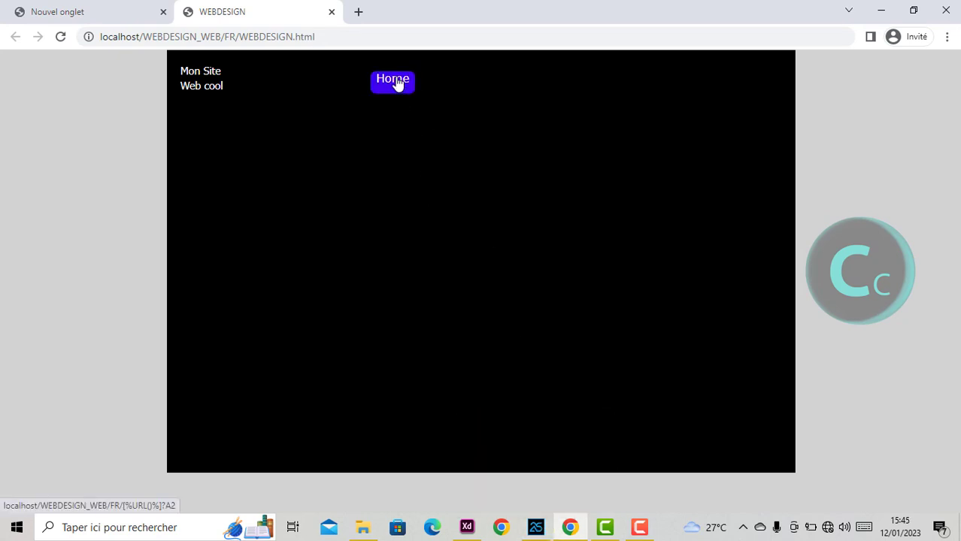
{"action": "left_click", "coordinate": [536, 527]}
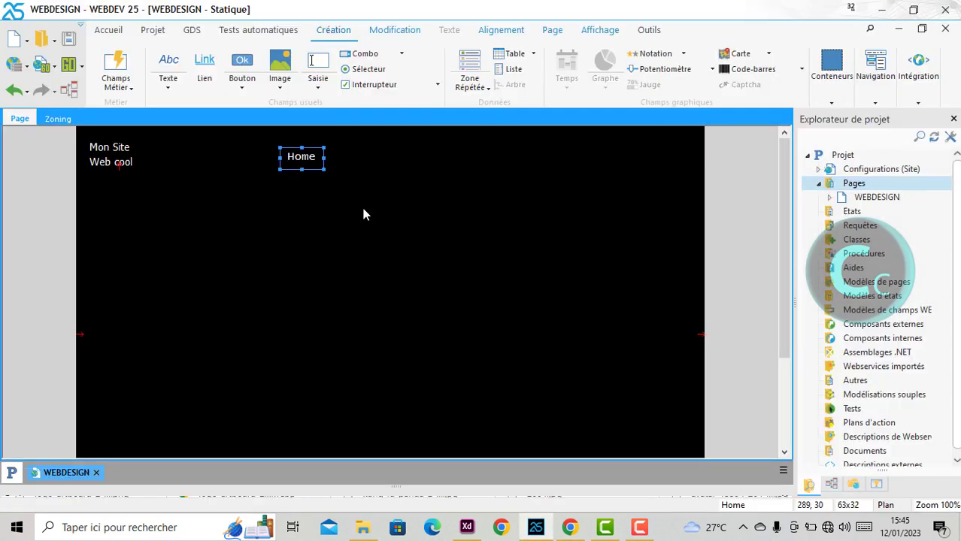
Step: Set the Home link's vertical alignment to Milieu in its style settings and accept the change
{"action": "right_click", "coordinate": [321, 168]}
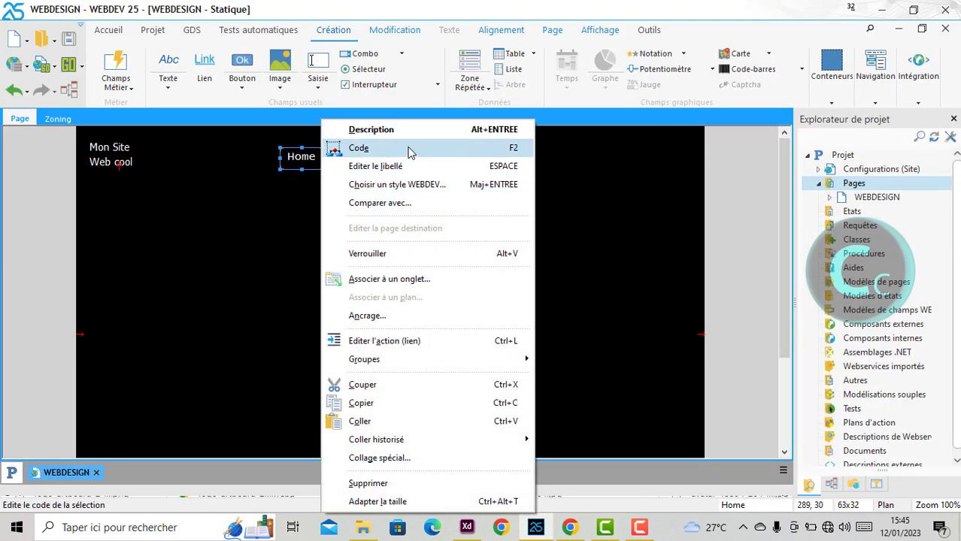
{"action": "left_click", "coordinate": [375, 134]}
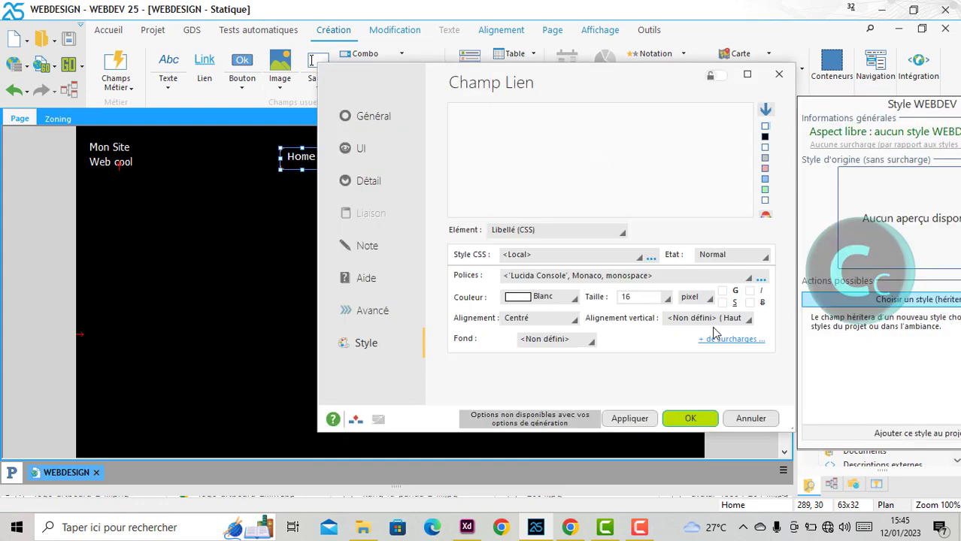
{"action": "left_click", "coordinate": [718, 343]}
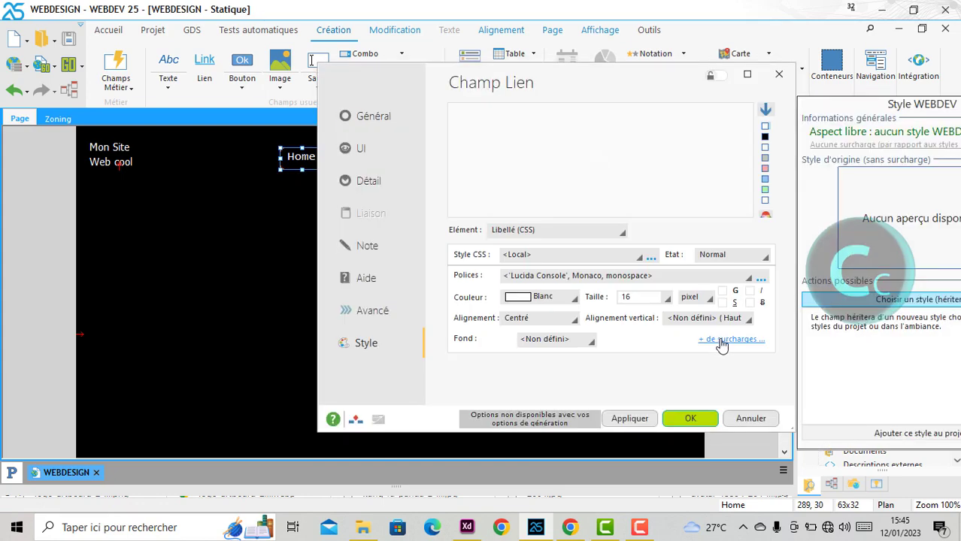
{"action": "left_click", "coordinate": [820, 15]}
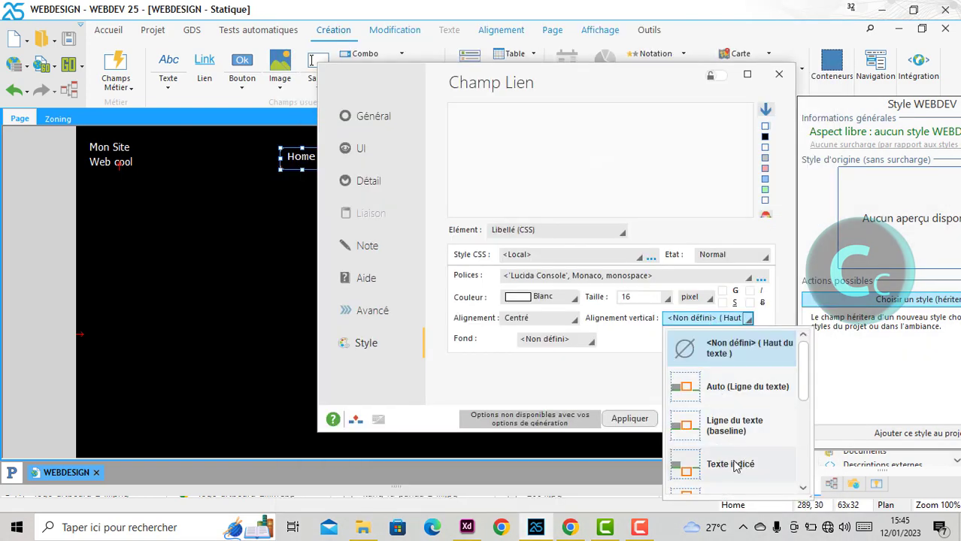
{"action": "scroll", "coordinate": [721, 459], "scroll_direction": "down", "scroll_amount": 3}
{"action": "left_click", "coordinate": [724, 363]}
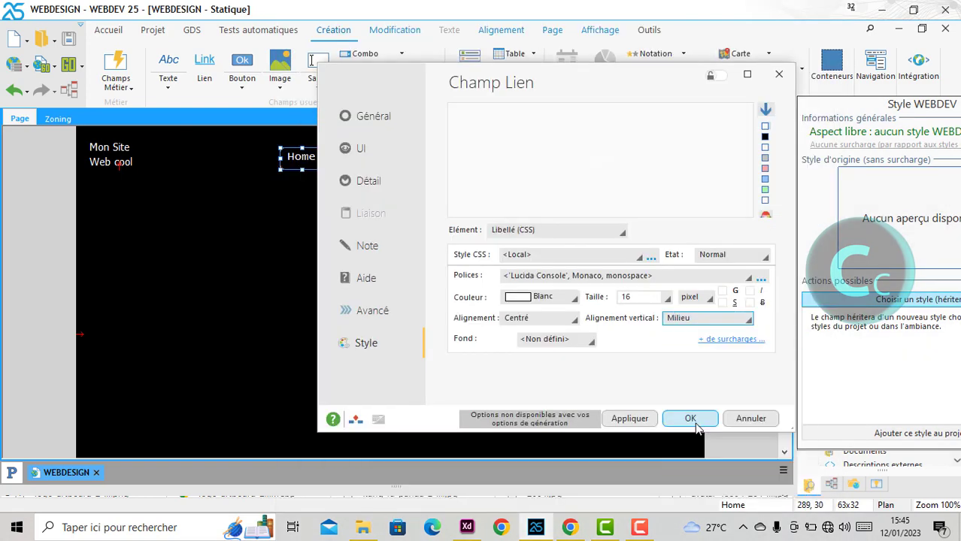
{"action": "left_click", "coordinate": [640, 423]}
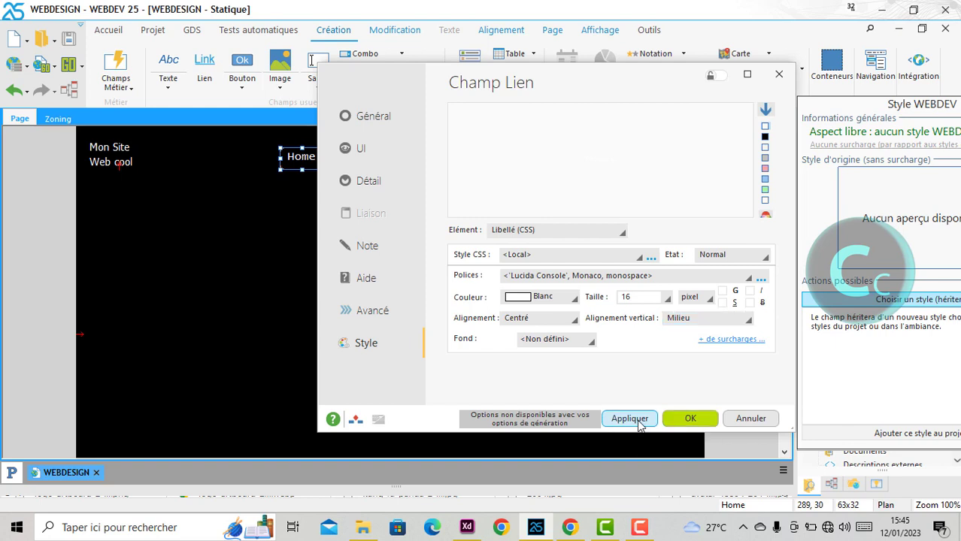
{"action": "left_click", "coordinate": [690, 418]}
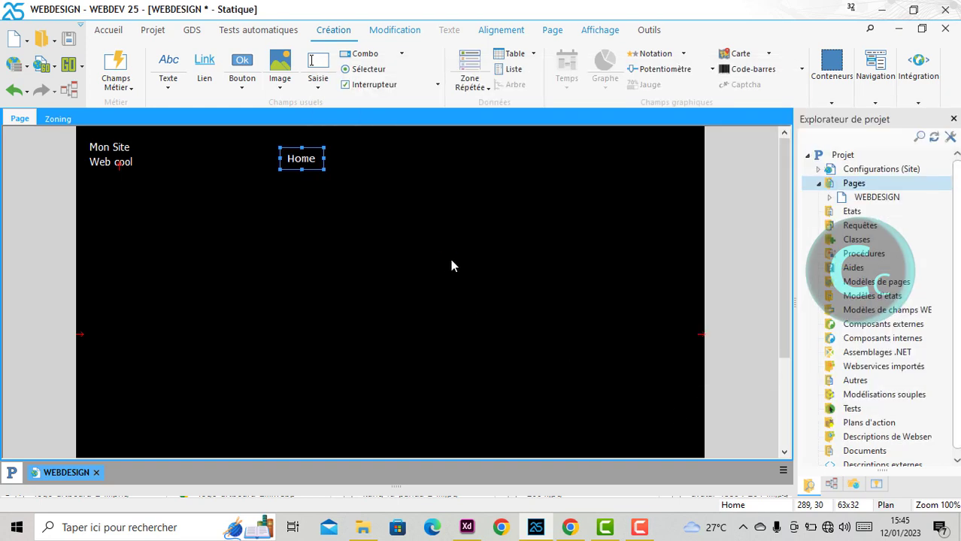
Step: Save the WEBDESIGN page and switch to Chrome to test the vertically centred Home link
{"action": "key", "text": "ctrl+s"}
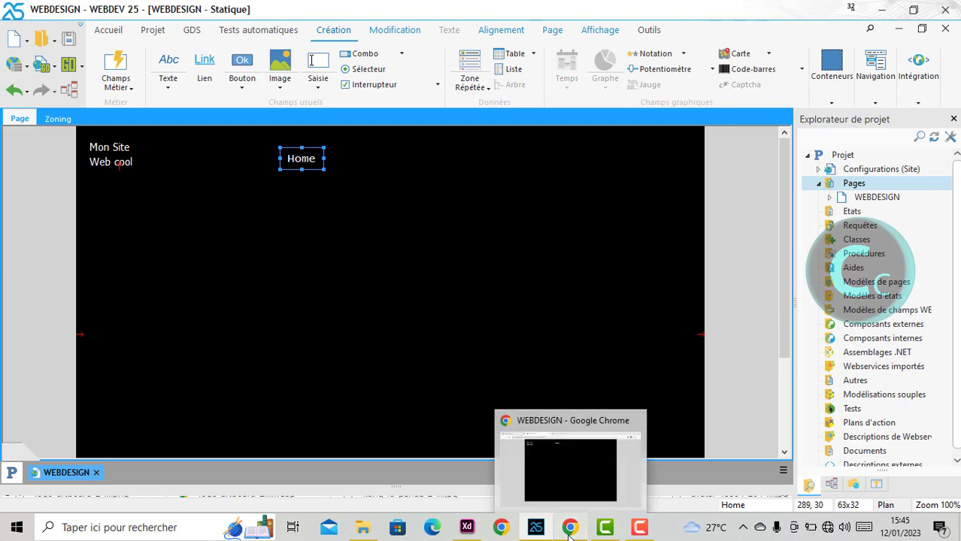
{"action": "left_click", "coordinate": [569, 530]}
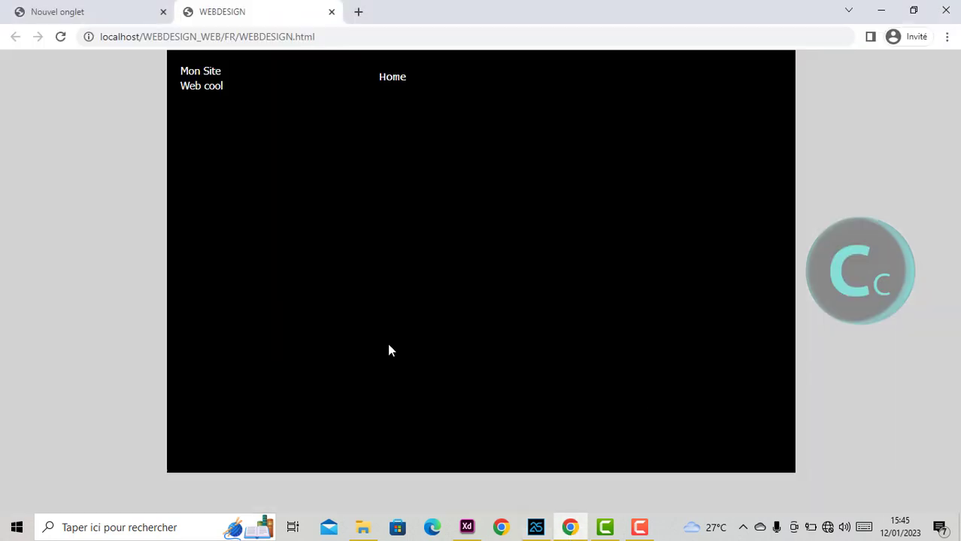
{"action": "left_click", "coordinate": [391, 86]}
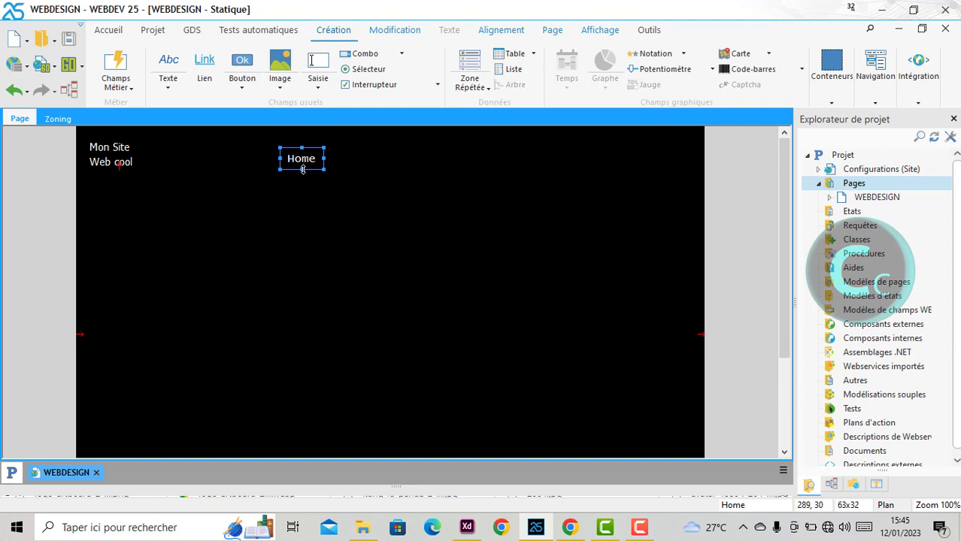
Step: Increase the Home link's height to about 36 px and check its hover effect in Chrome
{"action": "left_click_drag", "start_coordinate": [303, 170], "coordinate": [302, 173]}
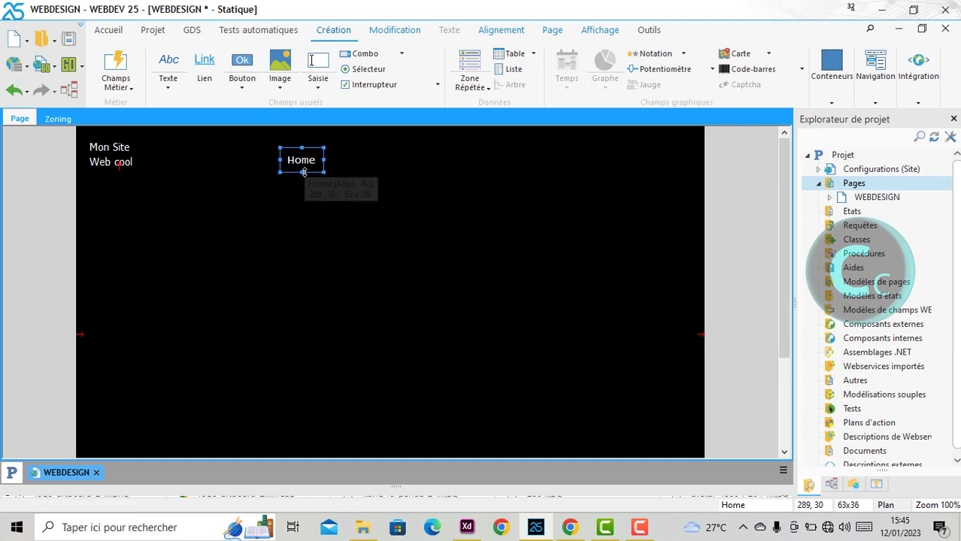
{"action": "left_click", "coordinate": [570, 527]}
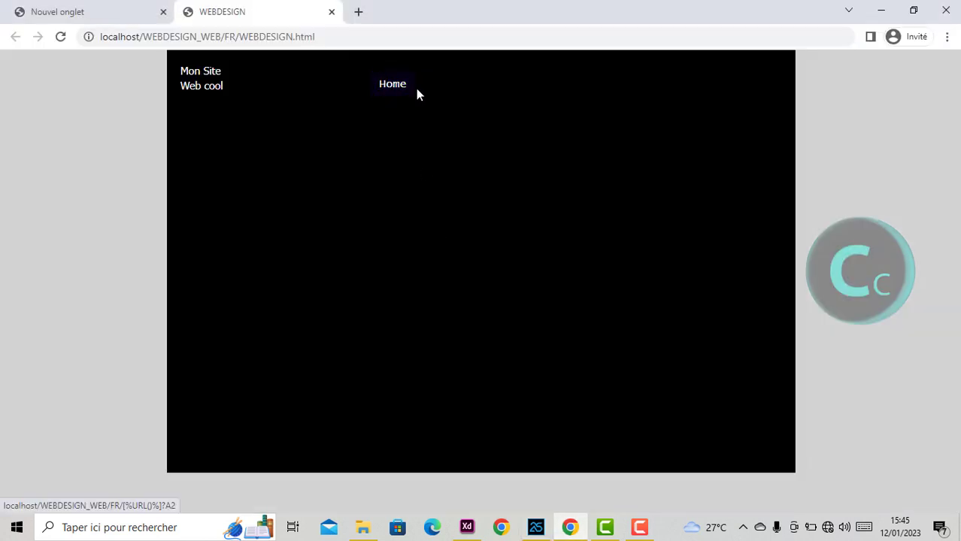
Step: Switch to the Adobe XD mockup and examine the Téléchargement link that follows Home in the header
{"action": "left_click", "coordinate": [467, 527]}
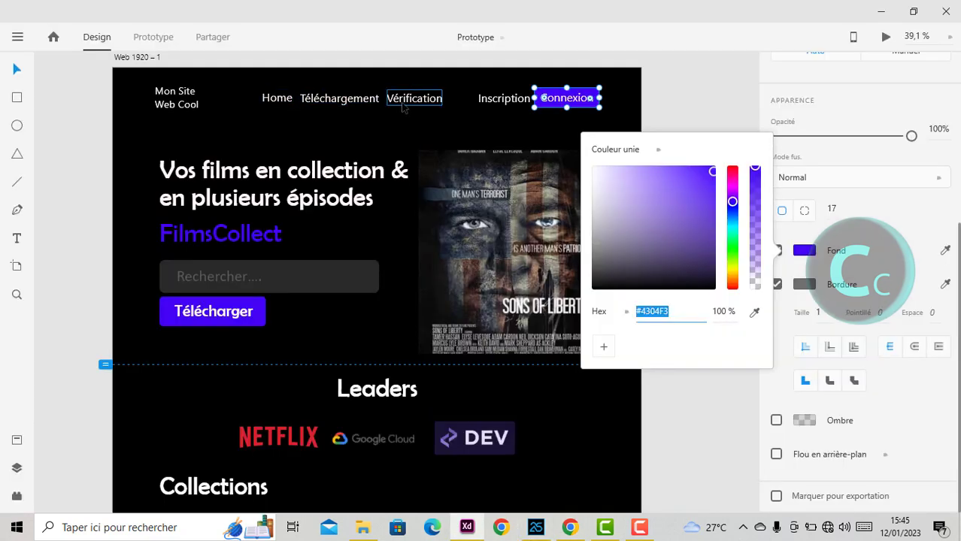
{"action": "left_click", "coordinate": [337, 99]}
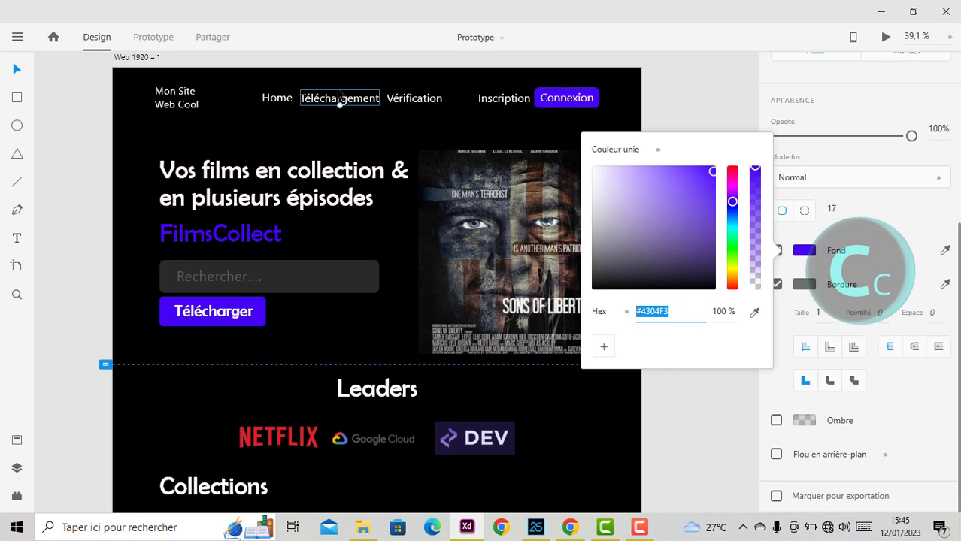
Step: Switch to WEBDEV, duplicate the Home link to its right, and label the copy Téléchargement
{"action": "left_click", "coordinate": [535, 527]}
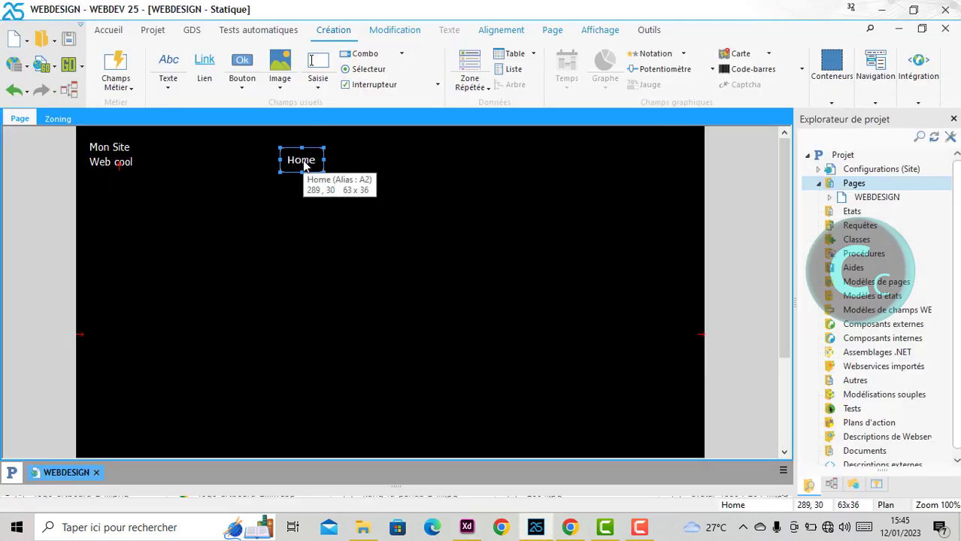
{"action": "left_click_drag", "start_coordinate": [304, 166], "coordinate": [355, 165]}
{"action": "right_click", "coordinate": [356, 157]}
{"action": "left_click", "coordinate": [413, 173]}
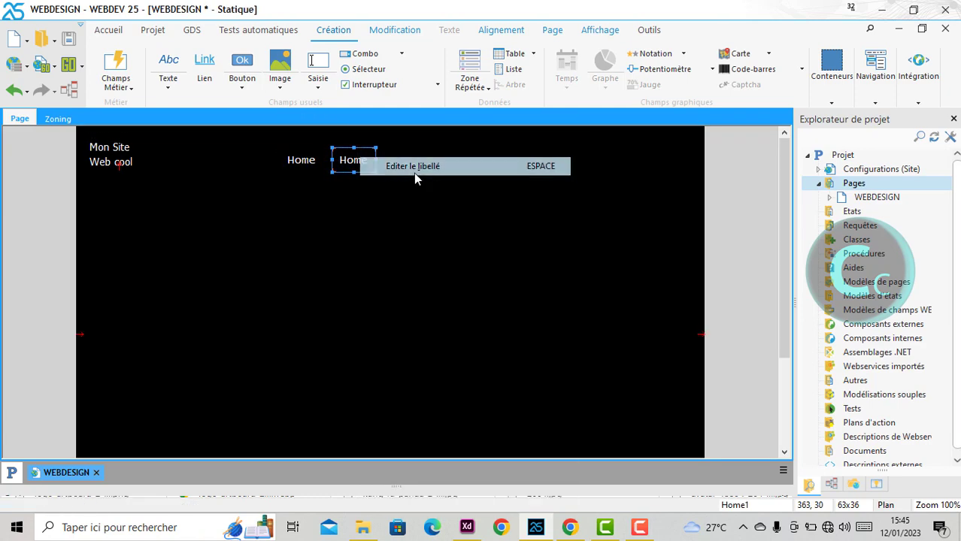
{"action": "type", "text": "Acc"}
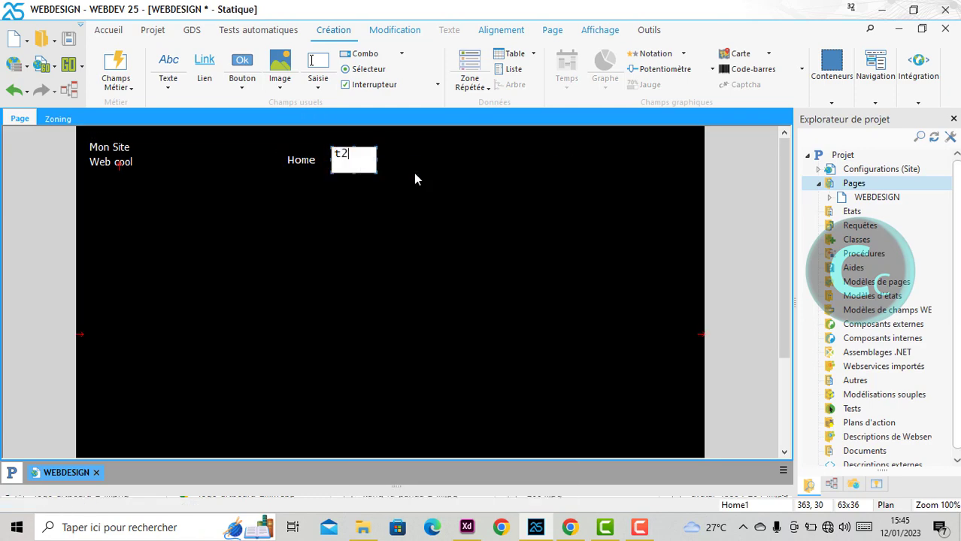
{"action": "key", "text": "BackSpace"}
{"action": "key", "text": "BackSpace"}
{"action": "key", "text": "BackSpace"}
{"action": "type", "text": "Tél"}
{"action": "key", "text": "BackSpace"}
{"action": "type", "text": "léchargement"}
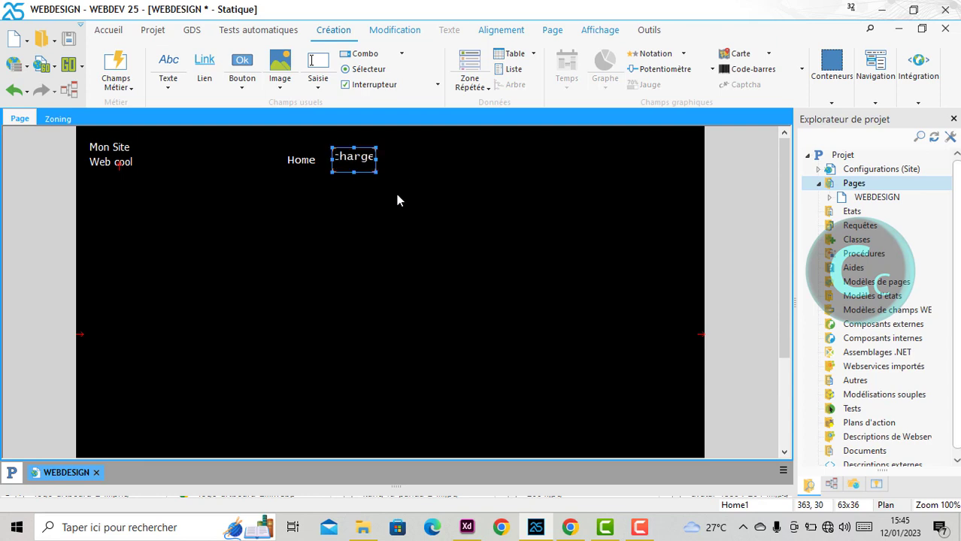
Step: Widen the Téléchargement link to about 154 px so its label fits, and shift it left together with Home
{"action": "left_click", "coordinate": [395, 191]}
{"action": "left_click", "coordinate": [369, 160]}
{"action": "mouse_move", "coordinate": [373, 160]}
{"action": "left_mouse_down"}
{"action": "mouse_move", "coordinate": [441, 160]}
{"action": "mouse_move", "coordinate": [422, 178]}
{"action": "mouse_move", "coordinate": [308, 169]}
{"action": "mouse_move", "coordinate": [329, 166]}
{"action": "mouse_move", "coordinate": [410, 203]}
{"action": "left_mouse_up"}
{"action": "left_click", "coordinate": [444, 189]}
{"action": "left_click", "coordinate": [111, 163]}
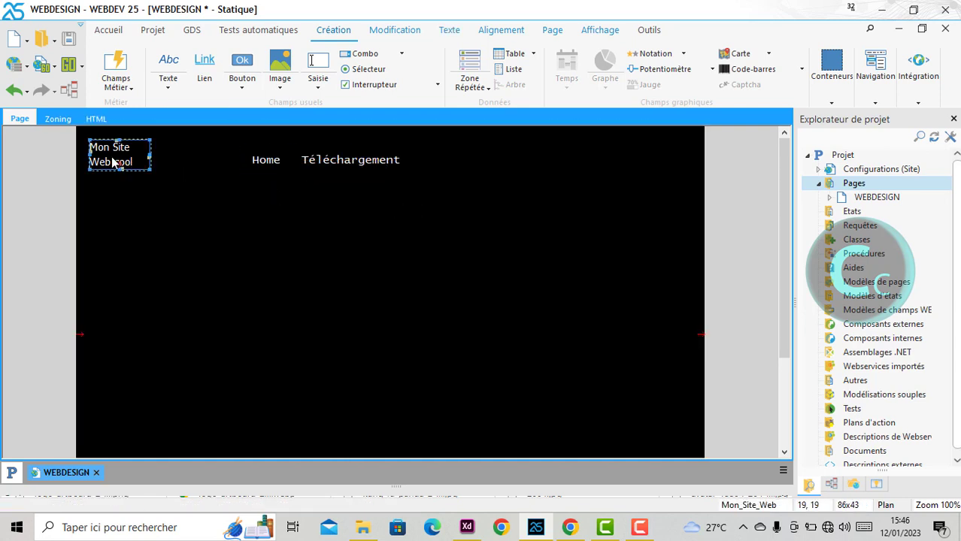
{"action": "left_click", "coordinate": [379, 161]}
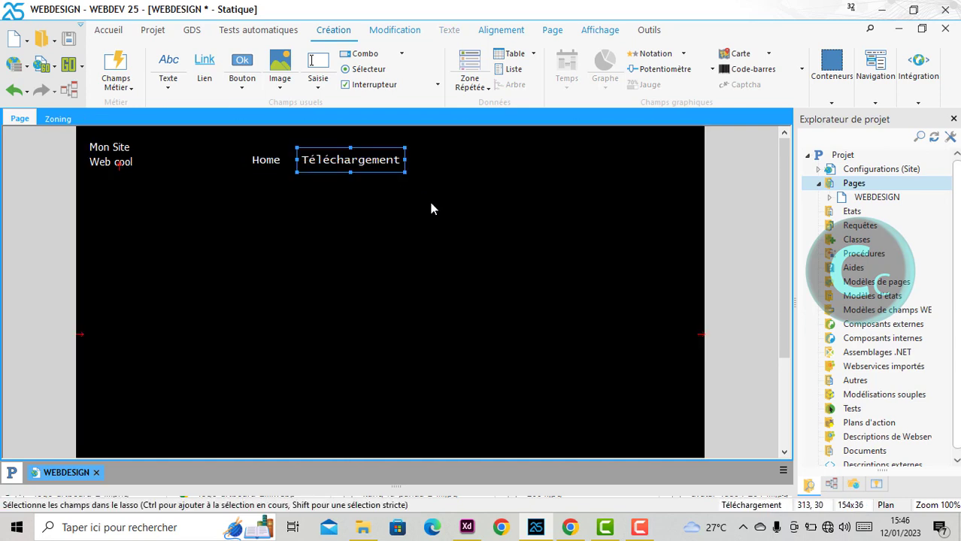
{"action": "left_click", "coordinate": [454, 245]}
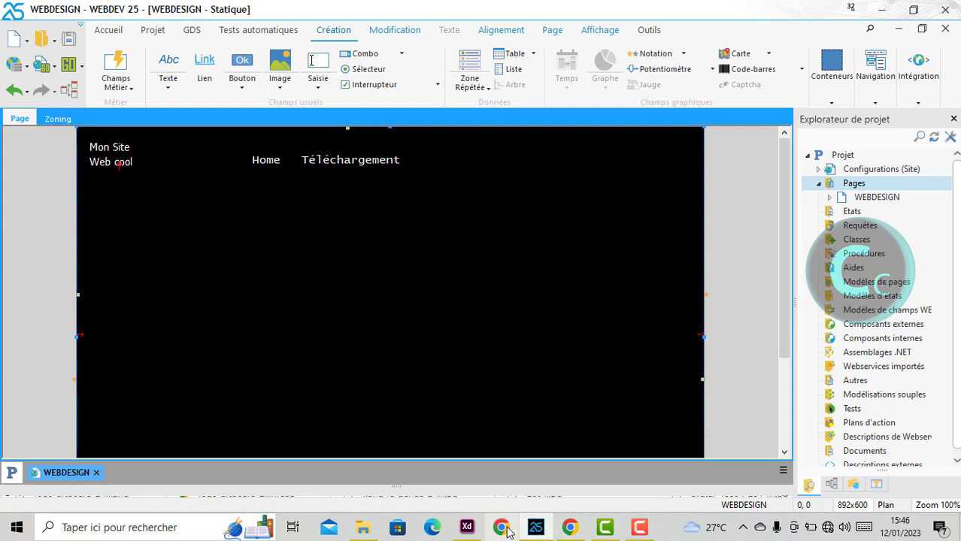
Step: Check the next header link in the Adobe XD mockup, then duplicate Téléchargement in WEBDEV and label the copy Vérification
{"action": "left_click", "coordinate": [471, 530]}
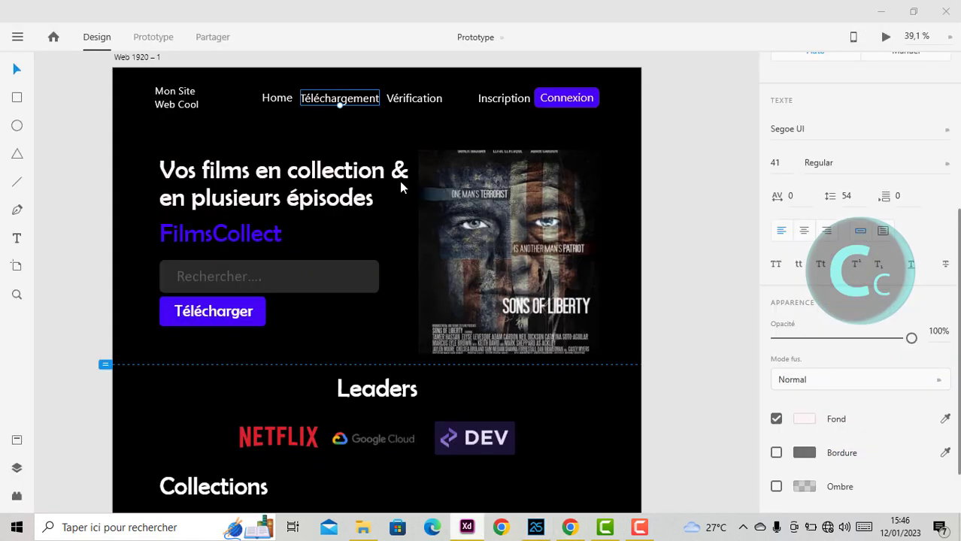
{"action": "key", "text": "alt+Tab"}
{"action": "left_click", "coordinate": [390, 164]}
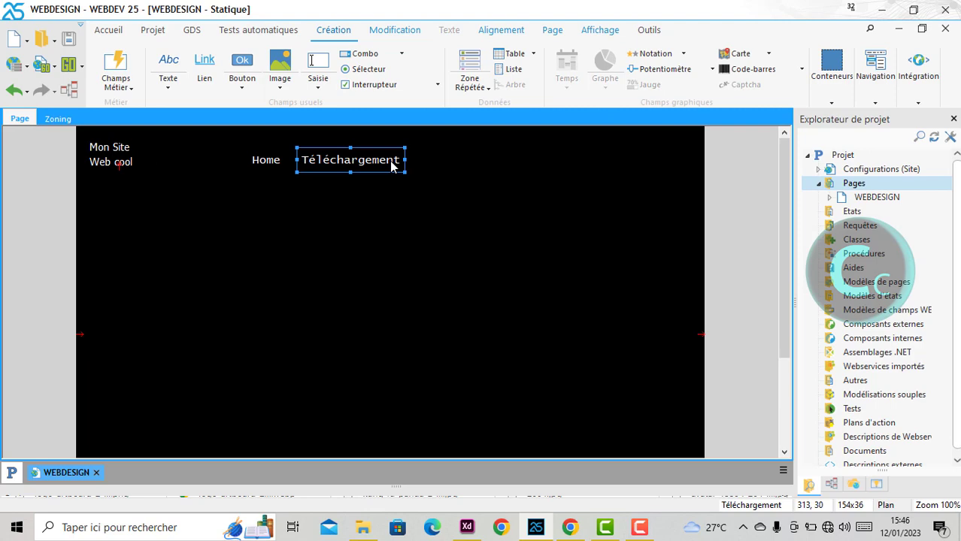
{"action": "left_click_drag", "start_coordinate": [405, 164], "coordinate": [467, 159]}
{"action": "right_click", "coordinate": [480, 167]}
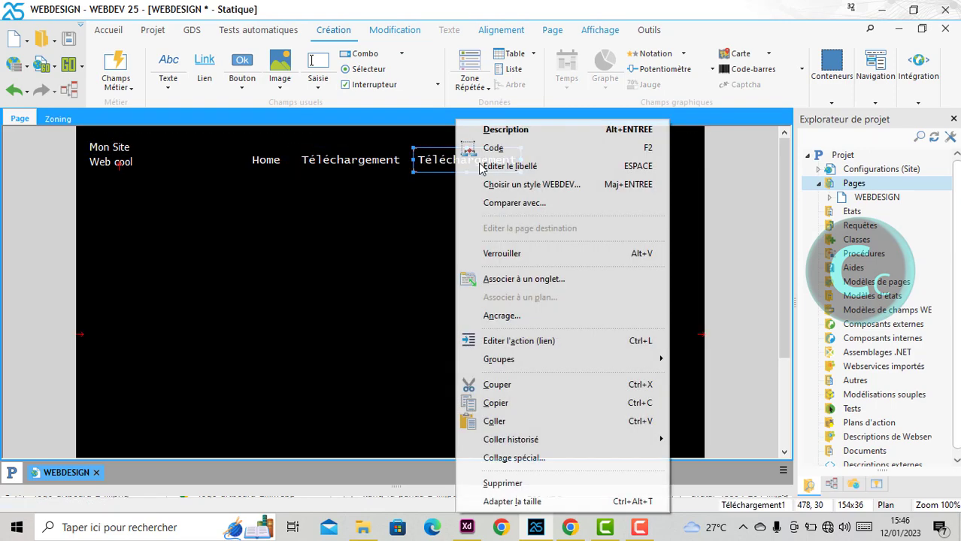
{"action": "left_click", "coordinate": [503, 169]}
{"action": "type", "text": "Vér"}
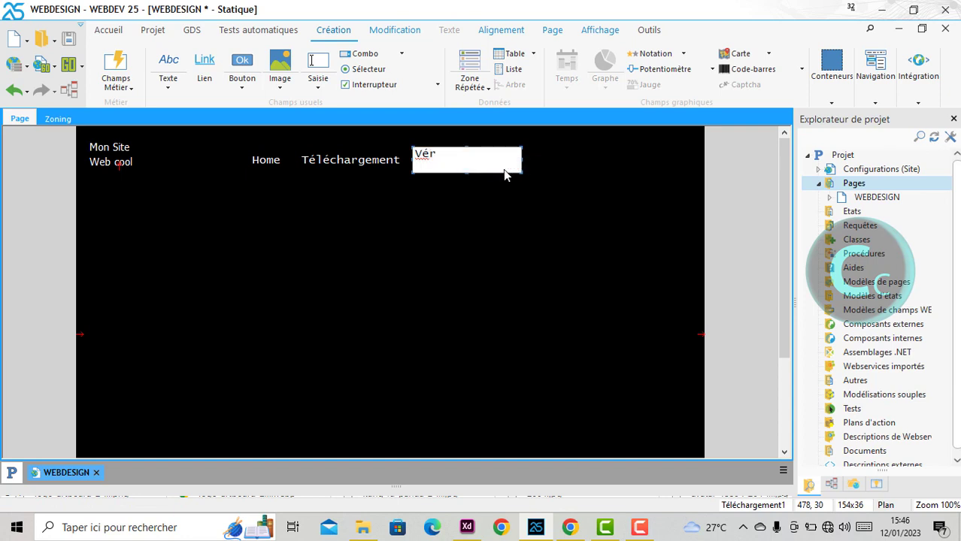
{"action": "type", "text": "ification"}
{"action": "left_click", "coordinate": [485, 224]}
Step: Adjust the horizontal positions of the Vérification and Téléchargement links to tighten the spacing between the header links
{"action": "left_click", "coordinate": [480, 170]}
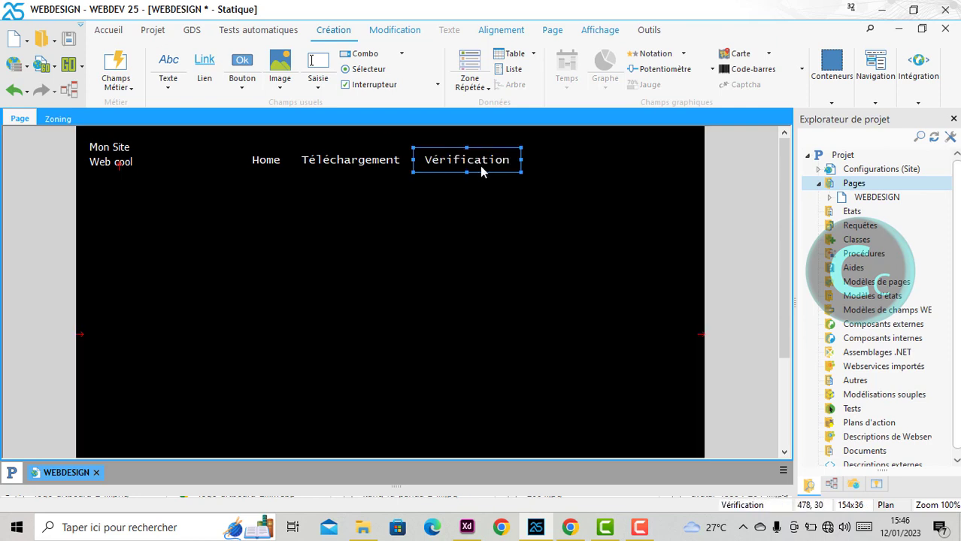
{"action": "left_click_drag", "start_coordinate": [480, 170], "coordinate": [474, 170]}
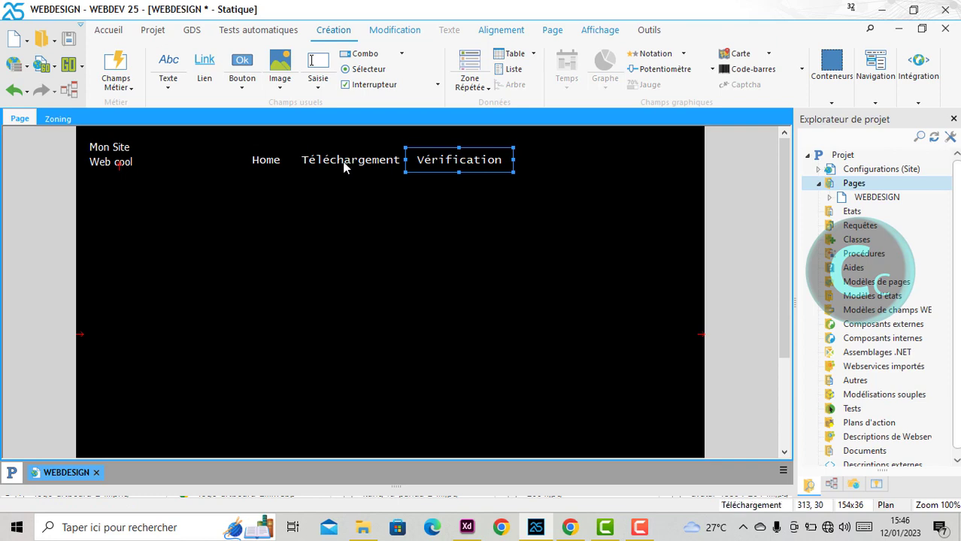
{"action": "left_click_drag", "start_coordinate": [343, 167], "coordinate": [353, 165]}
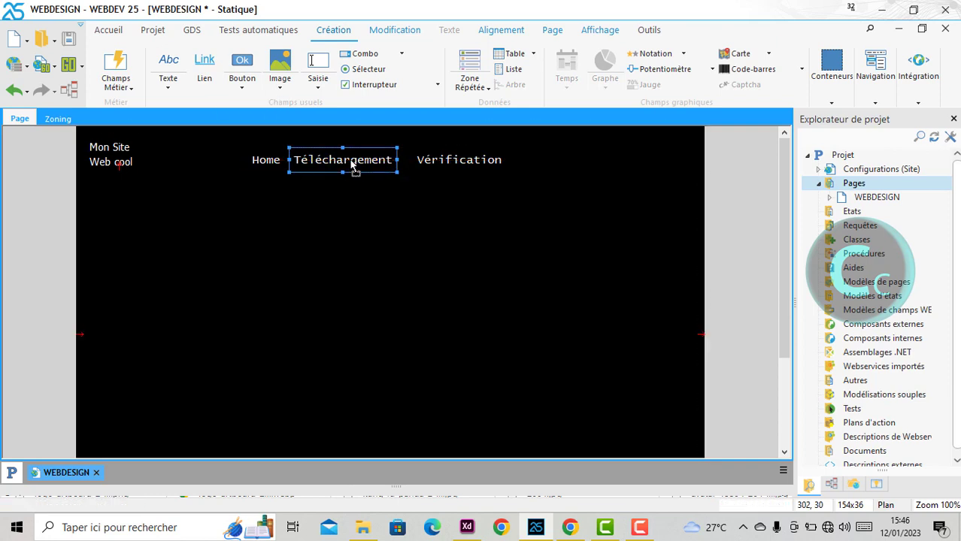
{"action": "left_click", "coordinate": [459, 163]}
{"action": "left_click_drag", "start_coordinate": [446, 159], "coordinate": [445, 162]}
{"action": "left_click", "coordinate": [482, 217]}
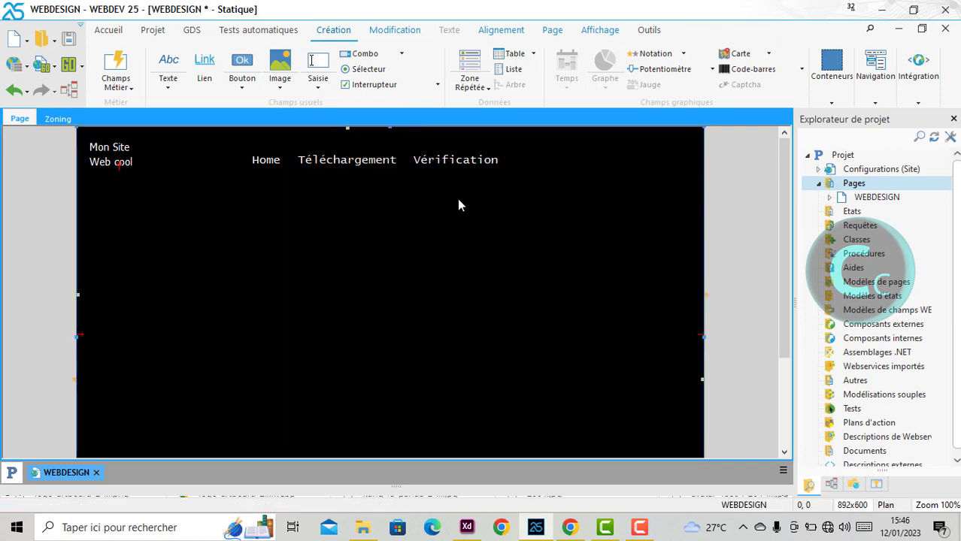
Step: Reload the page in Chrome to check the three header links, and look up the next link in the Adobe XD mockup
{"action": "key", "text": "F9"}
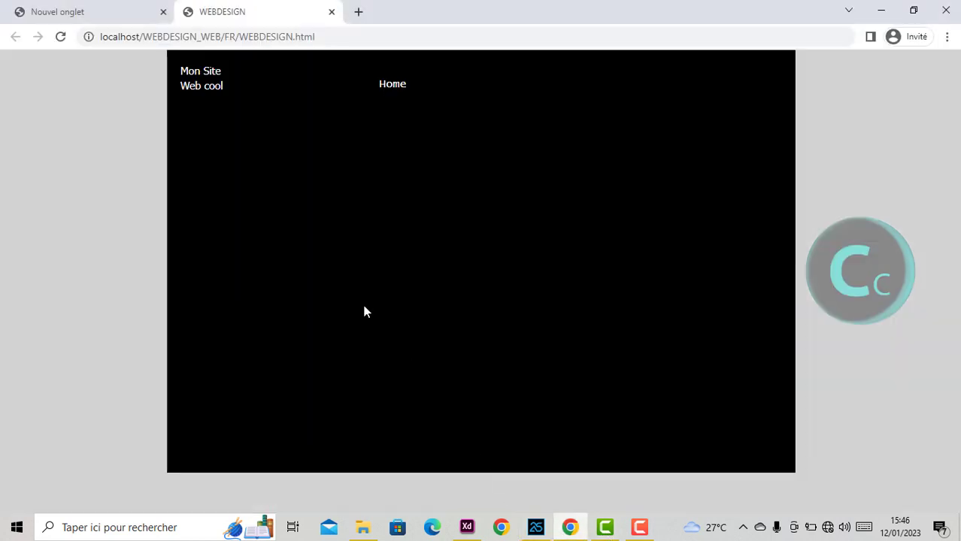
{"action": "left_click", "coordinate": [60, 39]}
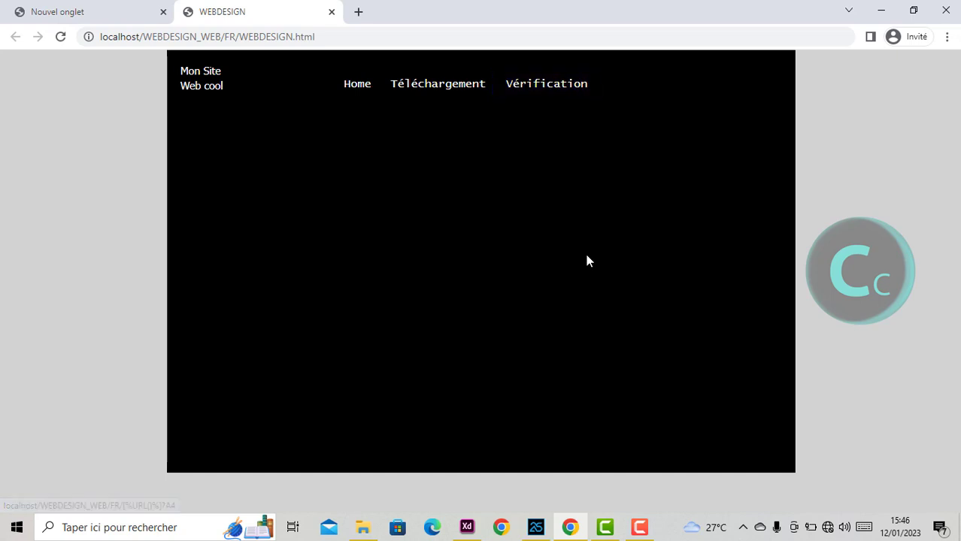
{"action": "left_click", "coordinate": [467, 527]}
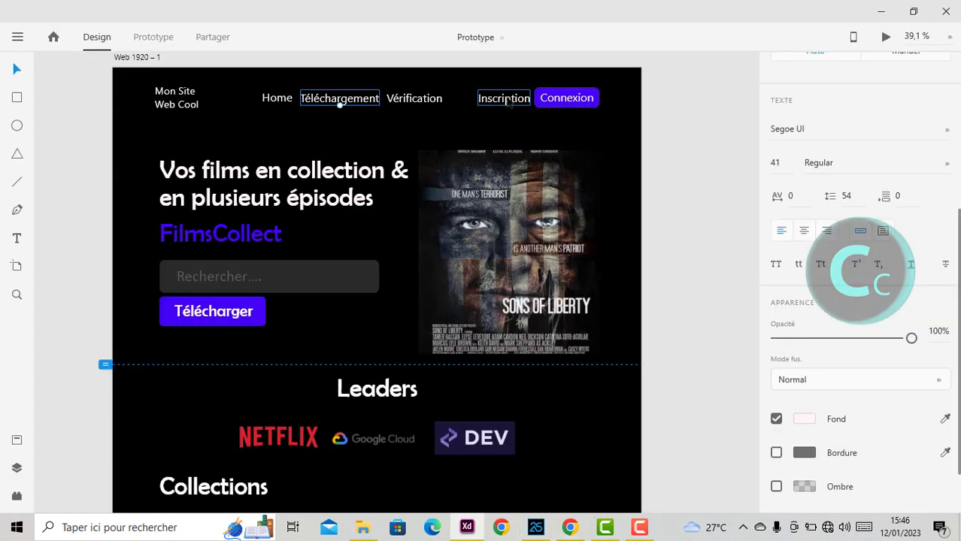
Step: Switch to WEBDEV, duplicate the Vérification link to its right, and label the copy Inscription
{"action": "left_click", "coordinate": [535, 530]}
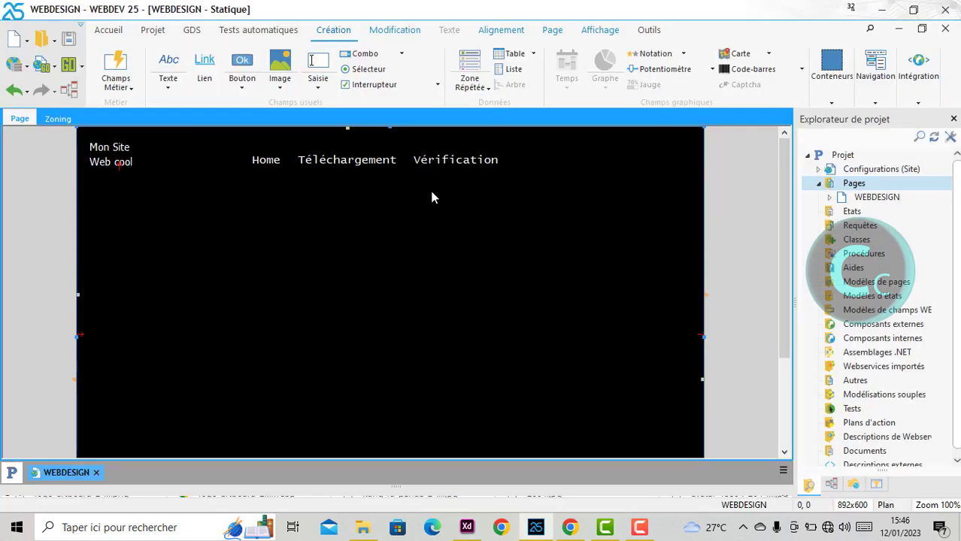
{"action": "left_click", "coordinate": [462, 167]}
{"action": "left_click_drag", "start_coordinate": [464, 169], "coordinate": [575, 166]}
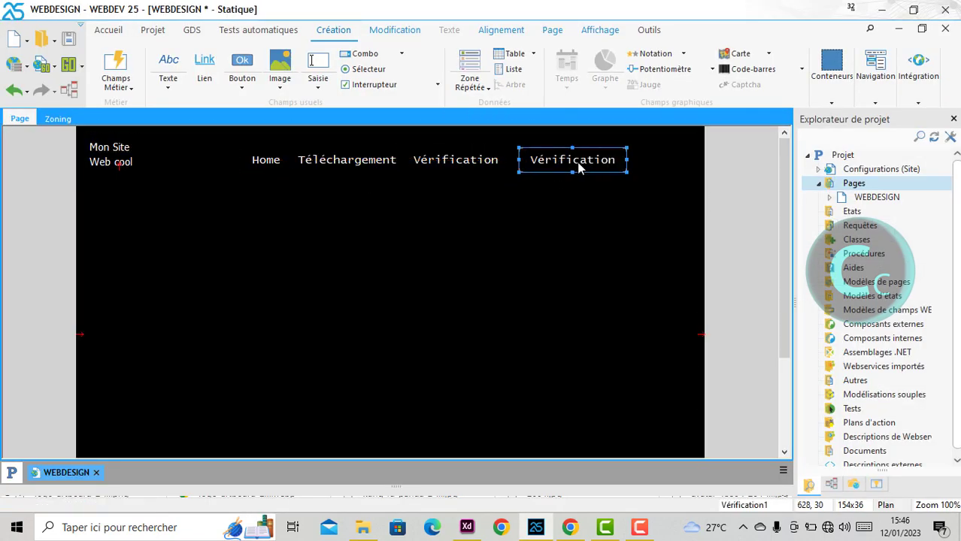
{"action": "right_click", "coordinate": [575, 166]}
{"action": "left_click", "coordinate": [609, 103]}
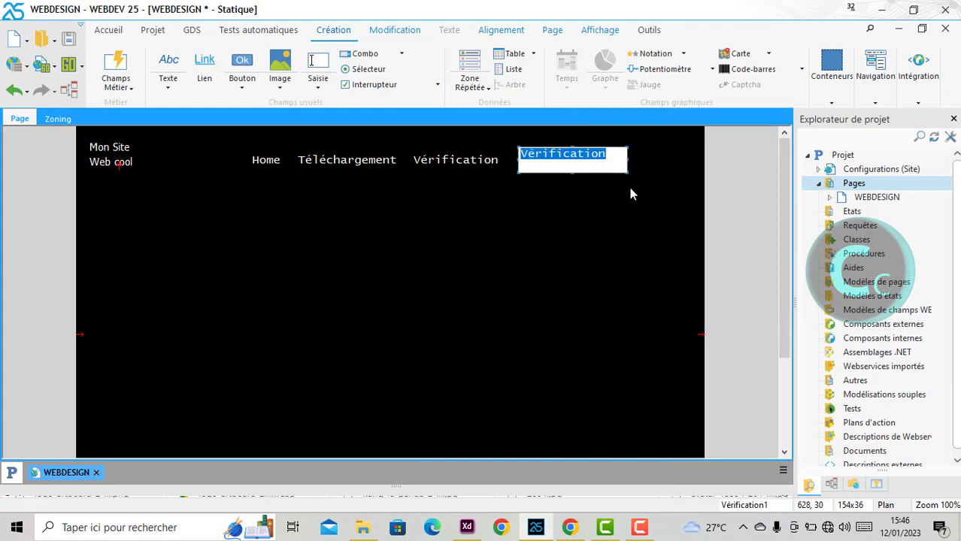
{"action": "type", "text": "Inscription"}
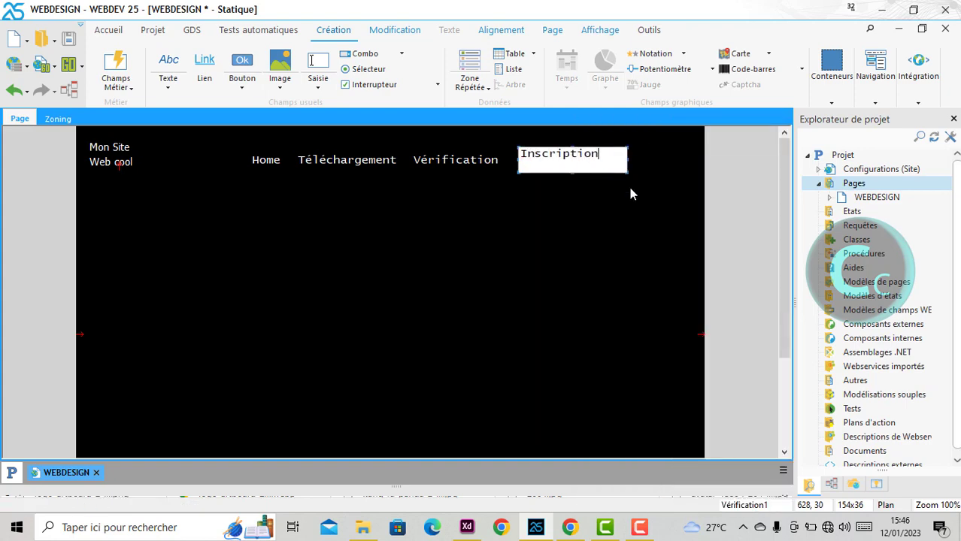
{"action": "left_click", "coordinate": [317, 174]}
Step: Set the Home link's font to 'Lucida Sans Unicode', Lucida Grande, sans-serif in its style settings and accept the change
{"action": "left_click", "coordinate": [269, 165]}
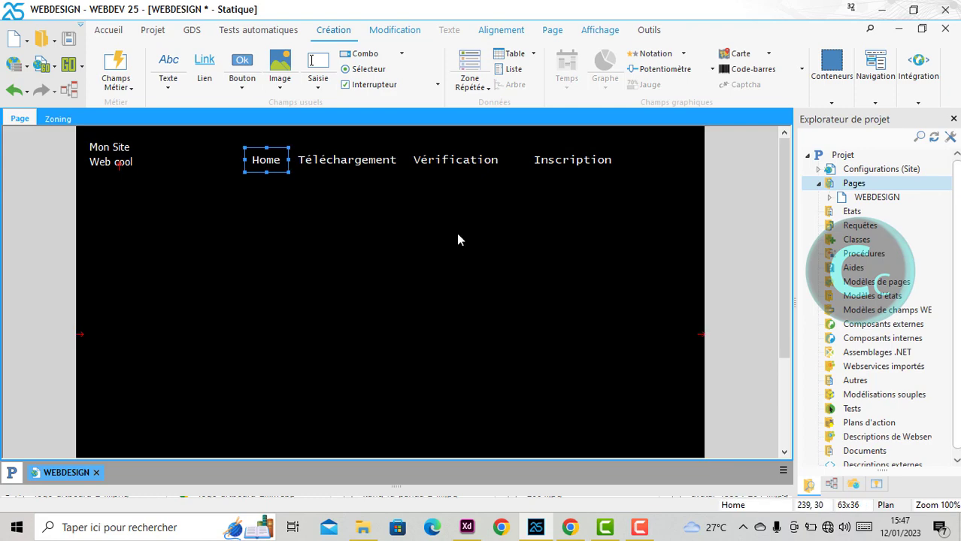
{"action": "key", "text": "alt+Return"}
{"action": "left_click", "coordinate": [366, 343]}
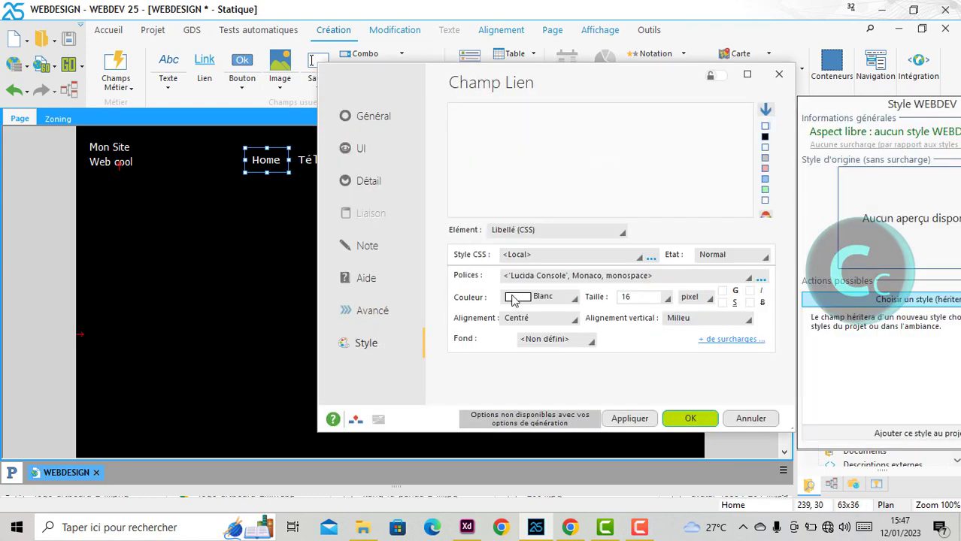
{"action": "left_click", "coordinate": [616, 279]}
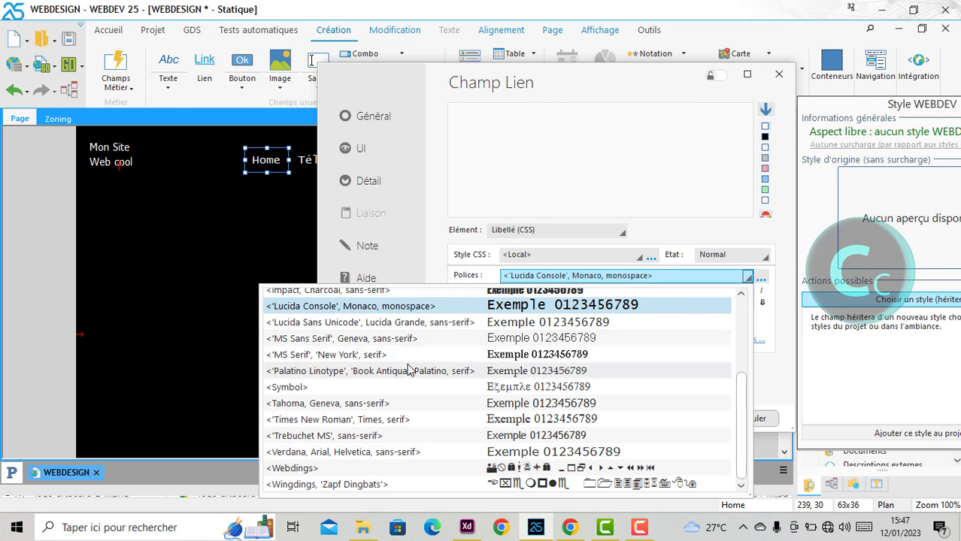
{"action": "left_click", "coordinate": [425, 329]}
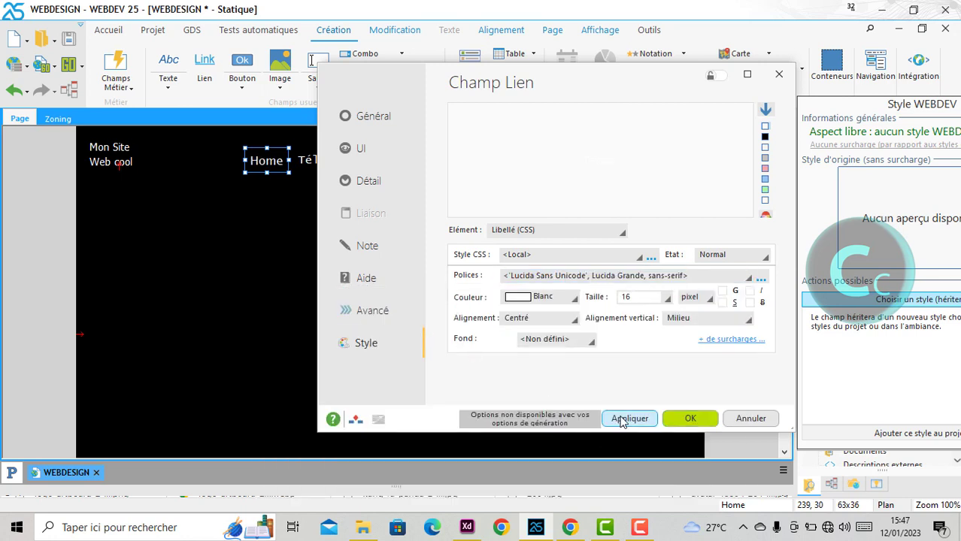
{"action": "left_click", "coordinate": [679, 421]}
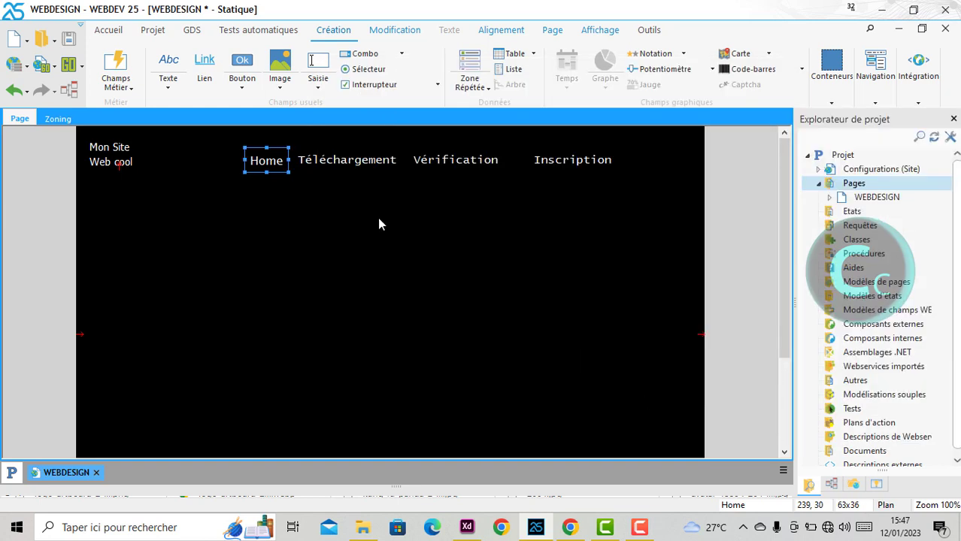
Step: Delete the Téléchargement, Vérification and Inscription links from the header
{"action": "left_click", "coordinate": [326, 160]}
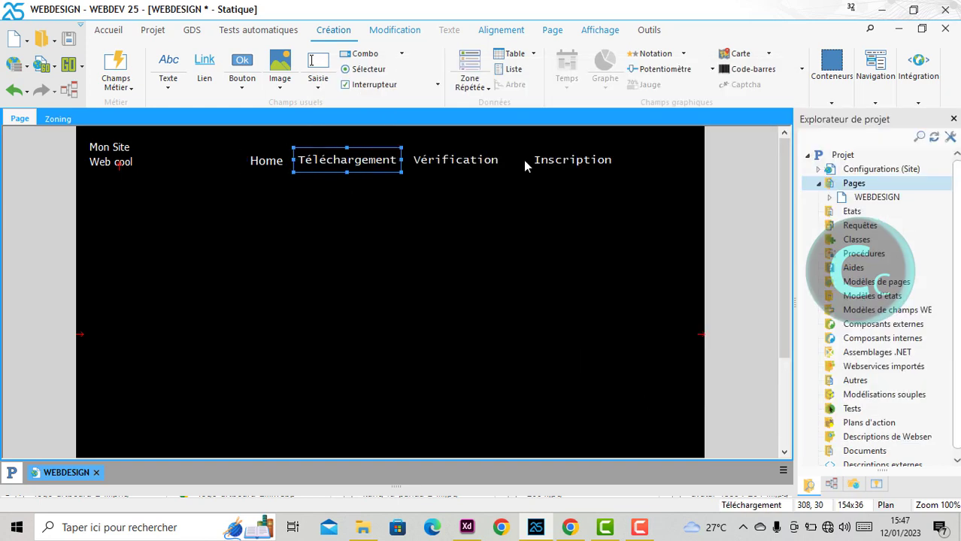
{"action": "left_click_drag", "start_coordinate": [641, 174], "coordinate": [322, 155]}
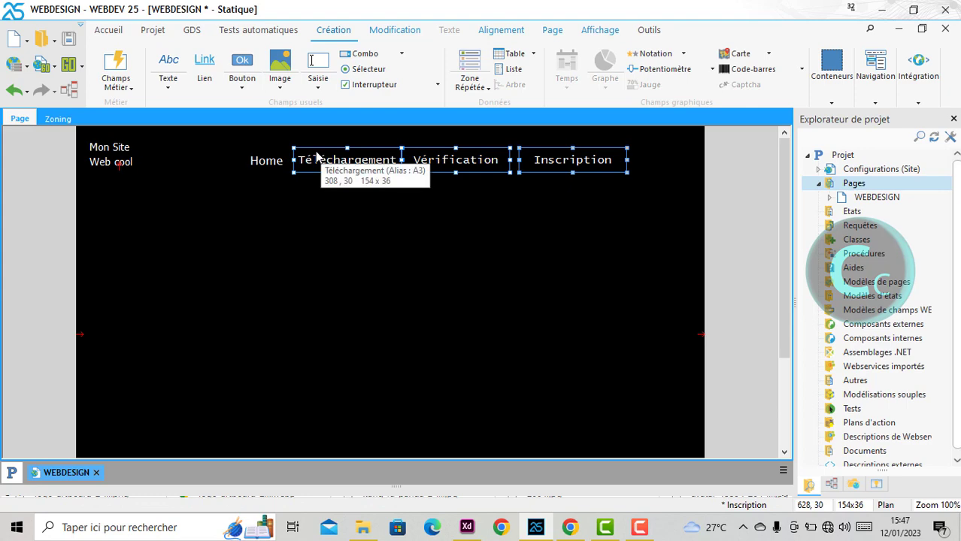
{"action": "key", "text": "Delete"}
Step: Move the Home link up and to the left, duplicate it to its right, and label the copy Téléchargement
{"action": "left_click", "coordinate": [268, 162]}
{"action": "mouse_move", "coordinate": [271, 163]}
{"action": "left_mouse_down"}
{"action": "mouse_move", "coordinate": [233, 158]}
{"action": "mouse_move", "coordinate": [277, 160]}
{"action": "left_mouse_up"}
{"action": "right_click", "coordinate": [278, 160]}
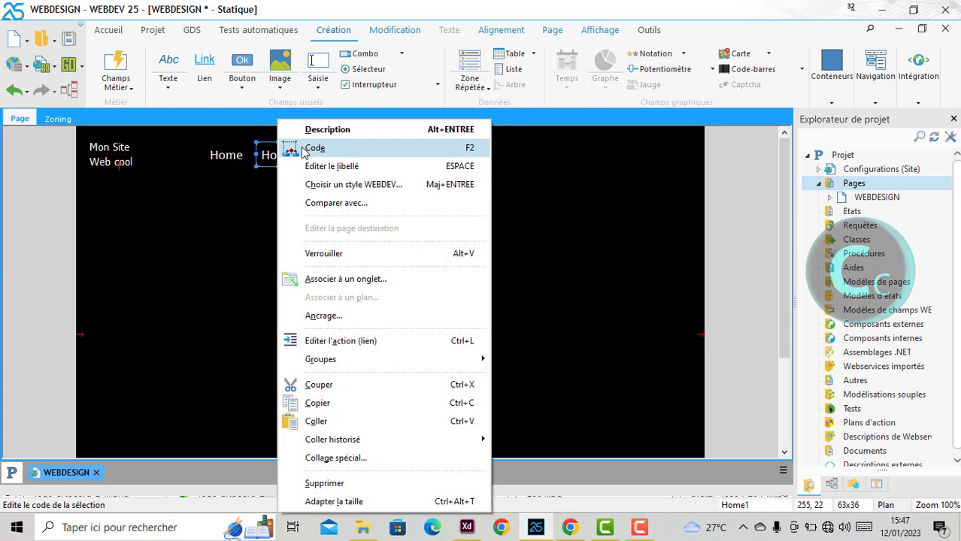
{"action": "left_click", "coordinate": [313, 162]}
{"action": "type", "text": "T"}
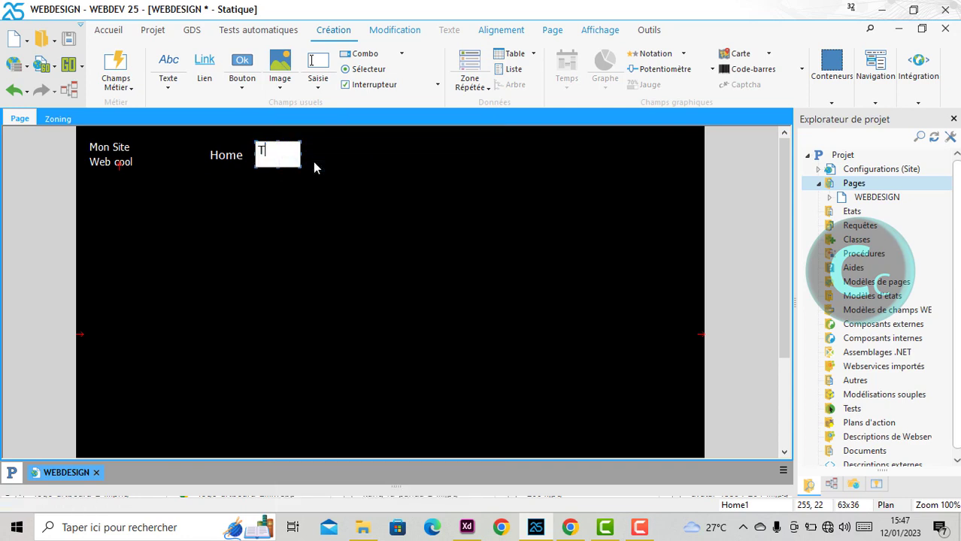
{"action": "type", "text": "éléchargement"}
{"action": "key", "text": "Return"}
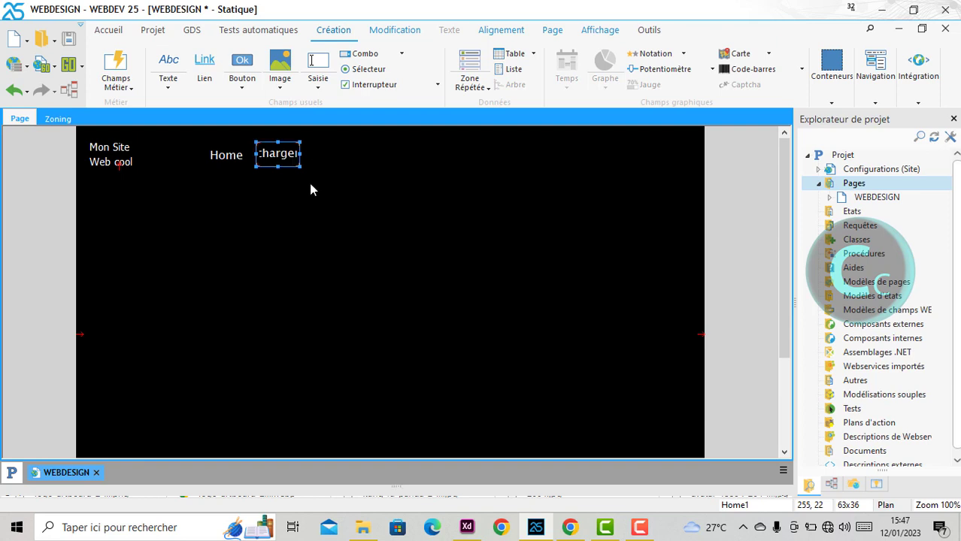
Step: Widen the Téléchargement link to about 144 px and compare the header with the Adobe XD mockup
{"action": "left_click_drag", "start_coordinate": [318, 157], "coordinate": [358, 158]}
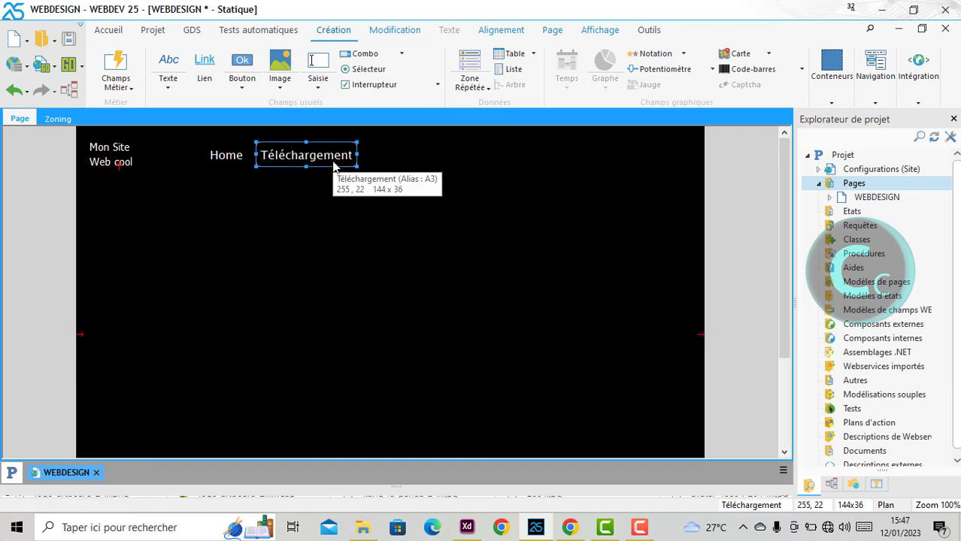
{"action": "left_click", "coordinate": [467, 527]}
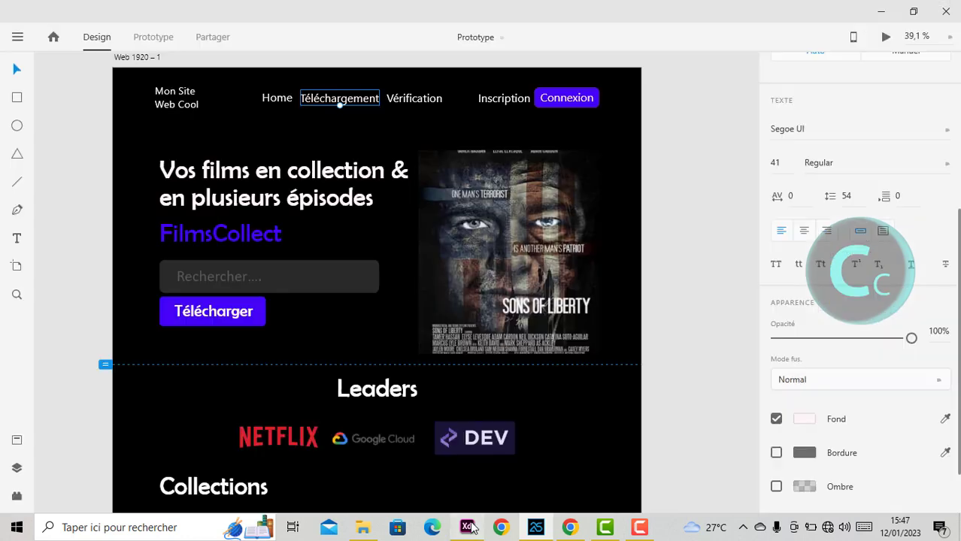
{"action": "key", "text": "alt+Tab"}
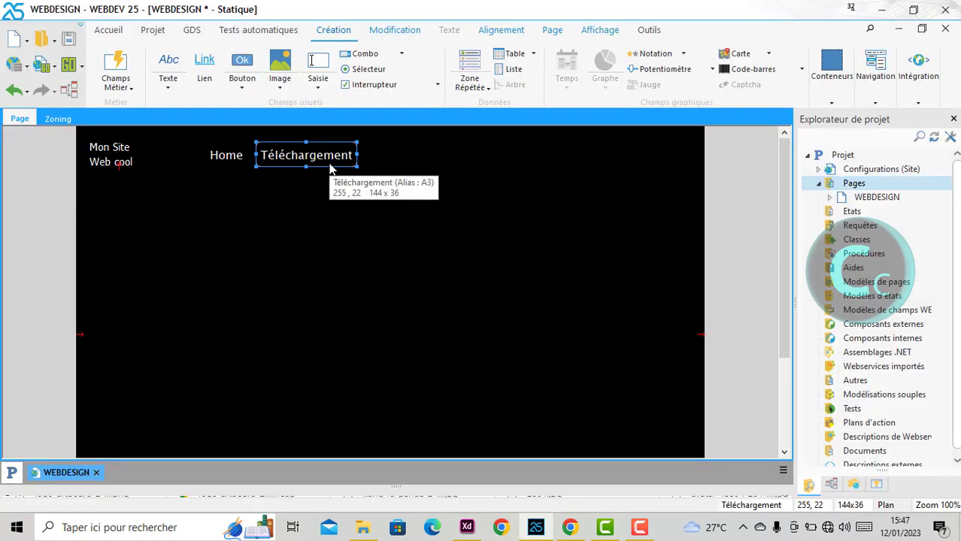
Step: Duplicate the Téléchargement link to its right in the header and label the copy Vérification
{"action": "left_click_drag", "start_coordinate": [329, 164], "coordinate": [415, 155]}
{"action": "right_click", "coordinate": [394, 157]}
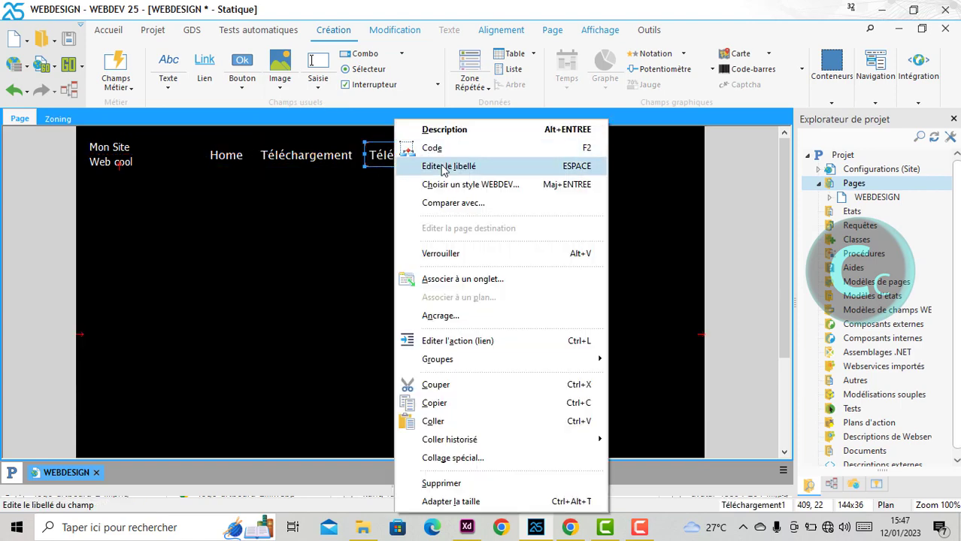
{"action": "left_click", "coordinate": [442, 164]}
{"action": "type", "text": "Vérification"}
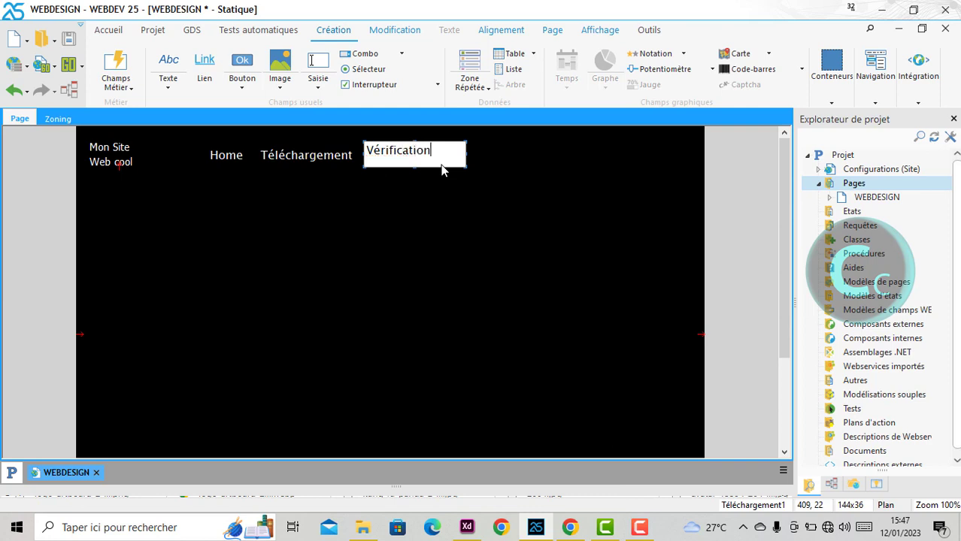
{"action": "key", "text": "Return"}
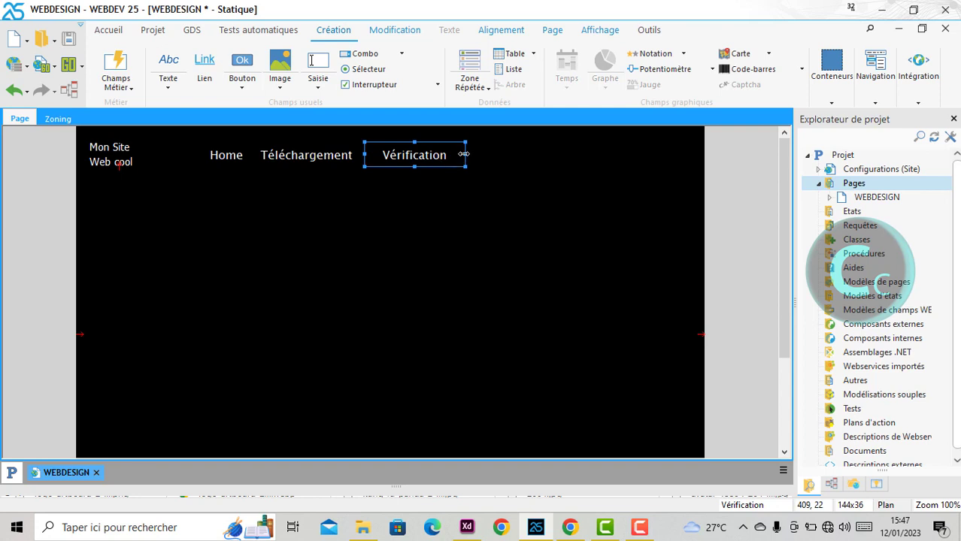
Step: Narrow the Vérification link to about 107 px and duplicate it farther right as a link labelled Inscription
{"action": "left_click_drag", "start_coordinate": [464, 155], "coordinate": [557, 155]}
{"action": "right_click", "coordinate": [557, 156]}
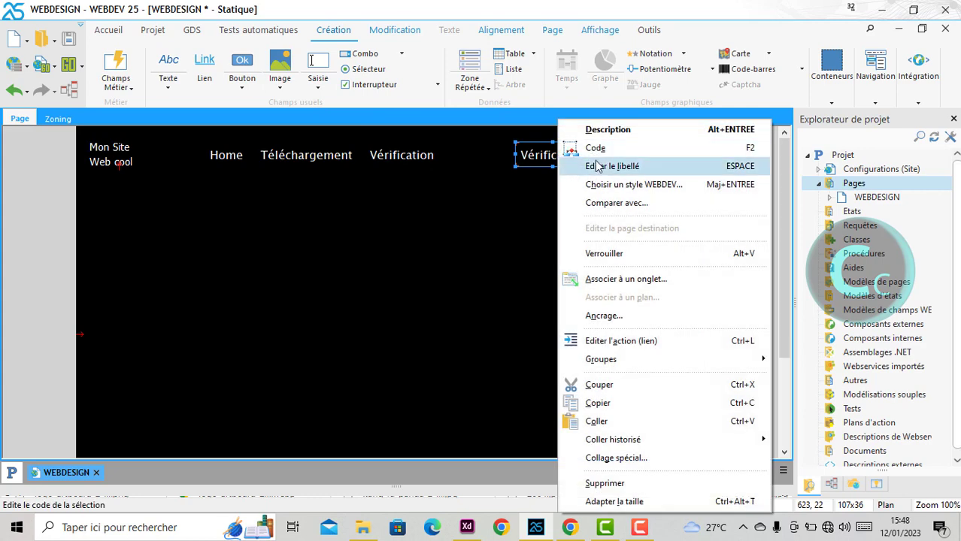
{"action": "left_click", "coordinate": [597, 166]}
{"action": "type", "text": "Inc"}
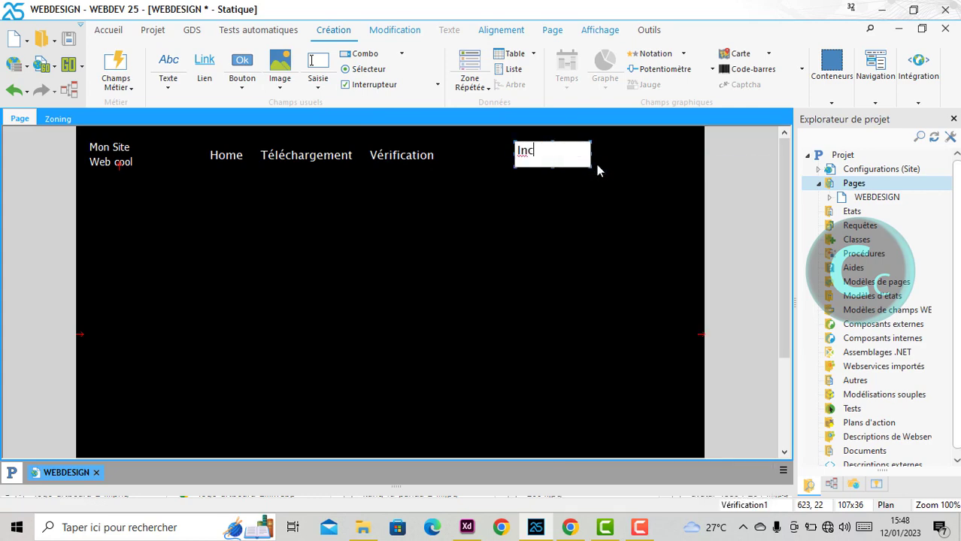
{"action": "key", "text": "BackSpace"}
{"action": "type", "text": "scription"}
{"action": "key", "text": "Return"}
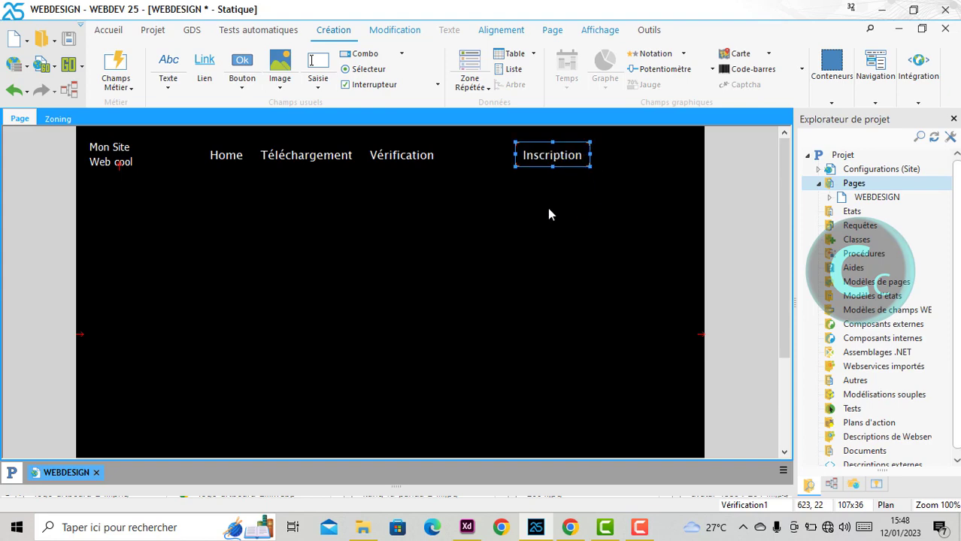
{"action": "left_click", "coordinate": [548, 208]}
Step: Duplicate the Inscription link to its right and label the copy Connexion
{"action": "left_click", "coordinate": [557, 156]}
{"action": "left_click_drag", "start_coordinate": [572, 162], "coordinate": [630, 154]}
{"action": "right_click", "coordinate": [630, 154]}
{"action": "left_click", "coordinate": [681, 164]}
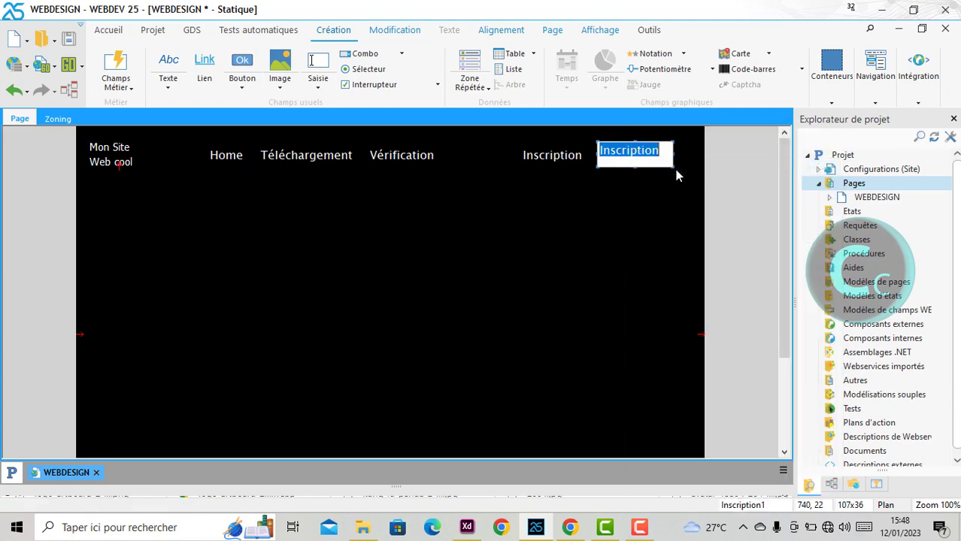
{"action": "type", "text": "Connexion"}
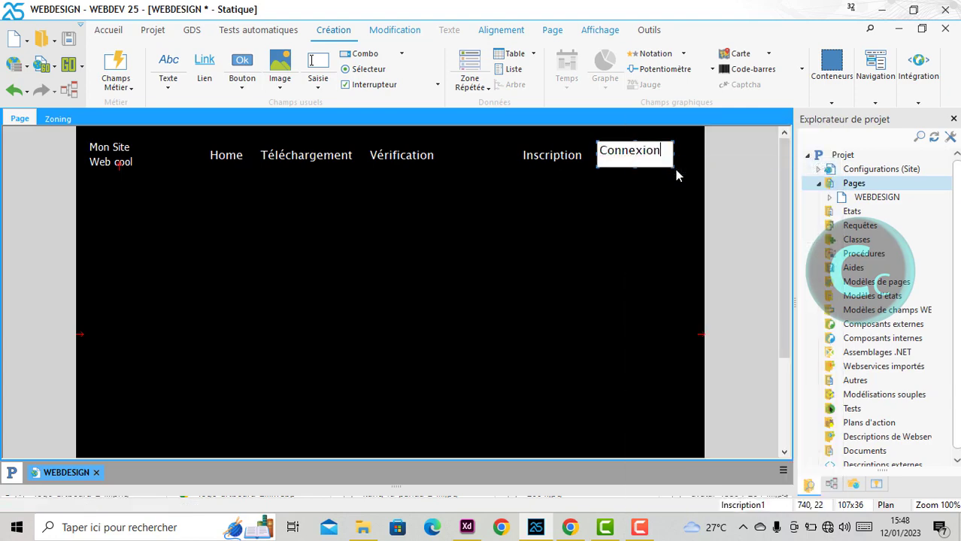
{"action": "key", "text": "Return"}
Step: In the Connexion link's style overrides, set the Normal state's background to the custom blue-violet #4304F3 used for the Survol state
{"action": "right_click", "coordinate": [622, 154]}
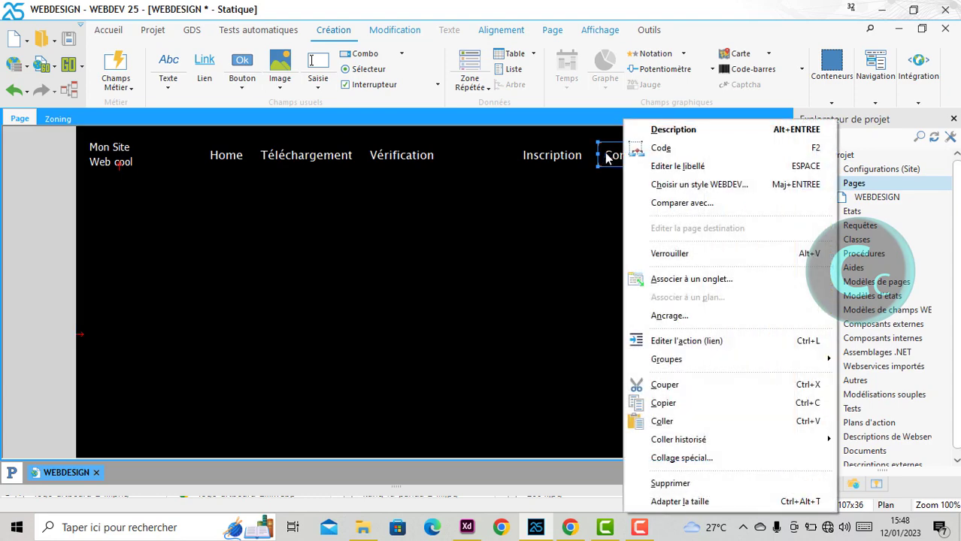
{"action": "left_click", "coordinate": [656, 136]}
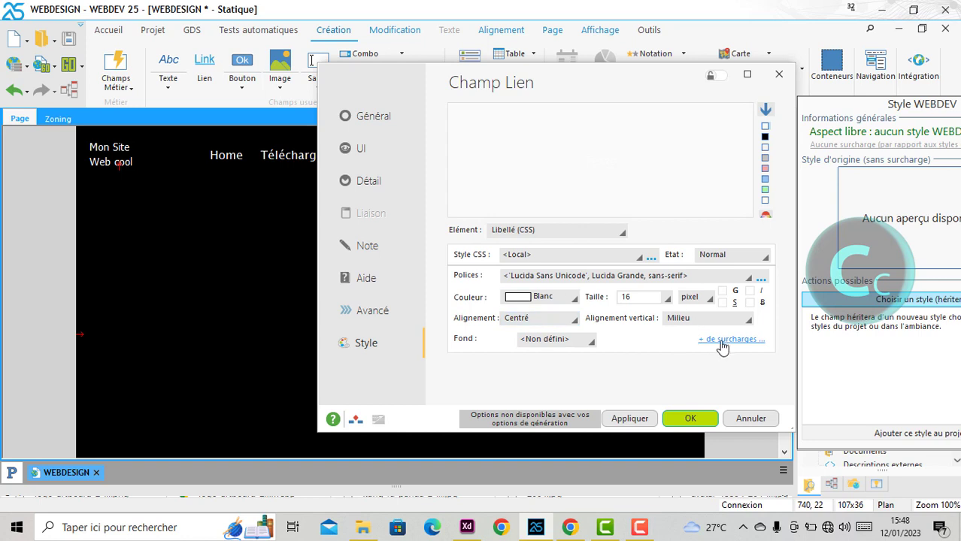
{"action": "left_click", "coordinate": [474, 146]}
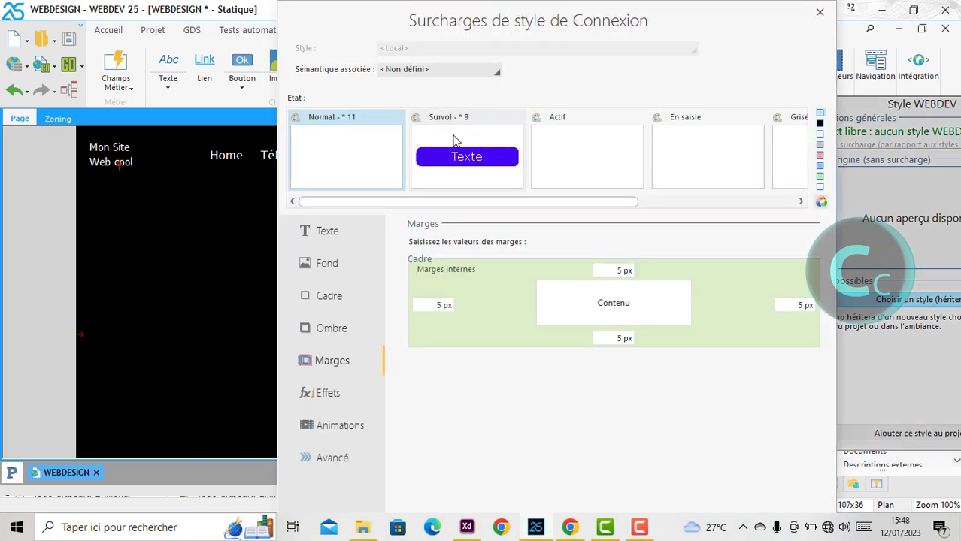
{"action": "left_click", "coordinate": [460, 183]}
{"action": "left_click", "coordinate": [325, 263]}
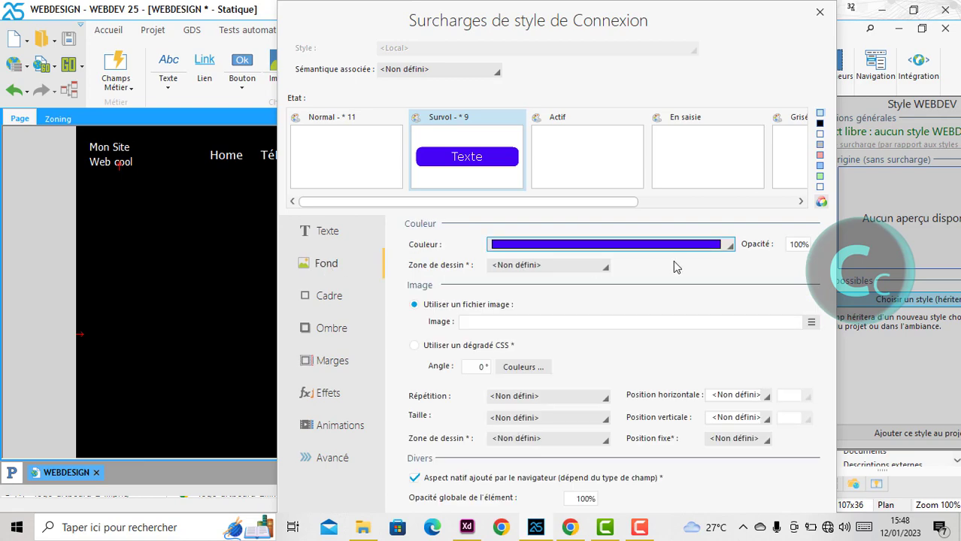
{"action": "left_click", "coordinate": [711, 247]}
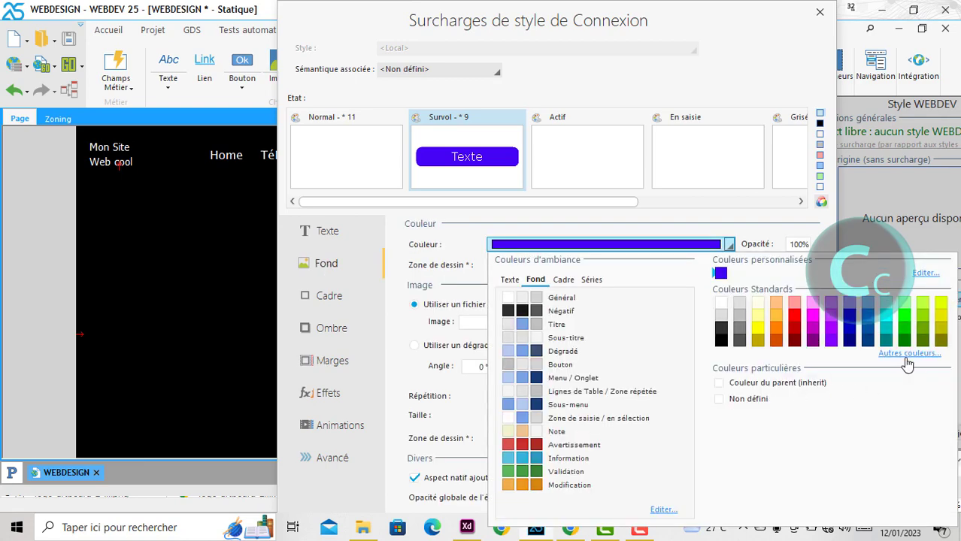
{"action": "left_click", "coordinate": [323, 231]}
{"action": "left_click", "coordinate": [323, 231]}
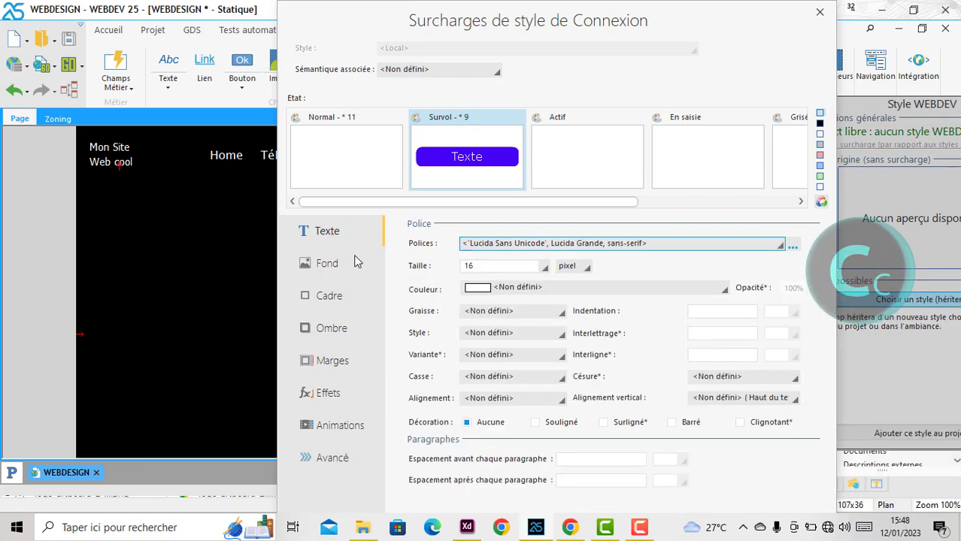
{"action": "left_click", "coordinate": [326, 263]}
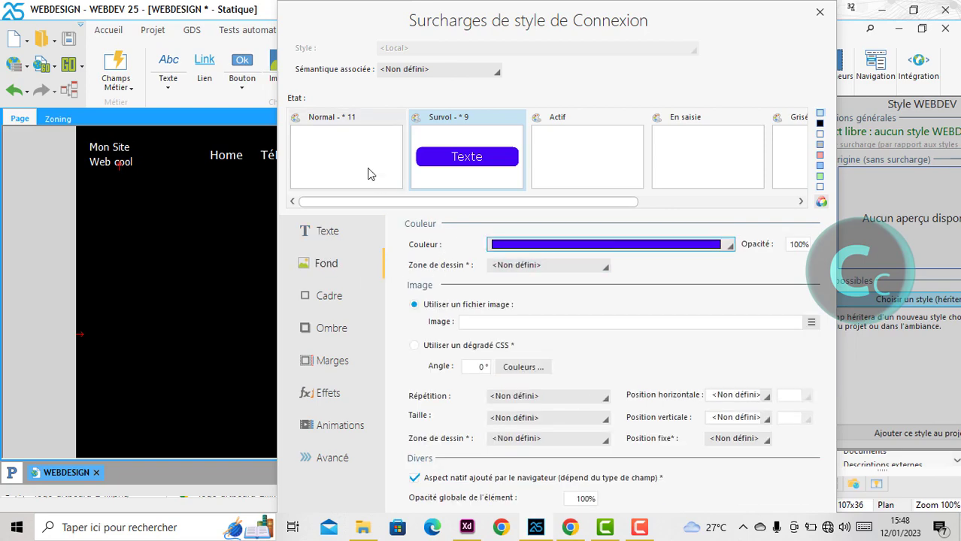
{"action": "left_click", "coordinate": [367, 172]}
{"action": "left_click", "coordinate": [542, 248]}
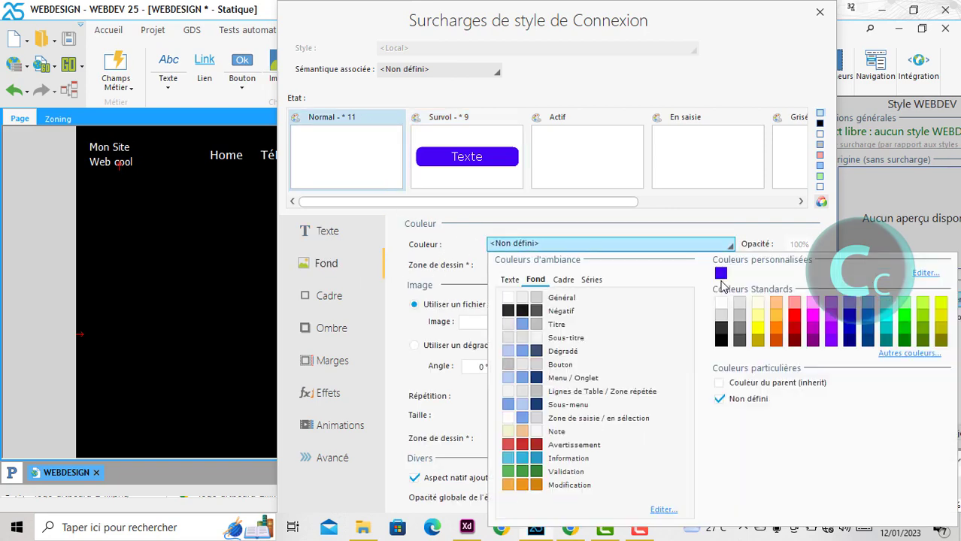
{"action": "left_click", "coordinate": [720, 273]}
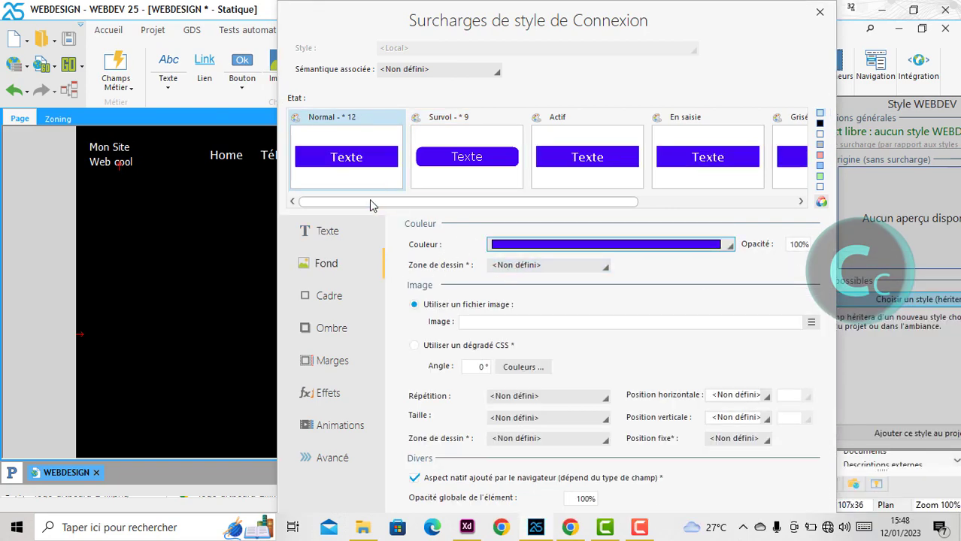
Step: Set the Normal state's border rounding to 8 px to match the Survol state
{"action": "left_click", "coordinate": [453, 175]}
{"action": "left_click", "coordinate": [354, 173]}
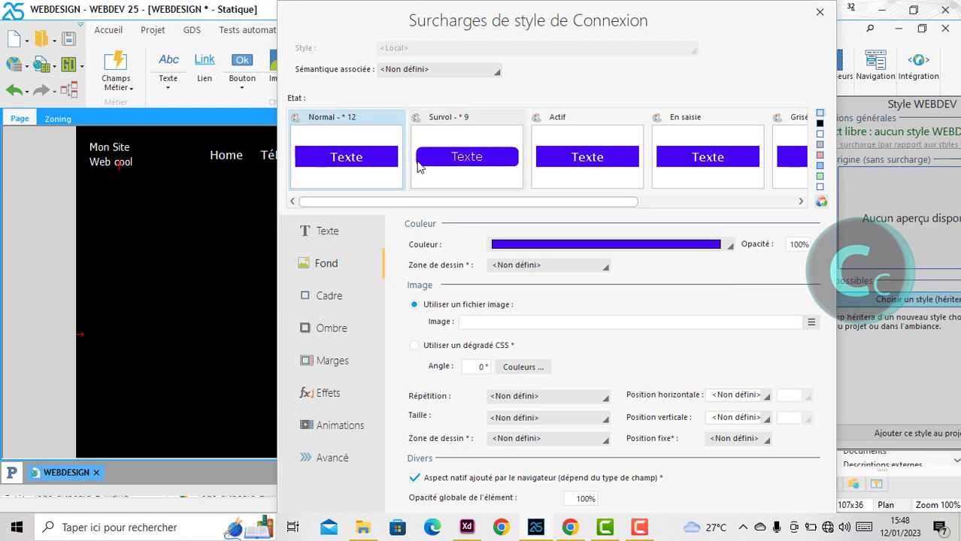
{"action": "left_click", "coordinate": [457, 162]}
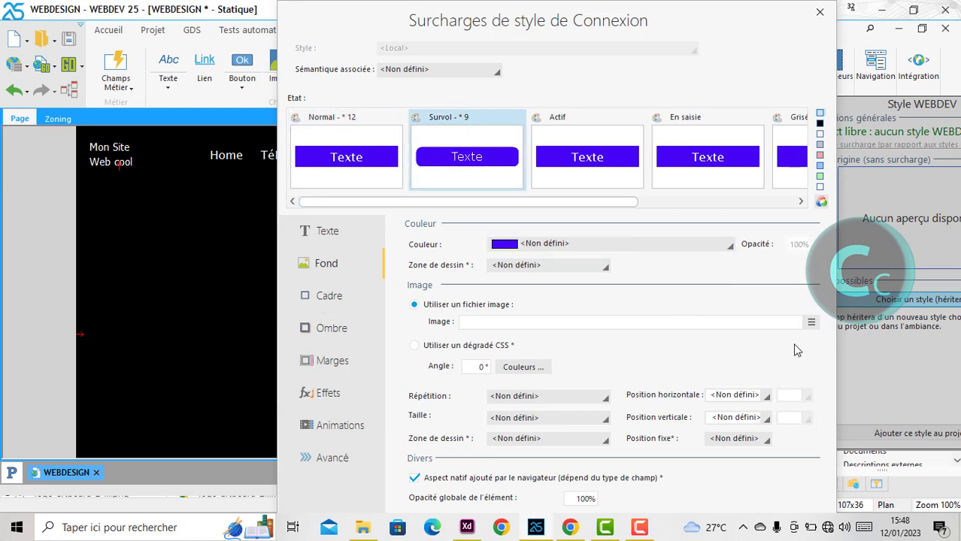
{"action": "left_click", "coordinate": [321, 323]}
{"action": "left_click", "coordinate": [323, 297]}
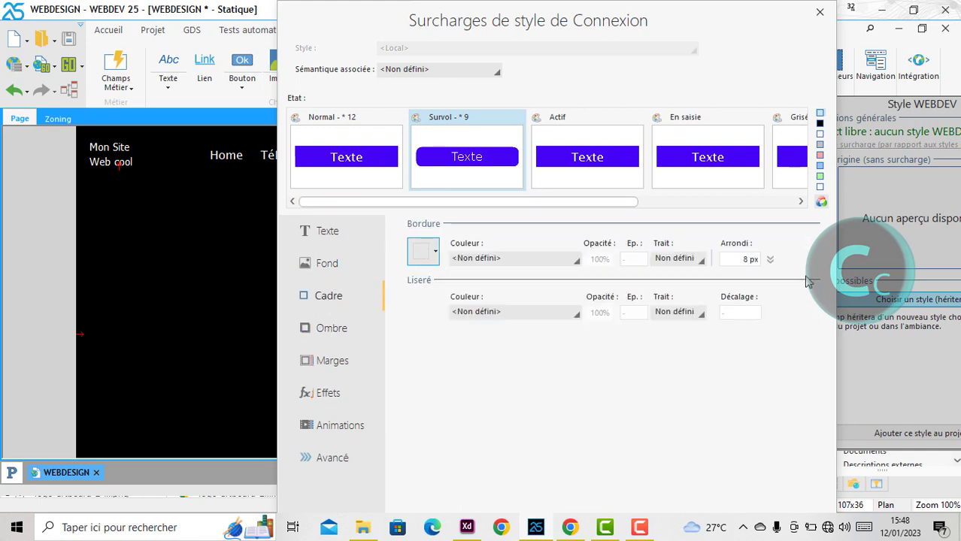
{"action": "left_click", "coordinate": [380, 180]}
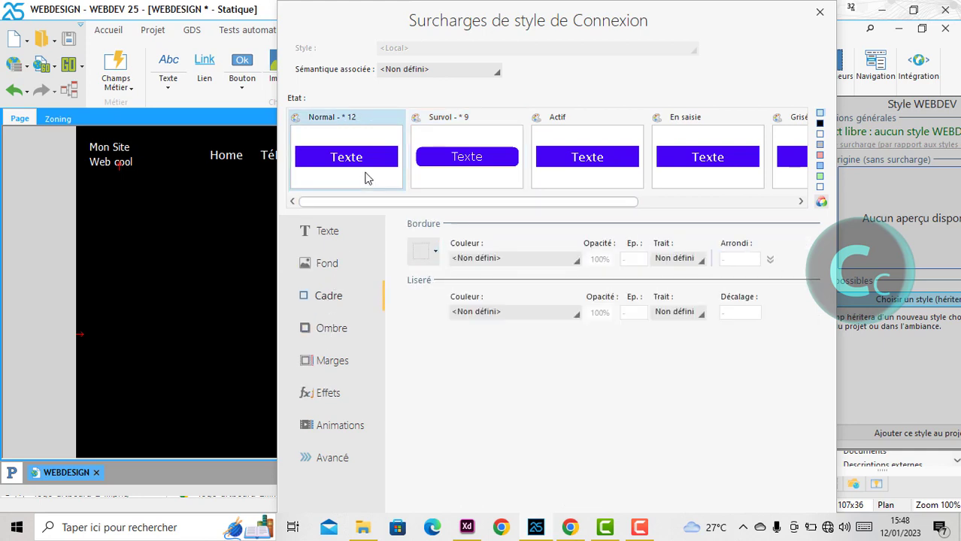
{"action": "left_click", "coordinate": [735, 258]}
{"action": "type", "text": "8"}
Step: Set the Survol state's background colour to #5804F1 and accept the Connexion link's style settings
{"action": "left_click", "coordinate": [485, 168]}
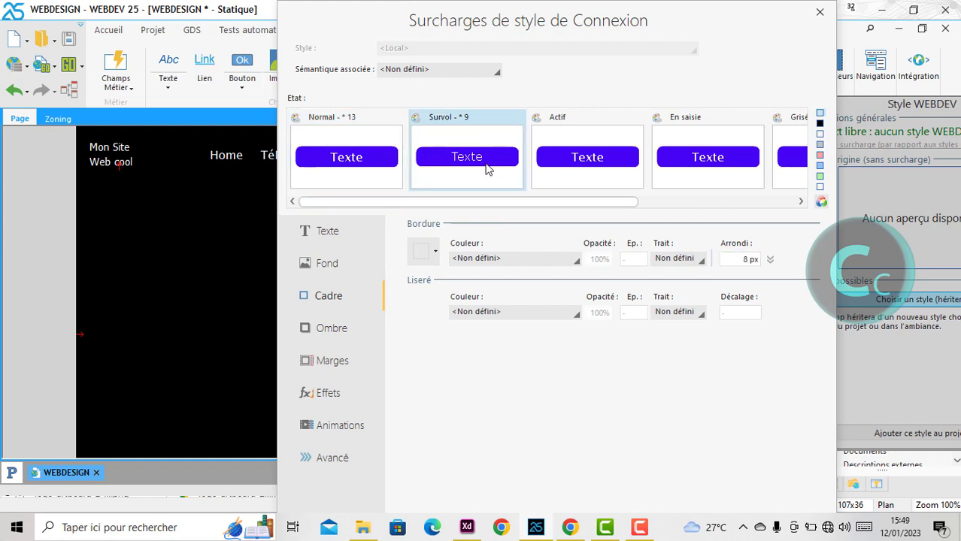
{"action": "left_click", "coordinate": [346, 153]}
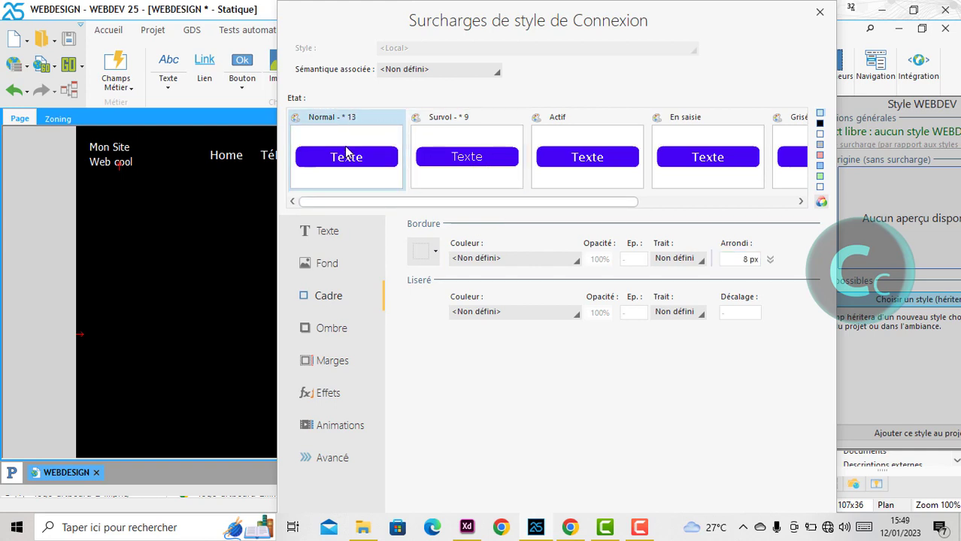
{"action": "left_click", "coordinate": [452, 149]}
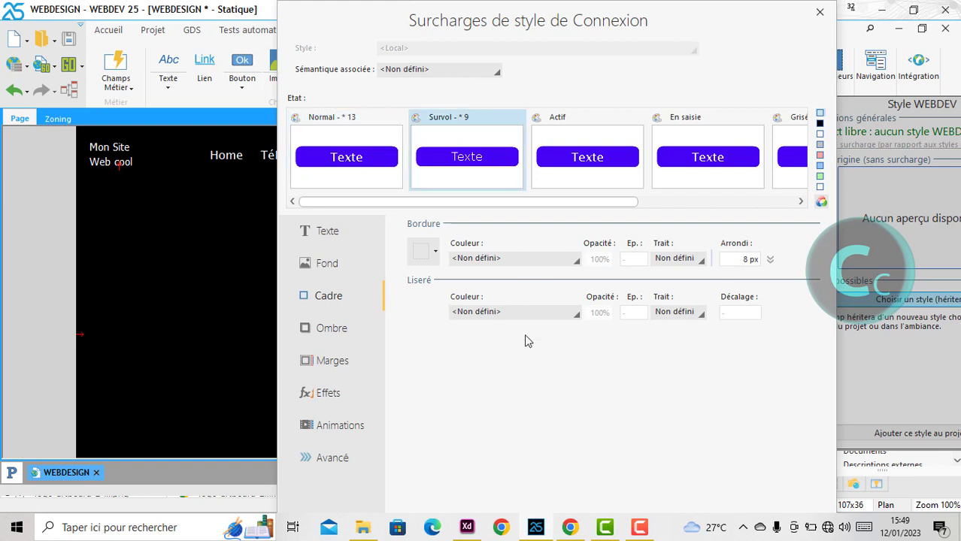
{"action": "left_click", "coordinate": [326, 263]}
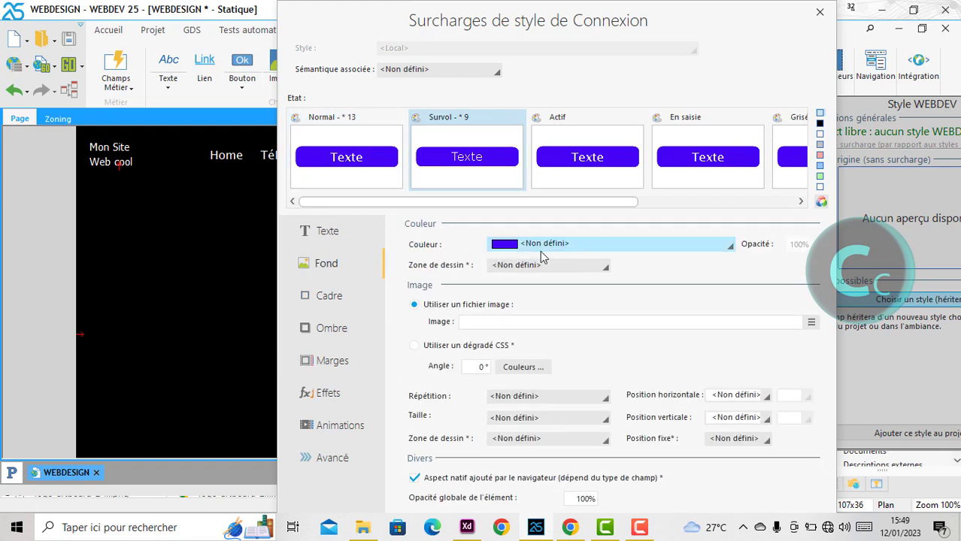
{"action": "left_click", "coordinate": [584, 250]}
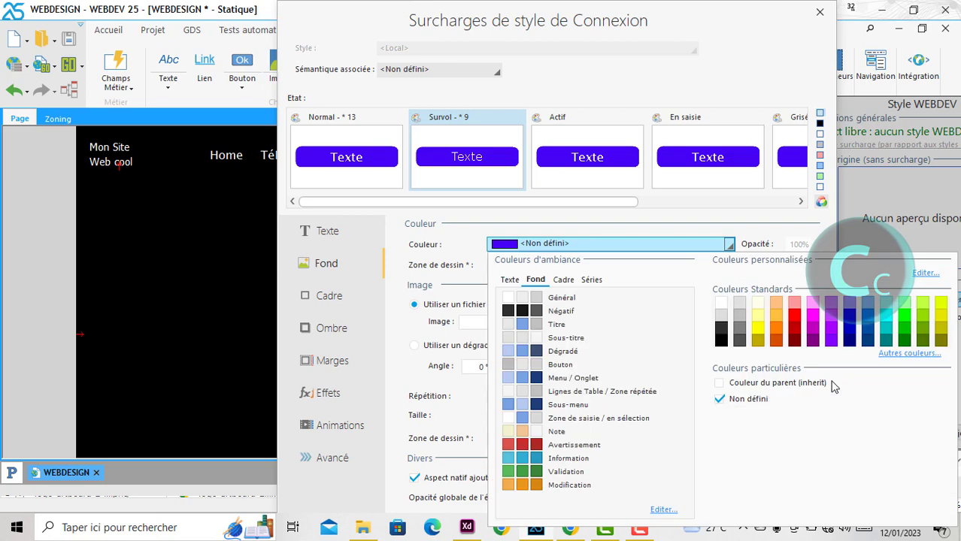
{"action": "left_click", "coordinate": [910, 353]}
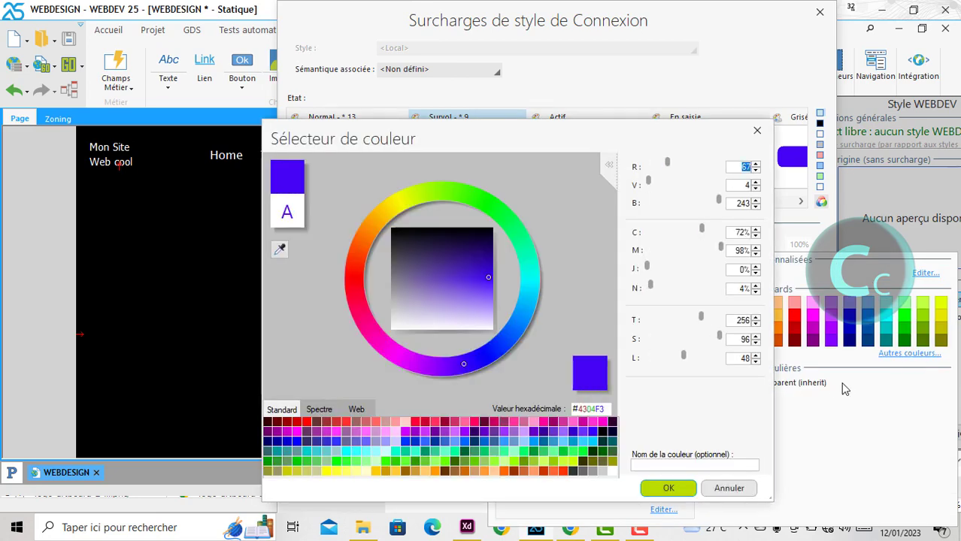
{"action": "left_click", "coordinate": [457, 361]}
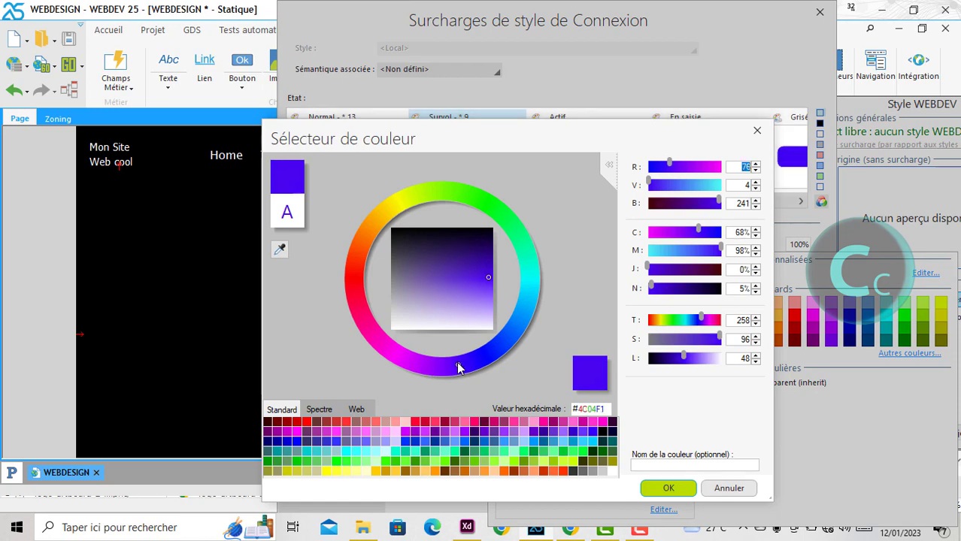
{"action": "left_click_drag", "start_coordinate": [457, 368], "coordinate": [455, 369]}
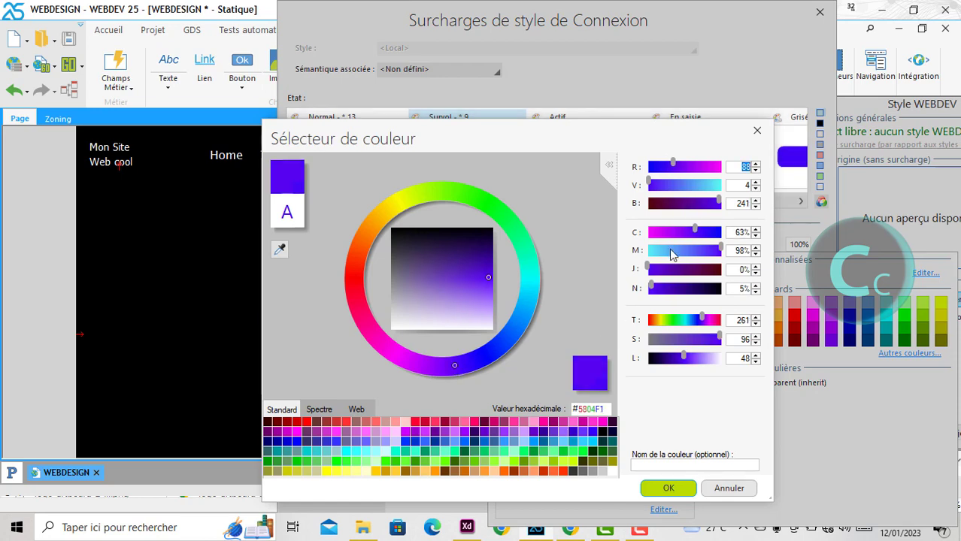
{"action": "left_click", "coordinate": [666, 488]}
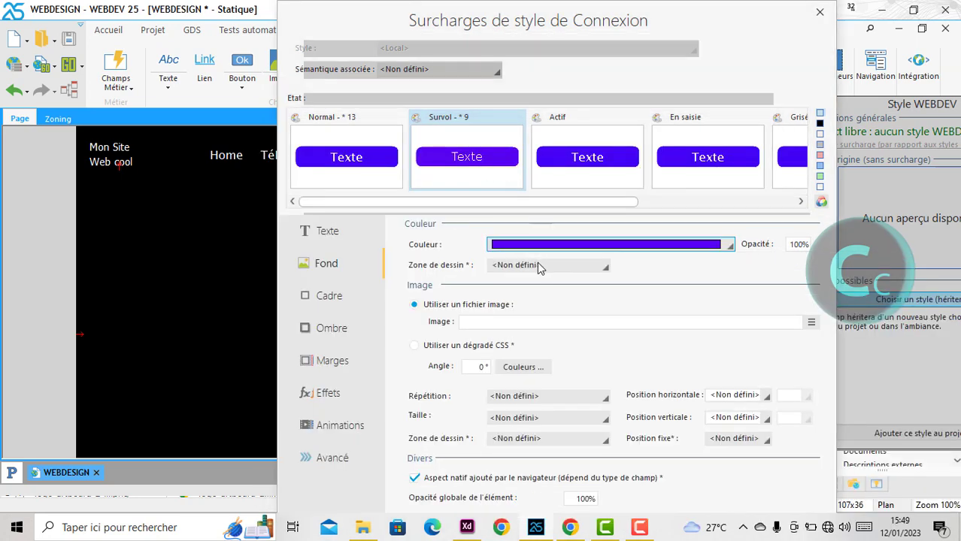
{"action": "double_click", "coordinate": [717, 22]}
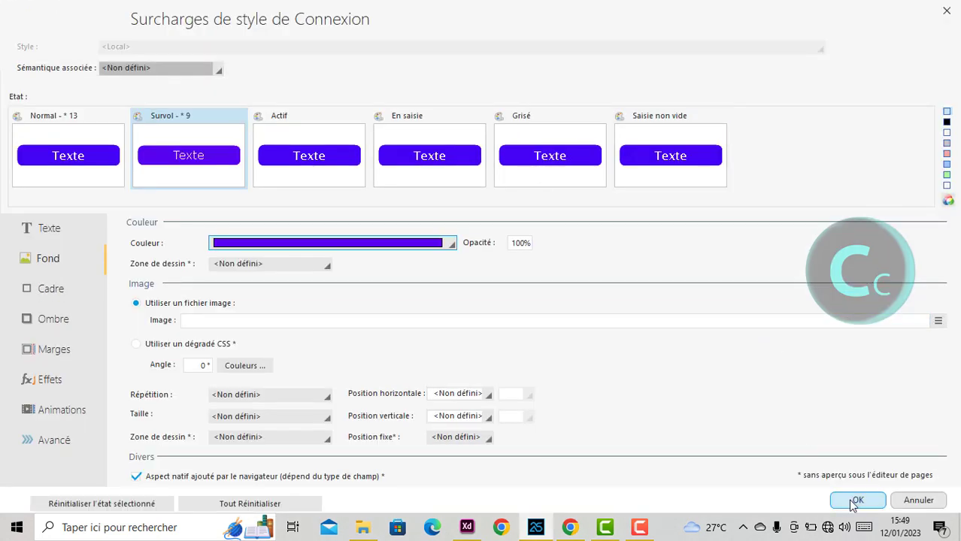
{"action": "left_click", "coordinate": [852, 498]}
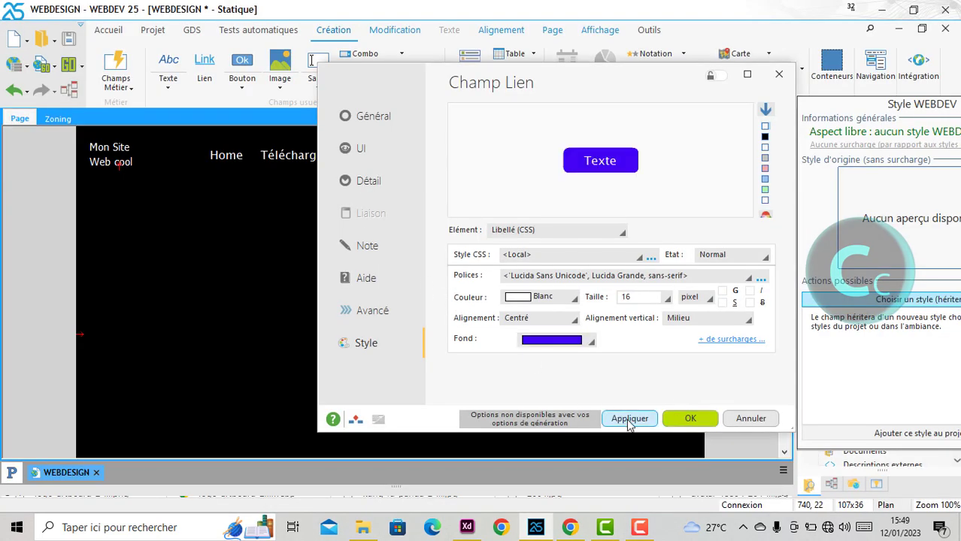
{"action": "left_click", "coordinate": [679, 421]}
Step: Run the WEBDESIGN page in the browser to check the header, and return to WEBDEV
{"action": "left_click", "coordinate": [502, 326]}
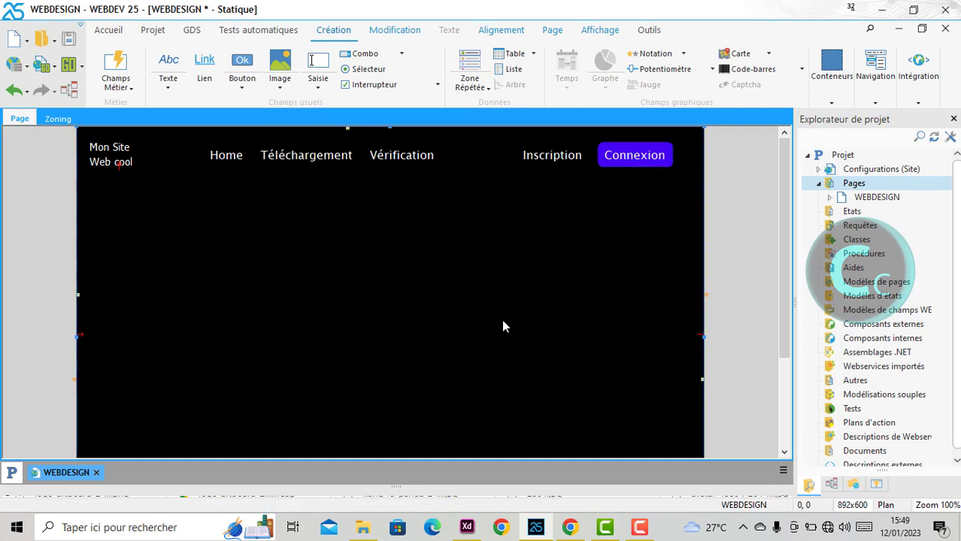
{"action": "left_click", "coordinate": [69, 64]}
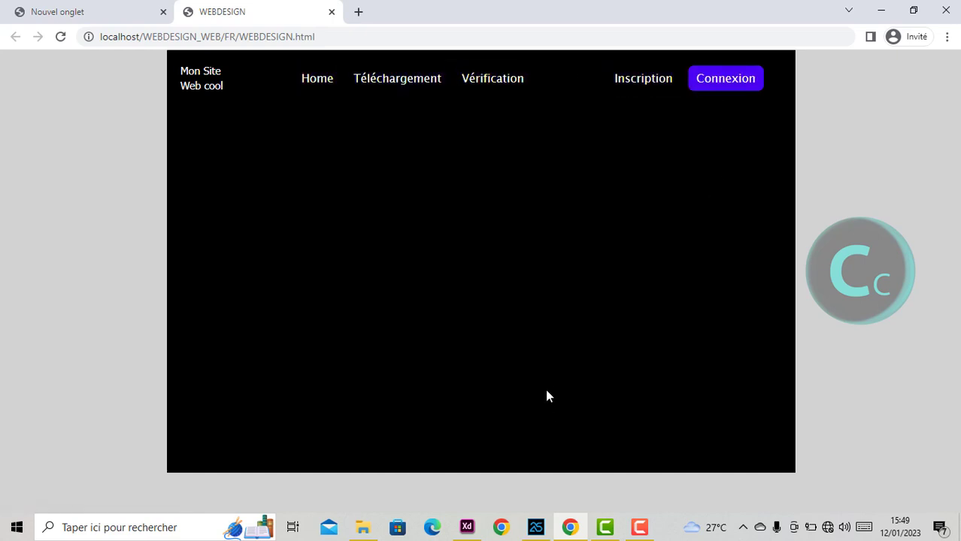
{"action": "left_click", "coordinate": [536, 527]}
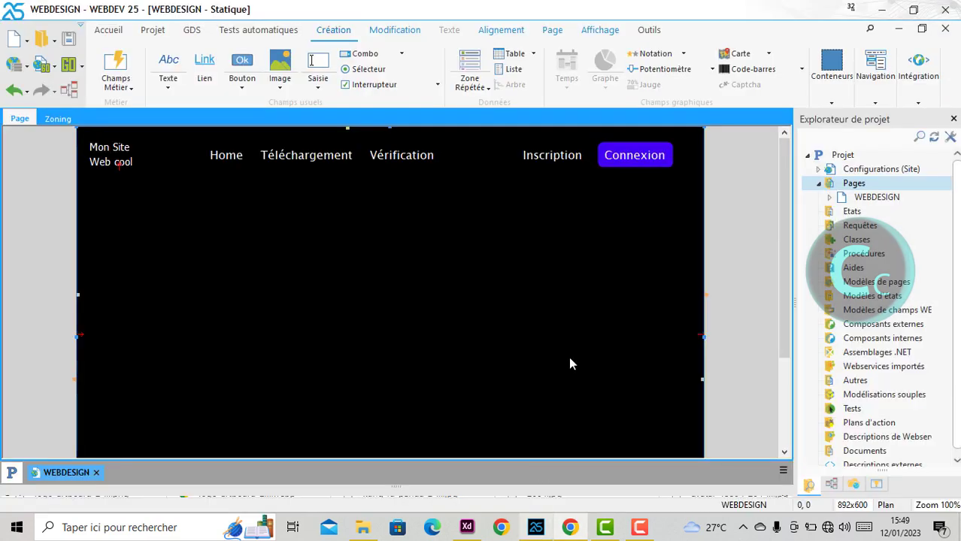
Step: Nudge the Inscription link 10 px towards Connexion so the two links sit flush side by side
{"action": "left_click", "coordinate": [561, 159]}
{"action": "key", "text": "Right"}
{"action": "key", "text": "Right"}
{"action": "key", "text": "Right"}
{"action": "key", "text": "Right"}
{"action": "key", "text": "Right"}
{"action": "key", "text": "Right"}
{"action": "key", "text": "Right"}
{"action": "key", "text": "Right"}
{"action": "key", "text": "Right"}
{"action": "key", "text": "Right"}
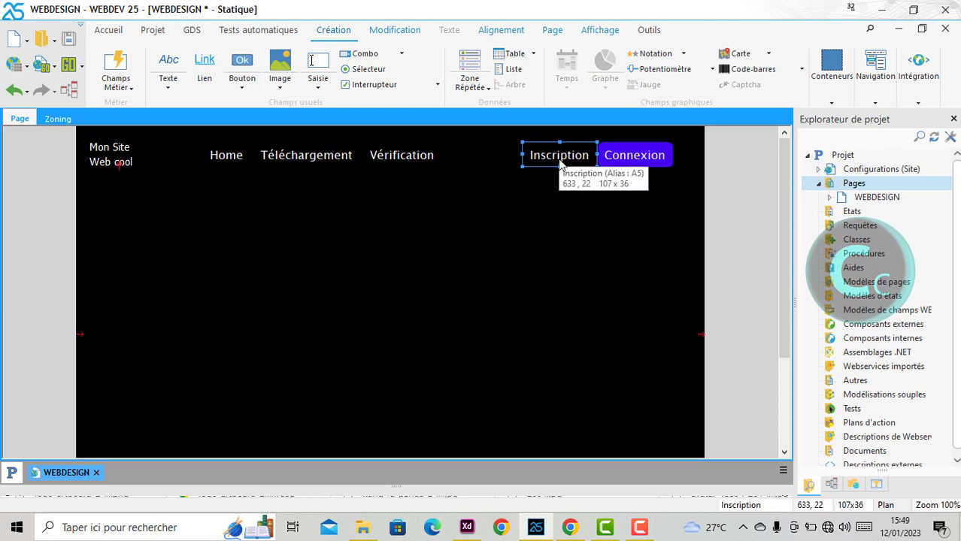
Step: Check the header in the browser, compare it with the Adobe XD mockup, and return to WEBDEV
{"action": "left_click", "coordinate": [570, 528]}
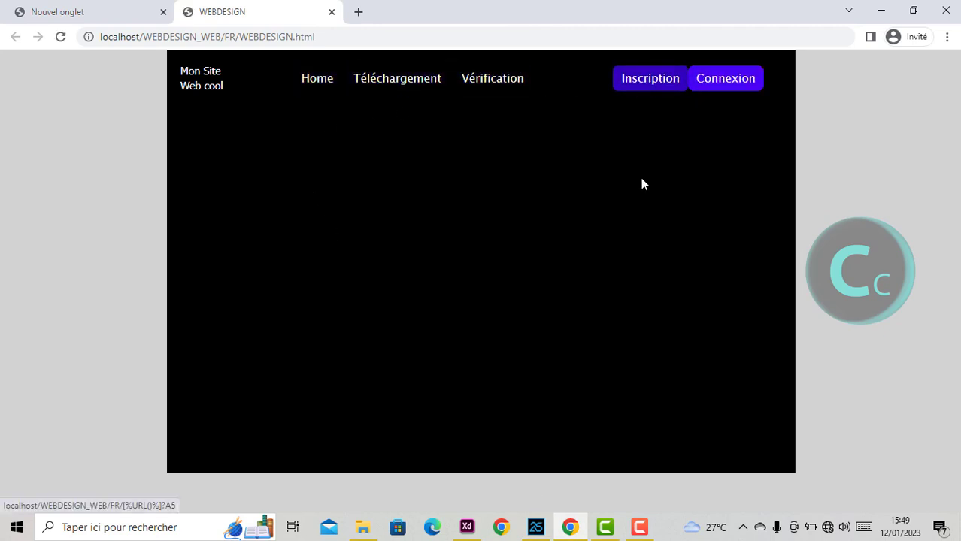
{"action": "left_click", "coordinate": [467, 528]}
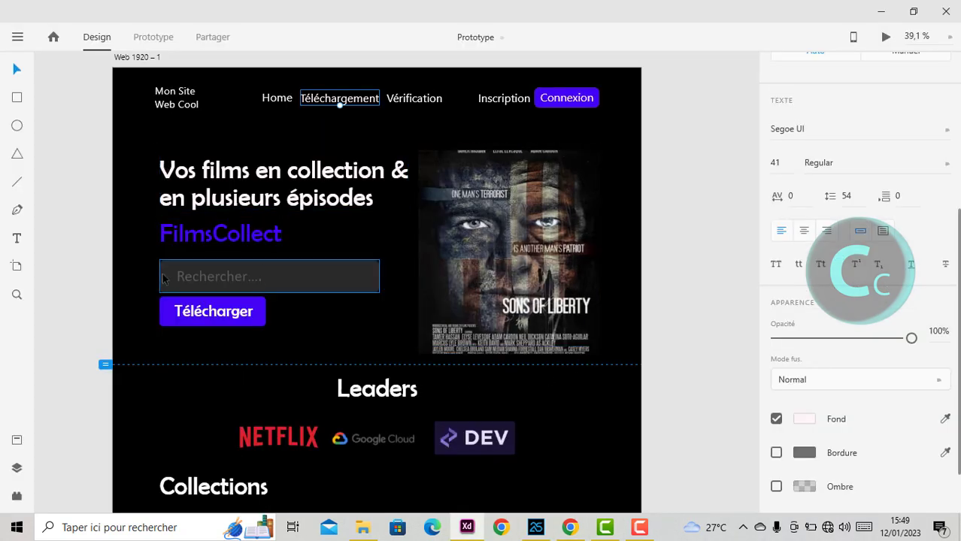
{"action": "left_click", "coordinate": [570, 530]}
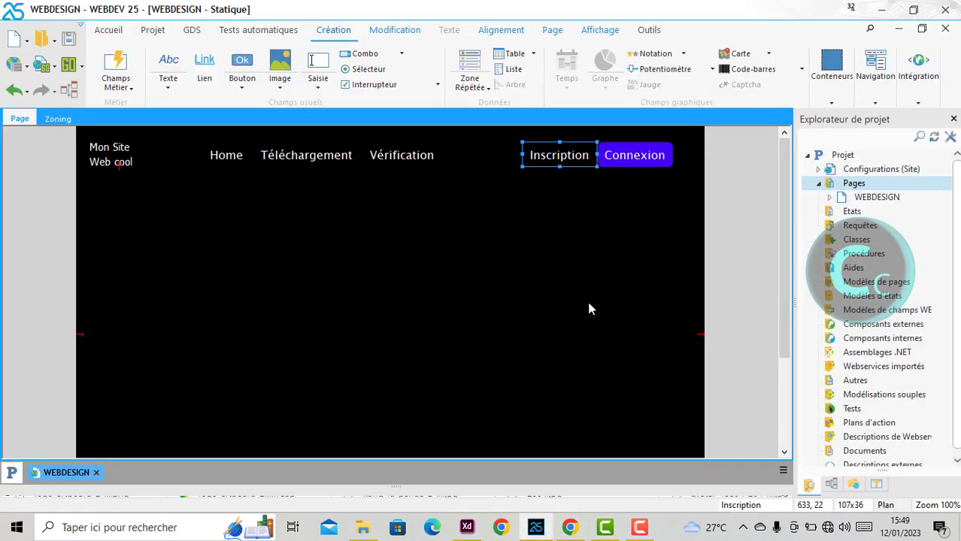
Step: Insert a cell container below the header at about 19, 104 and size it to about 828 × 280 px
{"action": "left_click", "coordinate": [828, 86]}
{"action": "left_click", "coordinate": [514, 119]}
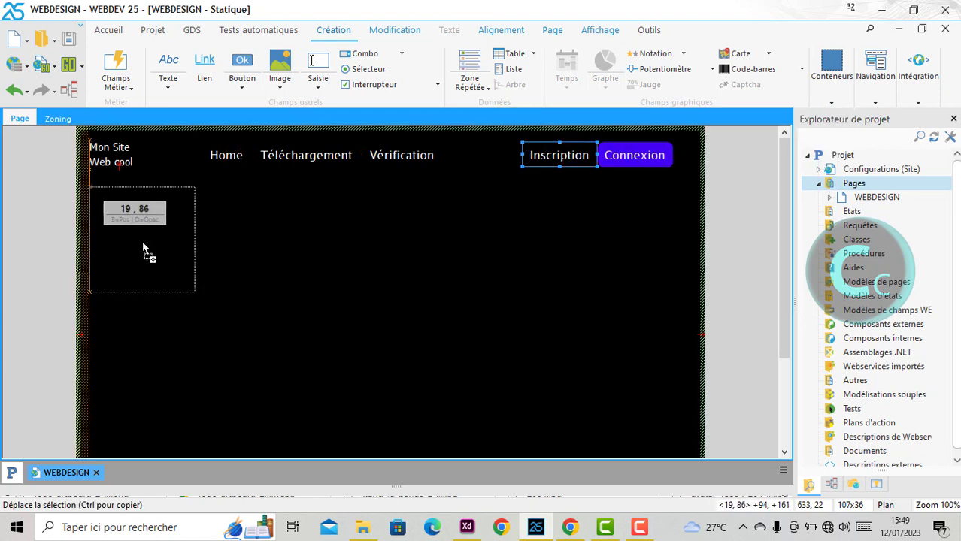
{"action": "left_click", "coordinate": [142, 241]}
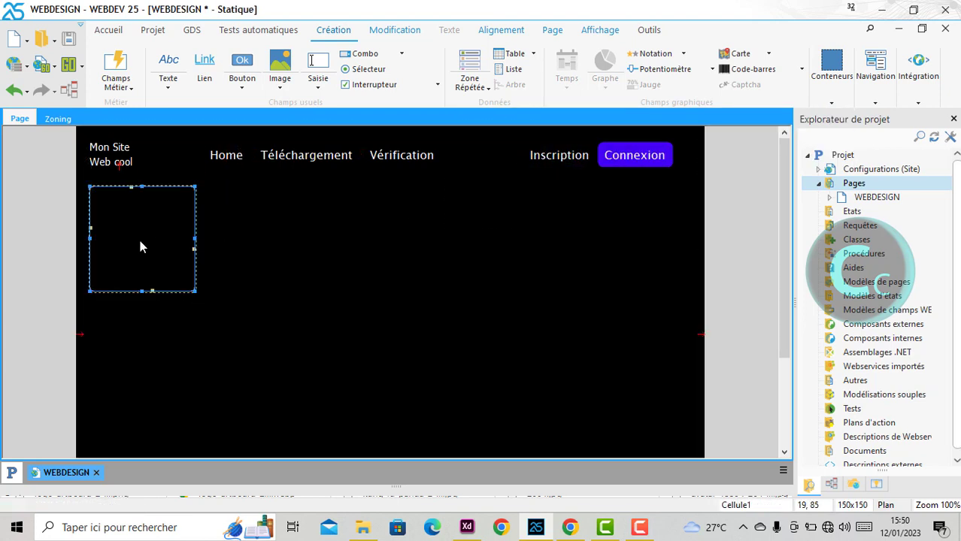
{"action": "left_click_drag", "start_coordinate": [140, 241], "coordinate": [157, 264]}
{"action": "left_click_drag", "start_coordinate": [196, 305], "coordinate": [674, 397]}
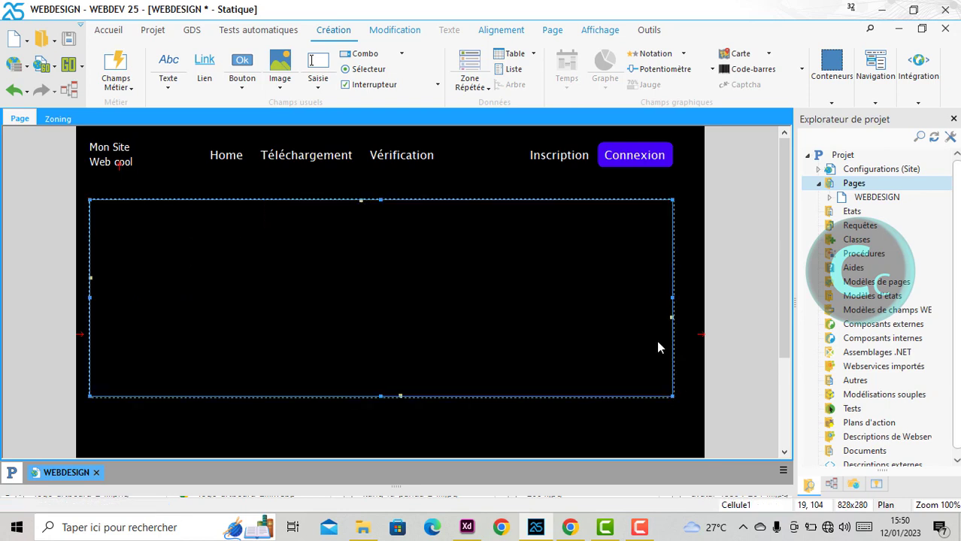
Step: Shift the header elements to start at about 31, 22 and the cell to about 31, 104 to centre them on the page
{"action": "mouse_move", "coordinate": [83, 143]}
{"action": "left_mouse_down"}
{"action": "mouse_move", "coordinate": [350, 186]}
{"action": "mouse_move", "coordinate": [654, 178]}
{"action": "left_mouse_up"}
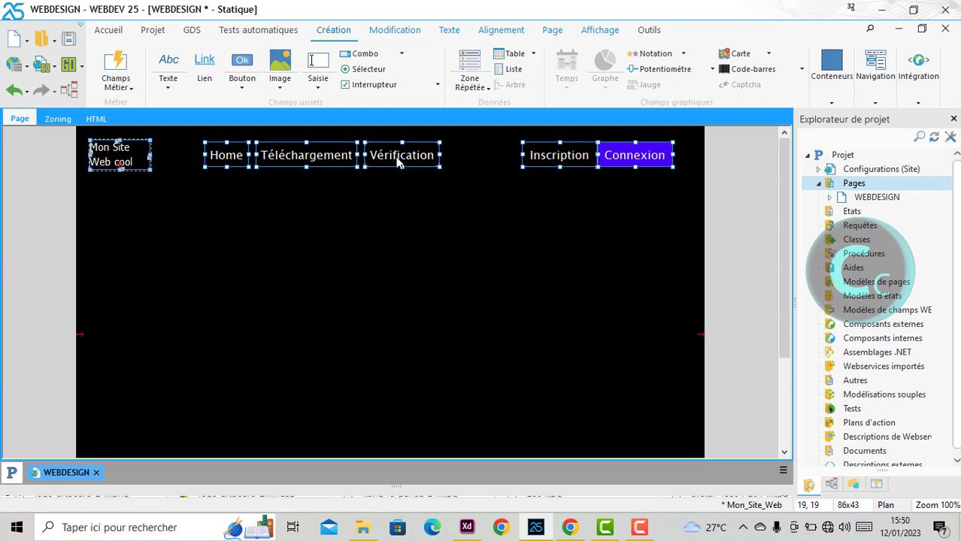
{"action": "left_click_drag", "start_coordinate": [378, 160], "coordinate": [400, 163]}
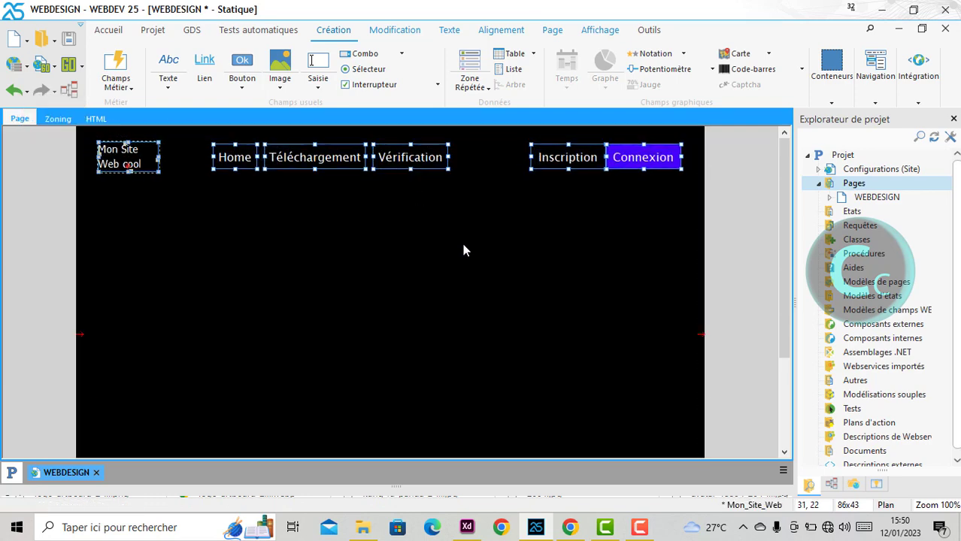
{"action": "left_click_drag", "start_coordinate": [308, 280], "coordinate": [333, 284]}
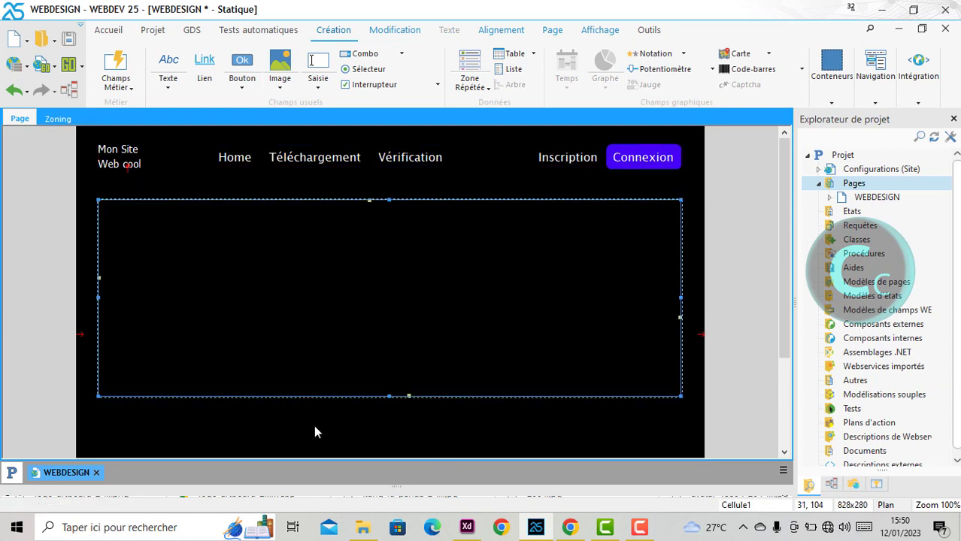
Step: Extend the cell's lower edge to make it about 299 px high
{"action": "left_click", "coordinate": [391, 429]}
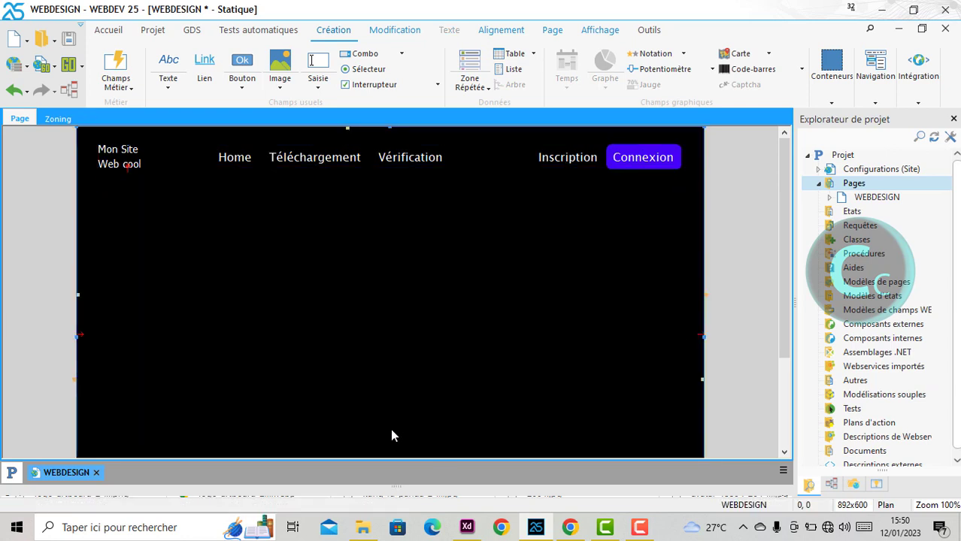
{"action": "left_click", "coordinate": [346, 305]}
{"action": "scroll", "coordinate": [400, 336], "scroll_direction": "down", "scroll_amount": 3}
{"action": "left_click_drag", "start_coordinate": [388, 265], "coordinate": [388, 276]}
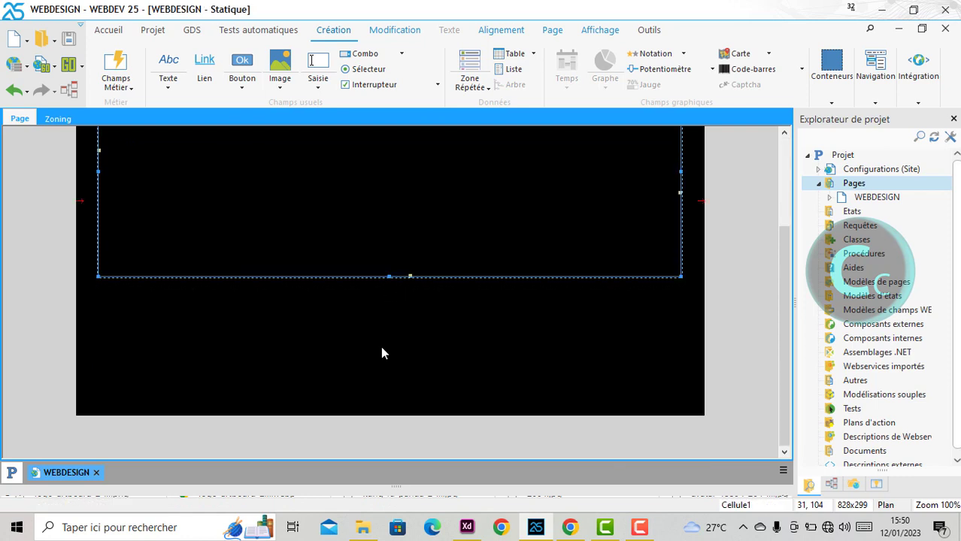
Step: Place an image field at the cell's right side, at about 580, 110, and enlarge it to about 273 × 287 px
{"action": "scroll", "coordinate": [382, 353], "scroll_direction": "up", "scroll_amount": 3}
{"action": "left_click", "coordinate": [279, 62]}
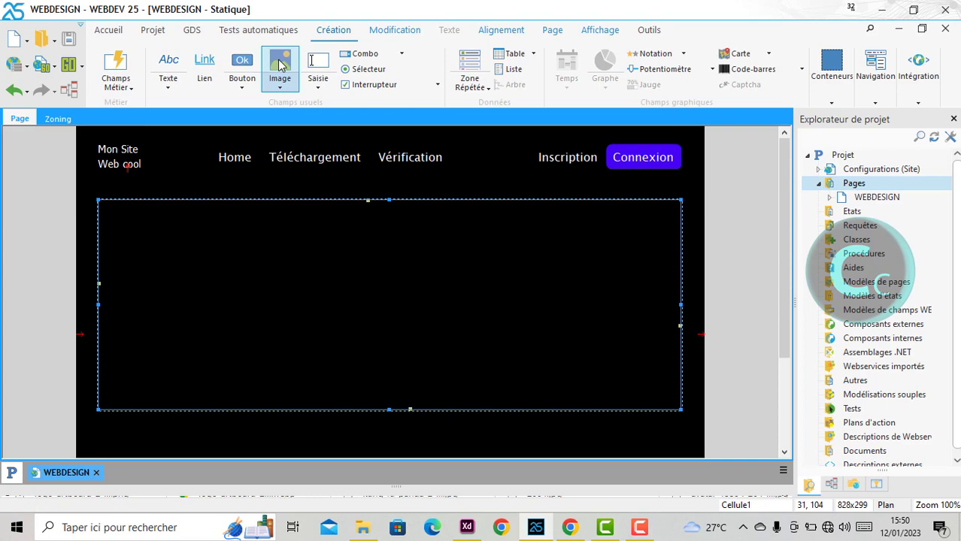
{"action": "left_click", "coordinate": [501, 219]}
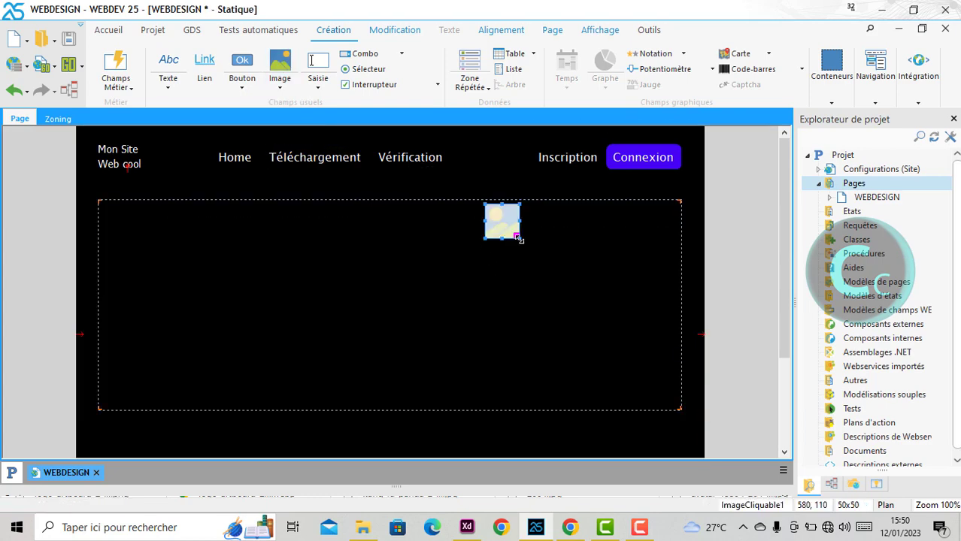
{"action": "left_click_drag", "start_coordinate": [519, 237], "coordinate": [677, 407]}
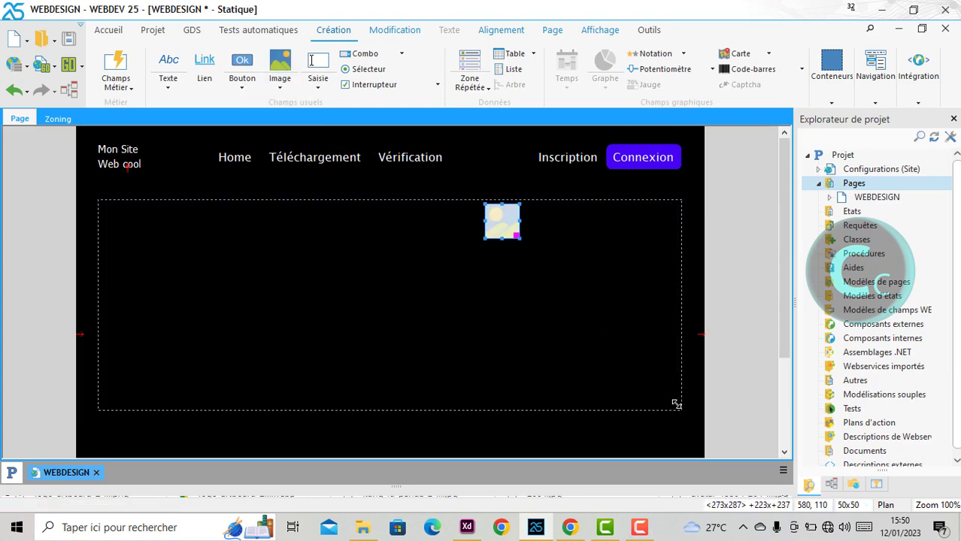
Step: Open the image field's description and browse for its source image in the TUTO folder of the Images library
{"action": "right_click", "coordinate": [552, 290]}
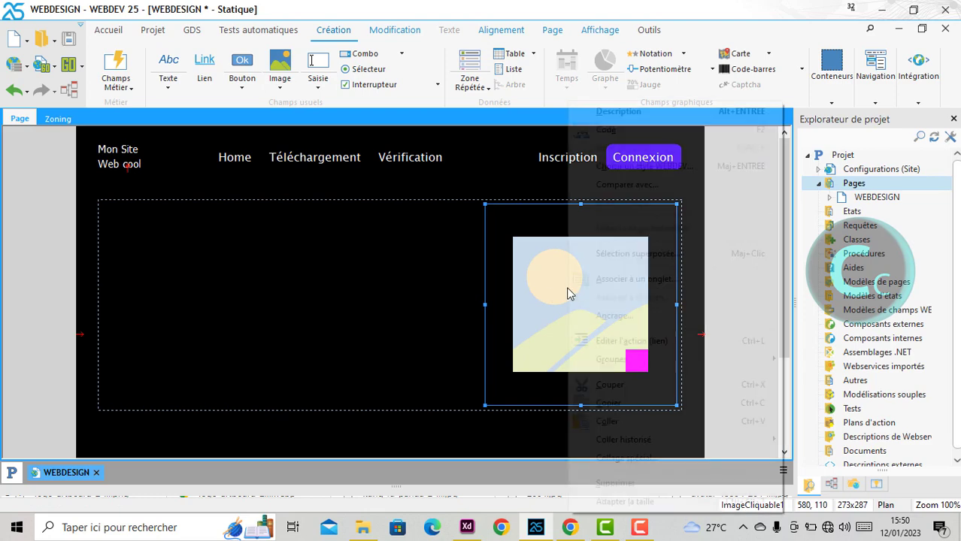
{"action": "left_click", "coordinate": [644, 109]}
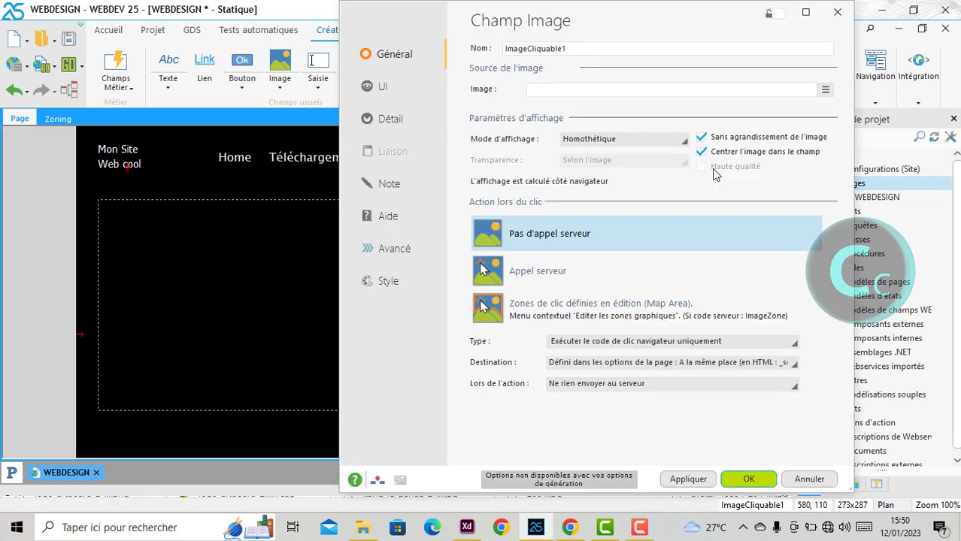
{"action": "left_click", "coordinate": [825, 91]}
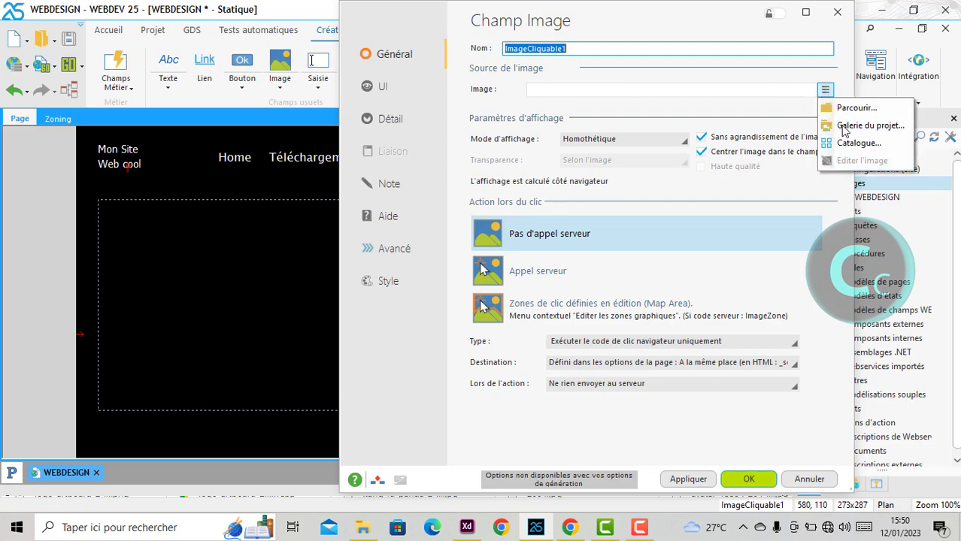
{"action": "left_click", "coordinate": [858, 109]}
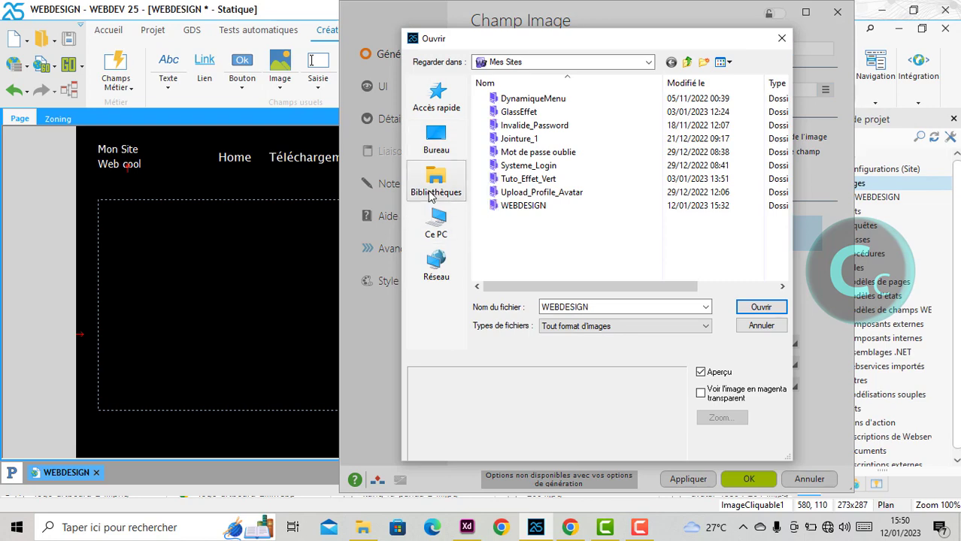
{"action": "left_click", "coordinate": [430, 187]}
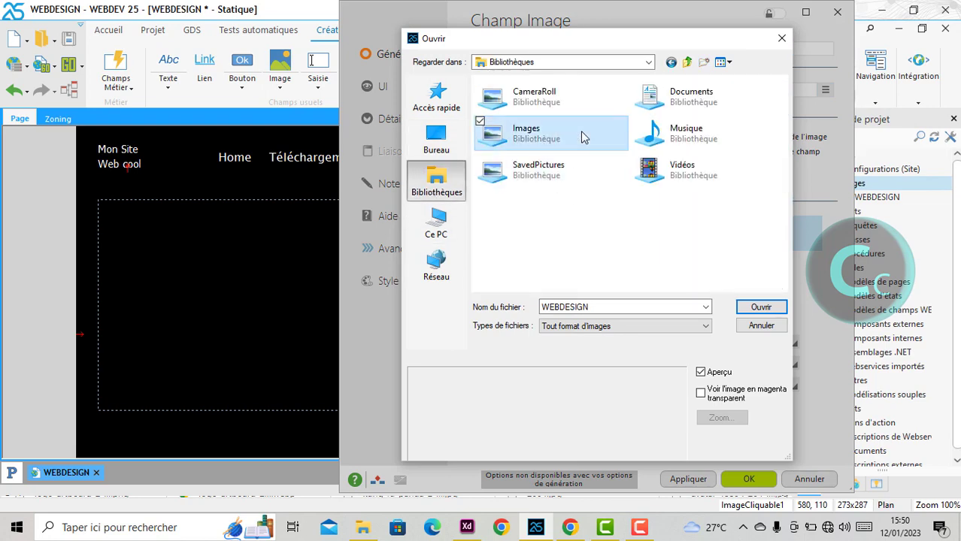
{"action": "double_click", "coordinate": [580, 131]}
{"action": "scroll", "coordinate": [591, 216], "scroll_direction": "down", "scroll_amount": 2}
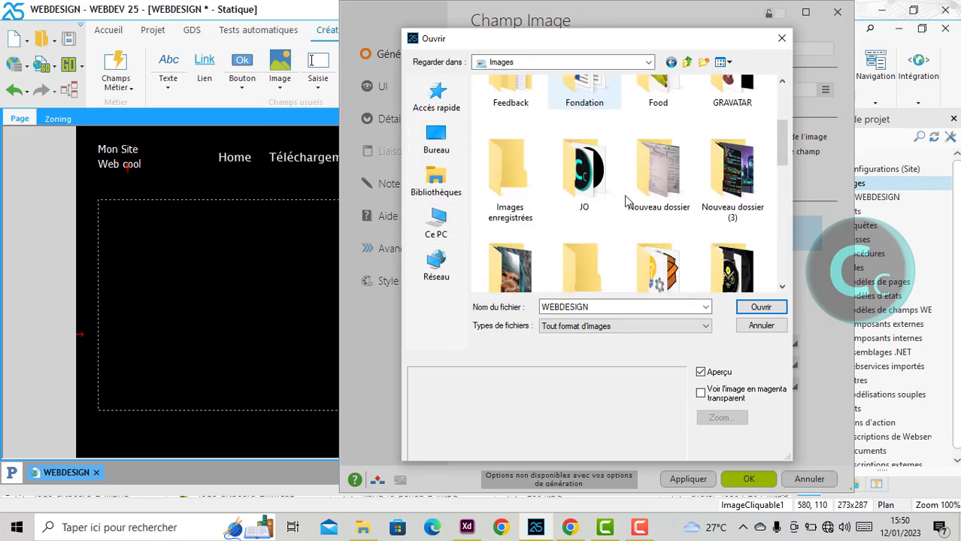
{"action": "scroll", "coordinate": [641, 245], "scroll_direction": "down", "scroll_amount": 3}
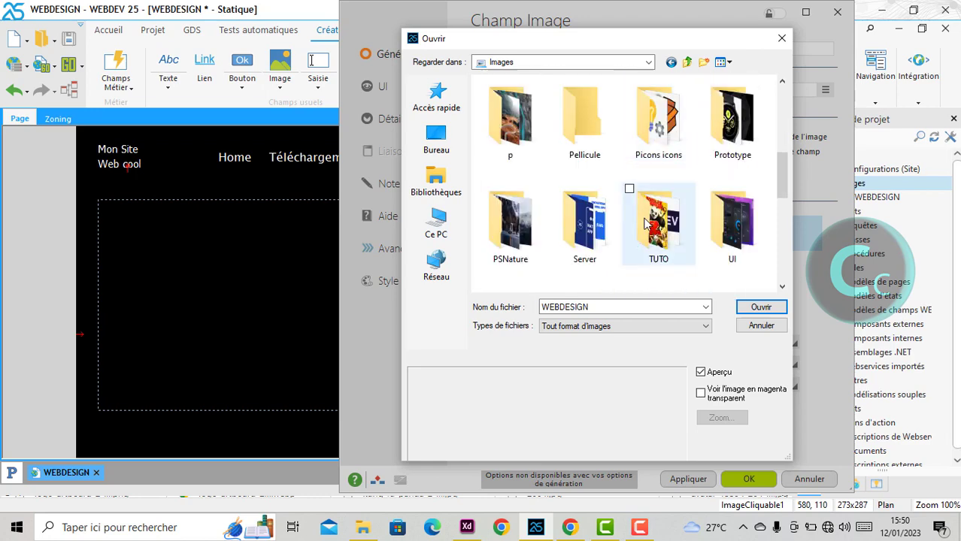
{"action": "double_click", "coordinate": [662, 240]}
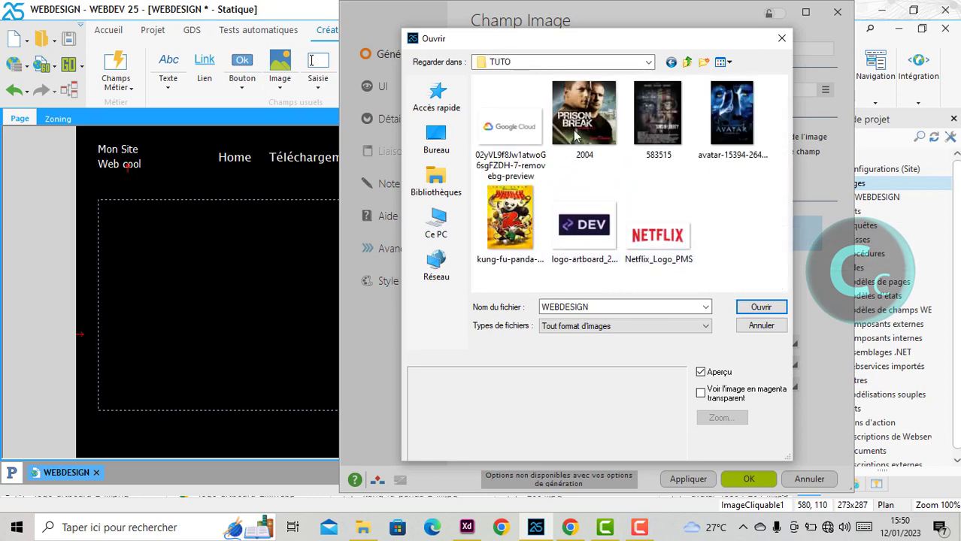
Step: Choose 583515.jpg as the image source, copy it into the project directory, and apply the setting
{"action": "left_click", "coordinate": [666, 124]}
{"action": "left_click", "coordinate": [760, 307]}
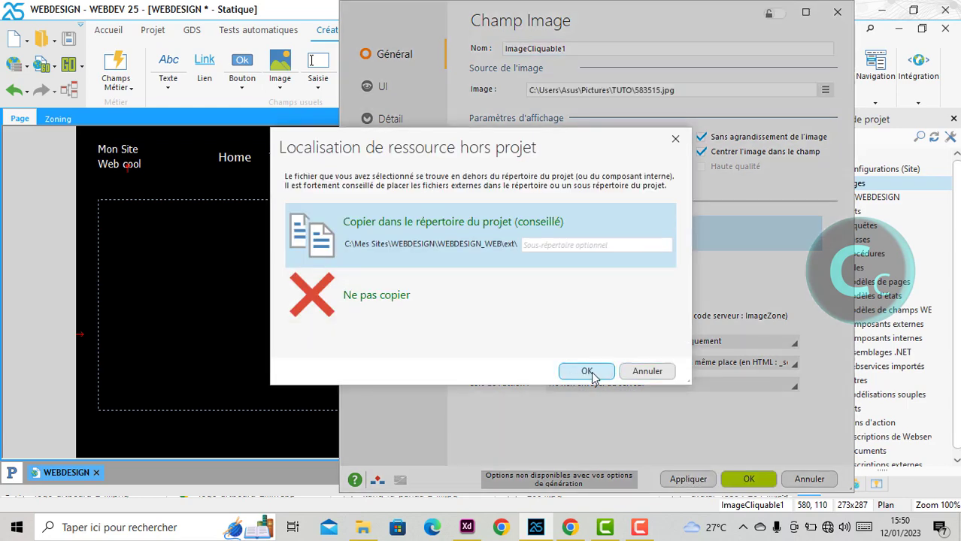
{"action": "left_click", "coordinate": [587, 372]}
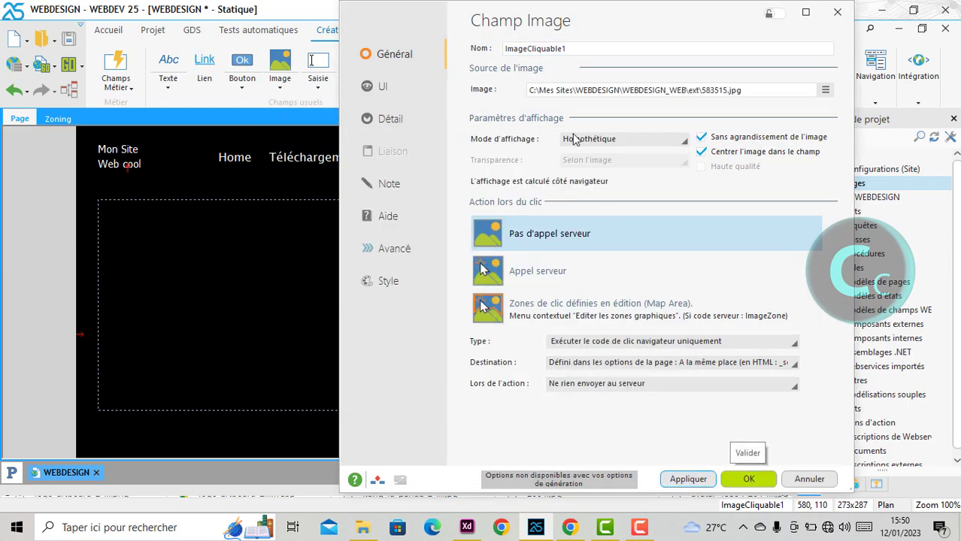
{"action": "left_click", "coordinate": [748, 479]}
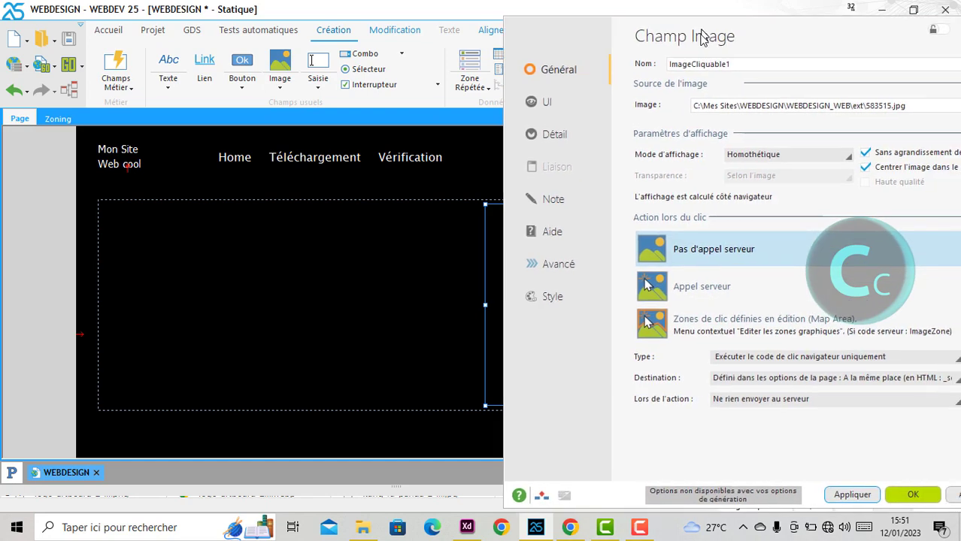
Step: Try the 100% display mode on the image field and apply it to view the result
{"action": "left_click", "coordinate": [757, 157]}
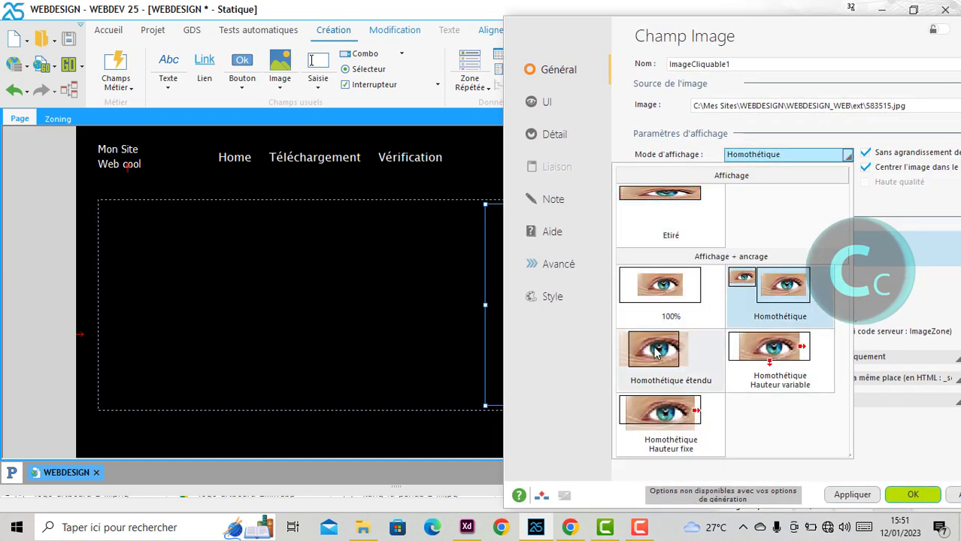
{"action": "key", "text": "Escape"}
{"action": "left_click", "coordinate": [853, 495]}
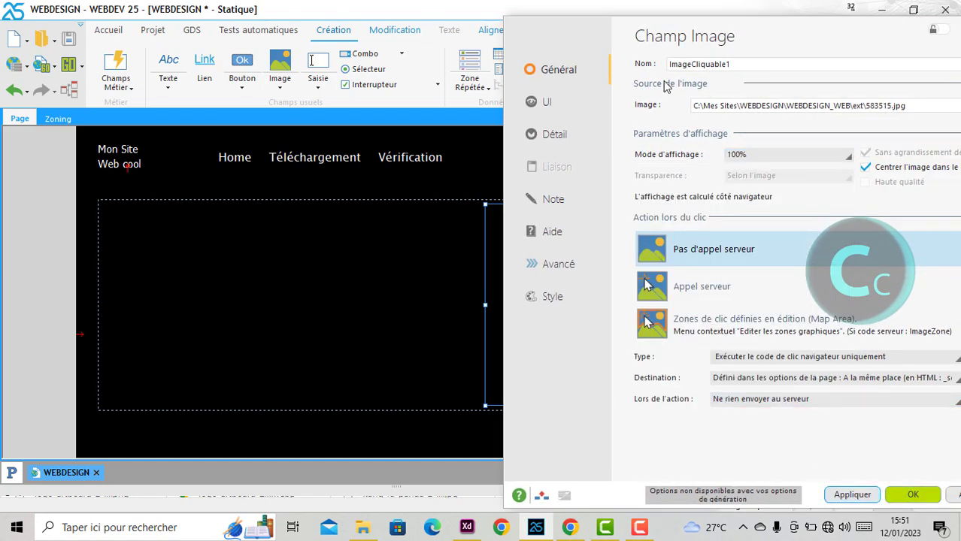
{"action": "left_click_drag", "start_coordinate": [670, 22], "coordinate": [853, 37]}
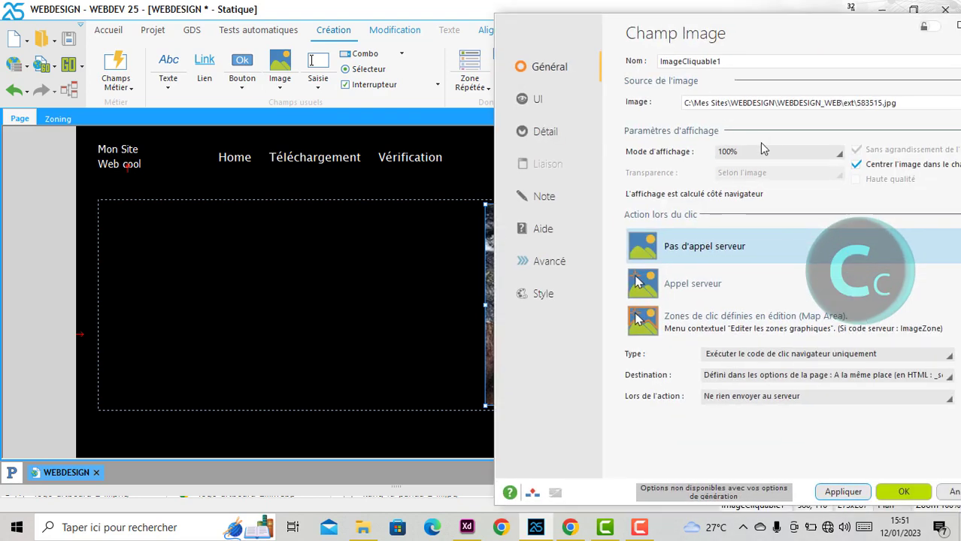
Step: Set the image field's display mode to Homothétique + Hauteur variable and accept its description
{"action": "left_click", "coordinate": [772, 152]}
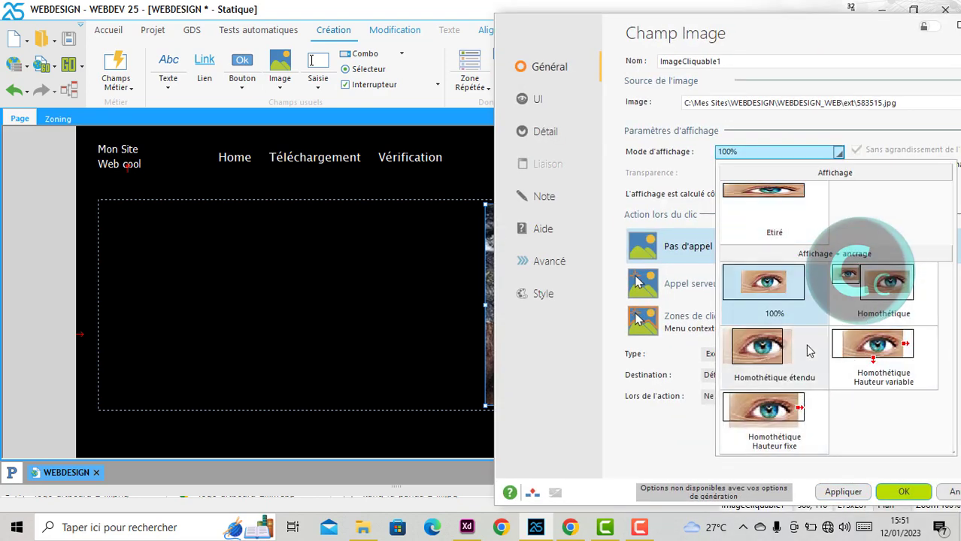
{"action": "left_click", "coordinate": [868, 358]}
{"action": "left_click", "coordinate": [869, 357]}
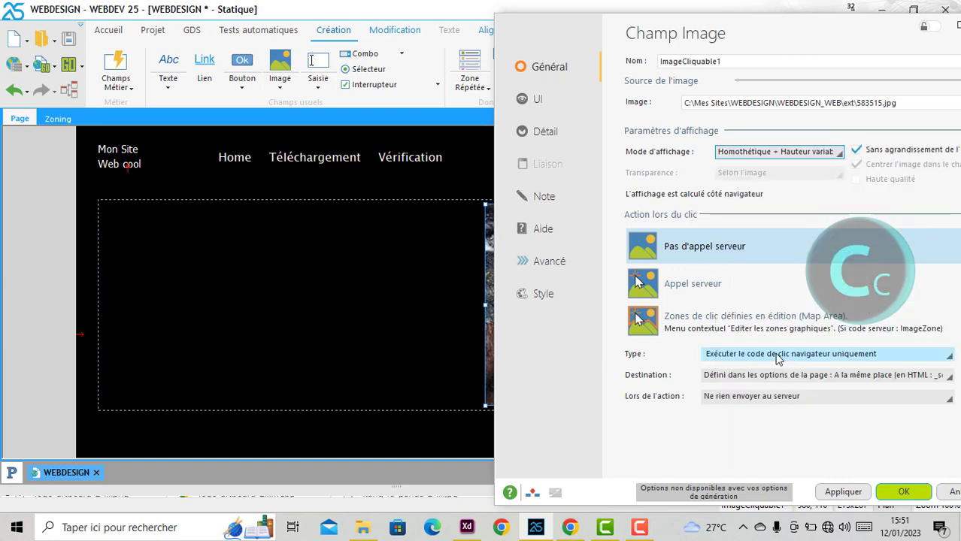
{"action": "left_click", "coordinate": [842, 493]}
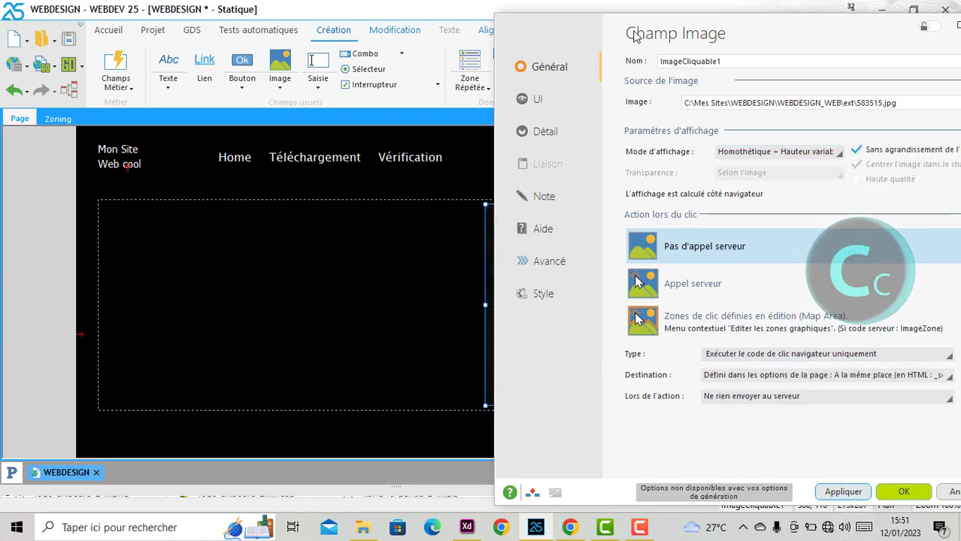
{"action": "left_click_drag", "start_coordinate": [634, 36], "coordinate": [516, 41]}
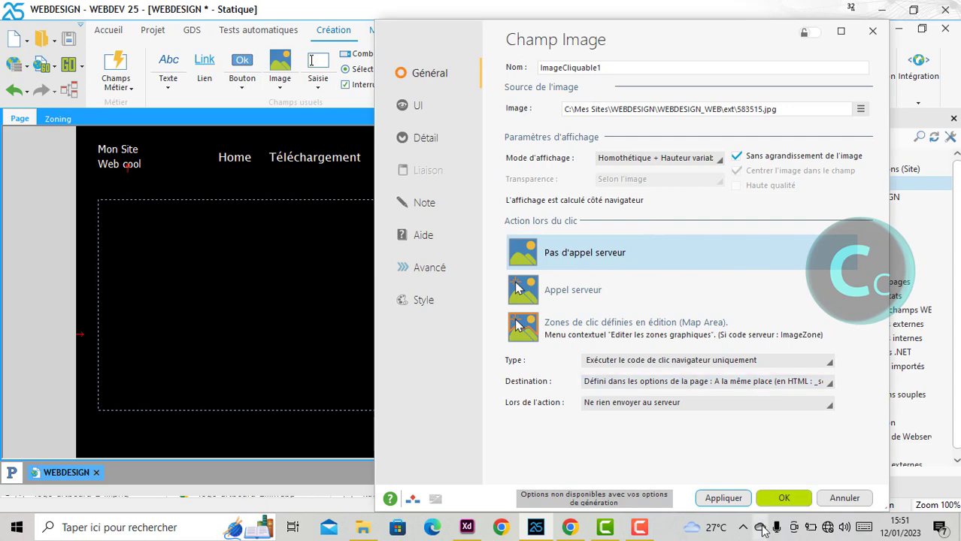
{"action": "left_click", "coordinate": [782, 498]}
Step: View the WEBDESIGN page in the browser to check the poster image below the header
{"action": "left_click", "coordinate": [422, 302]}
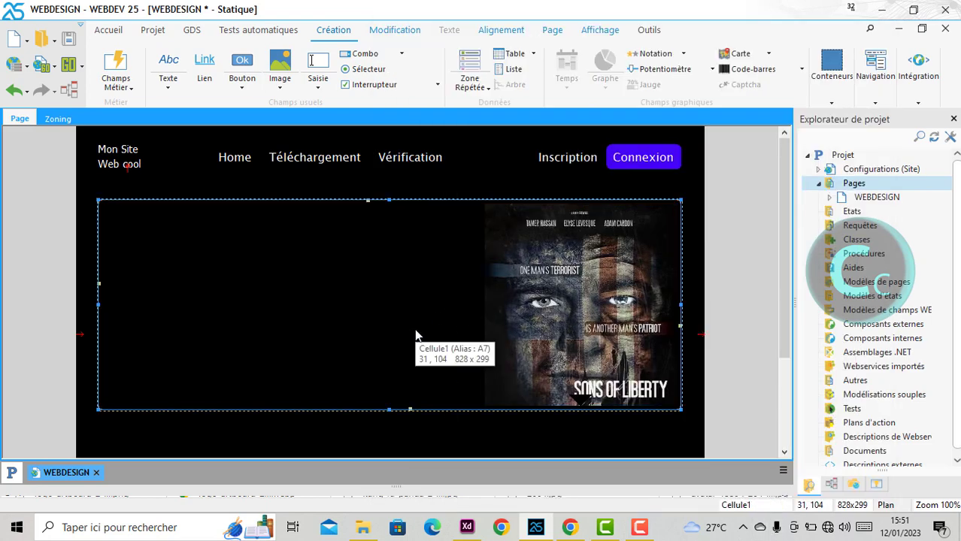
{"action": "left_click", "coordinate": [570, 527]}
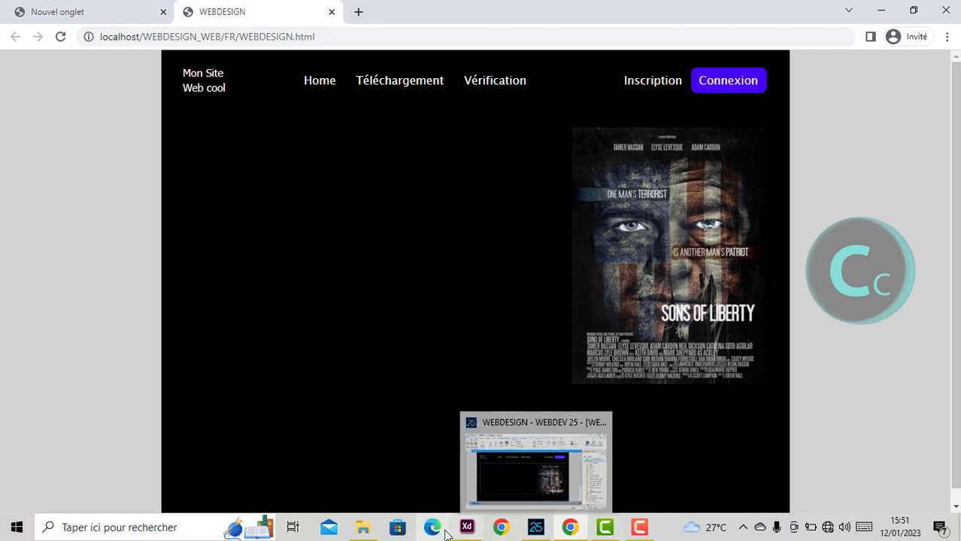
Step: Check the mockup in Adobe XD, then add a WEBDEV text field about 339 x 90 beside the poster in the hero cell
{"action": "left_click", "coordinate": [467, 527]}
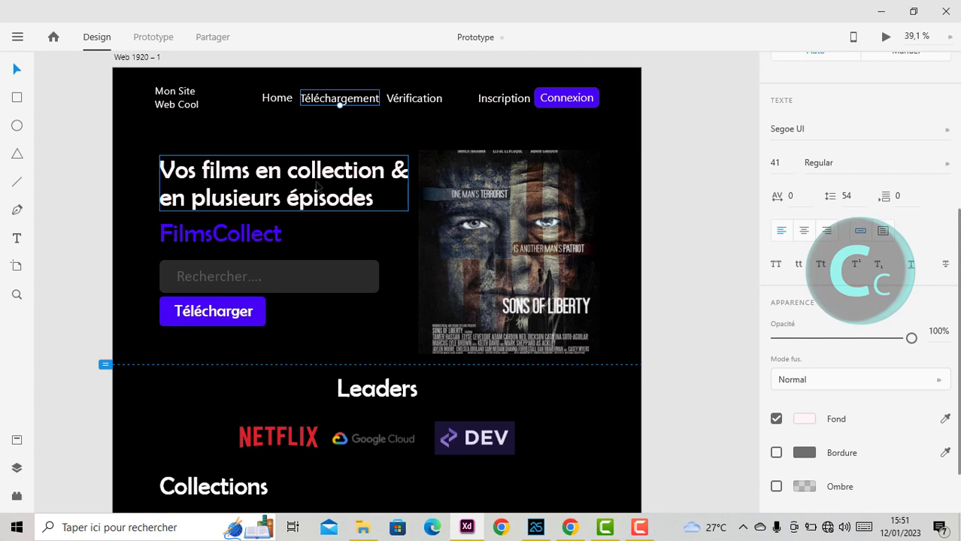
{"action": "left_click", "coordinate": [536, 529]}
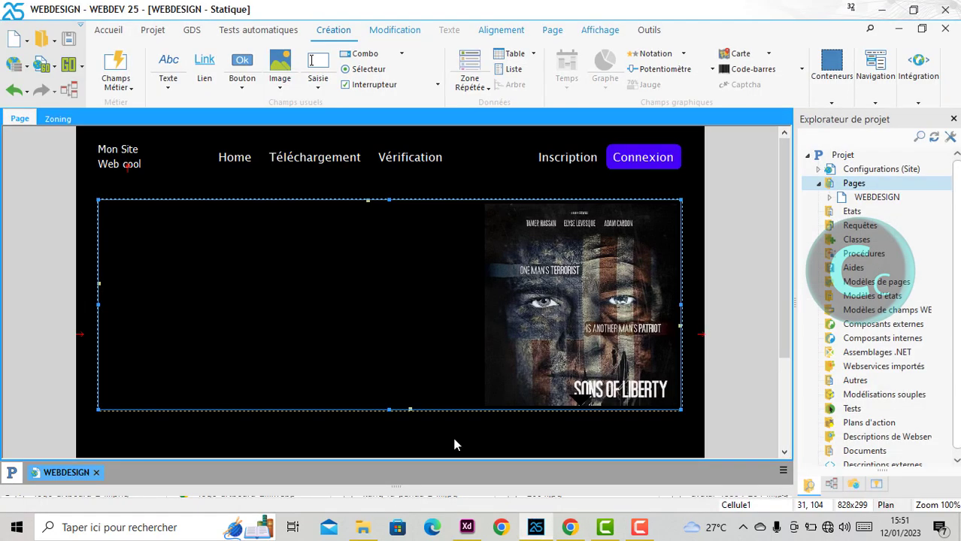
{"action": "left_click", "coordinate": [169, 85]}
{"action": "left_click", "coordinate": [220, 126]}
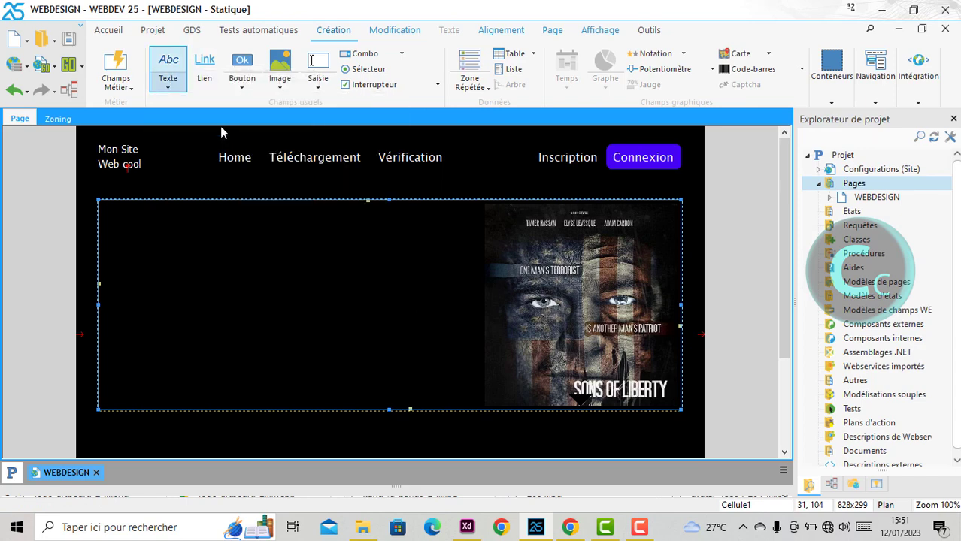
{"action": "left_click", "coordinate": [164, 224]}
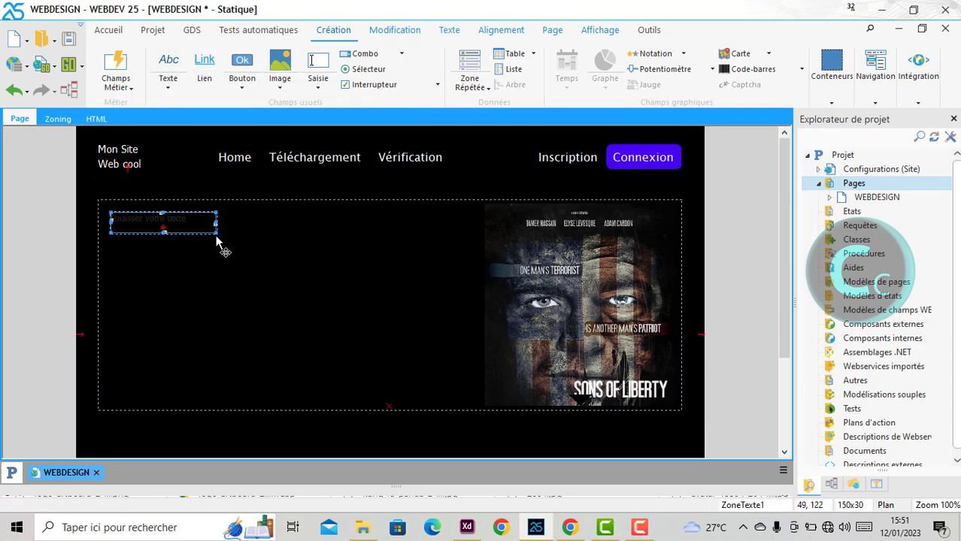
{"action": "left_click_drag", "start_coordinate": [217, 233], "coordinate": [350, 275]}
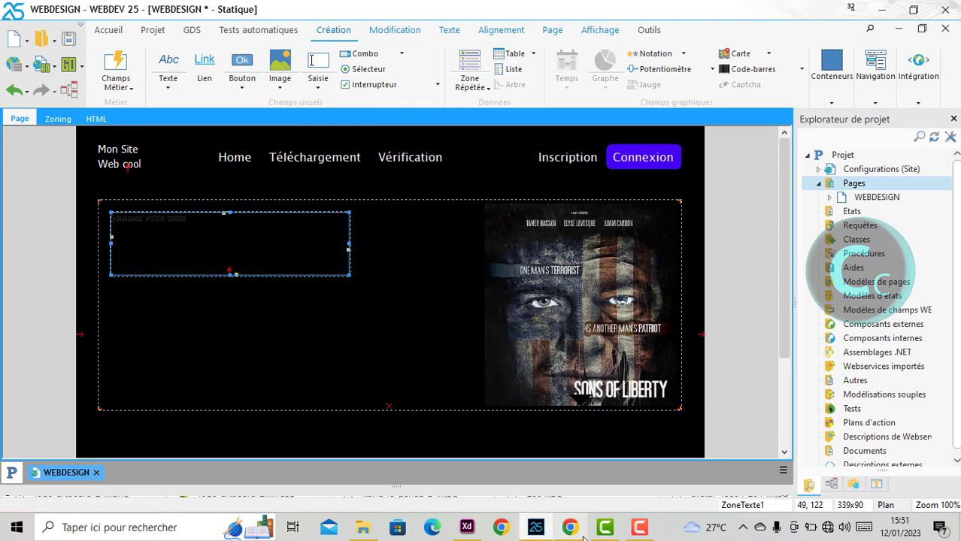
Step: Copy the heading text "Vos films en collection & en plusieurs épisodes" from the Adobe XD mockup
{"action": "left_click", "coordinate": [467, 527]}
{"action": "left_click", "coordinate": [263, 177]}
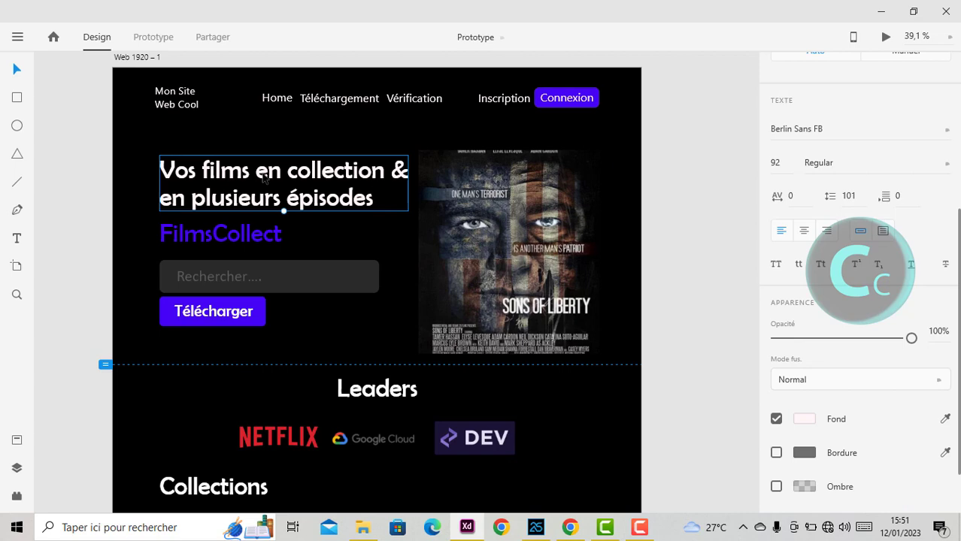
{"action": "double_click", "coordinate": [251, 175]}
{"action": "key", "text": "ctrl+c"}
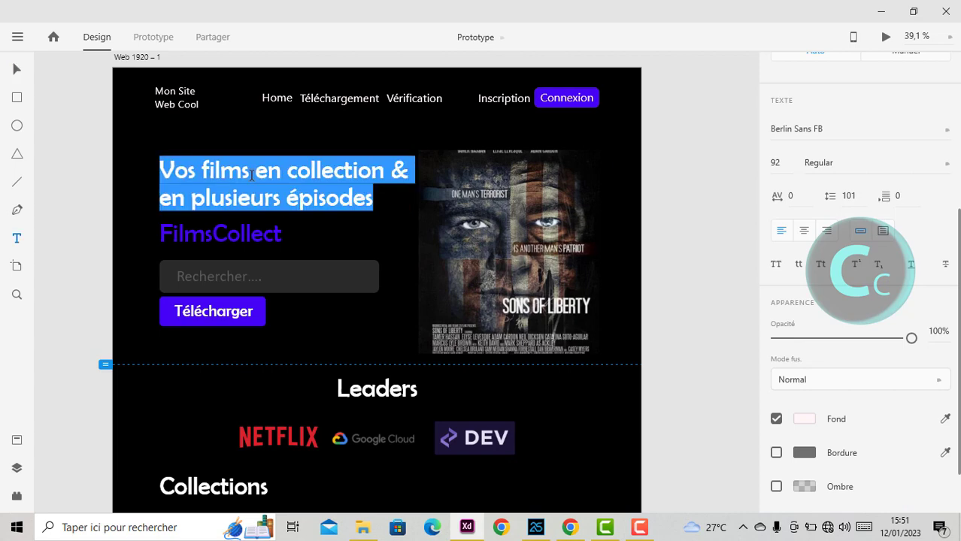
{"action": "key", "text": "Escape"}
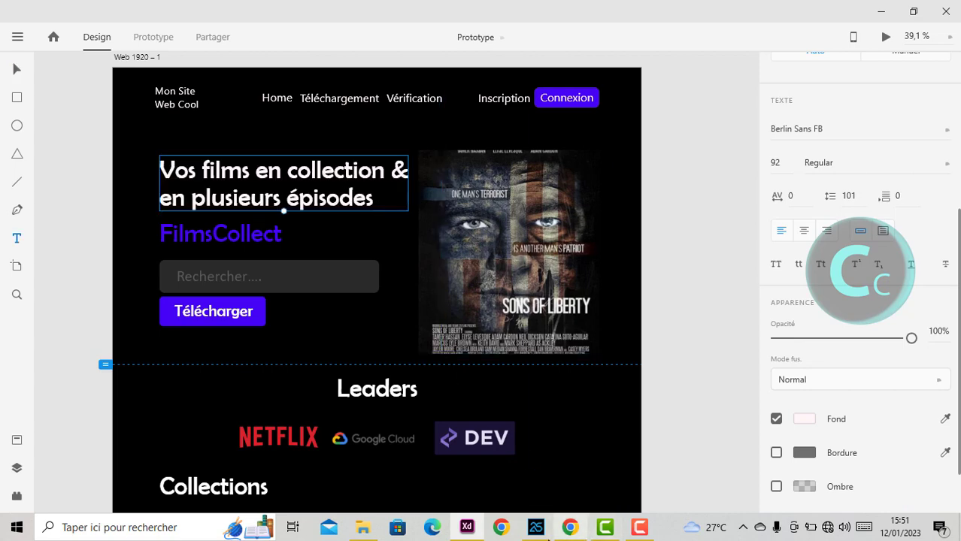
Step: Back in WEBDEV, replace the new text field's caption with the copied heading text
{"action": "left_click", "coordinate": [537, 527]}
{"action": "right_click", "coordinate": [210, 257]}
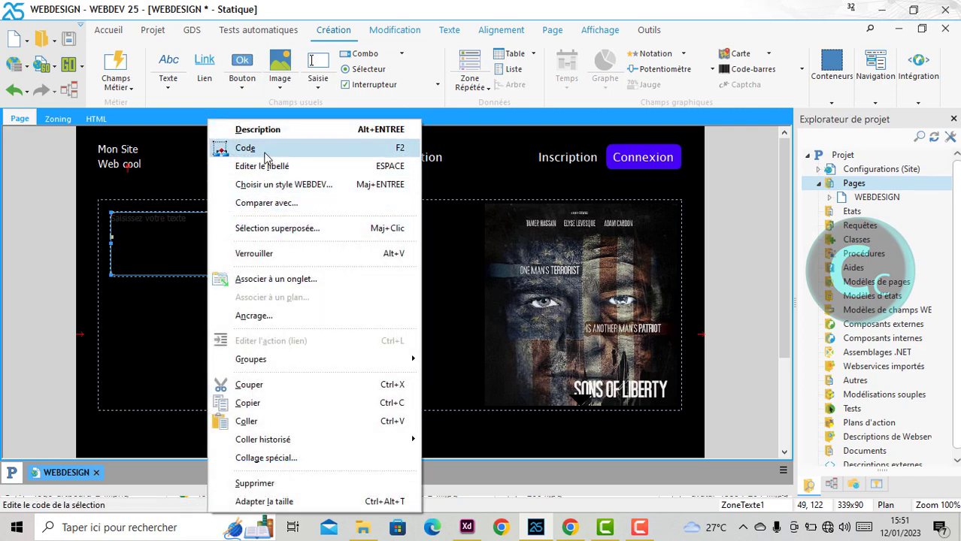
{"action": "left_click", "coordinate": [262, 166]}
{"action": "key", "text": "ctrl+v"}
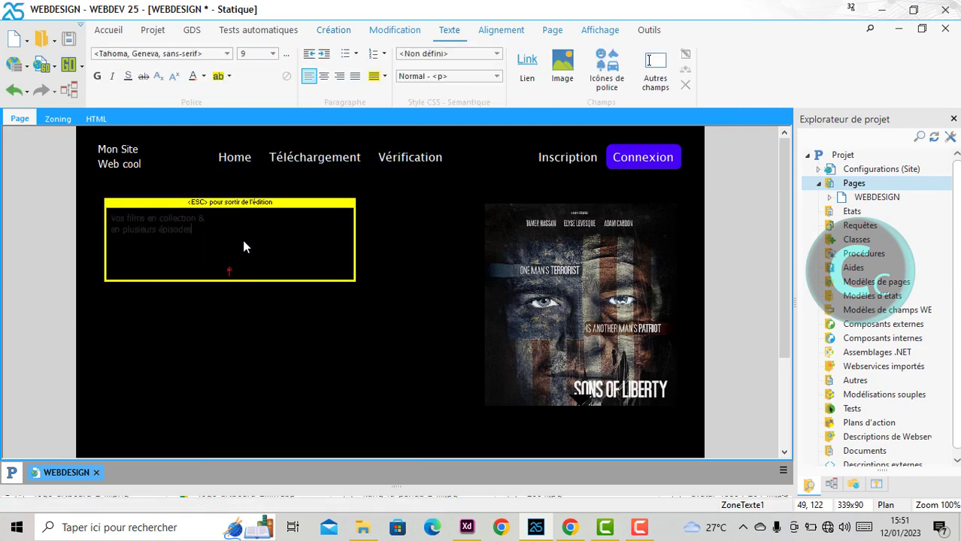
{"action": "key", "text": "Escape"}
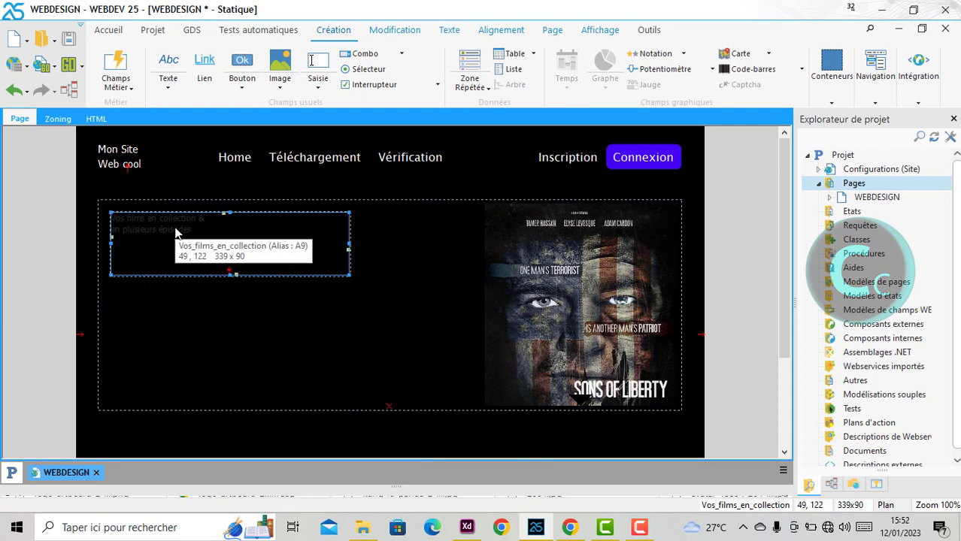
Step: Set the whole heading text's font size to 28 pt, after trying 36 pt
{"action": "right_click", "coordinate": [172, 229]}
{"action": "left_click", "coordinate": [237, 167]}
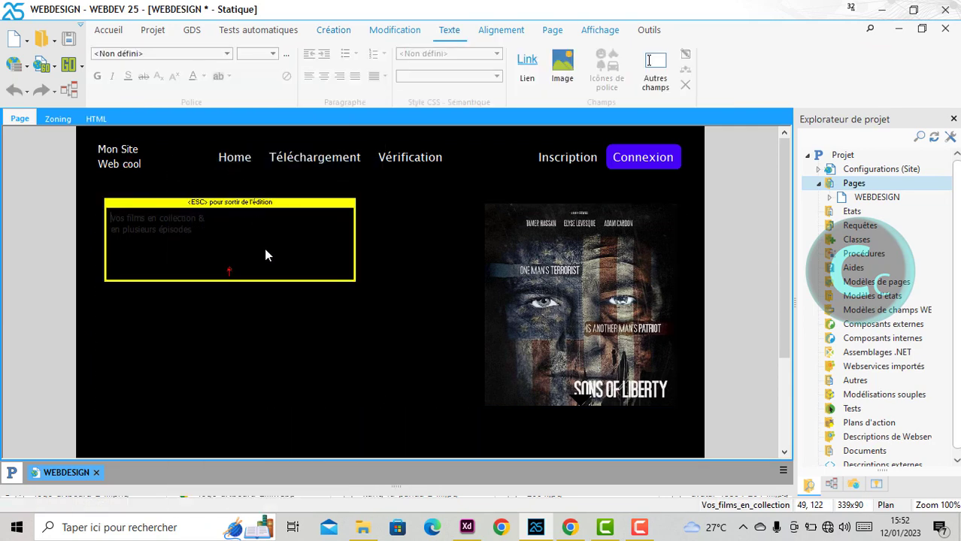
{"action": "key", "text": "ctrl+a"}
{"action": "left_click", "coordinate": [270, 54]}
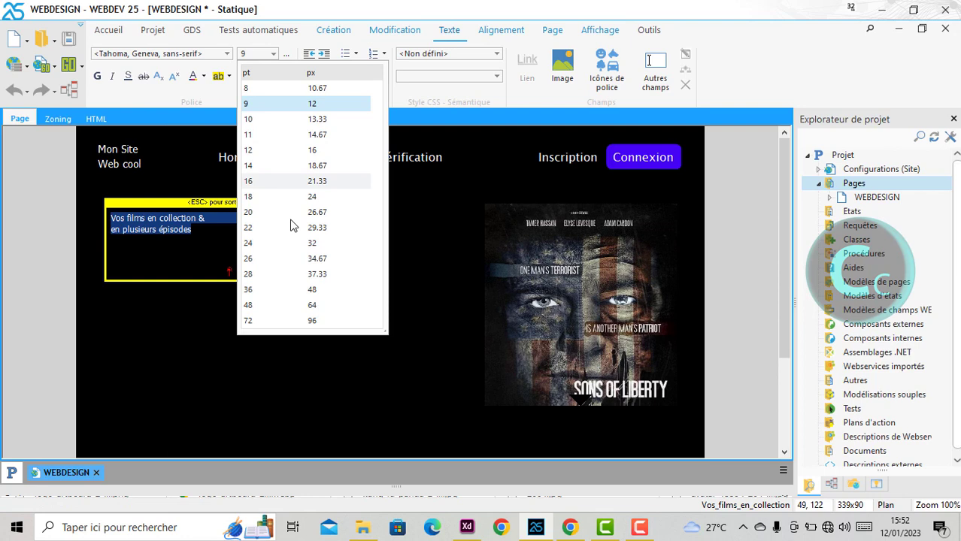
{"action": "left_click", "coordinate": [306, 294]}
{"action": "left_click", "coordinate": [272, 53]}
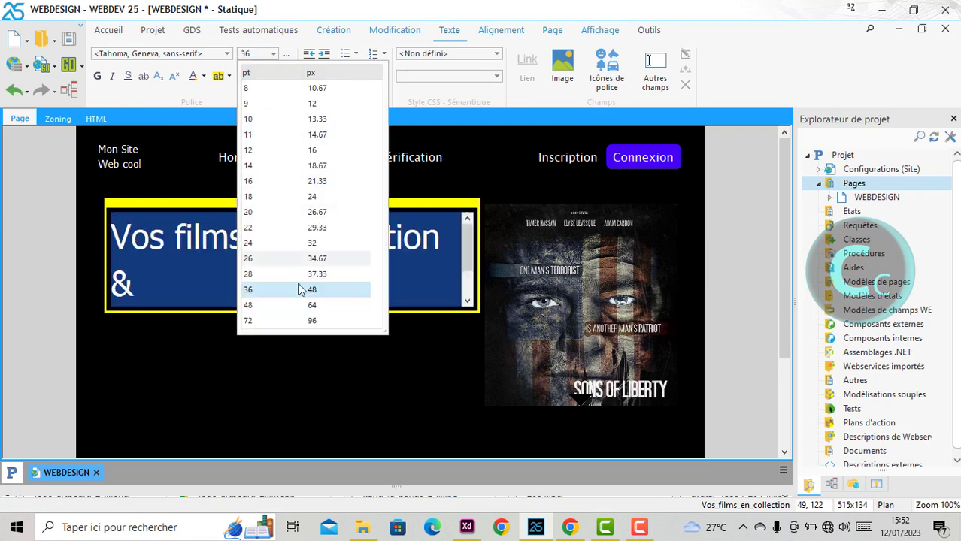
{"action": "left_click", "coordinate": [300, 269]}
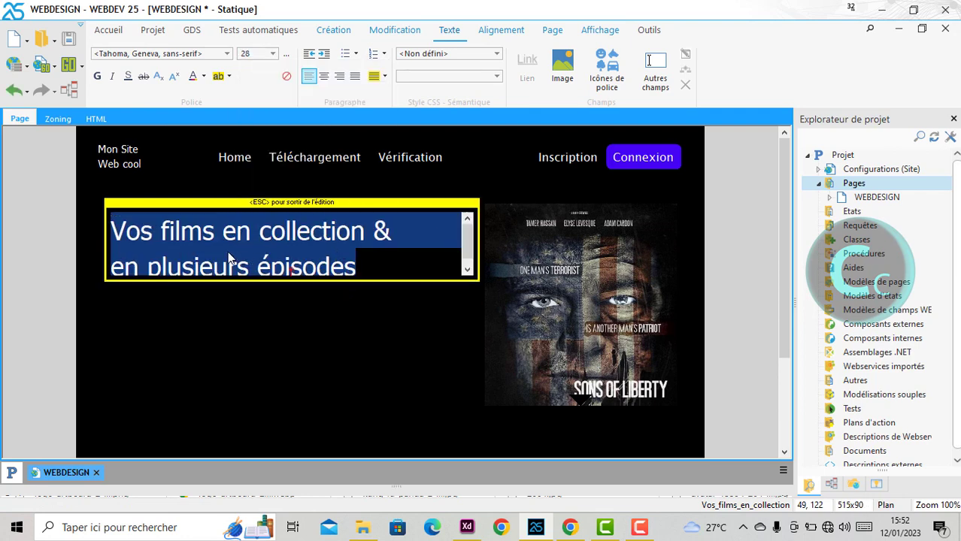
Step: Make the heading text bold and set its font to Helvetica, Arial, sans-serif
{"action": "left_click", "coordinate": [96, 76]}
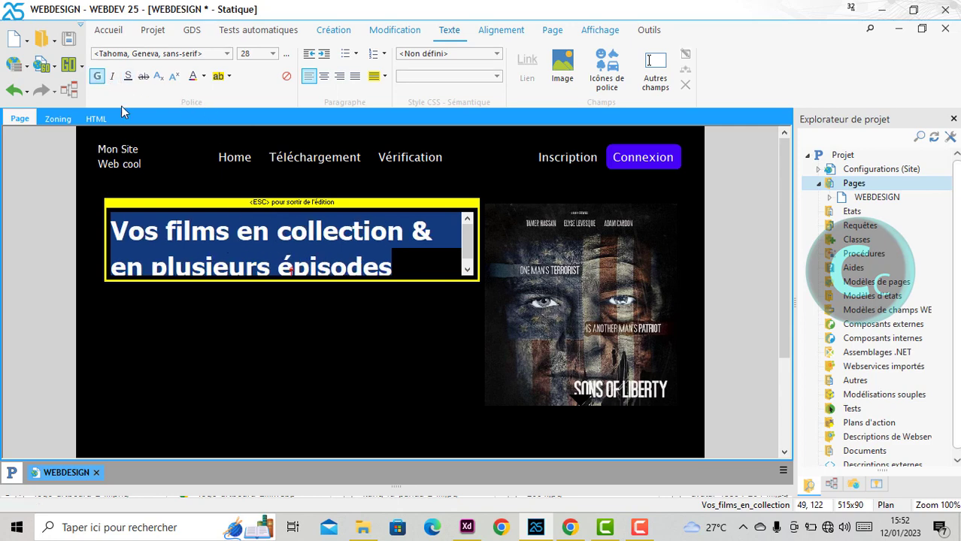
{"action": "left_click", "coordinate": [226, 55]}
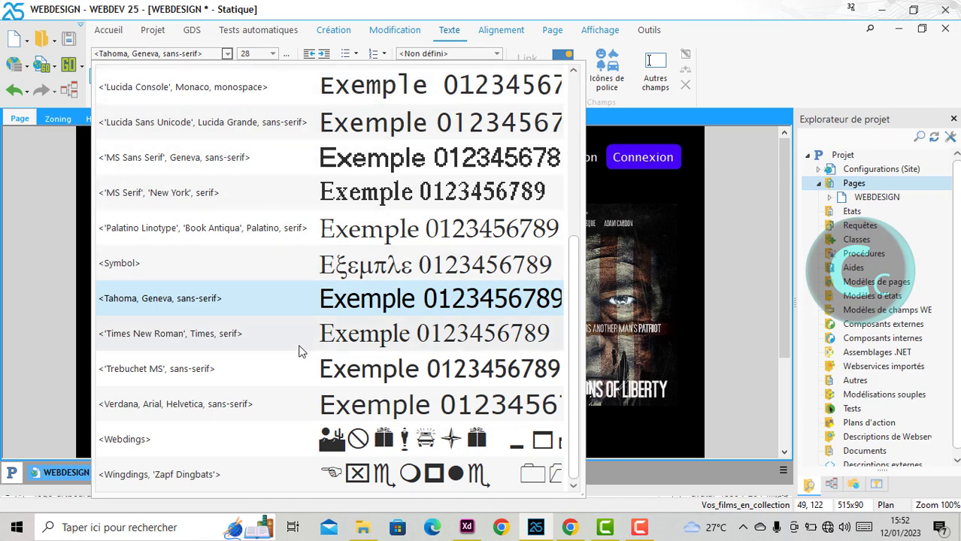
{"action": "scroll", "coordinate": [305, 365], "scroll_direction": "up", "scroll_amount": 3}
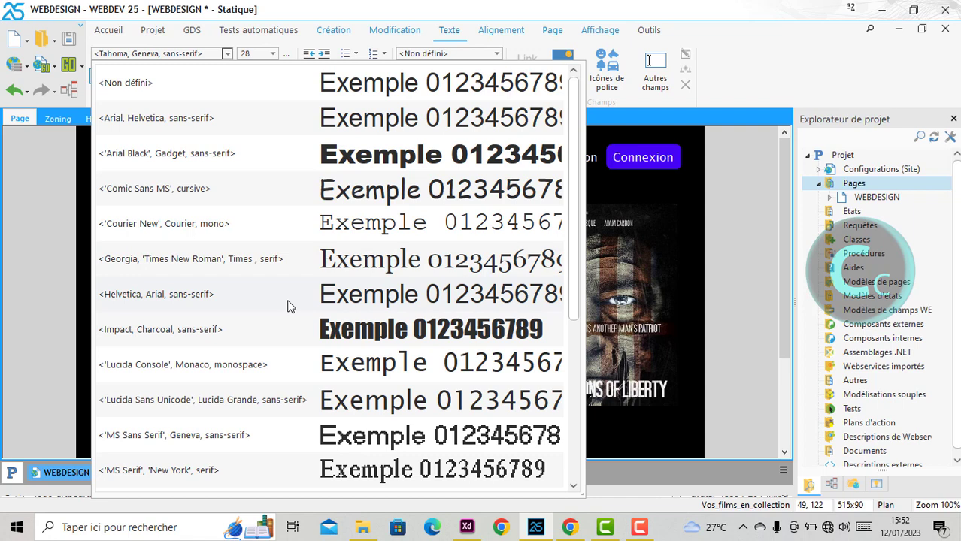
{"action": "left_click", "coordinate": [199, 301]}
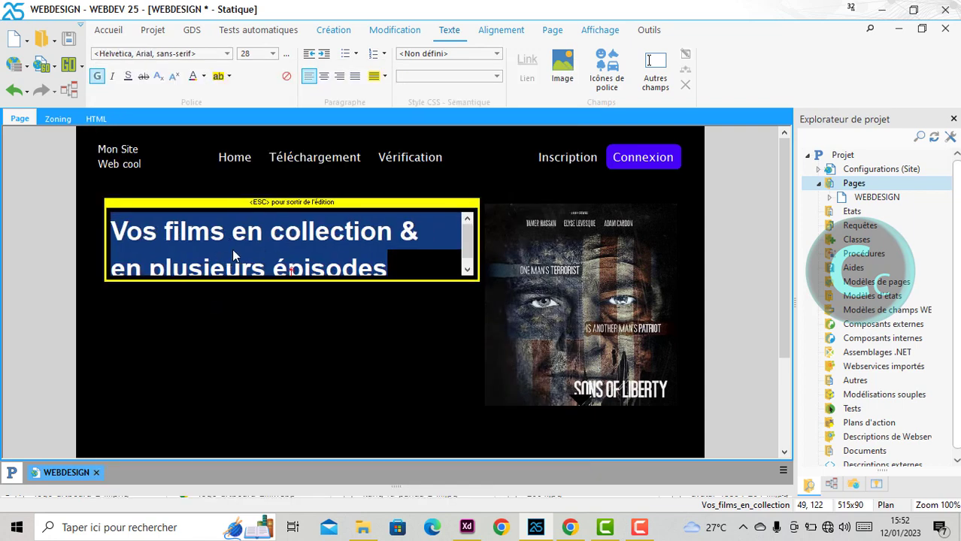
Step: Increase the heading field's height to about 105 so both lines of text fit
{"action": "left_click", "coordinate": [299, 300]}
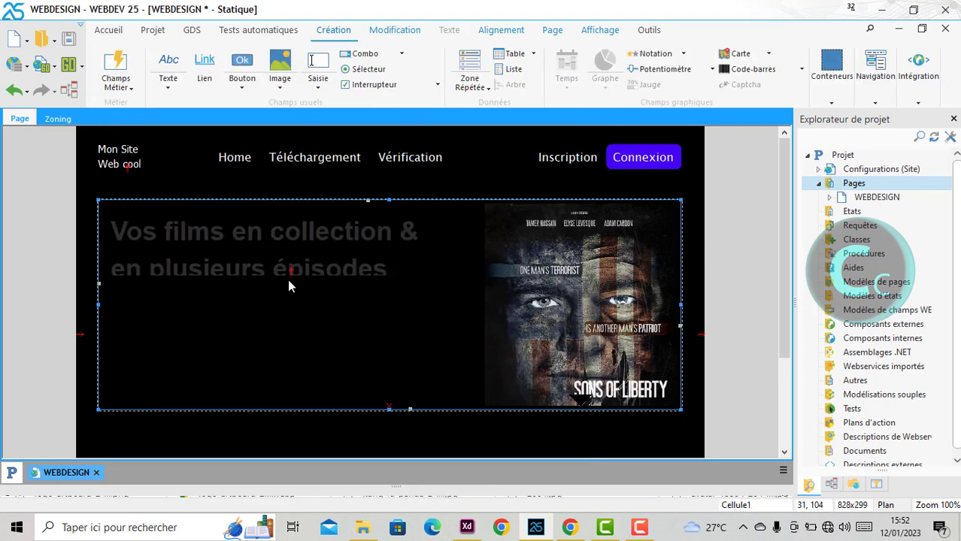
{"action": "left_click", "coordinate": [288, 277]}
{"action": "left_click_drag", "start_coordinate": [292, 283], "coordinate": [293, 293]}
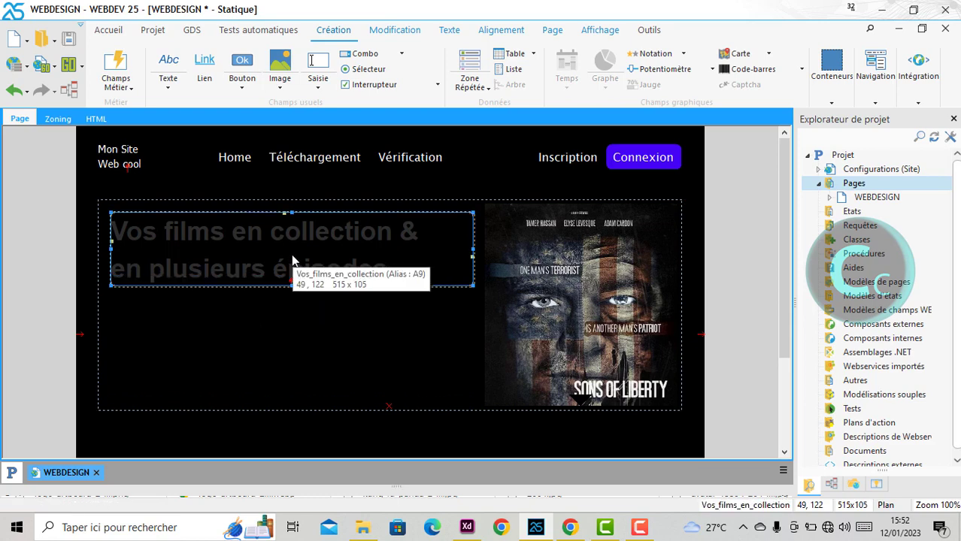
Step: Set the color of the whole heading text to white
{"action": "right_click", "coordinate": [292, 261]}
{"action": "left_click", "coordinate": [342, 168]}
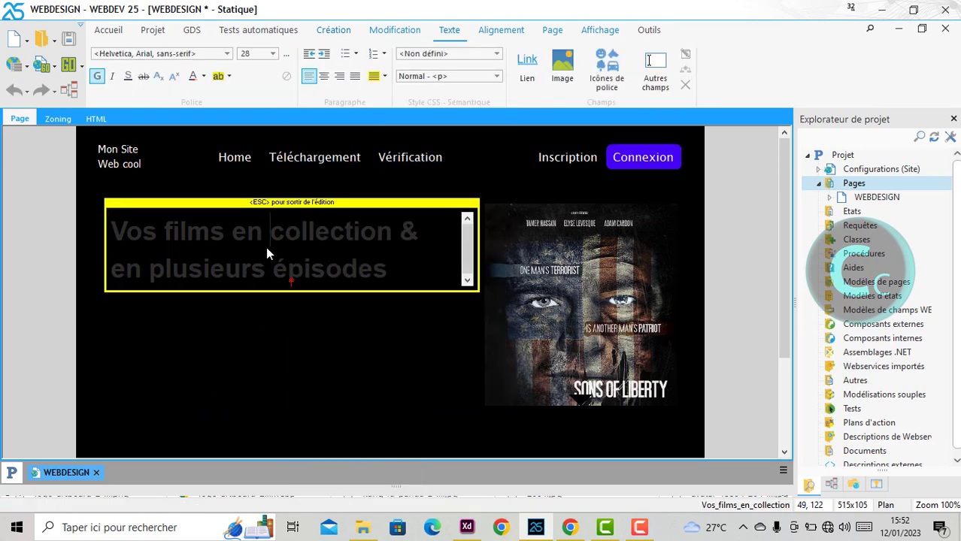
{"action": "triple_click", "coordinate": [266, 246]}
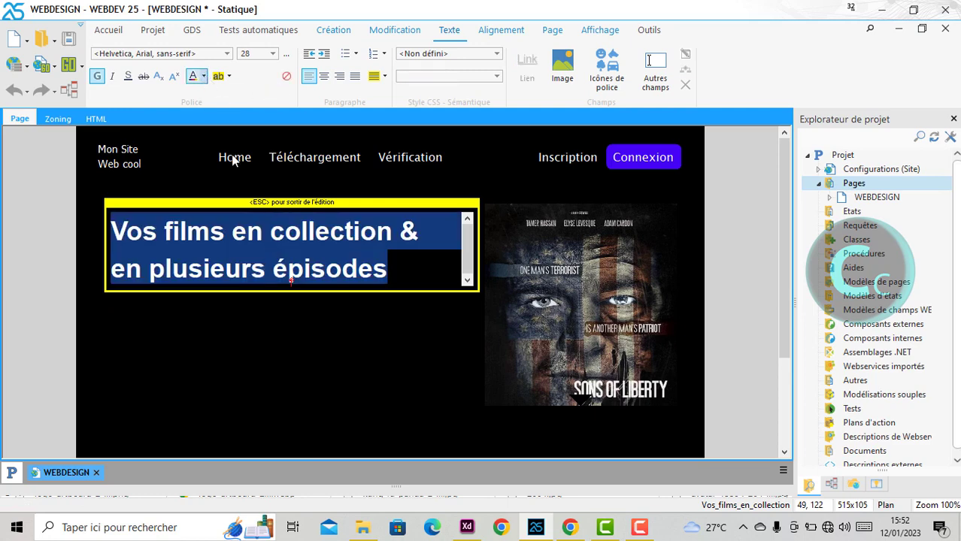
{"action": "left_click", "coordinate": [414, 164]}
{"action": "key", "text": "Escape"}
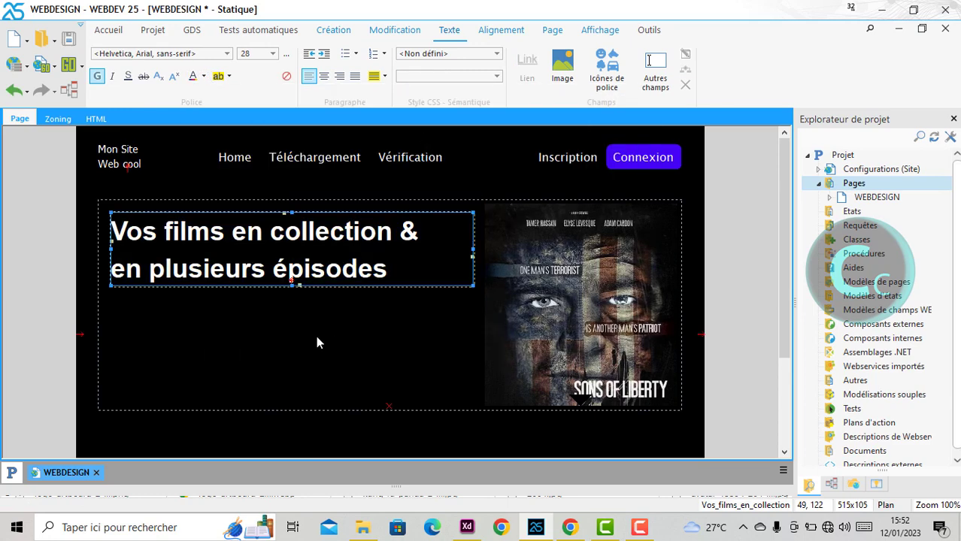
Step: View the WEBDESIGN page in the browser and compare its heading with the Adobe XD mockup
{"action": "left_click", "coordinate": [317, 342]}
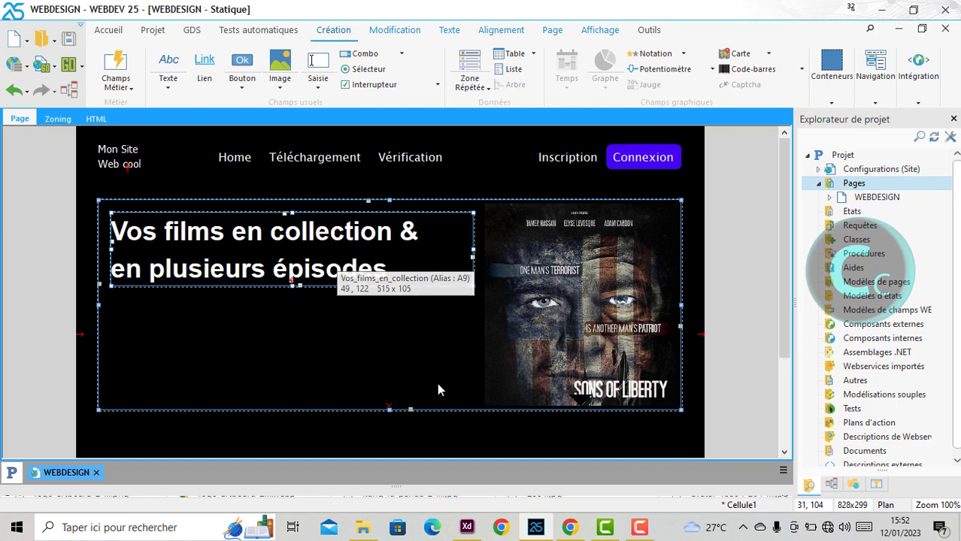
{"action": "left_click", "coordinate": [571, 529]}
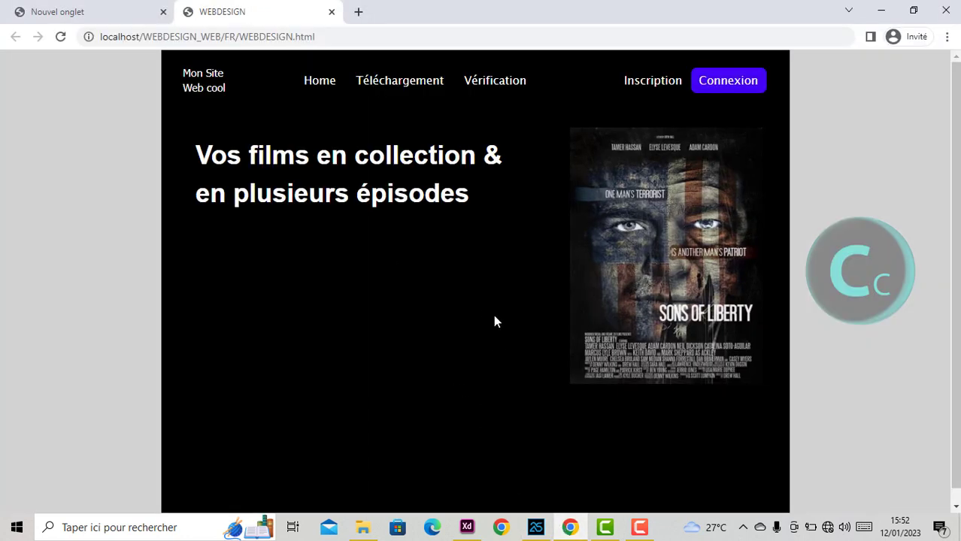
{"action": "left_click", "coordinate": [467, 527]}
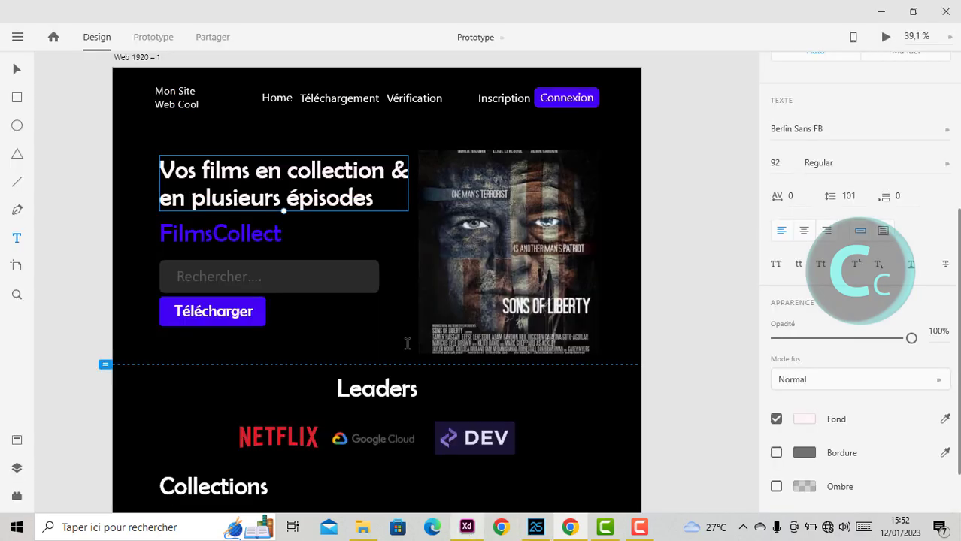
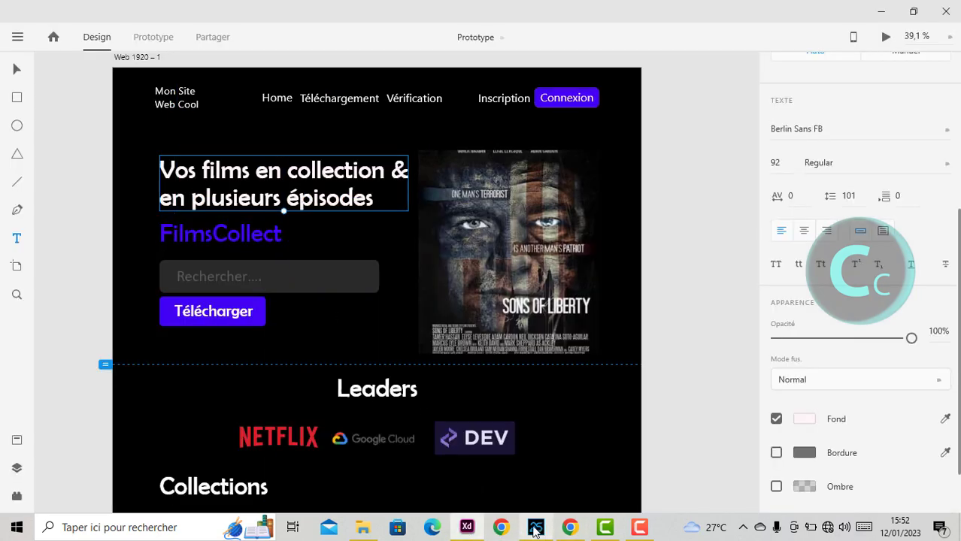
Step: Return to WEBDEV and place a second text field, 150 x 30, directly below the heading in the hero cell
{"action": "left_click", "coordinate": [536, 527]}
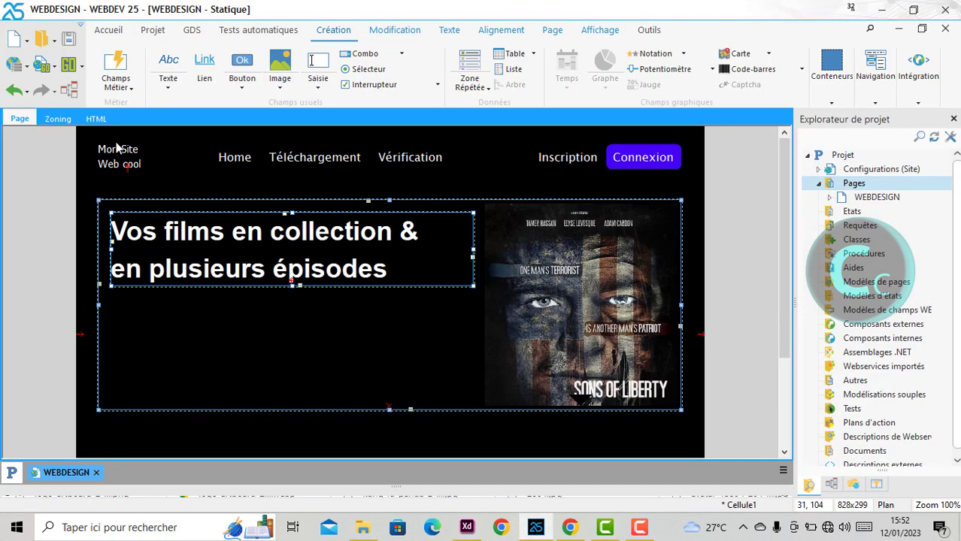
{"action": "left_click", "coordinate": [169, 67]}
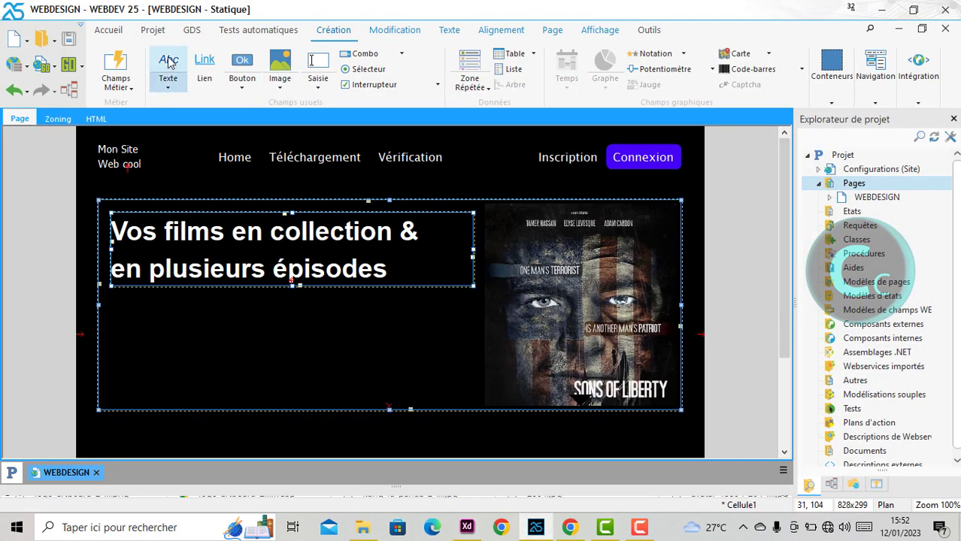
{"action": "left_click", "coordinate": [165, 306]}
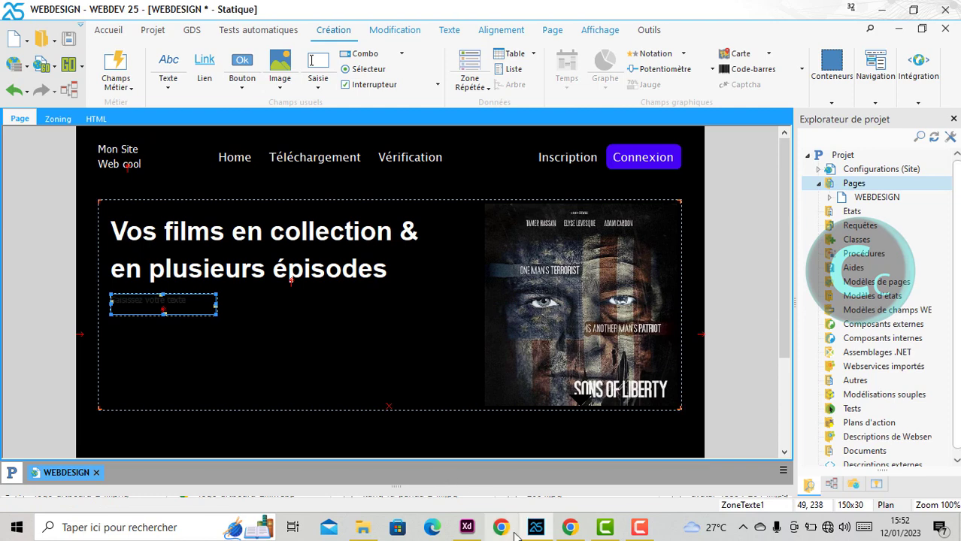
Step: Copy the "FilmsCollect" text from the Adobe XD mockup
{"action": "left_click", "coordinate": [467, 528]}
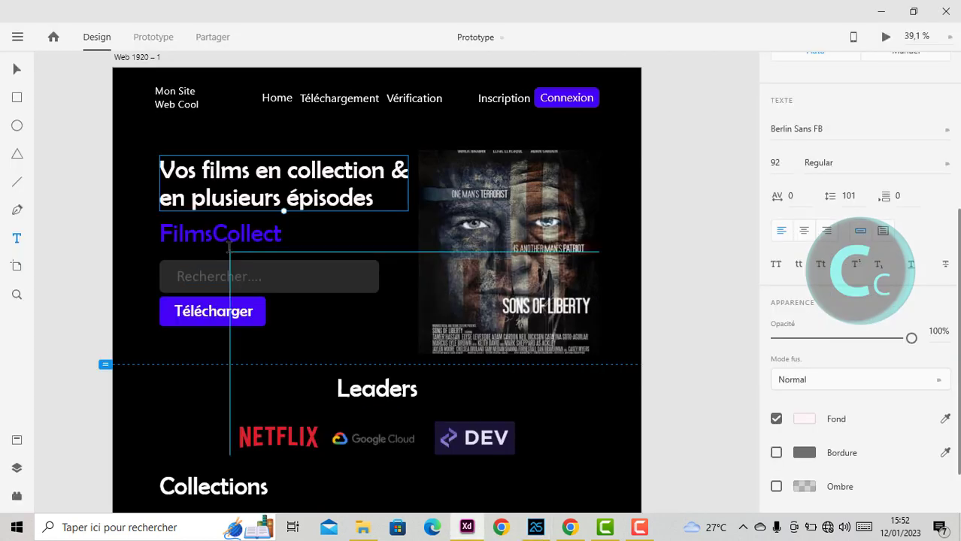
{"action": "double_click", "coordinate": [228, 239]}
{"action": "key", "text": "ctrl+c"}
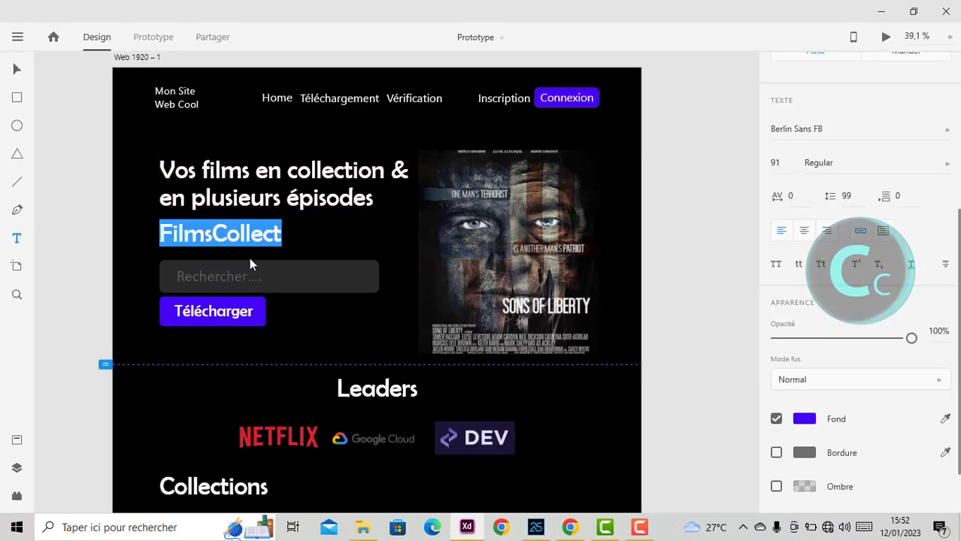
{"action": "key", "text": "Escape"}
Step: Back in WEBDEV, paste "FilmsCollect" as the caption of the text field below the heading
{"action": "left_click", "coordinate": [536, 528]}
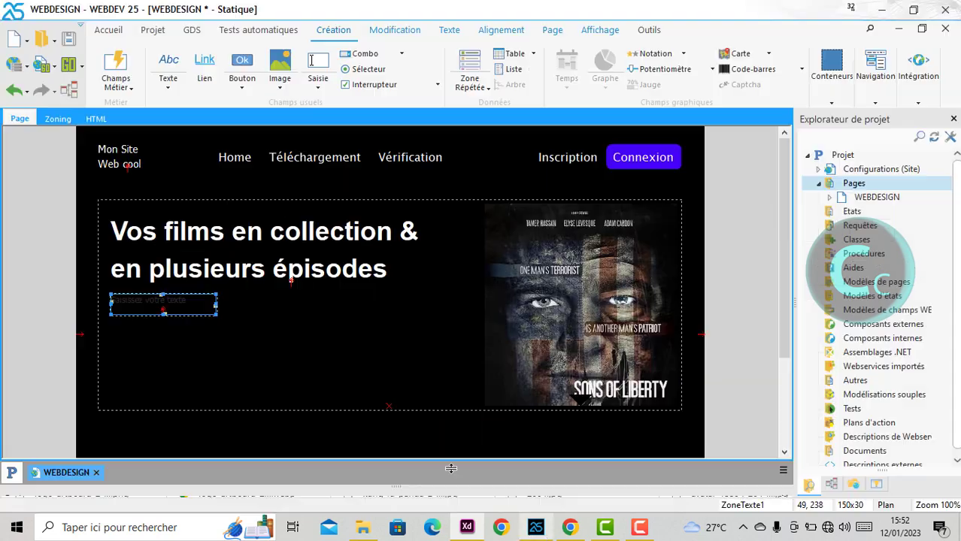
{"action": "right_click", "coordinate": [173, 307]}
{"action": "left_click", "coordinate": [216, 165]}
{"action": "key", "text": "ctrl+v"}
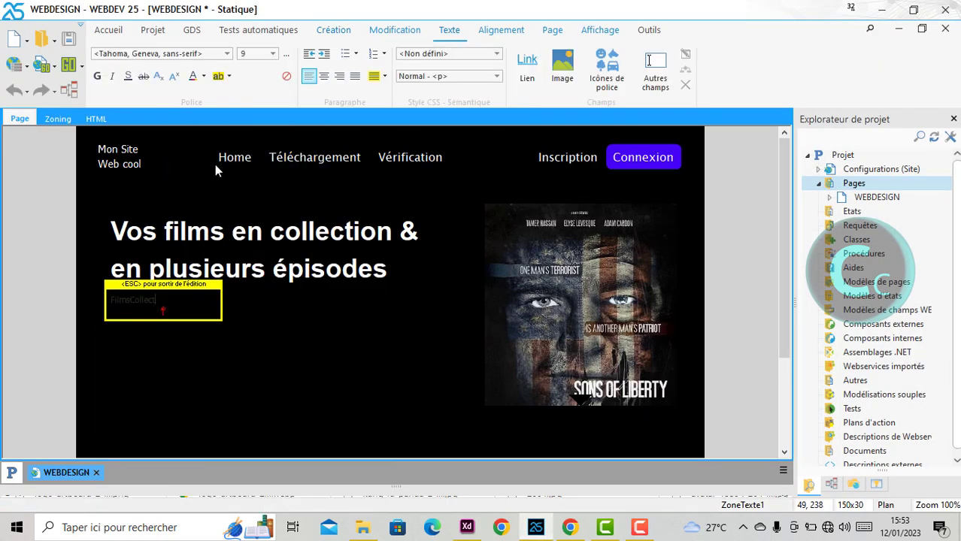
Step: Set the font size of the "FilmsCollect" caption below the heading to 24 pt
{"action": "left_click", "coordinate": [238, 341]}
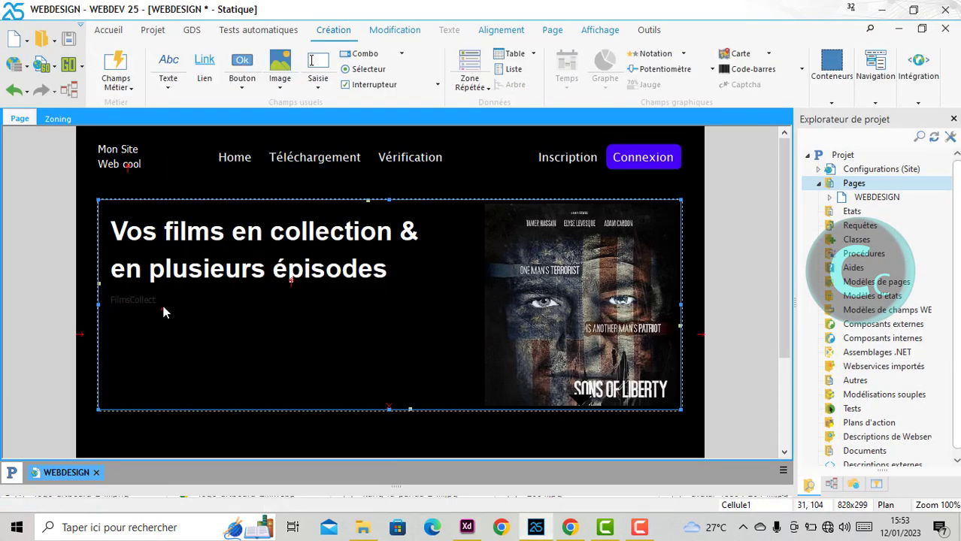
{"action": "left_click", "coordinate": [161, 304]}
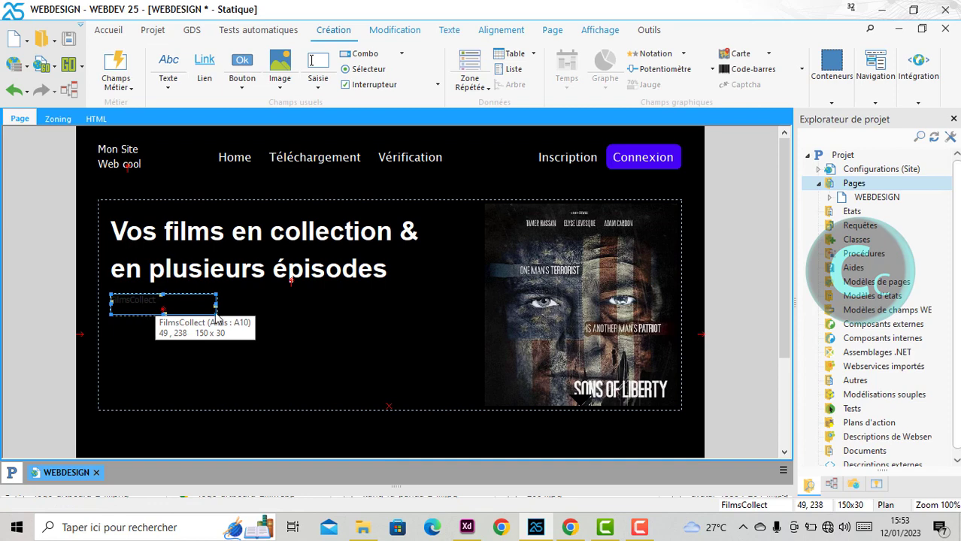
{"action": "right_click", "coordinate": [157, 307]}
{"action": "left_click", "coordinate": [213, 167]}
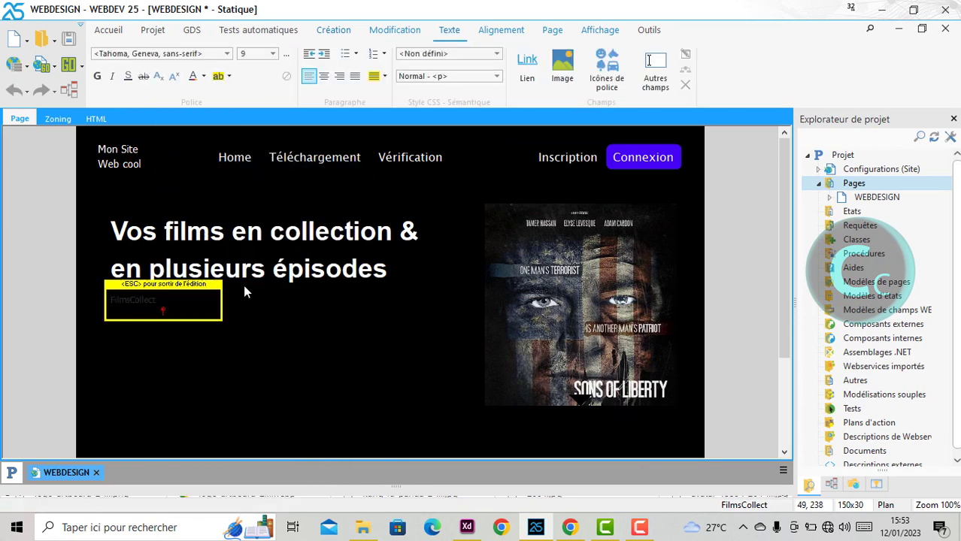
{"action": "key", "text": "ctrl+a"}
{"action": "left_click", "coordinate": [272, 53]}
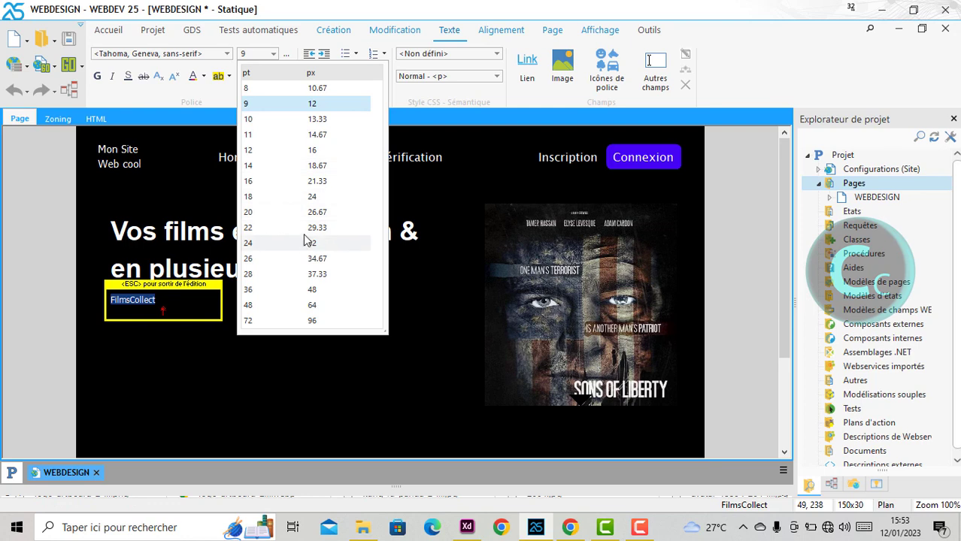
{"action": "left_click", "coordinate": [304, 232]}
{"action": "left_click", "coordinate": [272, 54]}
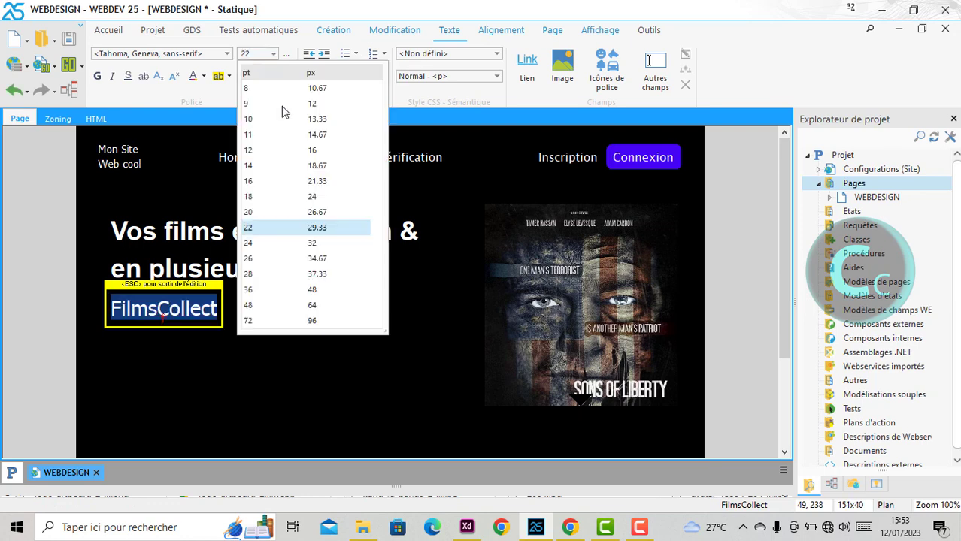
{"action": "left_click", "coordinate": [302, 240]}
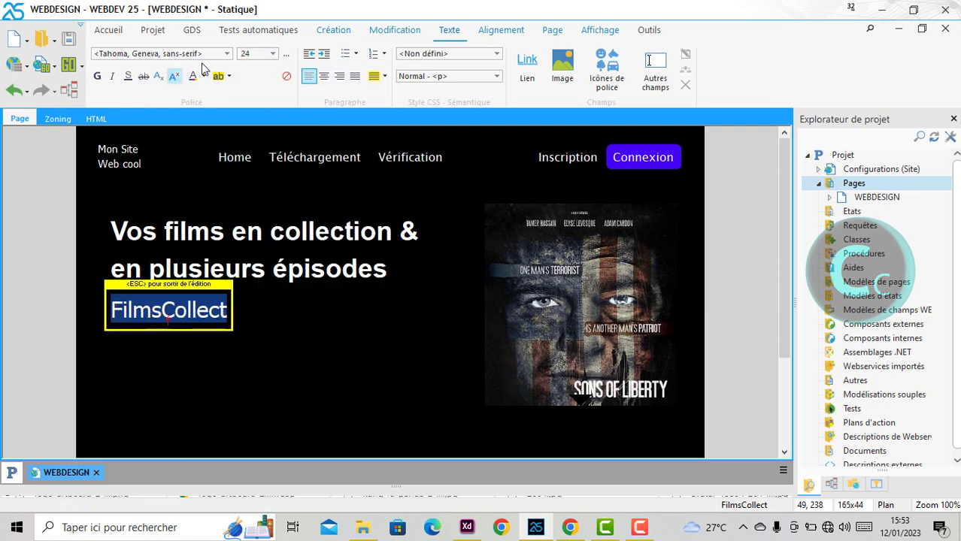
{"action": "left_click", "coordinate": [250, 342]}
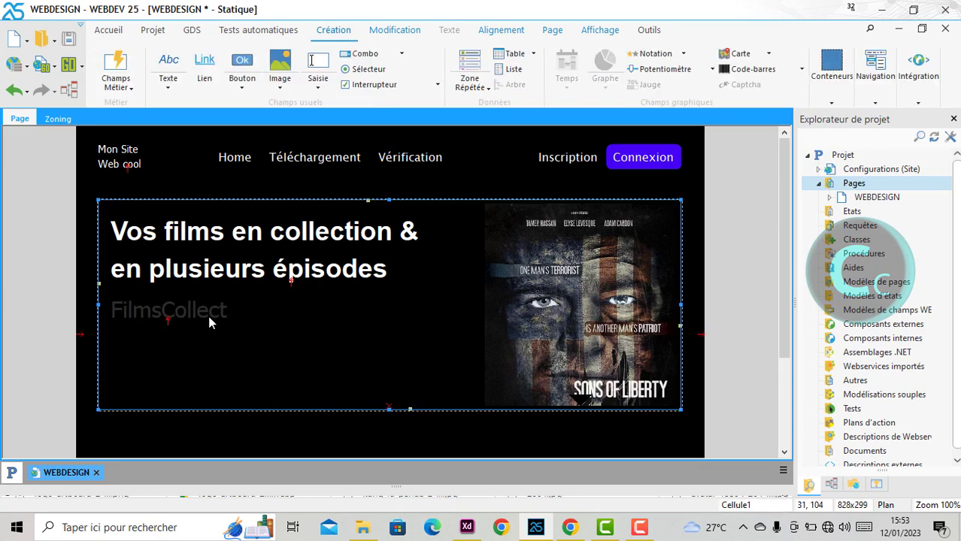
Step: Resize the FilmsCollect text field to 174 x 44 so it fits its caption
{"action": "left_click", "coordinate": [228, 316]}
{"action": "left_click_drag", "start_coordinate": [227, 310], "coordinate": [263, 310]}
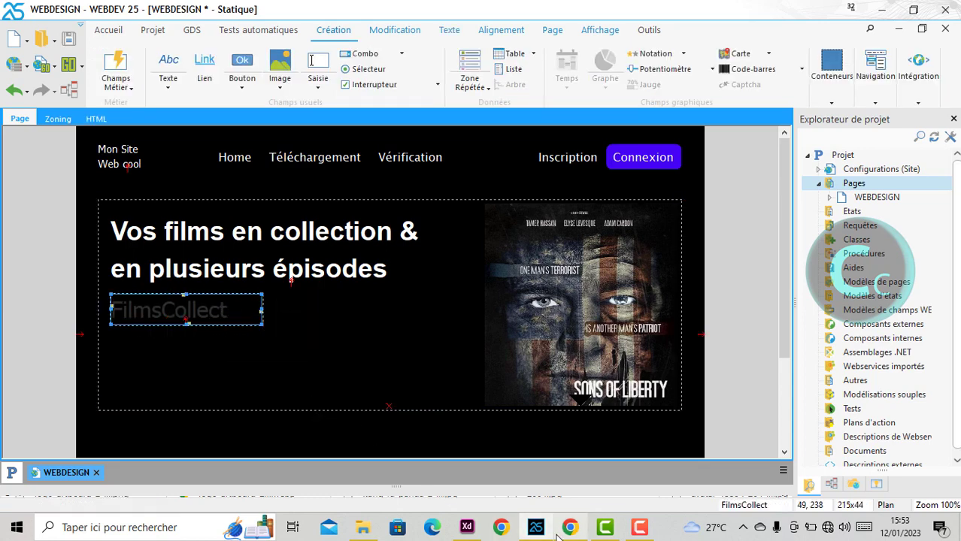
{"action": "left_click", "coordinate": [467, 527]}
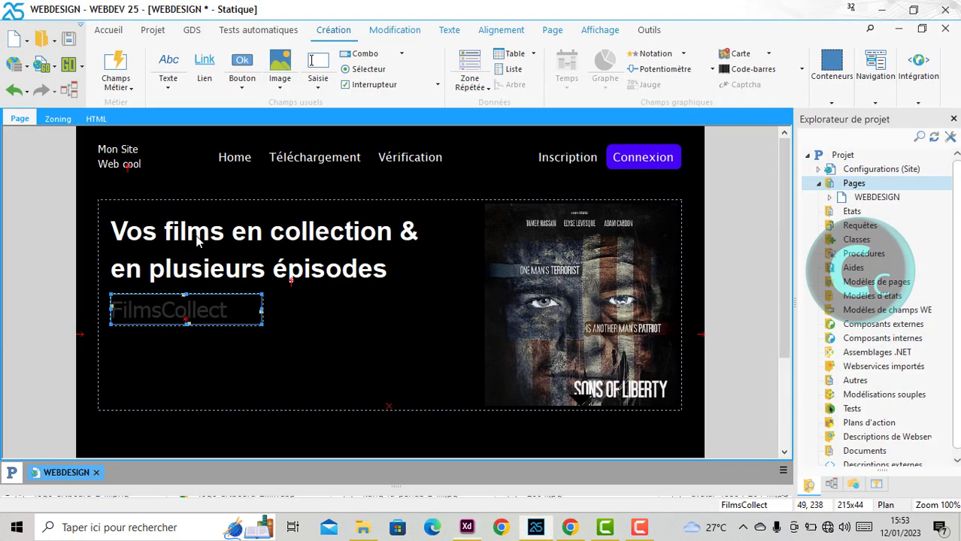
{"action": "left_click", "coordinate": [536, 528]}
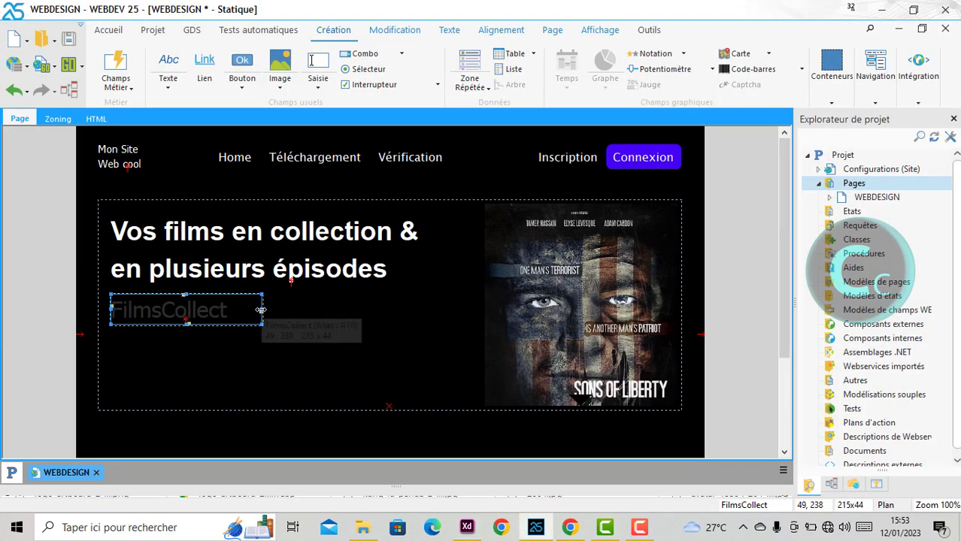
{"action": "left_click_drag", "start_coordinate": [261, 310], "coordinate": [231, 310]}
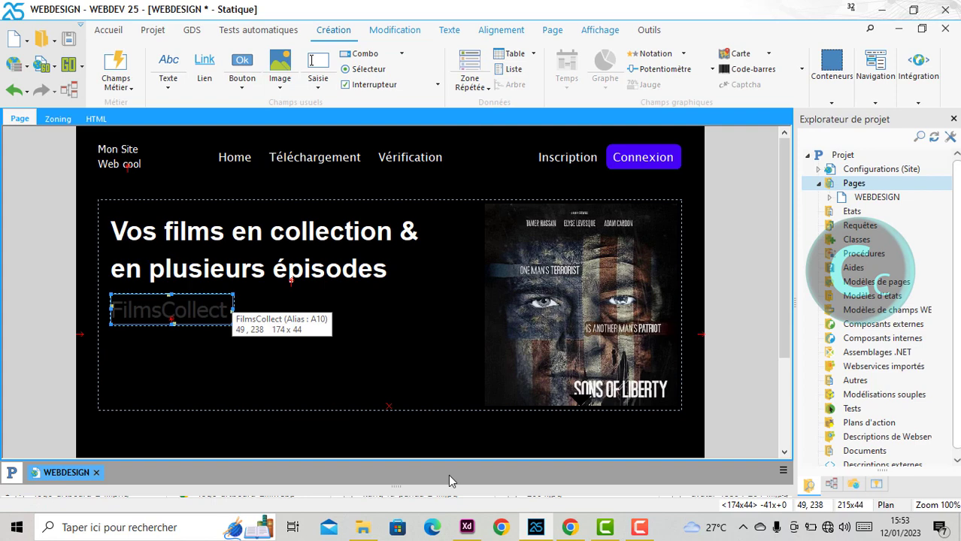
Step: Copy the hex fill colour 4304F3 of the "FilmsCollect" text from the Adobe XD mockup and return to WEBDEV
{"action": "left_click", "coordinate": [467, 527]}
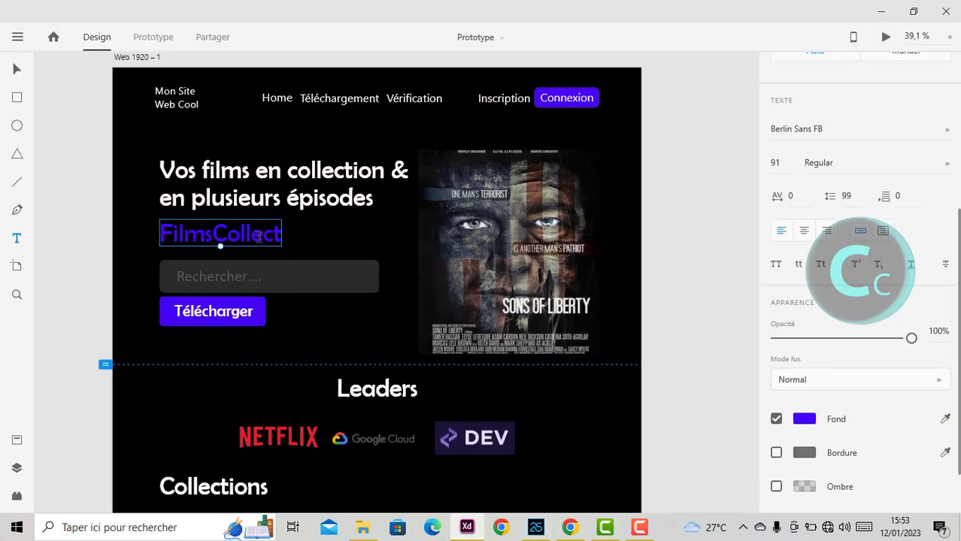
{"action": "double_click", "coordinate": [223, 241]}
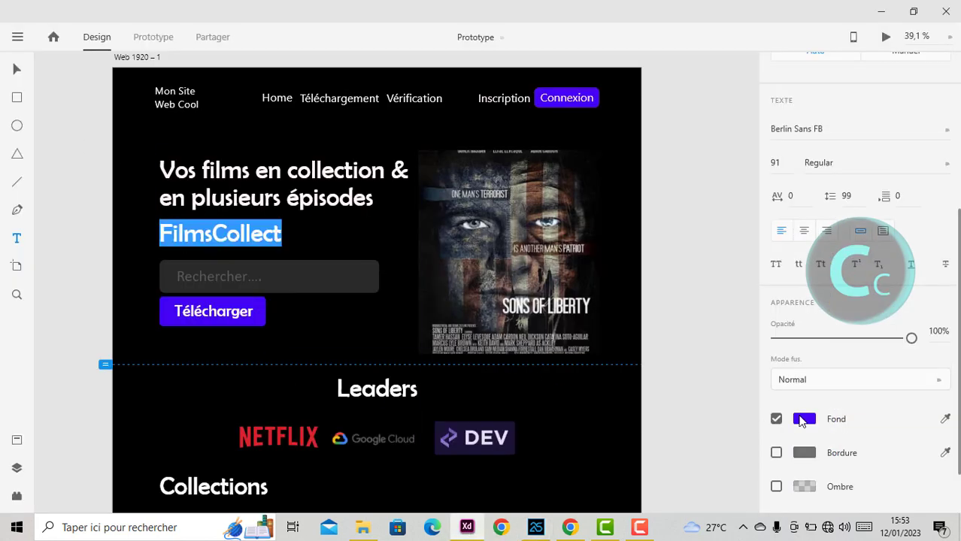
{"action": "left_click", "coordinate": [801, 422]}
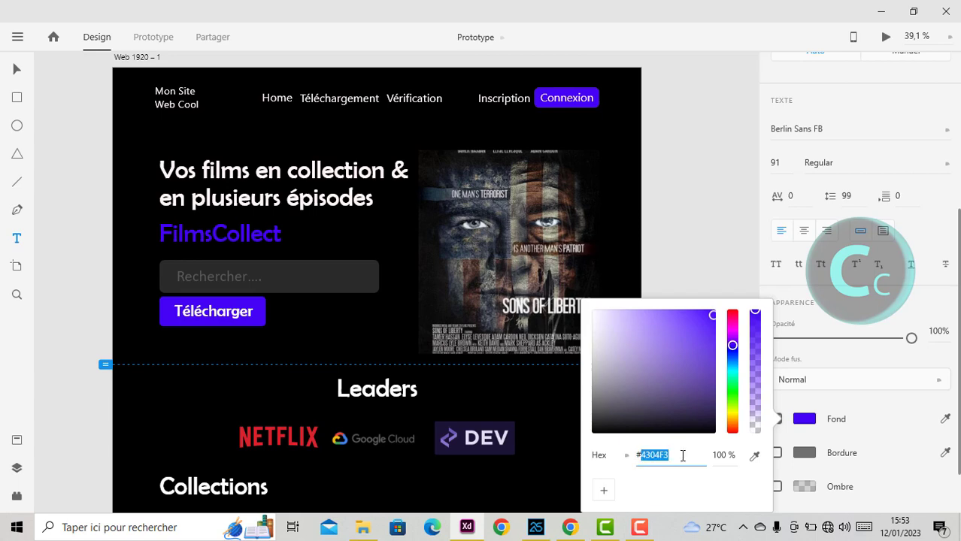
{"action": "key", "text": "Escape"}
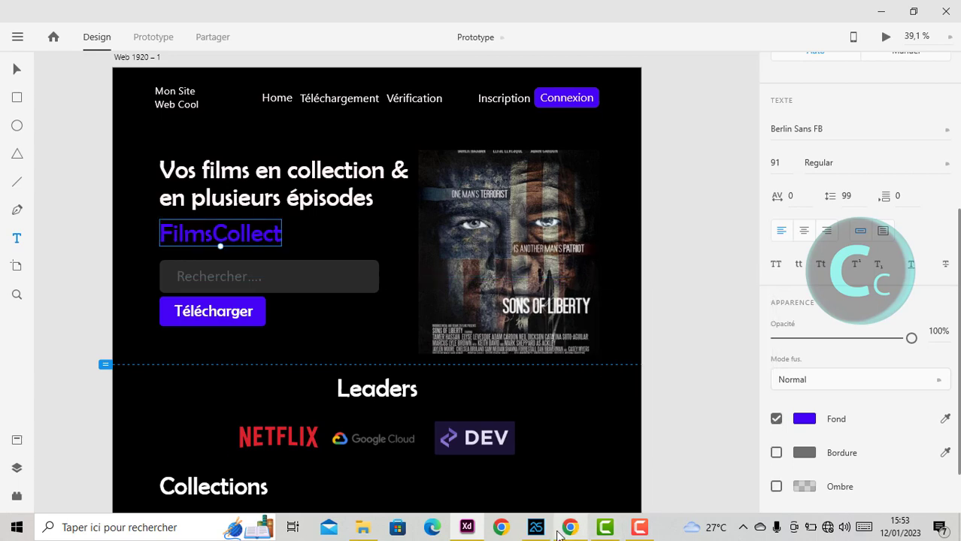
{"action": "left_click", "coordinate": [535, 527]}
{"action": "right_click", "coordinate": [179, 311]}
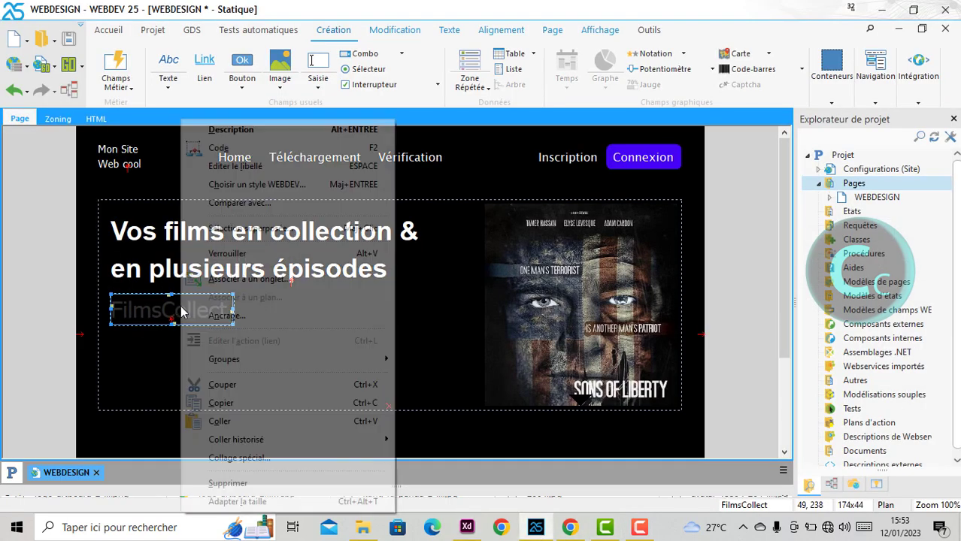
{"action": "left_click", "coordinate": [259, 137]}
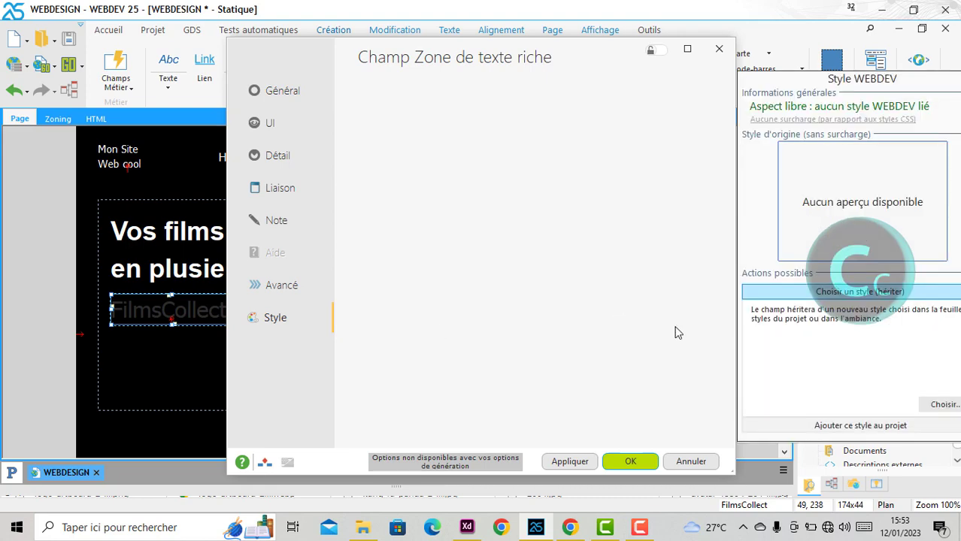
{"action": "left_click", "coordinate": [689, 462]}
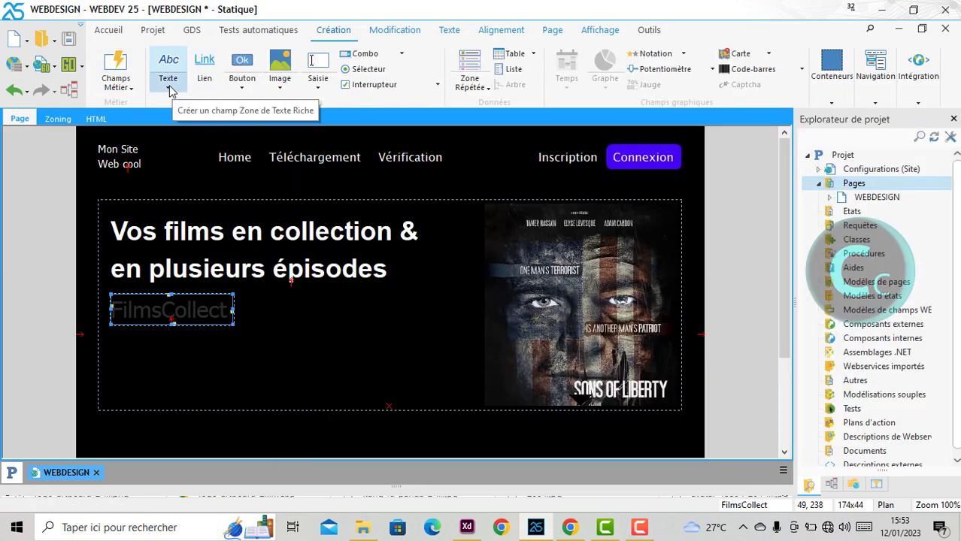
Step: Set the text colour of the whole "FilmsCollect" caption to the custom hex value #4304F3
{"action": "right_click", "coordinate": [185, 316]}
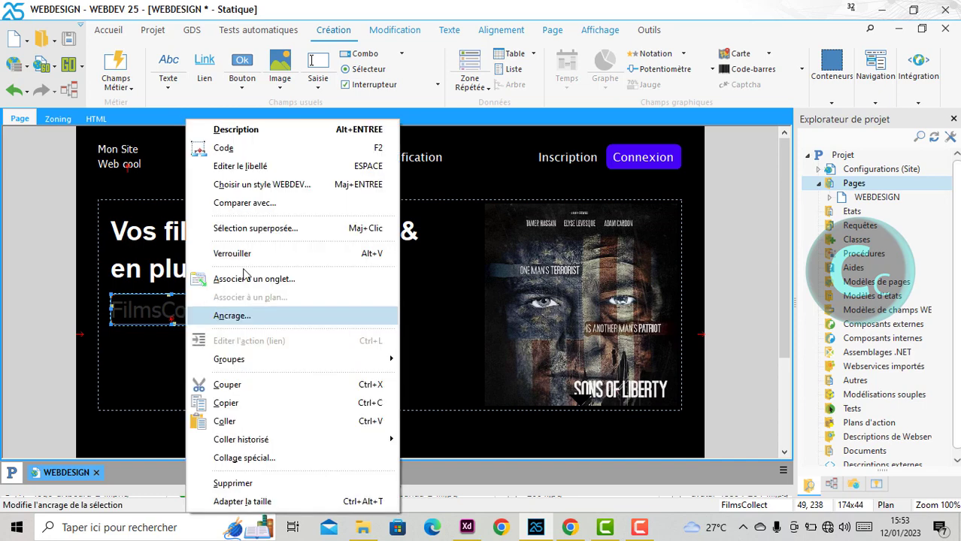
{"action": "left_click", "coordinate": [240, 166]}
{"action": "double_click", "coordinate": [181, 306]}
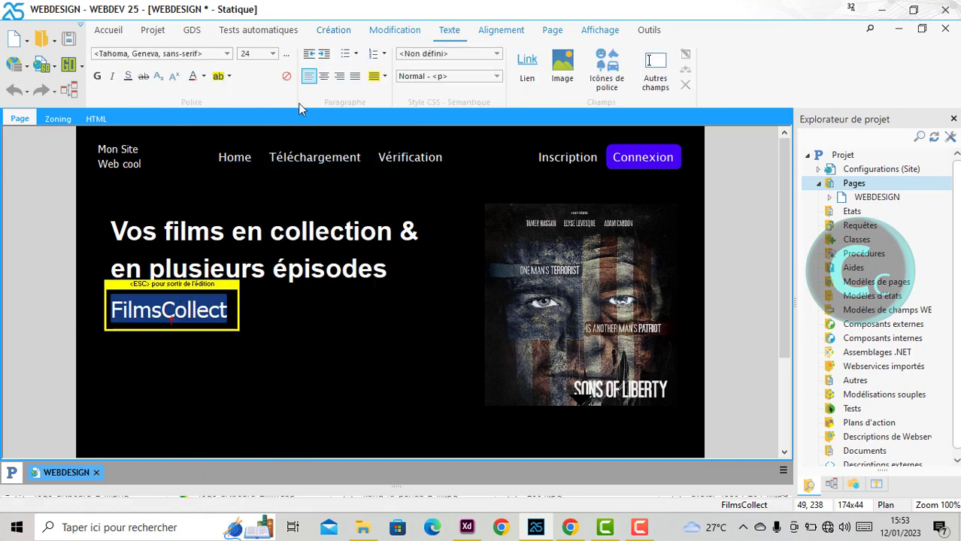
{"action": "left_click", "coordinate": [203, 76]}
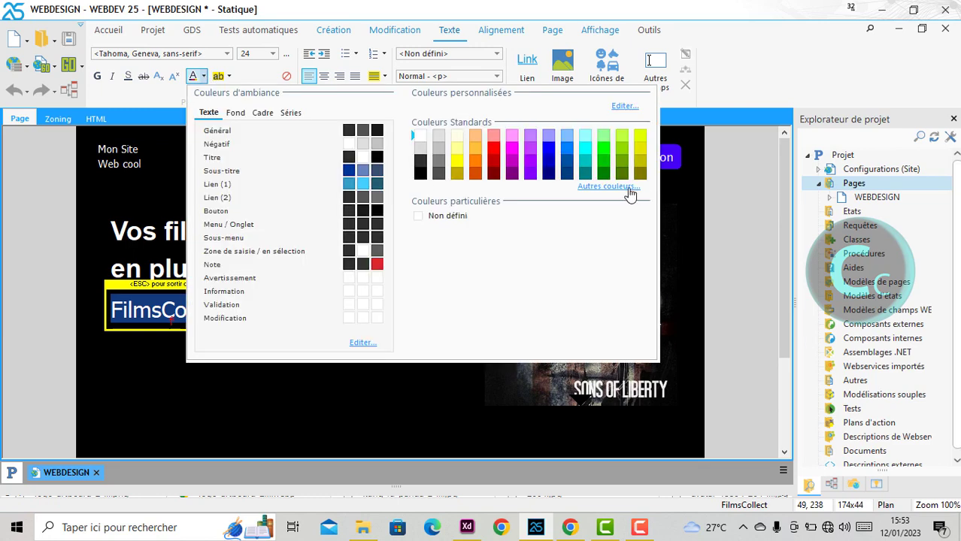
{"action": "left_click", "coordinate": [631, 189]}
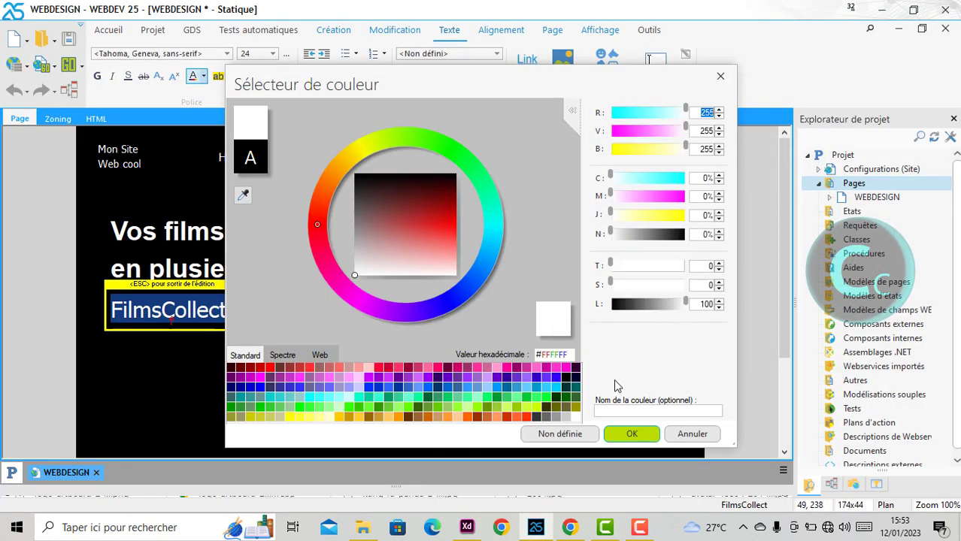
{"action": "double_click", "coordinate": [555, 355]}
{"action": "type", "text": "4304F3"}
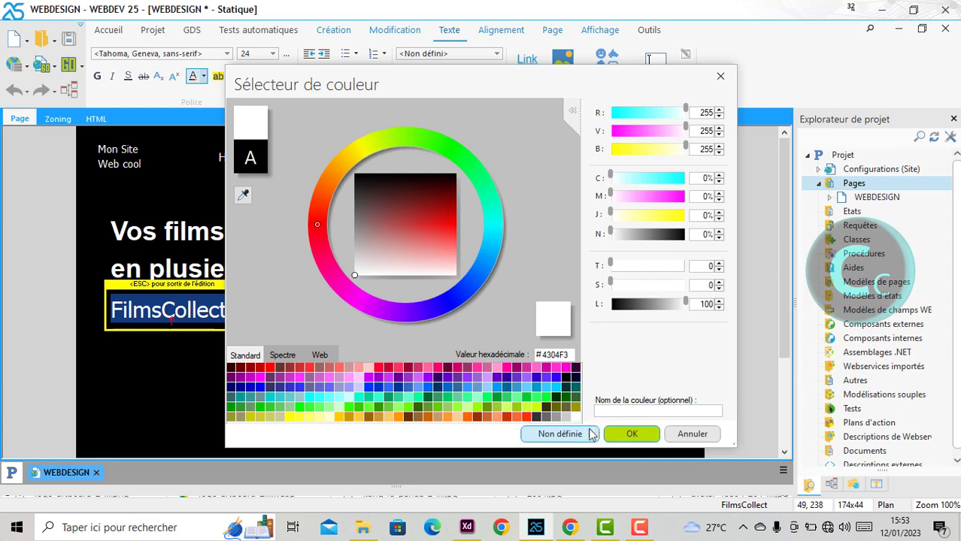
{"action": "left_click", "coordinate": [631, 434]}
{"action": "key", "text": "Escape"}
{"action": "left_click", "coordinate": [255, 341]}
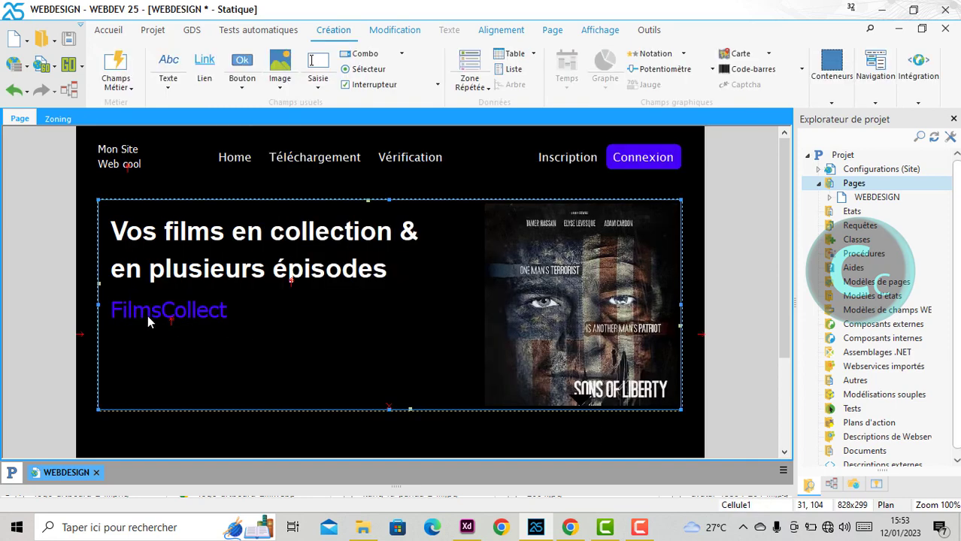
Step: Check the WEBDESIGN page in the browser against the Adobe XD mockup and return to WEBDEV
{"action": "left_click", "coordinate": [567, 528]}
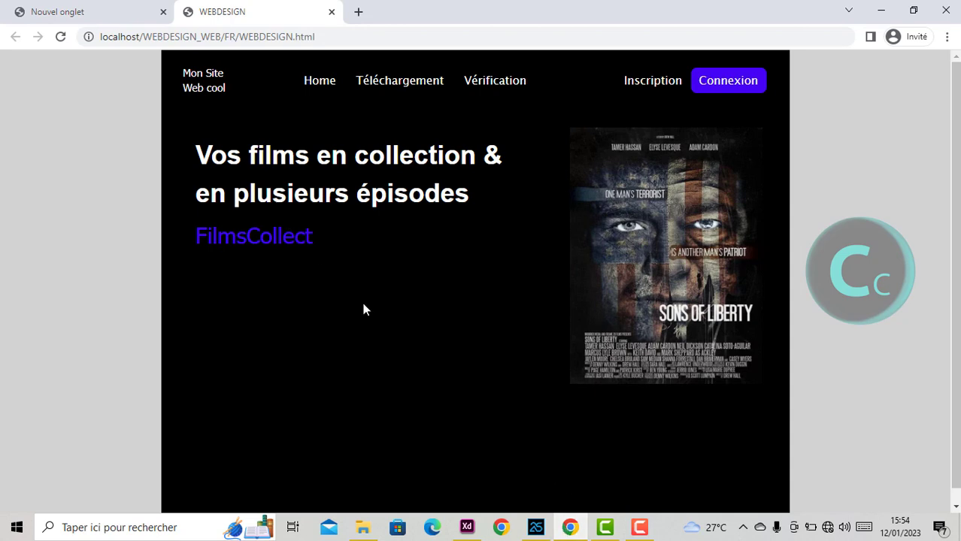
{"action": "left_click", "coordinate": [467, 528]}
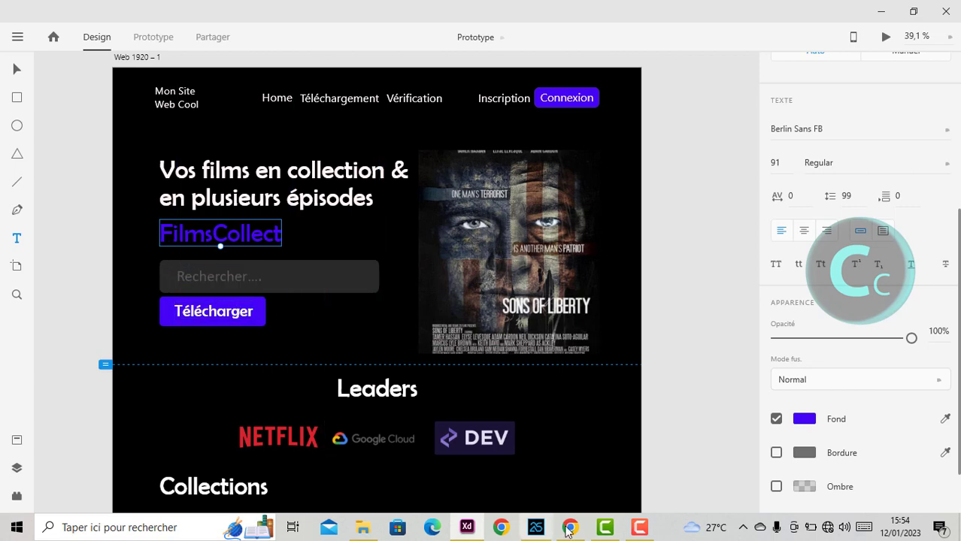
{"action": "left_click", "coordinate": [535, 528]}
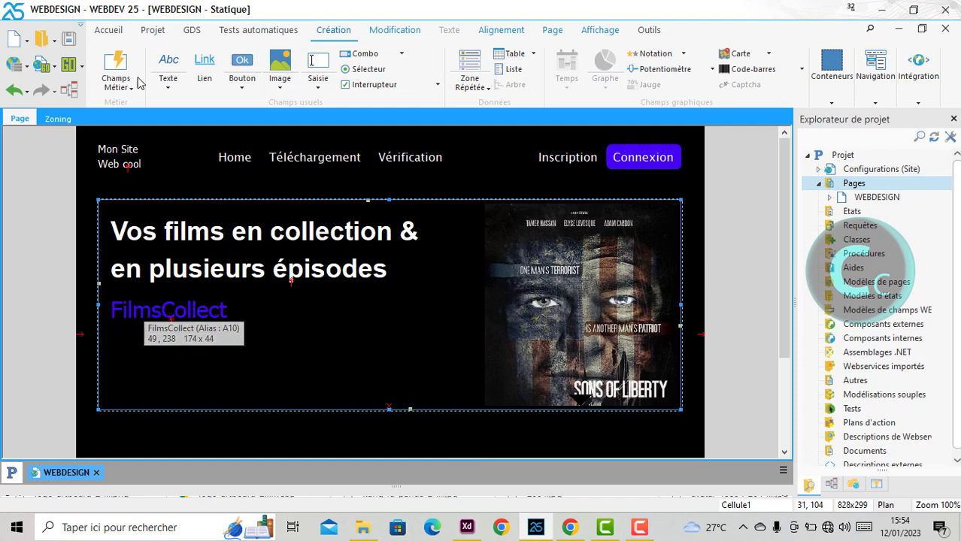
Step: Place an input field directly below the FilmsCollect text in the hero cell and enlarge it to 378 x 39
{"action": "left_click_drag", "start_coordinate": [317, 66], "coordinate": [197, 334]}
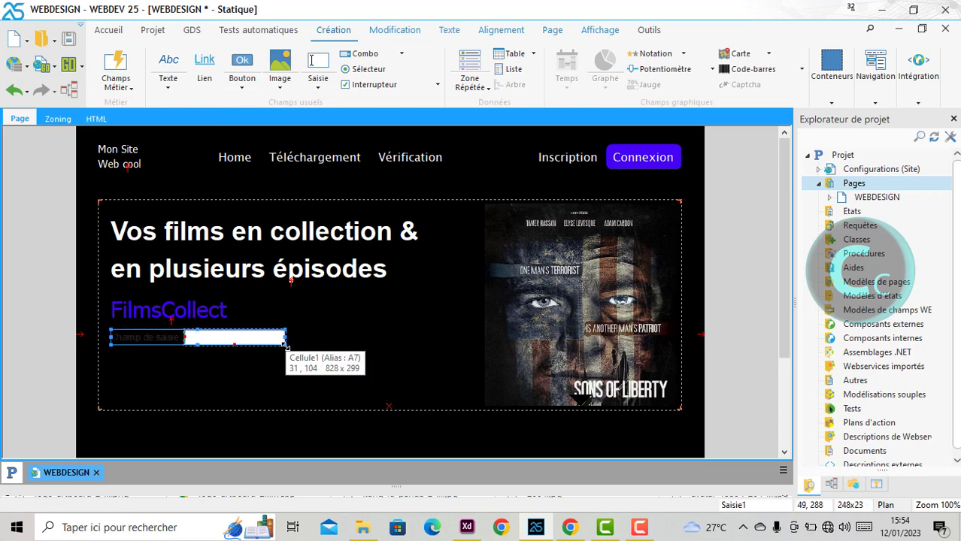
{"action": "right_click", "coordinate": [257, 341]}
{"action": "key", "text": "Escape"}
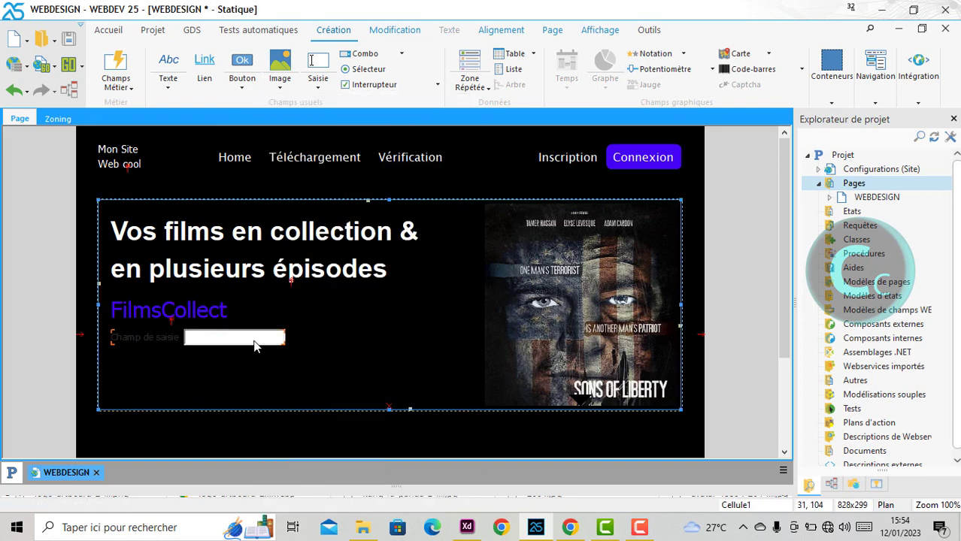
{"action": "left_click", "coordinate": [278, 345]}
{"action": "left_click_drag", "start_coordinate": [285, 346], "coordinate": [377, 355]}
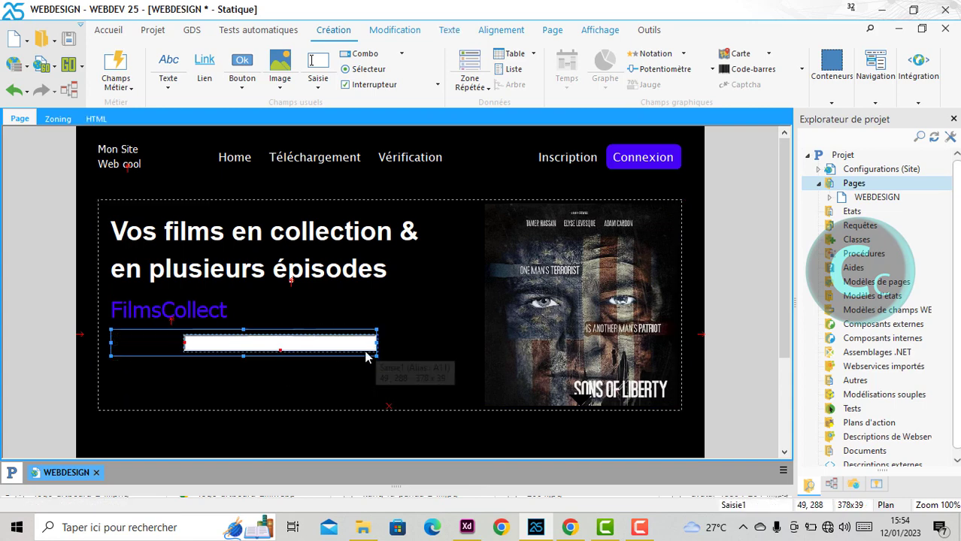
Step: Set the input field's label position to "A la place du texte d'indication" in its style description and apply it
{"action": "right_click", "coordinate": [275, 356]}
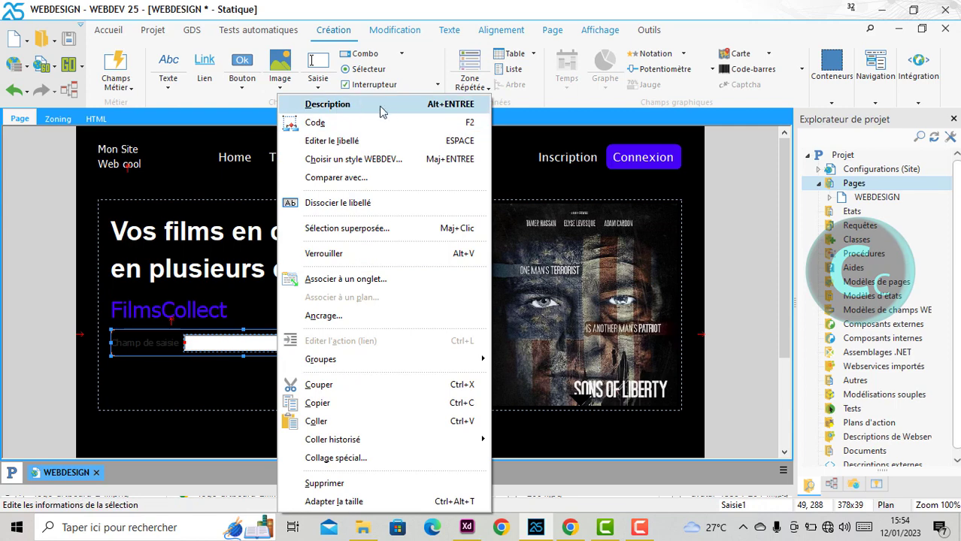
{"action": "left_click", "coordinate": [389, 113]}
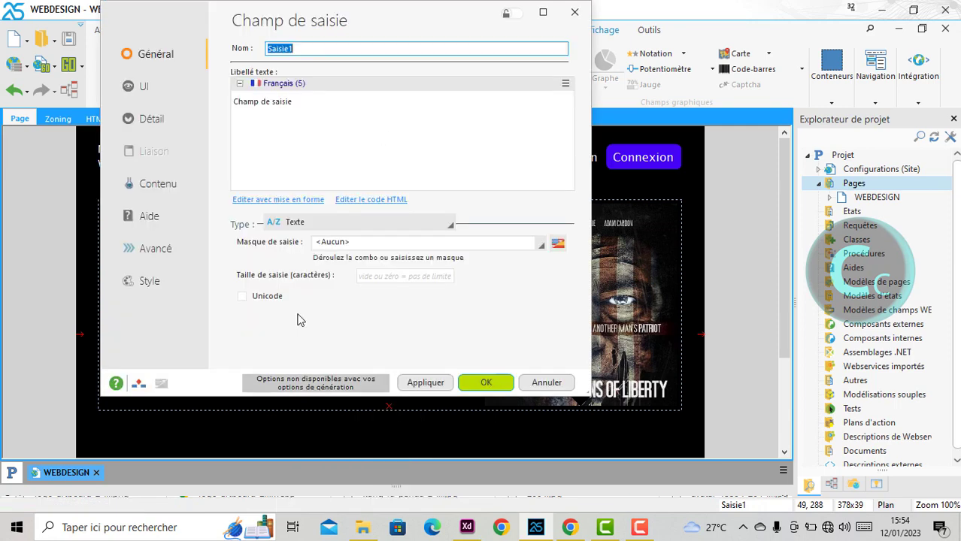
{"action": "left_click", "coordinate": [143, 281]}
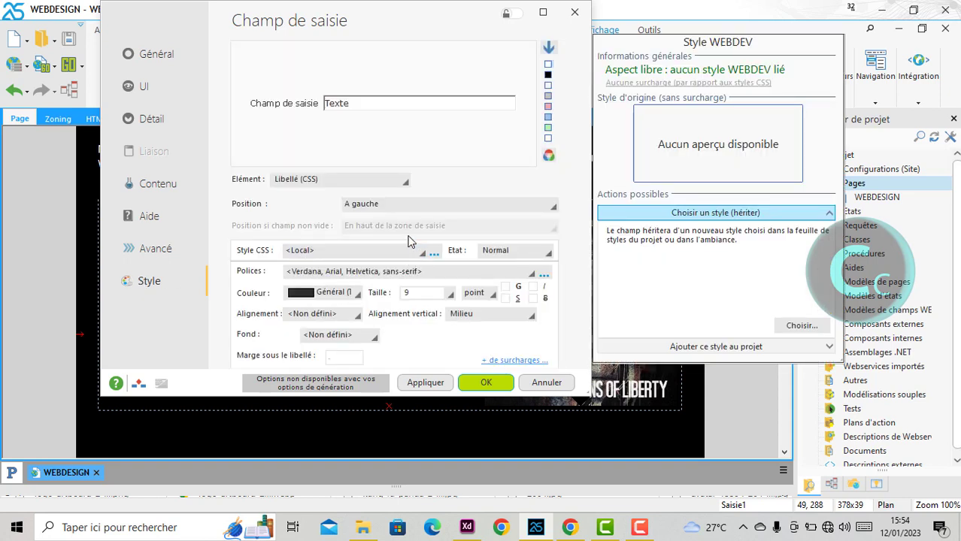
{"action": "left_click", "coordinate": [318, 181]}
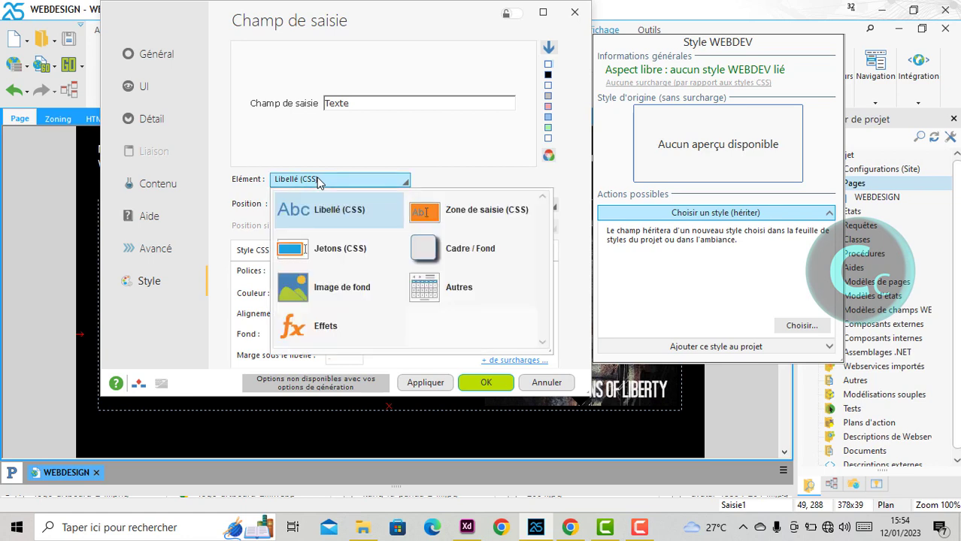
{"action": "left_click", "coordinate": [319, 181]}
{"action": "left_click", "coordinate": [406, 204]}
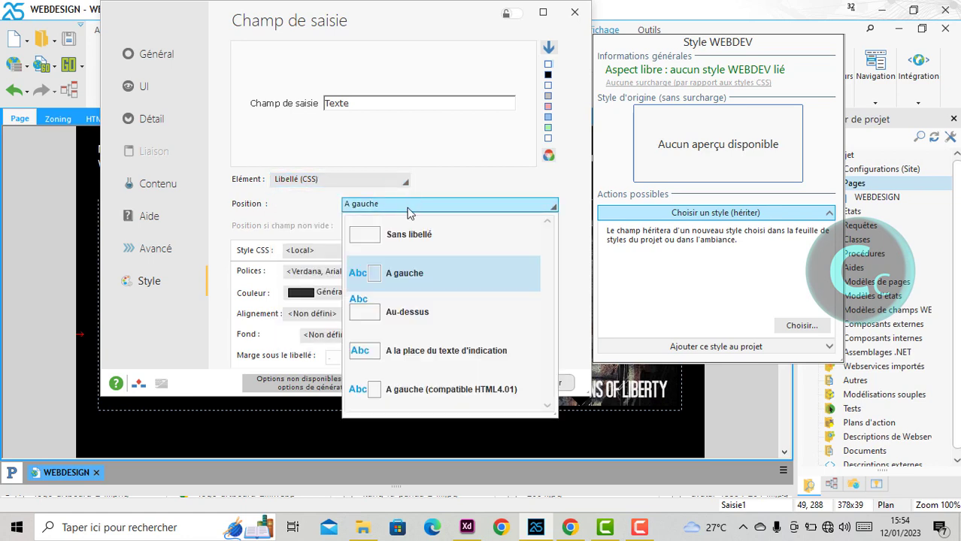
{"action": "left_click", "coordinate": [412, 371]}
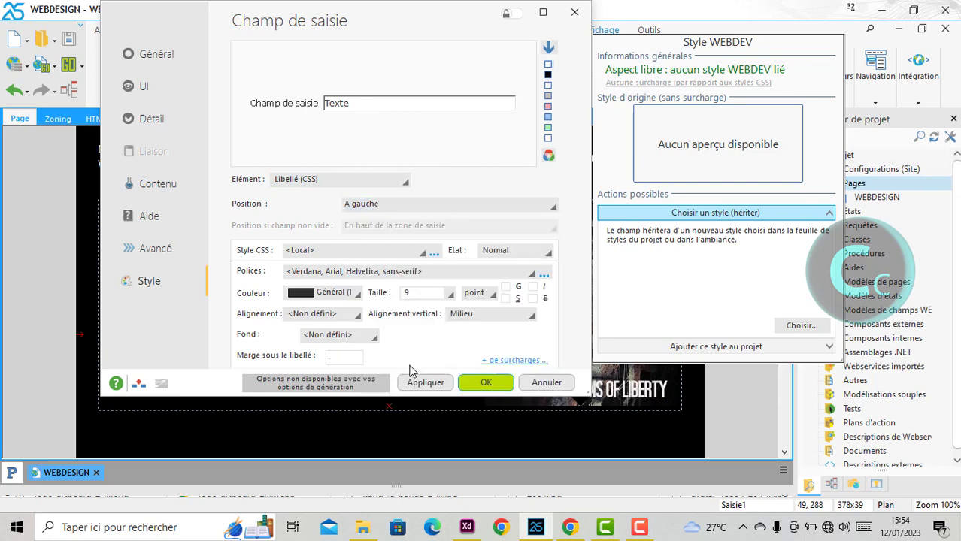
{"action": "left_click", "coordinate": [424, 384]}
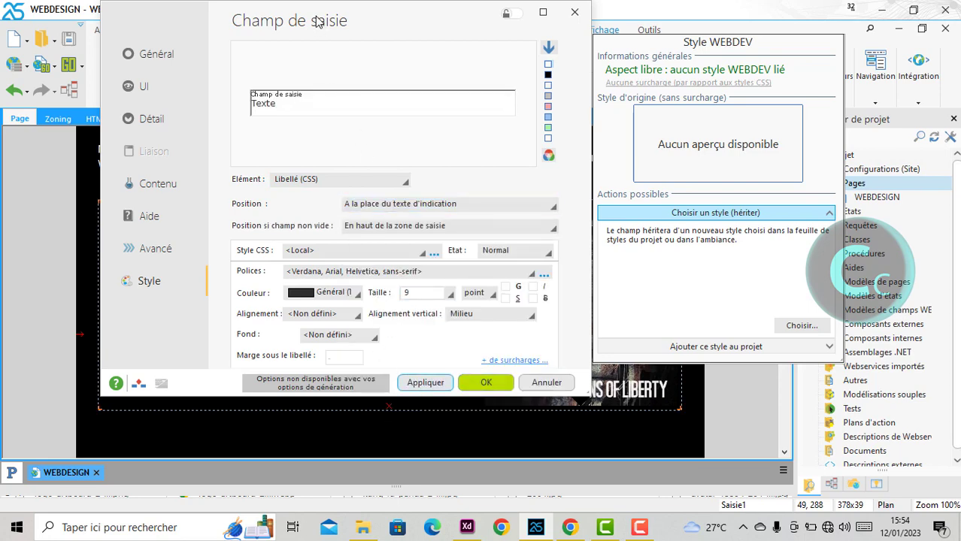
Step: Set the text size of the input field's label to 16 pixels
{"action": "left_click_drag", "start_coordinate": [317, 21], "coordinate": [514, 53]}
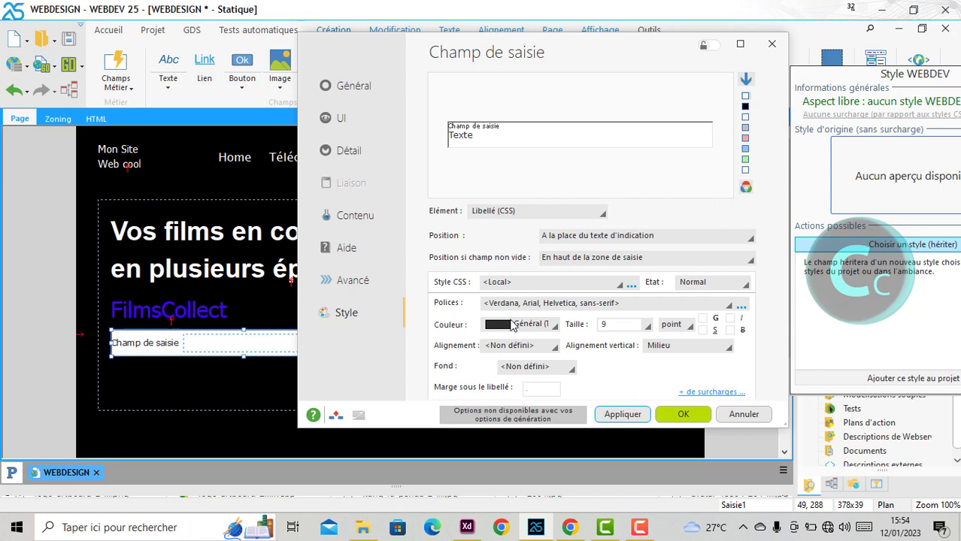
{"action": "left_click", "coordinate": [672, 327]}
{"action": "left_click", "coordinate": [671, 342]}
{"action": "left_click", "coordinate": [632, 325]}
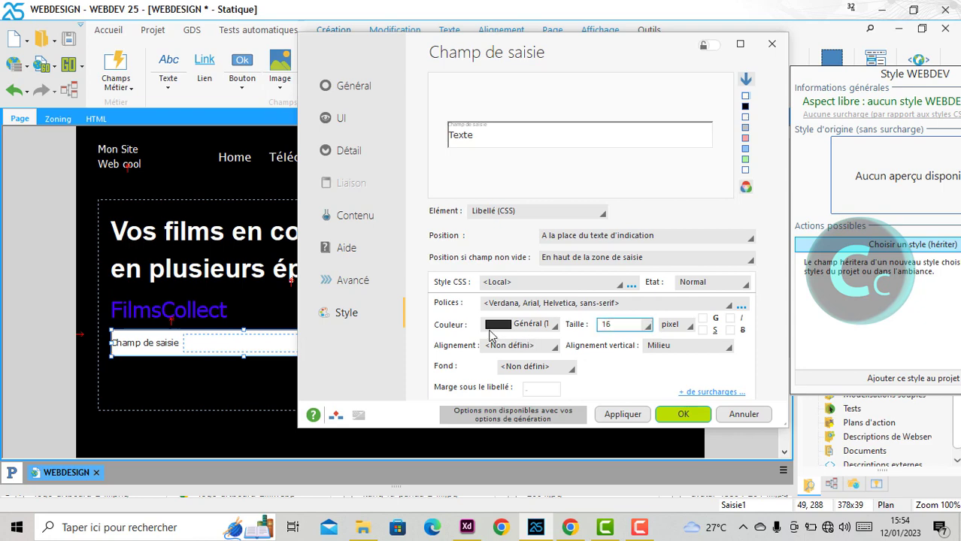
{"action": "left_click", "coordinate": [558, 330]}
{"action": "left_click", "coordinate": [558, 329]}
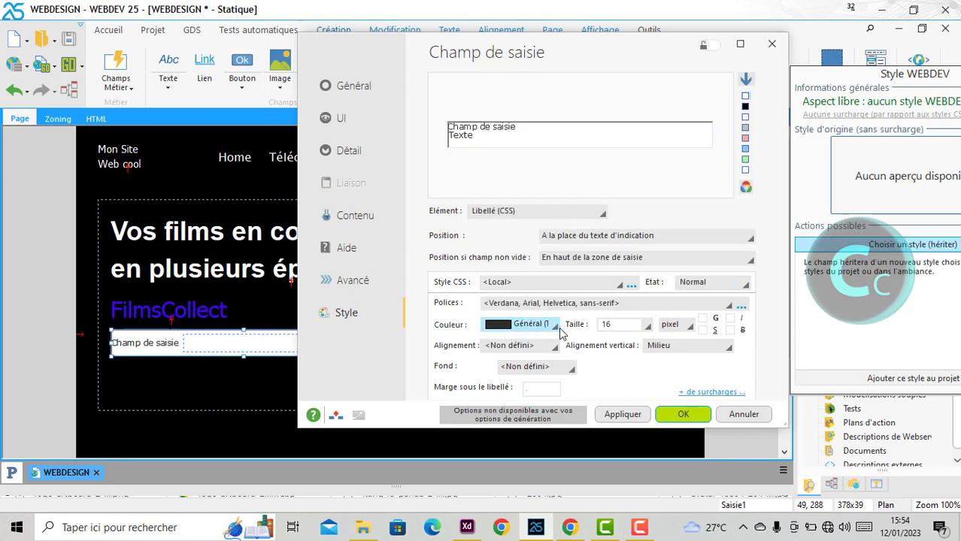
{"action": "left_click", "coordinate": [534, 324]}
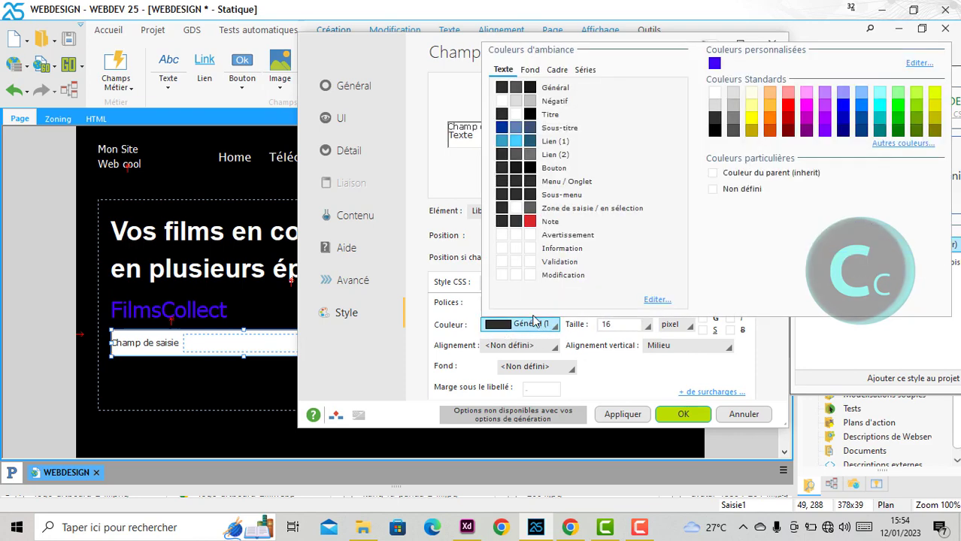
{"action": "left_click", "coordinate": [619, 377]}
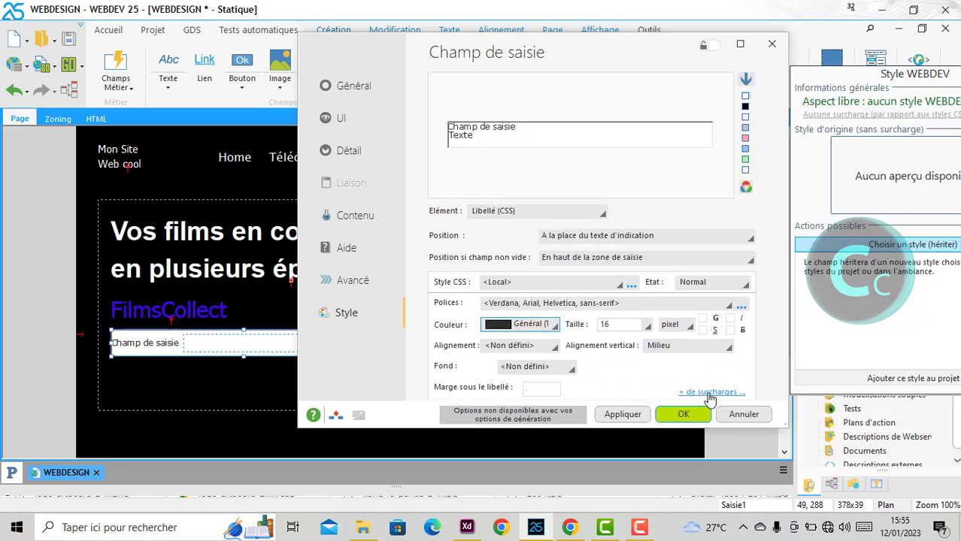
Step: Give the input field's label the dark grey standard background colour #303030 through the style overrides and apply it
{"action": "left_click", "coordinate": [710, 392]}
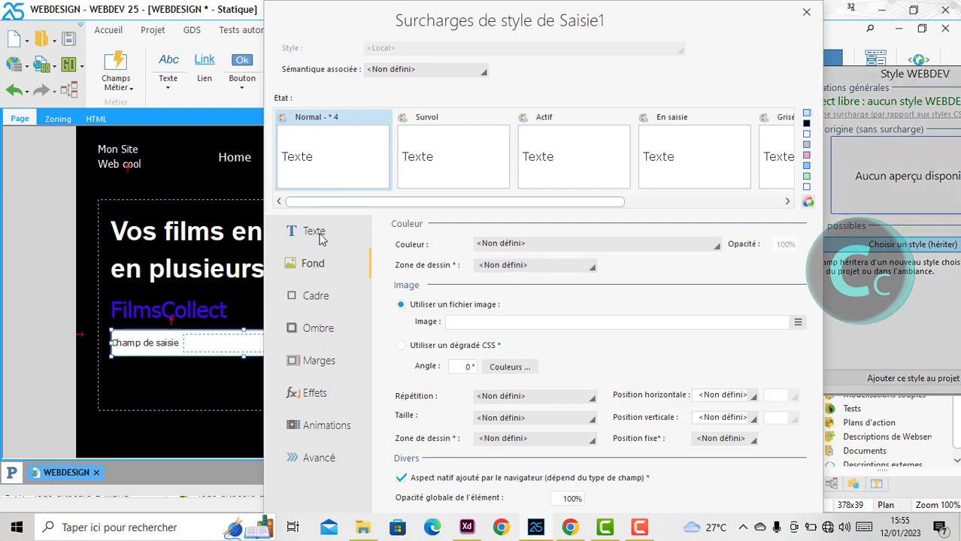
{"action": "left_click", "coordinate": [511, 248]}
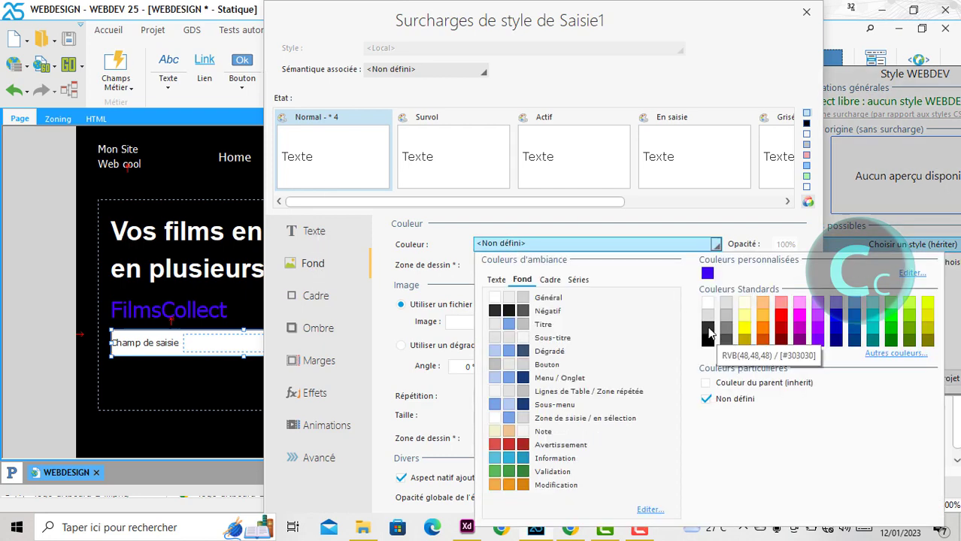
{"action": "left_click", "coordinate": [707, 331]}
{"action": "double_click", "coordinate": [586, 34]}
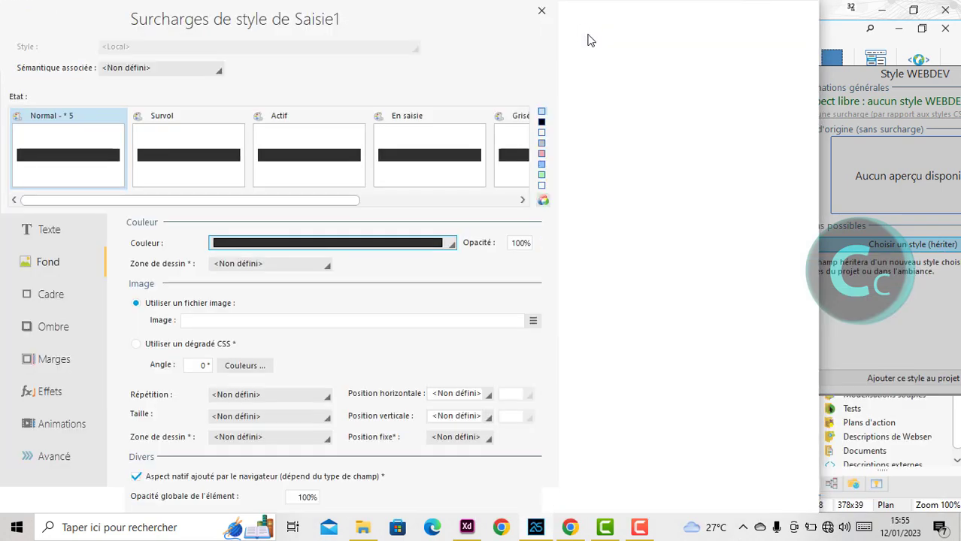
{"action": "left_click", "coordinate": [857, 498]}
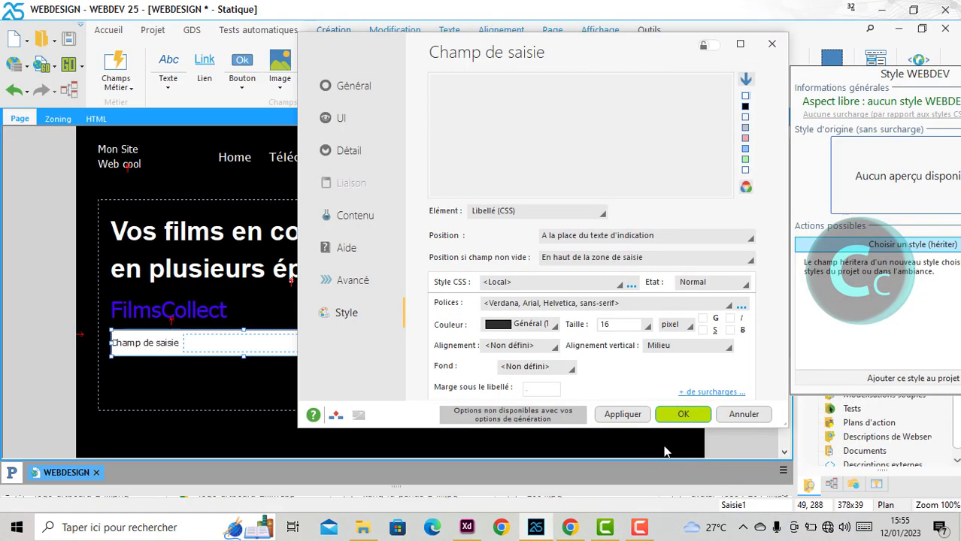
{"action": "left_click", "coordinate": [625, 414]}
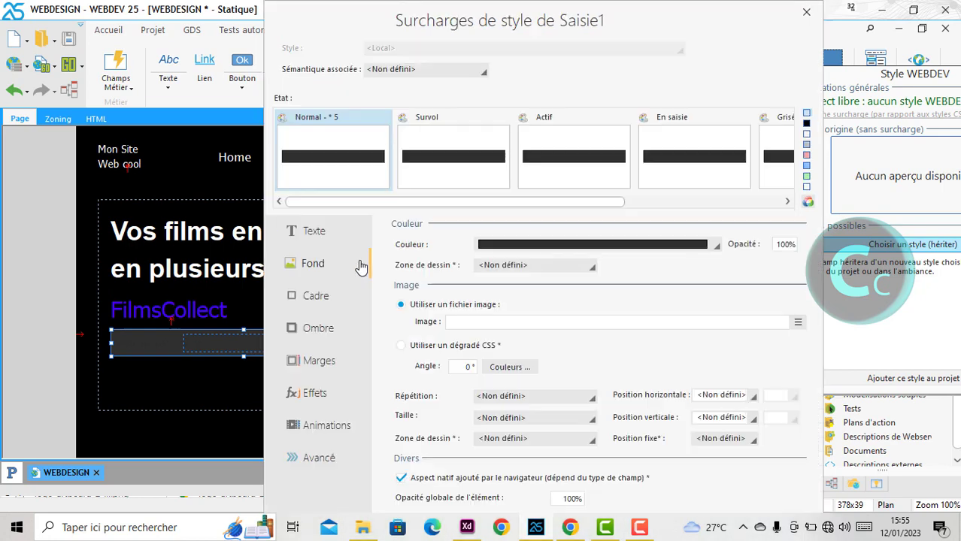
Step: Round the label's border corners by 8 and set all four inner margins to 8 px in the normal state
{"action": "left_click", "coordinate": [315, 359]}
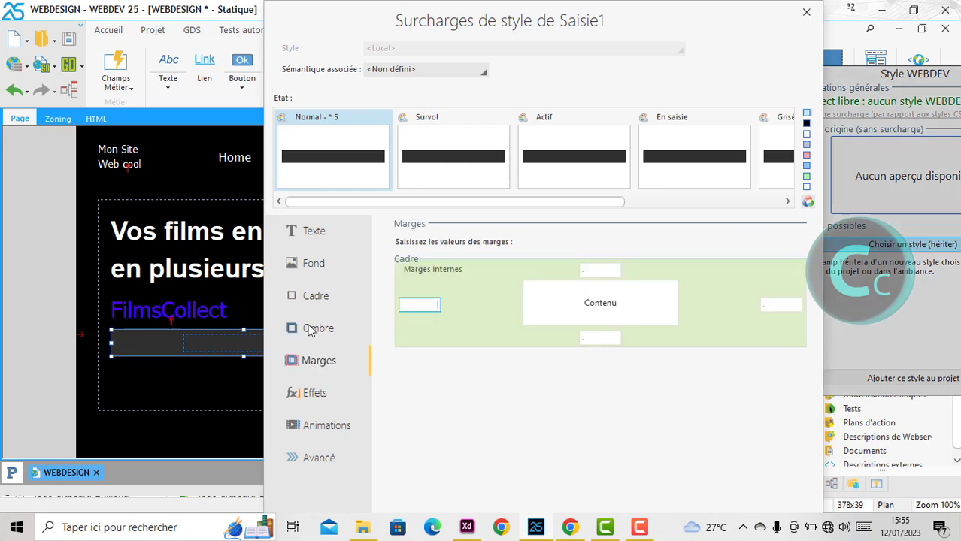
{"action": "left_click", "coordinate": [314, 299]}
{"action": "left_click", "coordinate": [726, 260]}
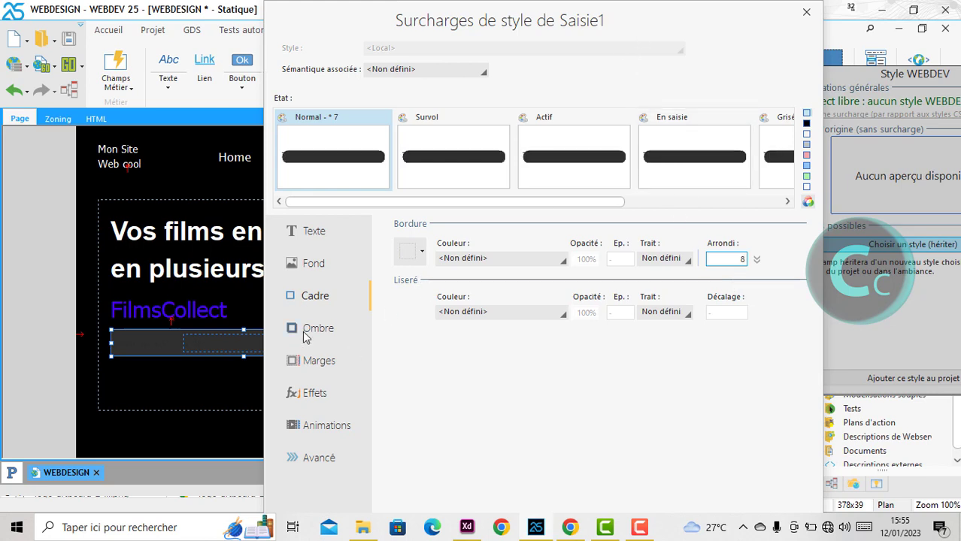
{"action": "left_click", "coordinate": [316, 360]}
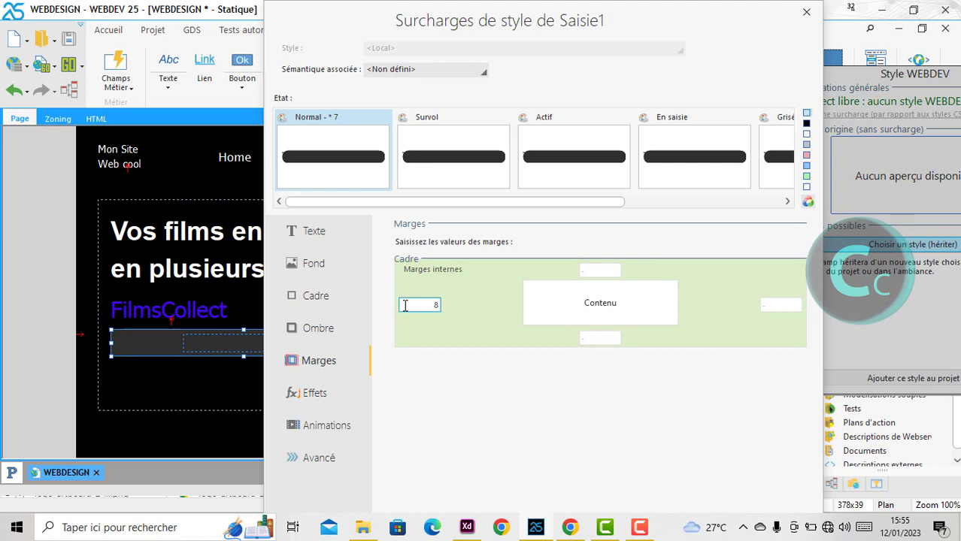
{"action": "key", "text": "Tab"}
{"action": "key", "text": "Tab"}
{"action": "key", "text": "Tab"}
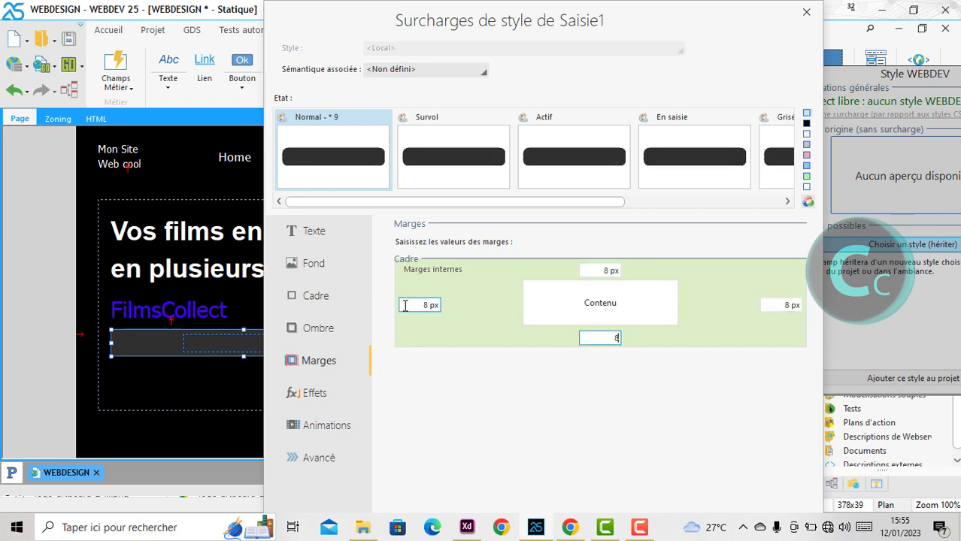
Step: Review the background settings of the "Survol" state, and validate the style overrides and the input field's description
{"action": "left_click", "coordinate": [431, 163]}
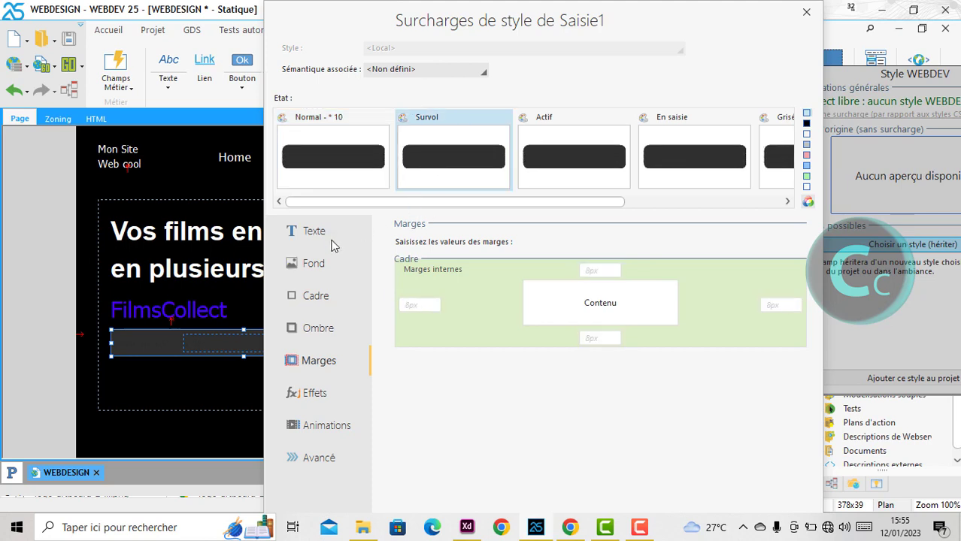
{"action": "left_click", "coordinate": [312, 235]}
{"action": "left_click", "coordinate": [314, 266]}
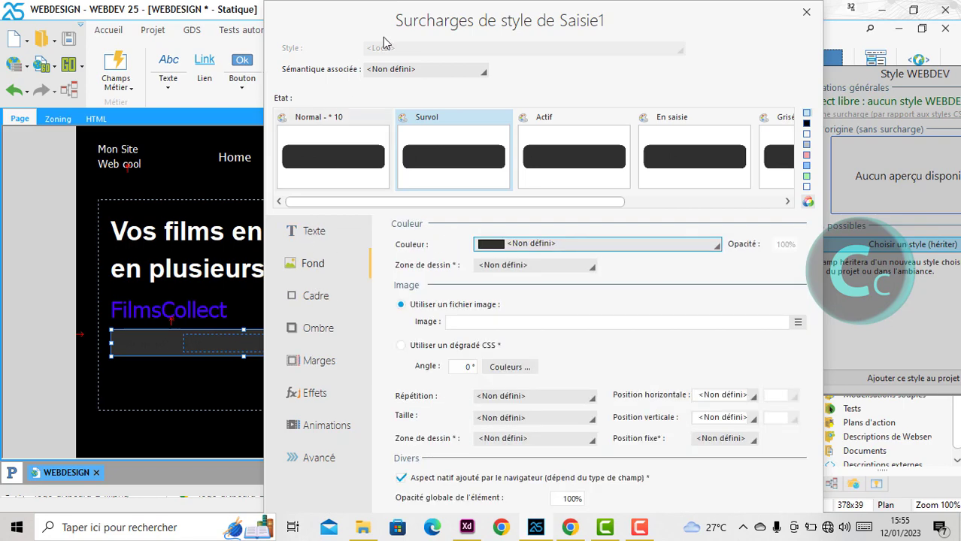
{"action": "double_click", "coordinate": [436, 23]}
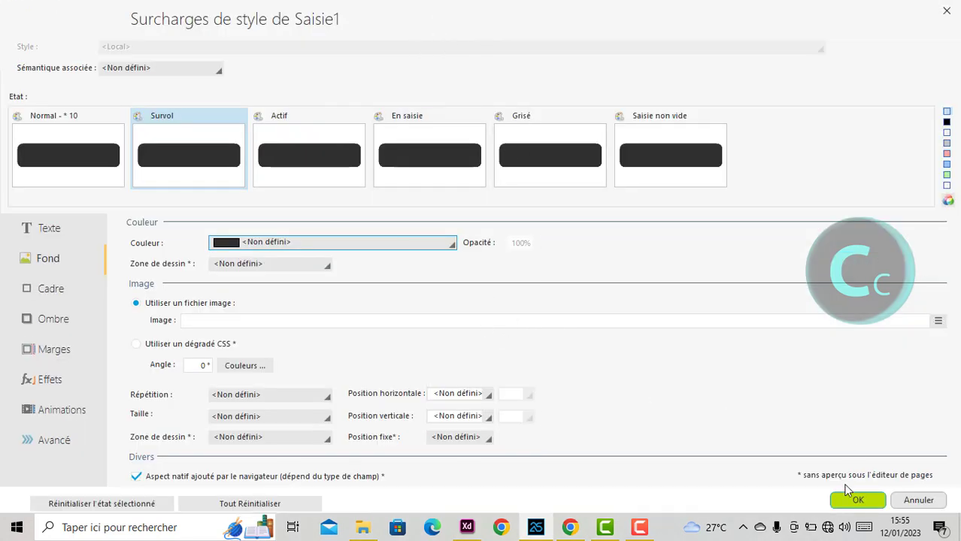
{"action": "left_click", "coordinate": [854, 499]}
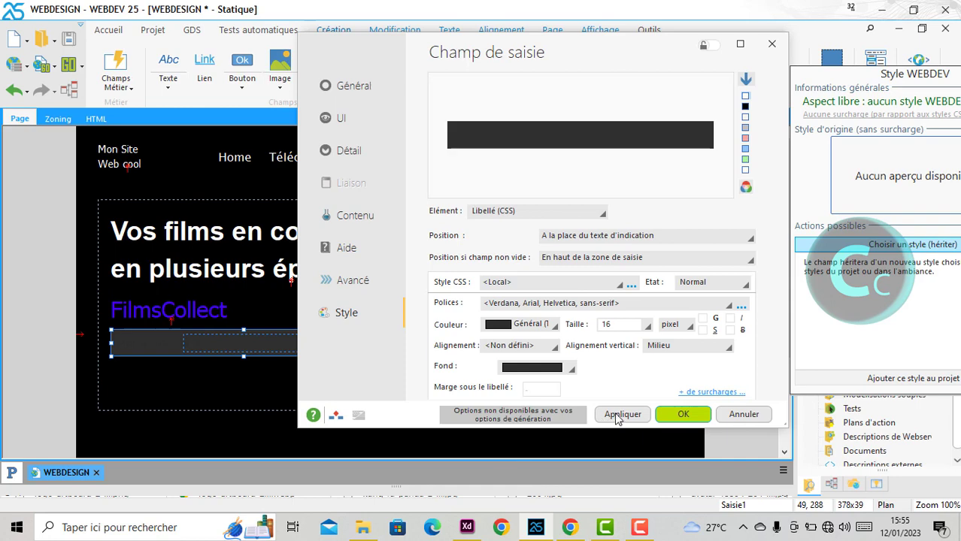
{"action": "left_click", "coordinate": [675, 415]}
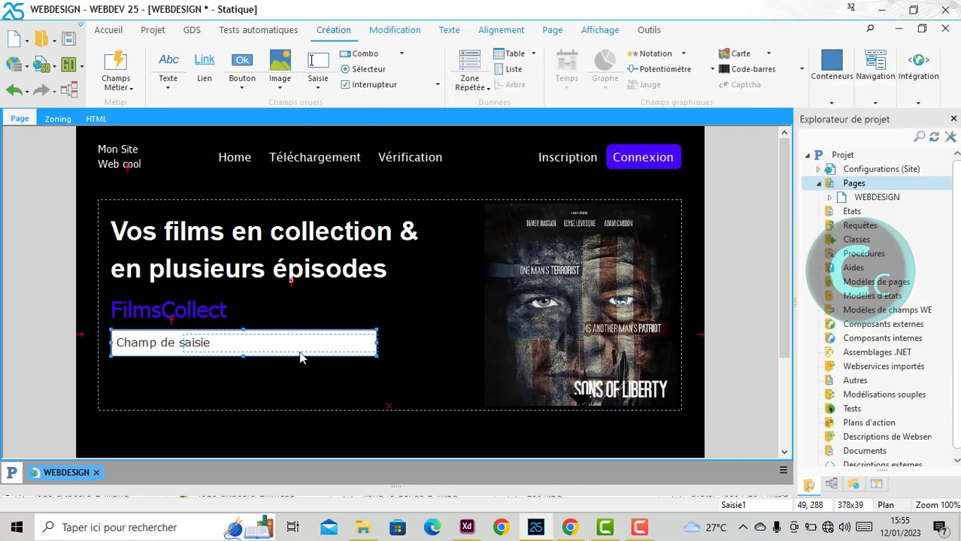
Step: Resize the input field below the FilmsCollect text to about 298 x 41
{"action": "left_click", "coordinate": [176, 348]}
{"action": "left_click", "coordinate": [176, 348]}
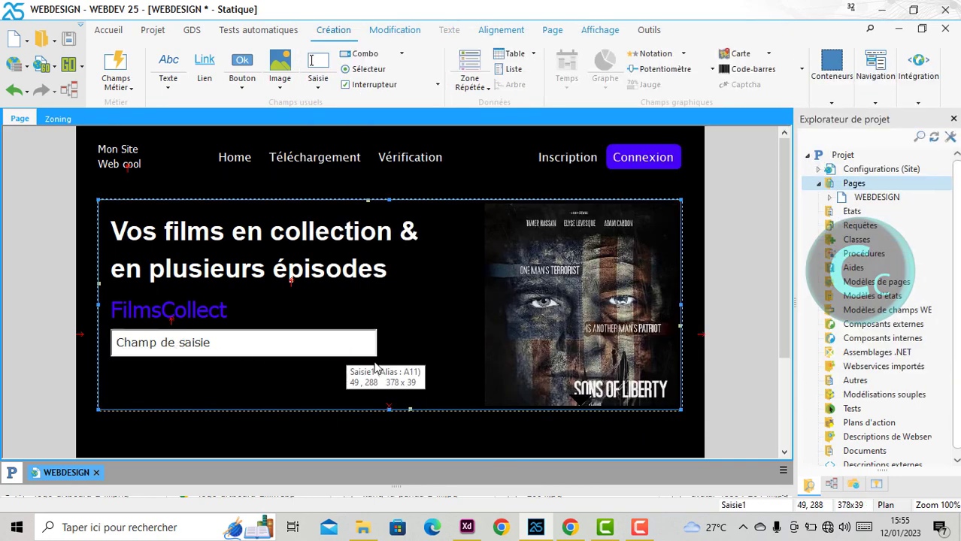
{"action": "left_click_drag", "start_coordinate": [376, 358], "coordinate": [320, 358]}
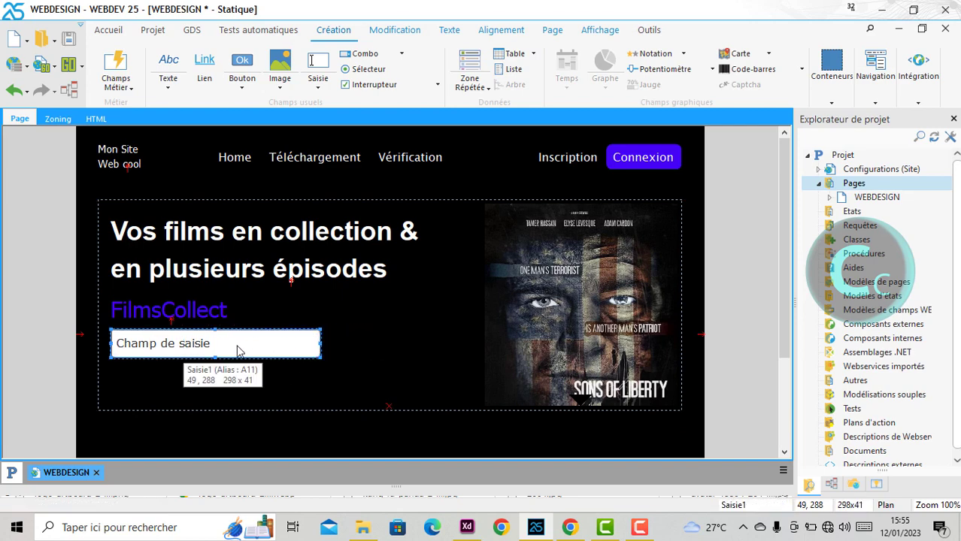
Step: Run the WEBDESIGN page in the browser to check how the input field is rendered, and return to WEBDEV
{"action": "right_click", "coordinate": [238, 346]}
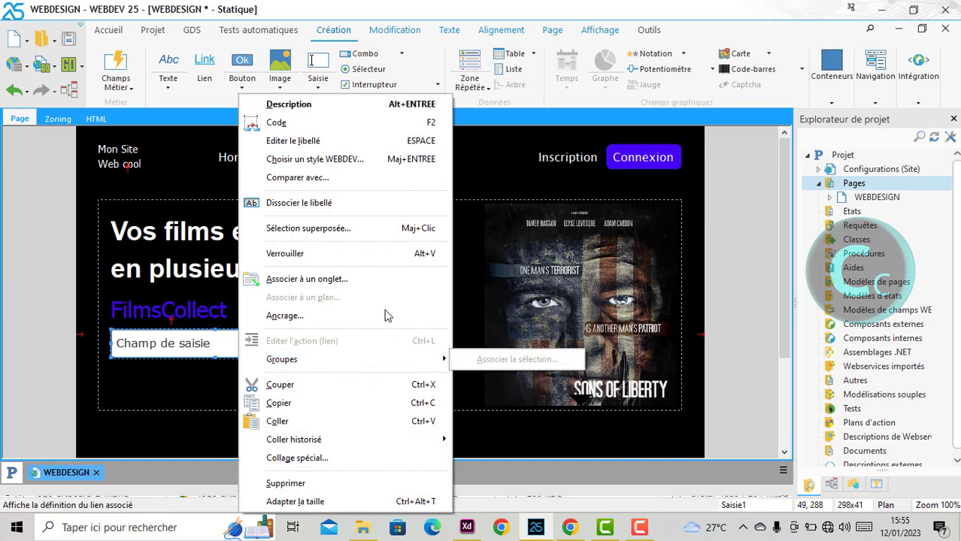
{"action": "left_click", "coordinate": [468, 260]}
{"action": "left_click", "coordinate": [462, 280]}
{"action": "key", "text": "F9"}
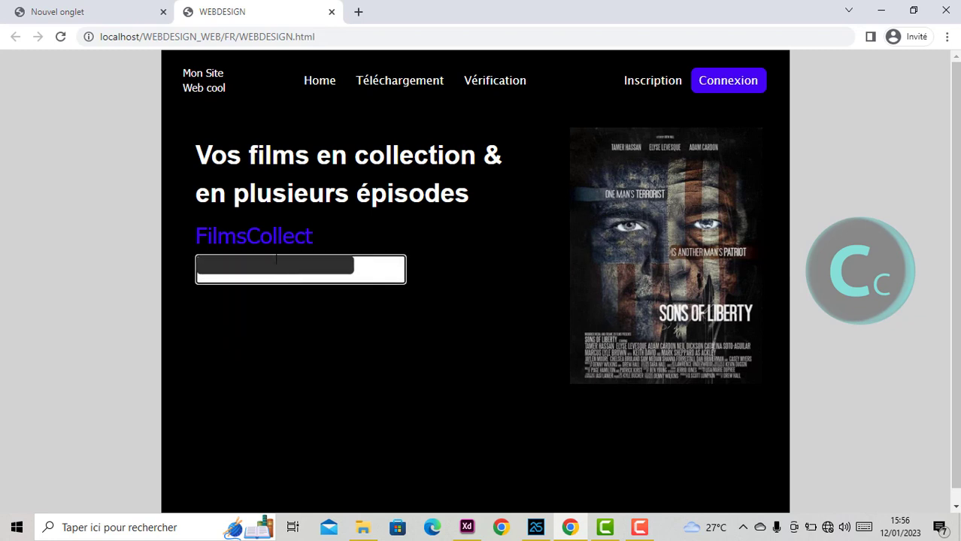
{"action": "left_click", "coordinate": [535, 528]}
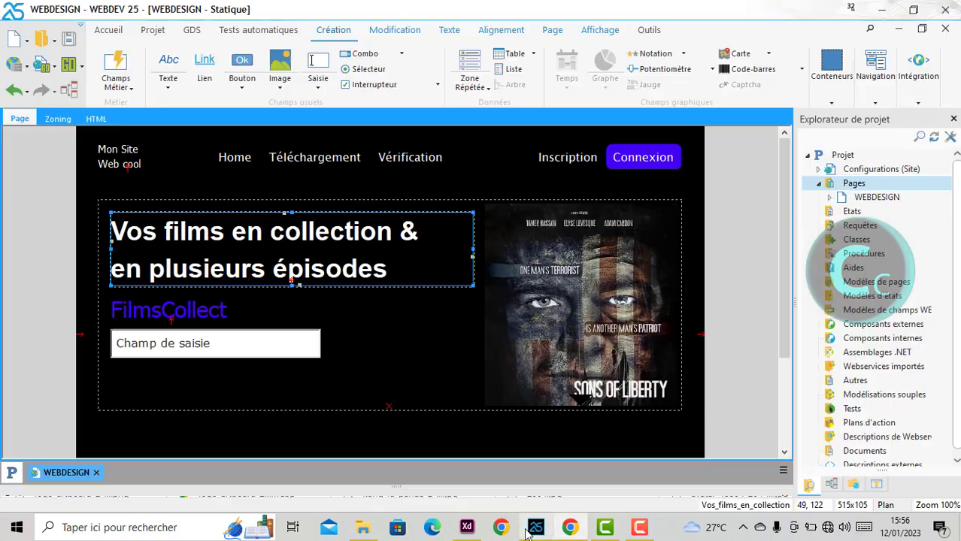
{"action": "right_click", "coordinate": [238, 344]}
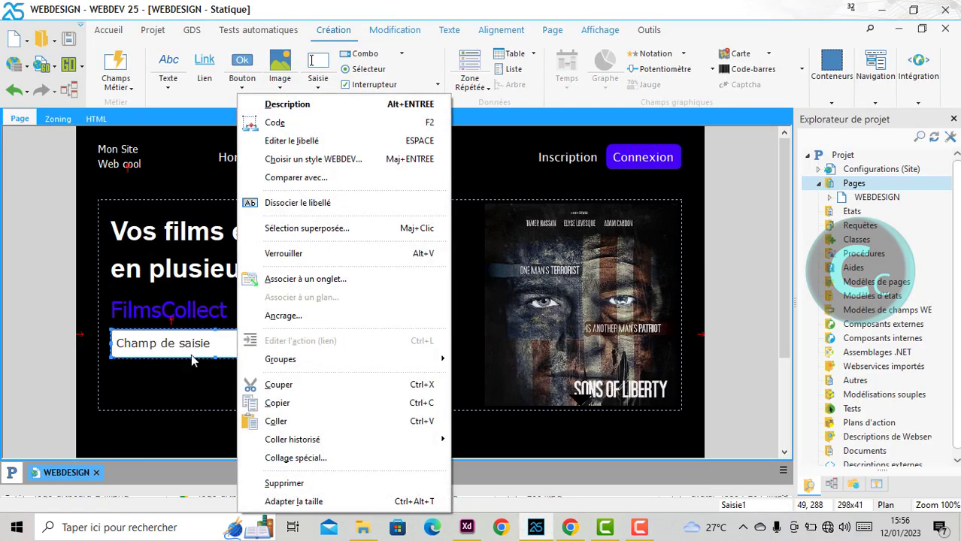
{"action": "left_click", "coordinate": [273, 104]}
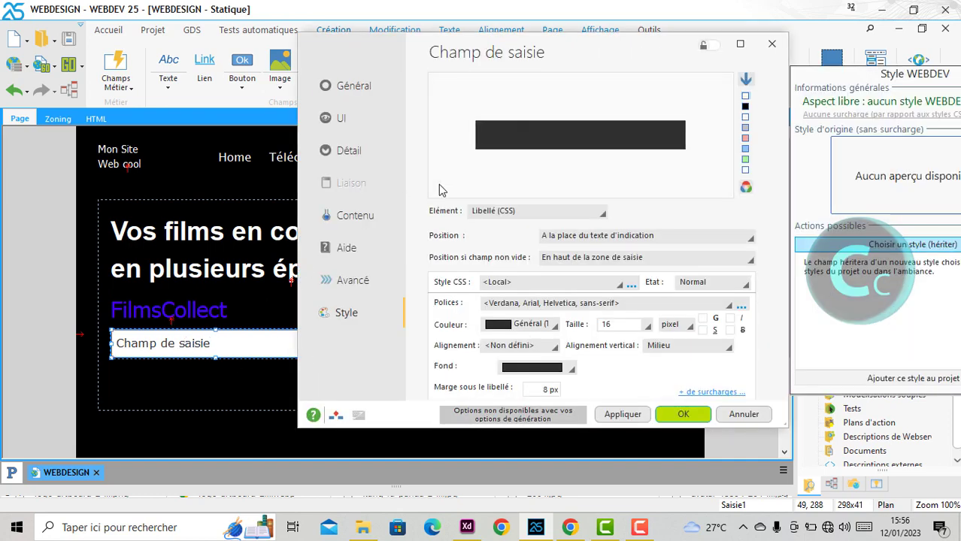
{"action": "left_click", "coordinate": [523, 208]}
{"action": "left_click", "coordinate": [665, 200]}
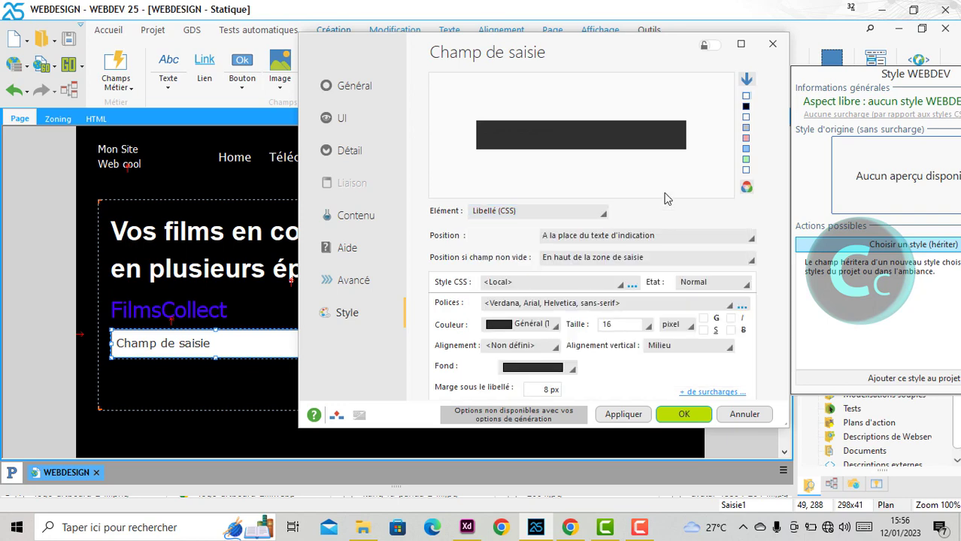
{"action": "left_click", "coordinate": [734, 421]}
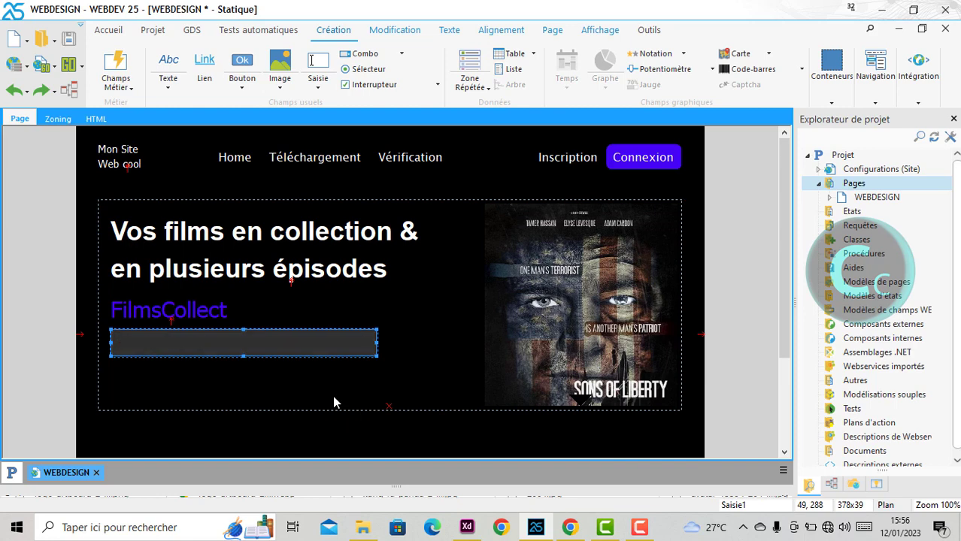
Step: Save the page, check the input field's rendering in the browser, and return to WEBDEV
{"action": "key", "text": "ctrl+s"}
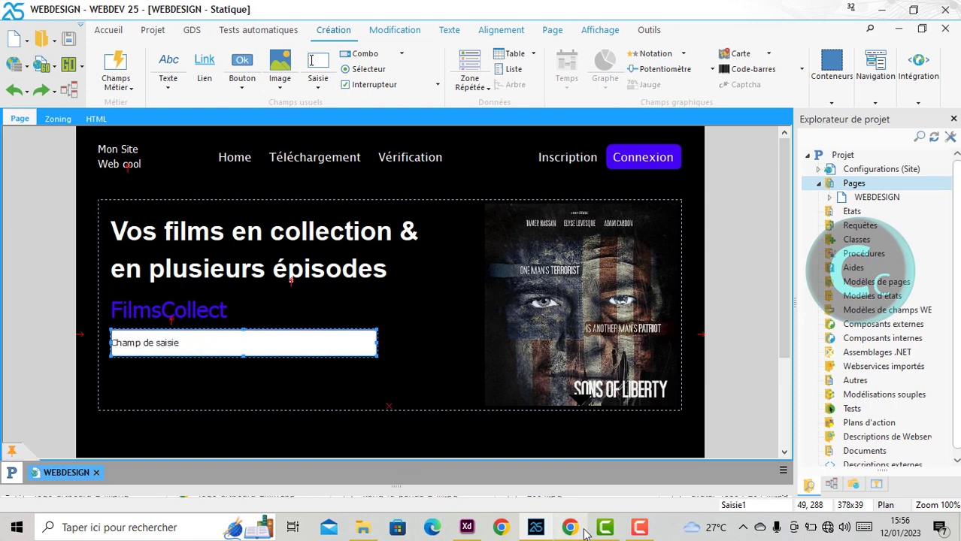
{"action": "left_click", "coordinate": [579, 529]}
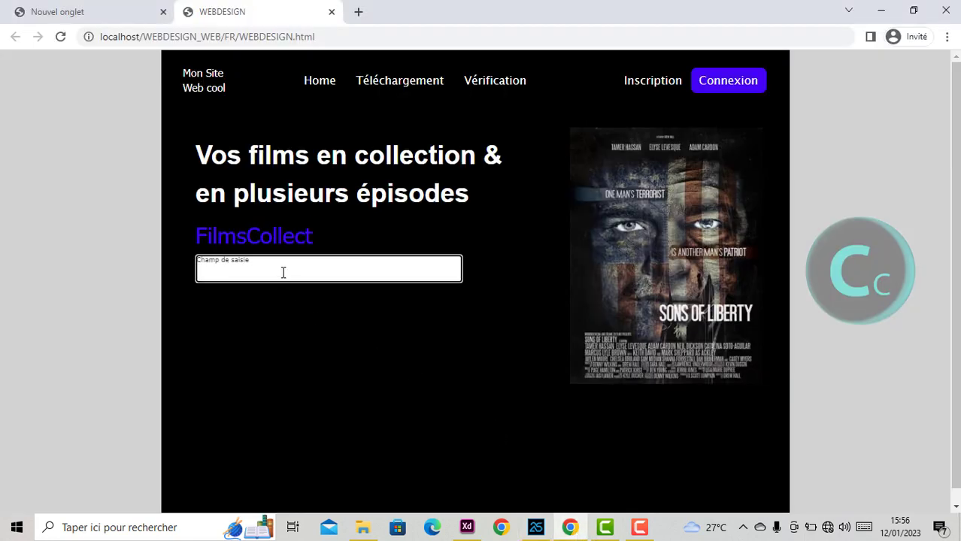
{"action": "left_click", "coordinate": [537, 531]}
Step: Open the style settings in the input field's description and choose Zone de saisie (CSS) as the element to style
{"action": "right_click", "coordinate": [260, 344]}
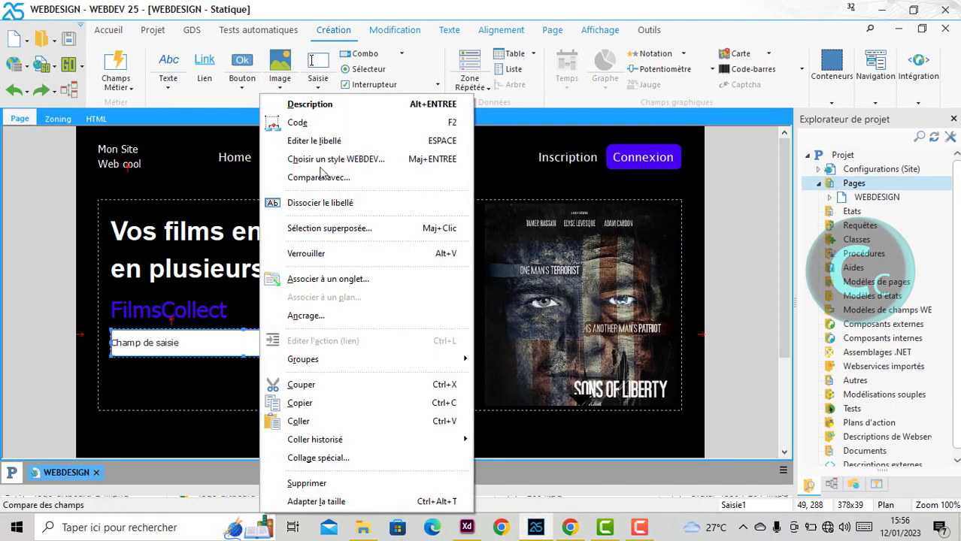
{"action": "left_click", "coordinate": [316, 104]}
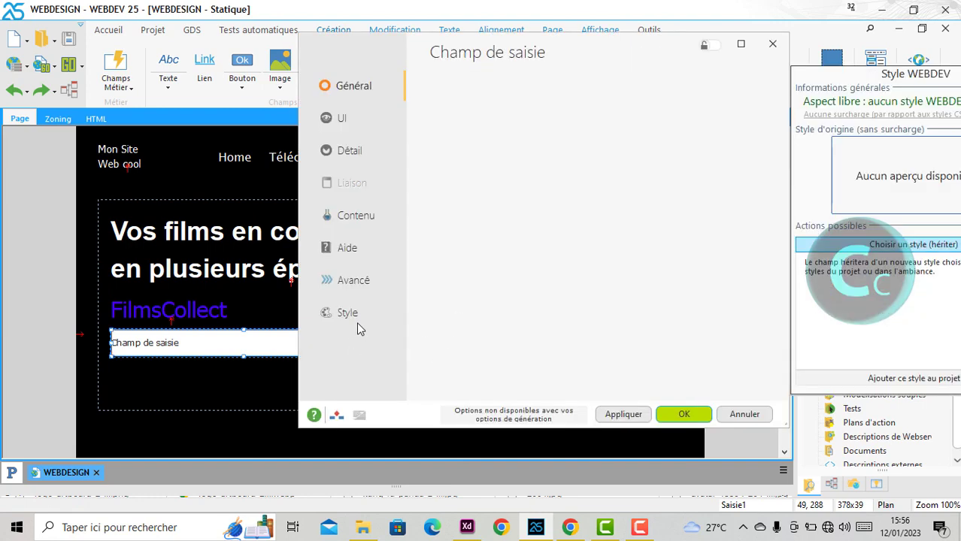
{"action": "left_click", "coordinate": [352, 316]}
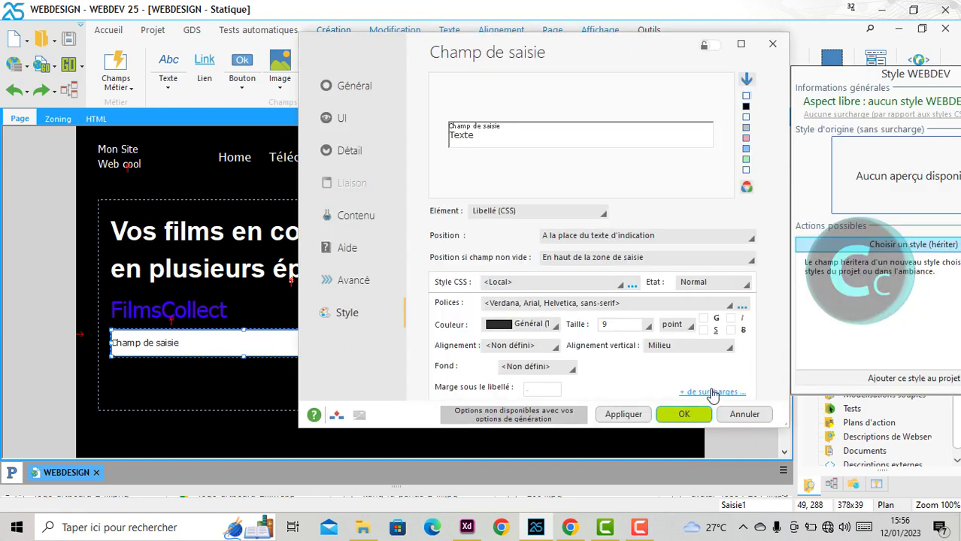
{"action": "left_click", "coordinate": [516, 278]}
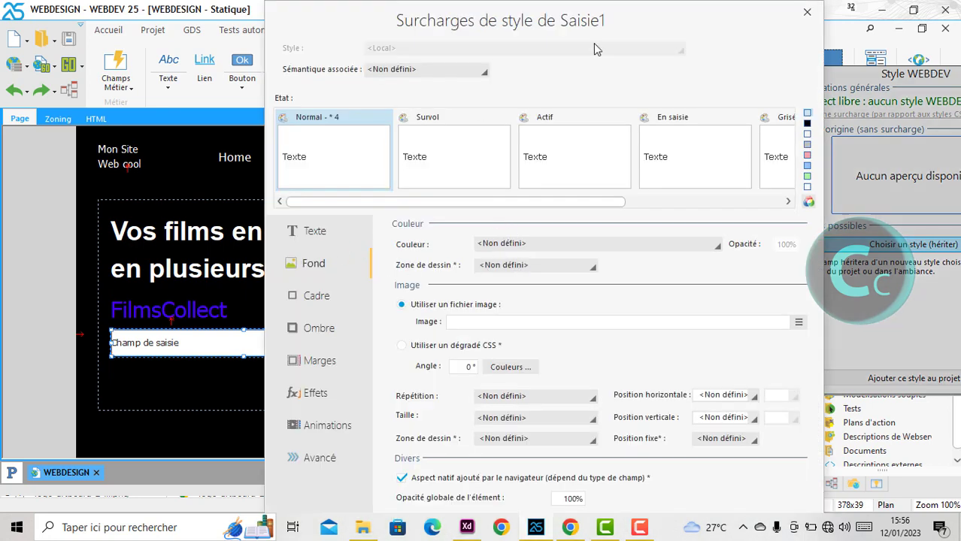
{"action": "left_click", "coordinate": [807, 12]}
{"action": "left_click", "coordinate": [511, 214]}
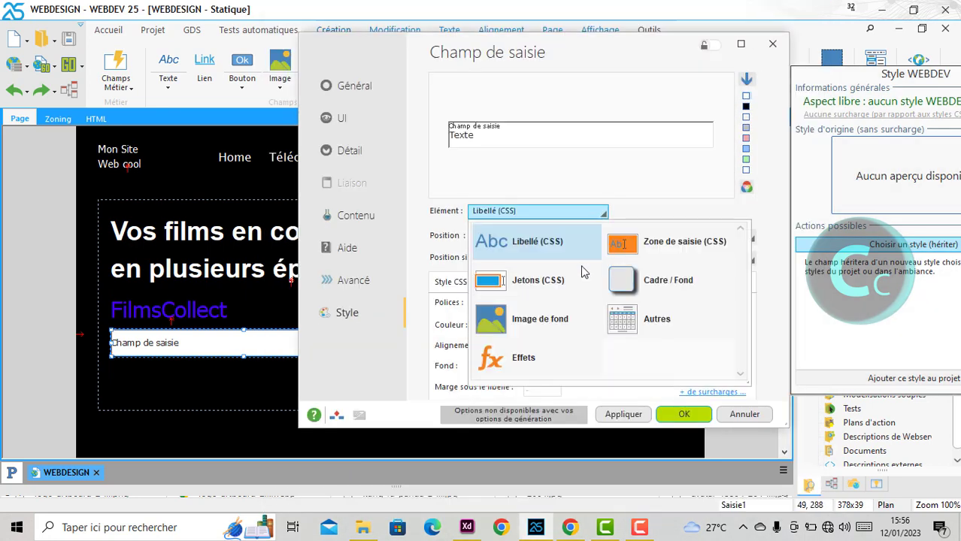
{"action": "left_click", "coordinate": [673, 242]}
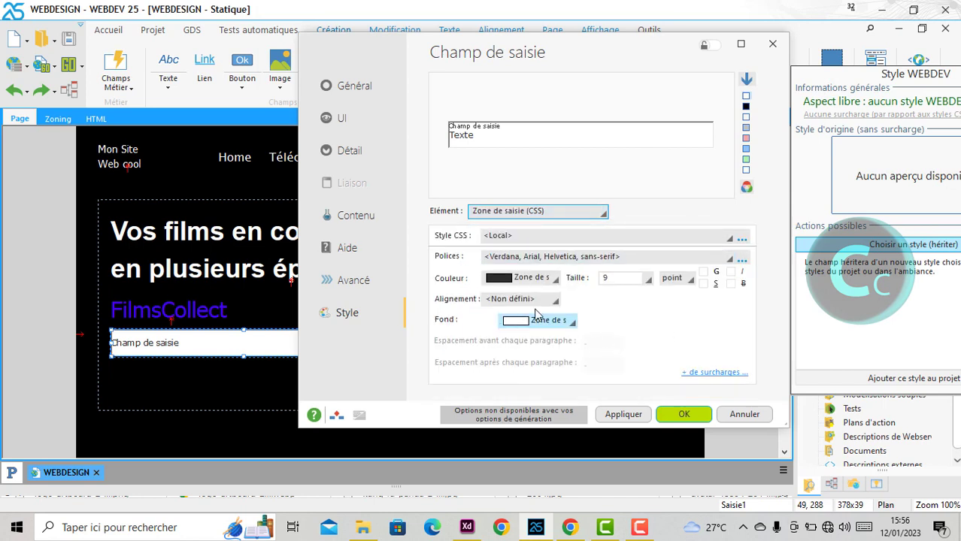
Step: Format the input zone with 16 pixel text, left alignment (A gauche) and a #303030 background
{"action": "left_click", "coordinate": [667, 278]}
{"action": "left_click", "coordinate": [671, 295]}
{"action": "left_click", "coordinate": [627, 279]}
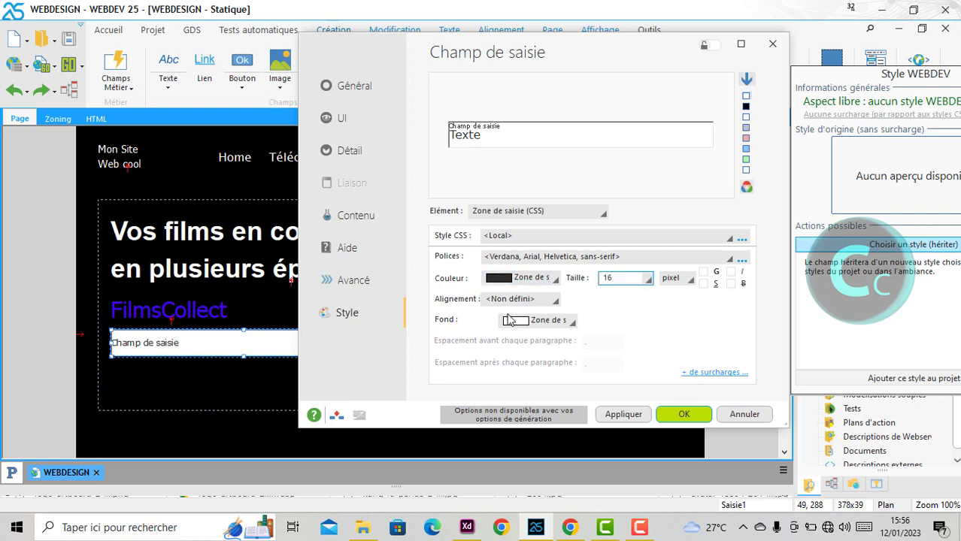
{"action": "left_click", "coordinate": [527, 299]}
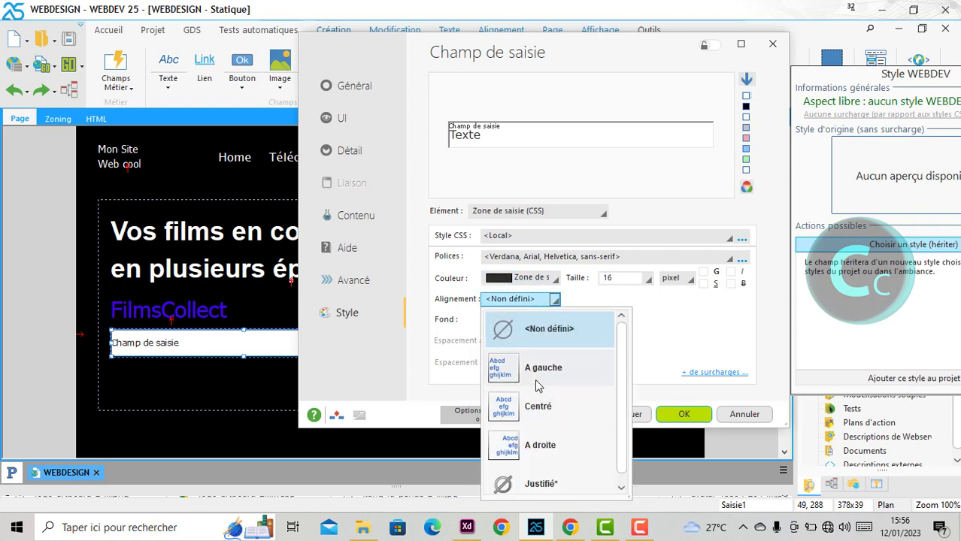
{"action": "left_click", "coordinate": [548, 370]}
{"action": "left_click", "coordinate": [546, 324]}
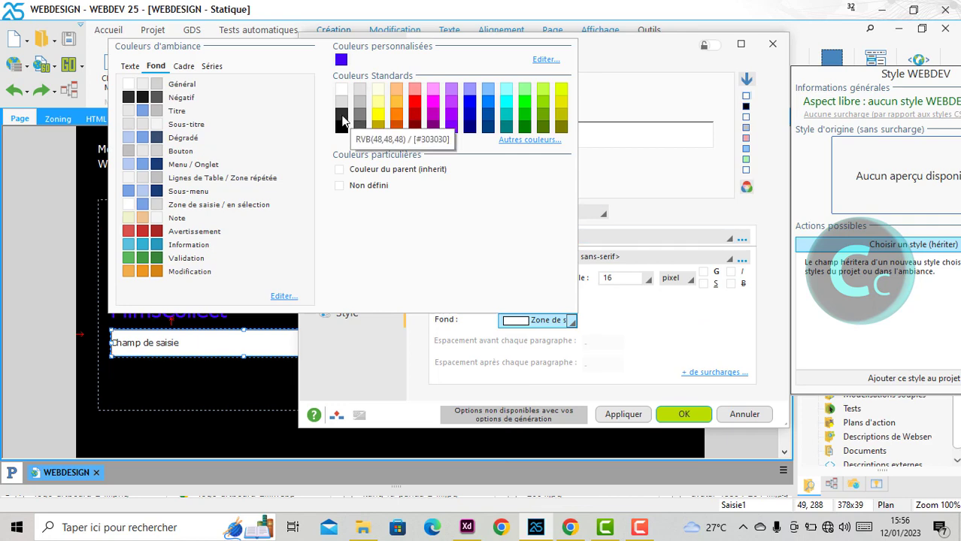
{"action": "left_click", "coordinate": [342, 116]}
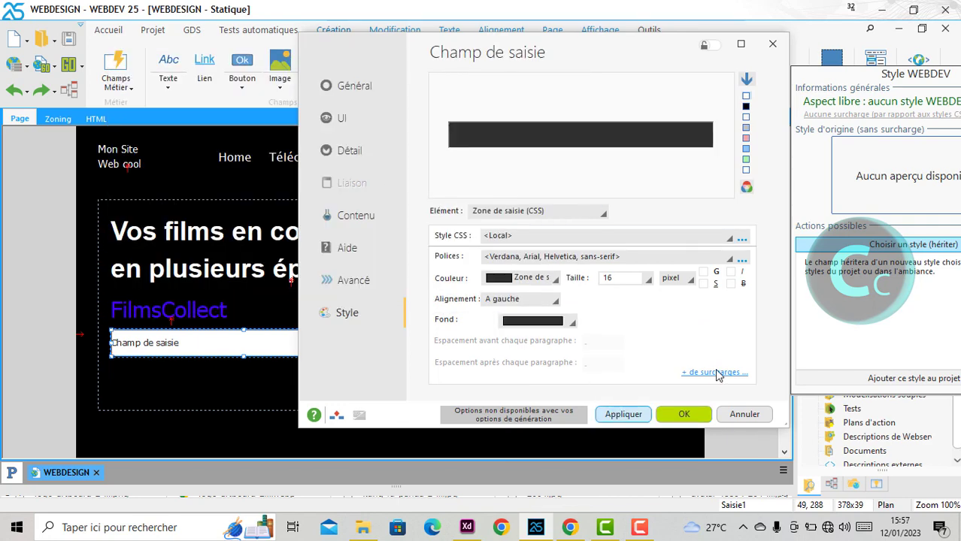
Step: Round the input zone's border corners by 8 px in the style overrides
{"action": "left_click", "coordinate": [539, 319]}
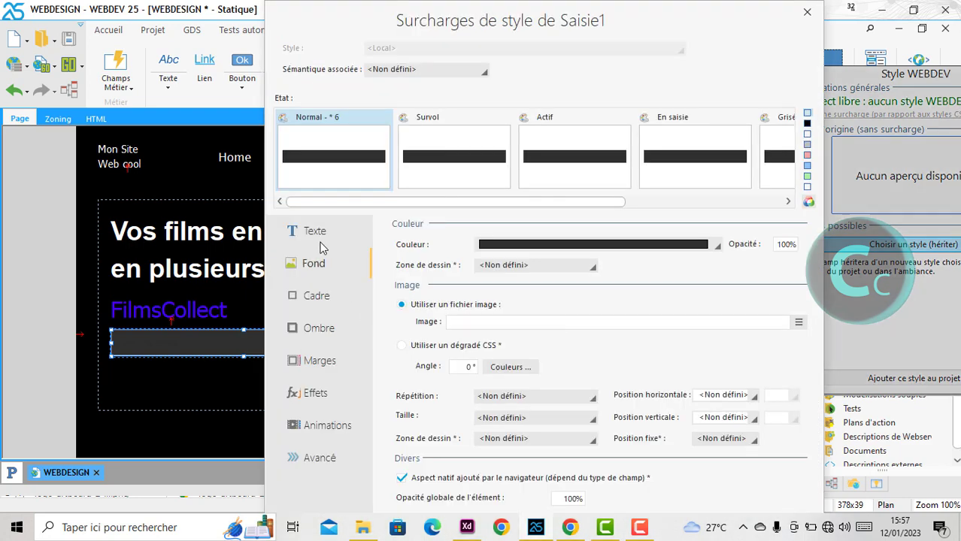
{"action": "left_click", "coordinate": [316, 234]}
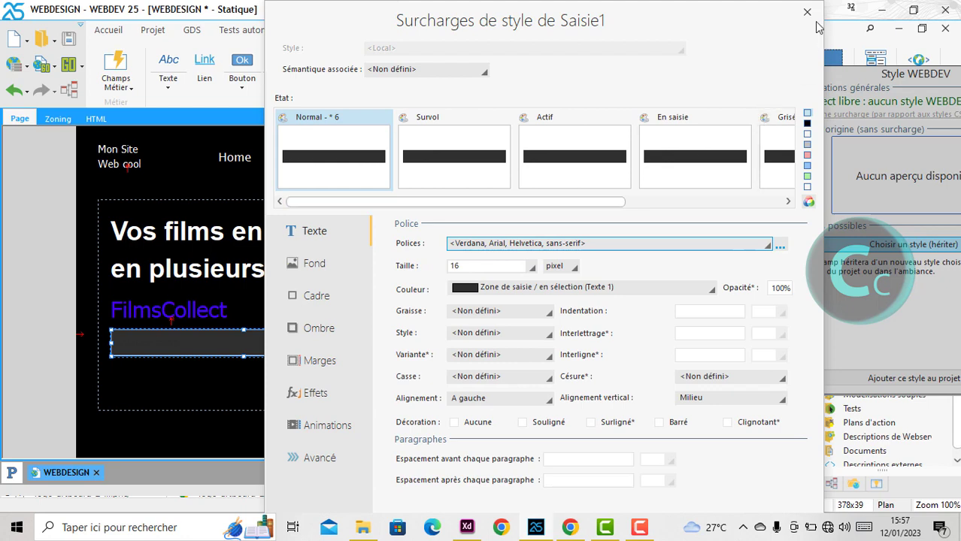
{"action": "left_click", "coordinate": [321, 298]}
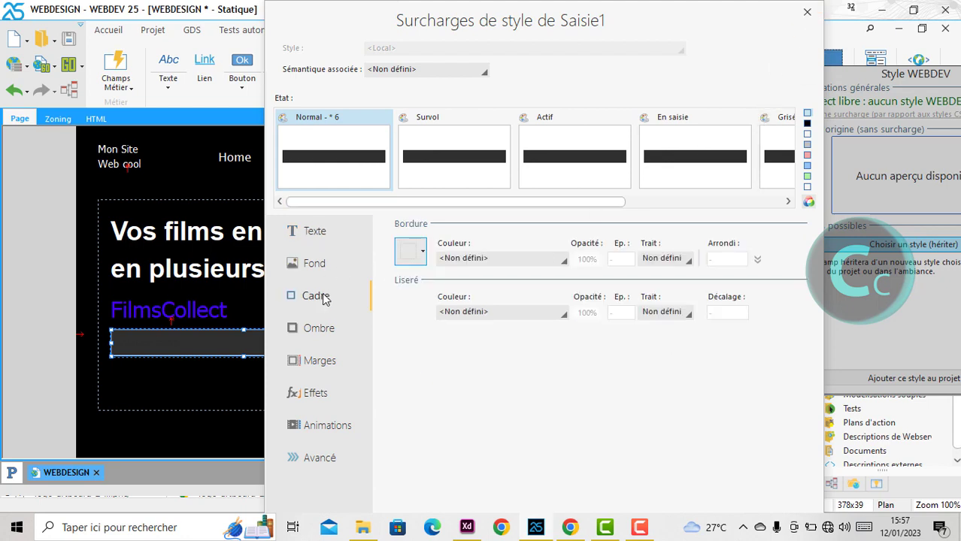
{"action": "left_click", "coordinate": [743, 258]}
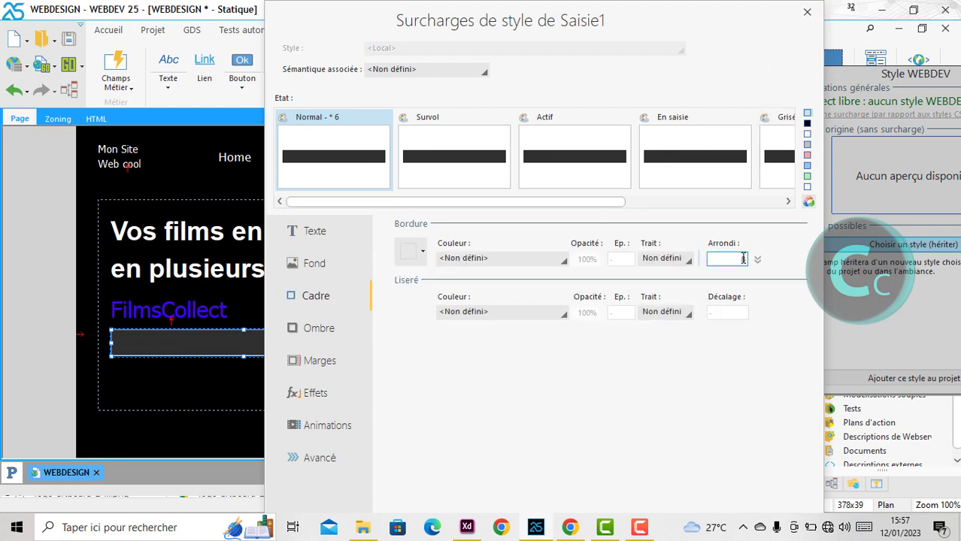
{"action": "left_click", "coordinate": [334, 335]}
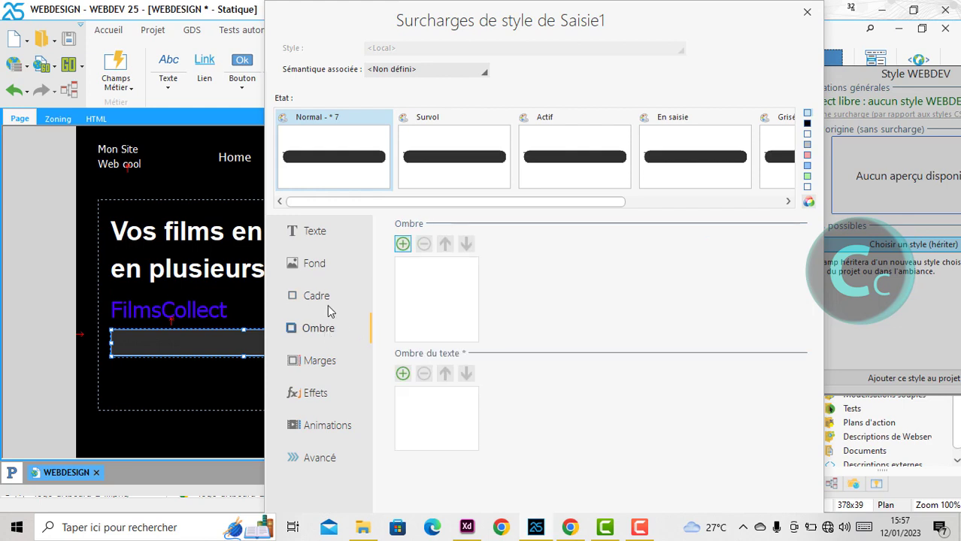
{"action": "left_click", "coordinate": [333, 309]}
Step: Set all four inner margins of the input zone to 8 px, and validate the overrides and the field's description
{"action": "left_click", "coordinate": [319, 361]}
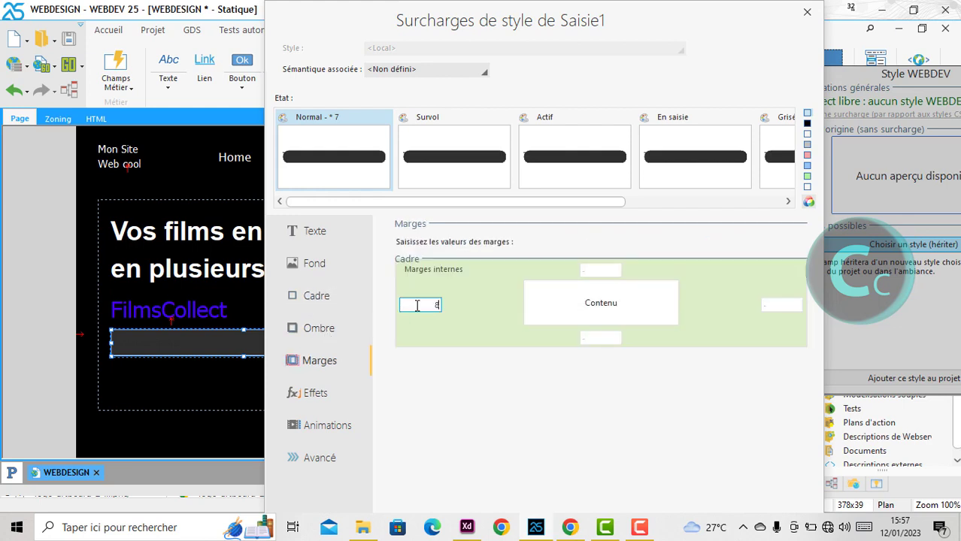
{"action": "type", "text": "8"}
{"action": "key", "text": "Tab"}
{"action": "key", "text": "Tab"}
{"action": "key", "text": "Tab"}
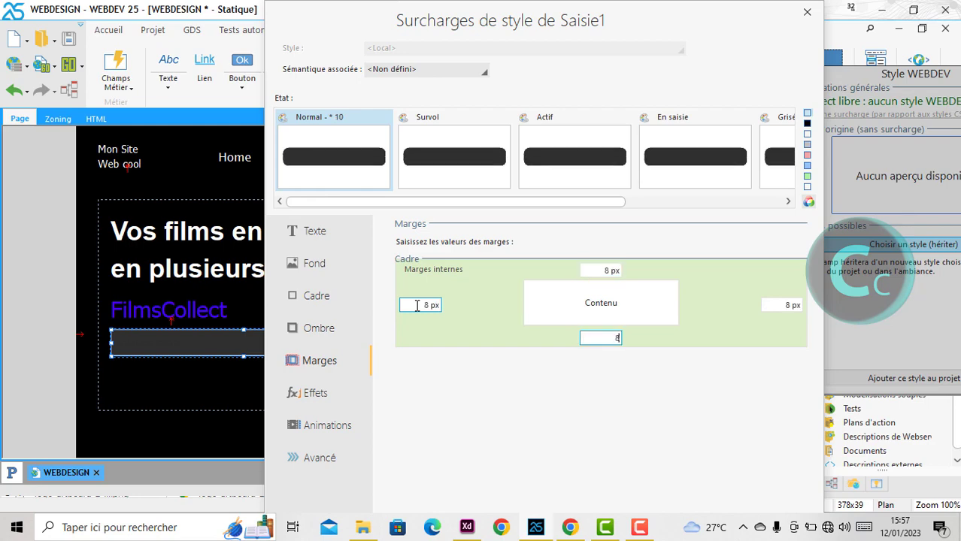
{"action": "type", "text": "8"}
{"action": "left_click", "coordinate": [334, 183]}
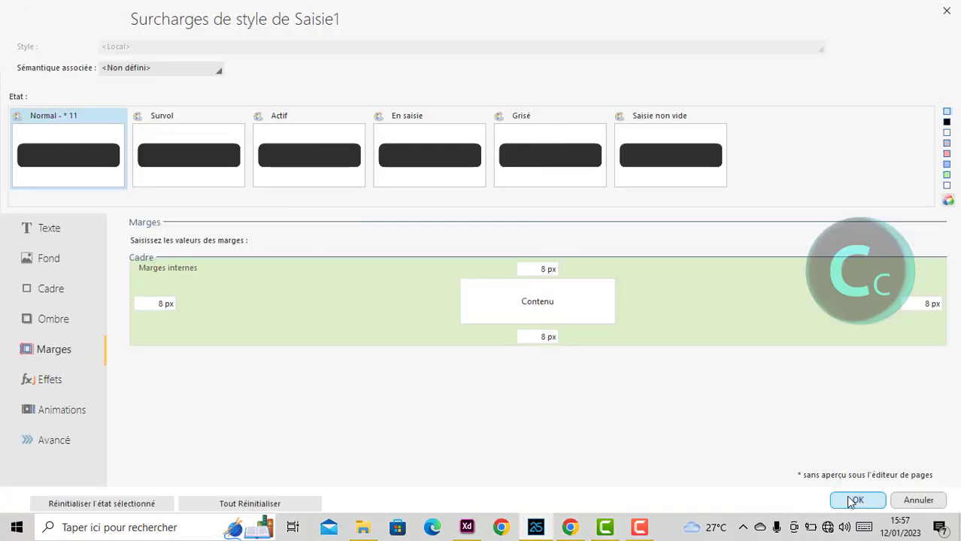
{"action": "left_click", "coordinate": [855, 499]}
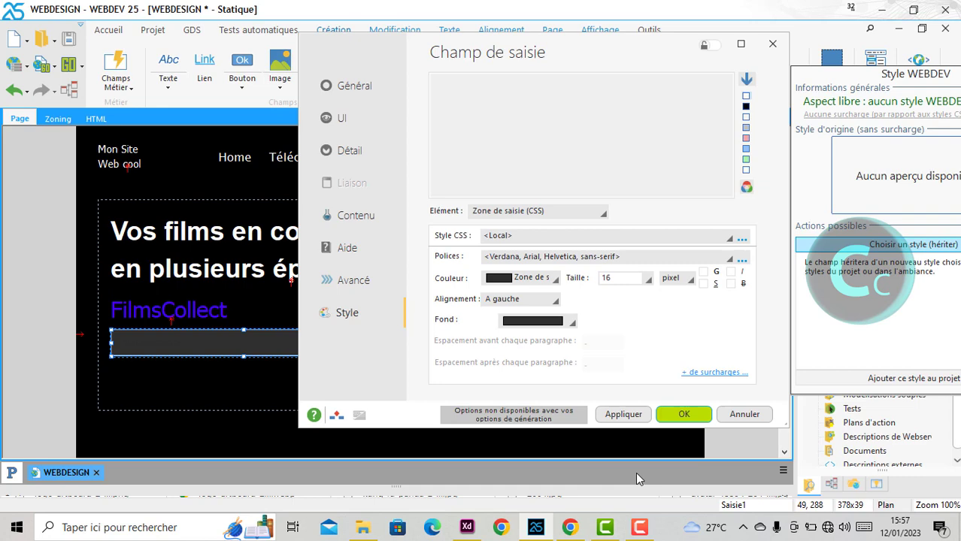
{"action": "left_click", "coordinate": [636, 420]}
{"action": "left_click", "coordinate": [678, 419]}
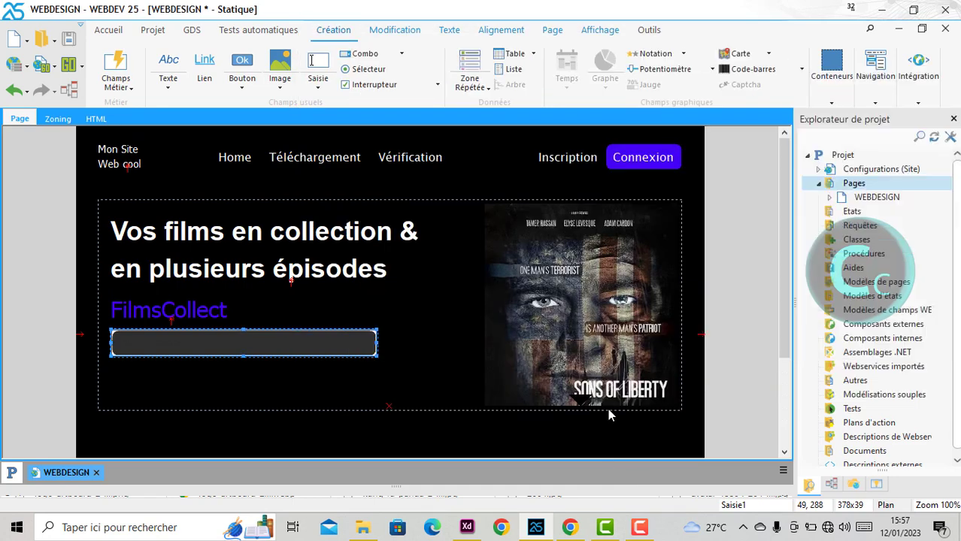
Step: Test the restyled input field in the browser with sample text, clear it, and return to WEBDEV
{"action": "left_click", "coordinate": [343, 374]}
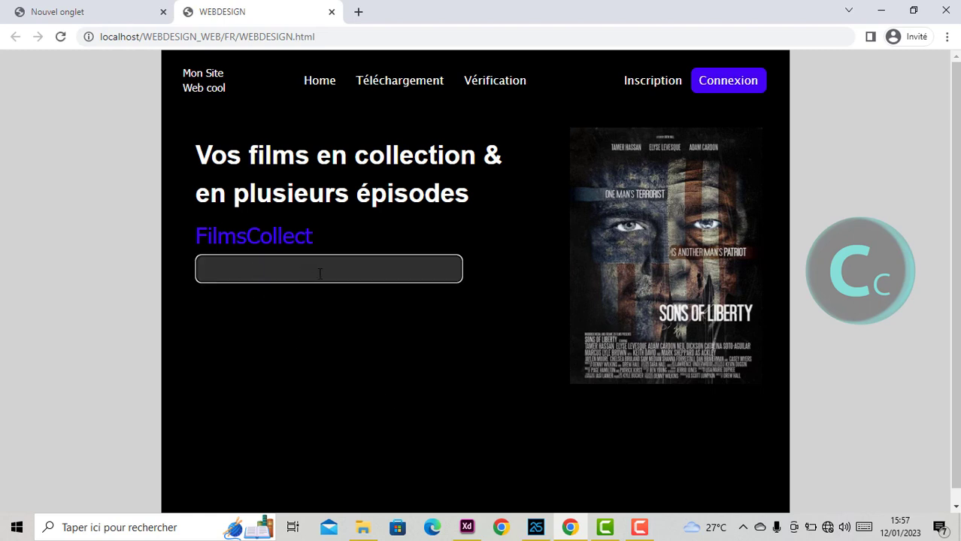
{"action": "key", "text": "Down"}
{"action": "key", "text": "Down"}
{"action": "key", "text": "Down"}
{"action": "key", "text": "Down"}
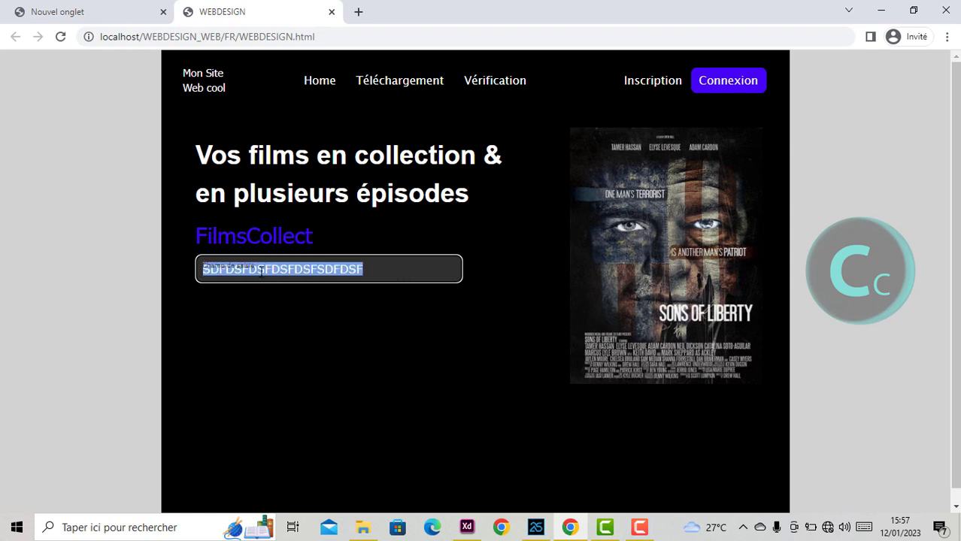
{"action": "key", "text": "Escape"}
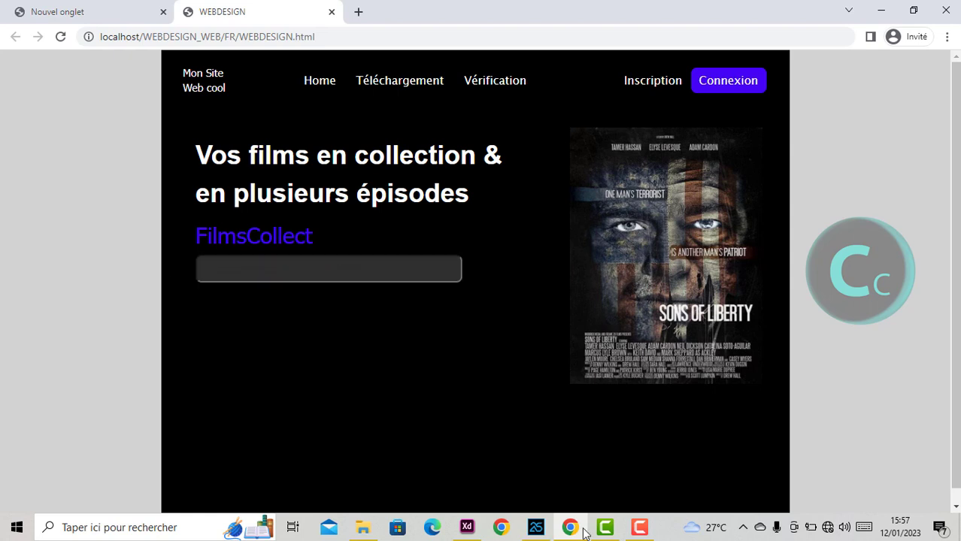
{"action": "left_click", "coordinate": [536, 527]}
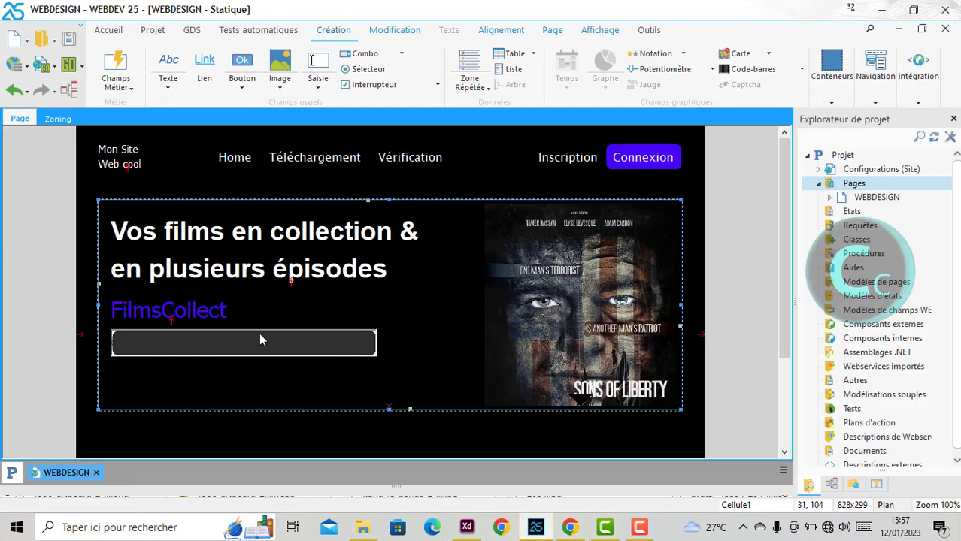
{"action": "right_click", "coordinate": [285, 353]}
{"action": "left_click", "coordinate": [369, 112]}
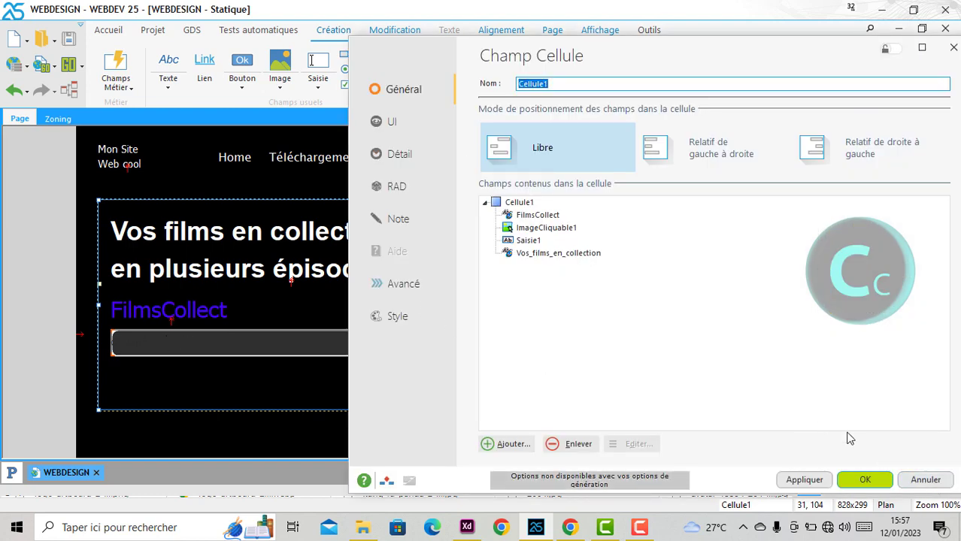
{"action": "left_click", "coordinate": [925, 480]}
Step: Open the frame settings (Cadre) in the style overrides of the input field below FilmsCollect
{"action": "left_click", "coordinate": [221, 342]}
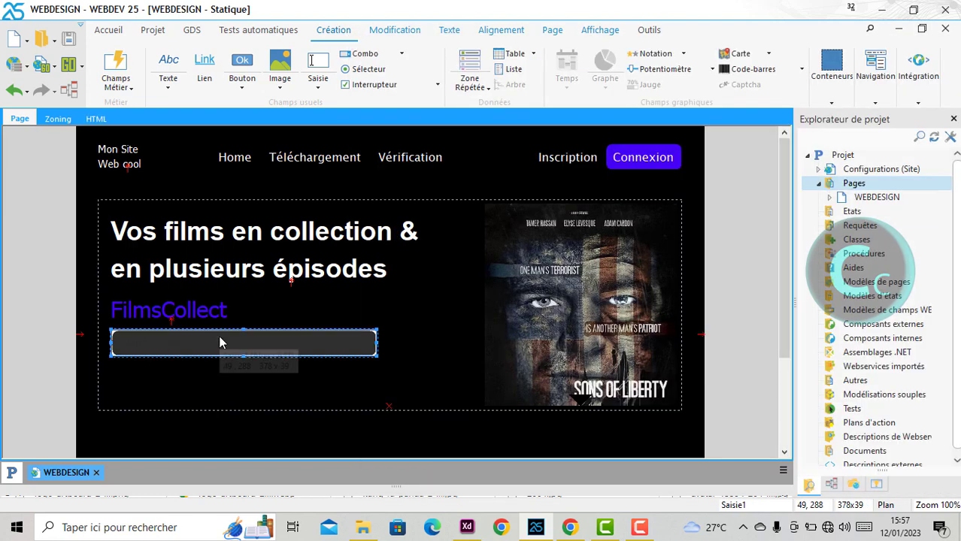
{"action": "right_click", "coordinate": [222, 340]}
{"action": "left_click", "coordinate": [275, 105]}
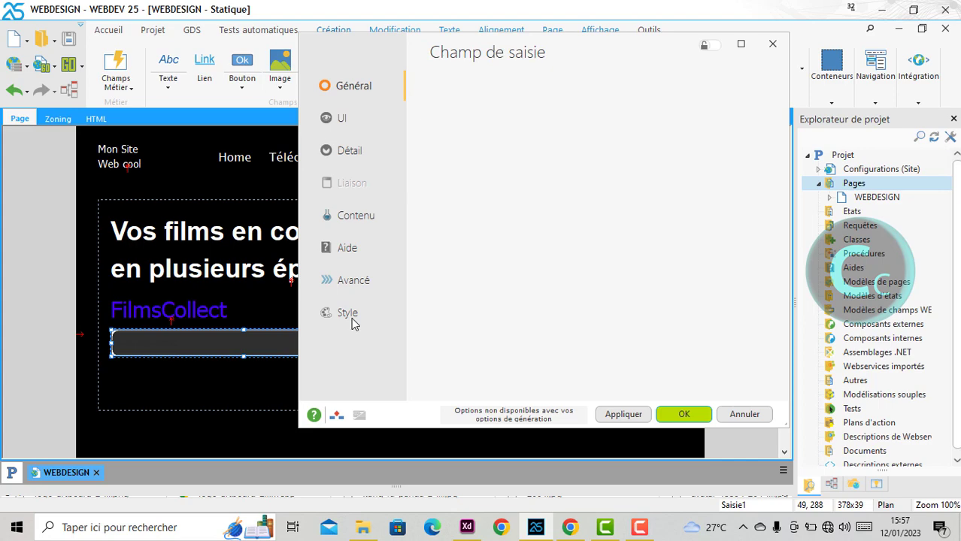
{"action": "left_click", "coordinate": [349, 314]}
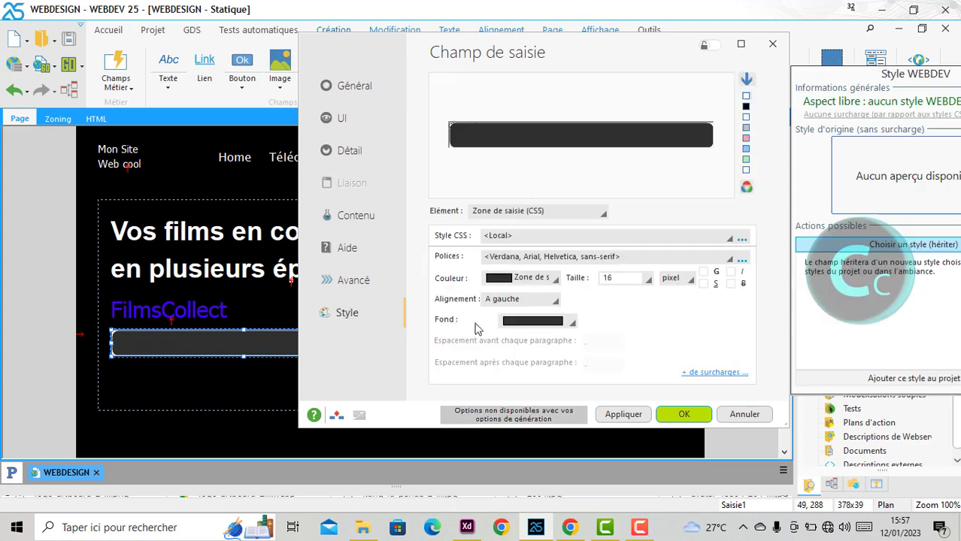
{"action": "left_click", "coordinate": [718, 374]}
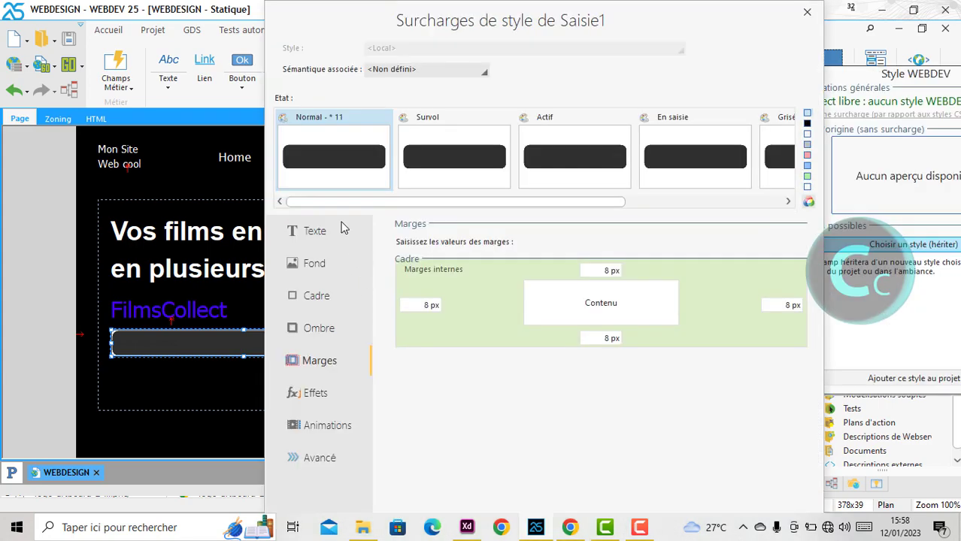
{"action": "left_click", "coordinate": [314, 297]}
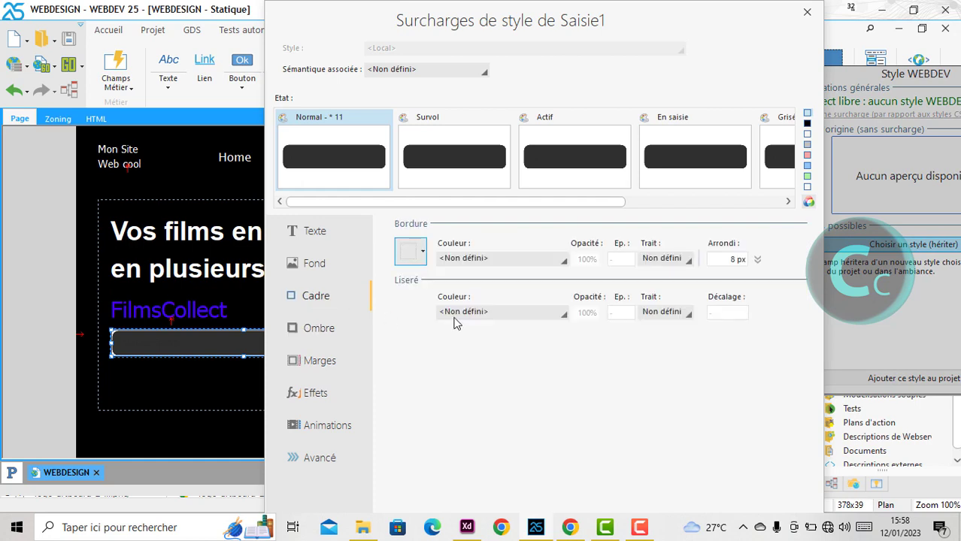
Step: Set the line style of both the input zone's border (Bordure) and its outline (Liseré) to Aucun
{"action": "left_click", "coordinate": [651, 260]}
{"action": "left_click", "coordinate": [661, 311]}
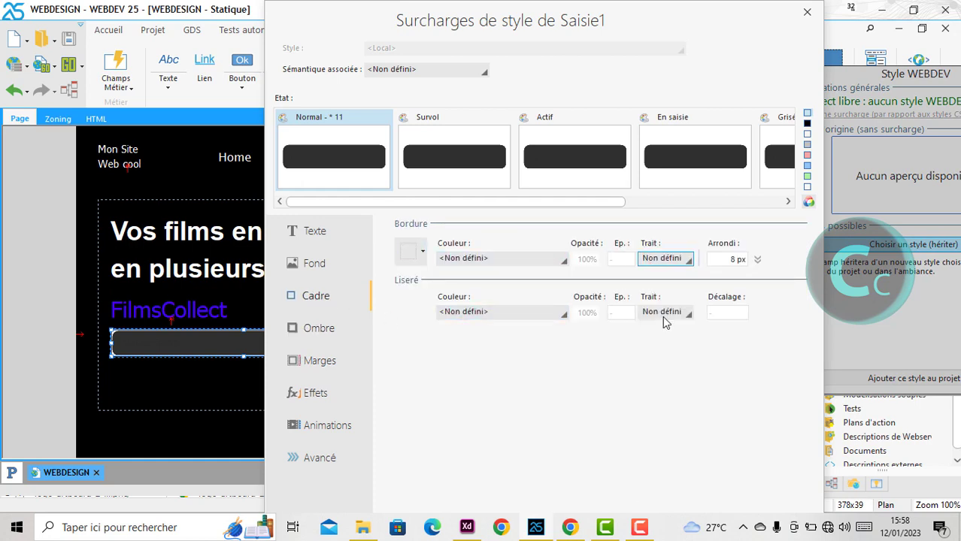
{"action": "left_click", "coordinate": [661, 313]}
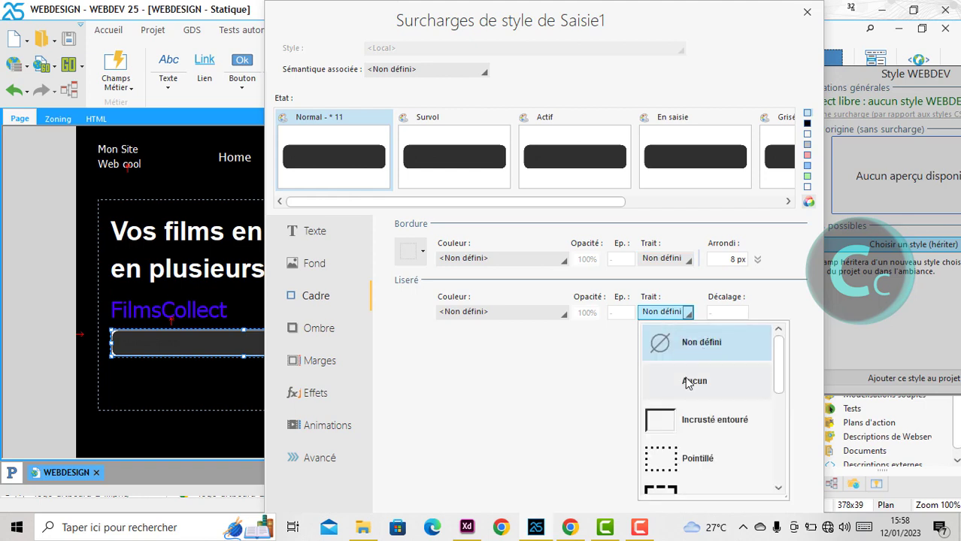
{"action": "left_click", "coordinate": [682, 381]}
{"action": "left_click", "coordinate": [683, 260]}
{"action": "left_click", "coordinate": [680, 334]}
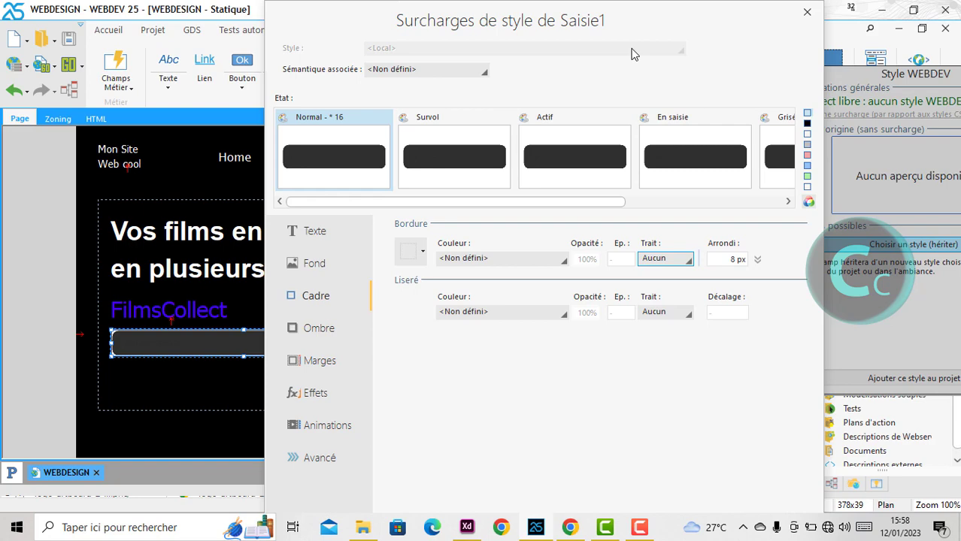
Step: Set the text colour of the input zone to Blanc in its style overrides, and validate the overrides and the field's description
{"action": "left_click", "coordinate": [312, 234]}
{"action": "double_click", "coordinate": [762, 21]}
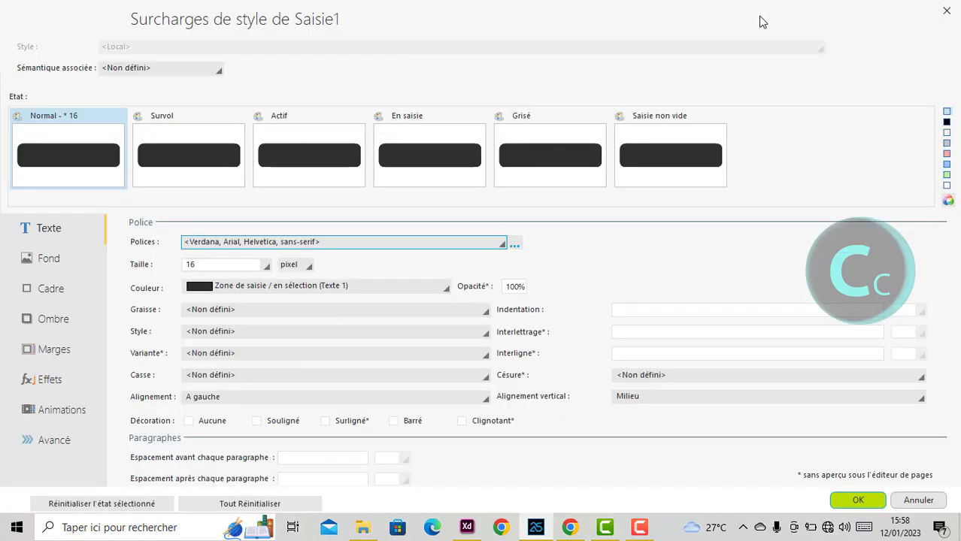
{"action": "left_click", "coordinate": [261, 293]}
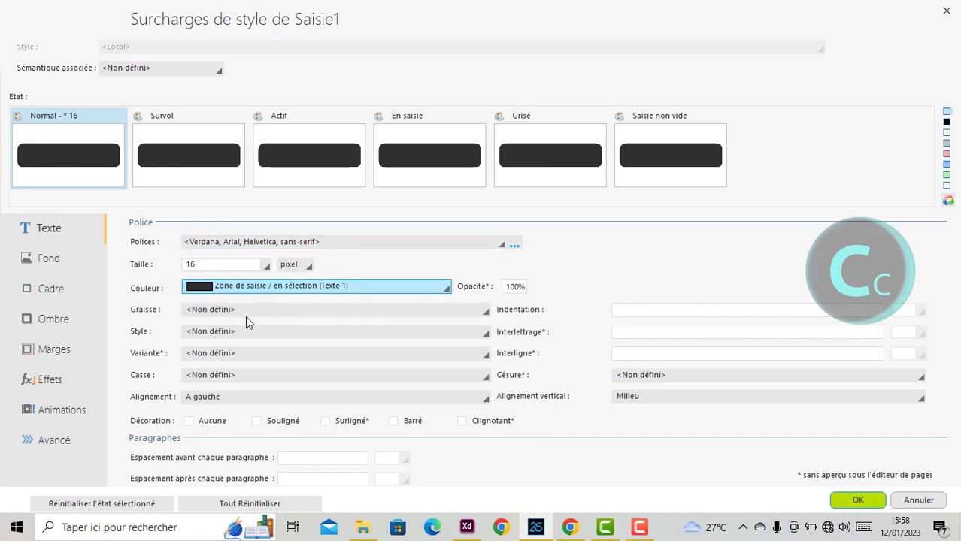
{"action": "left_click", "coordinate": [242, 286]}
{"action": "left_click", "coordinate": [417, 59]}
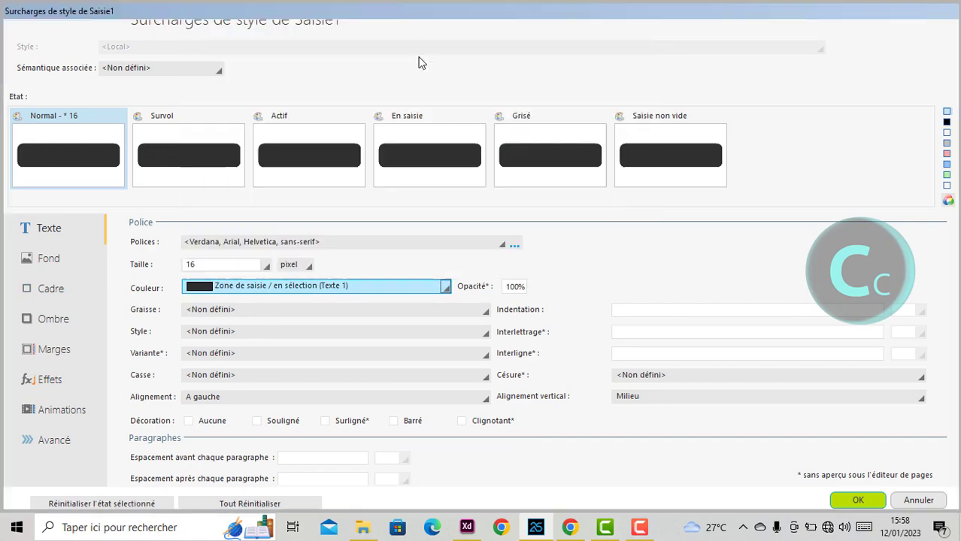
{"action": "left_click", "coordinate": [858, 500]}
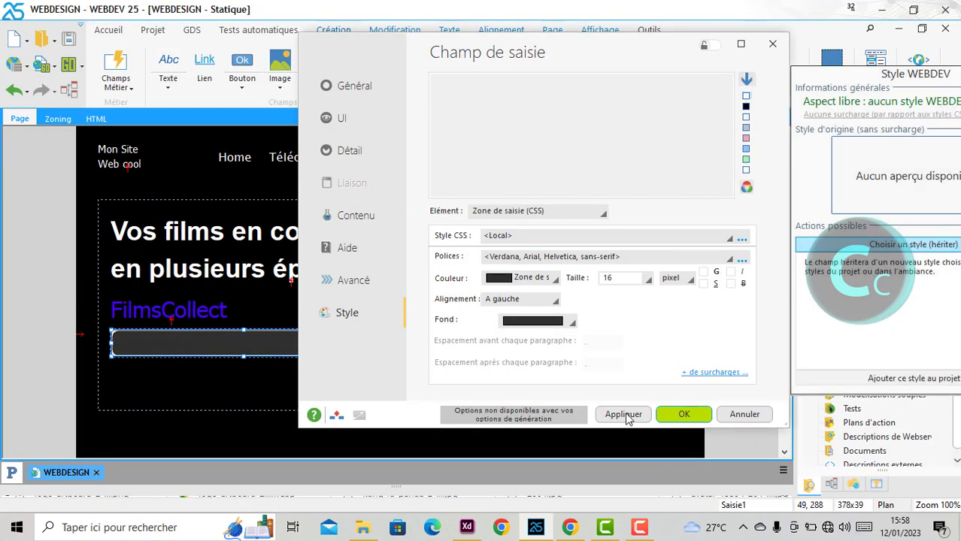
{"action": "left_click", "coordinate": [625, 414]}
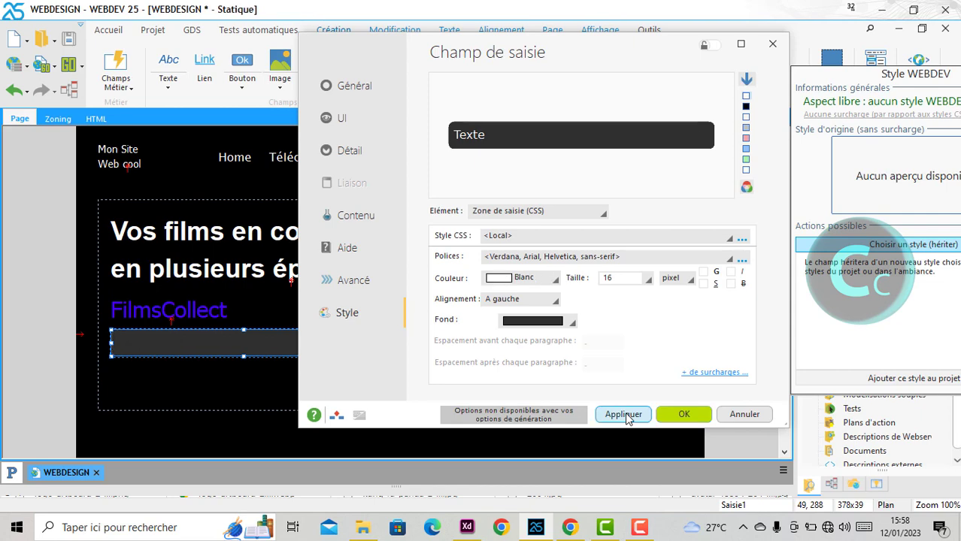
{"action": "left_click", "coordinate": [685, 415]}
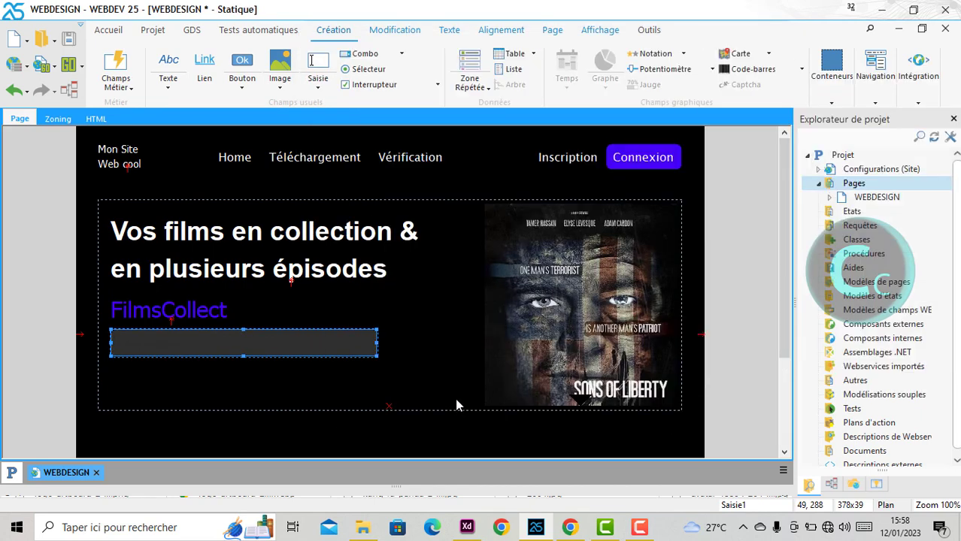
Step: Run the page in the browser, try sample text in the field below FilmsCollect, clear it, and return to WEBDEV
{"action": "key", "text": "F9"}
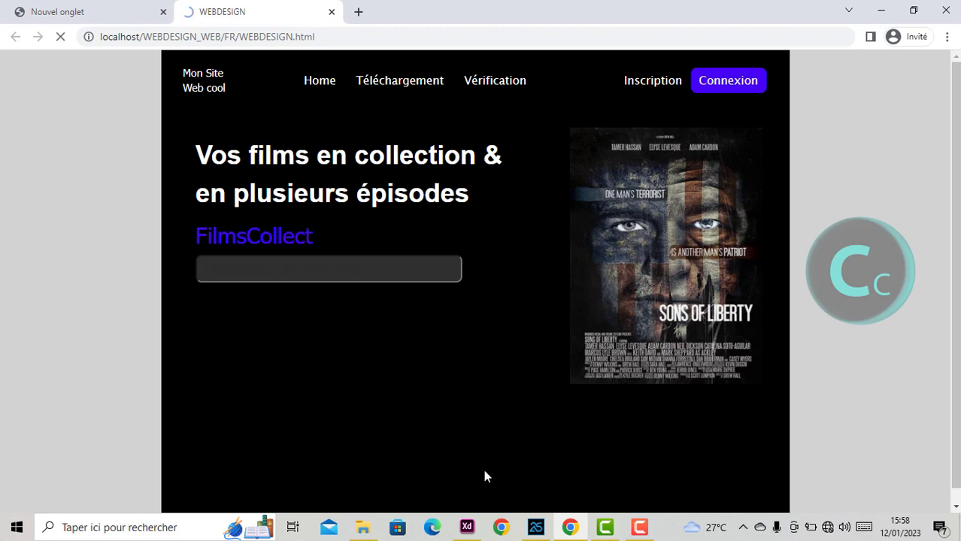
{"action": "type", "text": "FDSFDSFSDFSDF"}
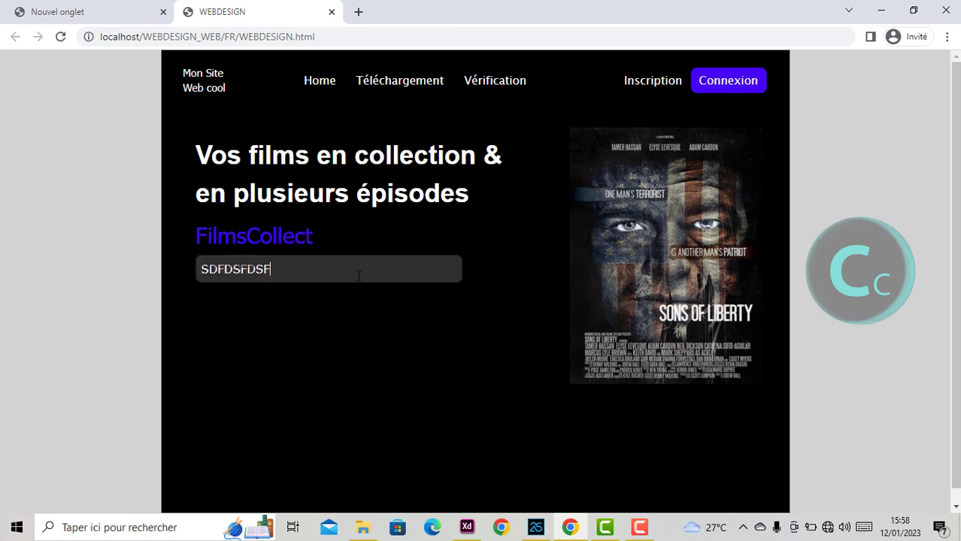
{"action": "key", "text": "shift+Left"}
{"action": "key", "text": "shift+Left"}
{"action": "key", "text": "shift+Left"}
{"action": "key", "text": "shift+Left"}
{"action": "key", "text": "shift+Left"}
{"action": "key", "text": "shift+Left"}
{"action": "key", "text": "shift+Left"}
{"action": "key", "text": "shift+Left"}
{"action": "key", "text": "shift+Left"}
{"action": "key", "text": "shift+Left"}
{"action": "key", "text": "shift+Left"}
{"action": "key", "text": "shift+Left"}
{"action": "key", "text": "shift+Left"}
{"action": "key", "text": "shift+Left"}
{"action": "key", "text": "shift+Left"}
{"action": "key", "text": "Right"}
{"action": "key", "text": "shift+Left"}
{"action": "key", "text": "shift+Left"}
{"action": "key", "text": "shift+Left"}
{"action": "key", "text": "shift+Left"}
{"action": "key", "text": "shift+Left"}
{"action": "key", "text": "shift+Left"}
{"action": "key", "text": "shift+Left"}
{"action": "key", "text": "shift+Left"}
{"action": "key", "text": "shift+Left"}
{"action": "key", "text": "shift+Left"}
{"action": "key", "text": "shift+Left"}
{"action": "key", "text": "shift+Left"}
{"action": "key", "text": "shift+Left"}
{"action": "mouse_move", "coordinate": [203, 265]}
{"action": "left_mouse_down"}
{"action": "mouse_move", "coordinate": [332, 269]}
{"action": "mouse_move", "coordinate": [188, 272]}
{"action": "left_mouse_up"}
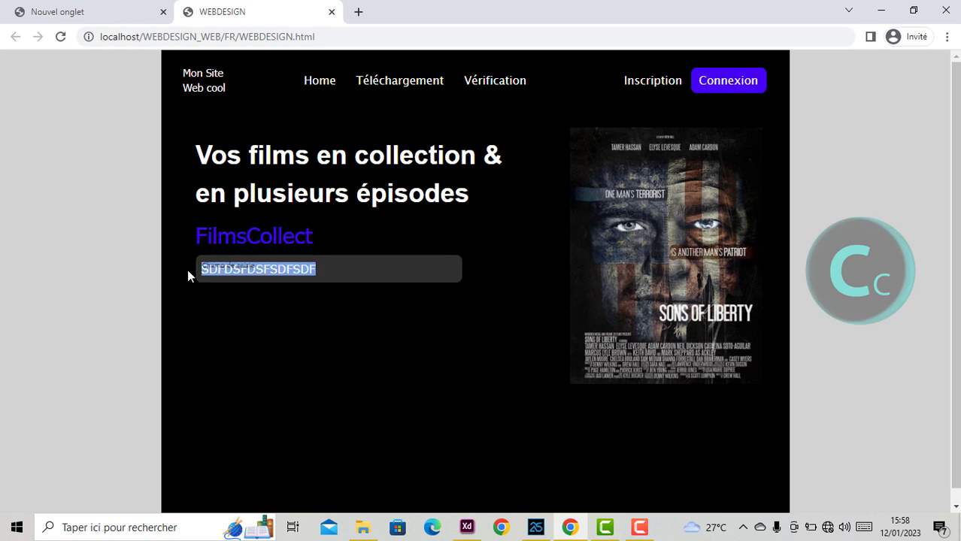
{"action": "key", "text": "BackSpace"}
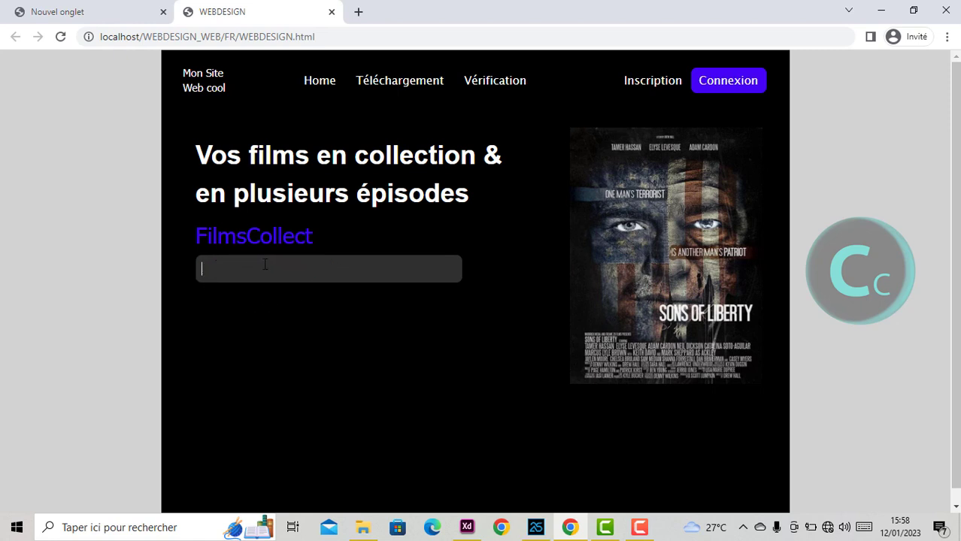
{"action": "left_click", "coordinate": [536, 527]}
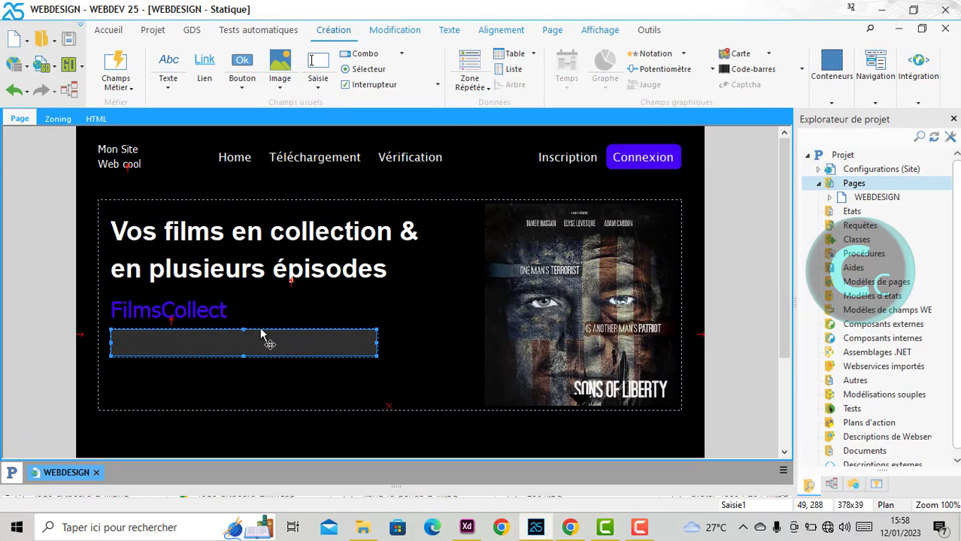
Step: In the input field's description, set the colour of the label element (Libellé) to Gris and apply it
{"action": "right_click", "coordinate": [261, 347]}
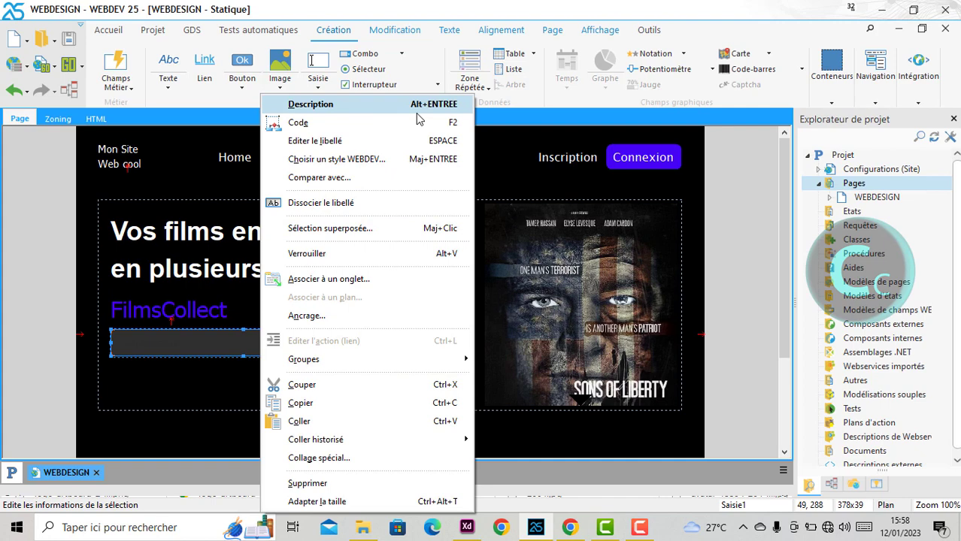
{"action": "left_click", "coordinate": [324, 110]}
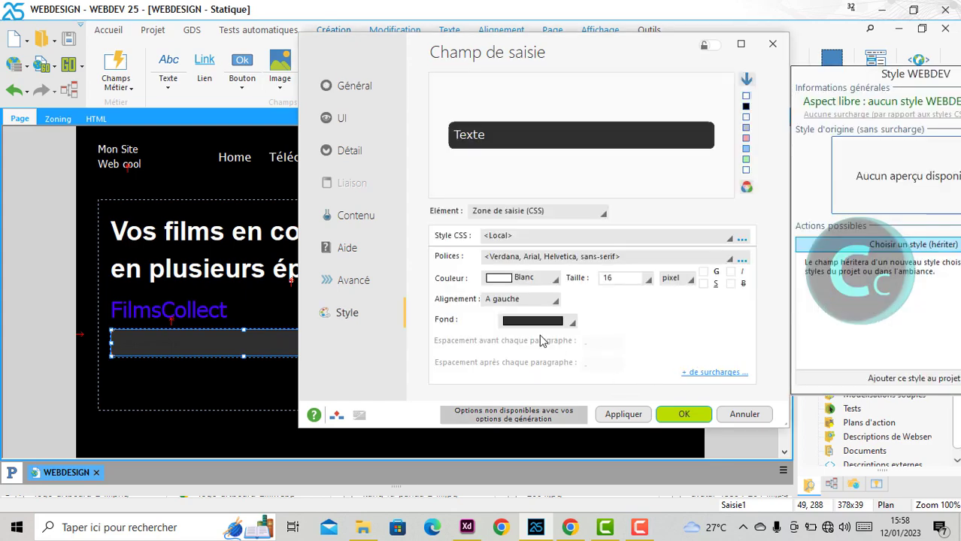
{"action": "left_click", "coordinate": [525, 215]}
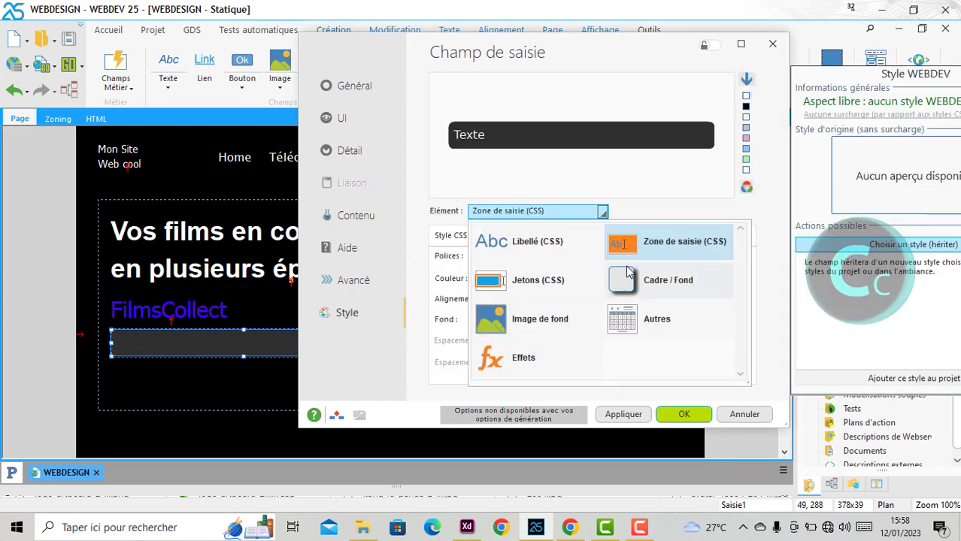
{"action": "left_click", "coordinate": [557, 245]}
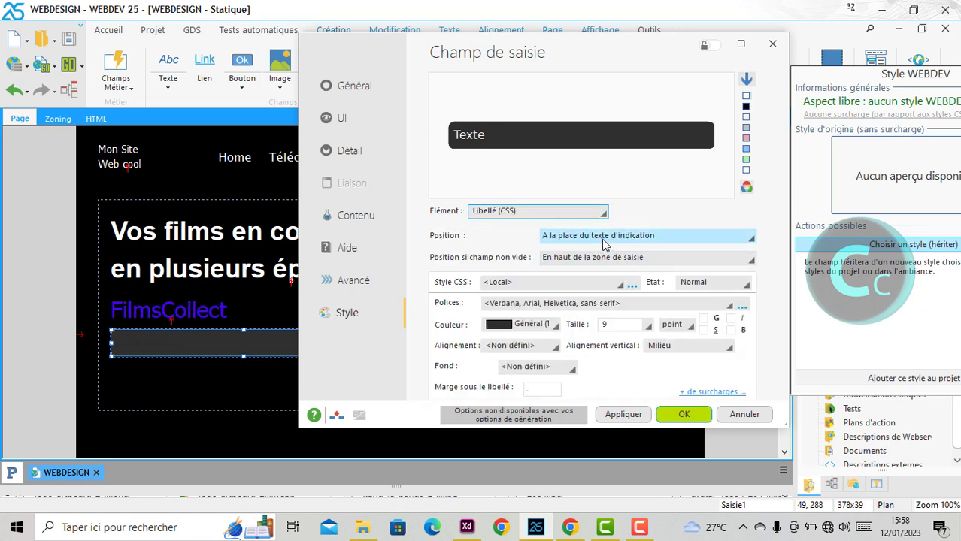
{"action": "left_click", "coordinate": [624, 245]}
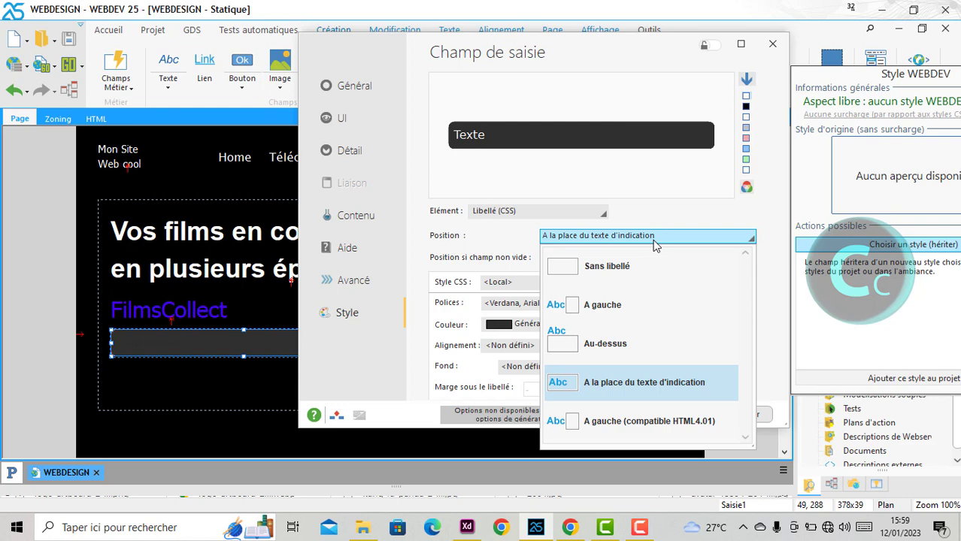
{"action": "left_click", "coordinate": [654, 246]}
{"action": "left_click", "coordinate": [549, 326]}
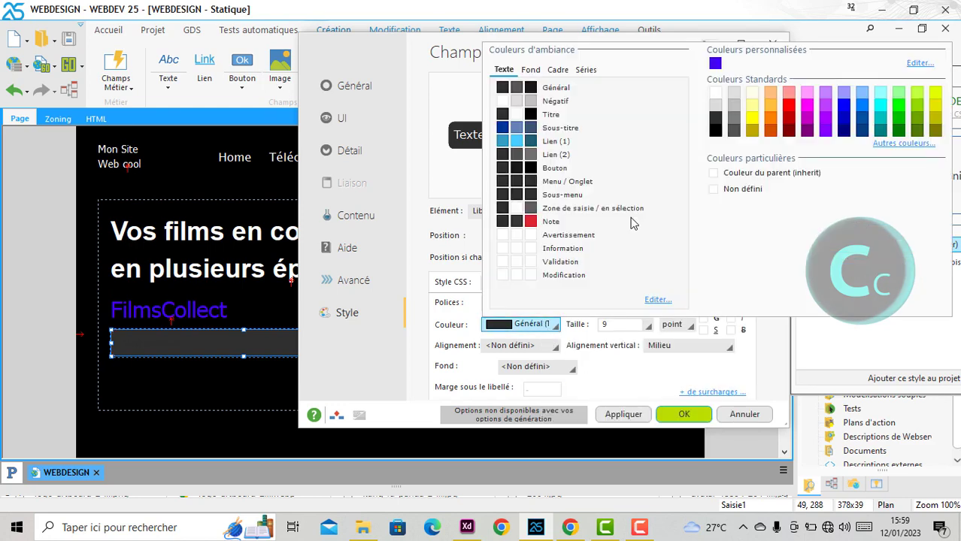
{"action": "left_click", "coordinate": [733, 105]}
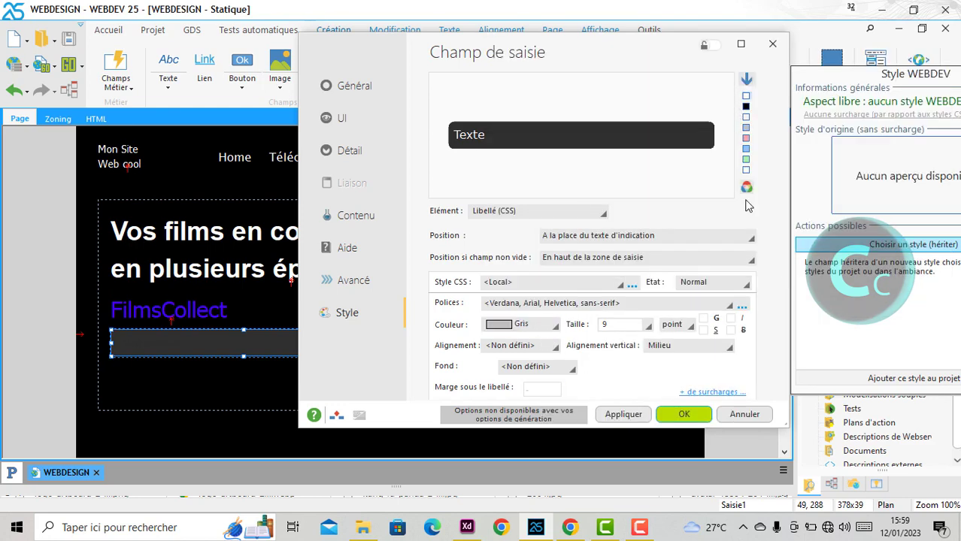
{"action": "left_click", "coordinate": [619, 419]}
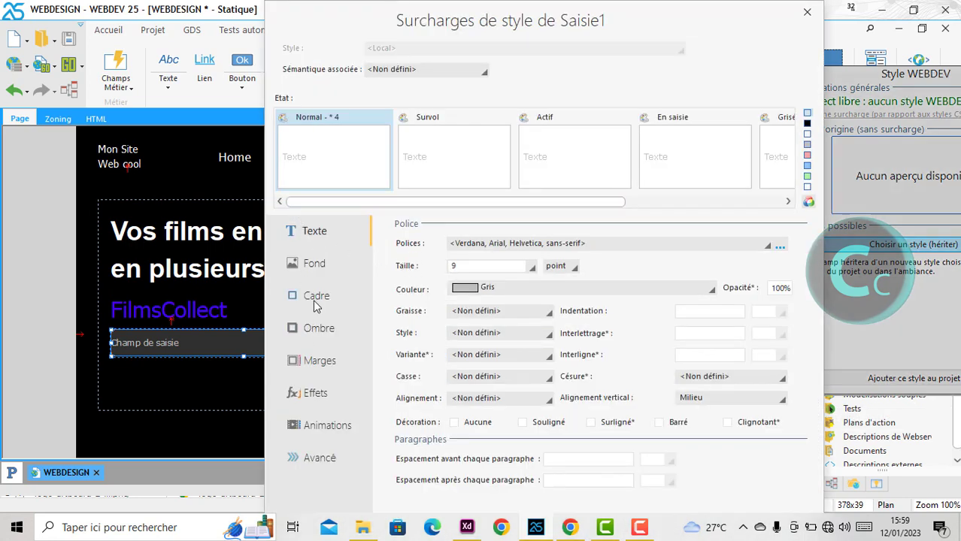
Step: Set all four inner margins of the label to 4 px in its style overrides, validate them, and apply the change to the field
{"action": "left_click", "coordinate": [316, 299]}
{"action": "scroll", "coordinate": [322, 312], "scroll_direction": "up", "scroll_amount": 3}
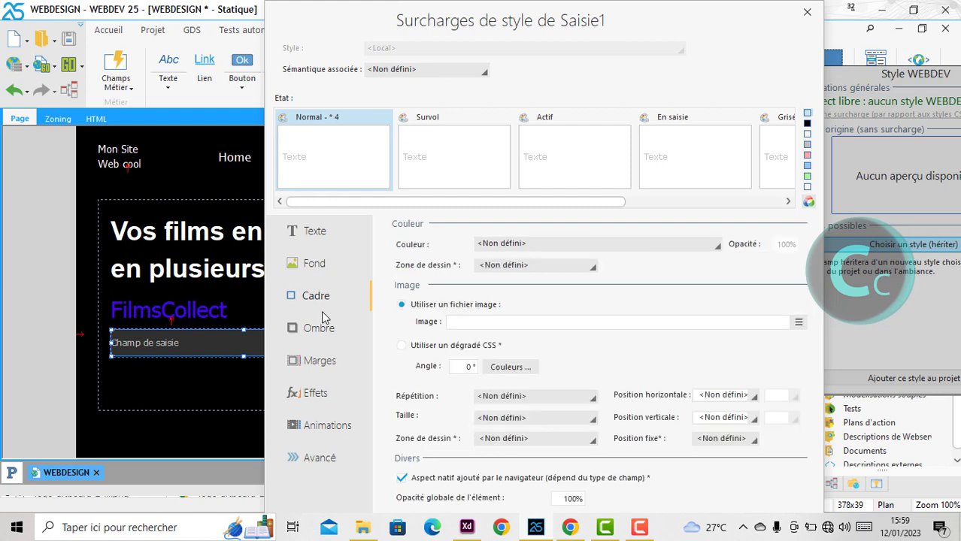
{"action": "left_click", "coordinate": [318, 327]}
{"action": "left_click", "coordinate": [318, 361]}
{"action": "left_click", "coordinate": [433, 305]}
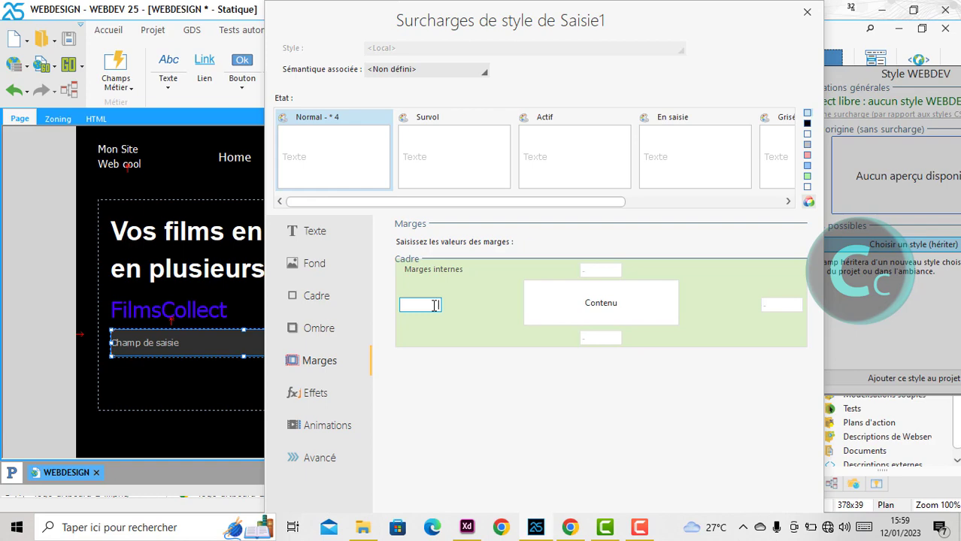
{"action": "type", "text": "4"}
{"action": "key", "text": "Tab"}
{"action": "type", "text": "4"}
{"action": "key", "text": "Tab"}
{"action": "type", "text": "4"}
{"action": "key", "text": "Tab"}
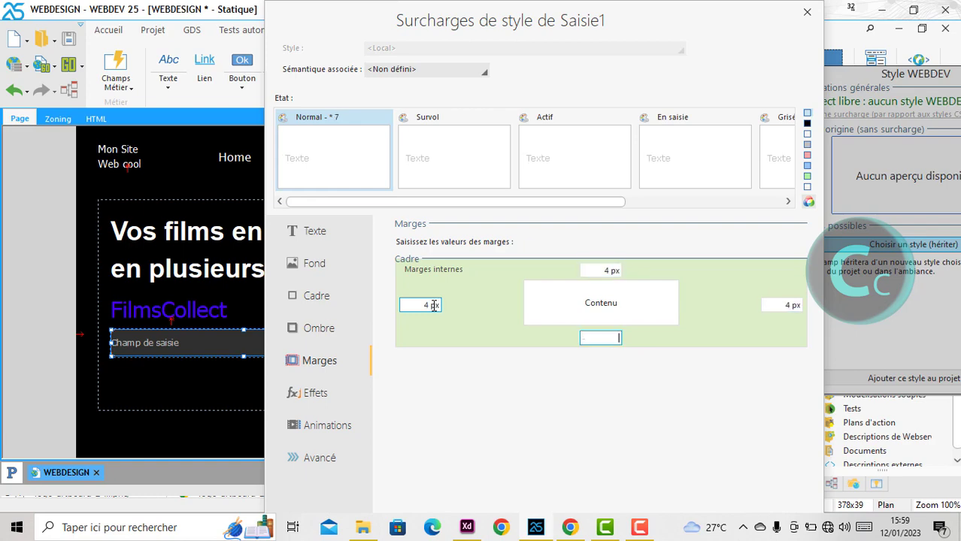
{"action": "type", "text": "4"}
{"action": "double_click", "coordinate": [492, 20]}
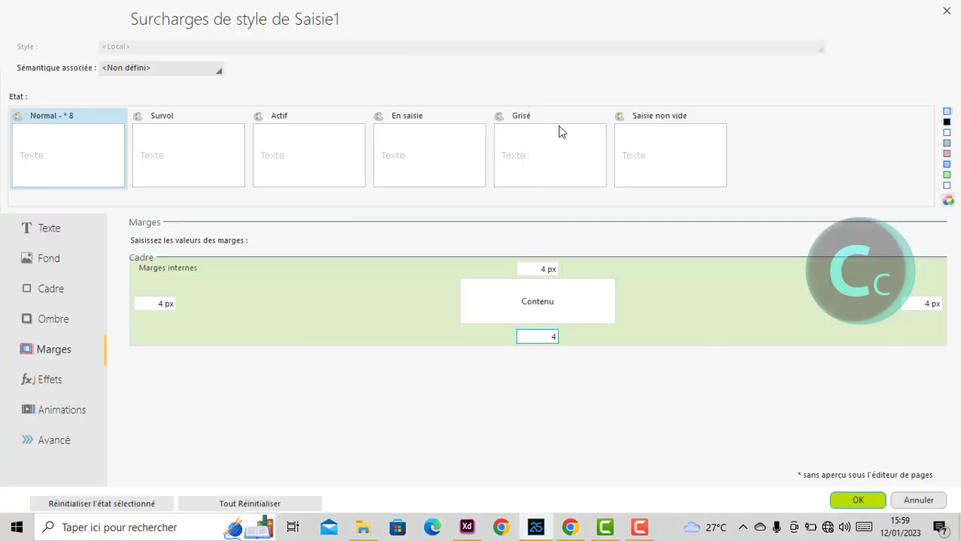
{"action": "left_click", "coordinate": [855, 499]}
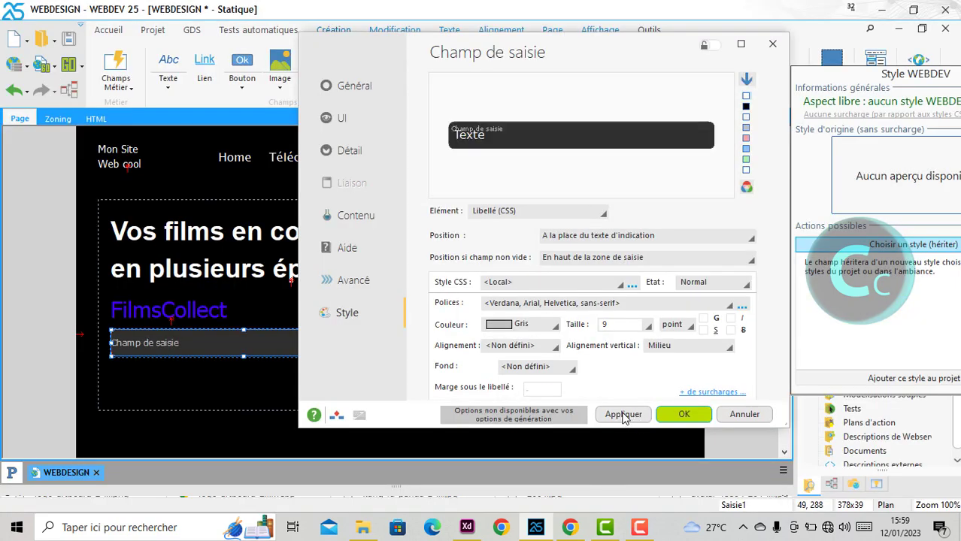
{"action": "left_click", "coordinate": [623, 415]}
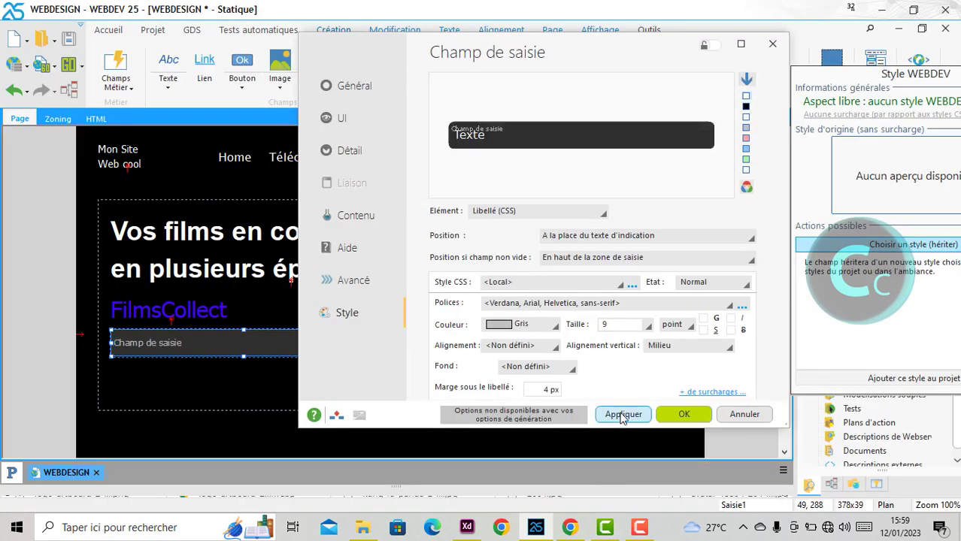
Step: Change the label's font size to 14 with pixel as the unit, and apply it
{"action": "left_click", "coordinate": [676, 328]}
{"action": "left_click", "coordinate": [675, 328]}
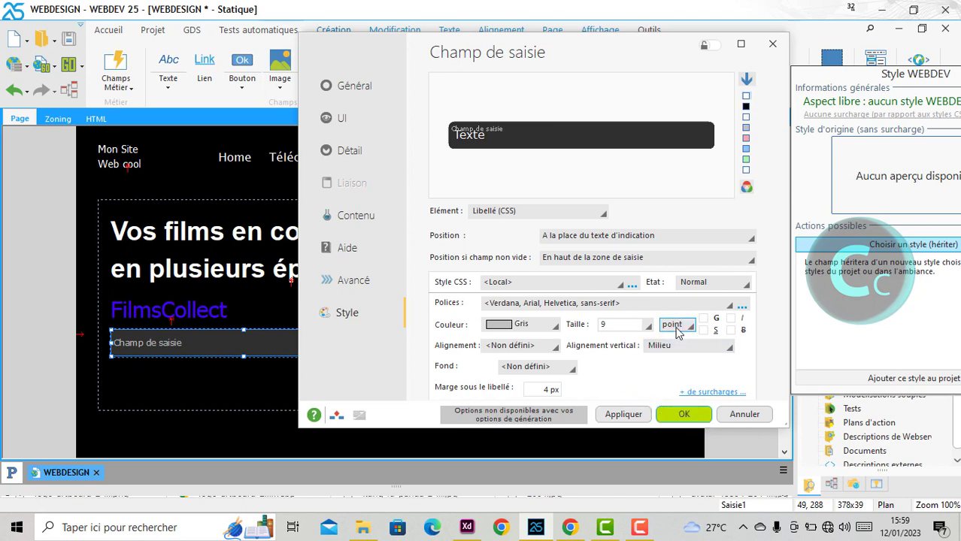
{"action": "left_click", "coordinate": [675, 328]}
{"action": "left_click", "coordinate": [678, 340]}
{"action": "left_click", "coordinate": [620, 325]}
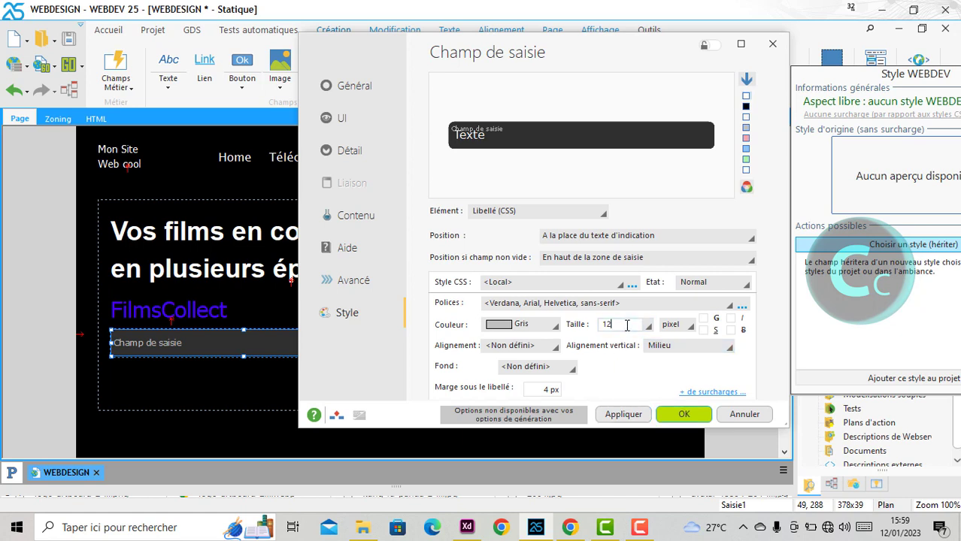
{"action": "left_click", "coordinate": [627, 418]}
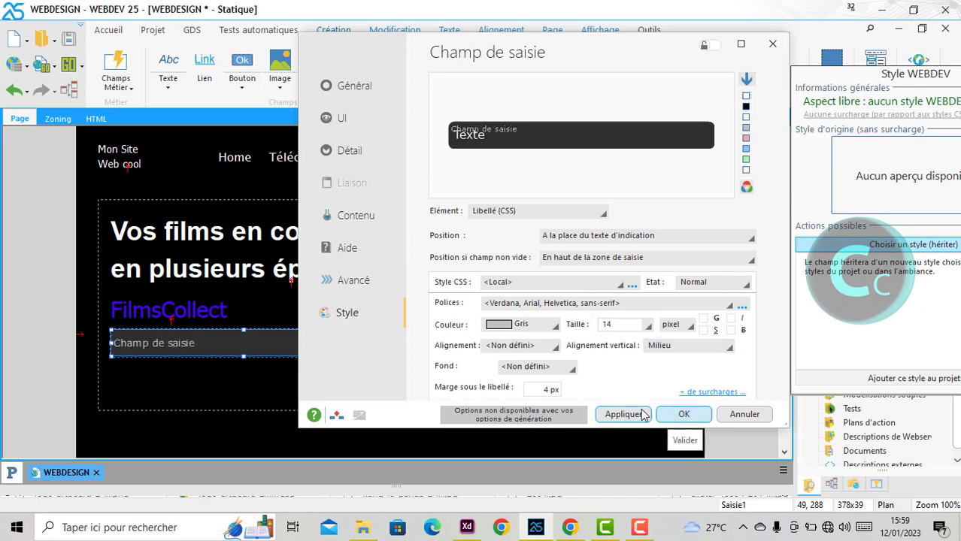
Step: Align the label to the left (A gauche), validate the field's description, and save the page
{"action": "left_click", "coordinate": [503, 346]}
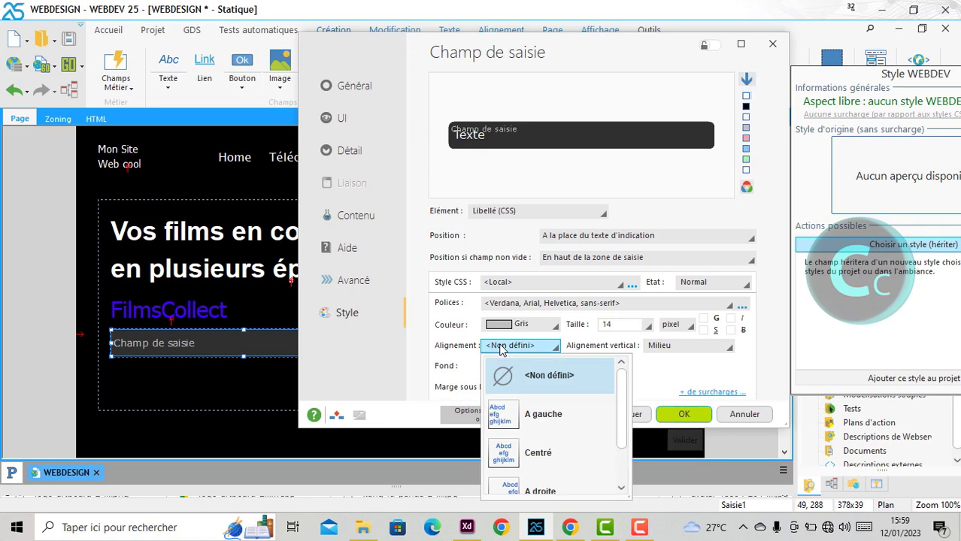
{"action": "left_click", "coordinate": [529, 415]}
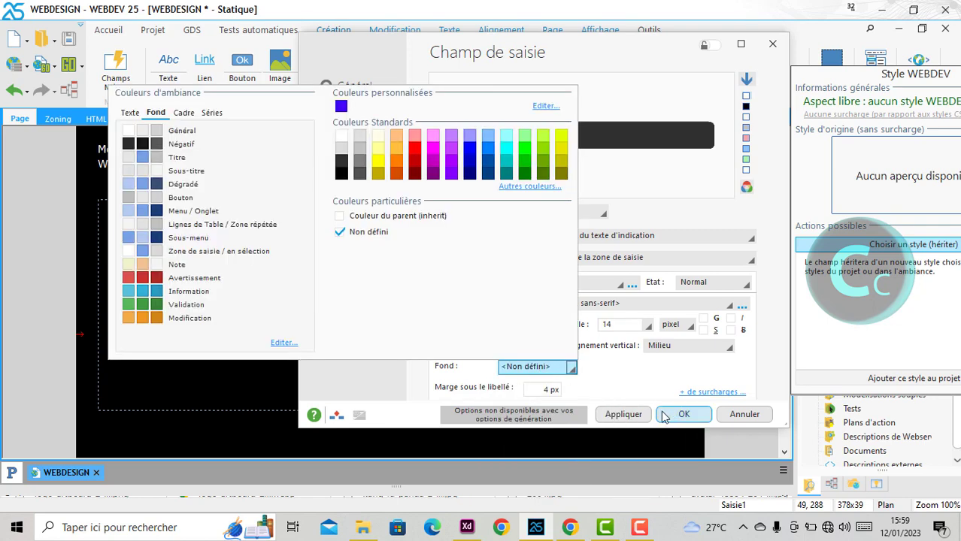
{"action": "left_click", "coordinate": [622, 414]}
{"action": "left_click", "coordinate": [680, 416]}
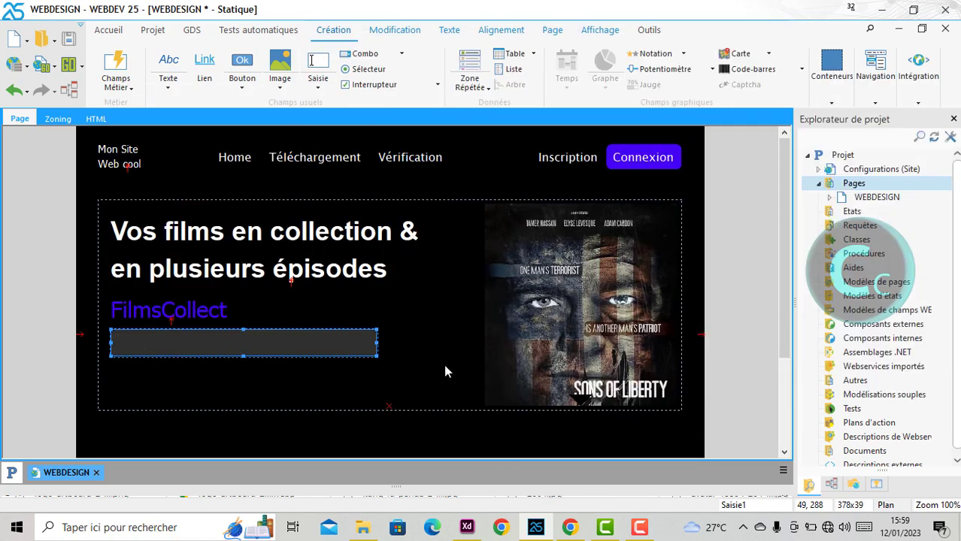
{"action": "key", "text": "ctrl+s"}
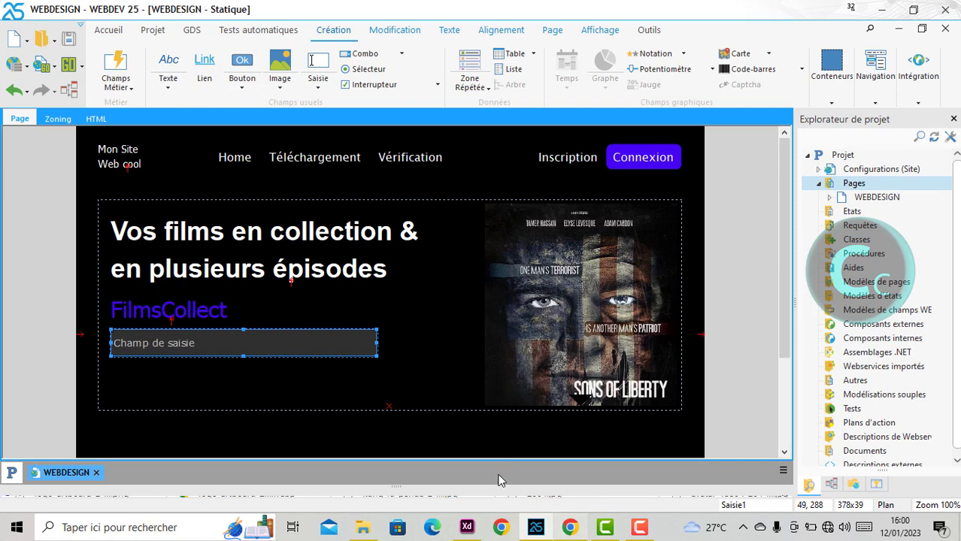
Step: Check the label inside the input field in the browser by entering sample text and clearing it again
{"action": "left_click", "coordinate": [570, 528]}
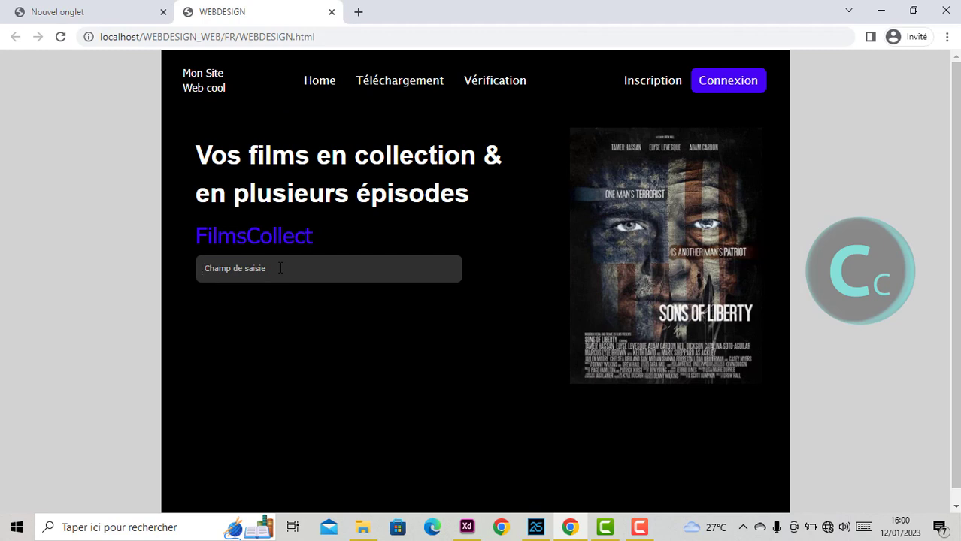
{"action": "type", "text": "GFGGHFGHFGHF"}
{"action": "left_click_drag", "start_coordinate": [297, 269], "coordinate": [194, 267]}
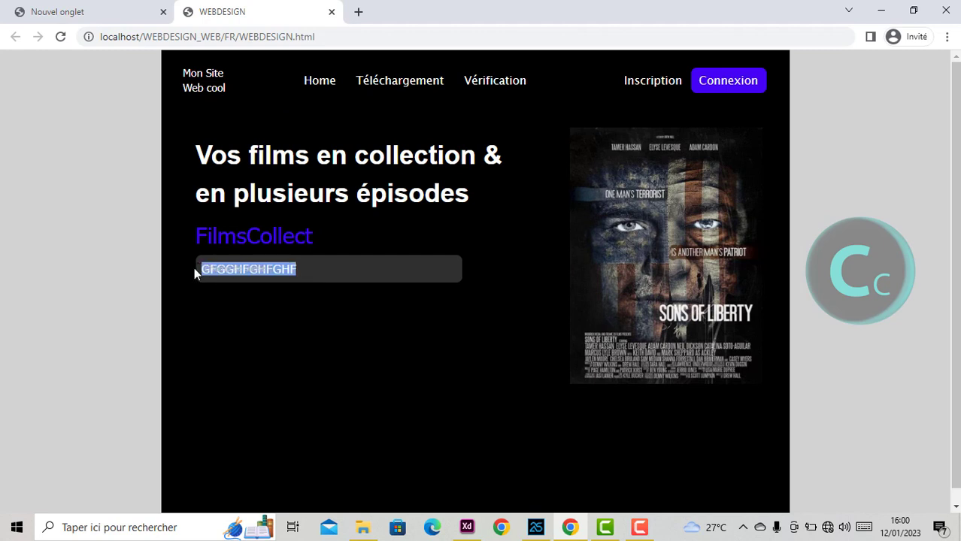
{"action": "left_click", "coordinate": [307, 274]}
{"action": "double_click", "coordinate": [307, 274]}
{"action": "left_click", "coordinate": [349, 280]}
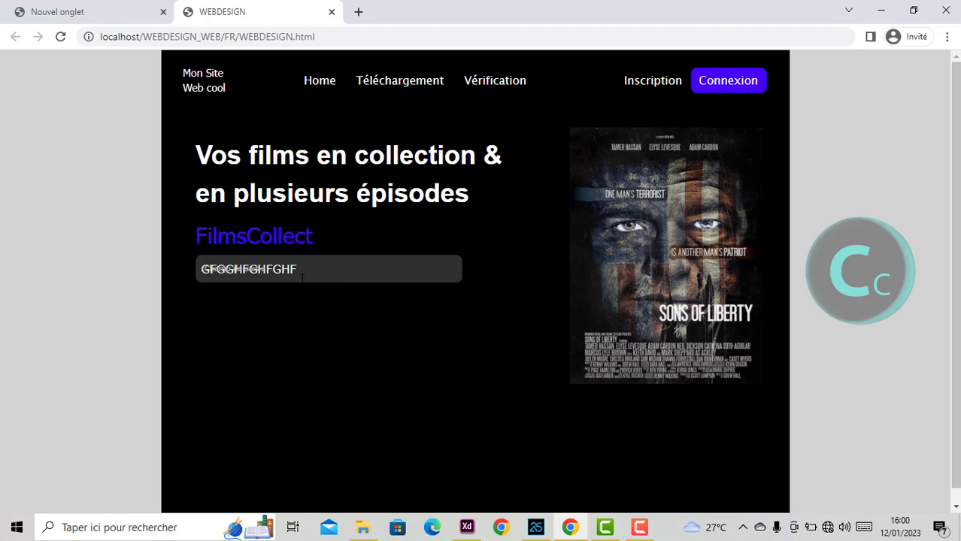
{"action": "left_click_drag", "start_coordinate": [302, 277], "coordinate": [161, 268]}
{"action": "key", "text": "BackSpace"}
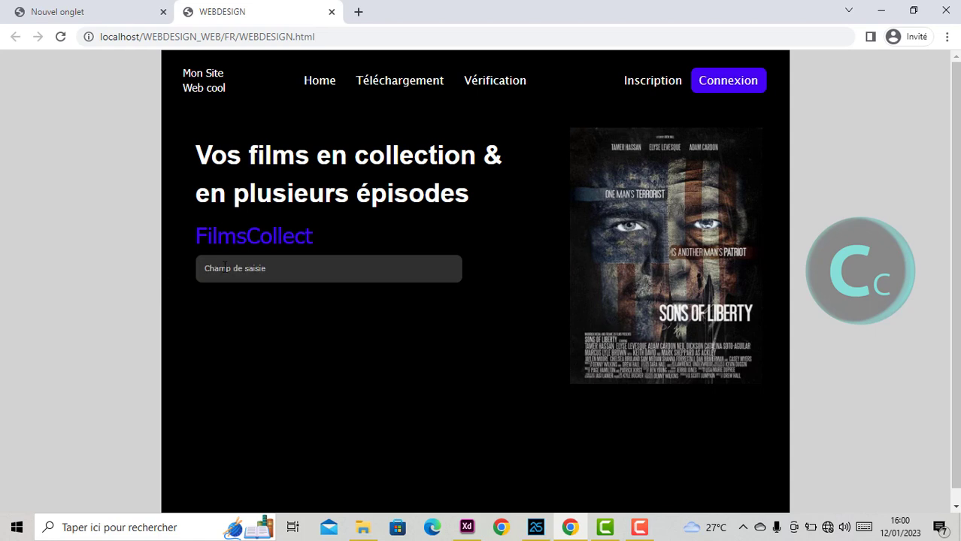
{"action": "left_click", "coordinate": [253, 311]}
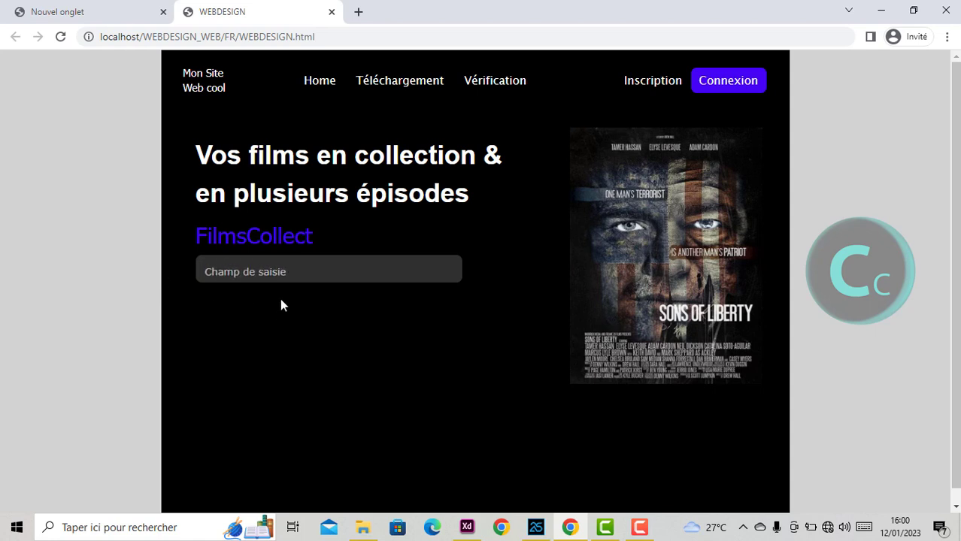
Step: Switch to WEBDEV and open the additional style overrides for the label of the input field under FilmsCollect
{"action": "left_click", "coordinate": [539, 533]}
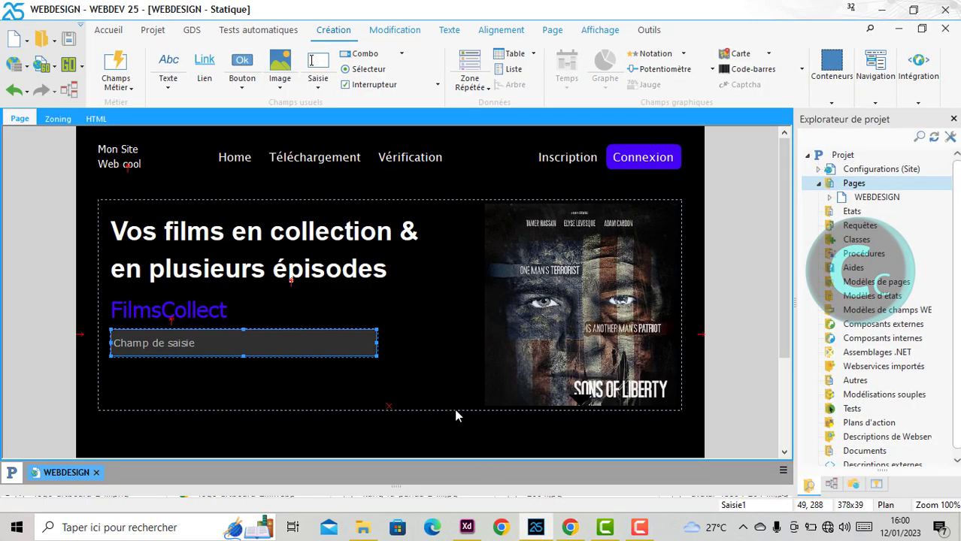
{"action": "right_click", "coordinate": [300, 345]}
{"action": "left_click", "coordinate": [381, 105]}
{"action": "key", "text": "alt+Return"}
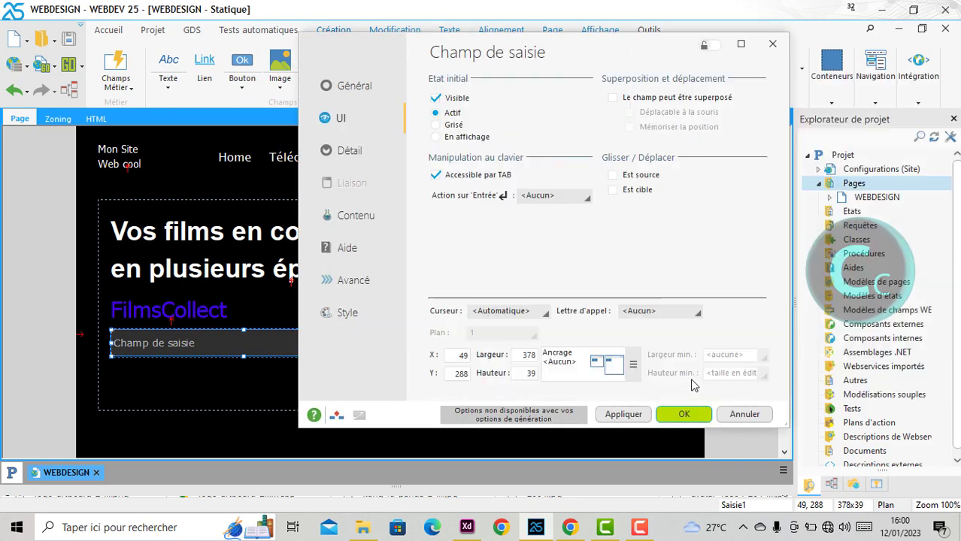
{"action": "left_click", "coordinate": [347, 313]}
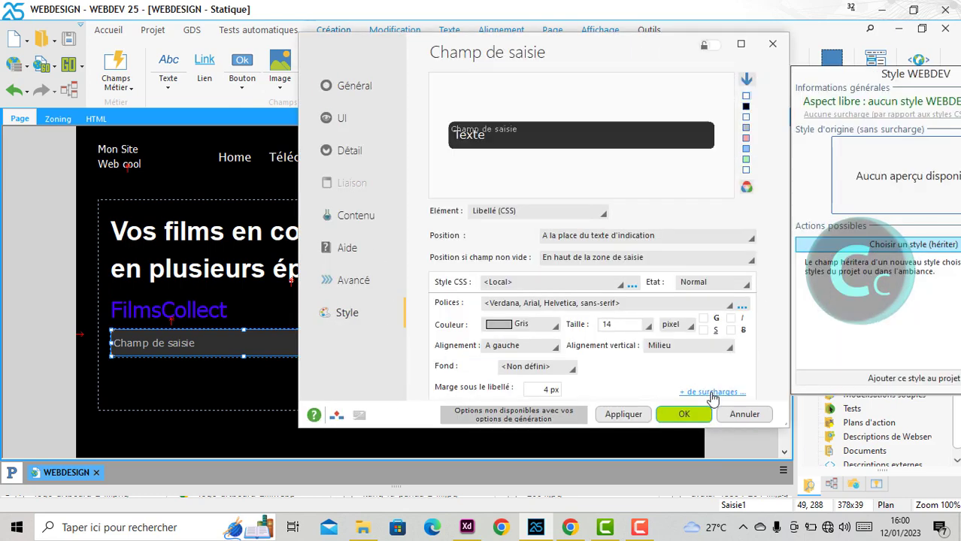
{"action": "left_click", "coordinate": [713, 392]}
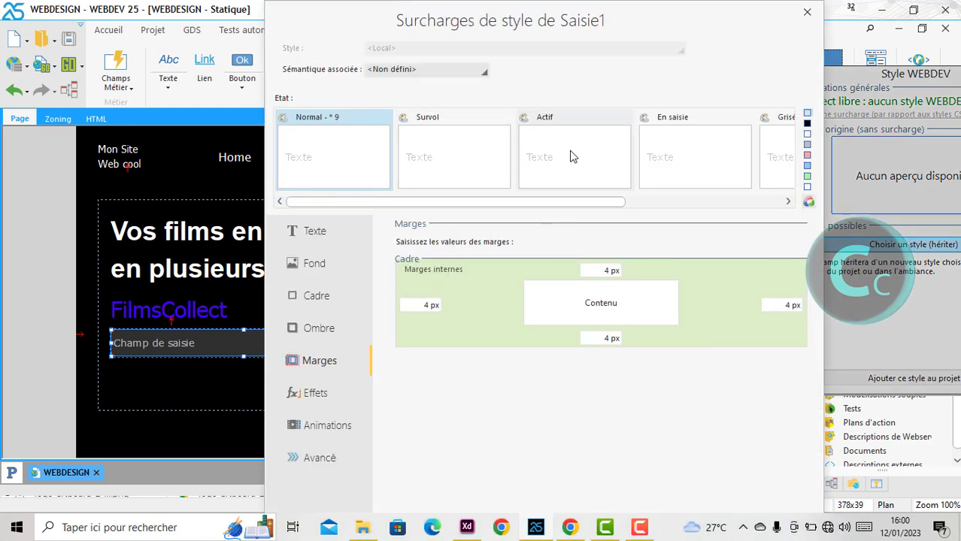
Step: Set the label's font size to 1 pixel for the En saisie state and apply the style change
{"action": "left_click", "coordinate": [715, 158]}
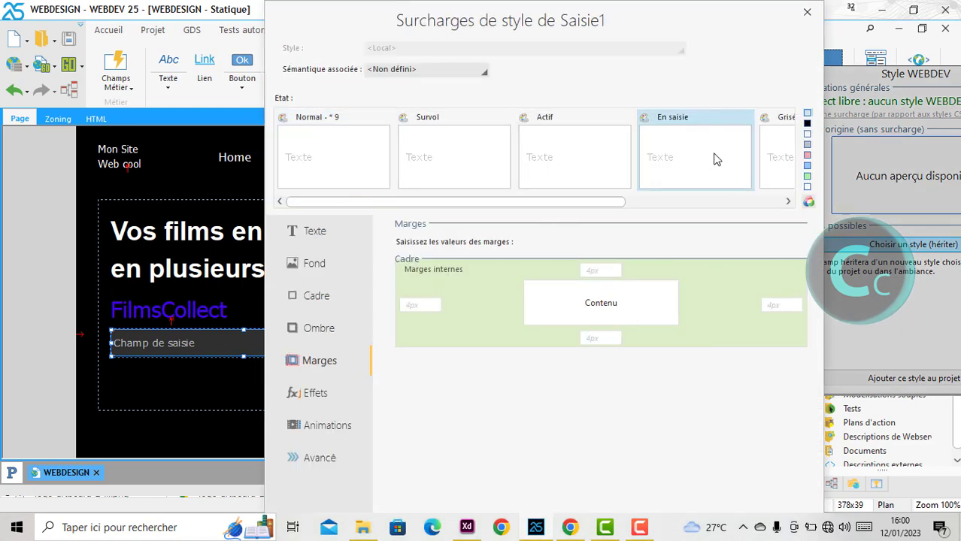
{"action": "left_click", "coordinate": [315, 264]}
{"action": "left_click", "coordinate": [316, 238]}
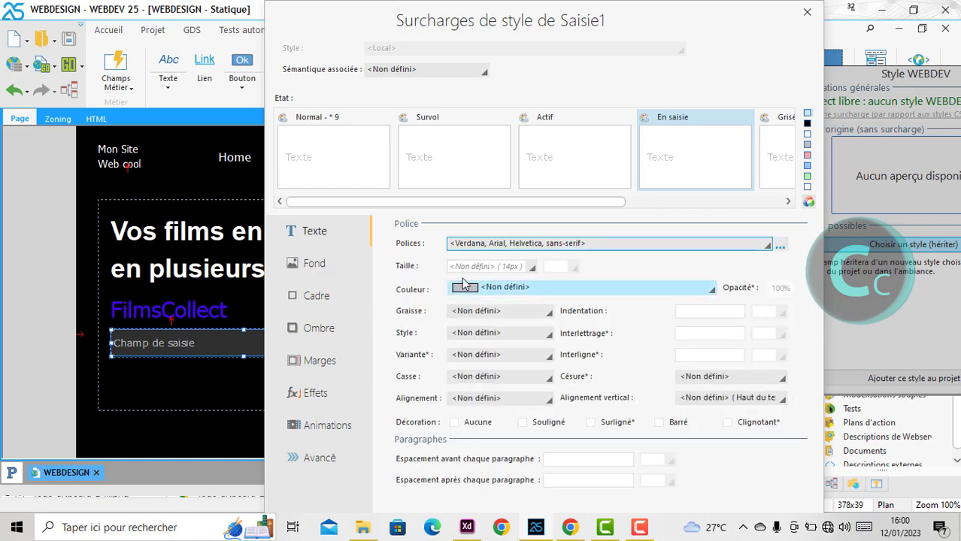
{"action": "left_click", "coordinate": [521, 268]}
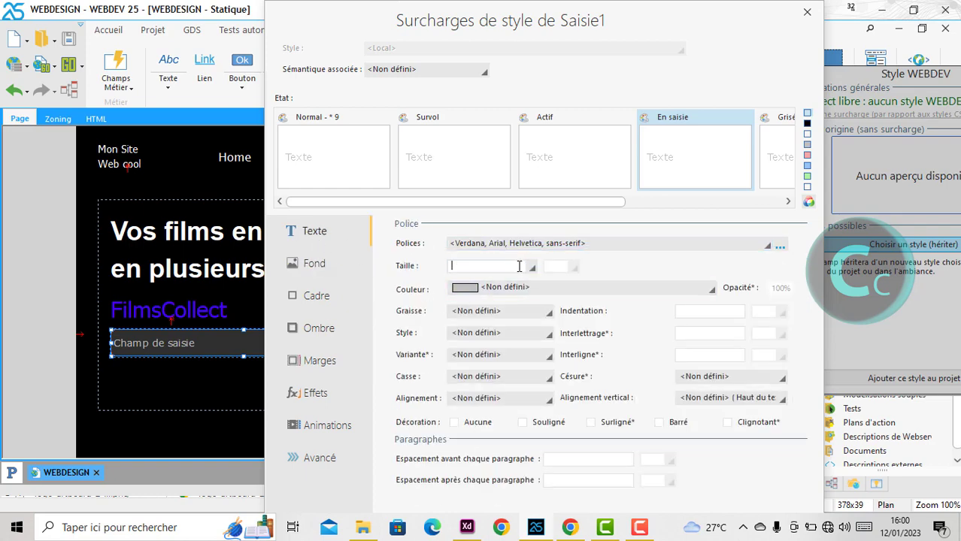
{"action": "type", "text": "1"}
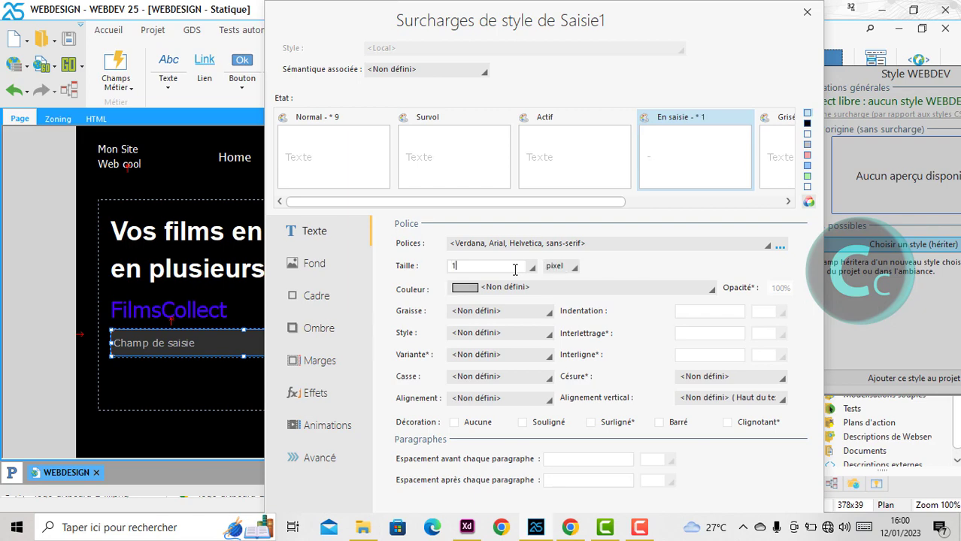
{"action": "double_click", "coordinate": [624, 27]}
{"action": "left_click", "coordinate": [857, 500]}
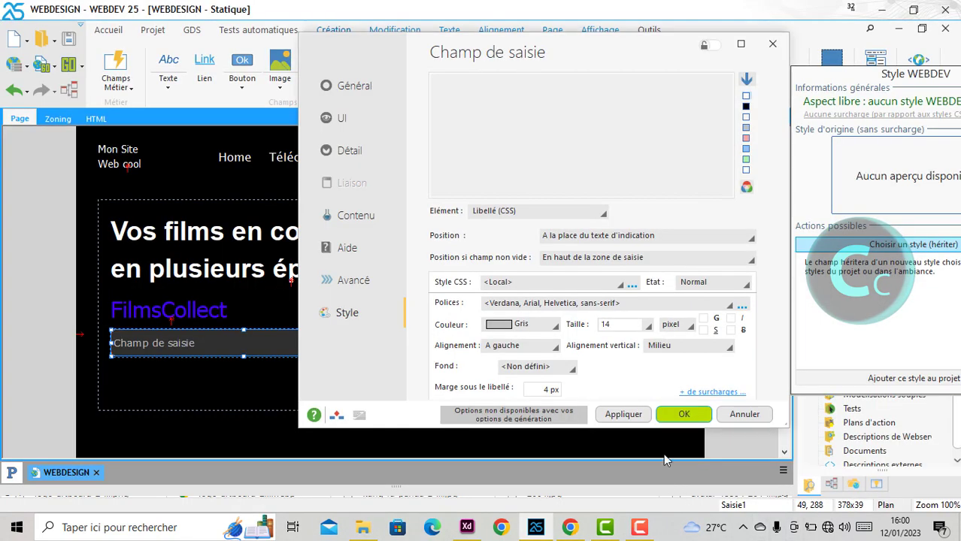
{"action": "left_click", "coordinate": [625, 415]}
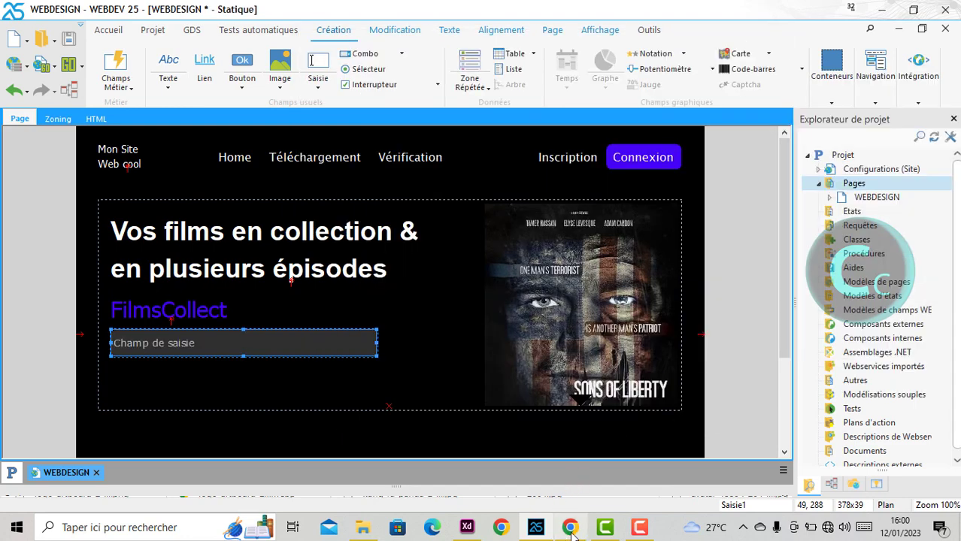
Step: Test the input field on the page in Chrome by entering ZEZEREZRZEREZRZER, clearing it and leaving the field
{"action": "left_click", "coordinate": [571, 529]}
{"action": "left_click", "coordinate": [278, 269]}
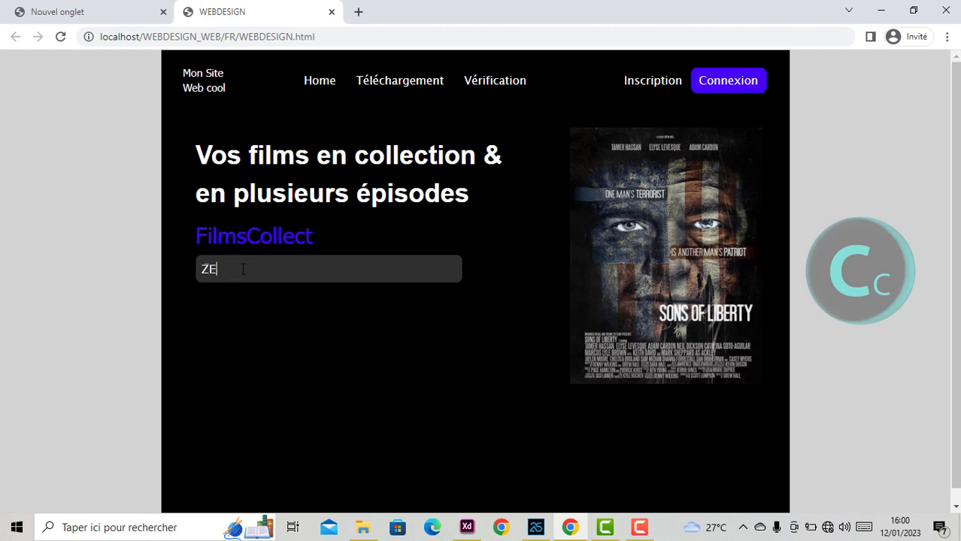
{"action": "type", "text": "ZEZEREZRZEREZRZER"}
{"action": "key", "text": "ctrl+a"}
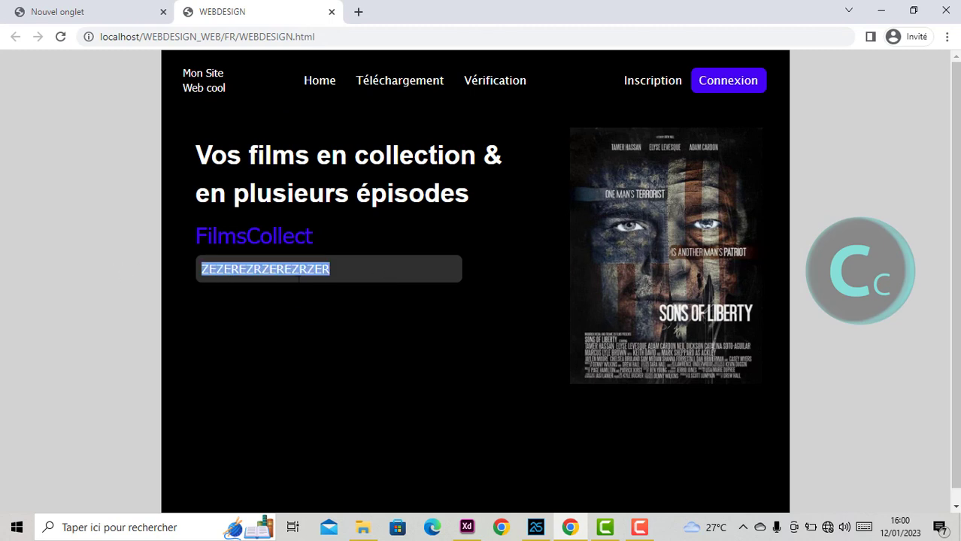
{"action": "key", "text": "BackSpace"}
{"action": "left_click", "coordinate": [367, 447]}
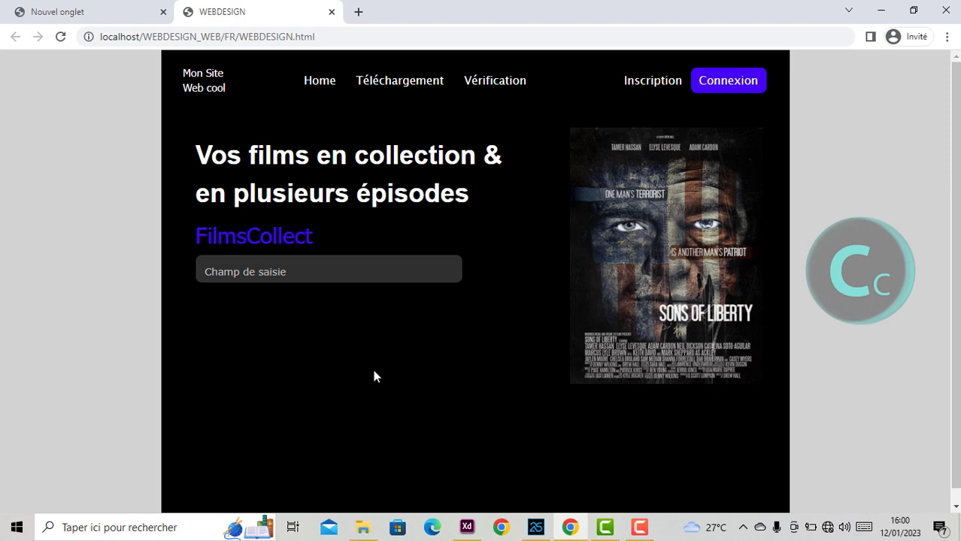
Step: Return to WEBDEV, enlarge the input field's height to about 43 px and check the page in Chrome
{"action": "left_click", "coordinate": [538, 529]}
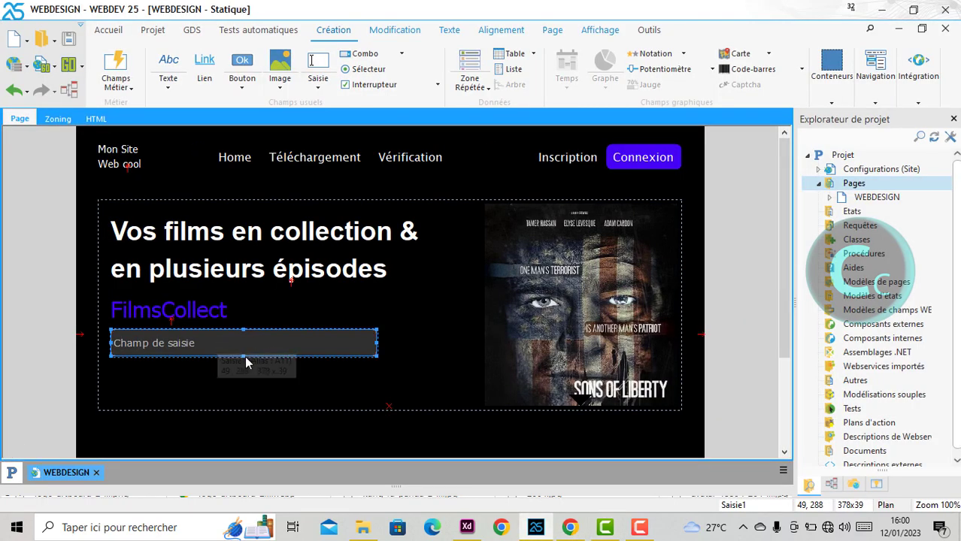
{"action": "left_click_drag", "start_coordinate": [246, 358], "coordinate": [243, 360]}
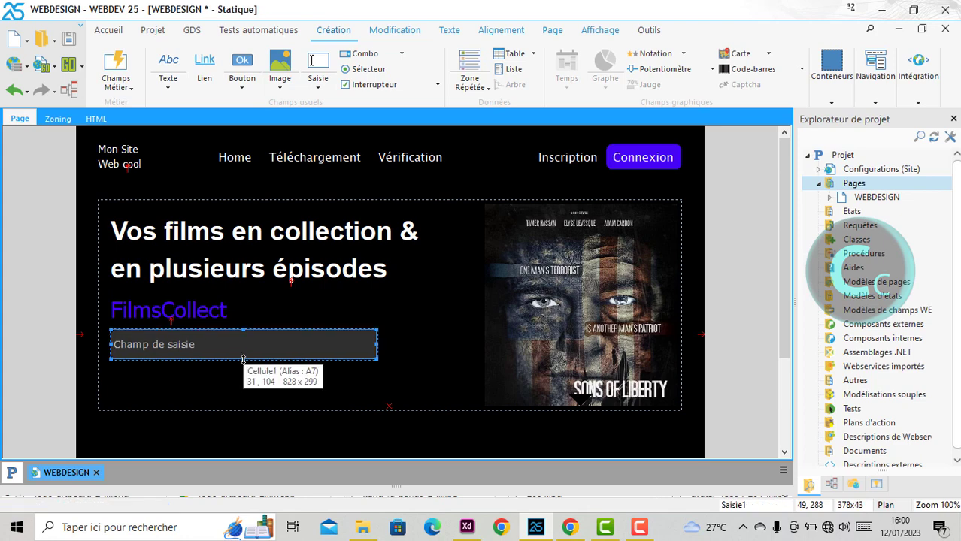
{"action": "left_click", "coordinate": [572, 529]}
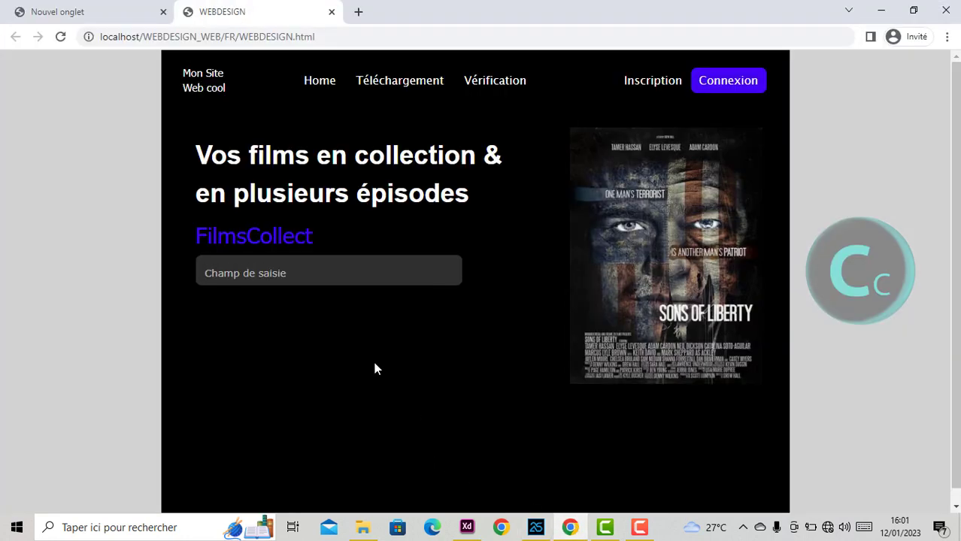
Step: Examine the button below the search field in the Adobe XD mockup and return to WEBDEV
{"action": "left_click", "coordinate": [535, 529]}
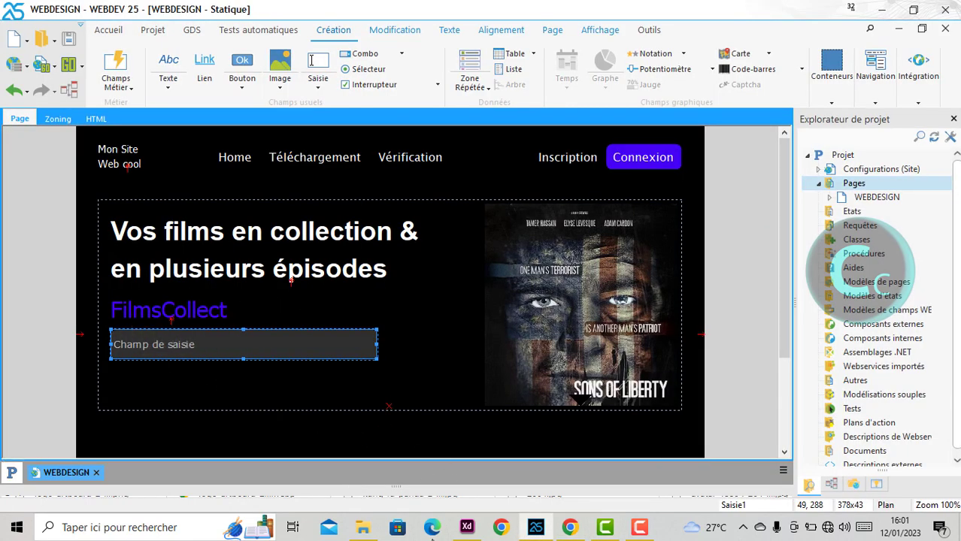
{"action": "left_click", "coordinate": [475, 533]}
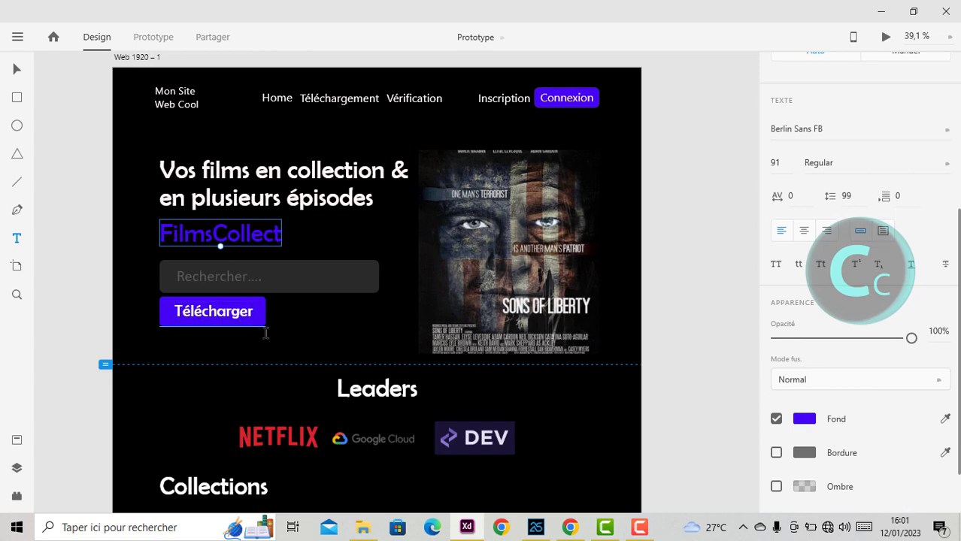
{"action": "left_click", "coordinate": [536, 527]}
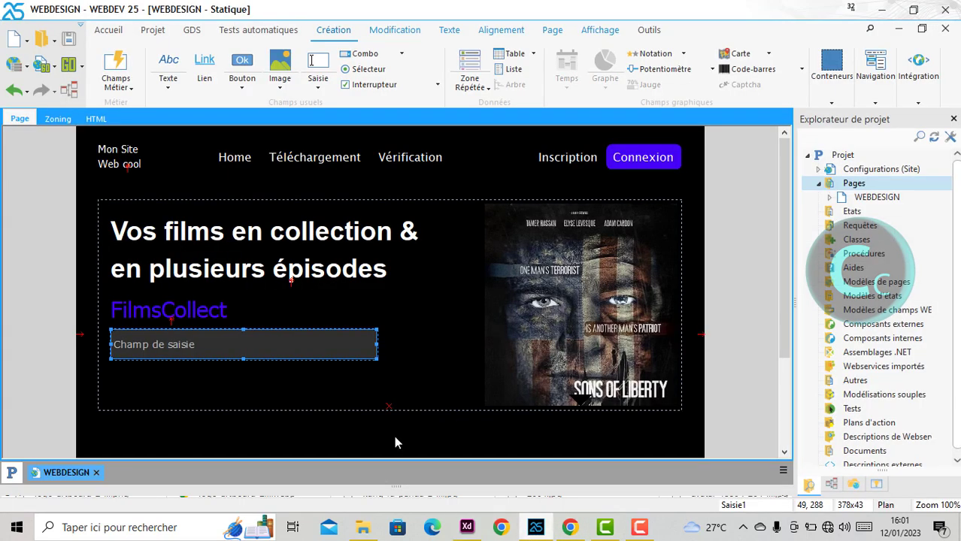
Step: Insert a button under the input field, aligned with its left edge and sized about 182 x 36 px
{"action": "left_click", "coordinate": [241, 64]}
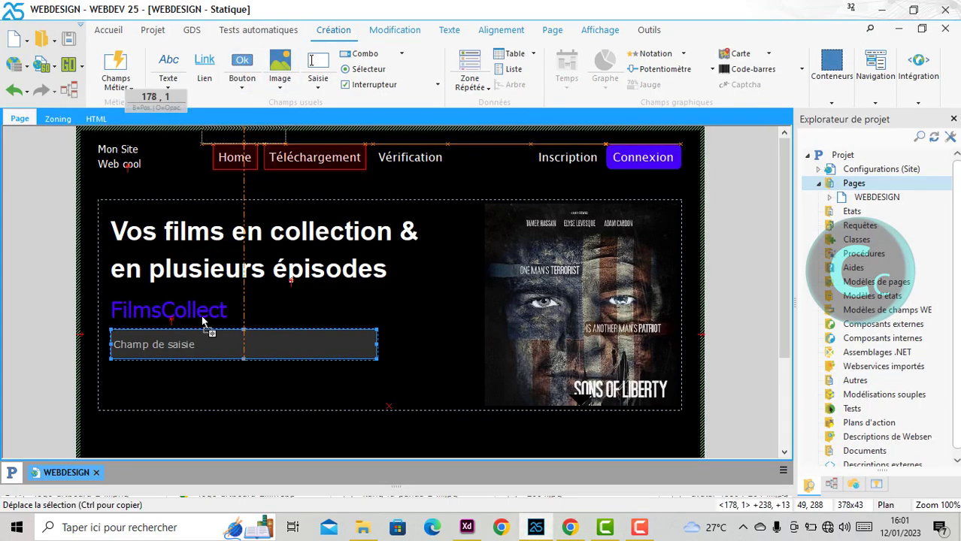
{"action": "left_click", "coordinate": [154, 374]}
{"action": "left_click_drag", "start_coordinate": [196, 382], "coordinate": [237, 391]}
Step: Change the new button's caption to Télécharger
{"action": "right_click", "coordinate": [193, 378]}
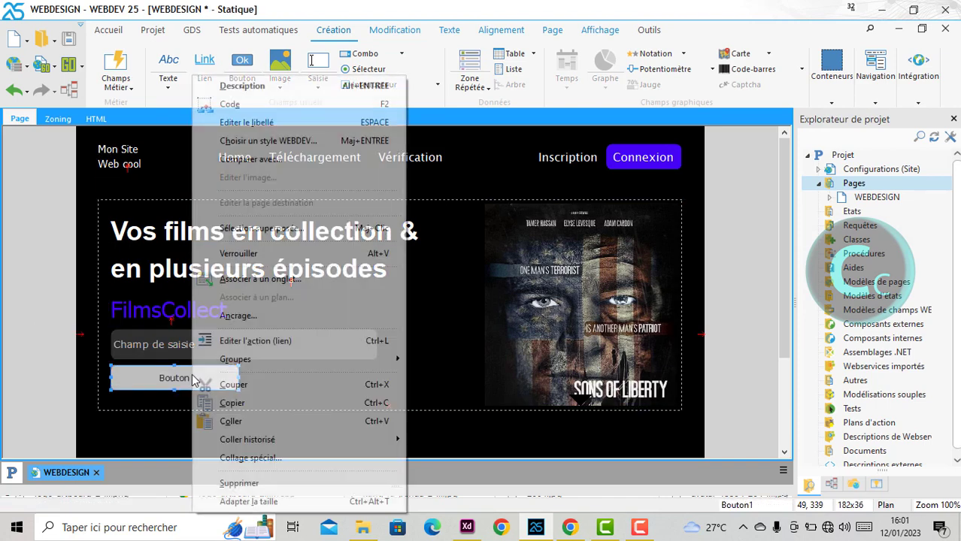
{"action": "left_click", "coordinate": [253, 122]}
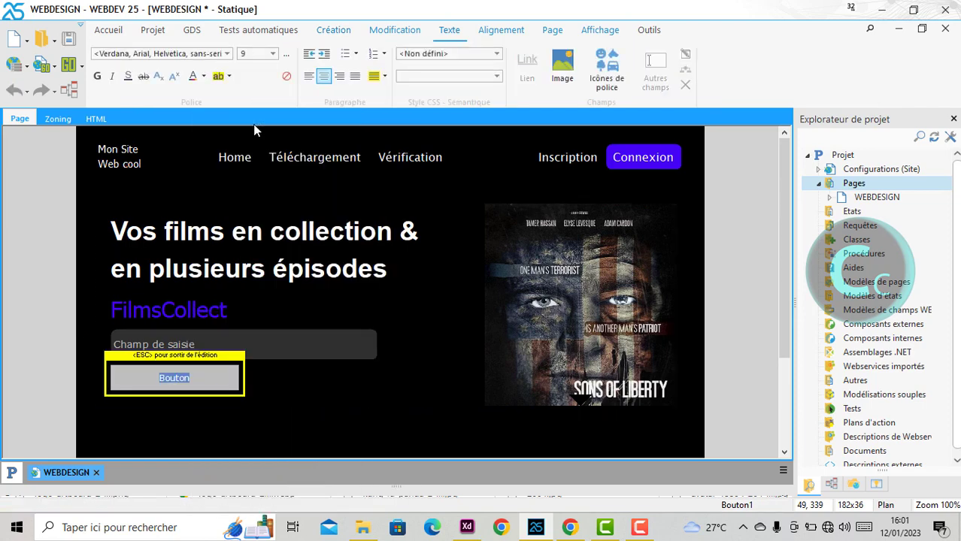
{"action": "type", "text": "Télécharger"}
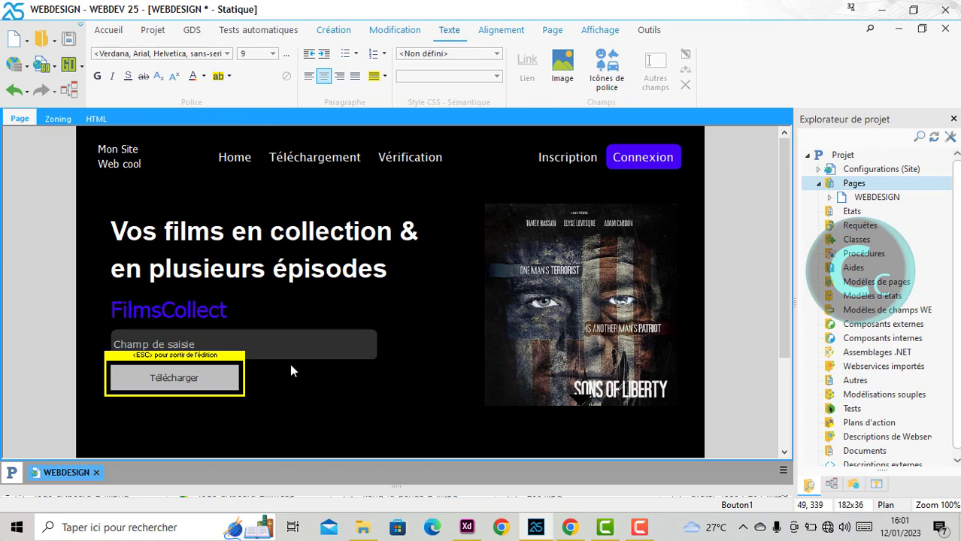
{"action": "left_click", "coordinate": [298, 409]}
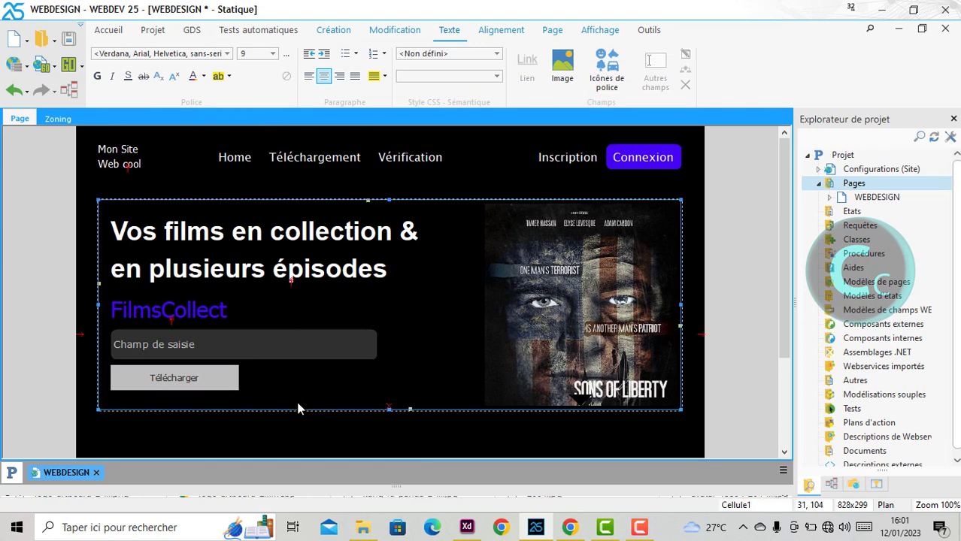
Step: Set the input field label's font to Helvetica, Arial, sans-serif in its style description and apply it
{"action": "left_click", "coordinate": [209, 378]}
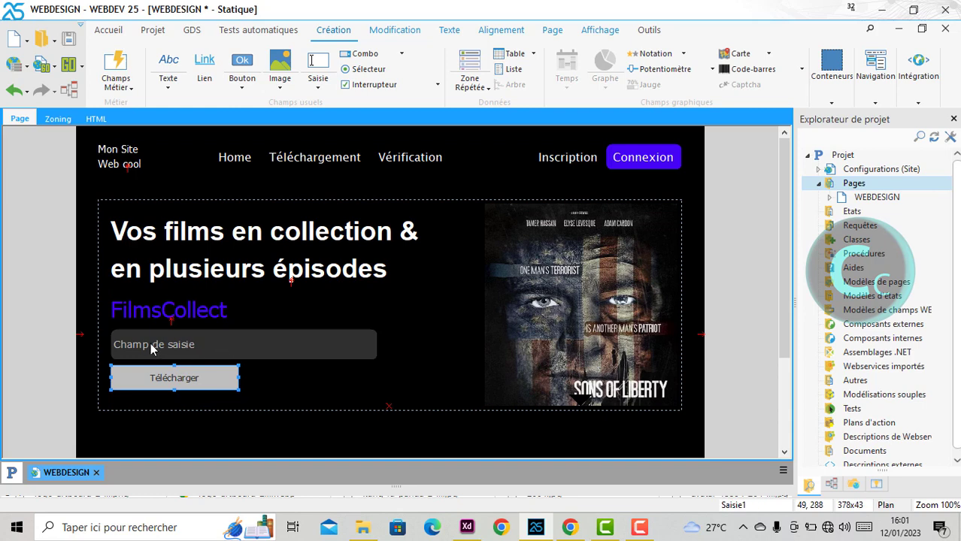
{"action": "double_click", "coordinate": [279, 357]}
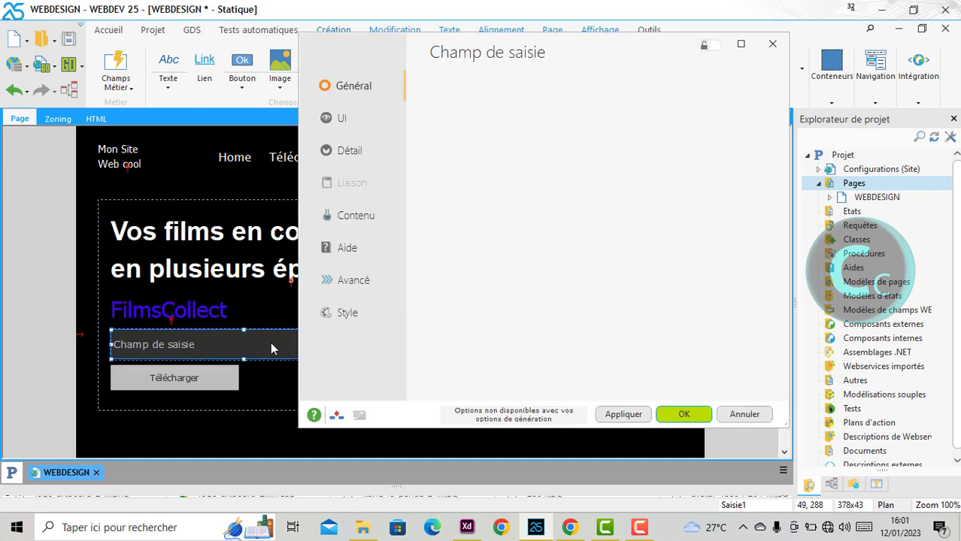
{"action": "left_click", "coordinate": [347, 310]}
{"action": "right_click", "coordinate": [571, 282]}
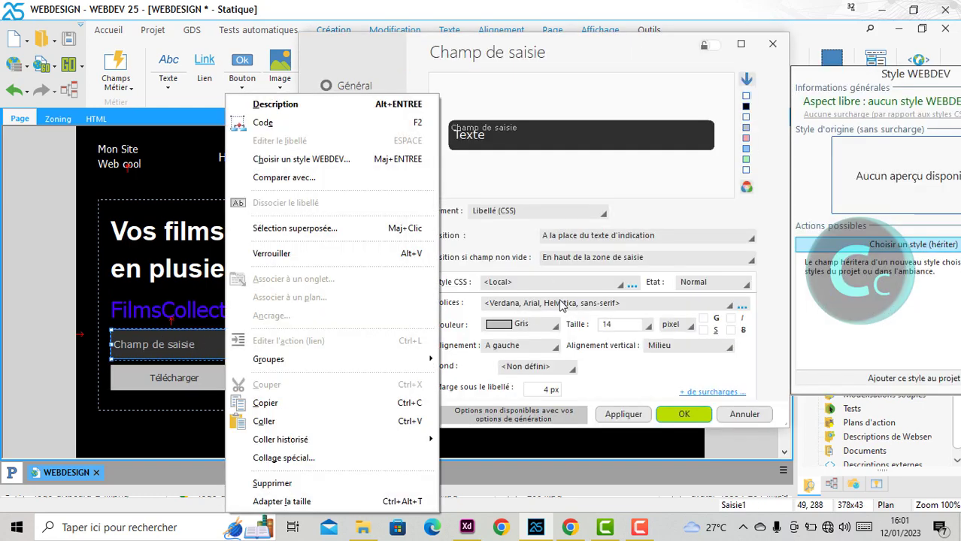
{"action": "left_click", "coordinate": [561, 304]}
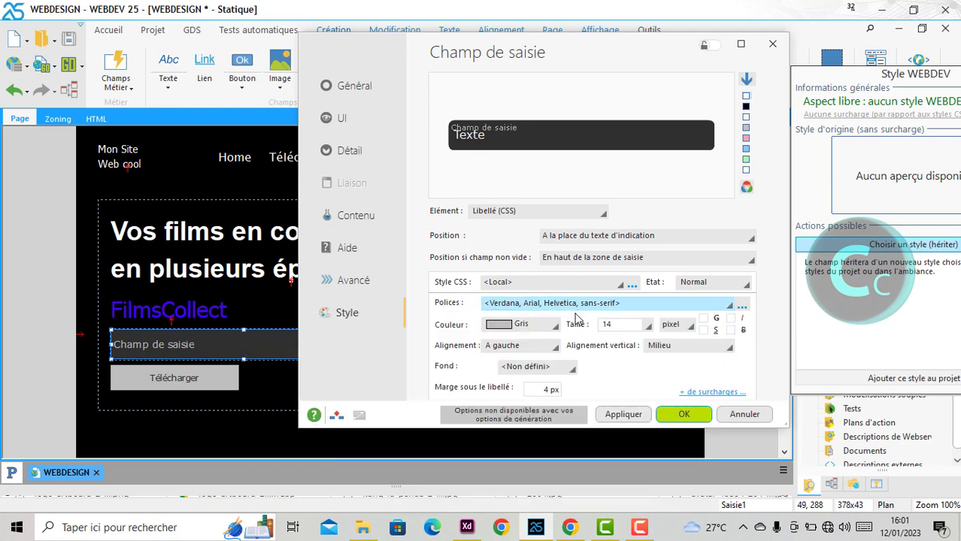
{"action": "left_click", "coordinate": [587, 305]}
{"action": "scroll", "coordinate": [432, 367], "scroll_direction": "up", "scroll_amount": 4}
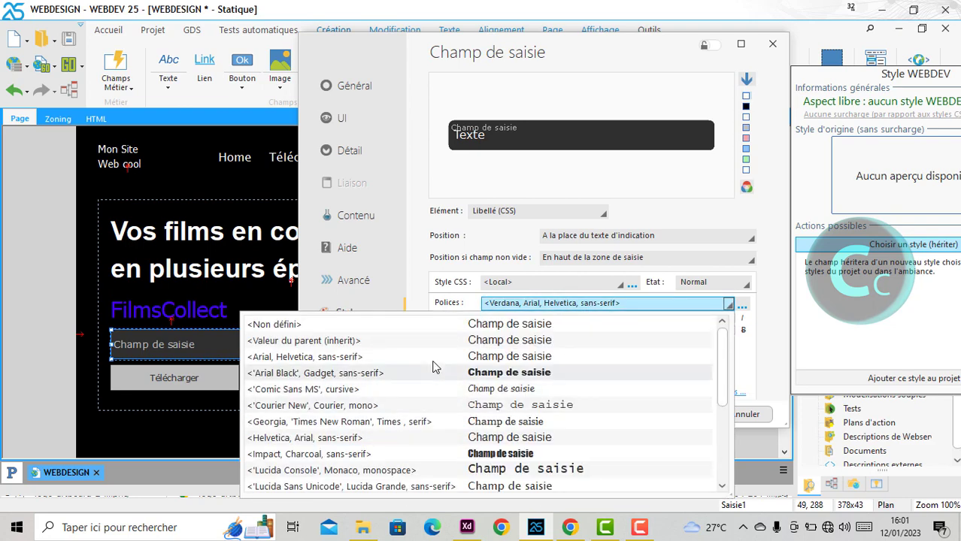
{"action": "left_click", "coordinate": [328, 439]}
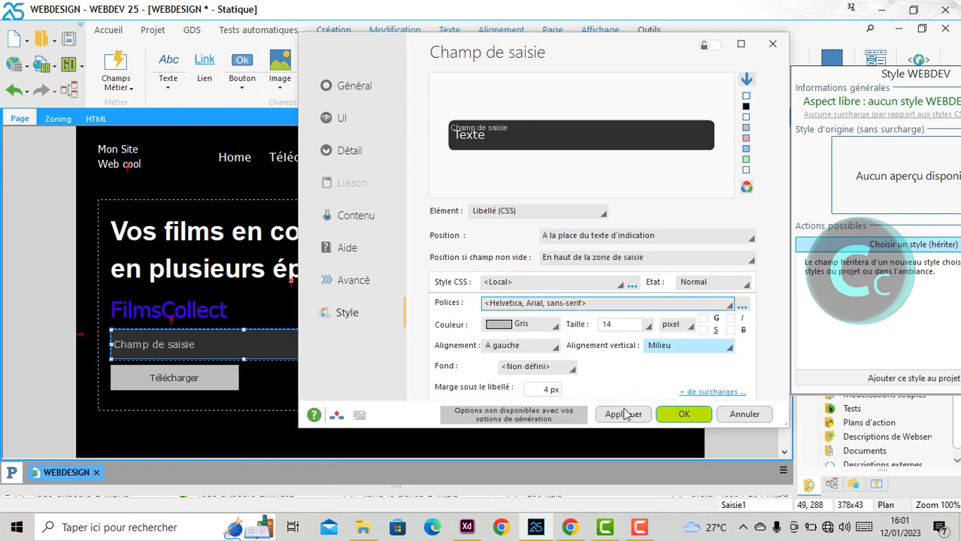
{"action": "left_click", "coordinate": [621, 414]}
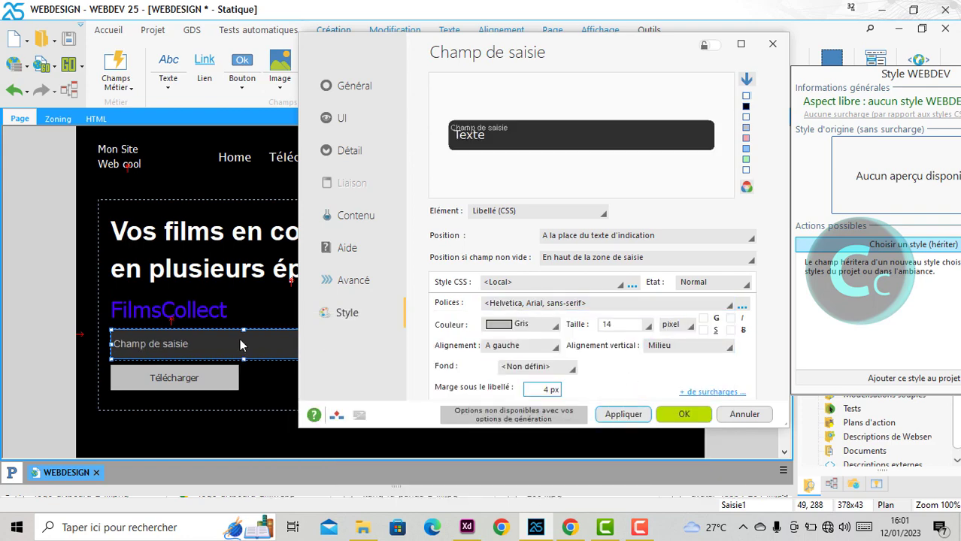
Step: Set the input field label's font size to 16 pixels, apply it and view the available label positions
{"action": "left_click", "coordinate": [637, 328]}
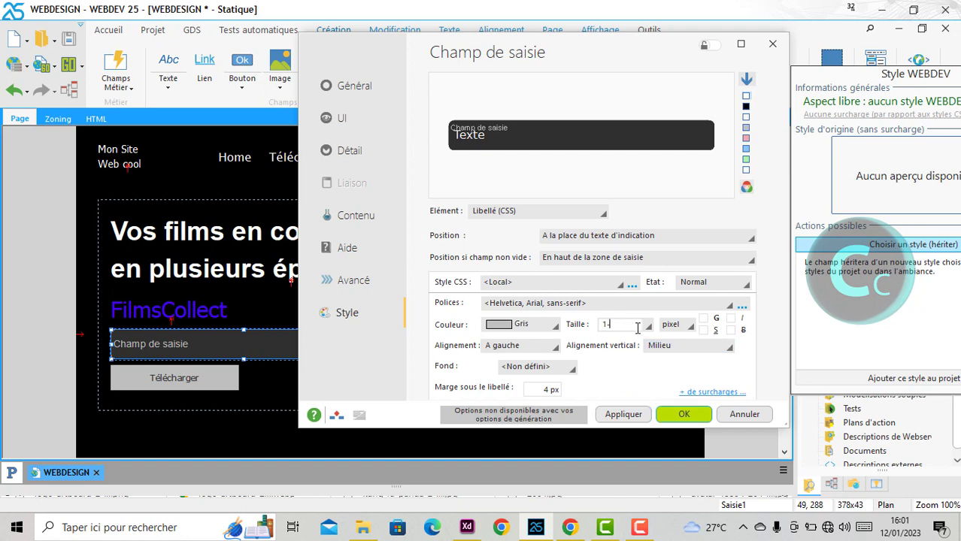
{"action": "left_click", "coordinate": [622, 416]}
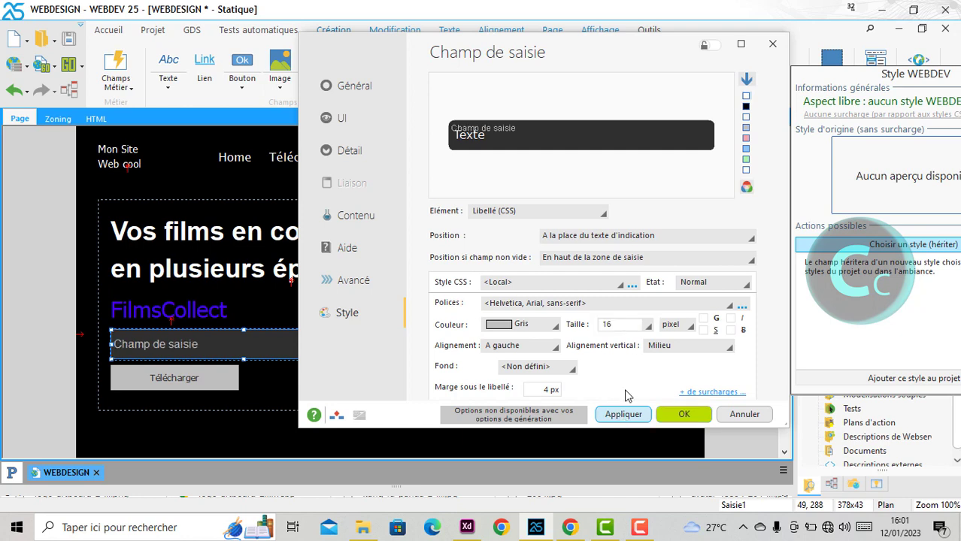
{"action": "left_click", "coordinate": [628, 237]}
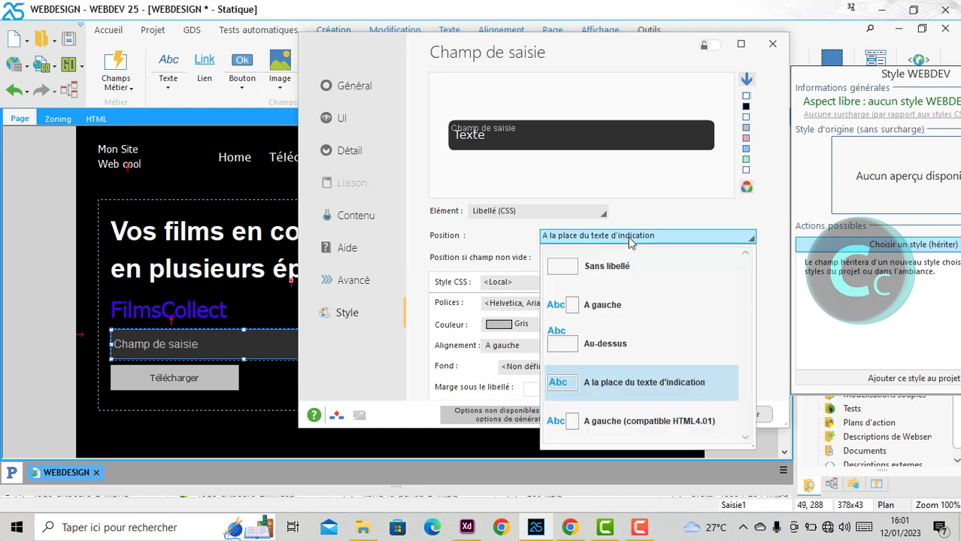
{"action": "left_click", "coordinate": [628, 237]}
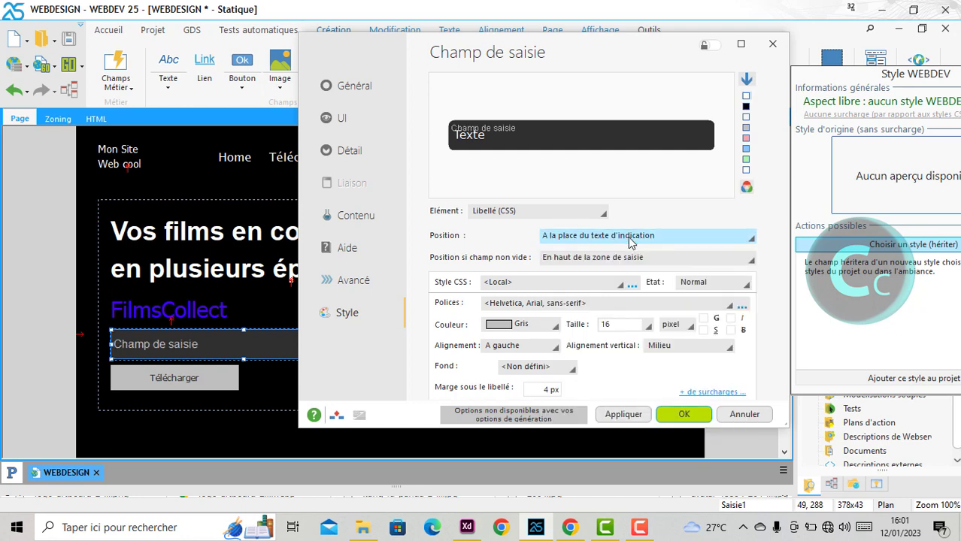
Step: Set the vertical alignment of the input field label's Survol state to Milieu in its style overrides and confirm the field description
{"action": "left_click", "coordinate": [720, 393]}
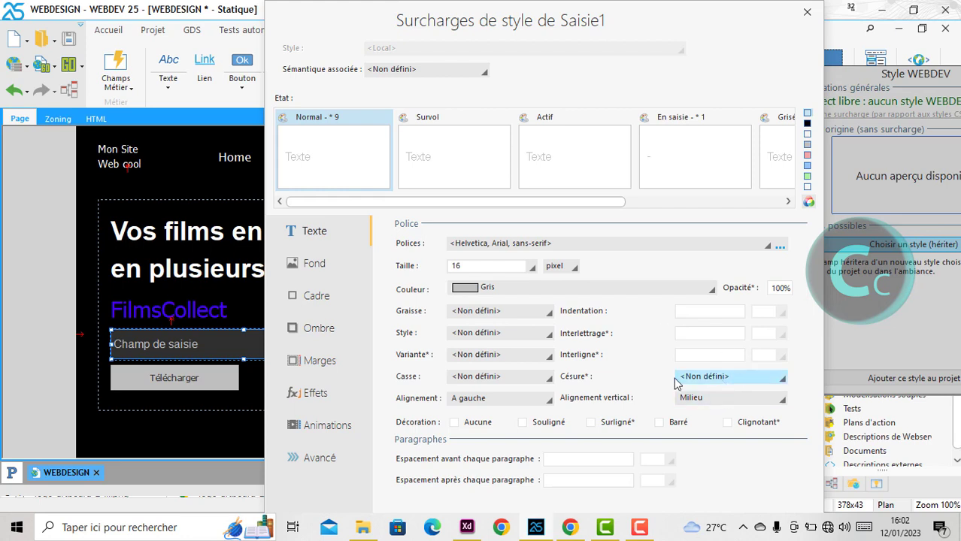
{"action": "left_click", "coordinate": [429, 159]}
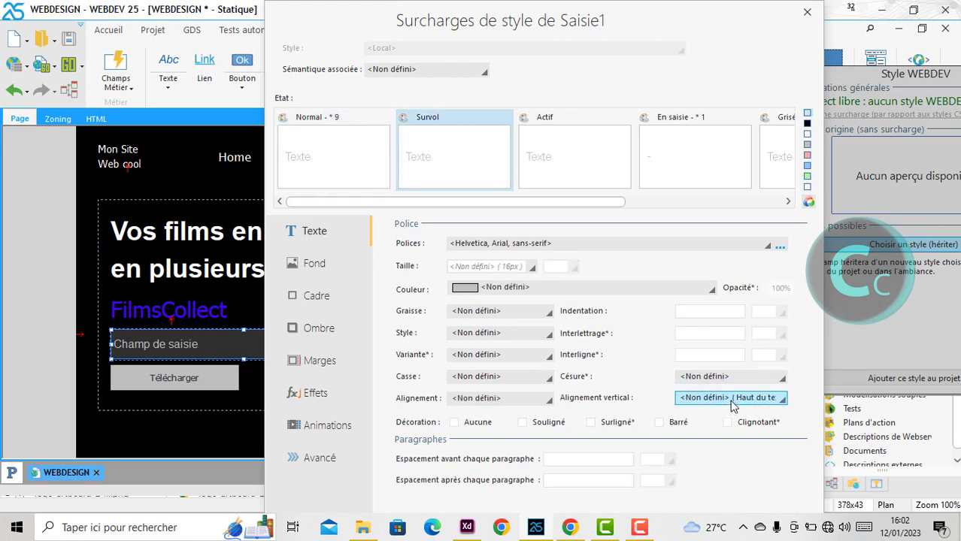
{"action": "left_click", "coordinate": [729, 397]}
{"action": "scroll", "coordinate": [766, 473], "scroll_direction": "down", "scroll_amount": 1}
{"action": "scroll", "coordinate": [760, 474], "scroll_direction": "down", "scroll_amount": 3}
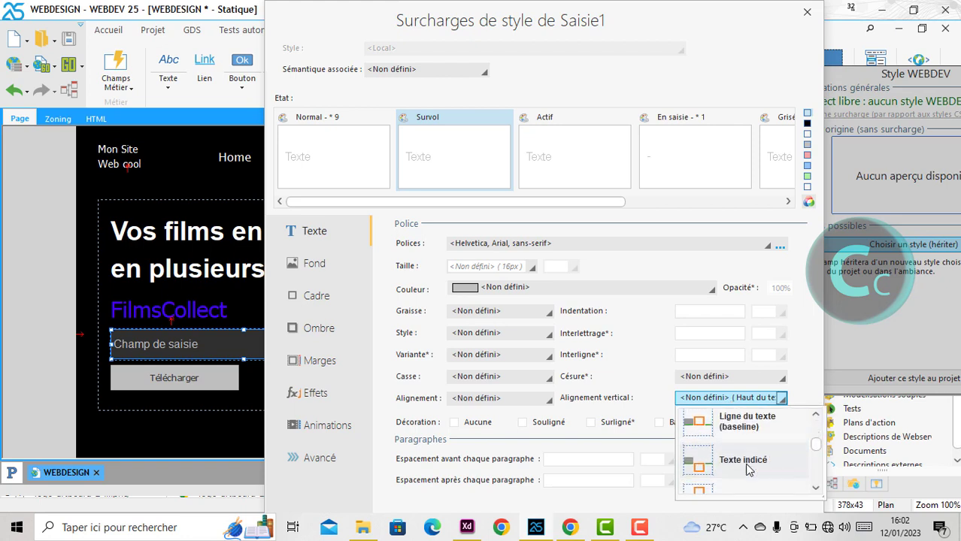
{"action": "left_click", "coordinate": [747, 474]}
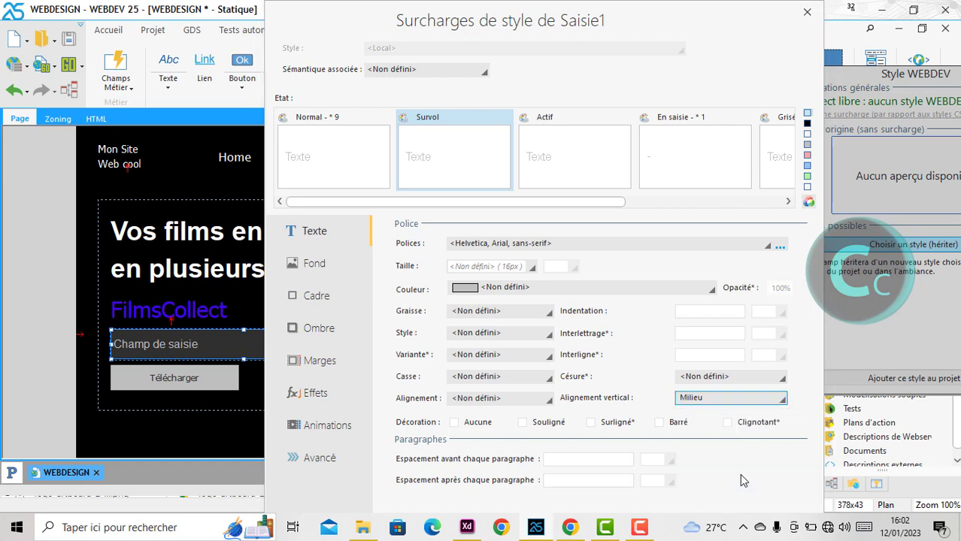
{"action": "left_click", "coordinate": [670, 149]}
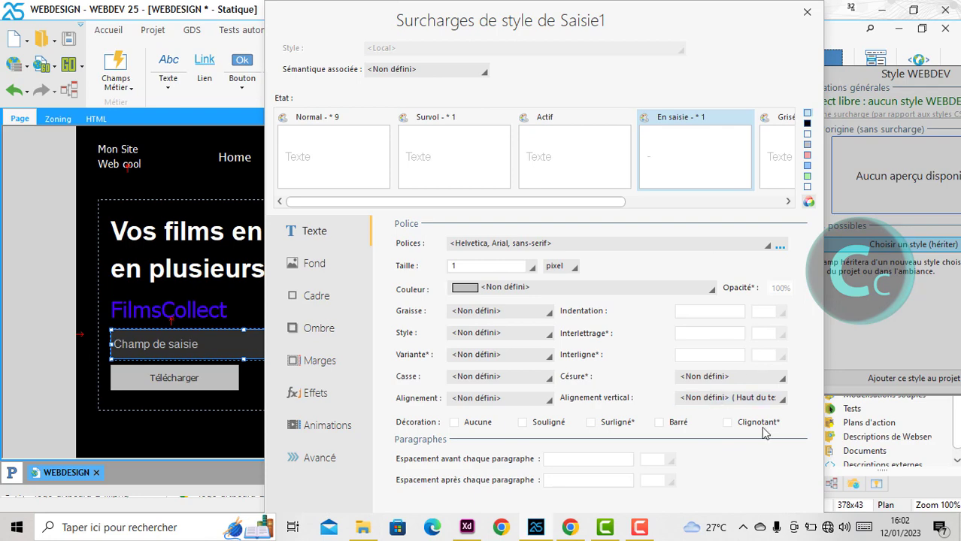
{"action": "double_click", "coordinate": [331, 20]}
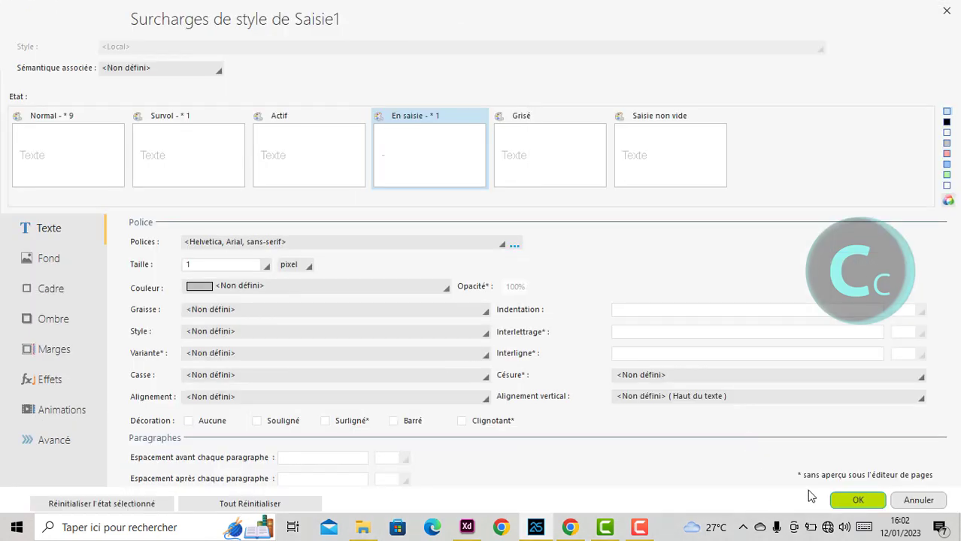
{"action": "left_click", "coordinate": [856, 501]}
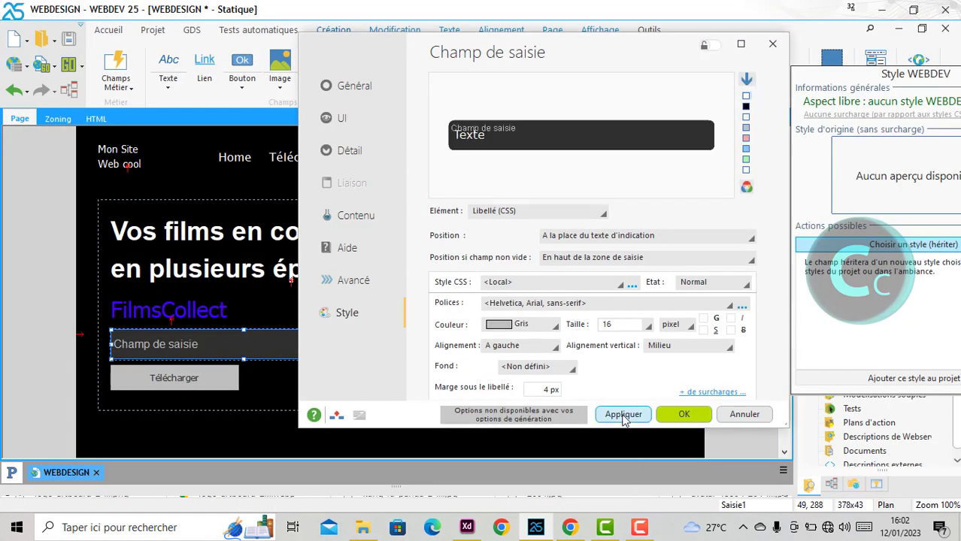
{"action": "left_click", "coordinate": [679, 416]}
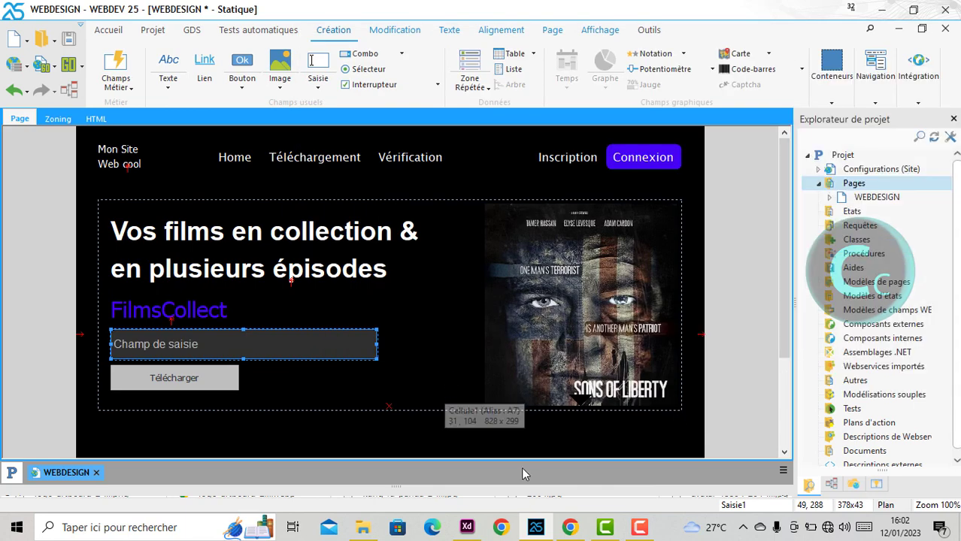
Step: Switch to Chrome to test the input field in the page preview, and return to WEBDEV
{"action": "left_click", "coordinate": [569, 531]}
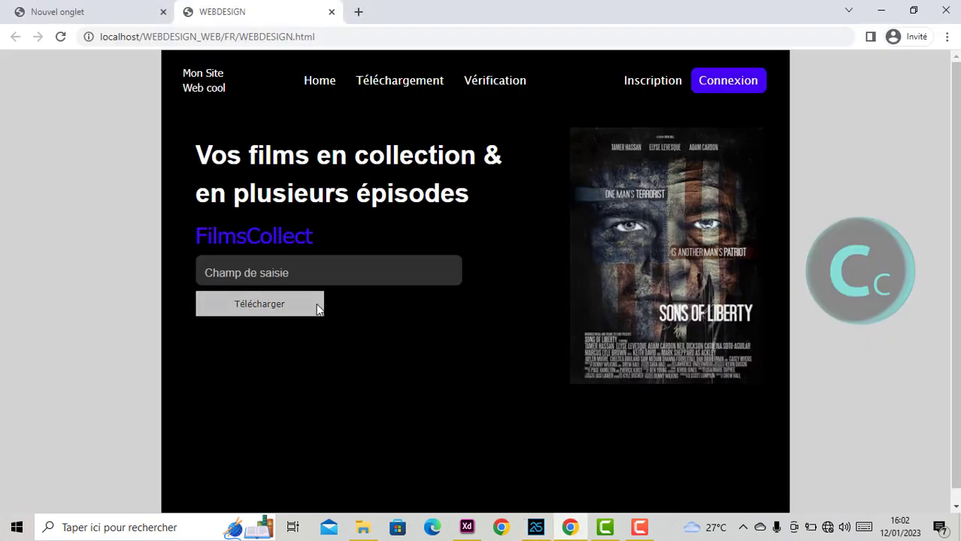
{"action": "left_click", "coordinate": [327, 271]}
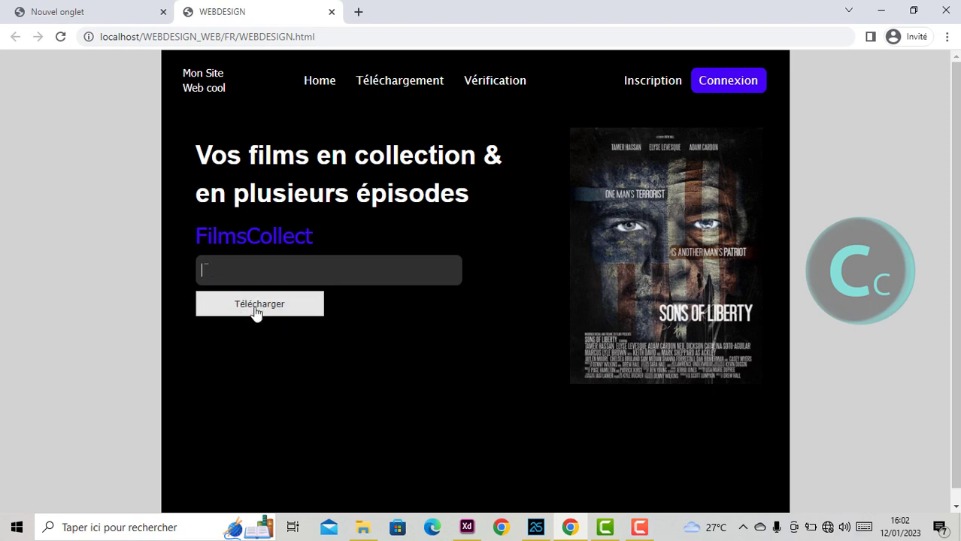
{"action": "left_click", "coordinate": [532, 530]}
{"action": "left_click", "coordinate": [186, 382]}
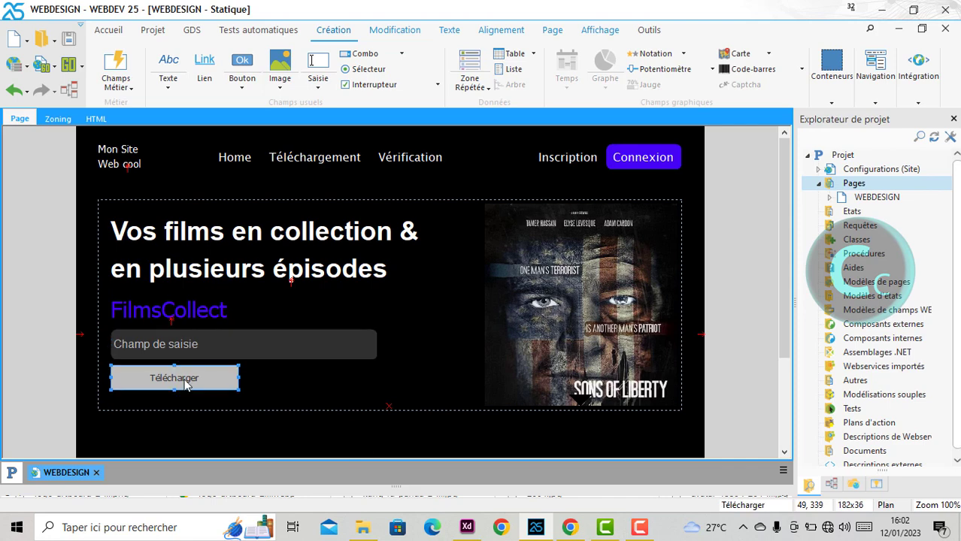
{"action": "right_click", "coordinate": [188, 385]}
{"action": "left_click", "coordinate": [218, 121]}
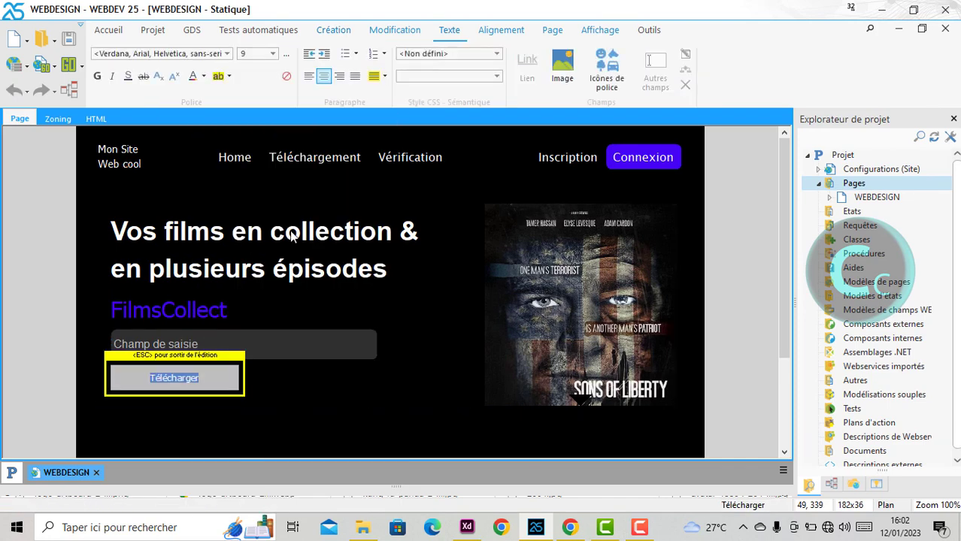
{"action": "left_click", "coordinate": [272, 54]}
{"action": "key", "text": "Escape"}
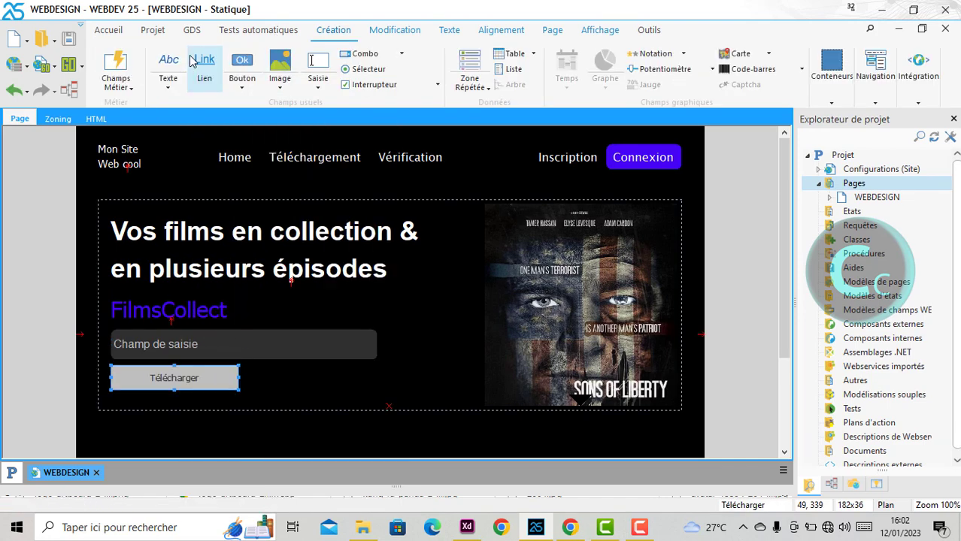
{"action": "right_click", "coordinate": [199, 384]}
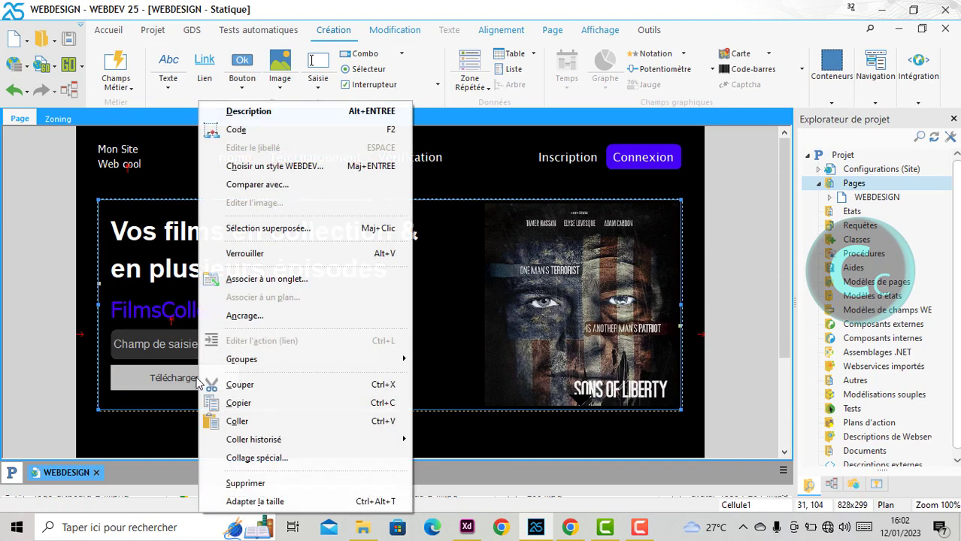
{"action": "left_click", "coordinate": [134, 391]}
{"action": "left_click", "coordinate": [172, 382]}
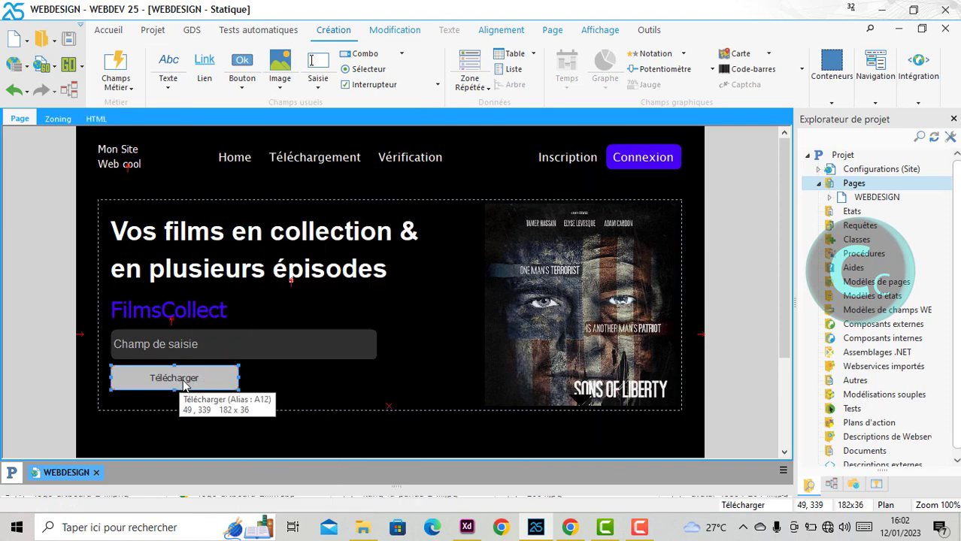
Step: Set the Télécharger button's caption to 14 pt in Helvetica, Arial, sans-serif
{"action": "right_click", "coordinate": [181, 381]}
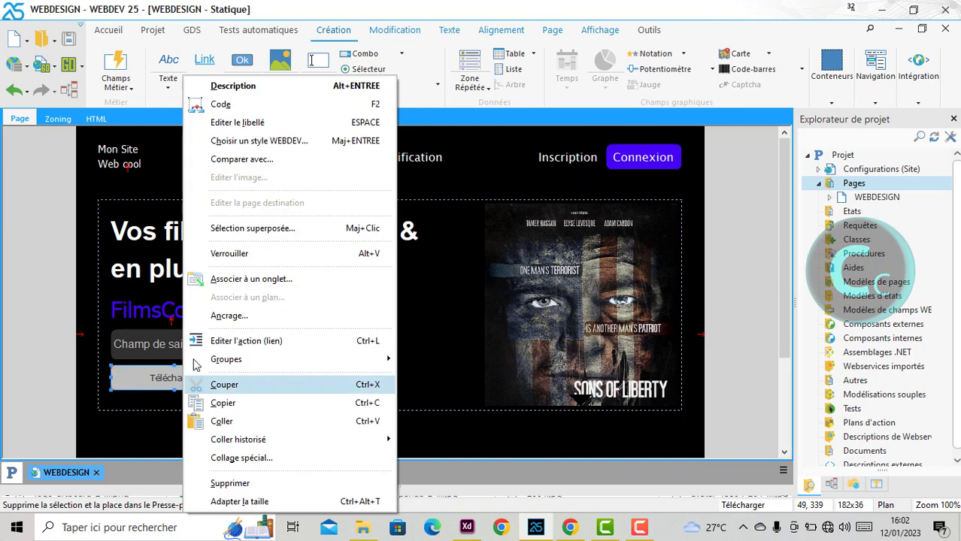
{"action": "left_click", "coordinate": [254, 122]}
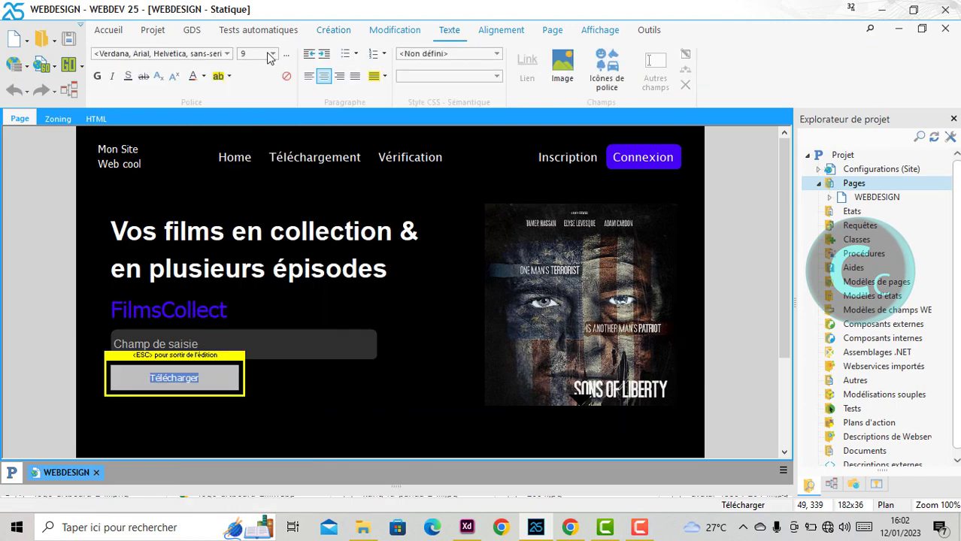
{"action": "left_click", "coordinate": [270, 54]}
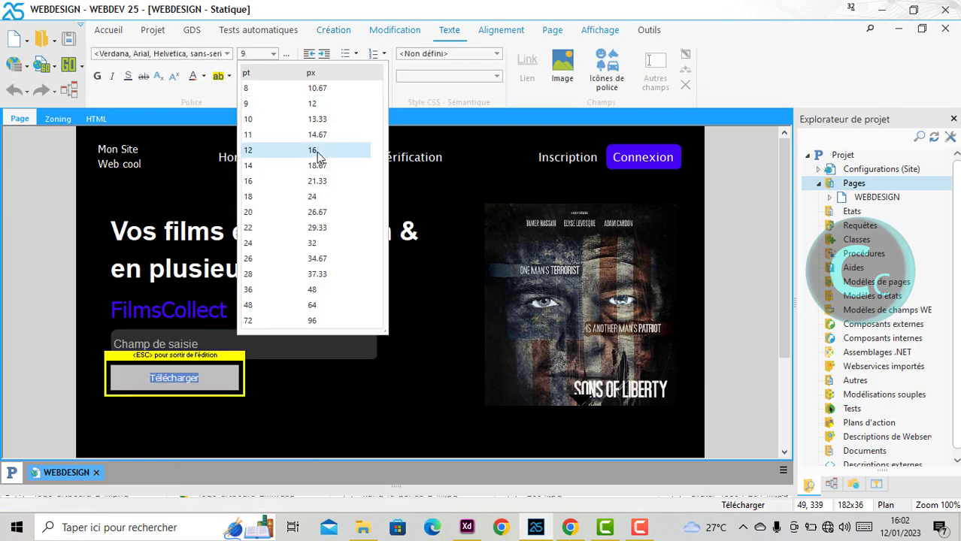
{"action": "left_click", "coordinate": [317, 150]}
{"action": "left_click", "coordinate": [273, 54]}
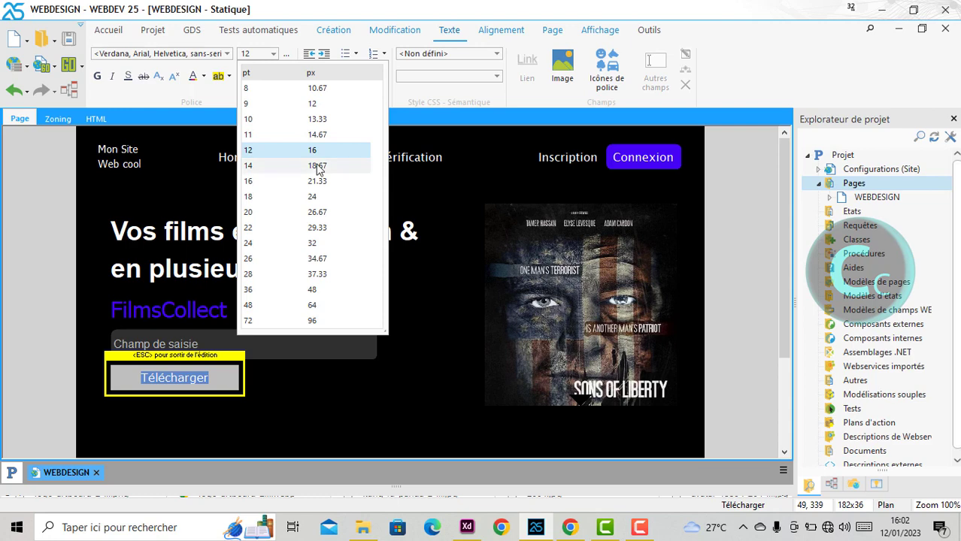
{"action": "left_click", "coordinate": [317, 166]}
{"action": "left_click", "coordinate": [201, 54]}
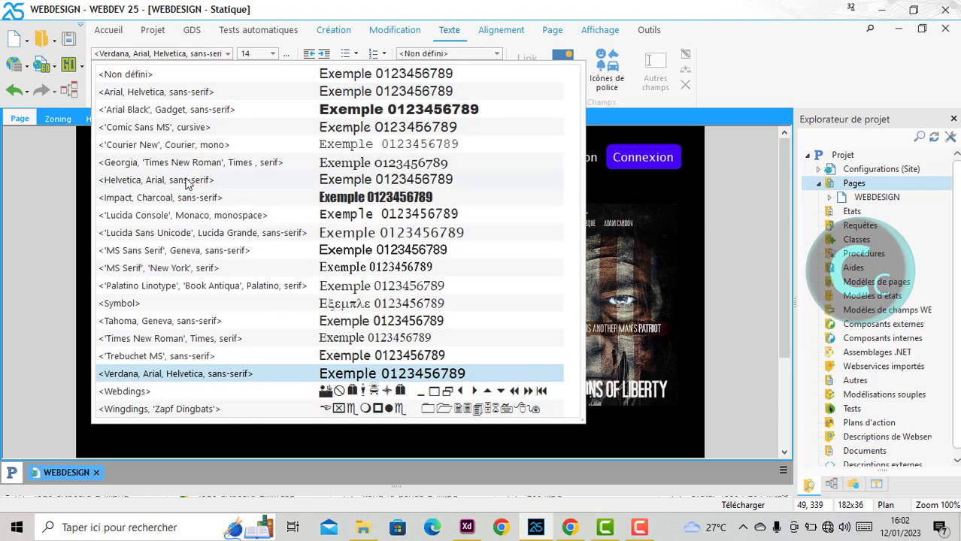
{"action": "left_click", "coordinate": [174, 181]}
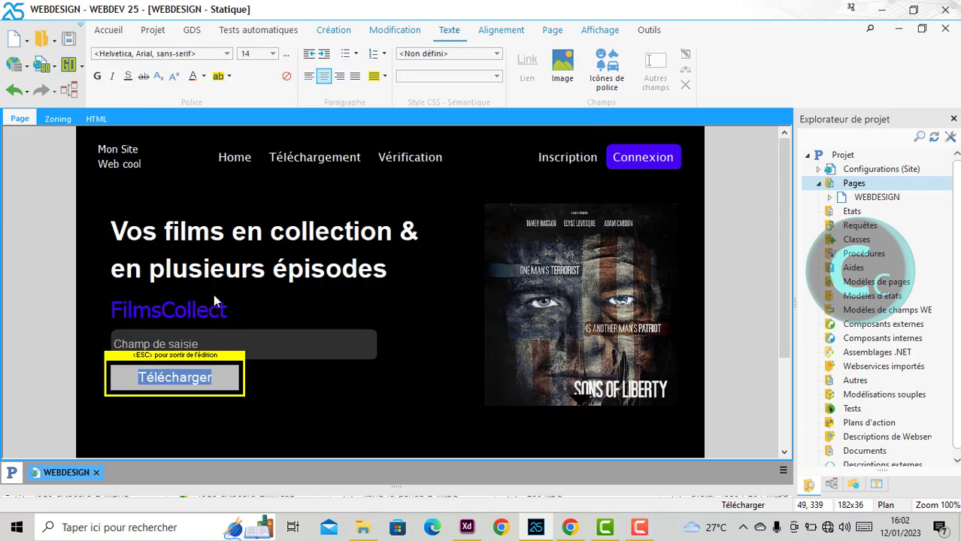
Step: Increase the Télécharger caption's font size to 16 pt
{"action": "left_click", "coordinate": [272, 54]}
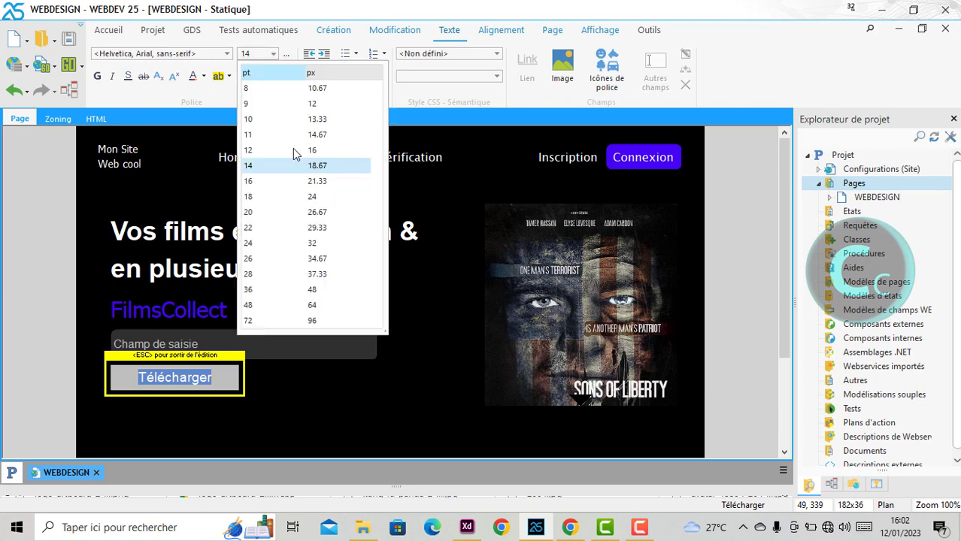
{"action": "left_click", "coordinate": [301, 175]}
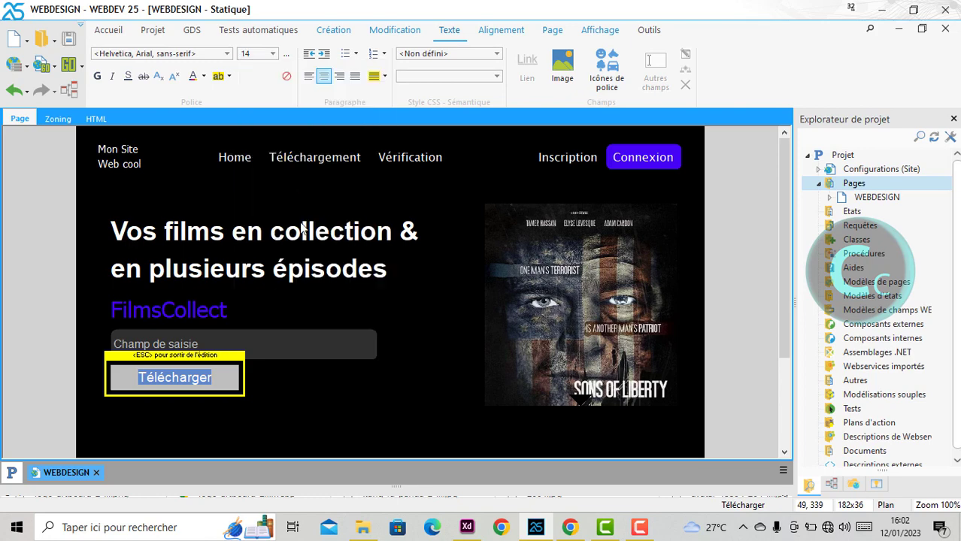
{"action": "left_click", "coordinate": [273, 385]}
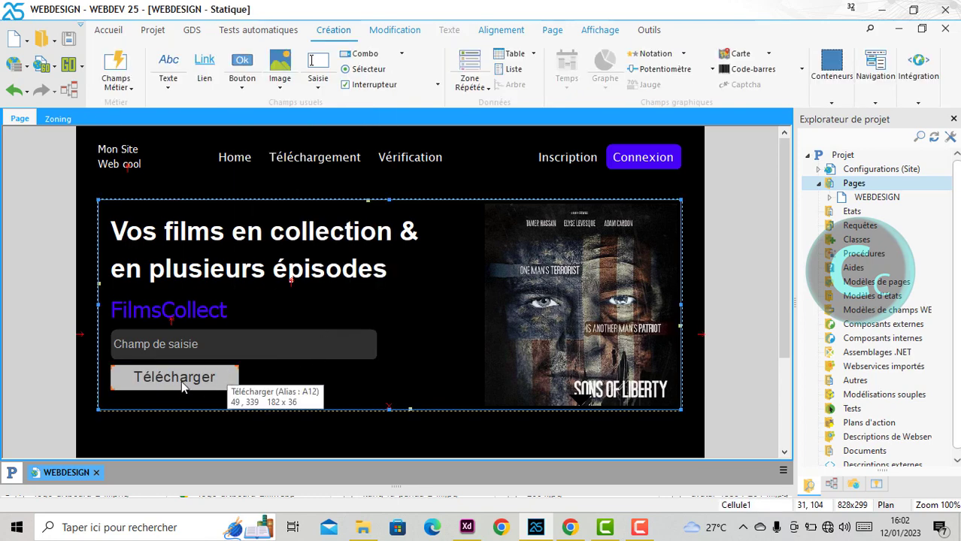
Step: Reduce the Télécharger caption's font size to 14 pt
{"action": "right_click", "coordinate": [181, 381]}
{"action": "key", "text": "Escape"}
{"action": "left_click", "coordinate": [171, 383]}
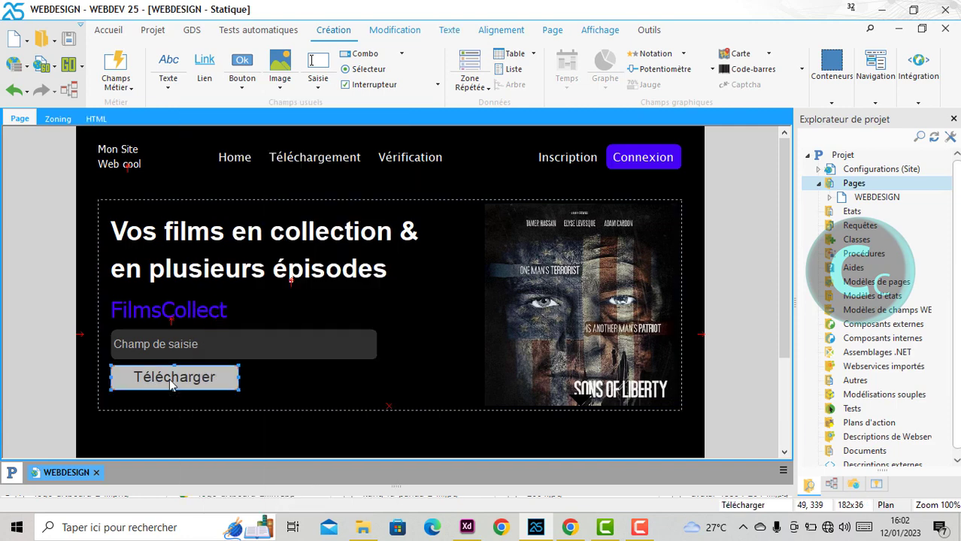
{"action": "right_click", "coordinate": [171, 384]}
{"action": "left_click", "coordinate": [242, 123]}
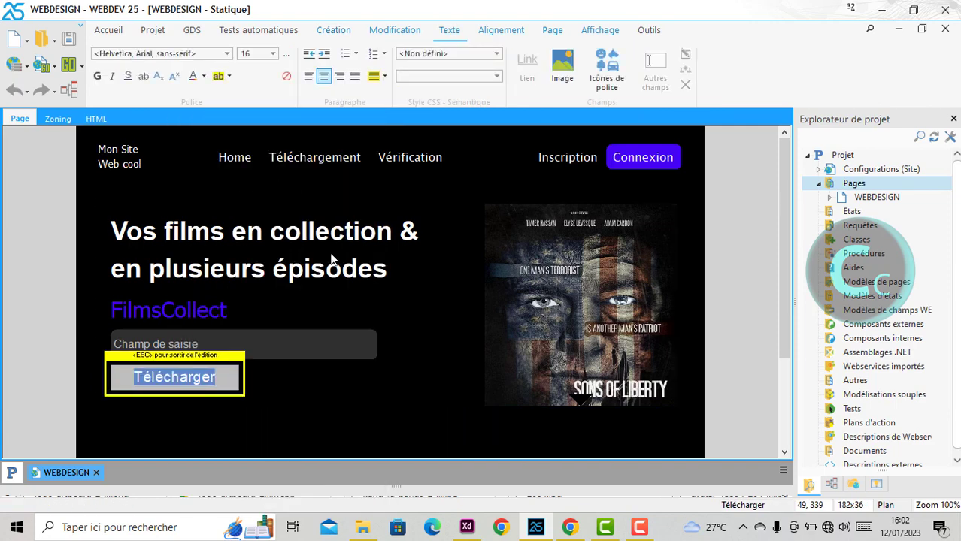
{"action": "left_click", "coordinate": [273, 58]}
{"action": "left_click", "coordinate": [310, 164]}
{"action": "left_click", "coordinate": [286, 397]}
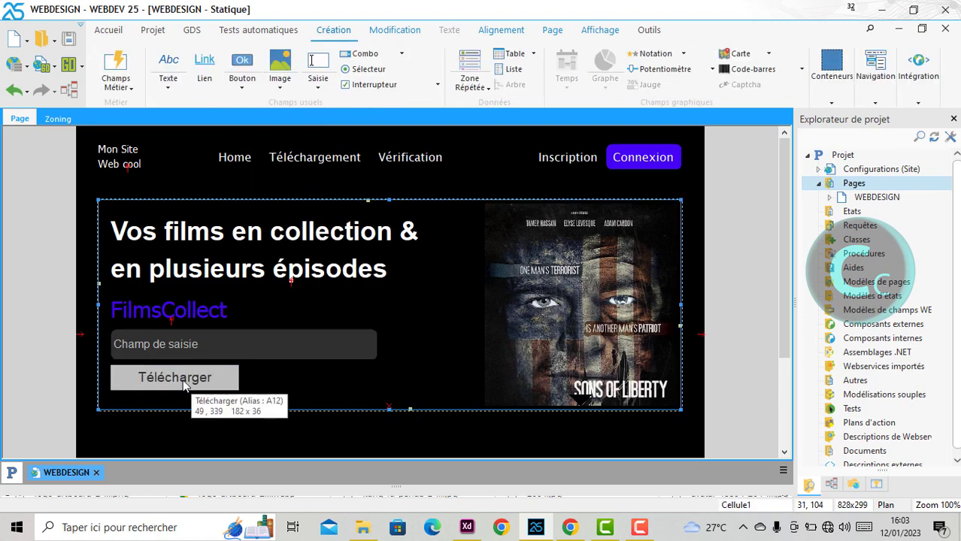
Step: Change the text colour of the Télécharger button's caption to white
{"action": "right_click", "coordinate": [171, 384]}
{"action": "key", "text": "Escape"}
{"action": "left_click", "coordinate": [173, 381]}
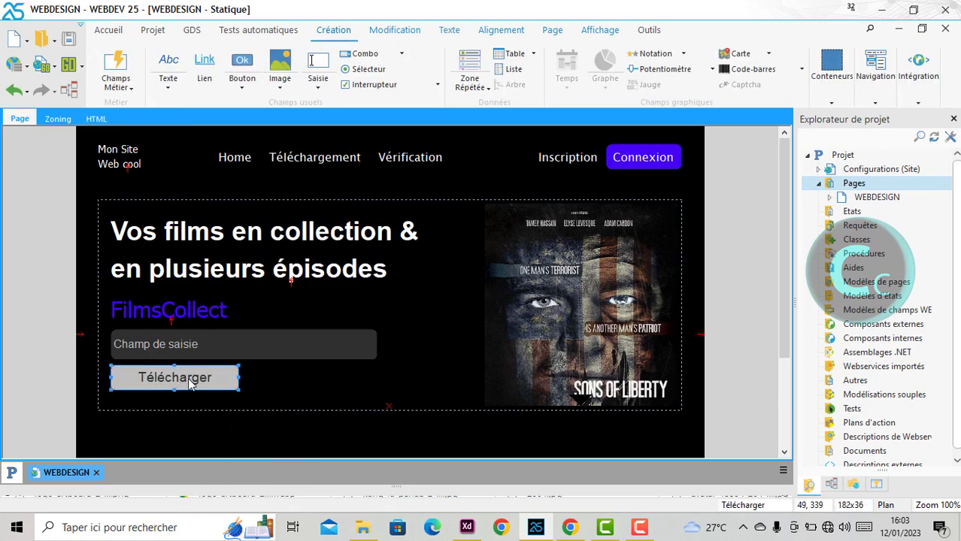
{"action": "right_click", "coordinate": [178, 382]}
{"action": "left_click", "coordinate": [249, 122]}
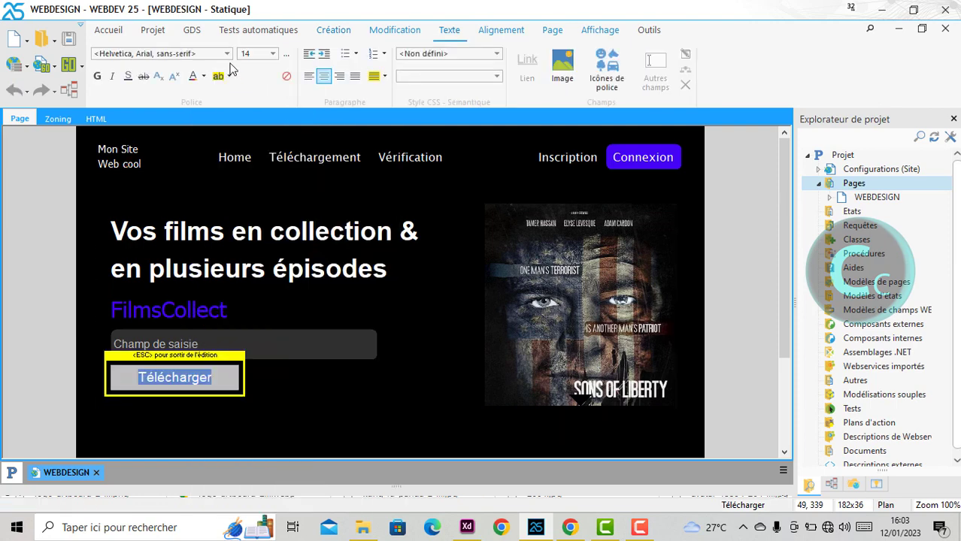
{"action": "left_click", "coordinate": [423, 141]}
{"action": "left_click", "coordinate": [269, 404]}
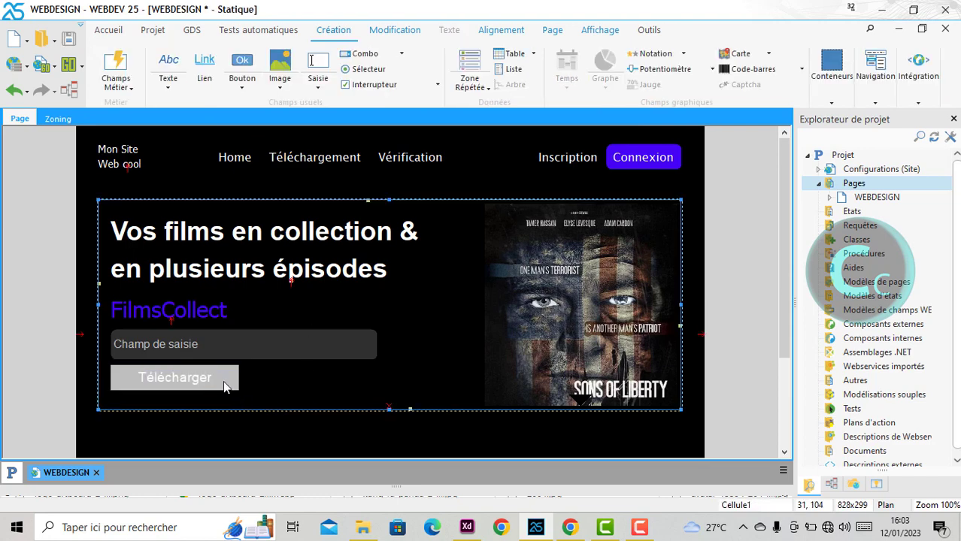
Step: Set the Télécharger button's background in its style description to the same blue-violet as the Connexion button
{"action": "left_click", "coordinate": [224, 386]}
{"action": "right_click", "coordinate": [226, 385]}
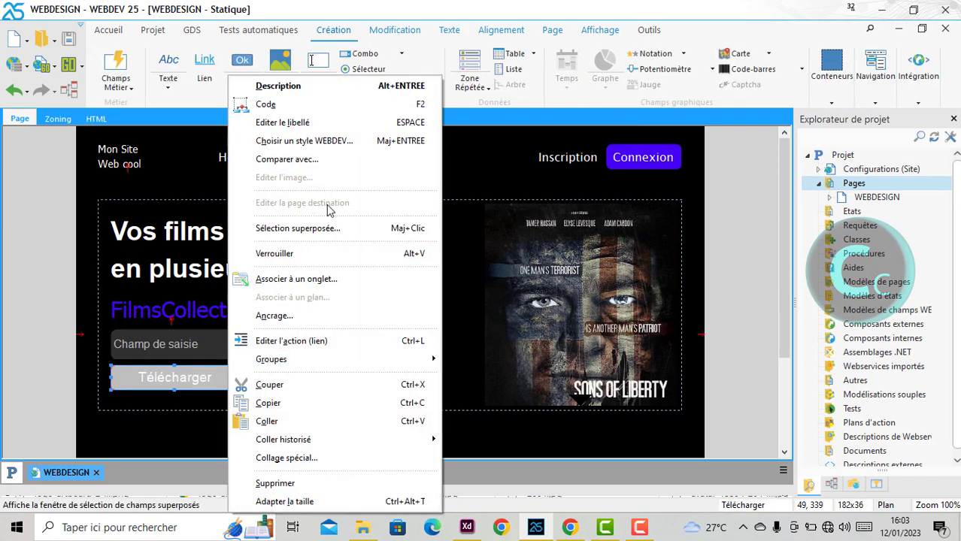
{"action": "left_click", "coordinate": [322, 89]}
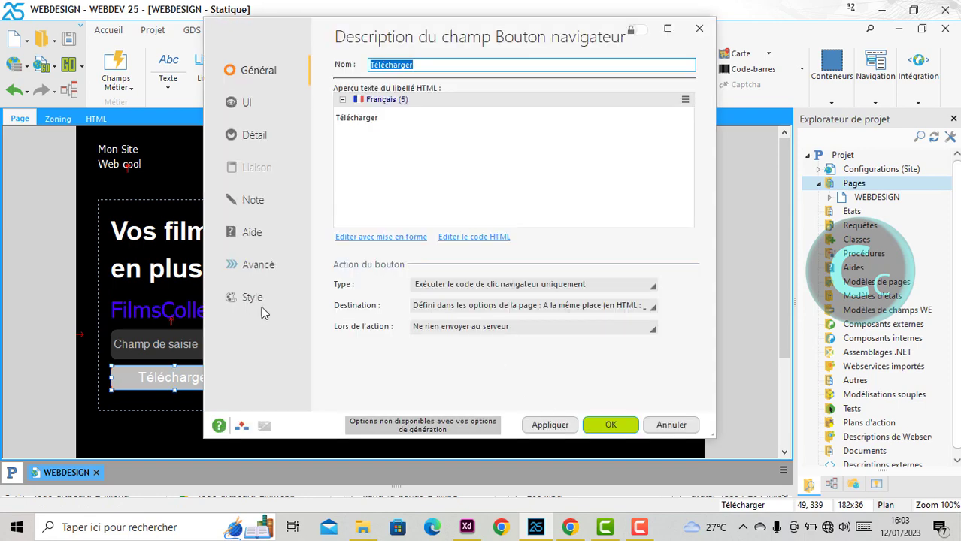
{"action": "left_click", "coordinate": [259, 302]}
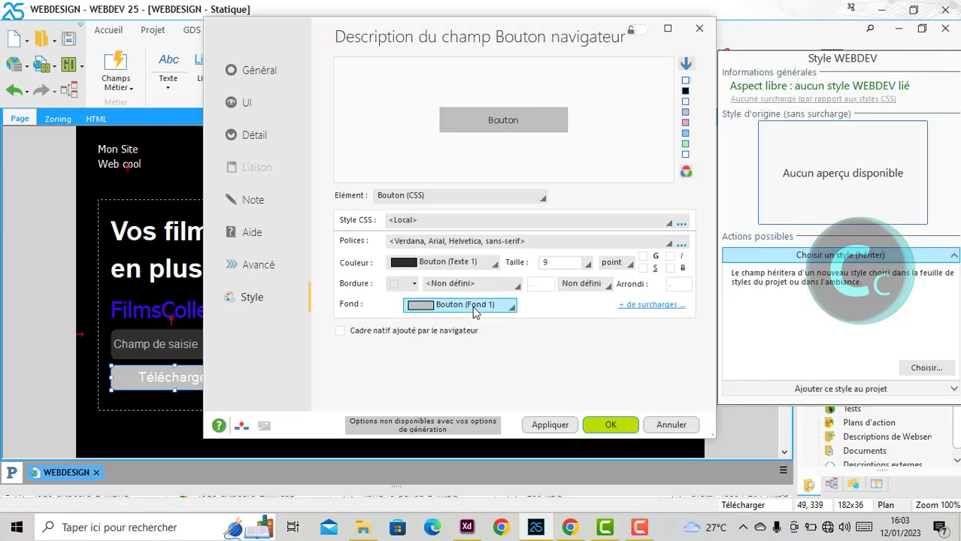
{"action": "left_click", "coordinate": [474, 307]}
{"action": "left_click", "coordinate": [638, 44]}
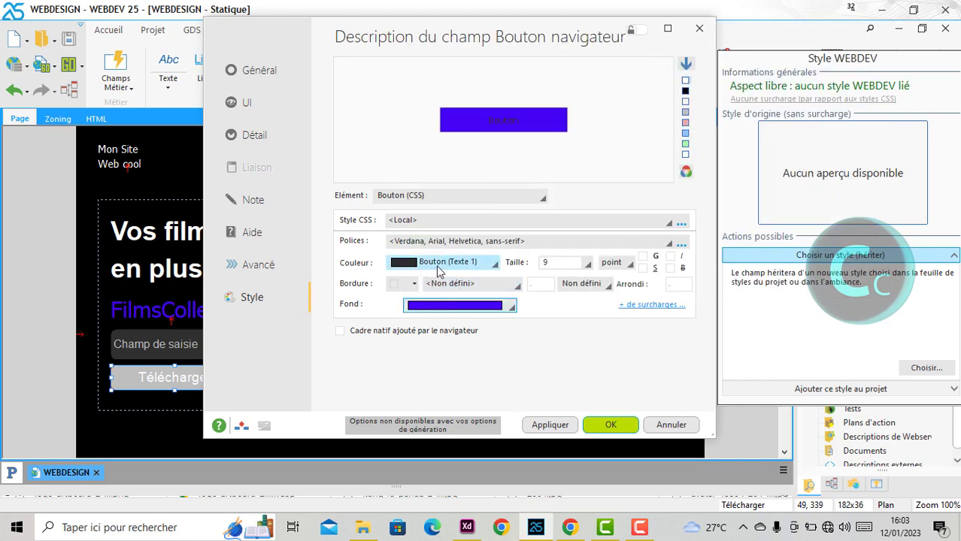
{"action": "left_click", "coordinate": [493, 264]}
{"action": "left_click", "coordinate": [623, 320]}
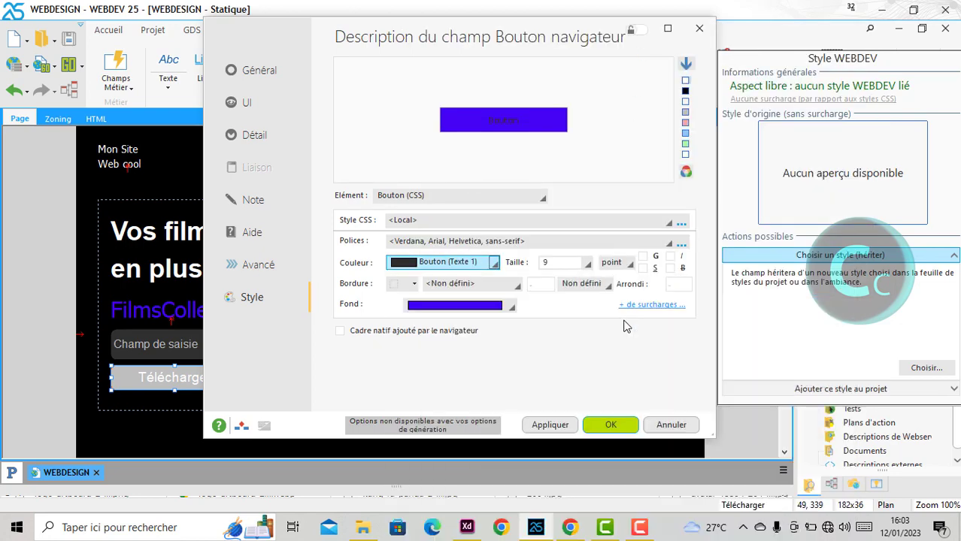
Step: Change the Télécharger button's font to Impact, Charcoal, sans-serif in its style description
{"action": "left_click", "coordinate": [435, 244]}
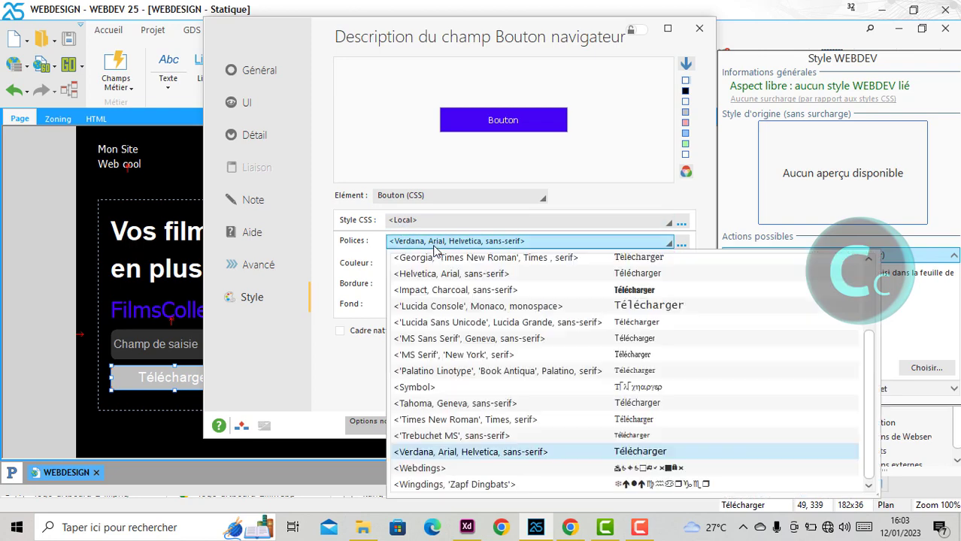
{"action": "key", "text": "Escape"}
{"action": "key", "text": "Down"}
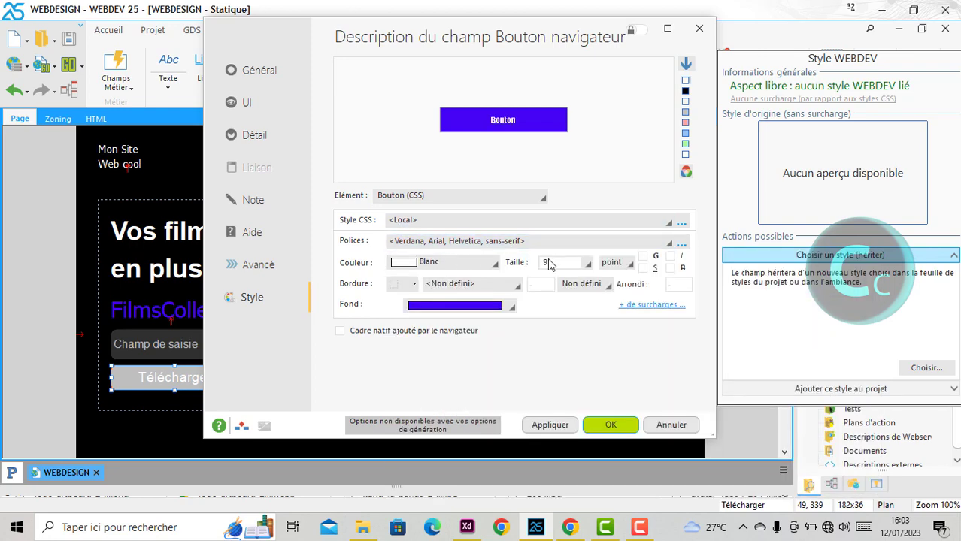
Step: Set the Télécharger button's font size to 16 pixels and apply the change
{"action": "left_click", "coordinate": [616, 262]}
{"action": "left_click", "coordinate": [617, 276]}
{"action": "left_click", "coordinate": [559, 267]}
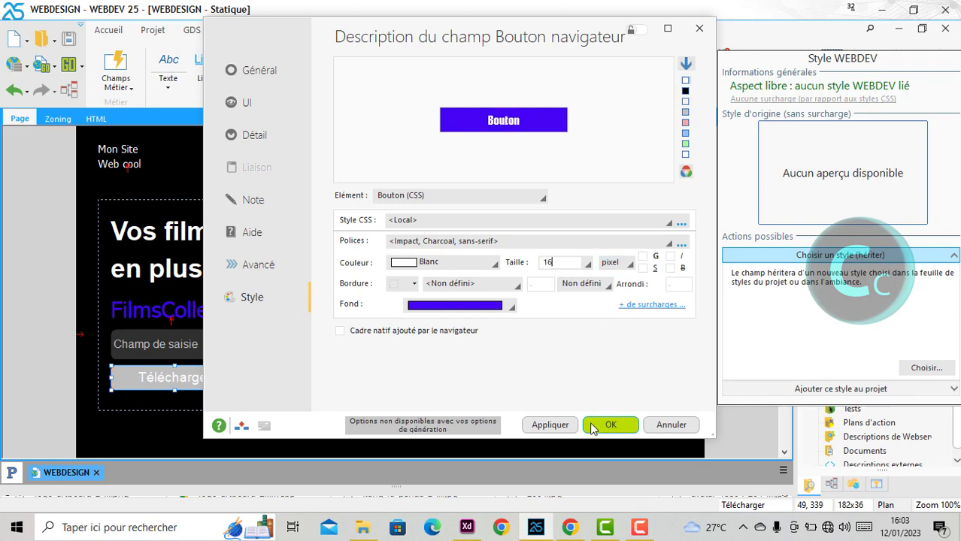
{"action": "left_click", "coordinate": [554, 428]}
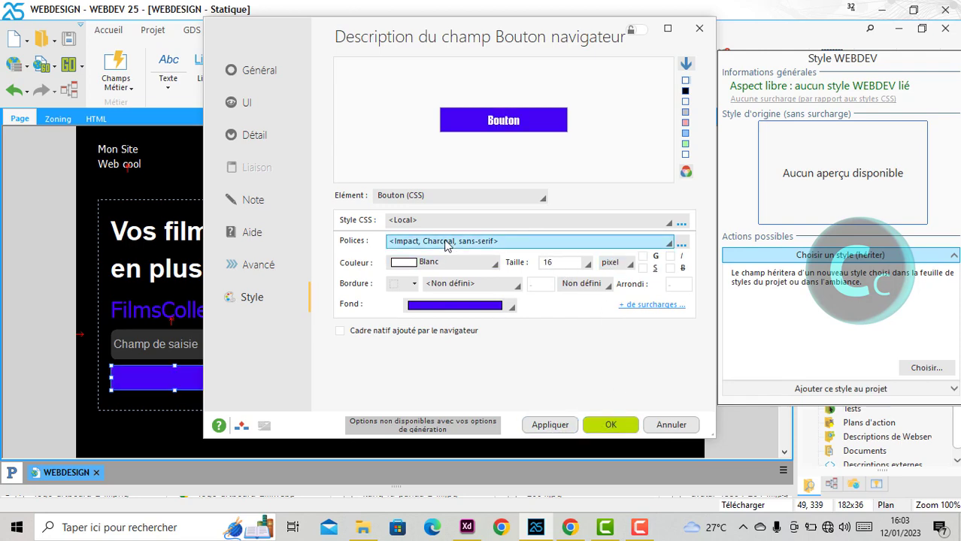
Step: Set the Télécharger button's font to Helvetica, Arial, sans-serif and its corner rounding to 8 px, applying both changes
{"action": "left_click", "coordinate": [451, 242]}
{"action": "left_click", "coordinate": [435, 274]}
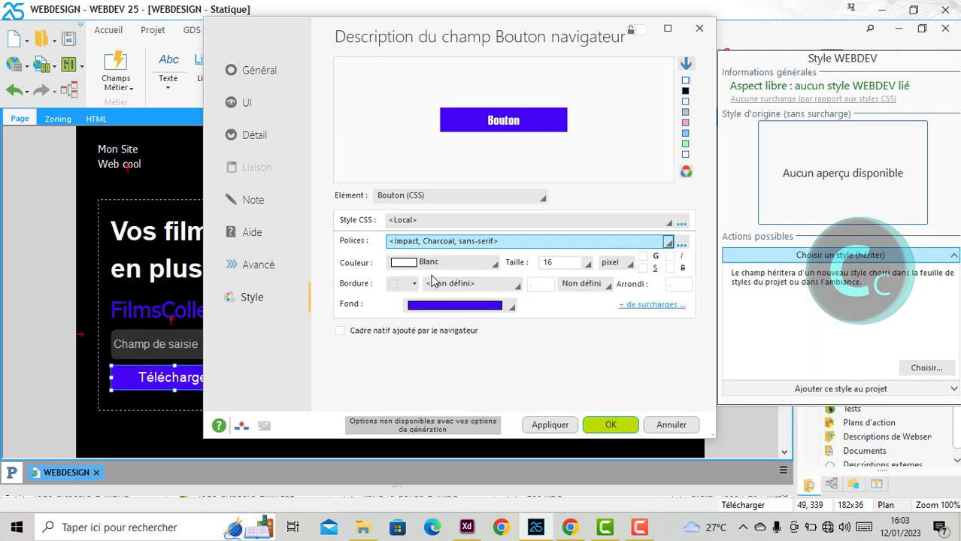
{"action": "left_click", "coordinate": [549, 425]}
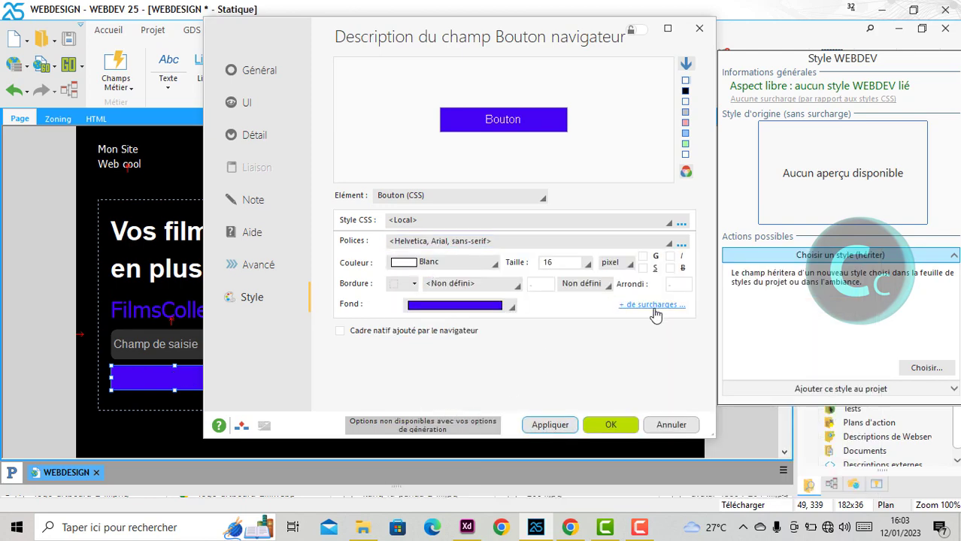
{"action": "left_click", "coordinate": [681, 285]}
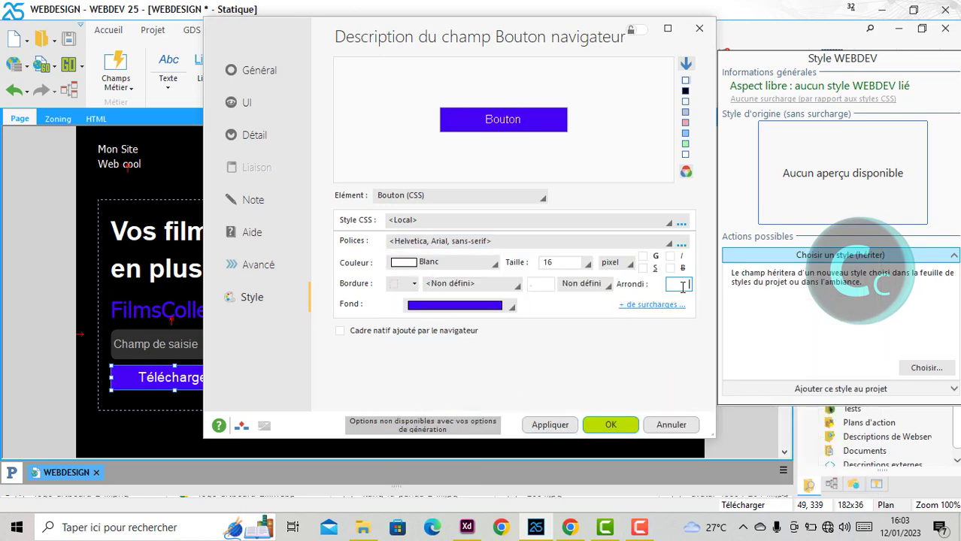
{"action": "left_click", "coordinate": [558, 425]}
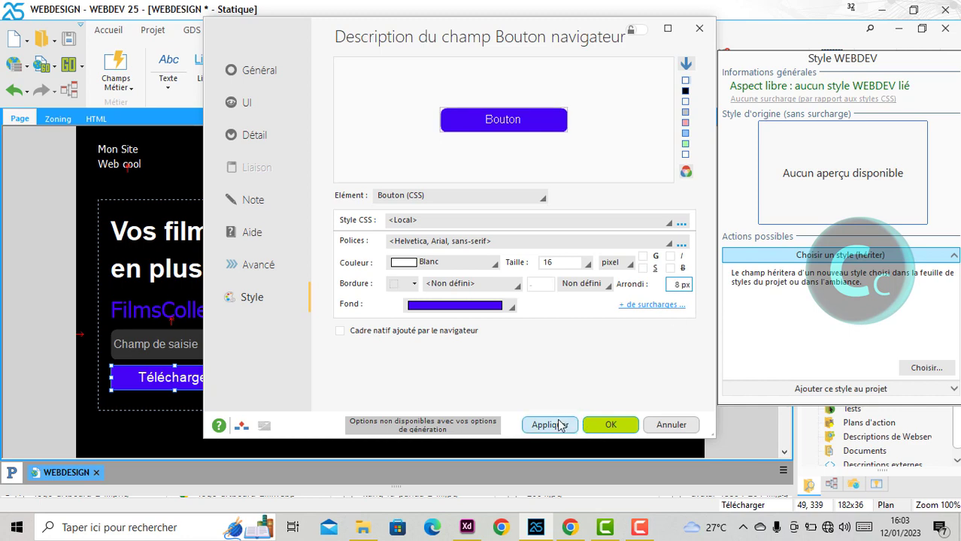
Step: Set all four inner margins of the Télécharger button's Normal state to 8 px in its style overrides
{"action": "left_click", "coordinate": [647, 314]}
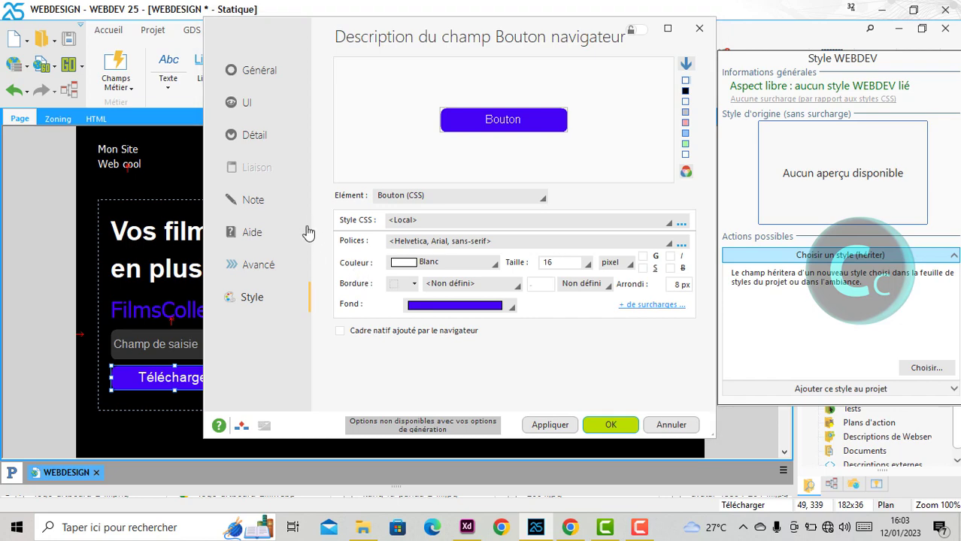
{"action": "left_click", "coordinate": [233, 299]}
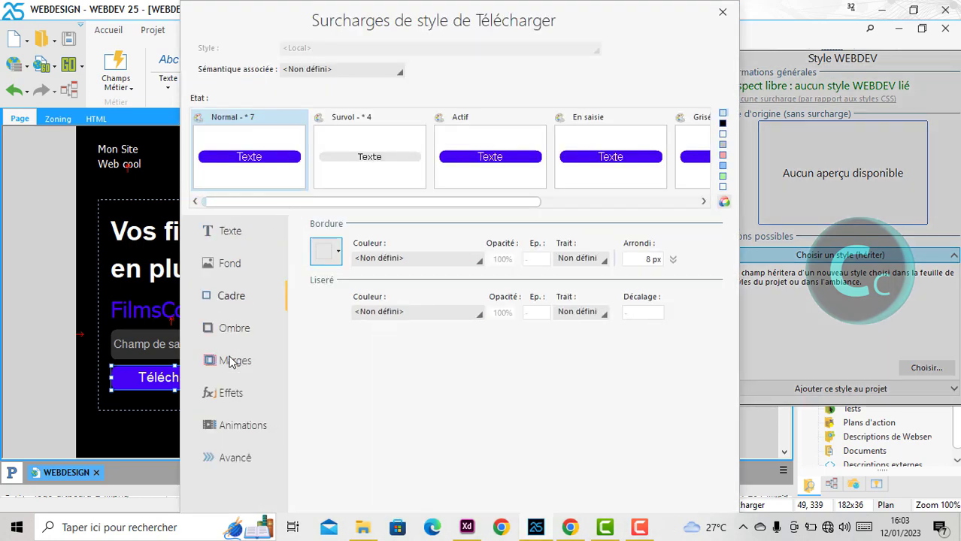
{"action": "left_click", "coordinate": [230, 361]}
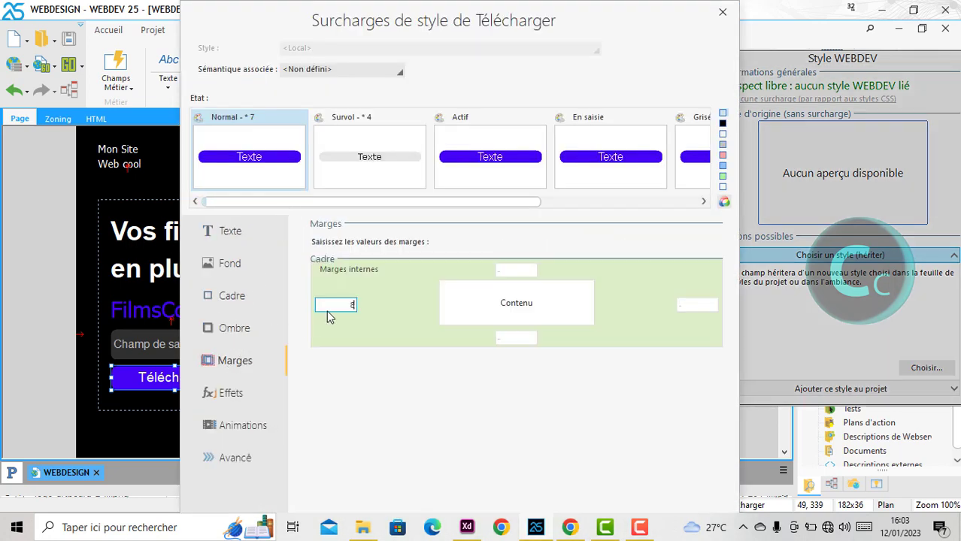
{"action": "key", "text": "Tab"}
{"action": "type", "text": "8"}
{"action": "key", "text": "Tab"}
{"action": "type", "text": "8"}
{"action": "key", "text": "Tab"}
{"action": "type", "text": "8"}
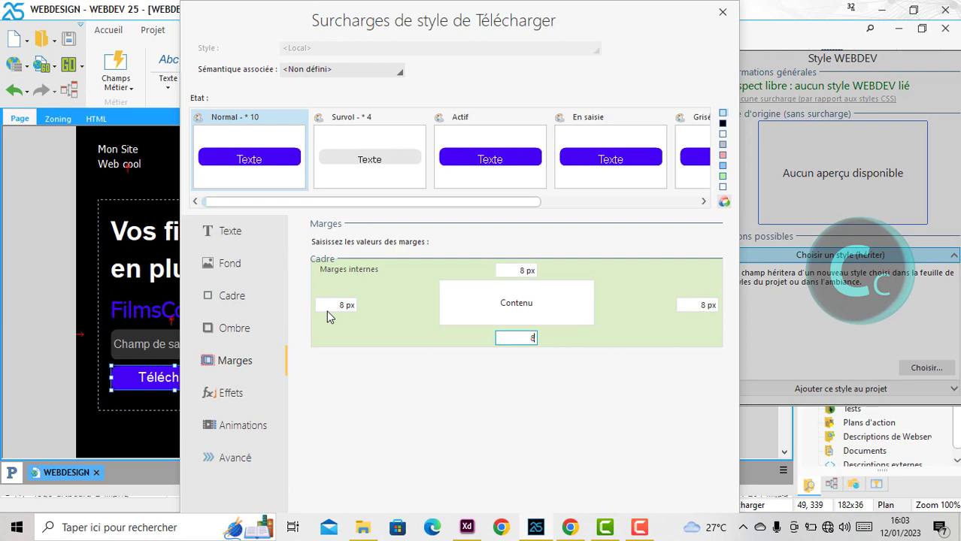
Step: Set the line style of both the border and the outline to Aucun for the button's Normal state
{"action": "left_click", "coordinate": [234, 298]}
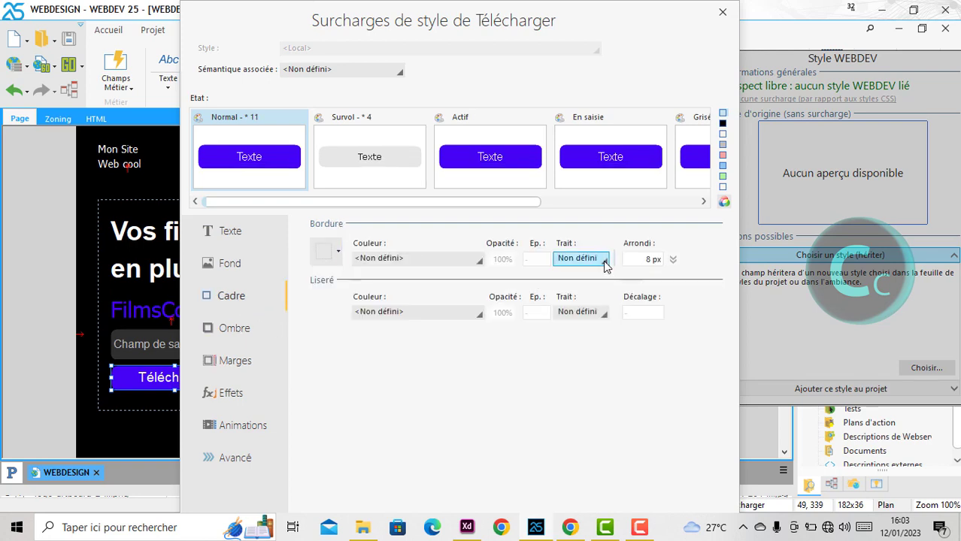
{"action": "left_click", "coordinate": [580, 258]}
{"action": "left_click", "coordinate": [598, 325]}
{"action": "left_click", "coordinate": [587, 314]}
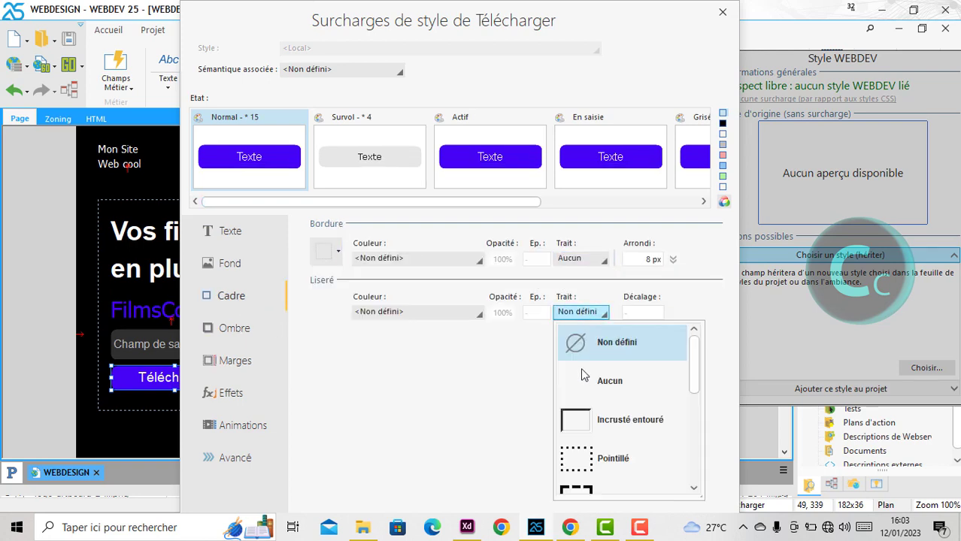
{"action": "left_click", "coordinate": [594, 380]}
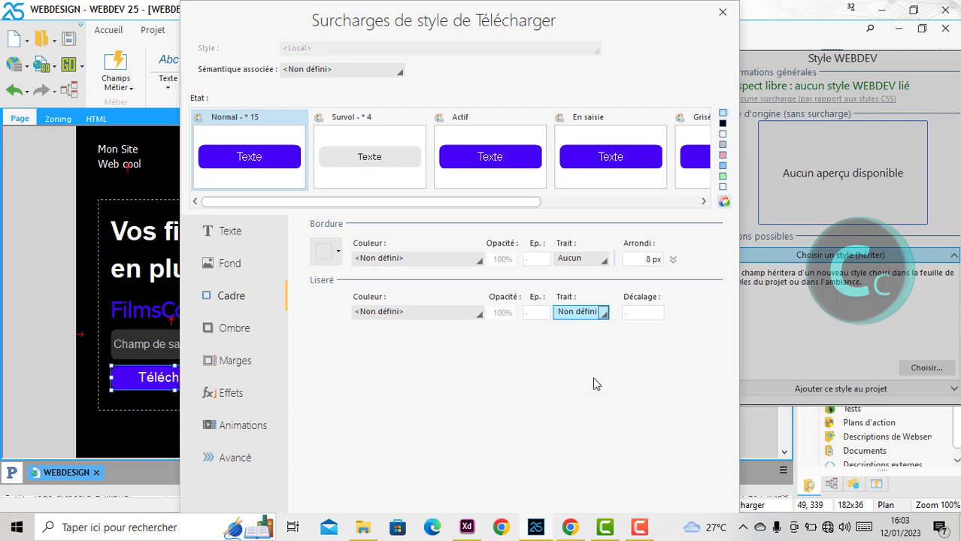
Step: Add a transition effect to both the Normal and Survol states of the Télécharger button
{"action": "left_click", "coordinate": [230, 393]}
{"action": "left_click", "coordinate": [318, 246]}
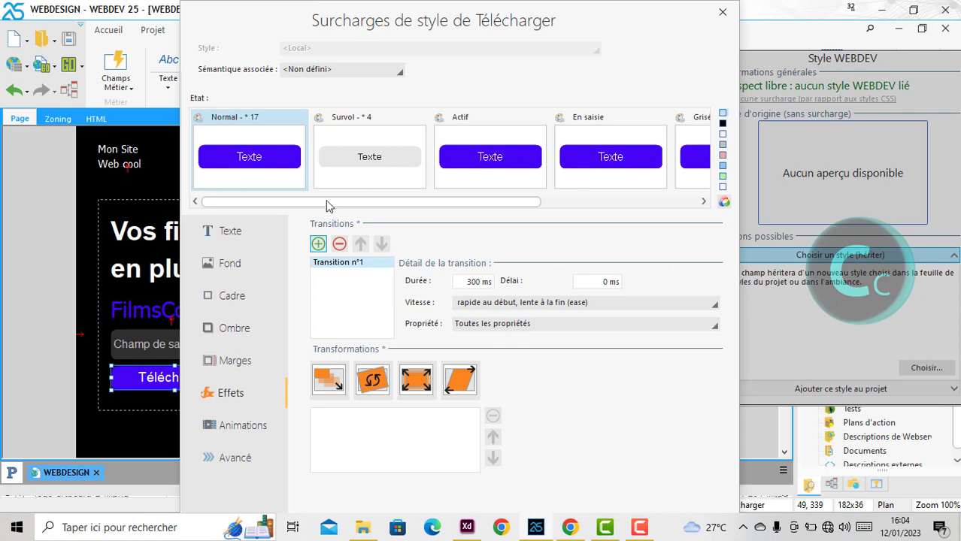
{"action": "left_click", "coordinate": [372, 170]}
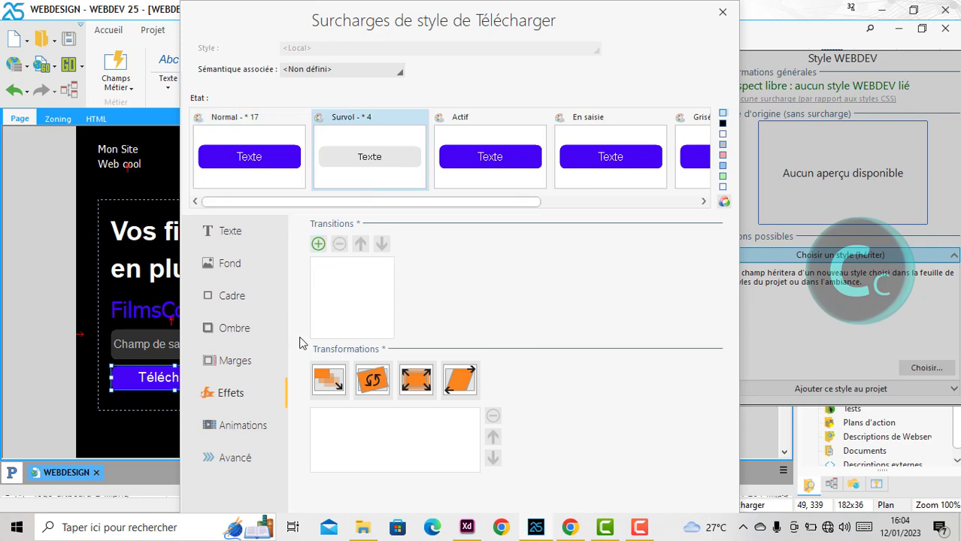
{"action": "left_click", "coordinate": [318, 246]}
Step: Set the Survol state's background to the custom blue-violet colour
{"action": "left_click", "coordinate": [230, 264]}
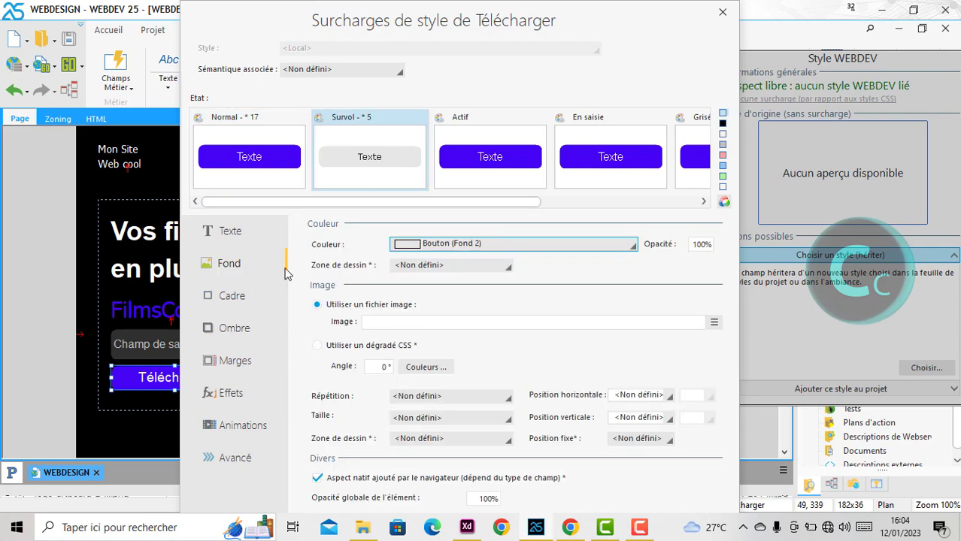
{"action": "left_click", "coordinate": [471, 245]}
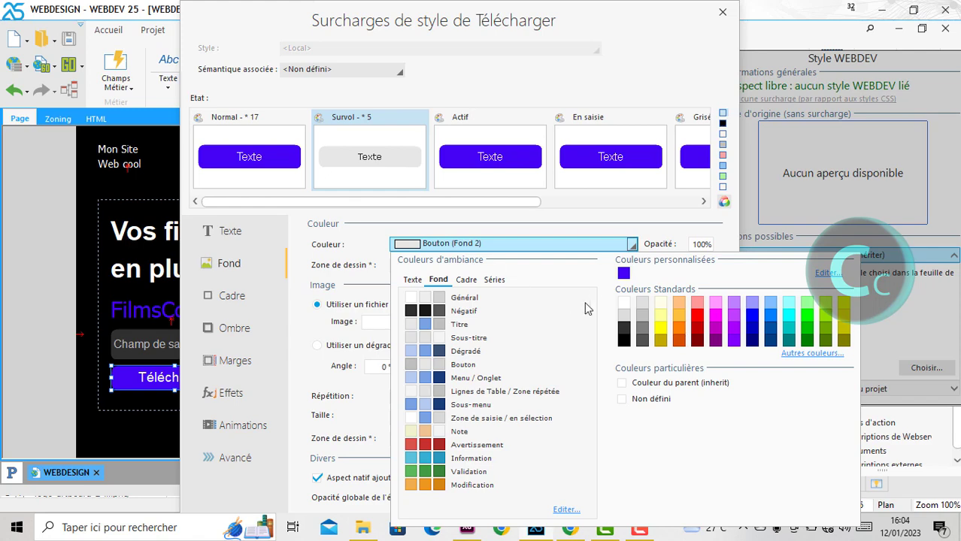
{"action": "left_click", "coordinate": [624, 273]}
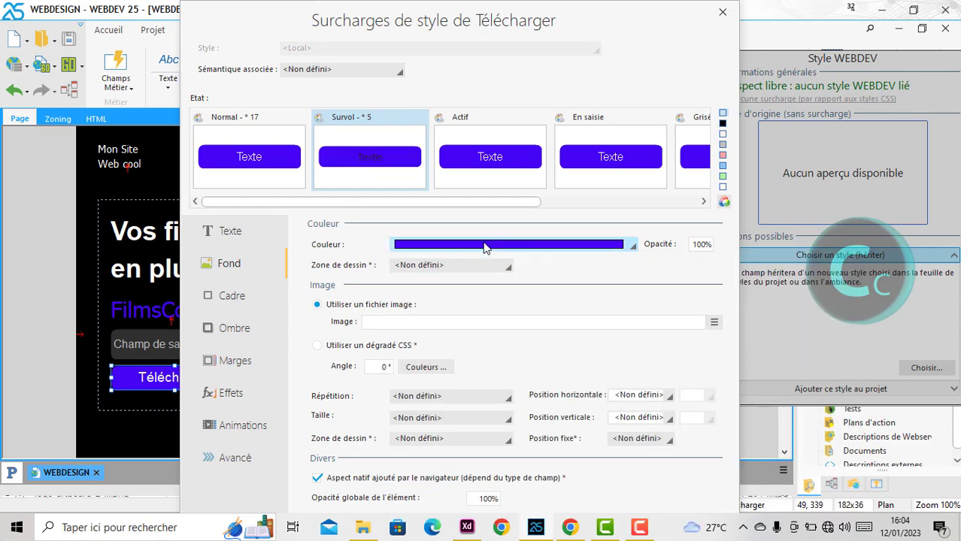
Step: Set the Survol state's text to 16 pixels in white
{"action": "left_click", "coordinate": [253, 237]}
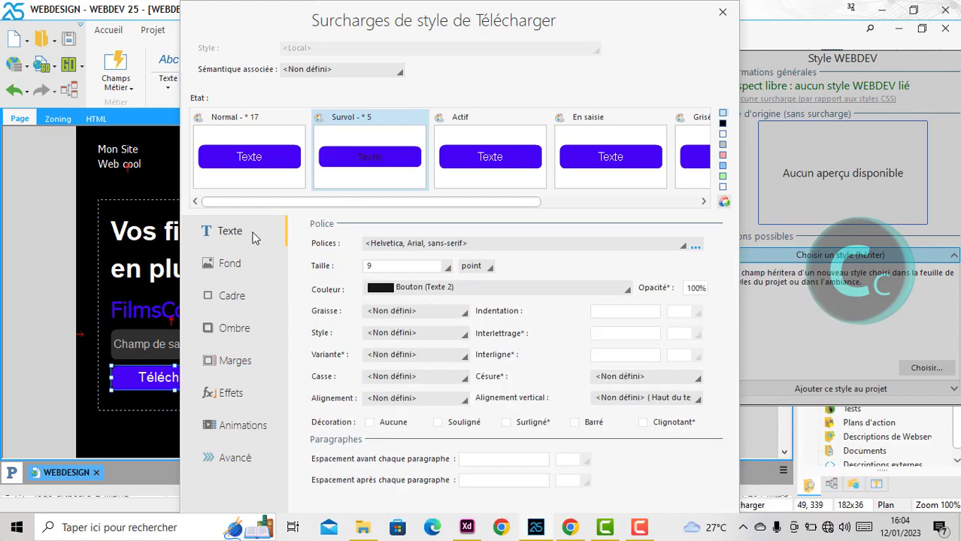
{"action": "left_click", "coordinate": [457, 269]}
{"action": "left_click", "coordinate": [475, 286]}
{"action": "left_click", "coordinate": [386, 267]}
{"action": "type", "text": "16"}
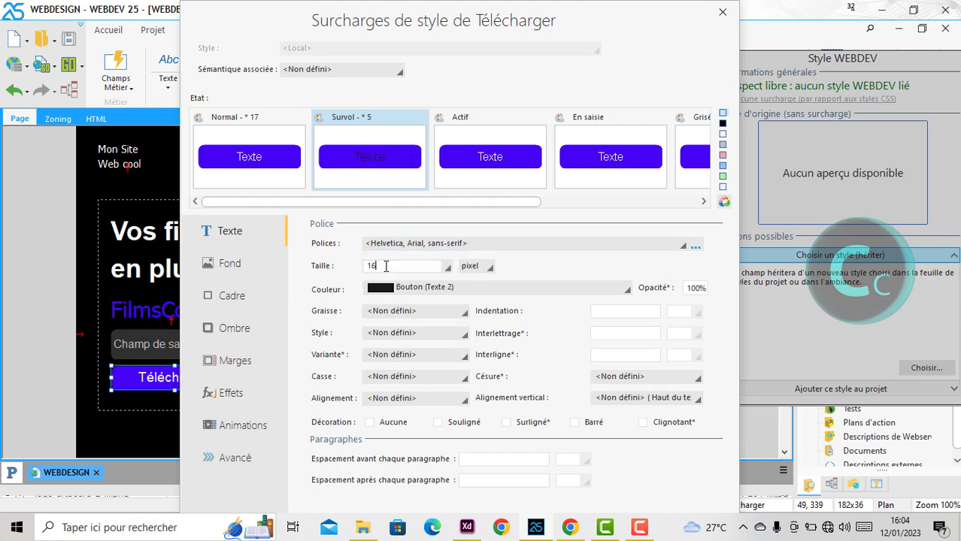
{"action": "key", "text": "Tab"}
{"action": "left_click", "coordinate": [413, 292]}
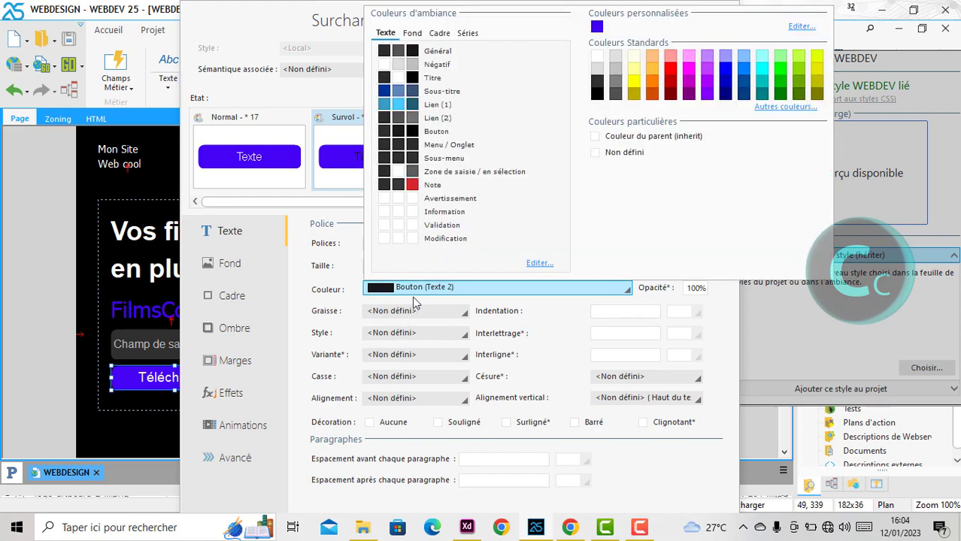
{"action": "left_click", "coordinate": [595, 57]}
Step: Set the Survol text's vertical alignment to Milieu and compare its text settings with the Normal state
{"action": "left_click", "coordinate": [652, 398]}
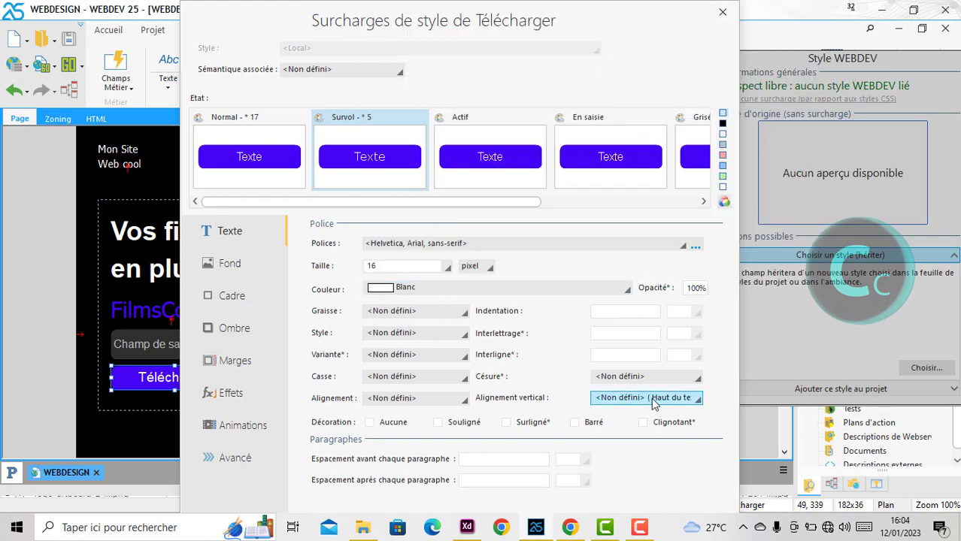
{"action": "scroll", "coordinate": [648, 439], "scroll_direction": "down", "scroll_amount": 5}
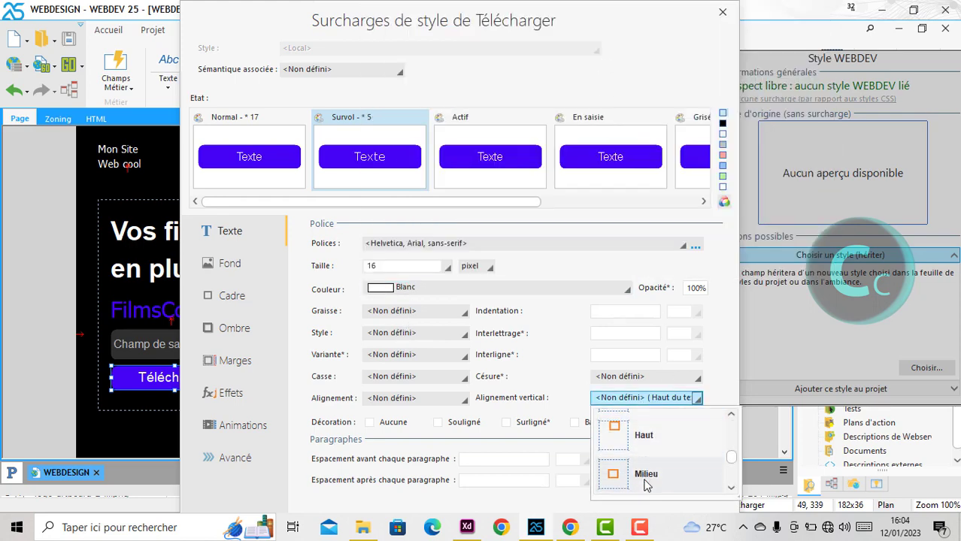
{"action": "left_click", "coordinate": [280, 237]}
{"action": "left_click", "coordinate": [249, 155]}
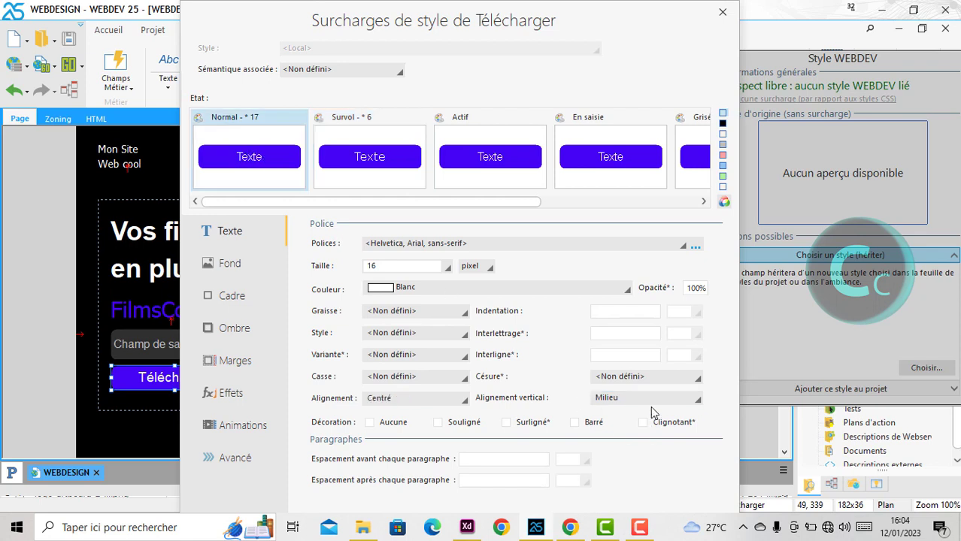
{"action": "left_click", "coordinate": [361, 159]}
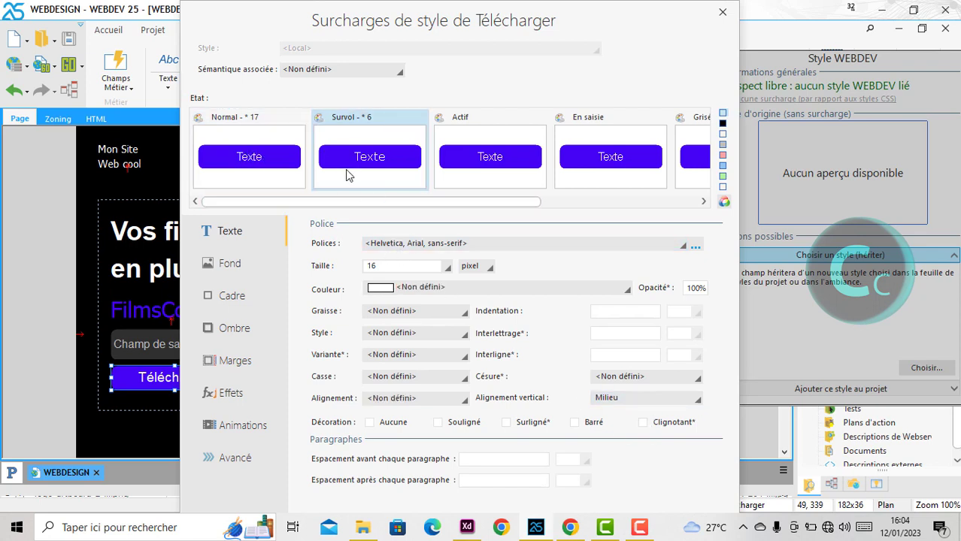
Step: Shift the Survol background colour to a slightly more violet hue, then validate the style overrides and the button description
{"action": "left_click", "coordinate": [226, 264]}
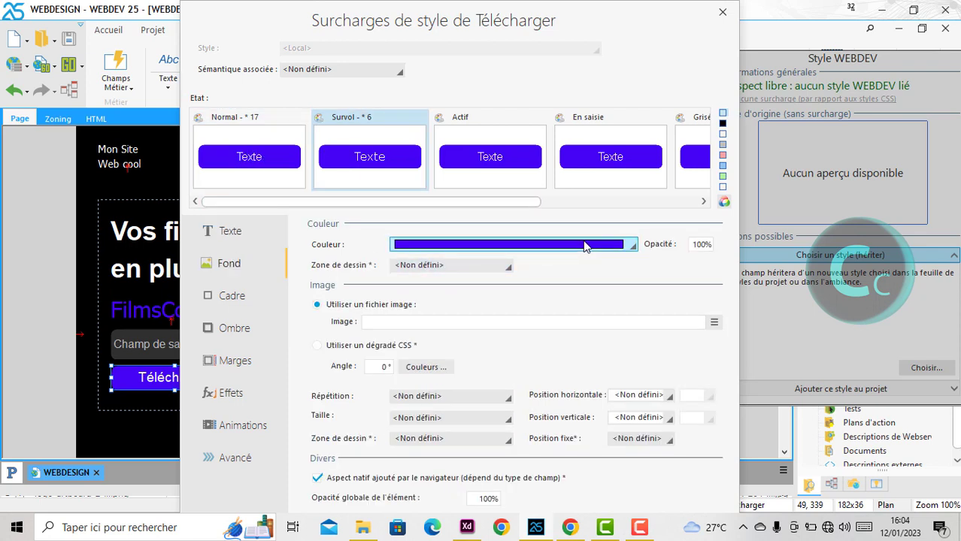
{"action": "left_click", "coordinate": [633, 244]}
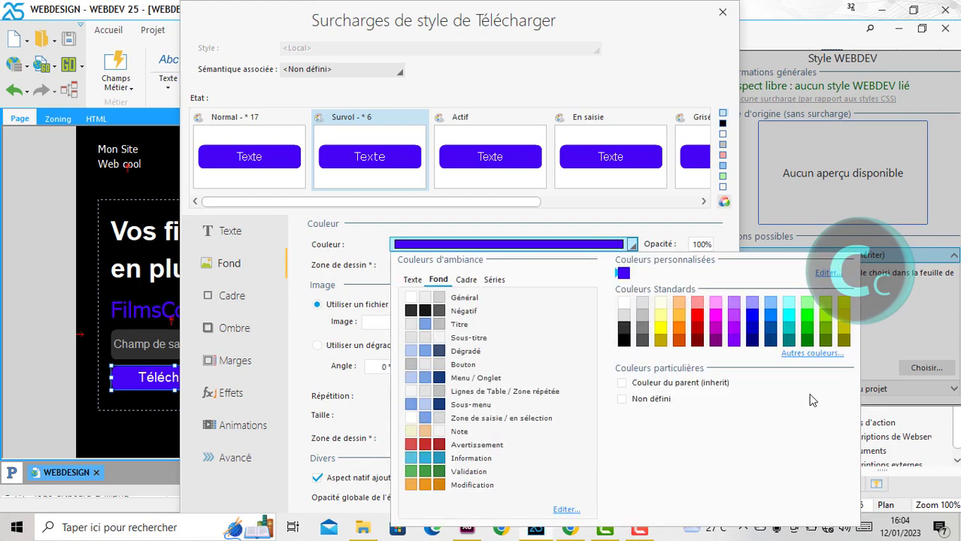
{"action": "left_click", "coordinate": [813, 354]}
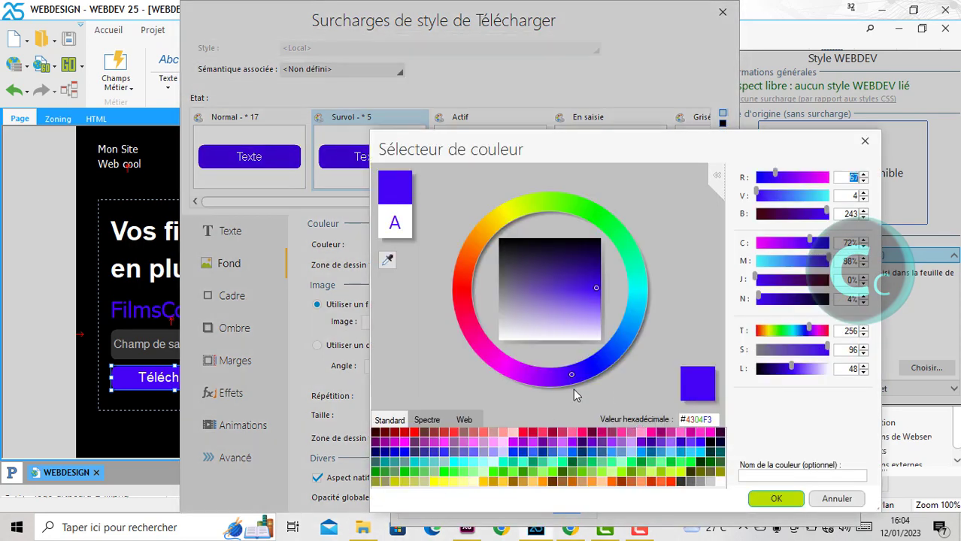
{"action": "left_click_drag", "start_coordinate": [569, 382], "coordinate": [559, 380]}
{"action": "left_click", "coordinate": [770, 499]}
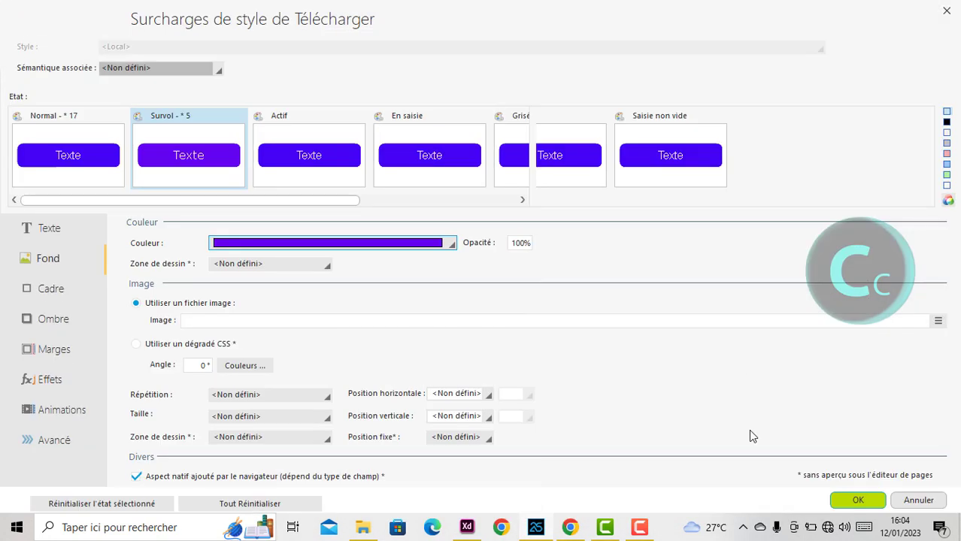
{"action": "left_click", "coordinate": [849, 503]}
{"action": "left_click", "coordinate": [547, 425]}
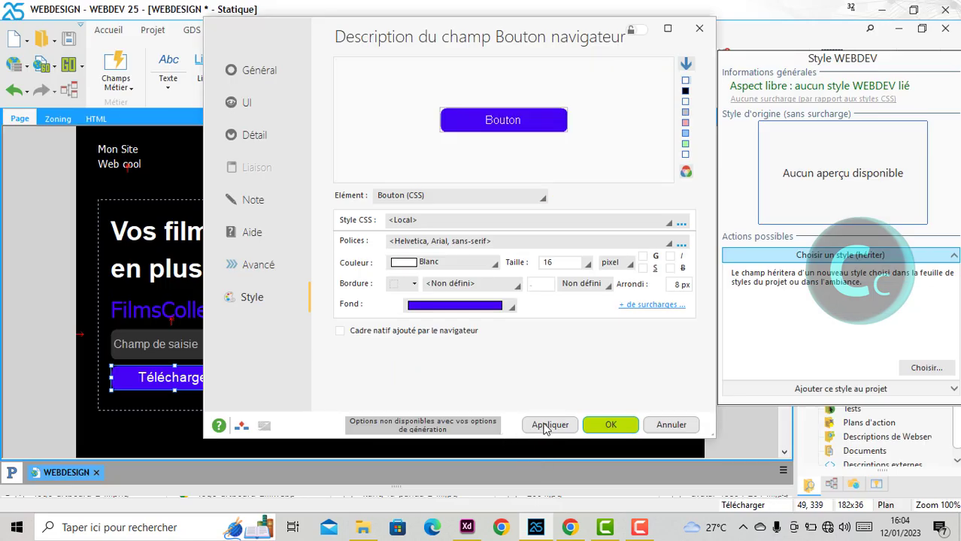
{"action": "left_click", "coordinate": [611, 425]}
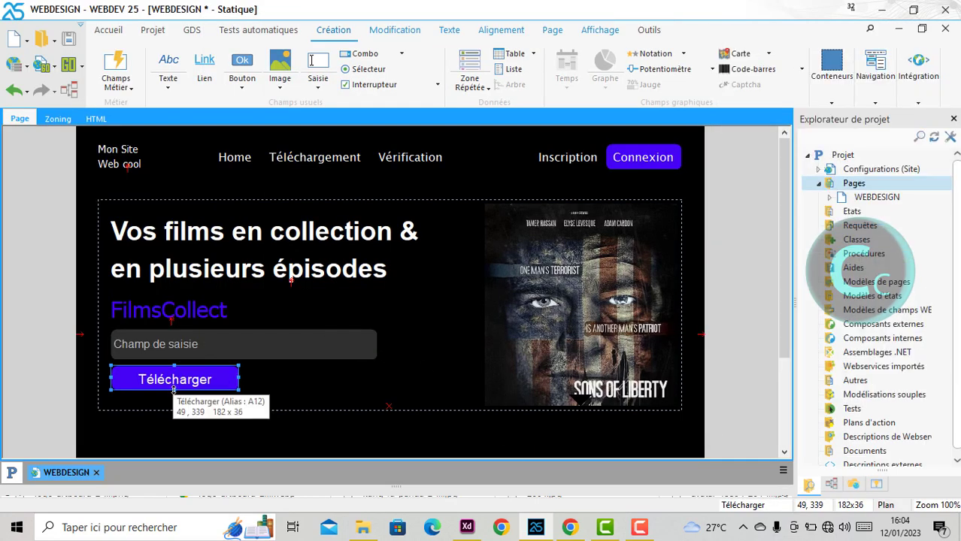
Step: Stretch the Télécharger button downward to a height of 41 and test the page in the Chrome browser
{"action": "left_click_drag", "start_coordinate": [174, 391], "coordinate": [174, 394]}
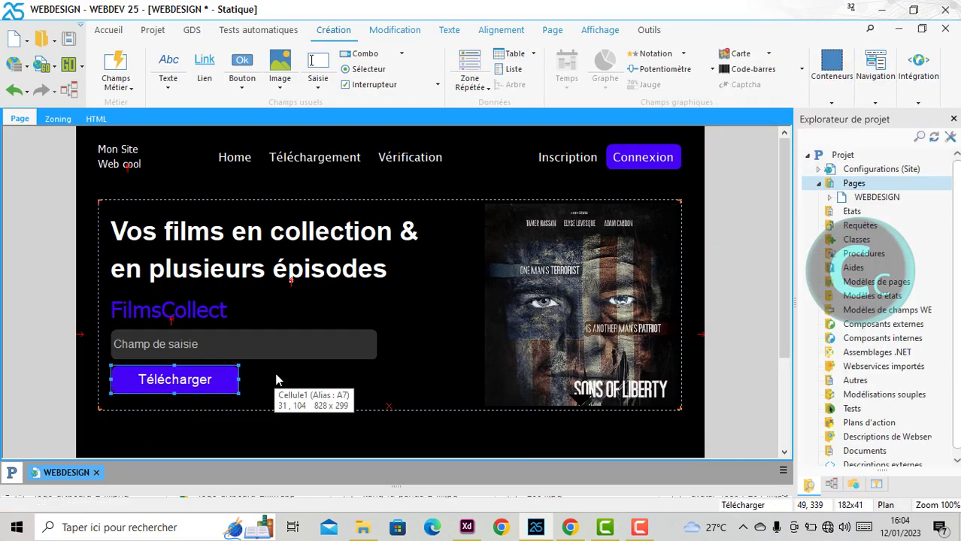
{"action": "key", "text": "ctrl+F9"}
{"action": "left_click", "coordinate": [572, 529]}
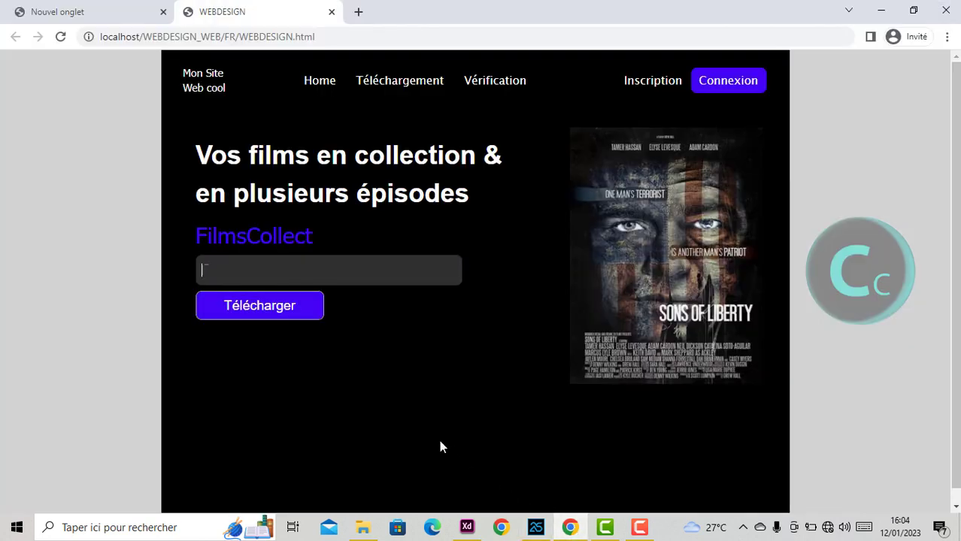
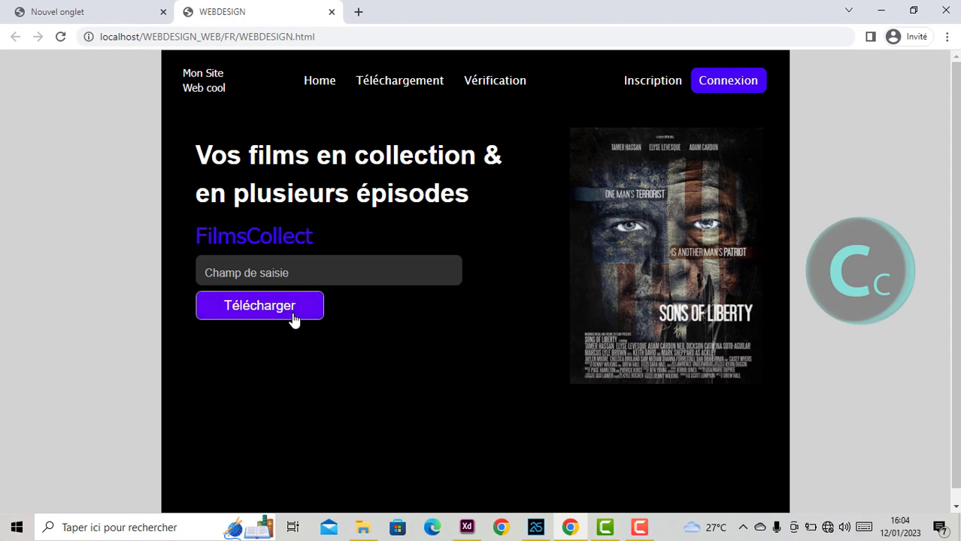
Step: Try giving the Télécharger button a border in the custom violet colour, validate the description and test the page in Chrome
{"action": "left_click", "coordinate": [536, 527]}
{"action": "right_click", "coordinate": [218, 387]}
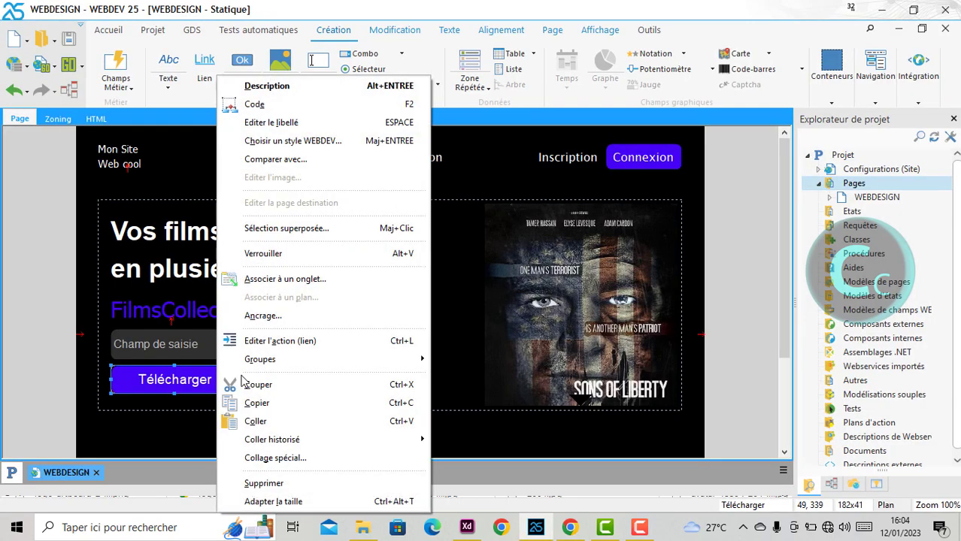
{"action": "left_click", "coordinate": [305, 87]}
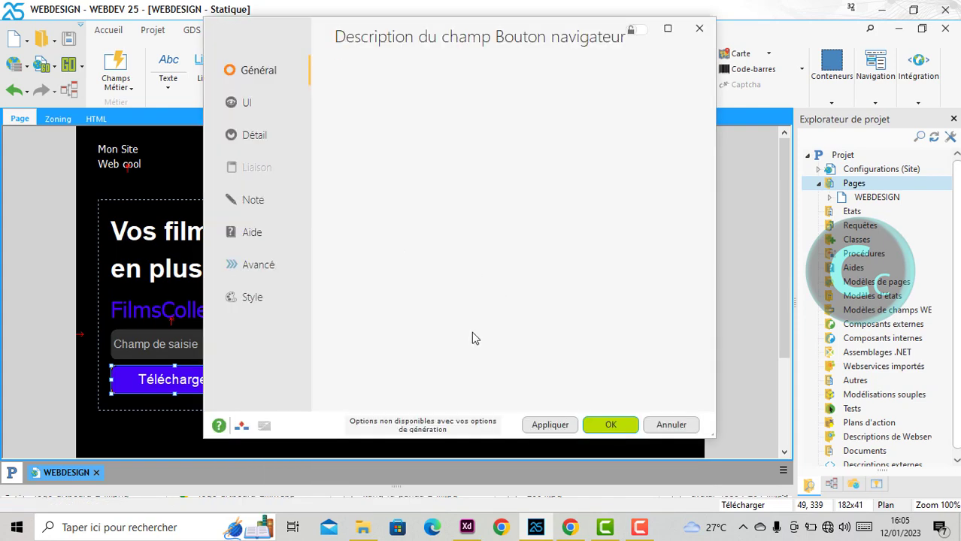
{"action": "left_click", "coordinate": [252, 299]}
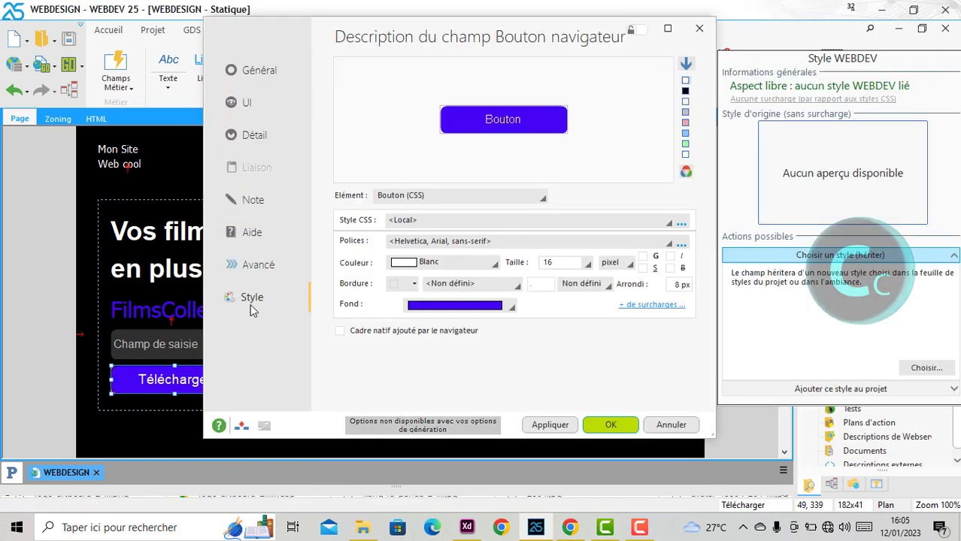
{"action": "left_click", "coordinate": [410, 284]}
{"action": "left_click", "coordinate": [471, 285]}
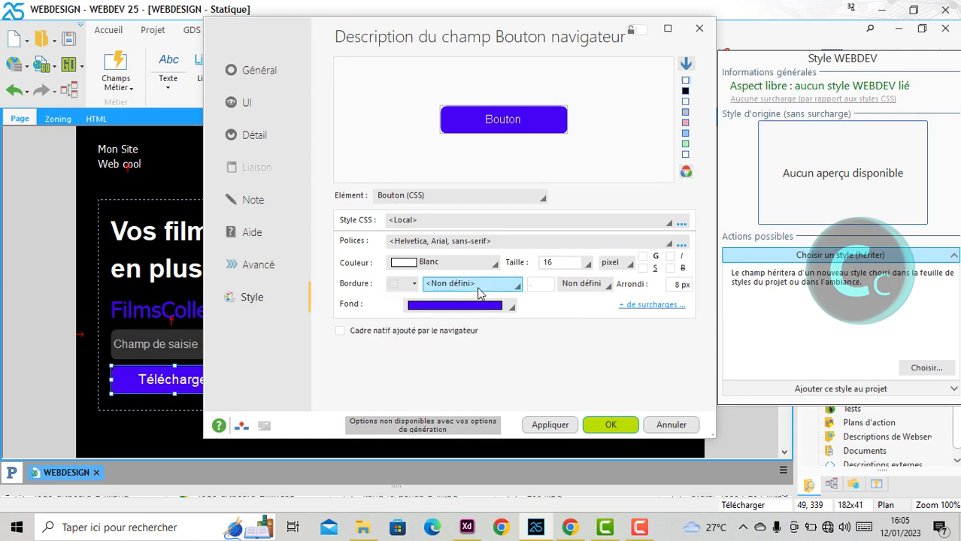
{"action": "left_click", "coordinate": [479, 292]}
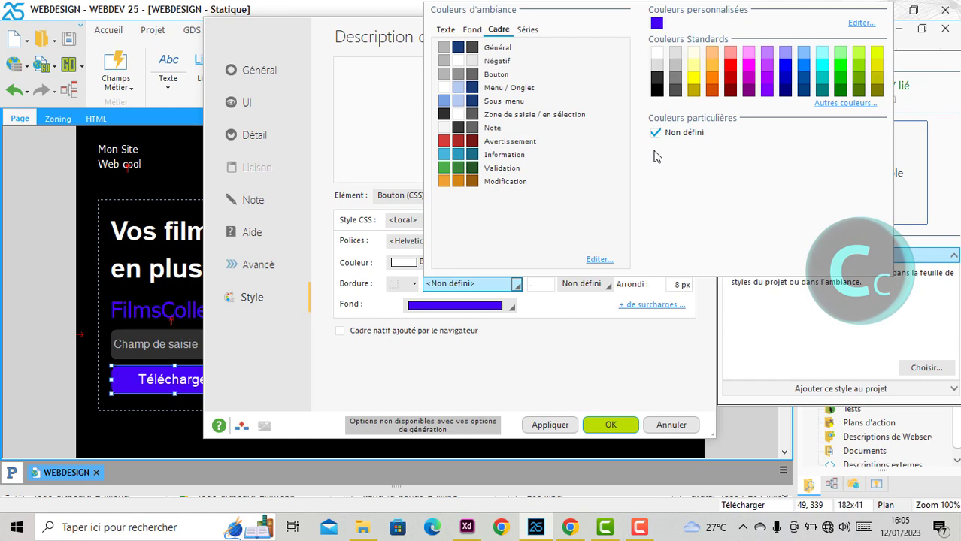
{"action": "left_click", "coordinate": [657, 24]}
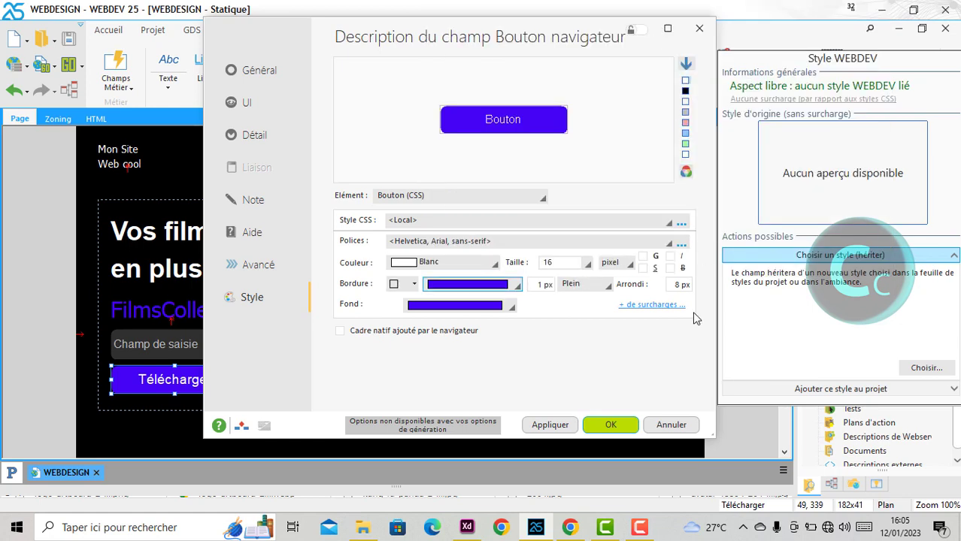
{"action": "left_click", "coordinate": [549, 426]}
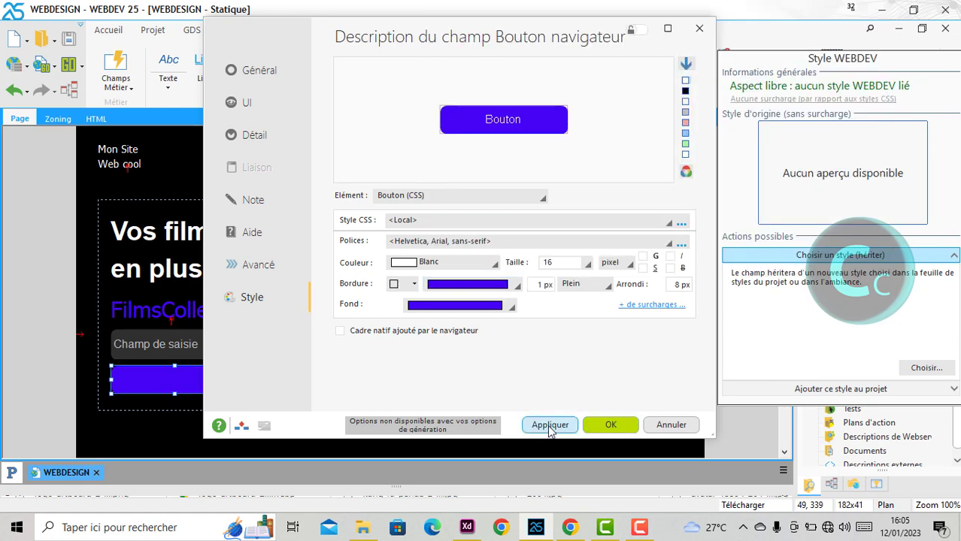
{"action": "left_click", "coordinate": [613, 425]}
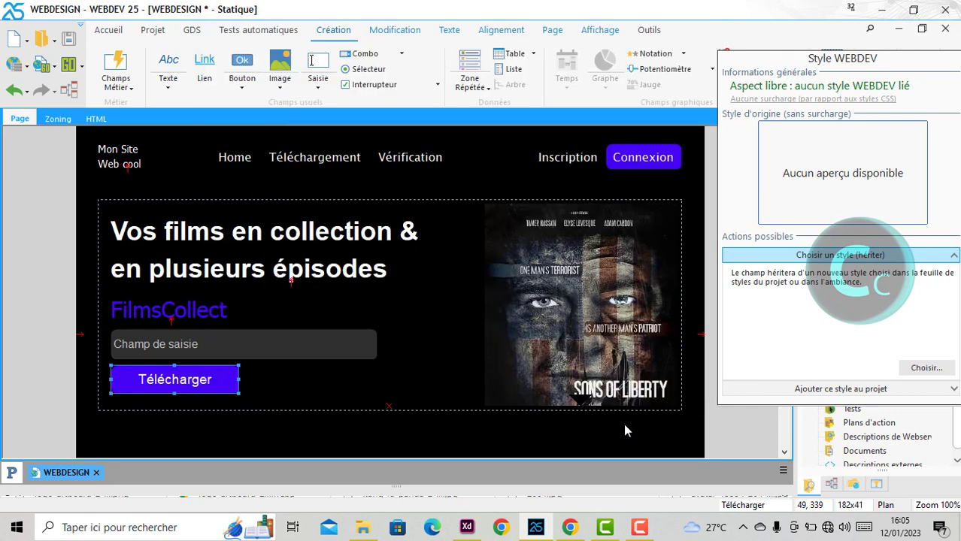
{"action": "left_click", "coordinate": [570, 528]}
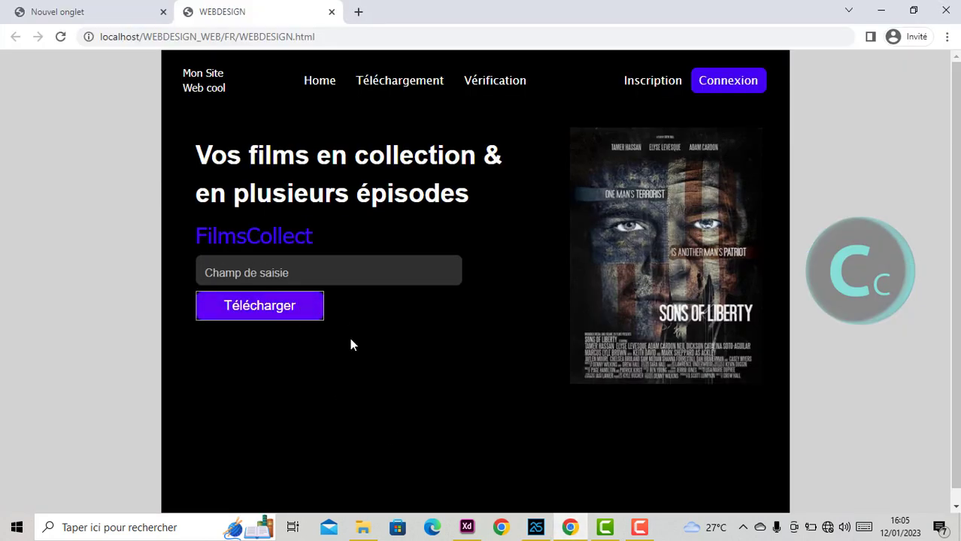
Step: Undo the Télécharger button's border change and check the page in the browser again
{"action": "left_click", "coordinate": [605, 528]}
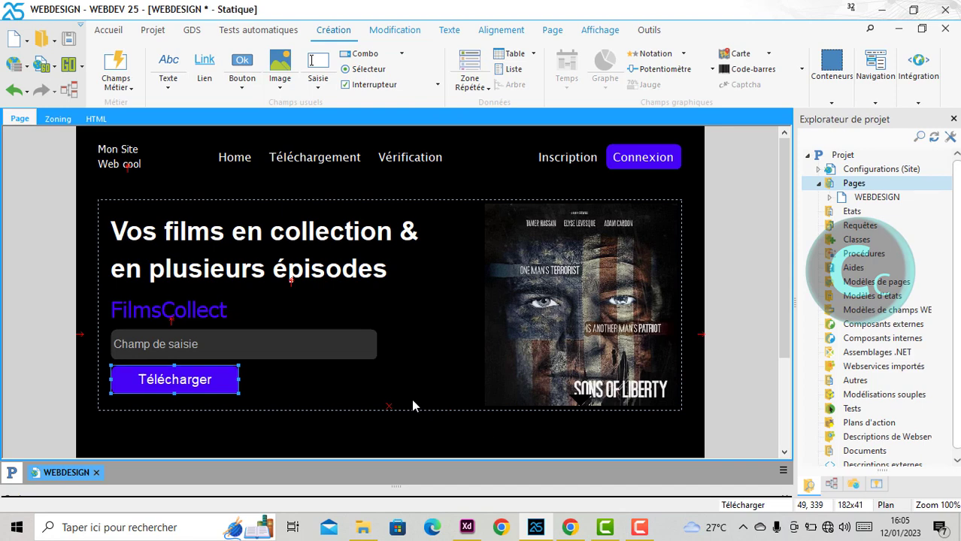
{"action": "left_click", "coordinate": [569, 528]}
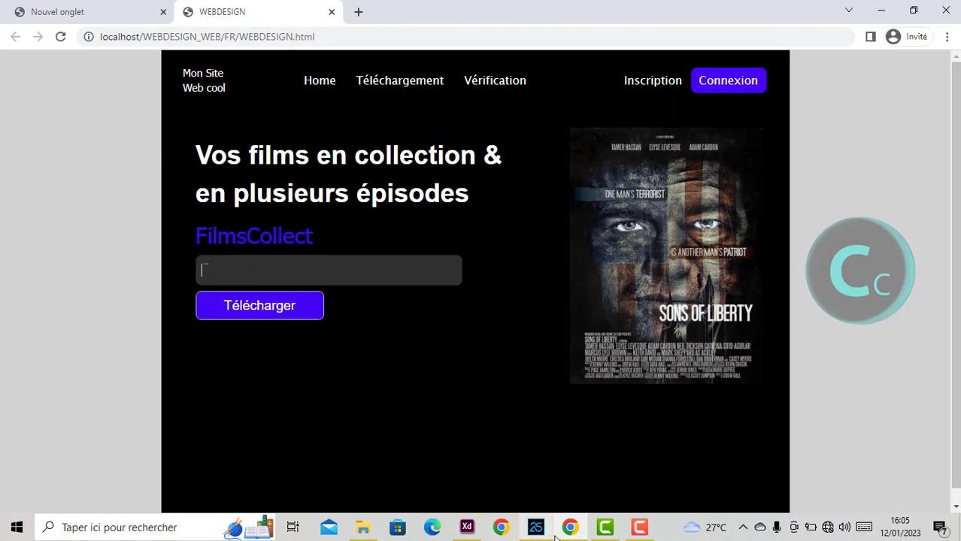
{"action": "key", "text": "alt+Tab"}
Step: Set the Télécharger button's border style to Aucun in its style description, then apply and validate it
{"action": "right_click", "coordinate": [209, 381]}
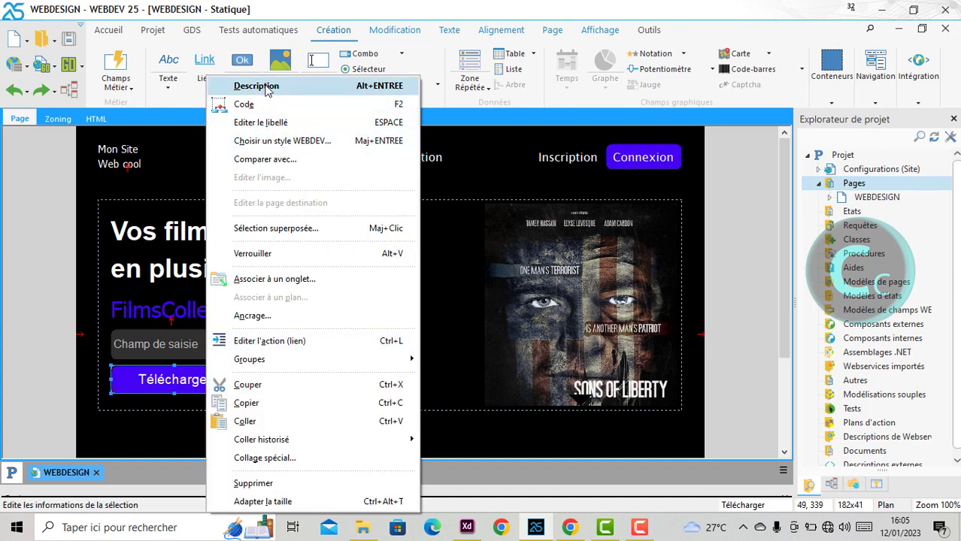
{"action": "key", "text": "Escape"}
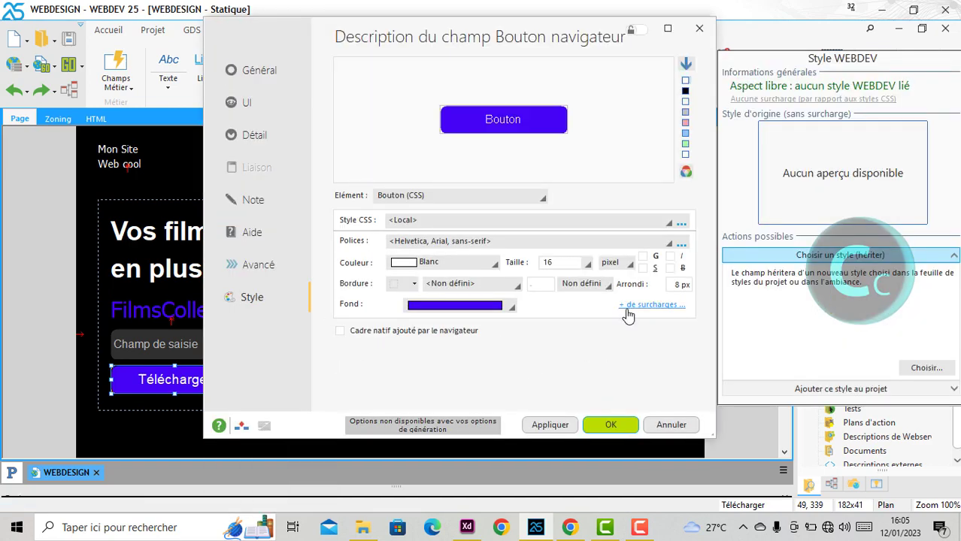
{"action": "left_click", "coordinate": [628, 314]}
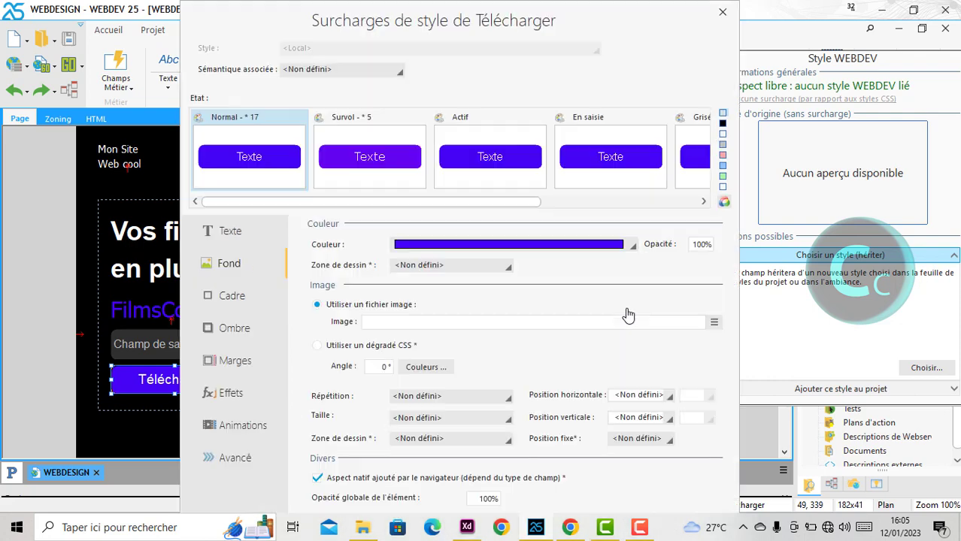
{"action": "key", "text": "Escape"}
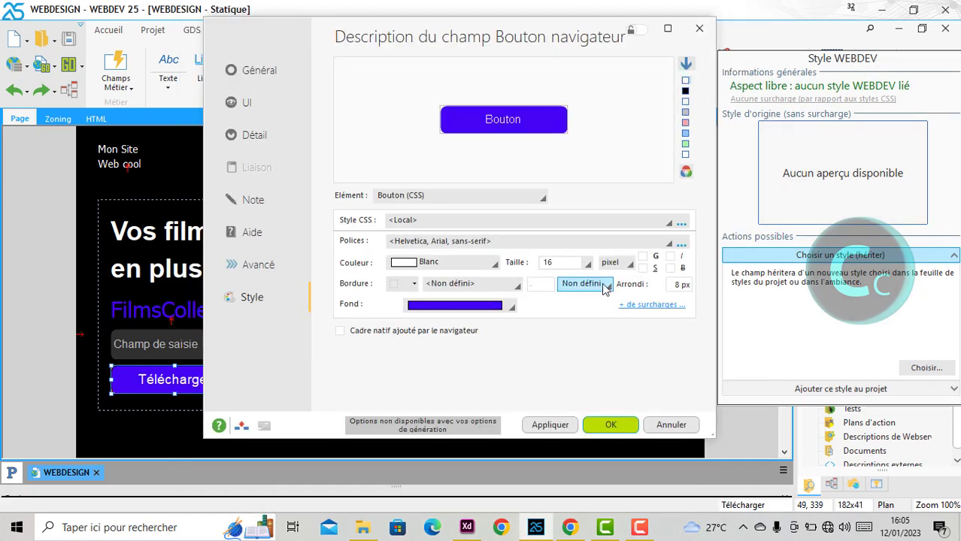
{"action": "left_click", "coordinate": [585, 283]}
{"action": "left_click", "coordinate": [553, 429]}
{"action": "left_click", "coordinate": [553, 428]}
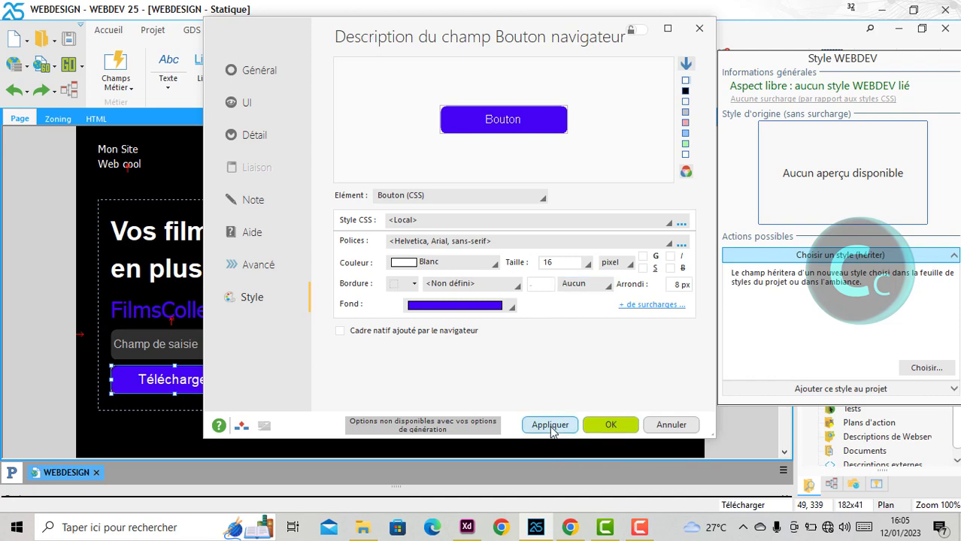
{"action": "left_click", "coordinate": [611, 425]}
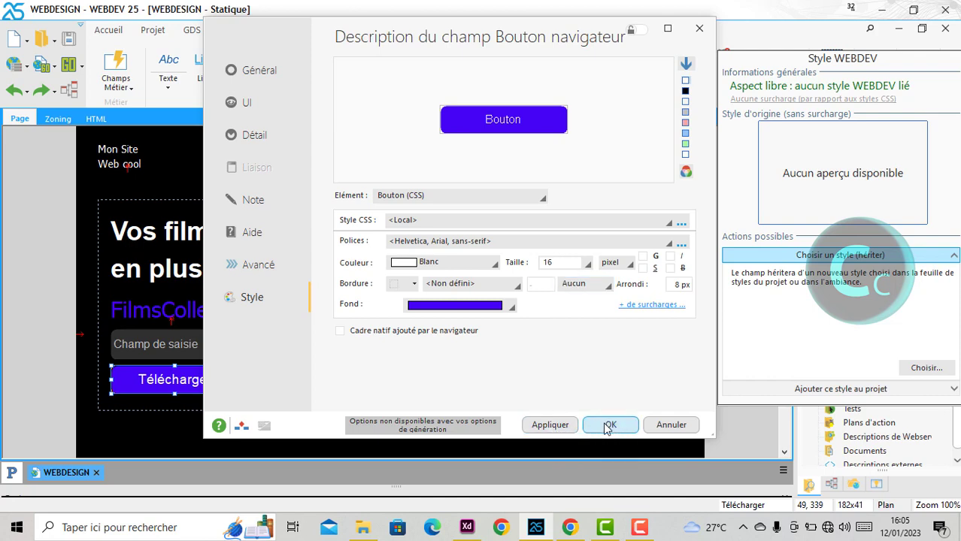
Step: Test the Télécharger hover effect and the input field in Chrome, then consult the XD mockup for the following section
{"action": "left_click", "coordinate": [570, 527]}
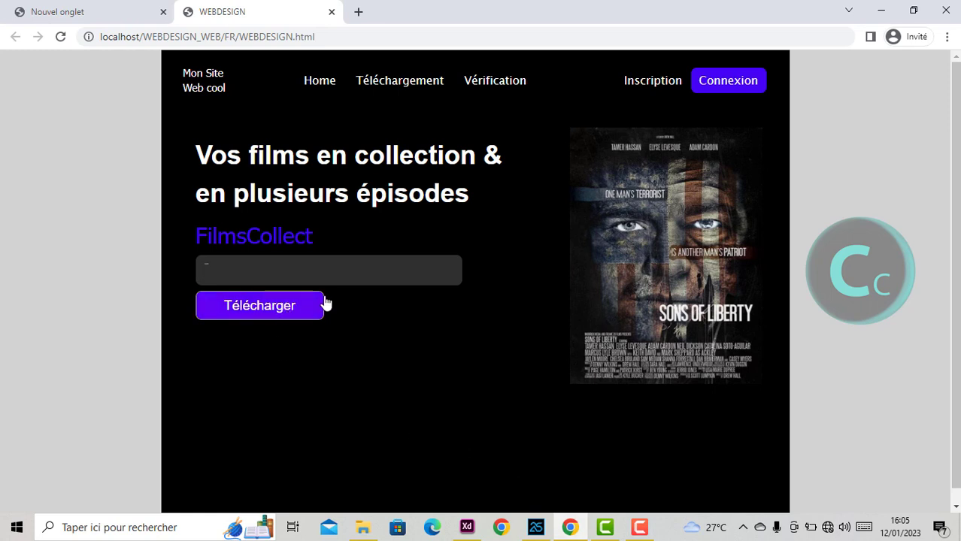
{"action": "left_click", "coordinate": [379, 291]}
{"action": "left_click", "coordinate": [276, 261]}
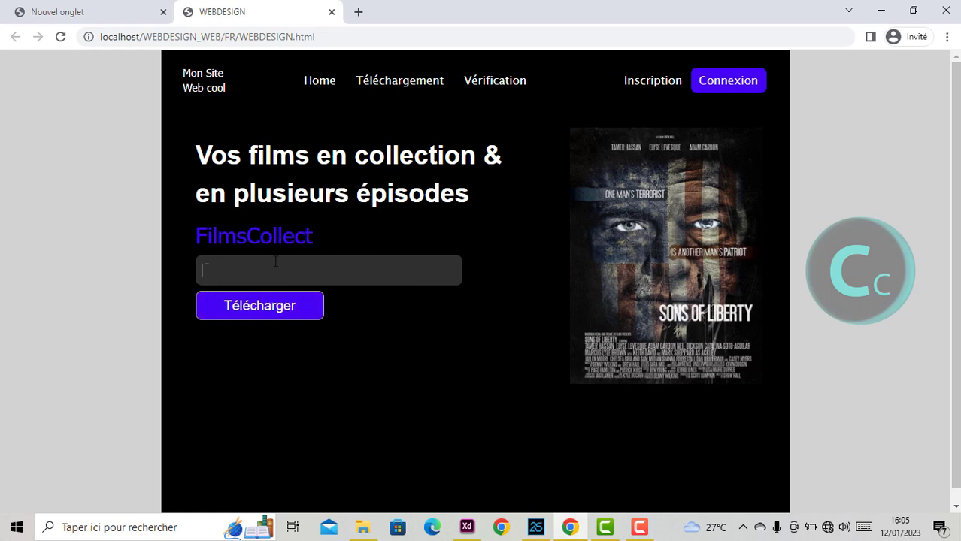
{"action": "left_click", "coordinate": [397, 399]}
{"action": "left_click", "coordinate": [467, 528]}
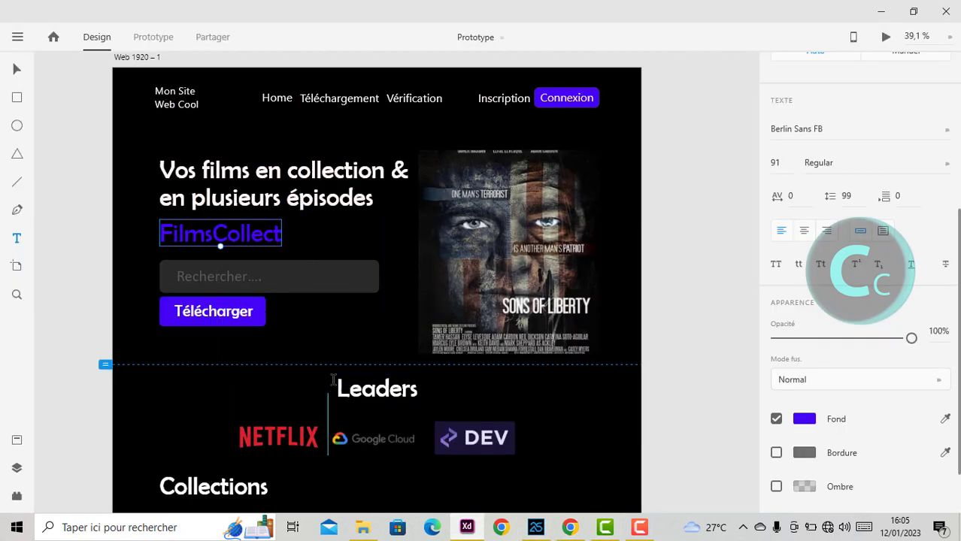
Step: Extend the WEBDEV page downward to a height of 1037, save it and check the result in Chrome
{"action": "left_click", "coordinate": [536, 527]}
{"action": "left_click", "coordinate": [624, 381]}
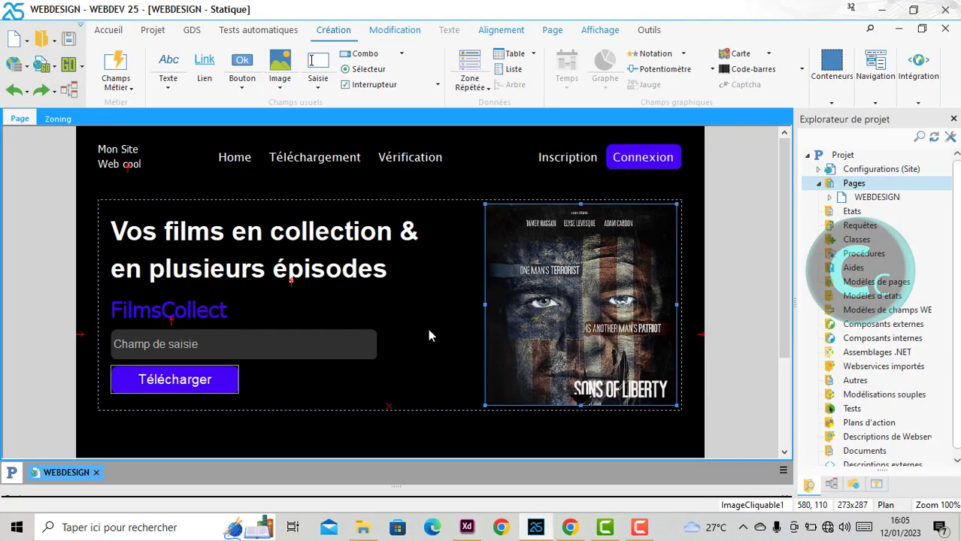
{"action": "scroll", "coordinate": [526, 380], "scroll_direction": "down", "scroll_amount": 3}
{"action": "left_click", "coordinate": [400, 401]}
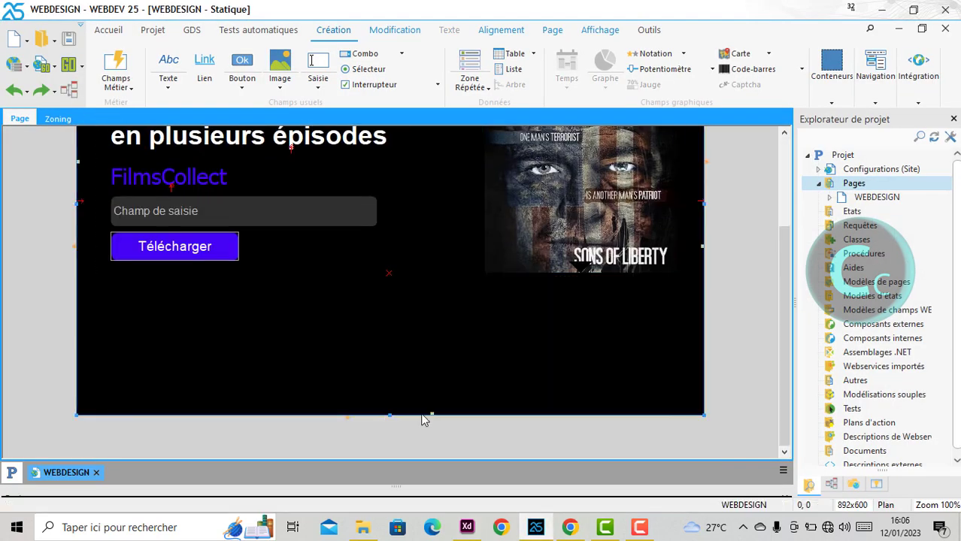
{"action": "left_click_drag", "start_coordinate": [391, 414], "coordinate": [422, 364]}
{"action": "scroll", "coordinate": [410, 384], "scroll_direction": "down", "scroll_amount": 3}
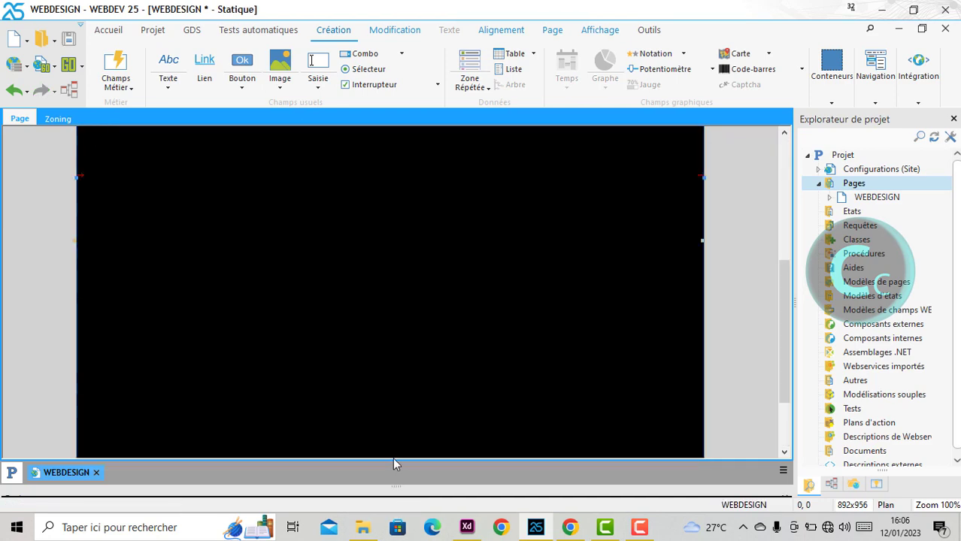
{"action": "scroll", "coordinate": [418, 406], "scroll_direction": "down", "scroll_amount": 2}
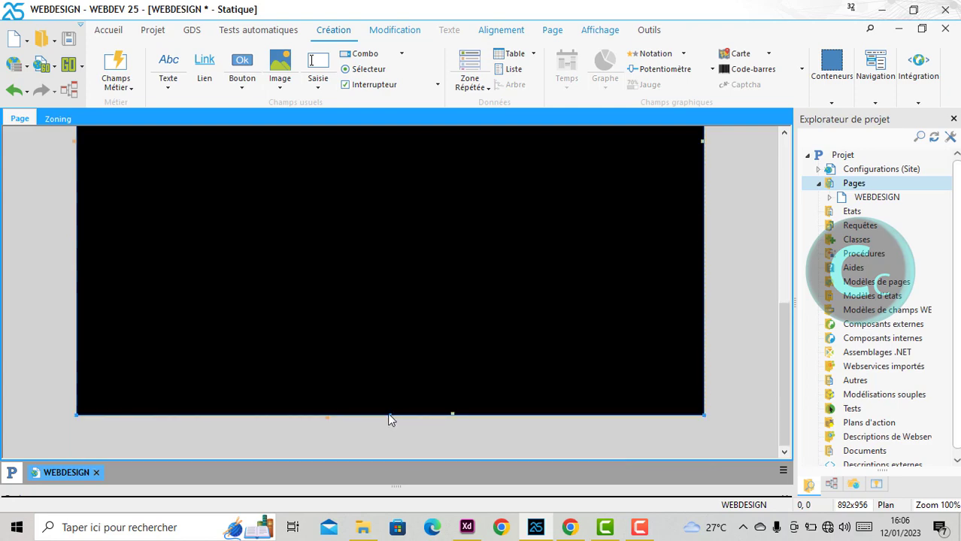
{"action": "left_click_drag", "start_coordinate": [389, 414], "coordinate": [406, 382]}
{"action": "key", "text": "ctrl+s"}
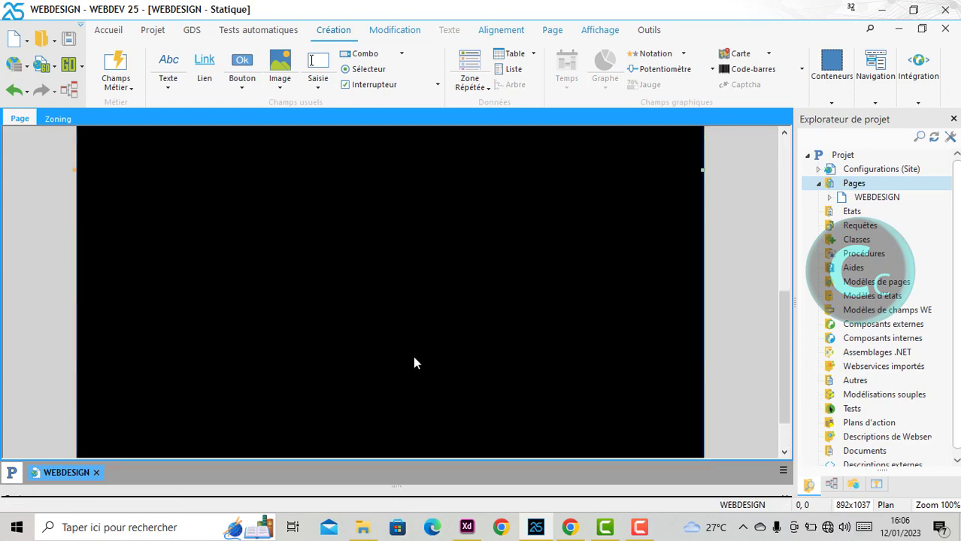
{"action": "left_click", "coordinate": [569, 528]}
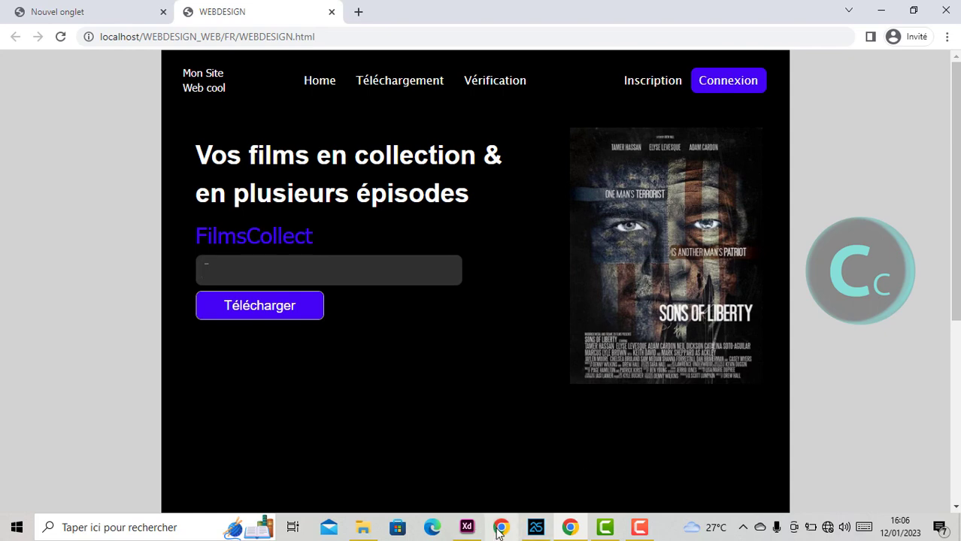
Step: In WEBDEV, try reducing the film poster to a height of 270, restore it to 287 and save the page
{"action": "left_click", "coordinate": [547, 531]}
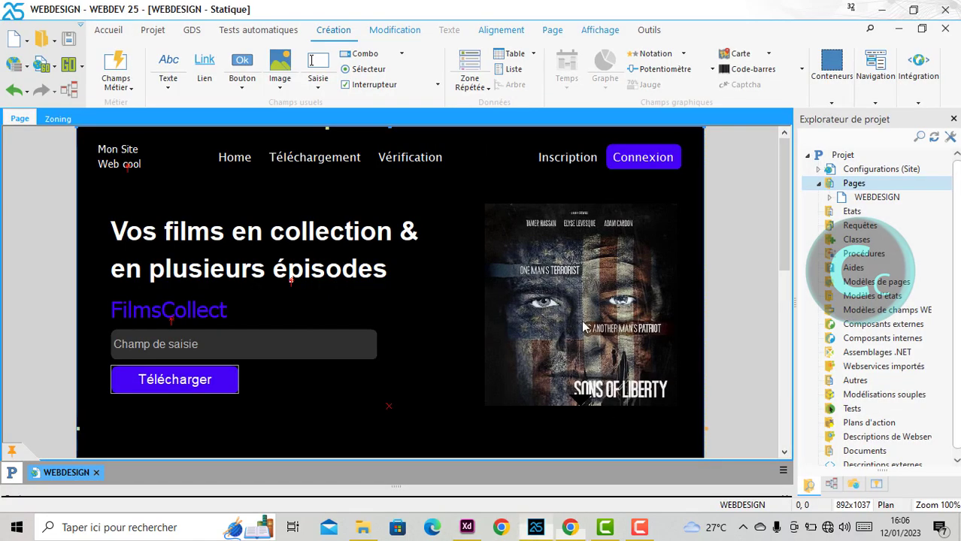
{"action": "left_click", "coordinate": [615, 388]}
{"action": "left_click_drag", "start_coordinate": [676, 405], "coordinate": [676, 393]}
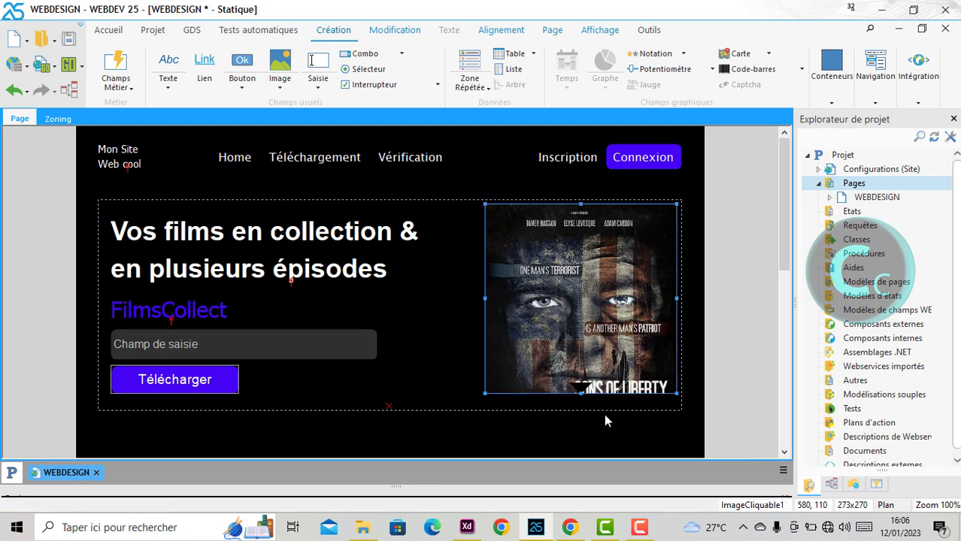
{"action": "left_click_drag", "start_coordinate": [580, 394], "coordinate": [581, 407]}
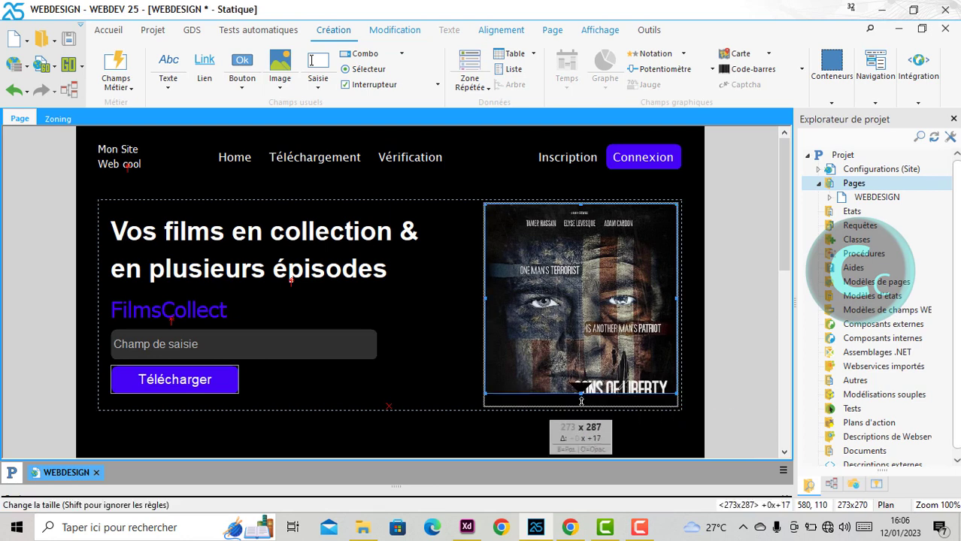
{"action": "key", "text": "ctrl+s"}
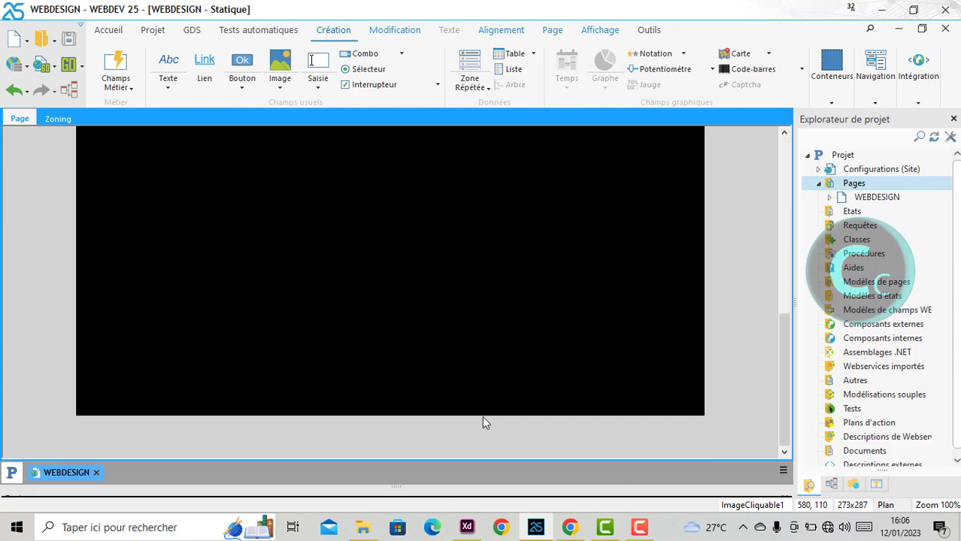
Step: Place a text field on the black page area centred below the hero section and set its text to "Leaders"
{"action": "scroll", "coordinate": [379, 239], "scroll_direction": "down", "scroll_amount": 3}
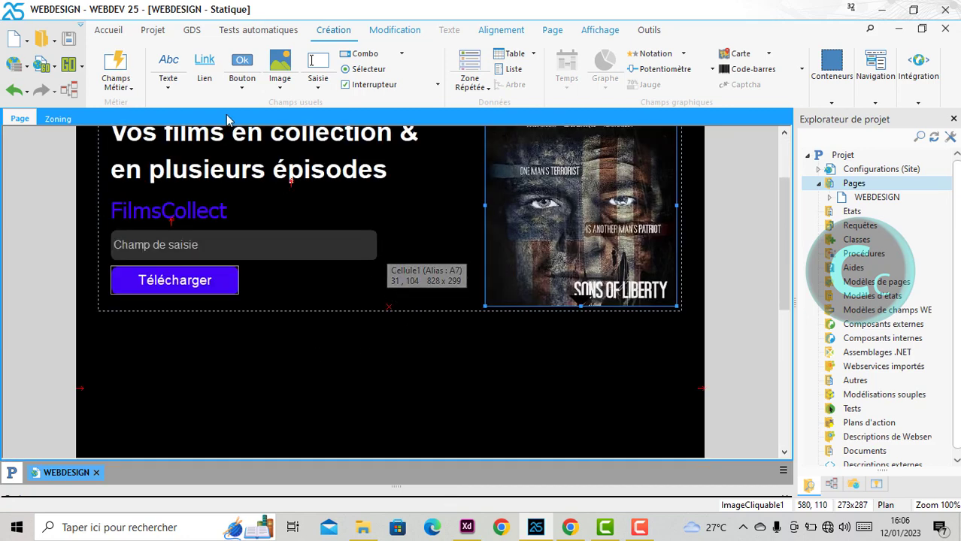
{"action": "left_click", "coordinate": [203, 64]}
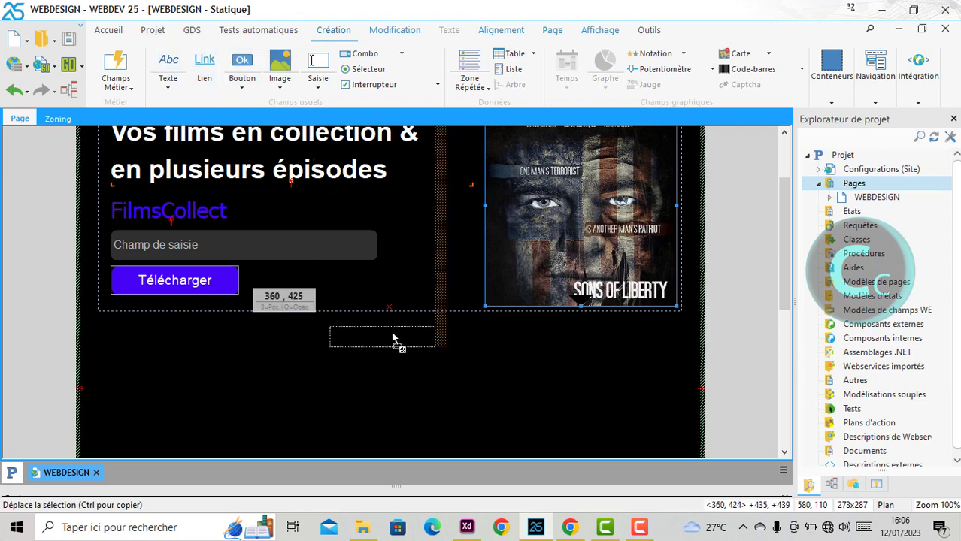
{"action": "left_click", "coordinate": [391, 338]}
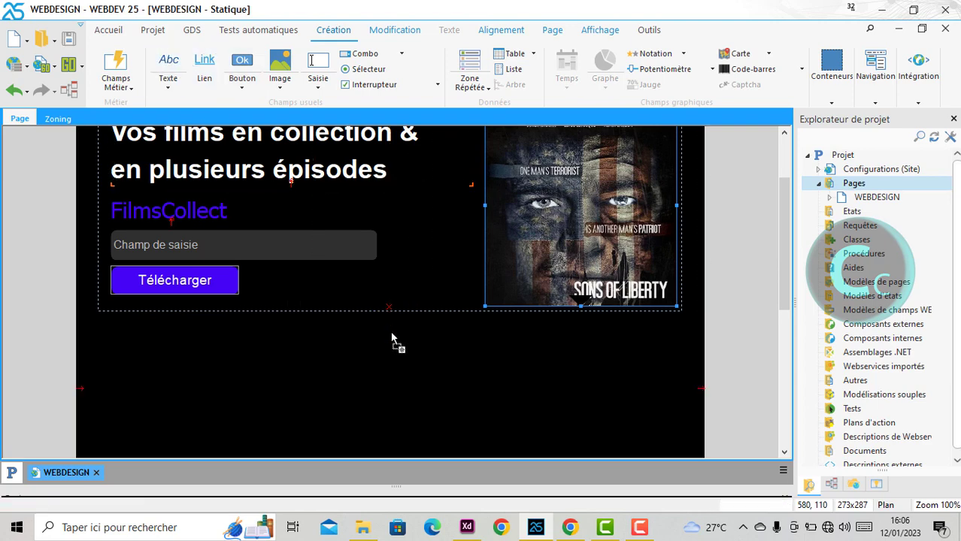
{"action": "right_click", "coordinate": [391, 338]}
{"action": "left_click", "coordinate": [429, 198]}
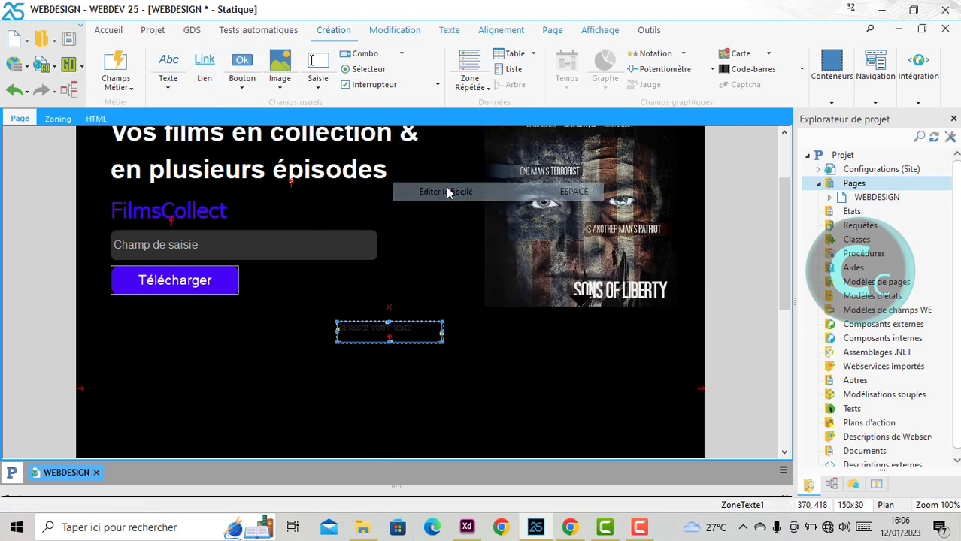
{"action": "type", "text": "LEADER"}
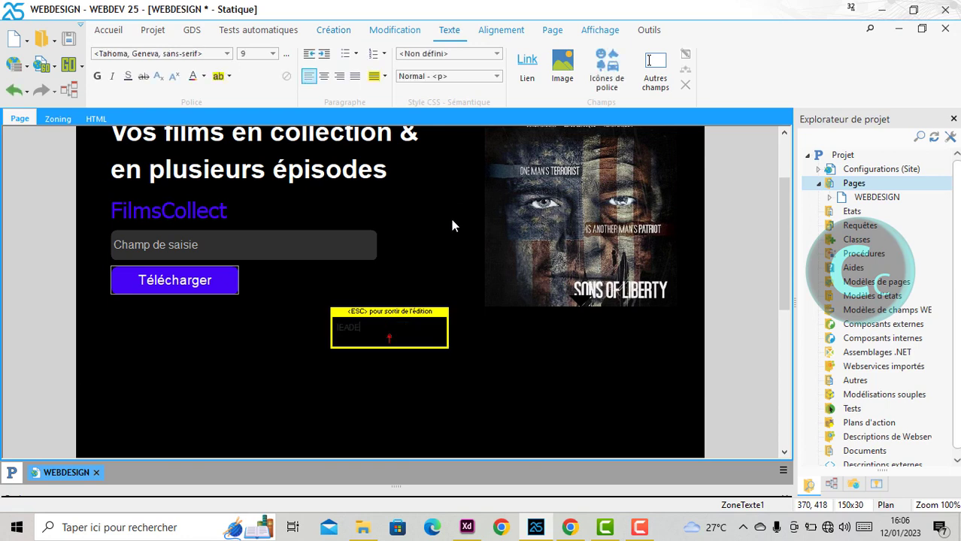
{"action": "key", "text": "BackSpace"}
{"action": "key", "text": "BackSpace"}
{"action": "key", "text": "BackSpace"}
{"action": "key", "text": "BackSpace"}
{"action": "key", "text": "BackSpace"}
{"action": "key", "text": "BackSpace"}
{"action": "type", "text": "Leaders"}
Step: Centre the whole Leaders text in its field and set its font size to 22
{"action": "key", "text": "ctrl+a"}
{"action": "left_click", "coordinate": [323, 76]}
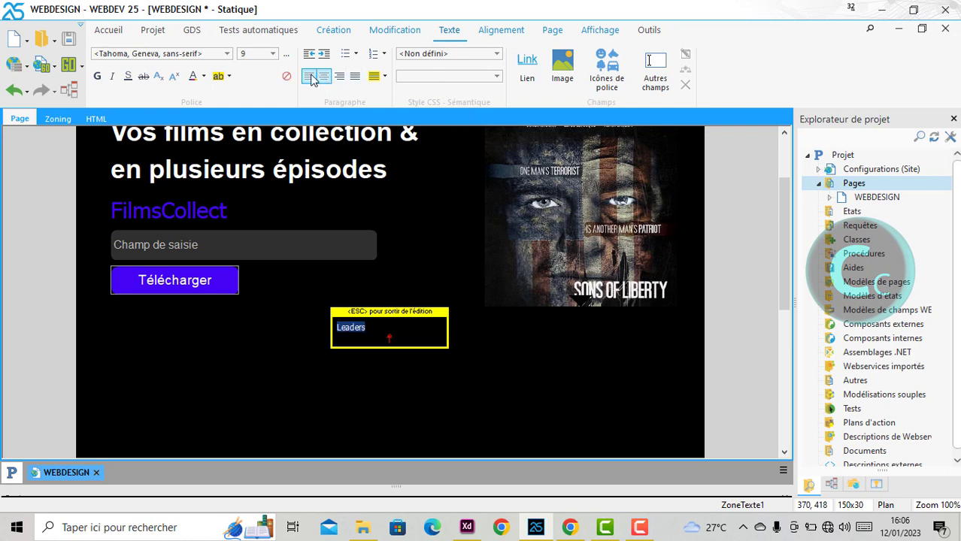
{"action": "left_click", "coordinate": [256, 53]}
{"action": "left_click", "coordinate": [313, 228]}
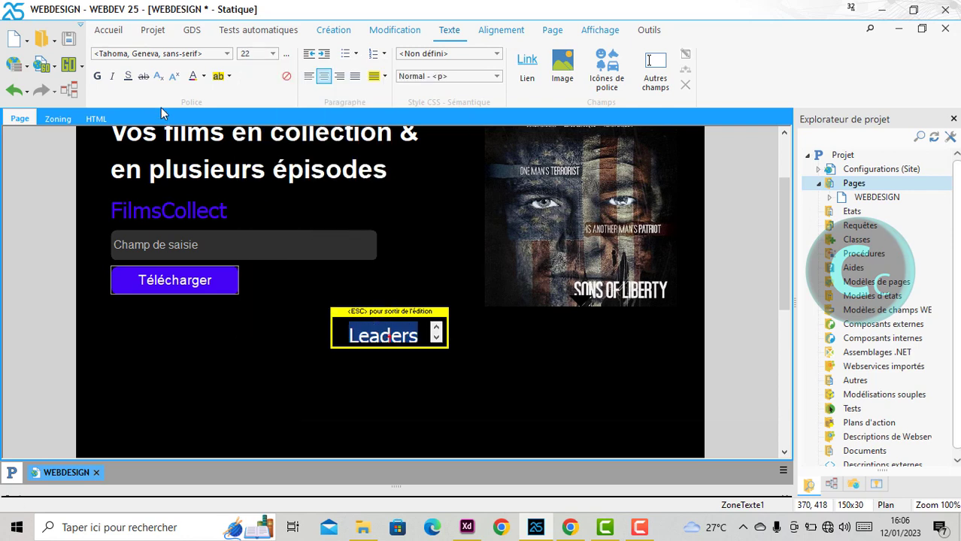
Step: Format the Leaders text in bold white Helvetica, Arial, sans-serif at size 24 and finish editing it
{"action": "left_click", "coordinate": [184, 54]}
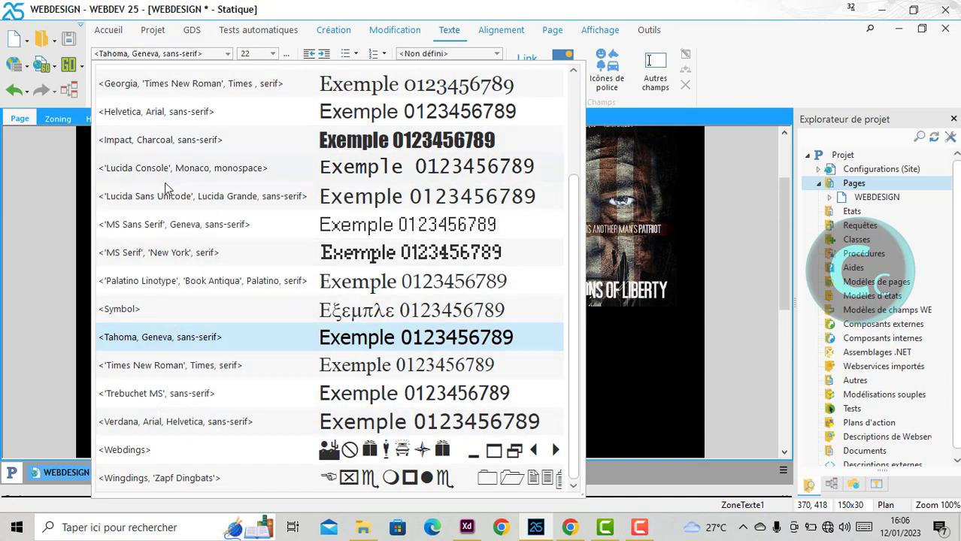
{"action": "scroll", "coordinate": [170, 129], "scroll_direction": "up", "scroll_amount": 3}
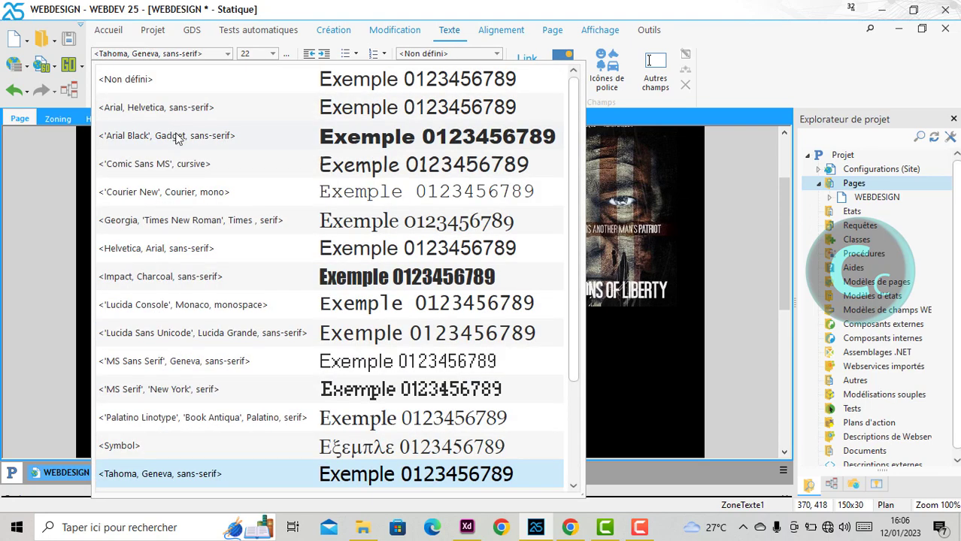
{"action": "left_click", "coordinate": [176, 251]}
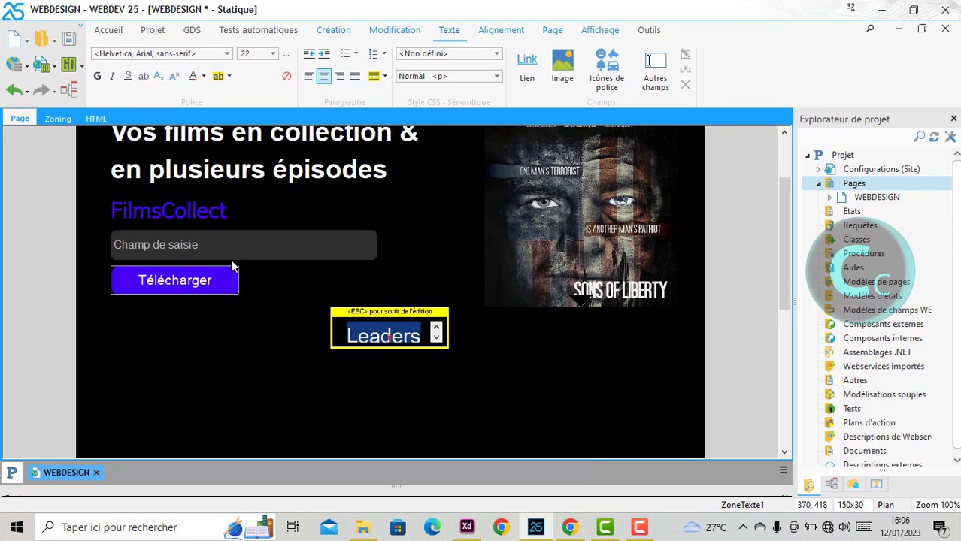
{"action": "left_click", "coordinate": [203, 76]}
{"action": "left_click", "coordinate": [418, 136]}
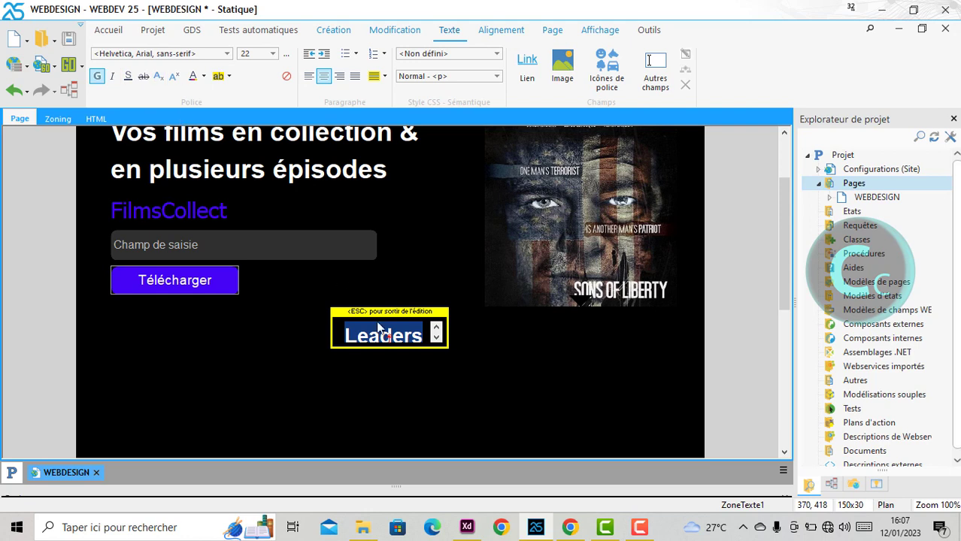
{"action": "left_click", "coordinate": [273, 53]}
{"action": "left_click", "coordinate": [313, 242]}
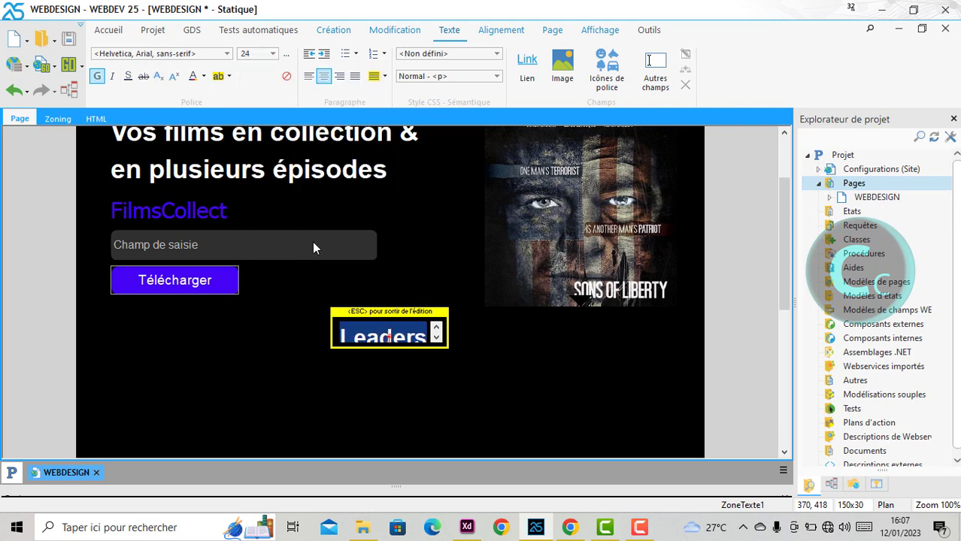
{"action": "key", "text": "Escape"}
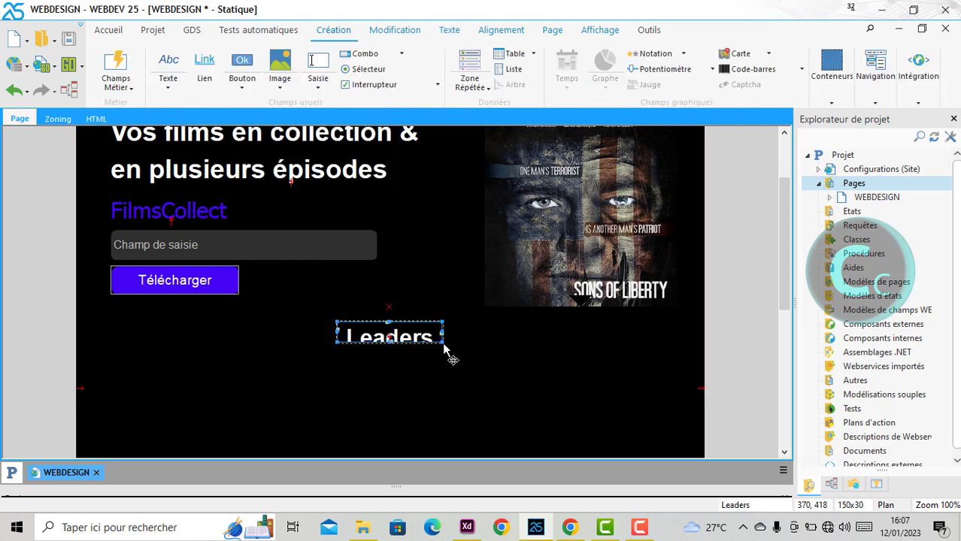
Step: Enlarge the Leaders text field to 158x49 and centre it horizontally in the page
{"action": "left_click_drag", "start_coordinate": [447, 351], "coordinate": [450, 357]}
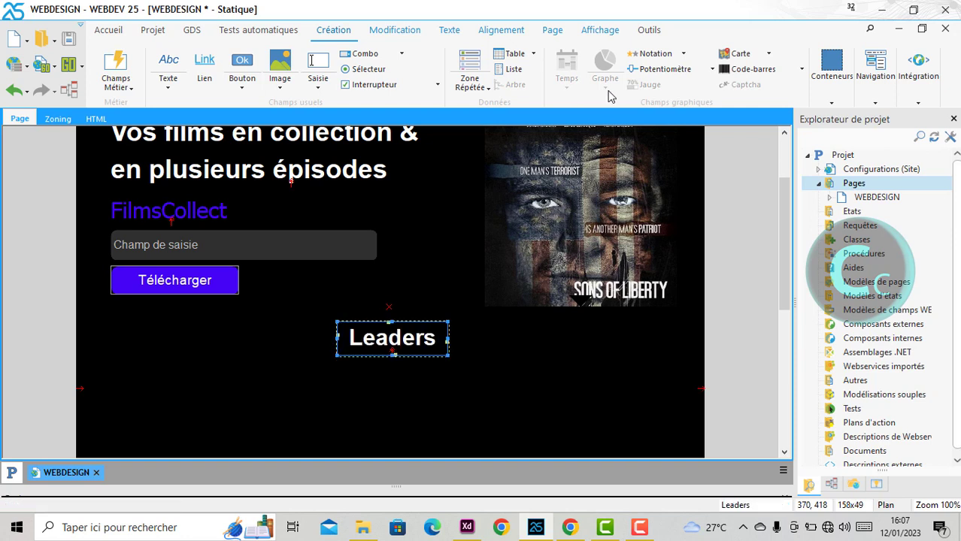
{"action": "left_click", "coordinate": [501, 30]}
{"action": "left_click", "coordinate": [693, 71]}
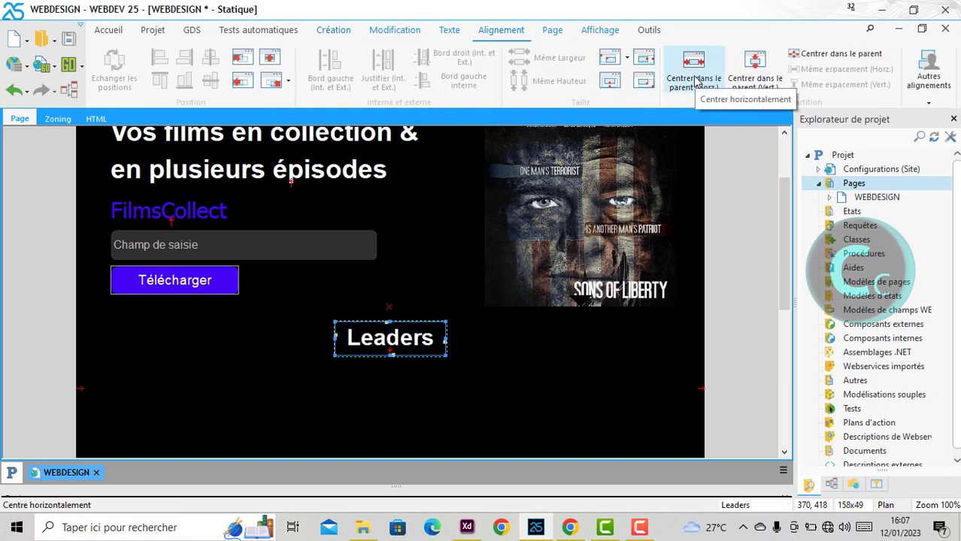
{"action": "left_click", "coordinate": [518, 390]}
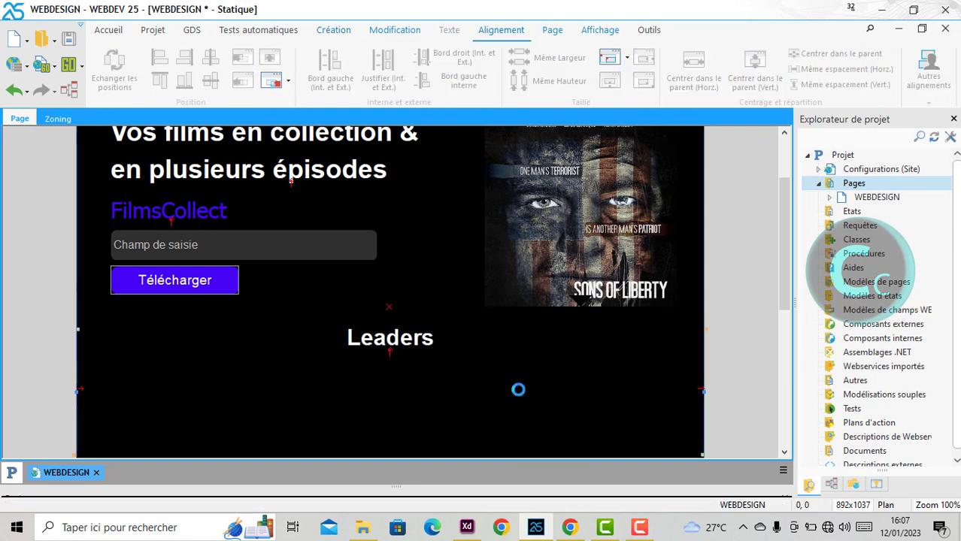
Step: Check the Leaders heading in Chrome, then consult the logo row beneath it in the XD mockup
{"action": "left_click", "coordinate": [570, 529]}
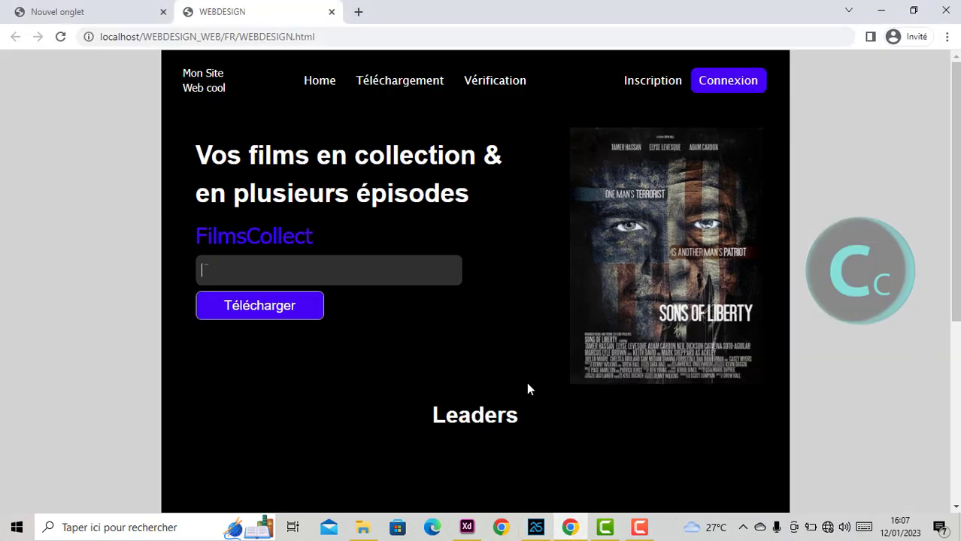
{"action": "scroll", "coordinate": [527, 389], "scroll_direction": "down", "scroll_amount": 3}
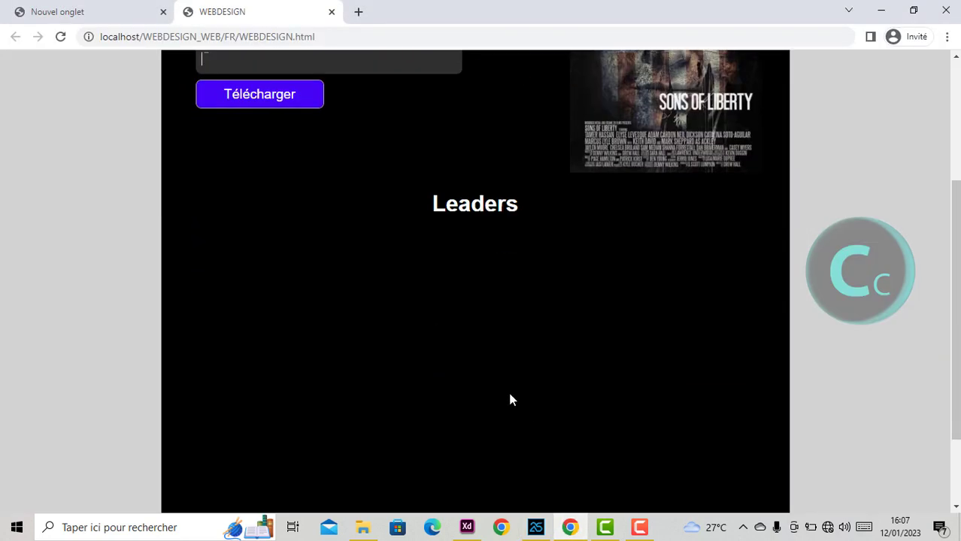
{"action": "left_click", "coordinate": [467, 527]}
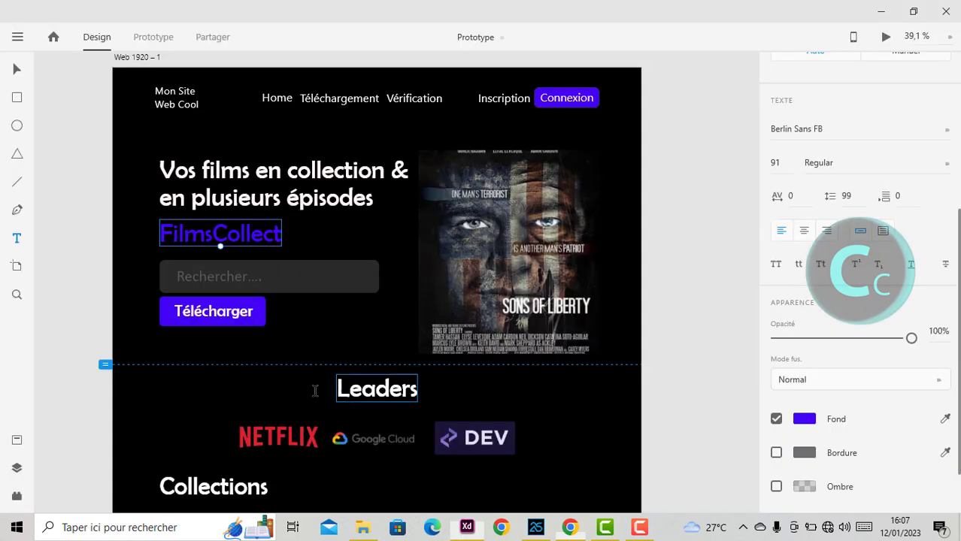
{"action": "left_click_drag", "start_coordinate": [362, 435], "coordinate": [412, 443]}
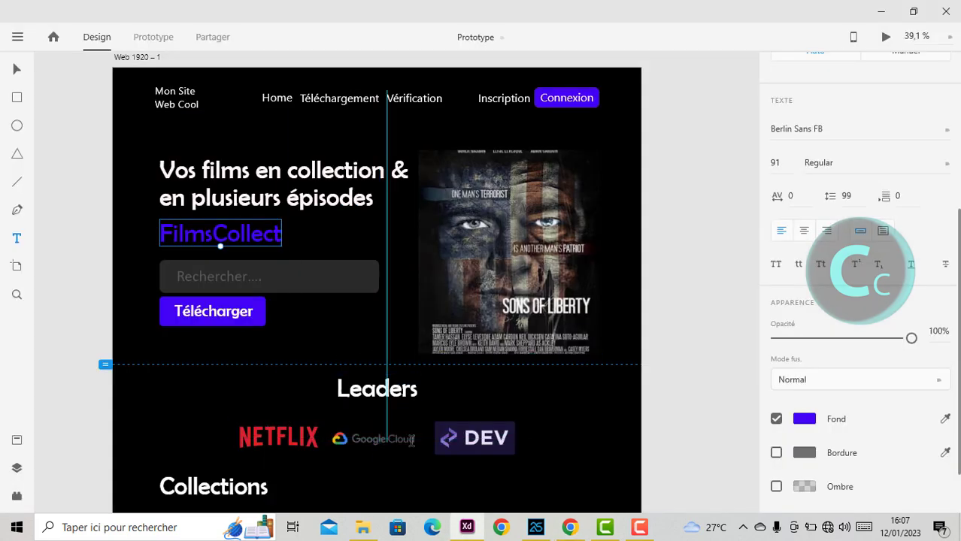
Step: Back in WEBDEV, add an image field below the Leaders heading, size it to 249x84 and move it to 162, 478
{"action": "left_click", "coordinate": [535, 527]}
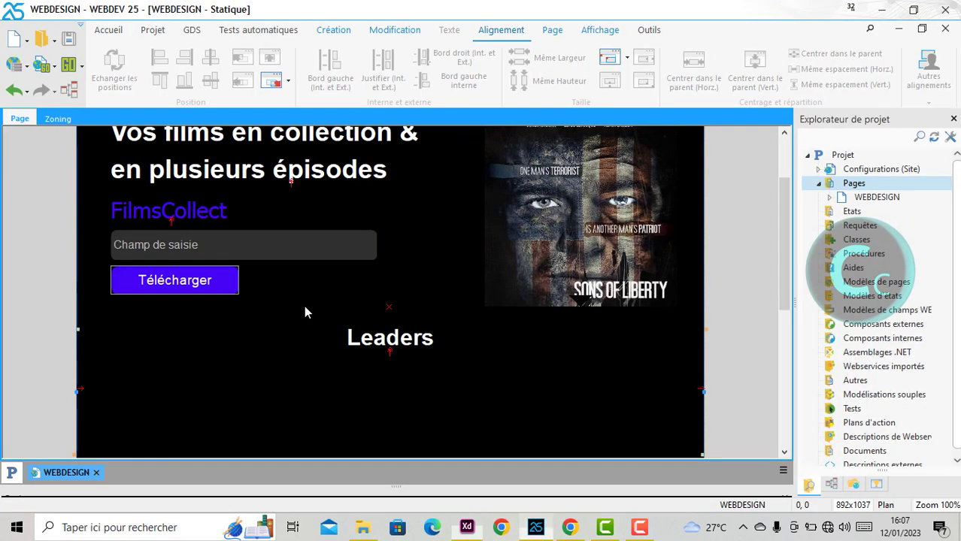
{"action": "left_click", "coordinate": [327, 28]}
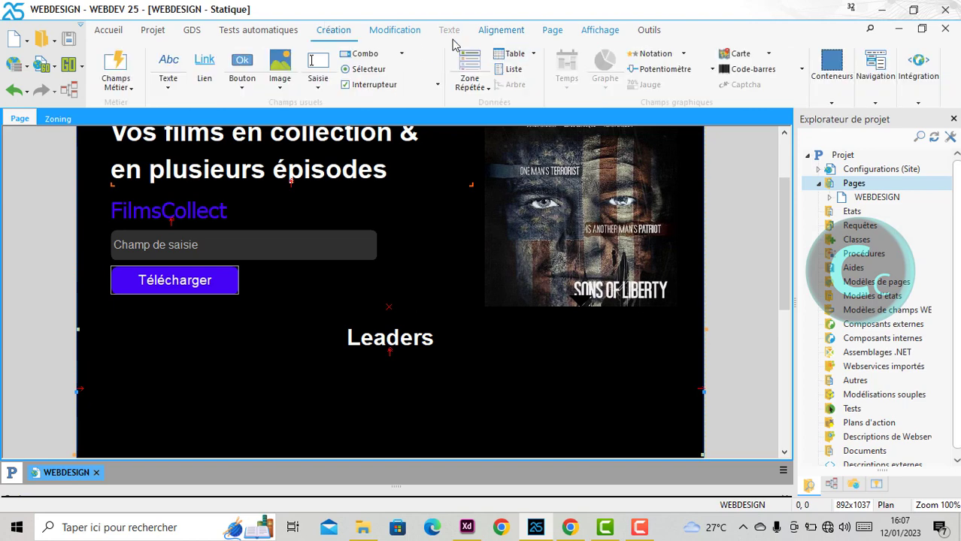
{"action": "left_click", "coordinate": [242, 66]}
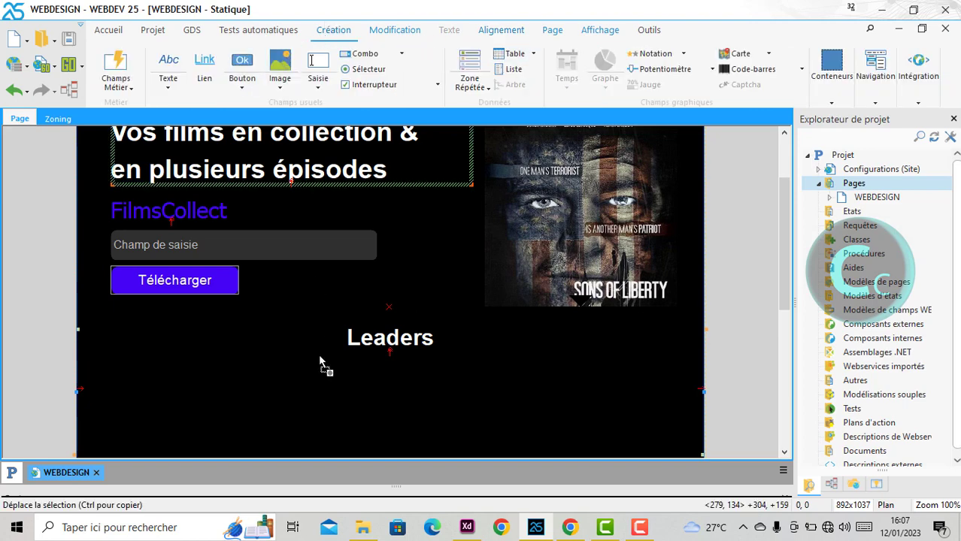
{"action": "left_click", "coordinate": [234, 370]}
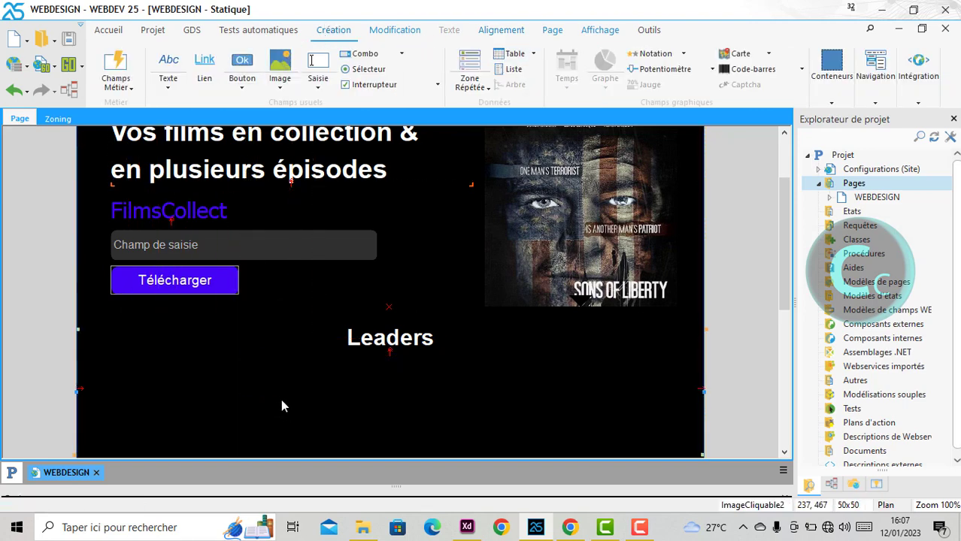
{"action": "left_click_drag", "start_coordinate": [279, 391], "coordinate": [418, 415]}
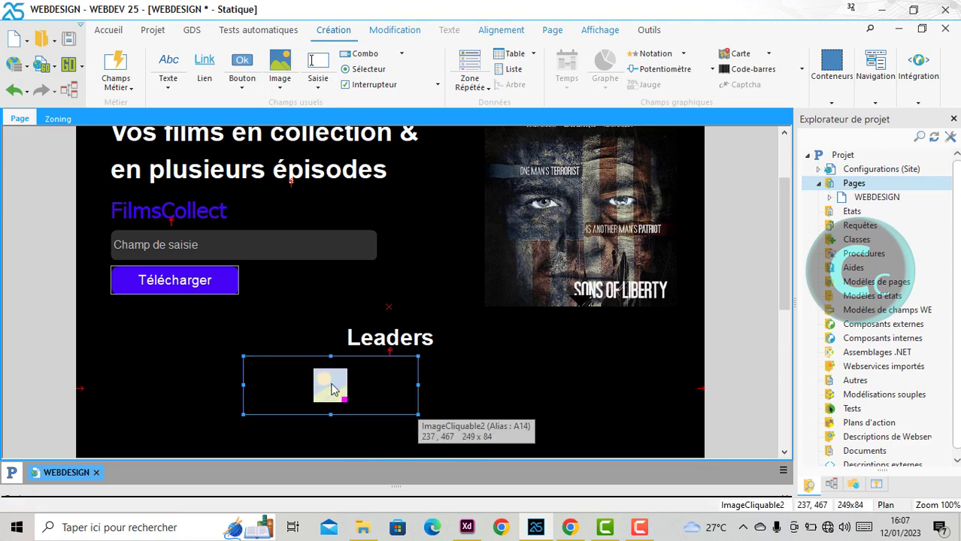
{"action": "left_click_drag", "start_coordinate": [333, 390], "coordinate": [275, 397]}
Step: Assign Netflix_Logo_PMS from the TUTO pictures folder to the new image field, copying it into the project directory, and validate
{"action": "right_click", "coordinate": [272, 397]}
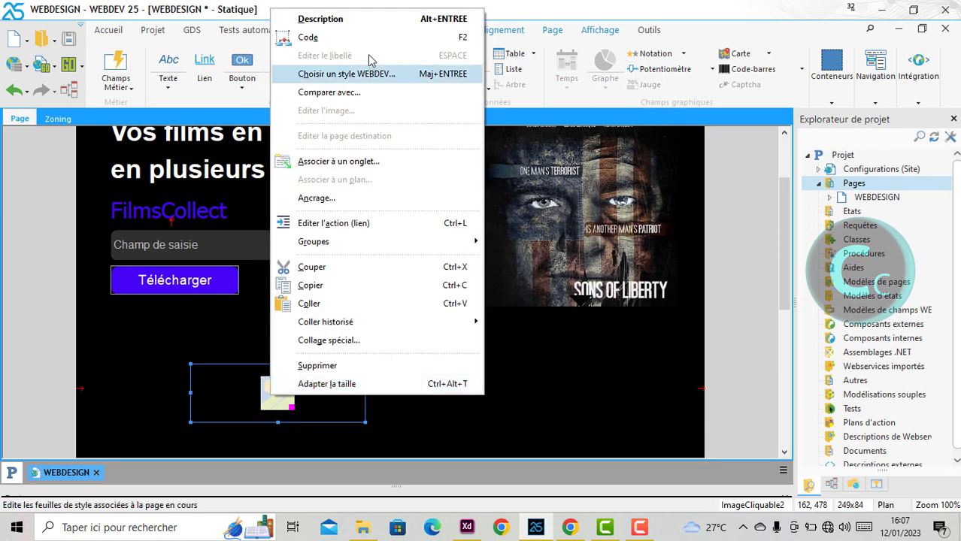
{"action": "left_click", "coordinate": [367, 22]}
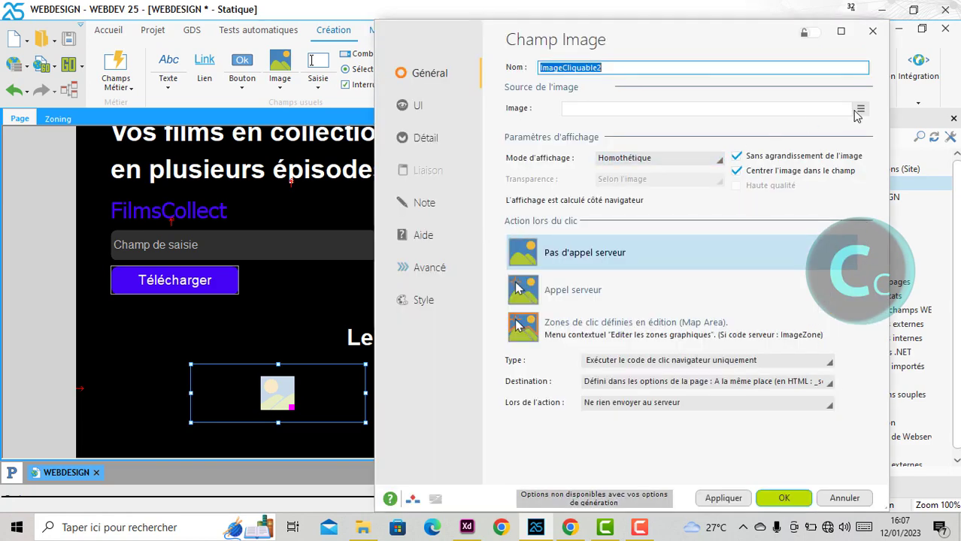
{"action": "left_click", "coordinate": [860, 108]}
{"action": "left_click", "coordinate": [889, 127]}
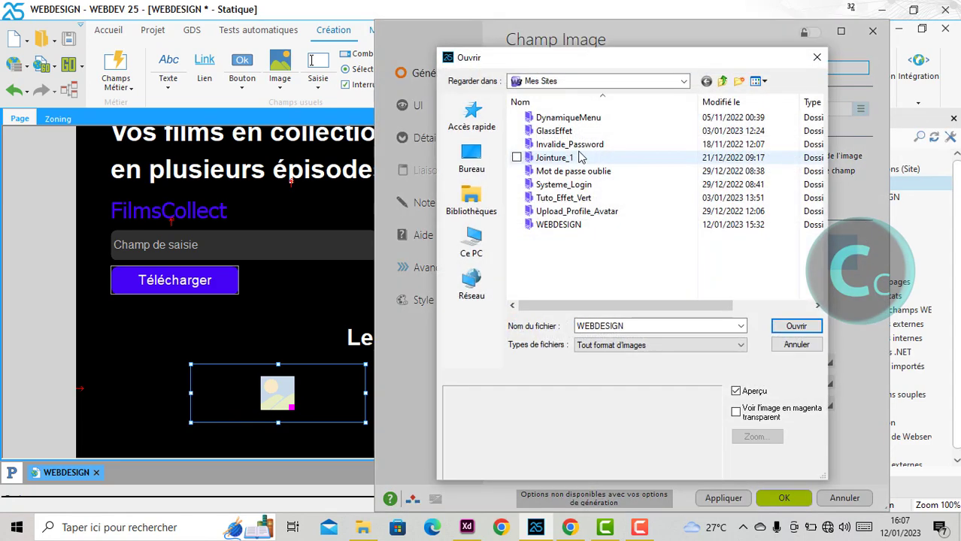
{"action": "left_click", "coordinate": [472, 197]}
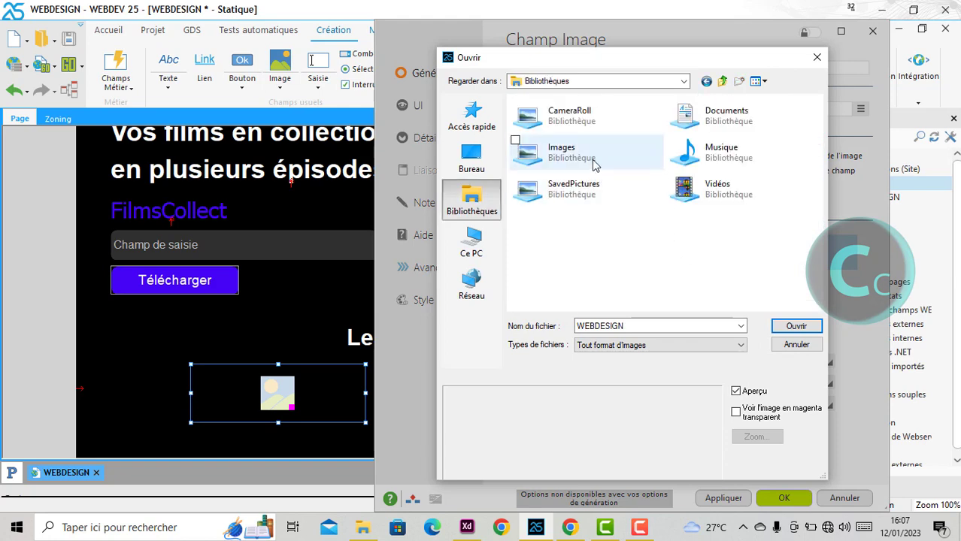
{"action": "double_click", "coordinate": [594, 152]}
{"action": "scroll", "coordinate": [676, 225], "scroll_direction": "down", "scroll_amount": 5}
{"action": "scroll", "coordinate": [714, 220], "scroll_direction": "up", "scroll_amount": 1}
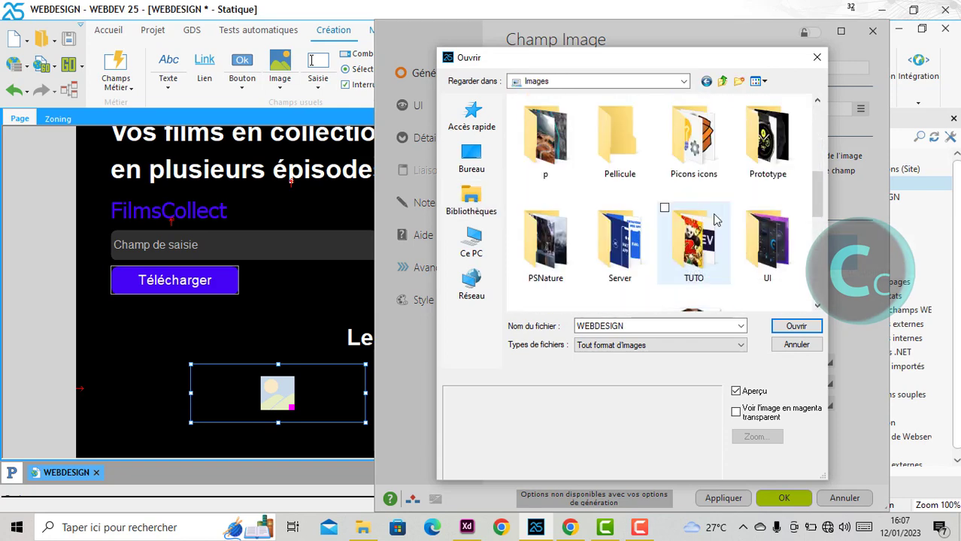
{"action": "double_click", "coordinate": [690, 248]}
{"action": "left_click", "coordinate": [694, 248]}
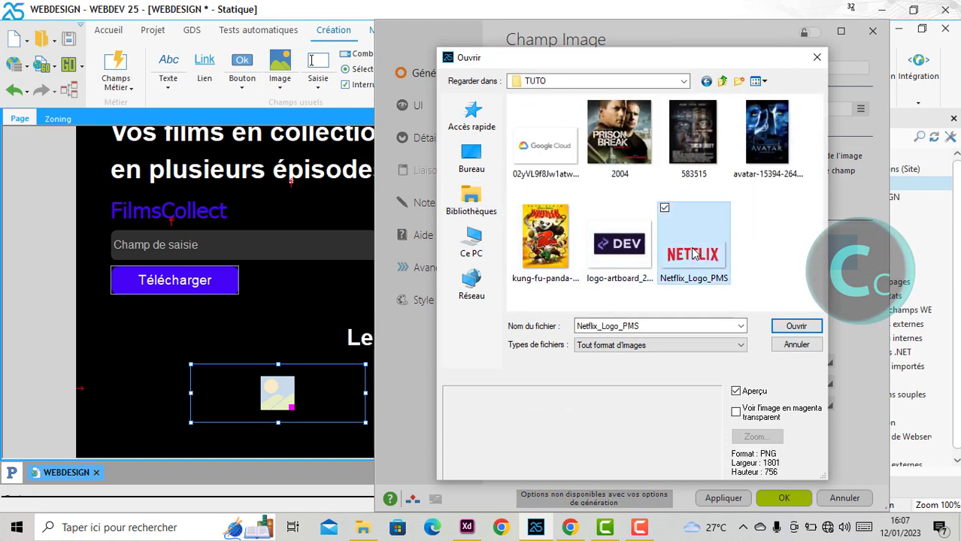
{"action": "left_click", "coordinate": [781, 329]}
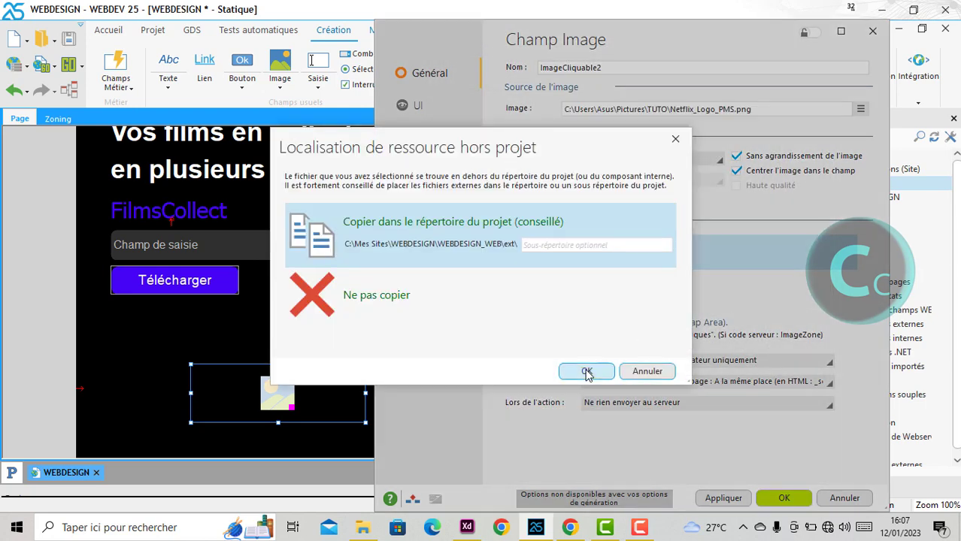
{"action": "left_click", "coordinate": [586, 370]}
{"action": "left_click", "coordinate": [783, 499]}
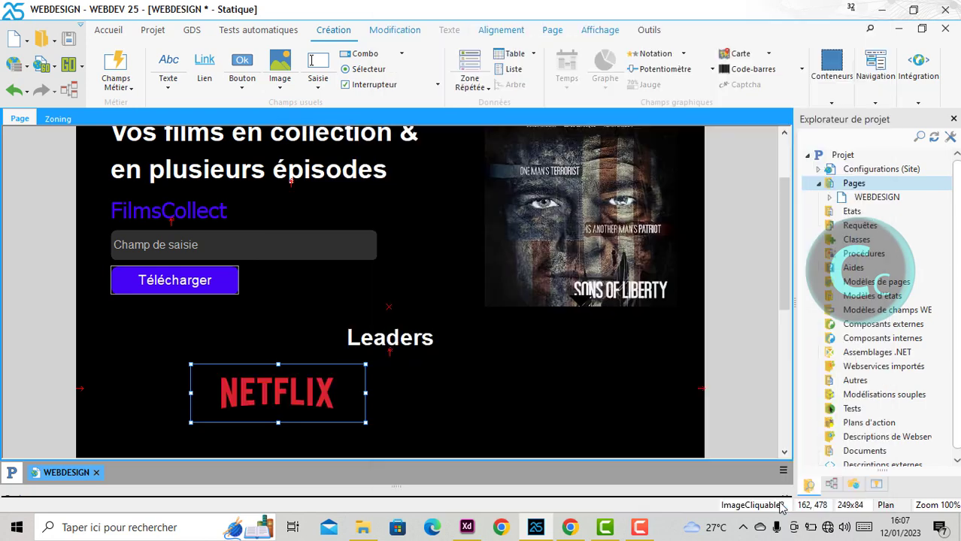
Step: Make a row of three 199x58 Netflix image fields, and assign the Google Cloud logo from the TUTO folder to the middle one, copied into the project
{"action": "left_click_drag", "start_coordinate": [351, 411], "coordinate": [563, 390]}
{"action": "right_click", "coordinate": [427, 388]}
{"action": "left_click", "coordinate": [489, 138]}
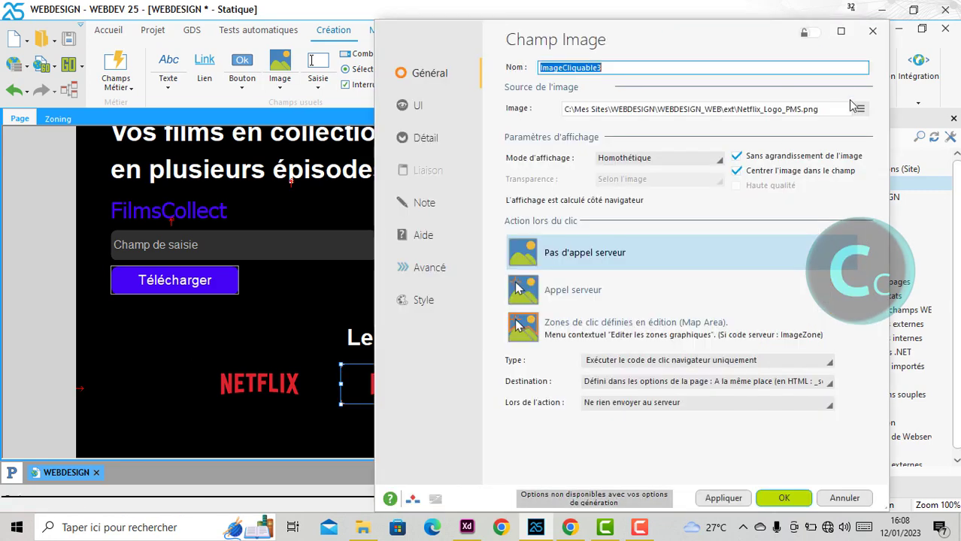
{"action": "left_click", "coordinate": [861, 109]}
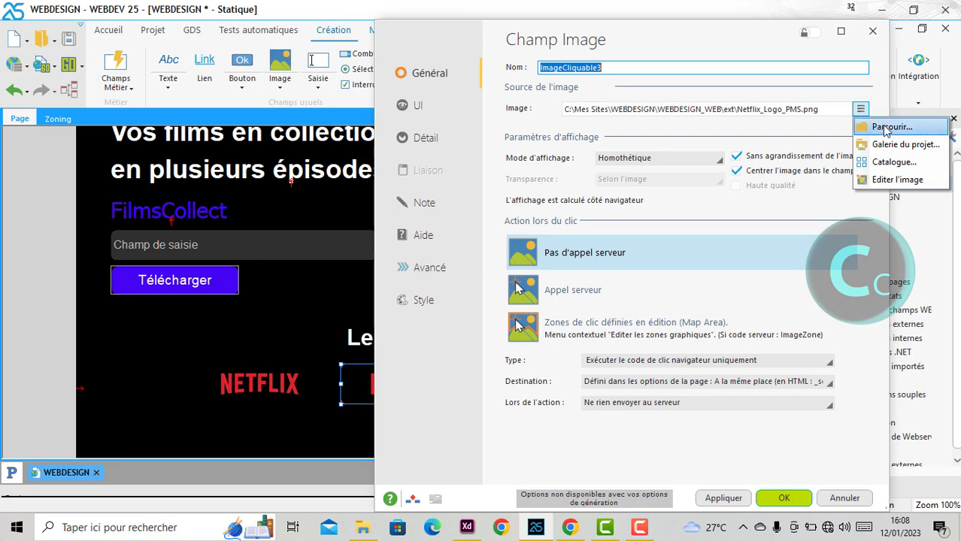
{"action": "left_click", "coordinate": [889, 127]}
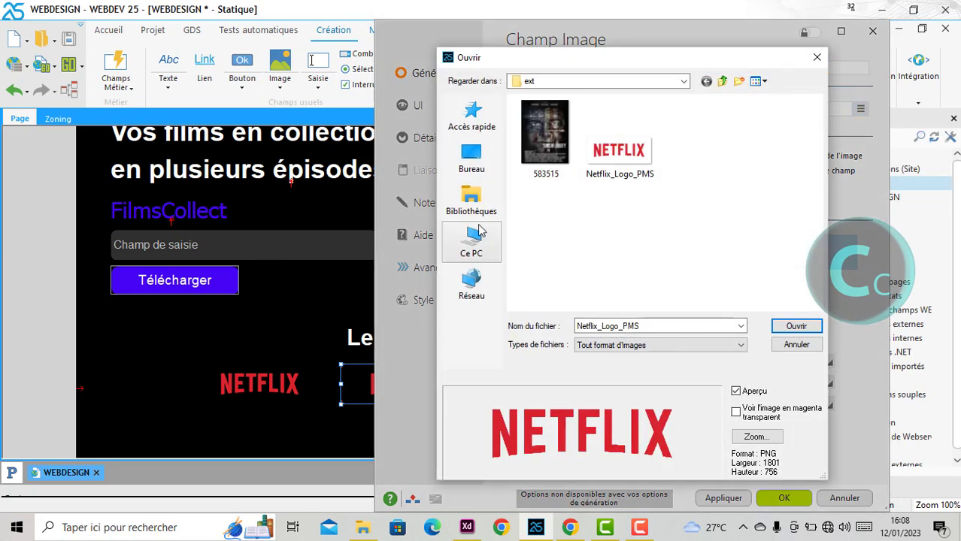
{"action": "left_click", "coordinate": [472, 200]}
{"action": "left_click", "coordinate": [570, 153]}
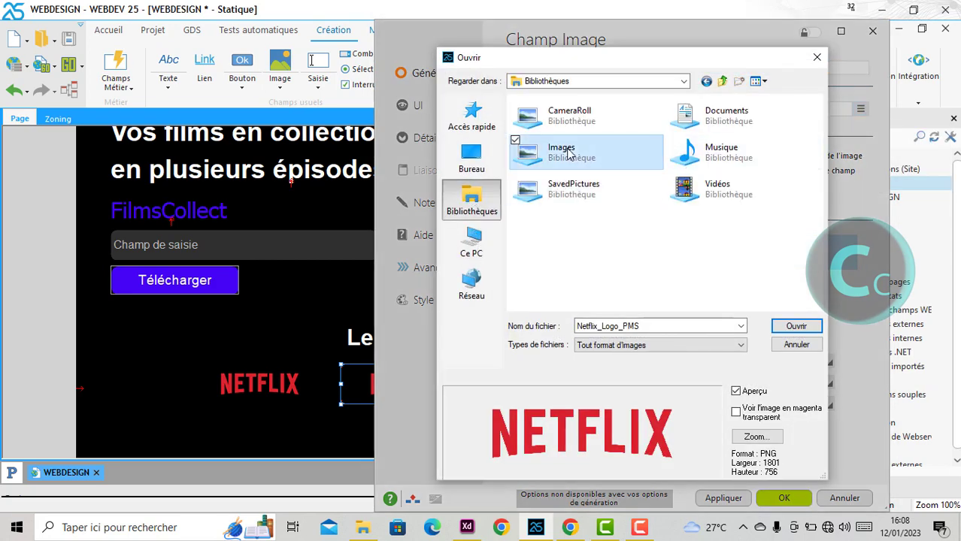
{"action": "double_click", "coordinate": [569, 154]}
{"action": "scroll", "coordinate": [662, 218], "scroll_direction": "down", "scroll_amount": 5}
{"action": "double_click", "coordinate": [685, 240]}
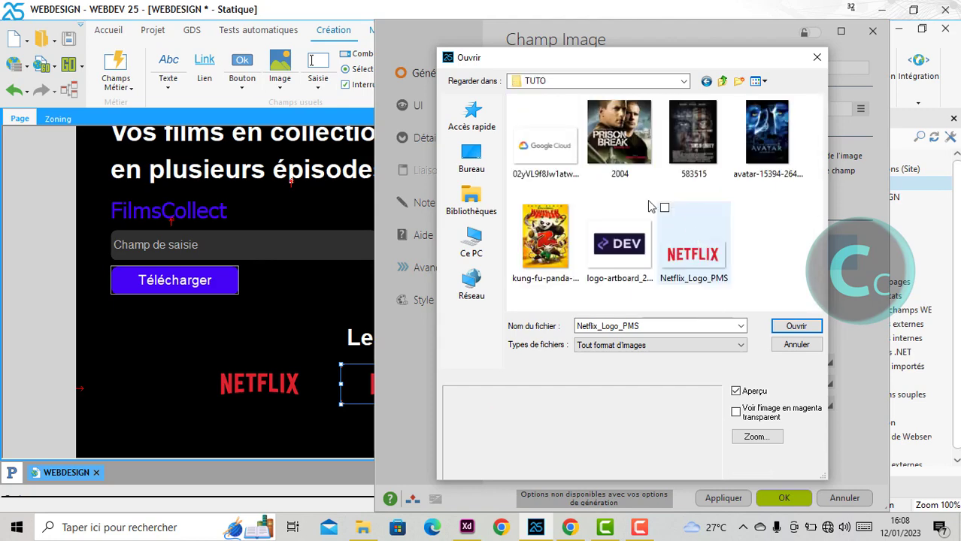
{"action": "left_click", "coordinate": [546, 143]}
{"action": "left_click", "coordinate": [797, 325]}
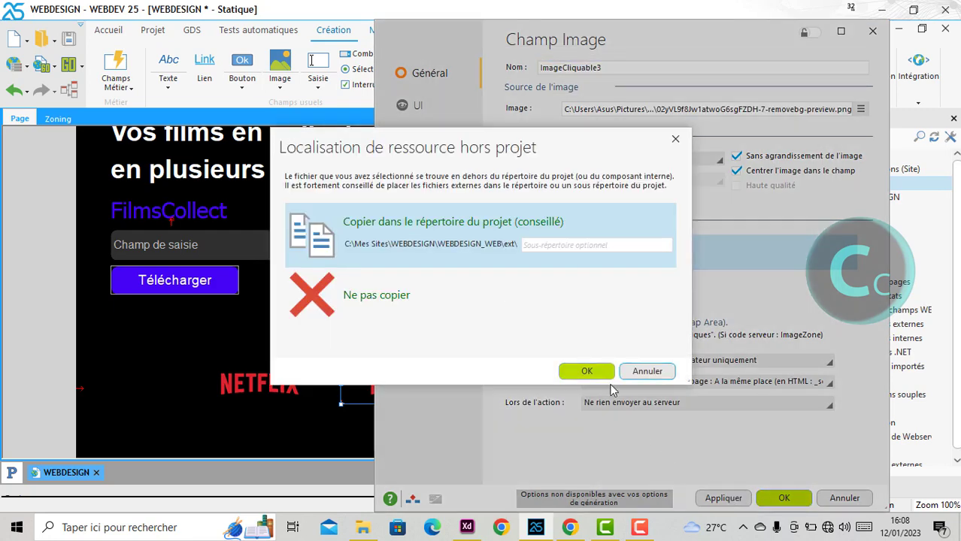
{"action": "left_click", "coordinate": [585, 370]}
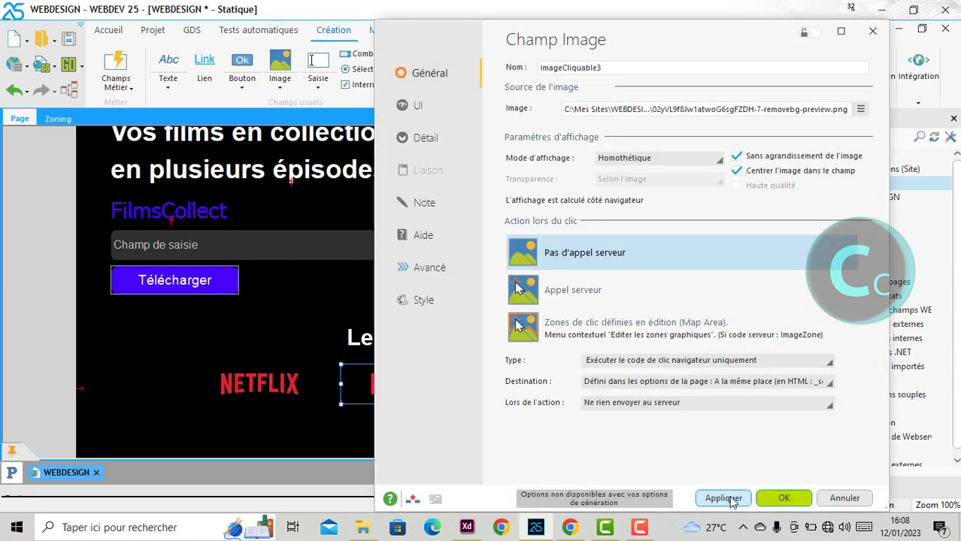
{"action": "left_click", "coordinate": [784, 499]}
Step: Assign the DEV logo logo-artboard_2_4x_4x.png from the TUTO pictures folder to the rightmost image field, copying it into the project directory
{"action": "left_click", "coordinate": [545, 387]}
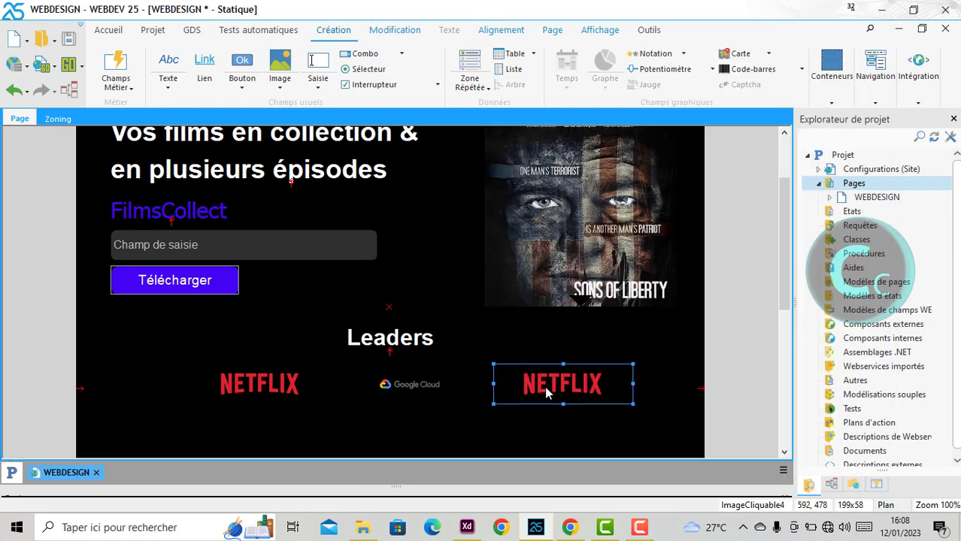
{"action": "right_click", "coordinate": [547, 386]}
{"action": "left_click", "coordinate": [594, 130]}
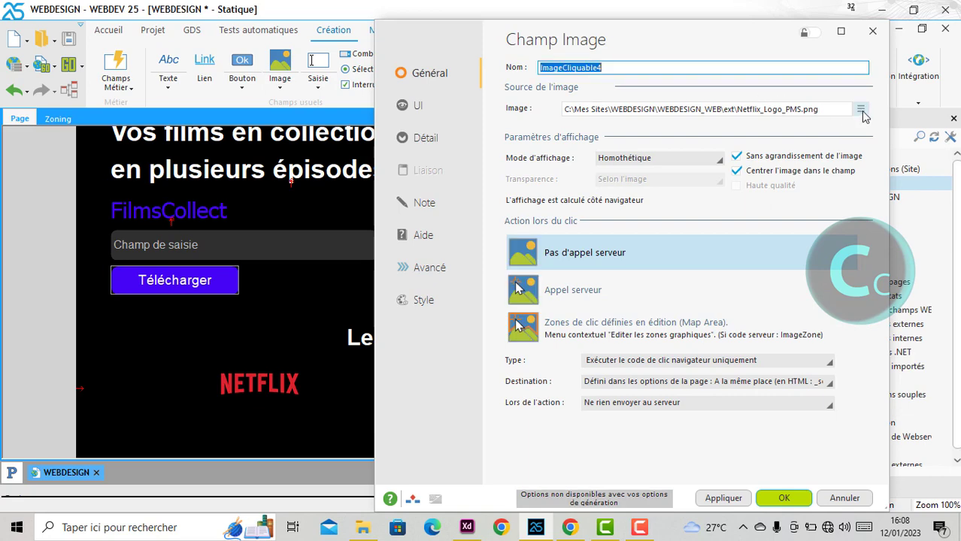
{"action": "left_click", "coordinate": [861, 109]}
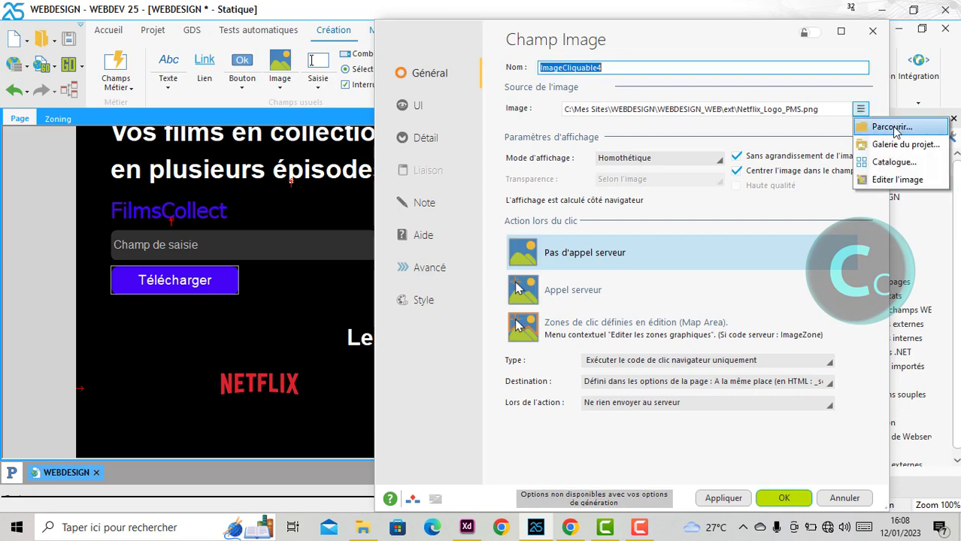
{"action": "left_click", "coordinate": [894, 128]}
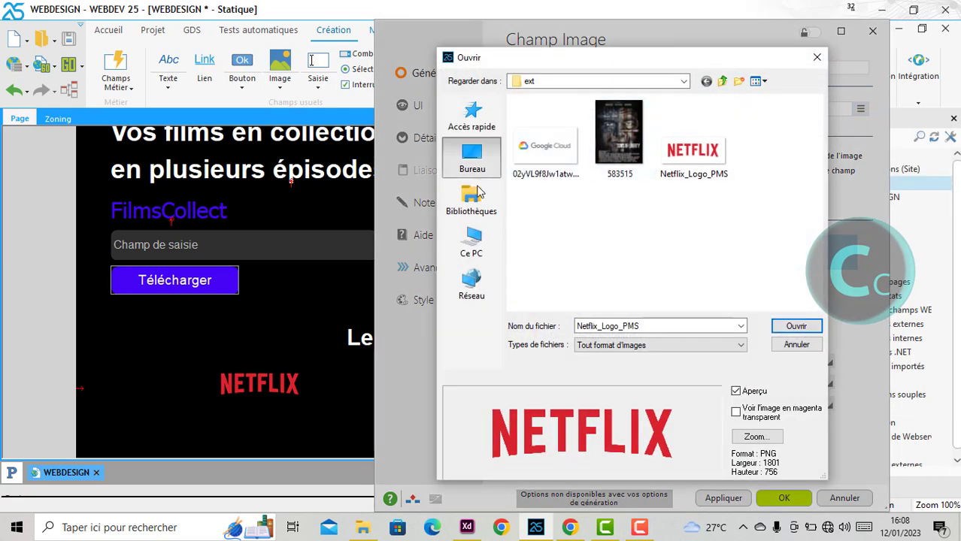
{"action": "left_click", "coordinate": [478, 193]}
{"action": "double_click", "coordinate": [571, 152]}
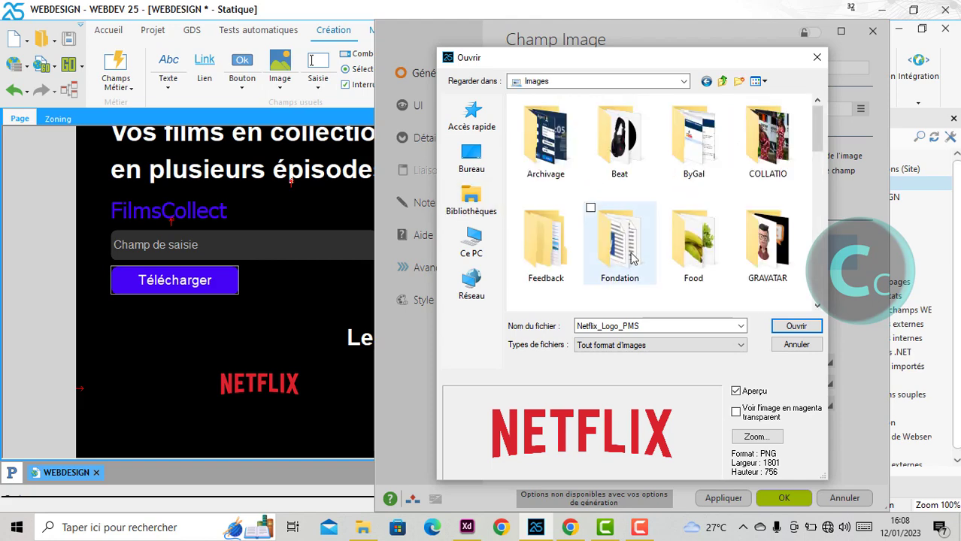
{"action": "scroll", "coordinate": [631, 258], "scroll_direction": "down", "scroll_amount": 5}
{"action": "double_click", "coordinate": [664, 241]}
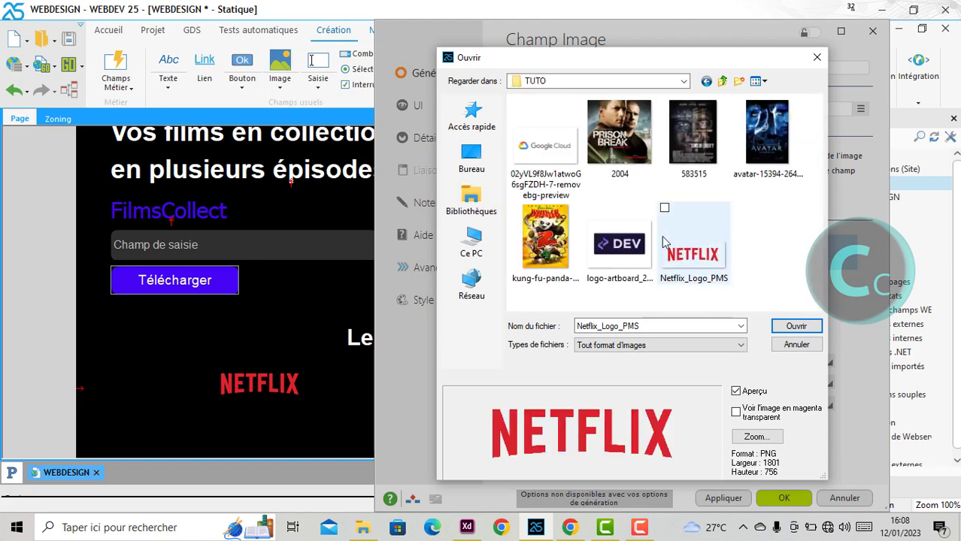
{"action": "left_click", "coordinate": [619, 242]}
{"action": "left_click", "coordinate": [795, 326]}
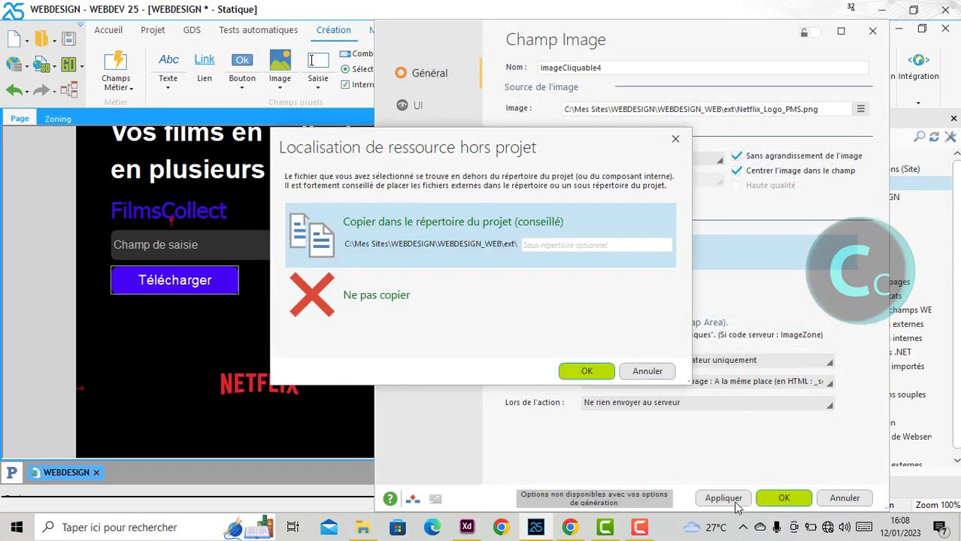
{"action": "key", "text": "Return"}
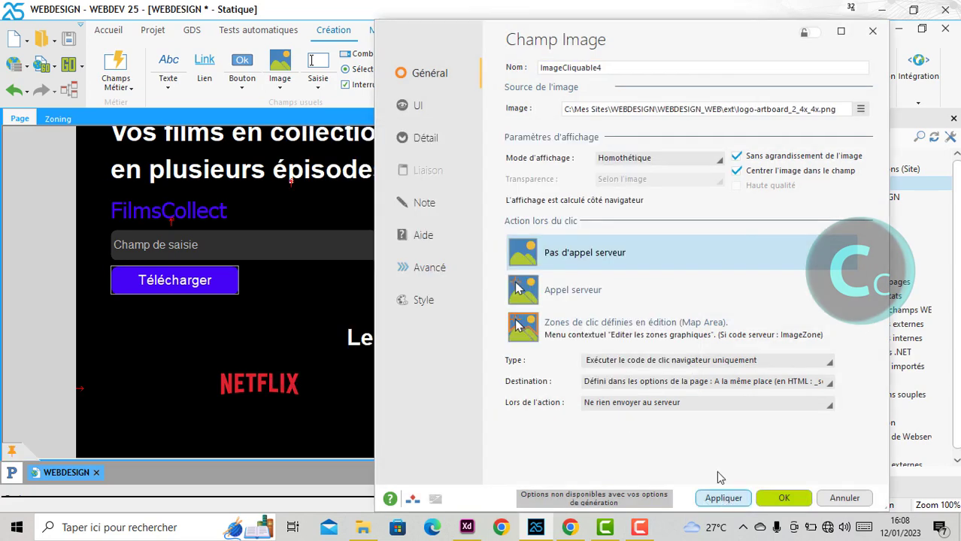
Step: Try the 100% display mode on the DEV logo field, and restore the Homothétique mode
{"action": "left_click_drag", "start_coordinate": [627, 36], "coordinate": [816, 45]}
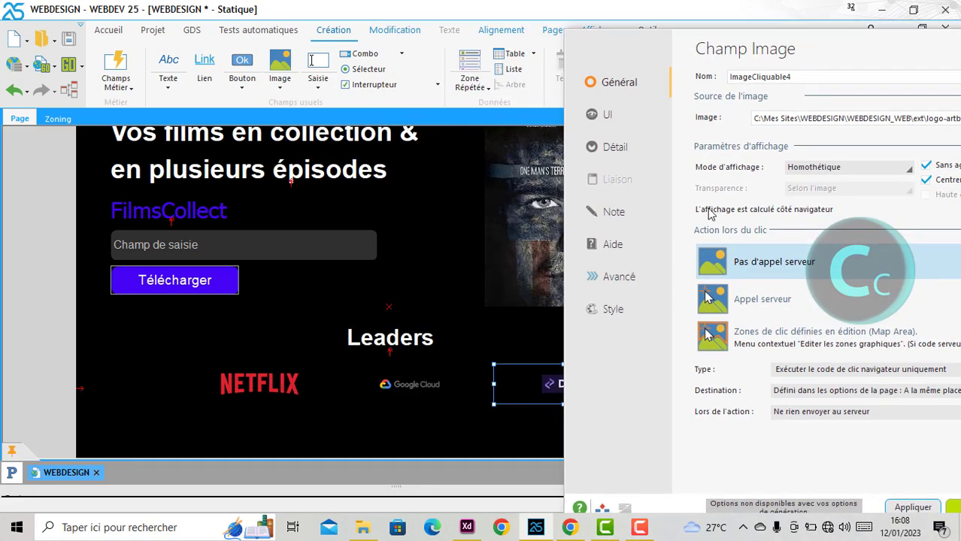
{"action": "left_click", "coordinate": [824, 173]}
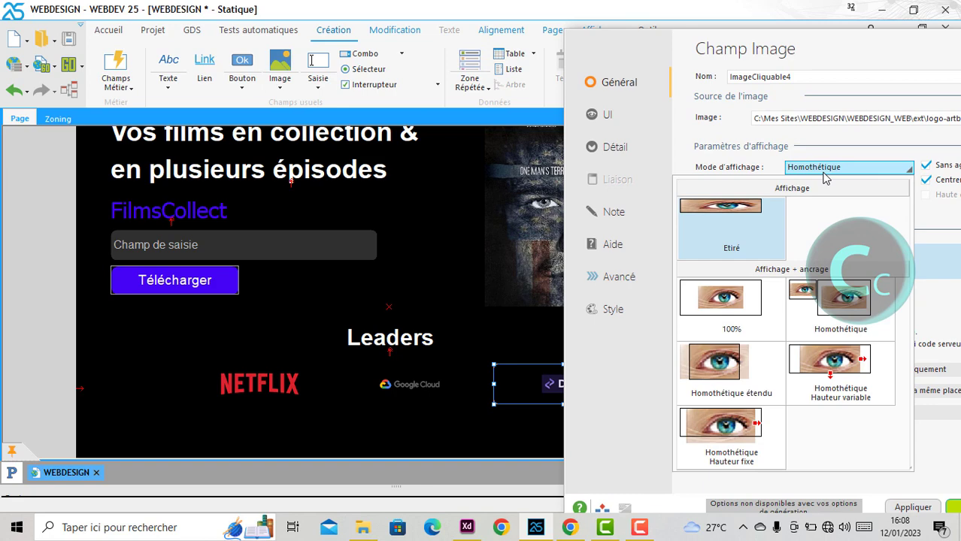
{"action": "left_click", "coordinate": [777, 329]}
{"action": "left_click", "coordinate": [912, 508]}
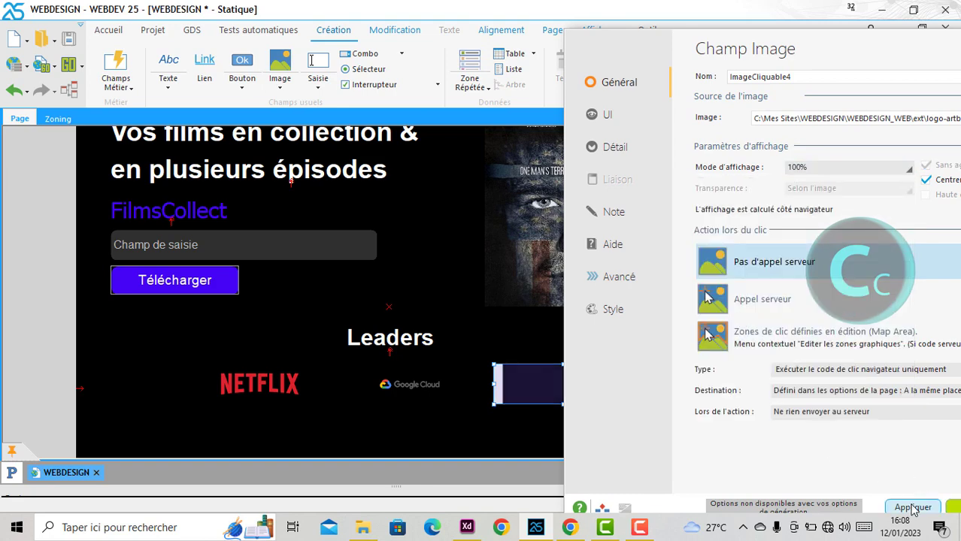
{"action": "left_click", "coordinate": [808, 167]}
{"action": "left_click", "coordinate": [838, 297]}
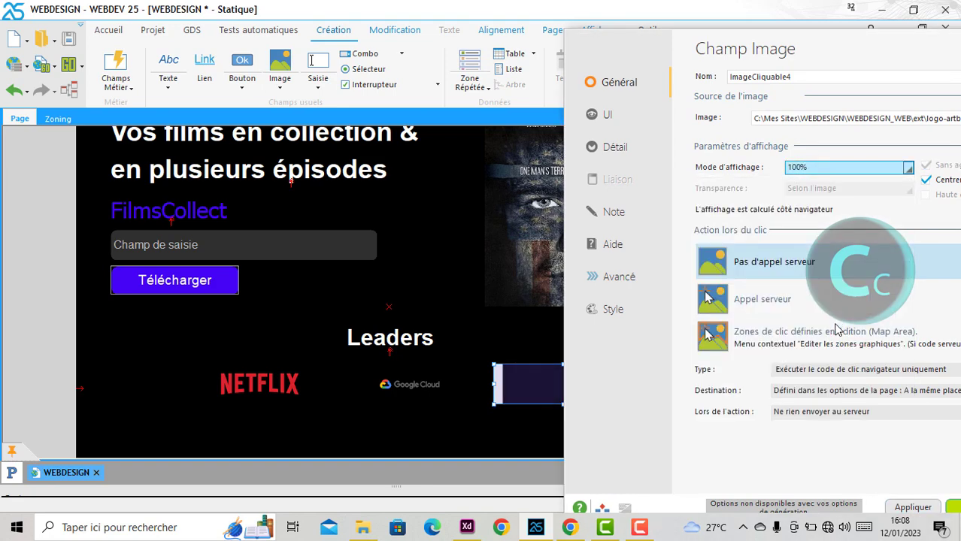
{"action": "left_click", "coordinate": [924, 510]}
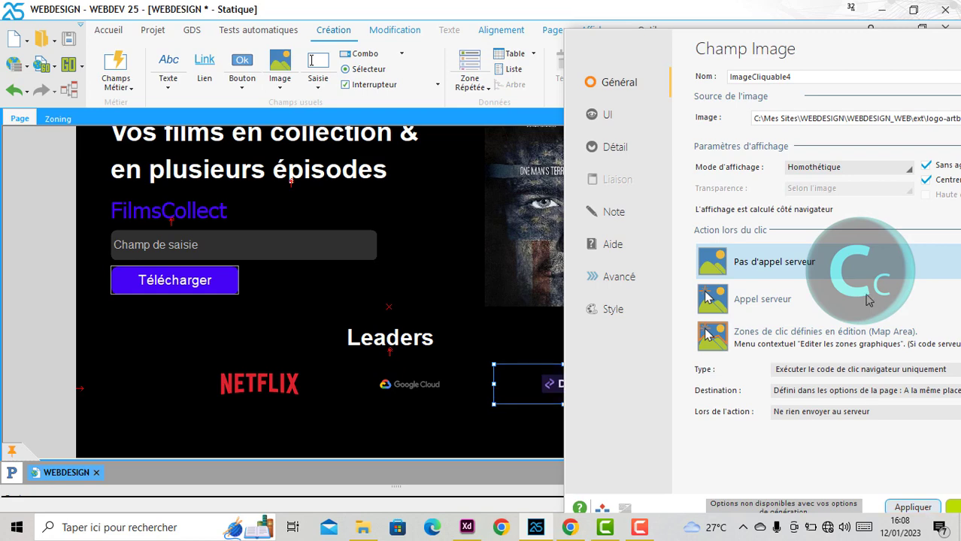
Step: Try the Homothétique étendu, Homothétique + Hauteur fixe and Homothétique + Hauteur variable display modes on the DEV logo field
{"action": "left_click", "coordinate": [833, 169]}
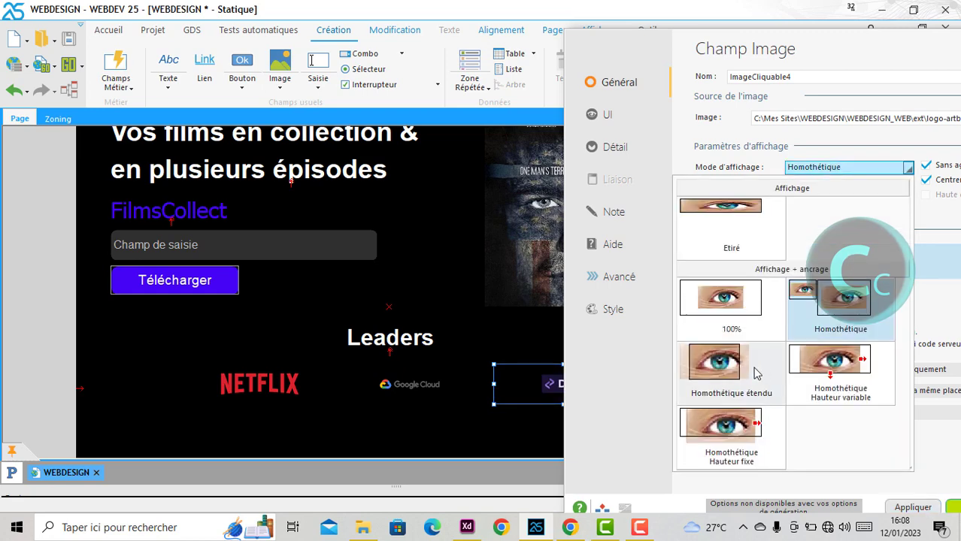
{"action": "left_click", "coordinate": [827, 490]}
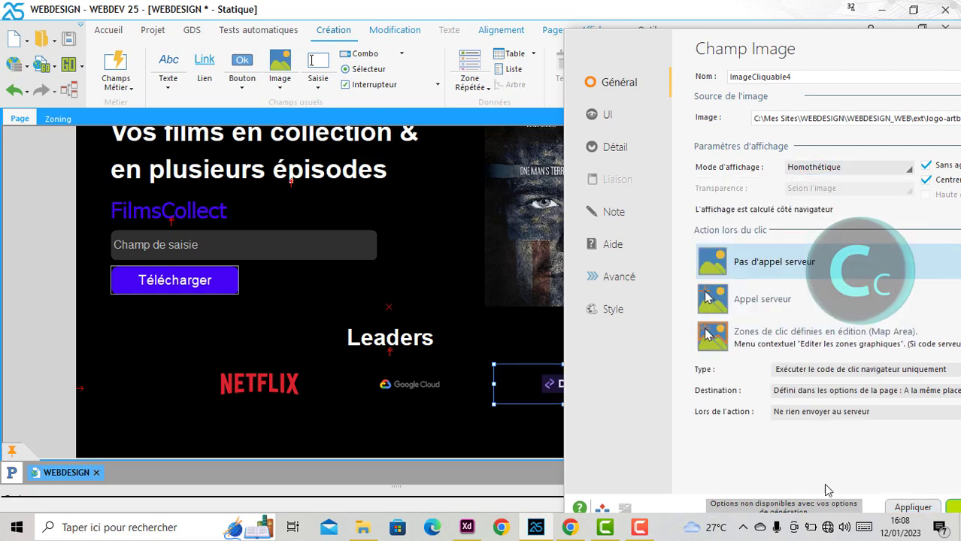
{"action": "left_click", "coordinate": [912, 509]}
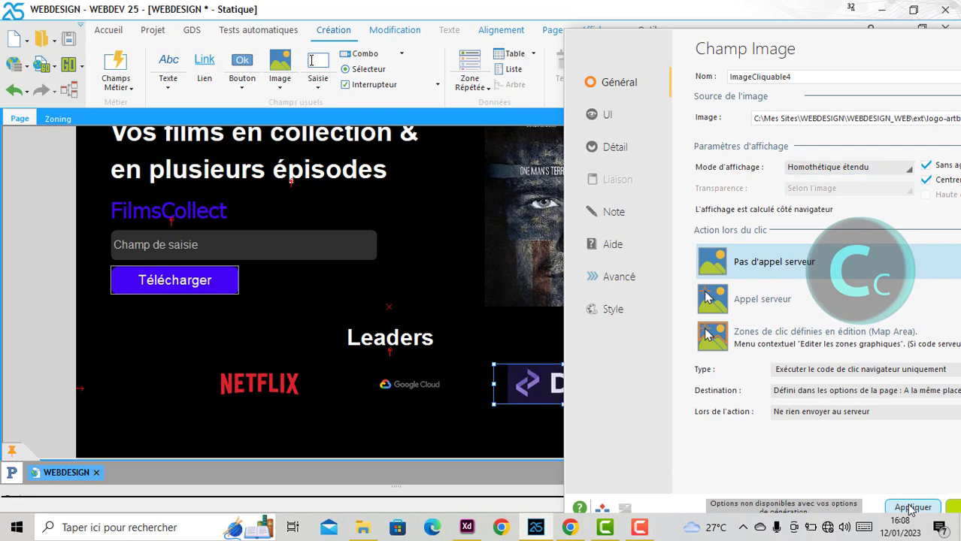
{"action": "left_click", "coordinate": [819, 173]}
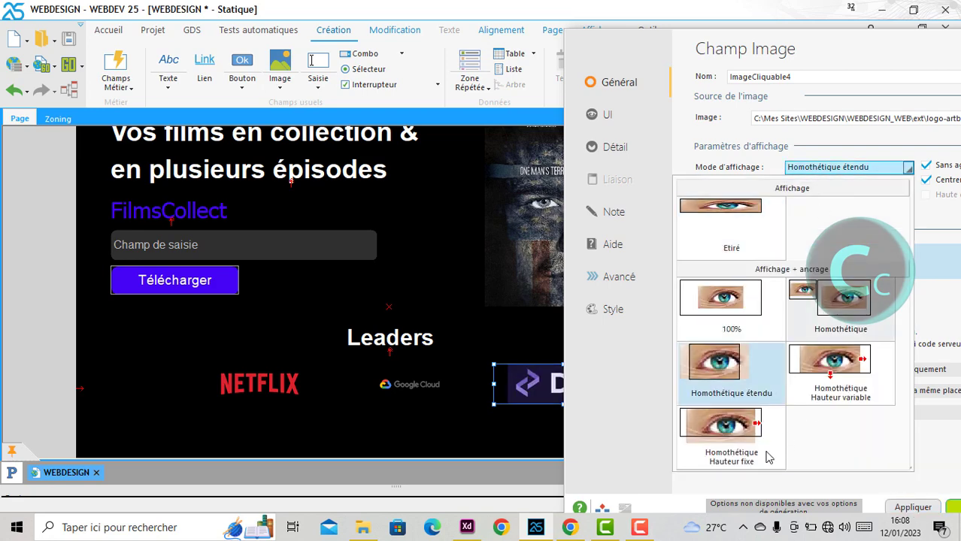
{"action": "left_click", "coordinate": [727, 445]}
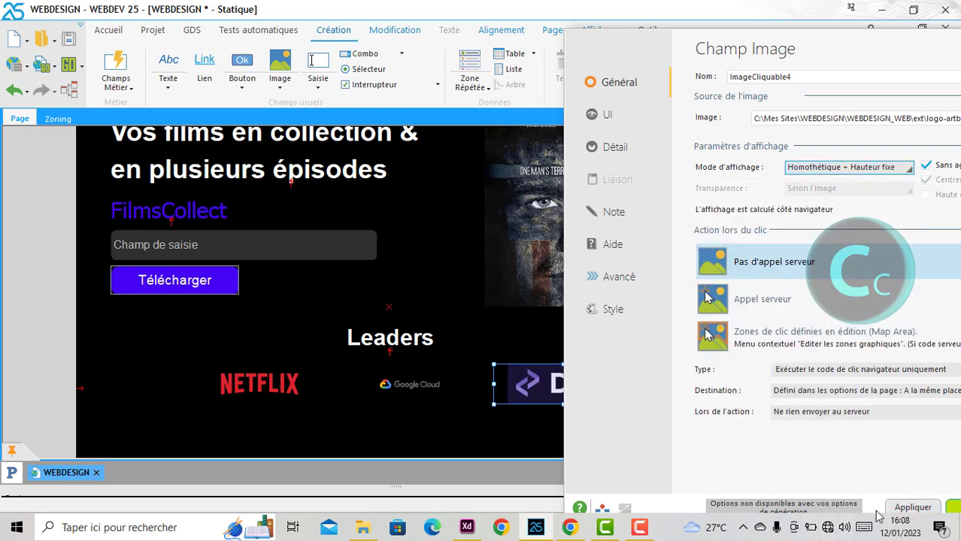
{"action": "left_click", "coordinate": [812, 172]}
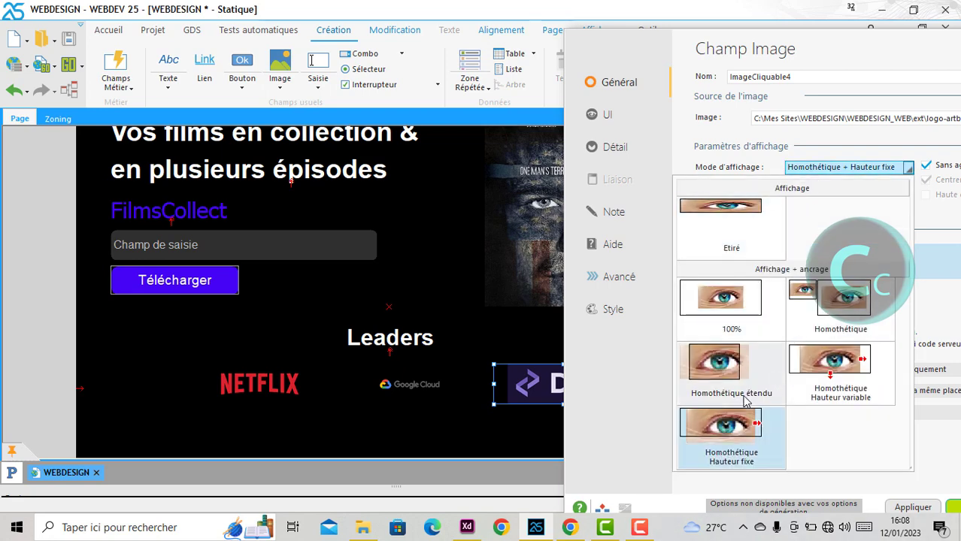
{"action": "left_click", "coordinate": [830, 368]}
{"action": "left_click", "coordinate": [903, 508]}
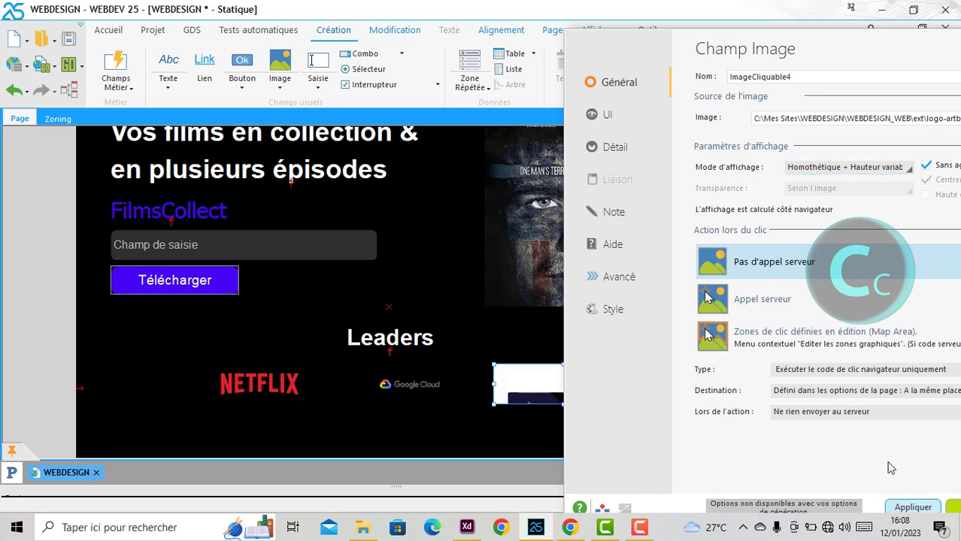
Step: Set the DEV logo field's display mode to Homothétique étendu and validate the field description
{"action": "left_click", "coordinate": [828, 174]}
{"action": "left_click", "coordinate": [728, 373]}
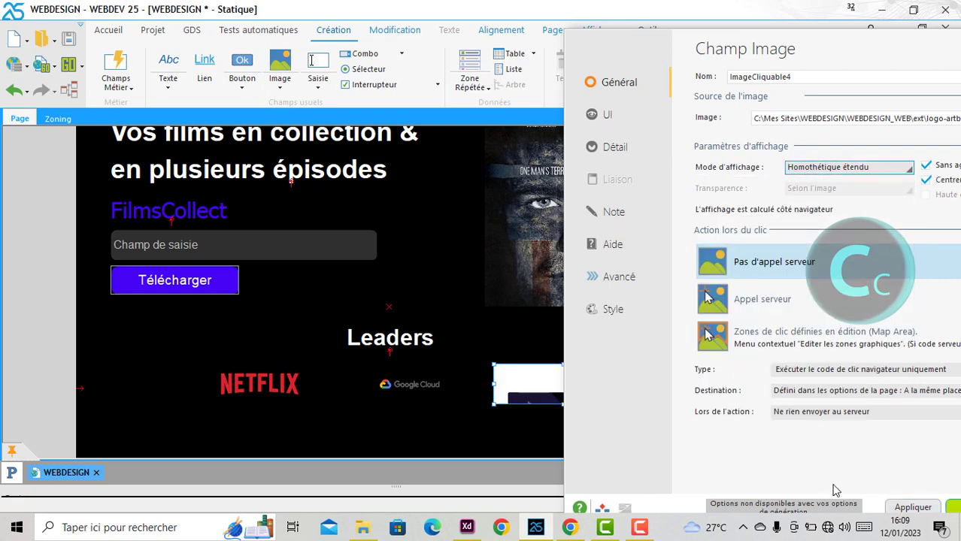
{"action": "left_click", "coordinate": [903, 508]}
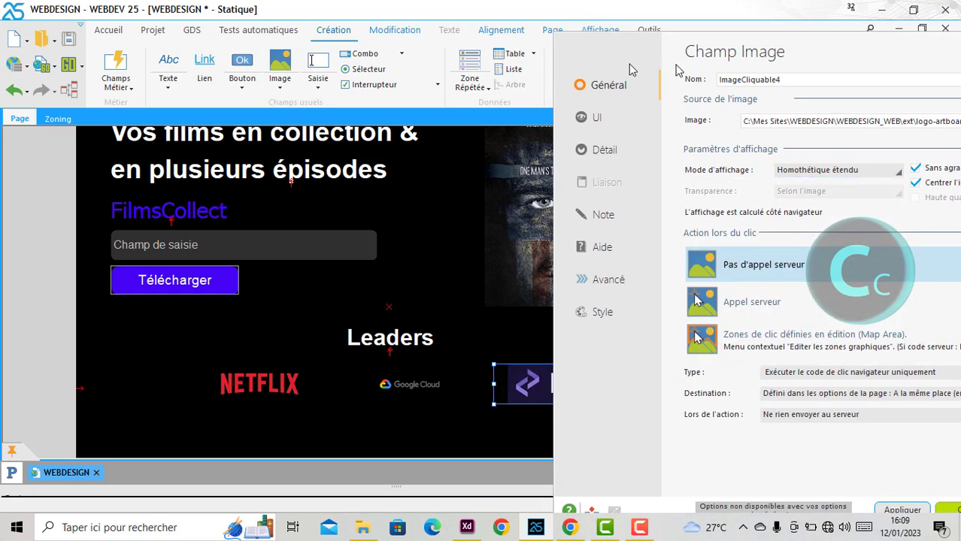
{"action": "key", "text": "super+Left"}
{"action": "key", "text": "super+Left"}
{"action": "key", "text": "super+Up"}
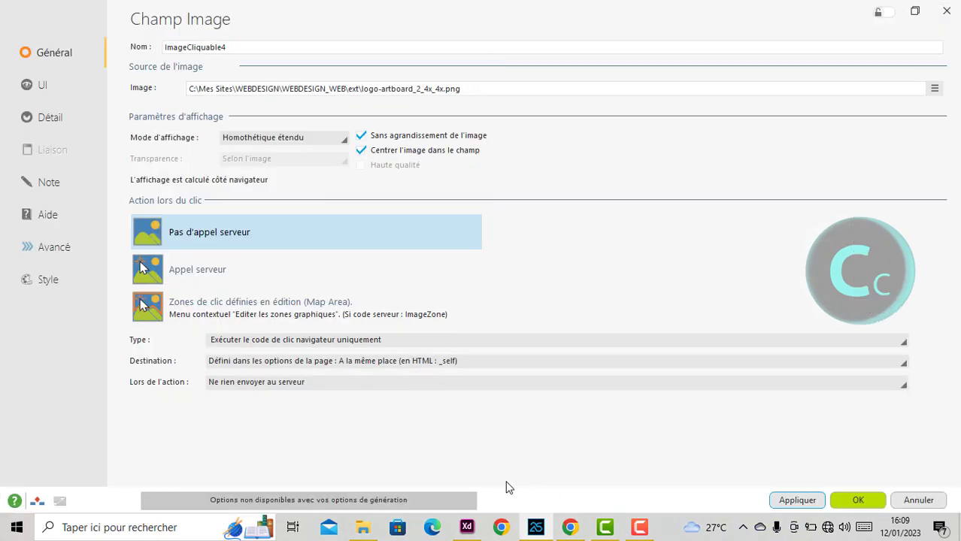
{"action": "left_click", "coordinate": [853, 501]}
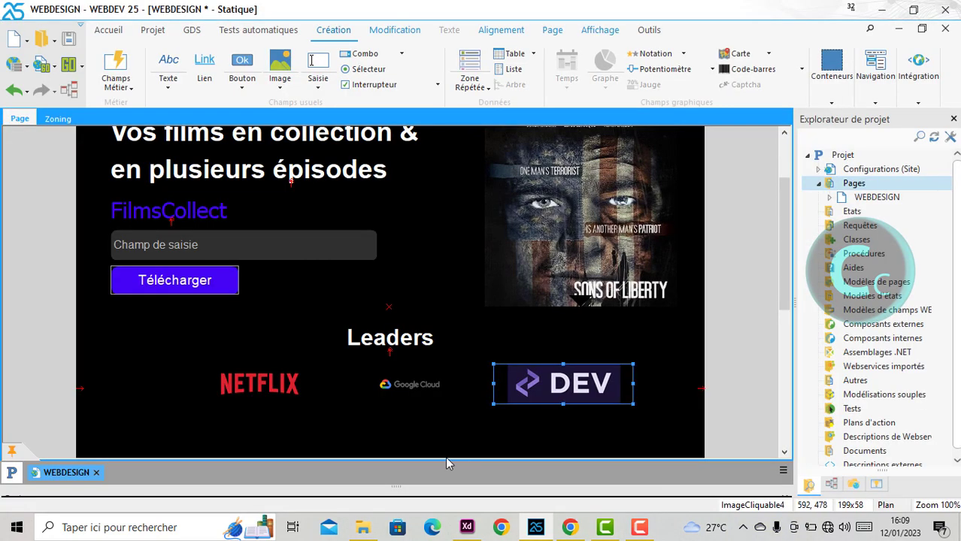
Step: Set the display mode of the Google Cloud logo field to Homothétique étendu and validate
{"action": "left_click", "coordinate": [405, 390]}
{"action": "right_click", "coordinate": [382, 385]}
{"action": "left_click", "coordinate": [482, 139]}
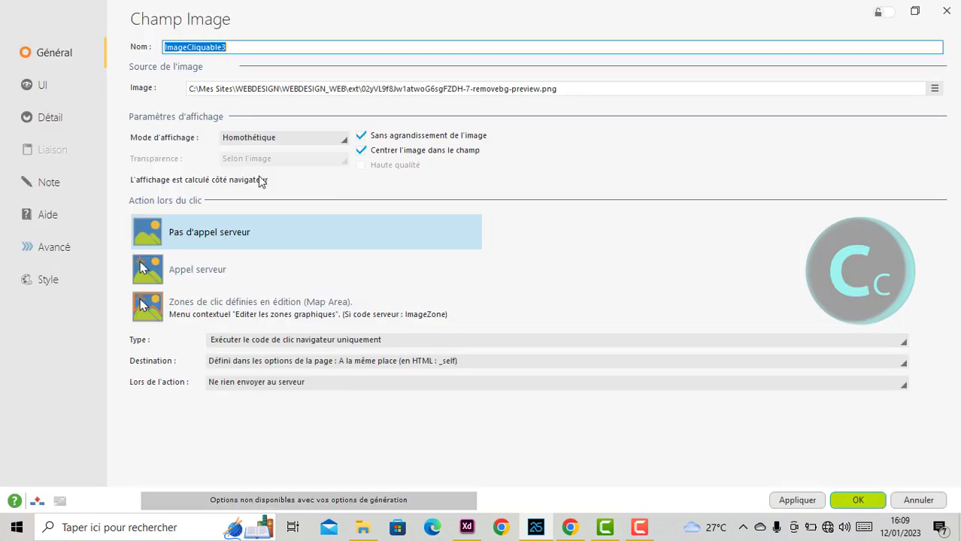
{"action": "left_click", "coordinate": [282, 138]}
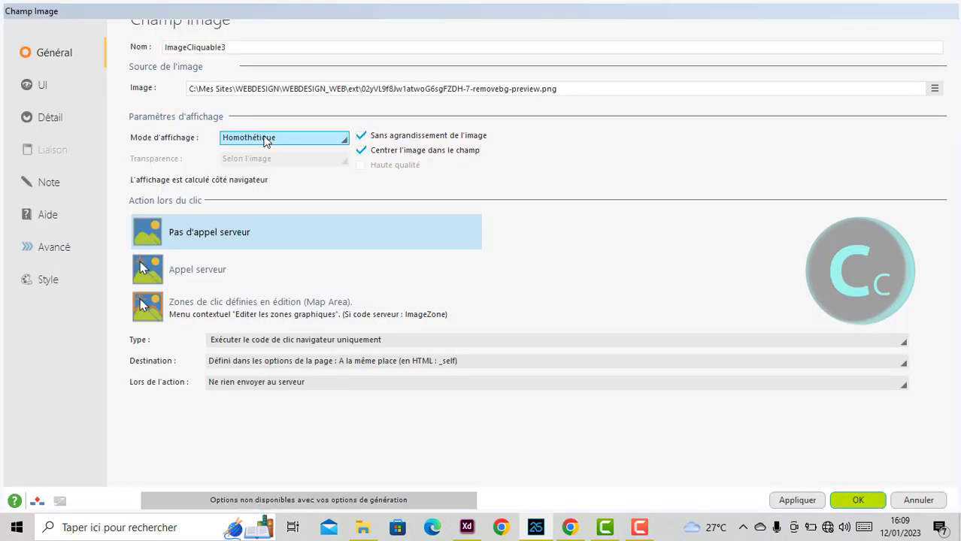
{"action": "left_click", "coordinate": [652, 481]}
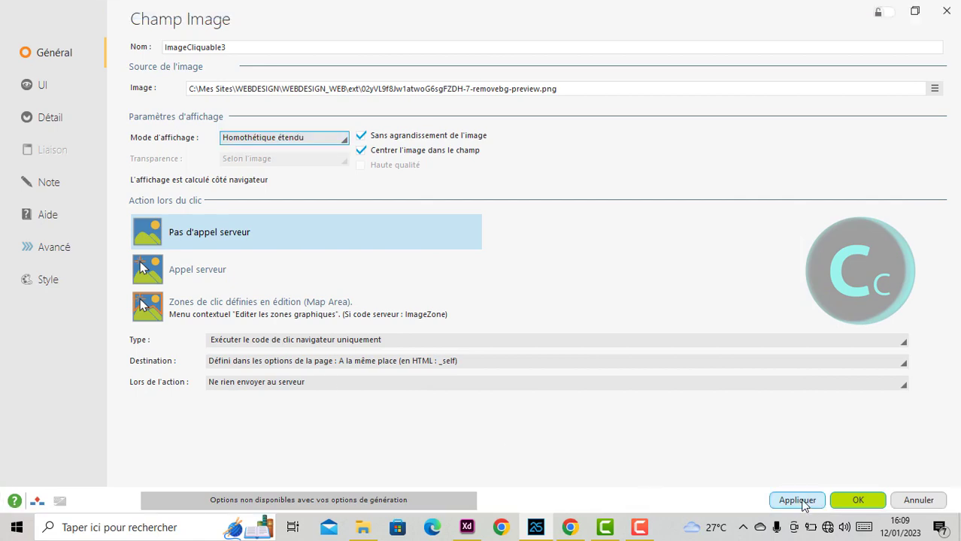
{"action": "left_click", "coordinate": [843, 501]}
Step: Set the display mode of the Netflix logo field to Homothétique étendu and validate the field description
{"action": "left_click", "coordinate": [276, 390]}
{"action": "right_click", "coordinate": [251, 389]}
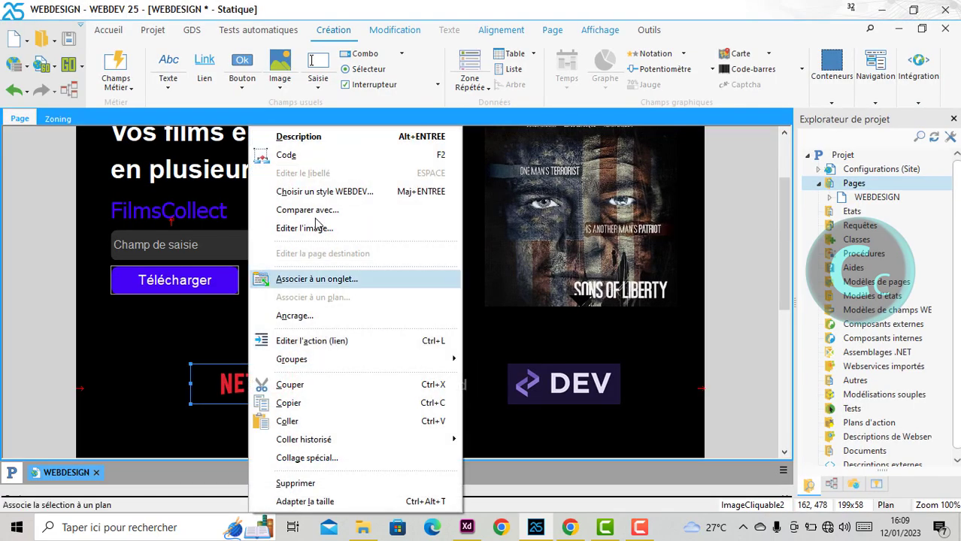
{"action": "left_click", "coordinate": [320, 140]}
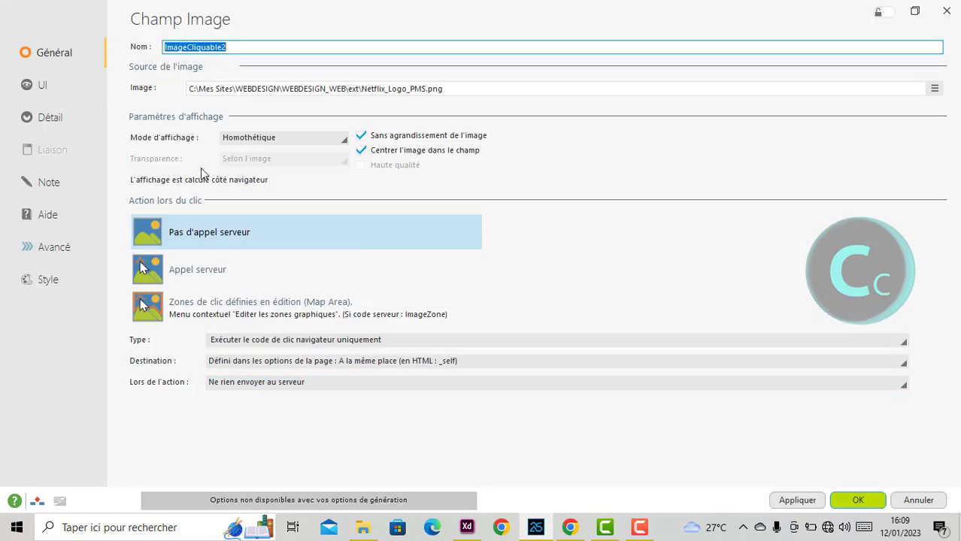
{"action": "left_click", "coordinate": [241, 140]}
{"action": "left_click", "coordinate": [282, 362]}
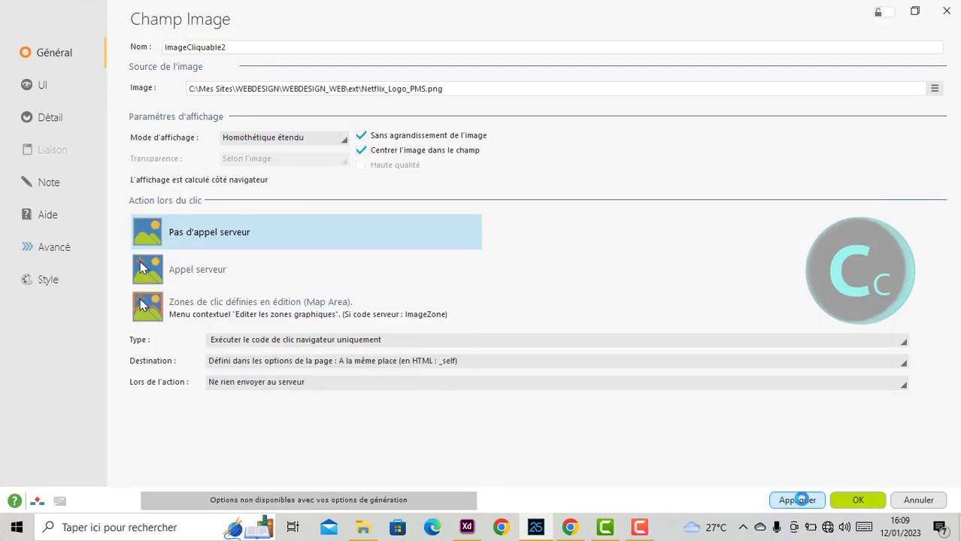
{"action": "left_click", "coordinate": [847, 501]}
{"action": "left_click", "coordinate": [536, 418]}
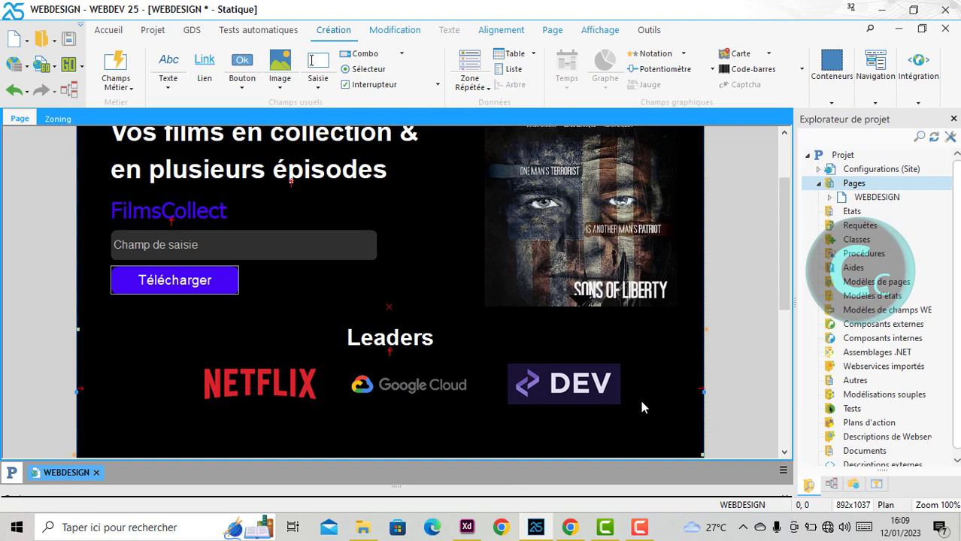
Step: Select the Netflix, Google Cloud and DEV logos together and center them horizontally in their parent
{"action": "left_click_drag", "start_coordinate": [642, 401], "coordinate": [189, 359]}
{"action": "left_click", "coordinate": [501, 31]}
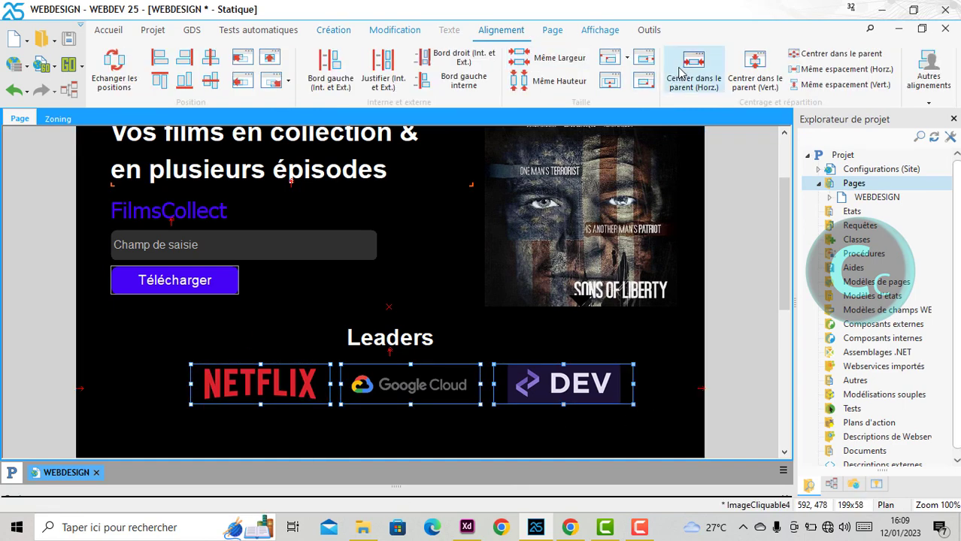
{"action": "left_click", "coordinate": [692, 64]}
{"action": "left_click", "coordinate": [562, 436]}
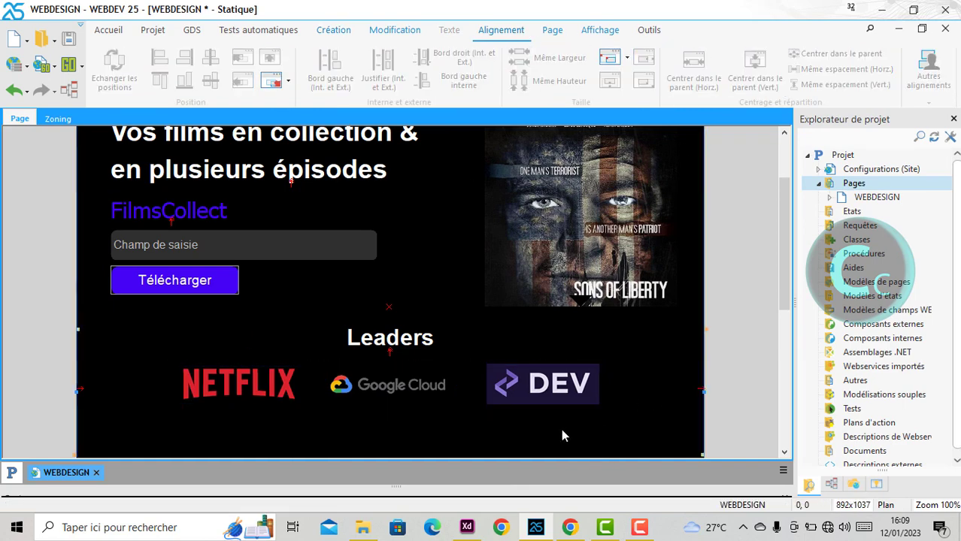
Step: Check the logo row in the Chrome preview, and examine the Collections section of the mockup in Adobe XD
{"action": "left_click", "coordinate": [571, 527]}
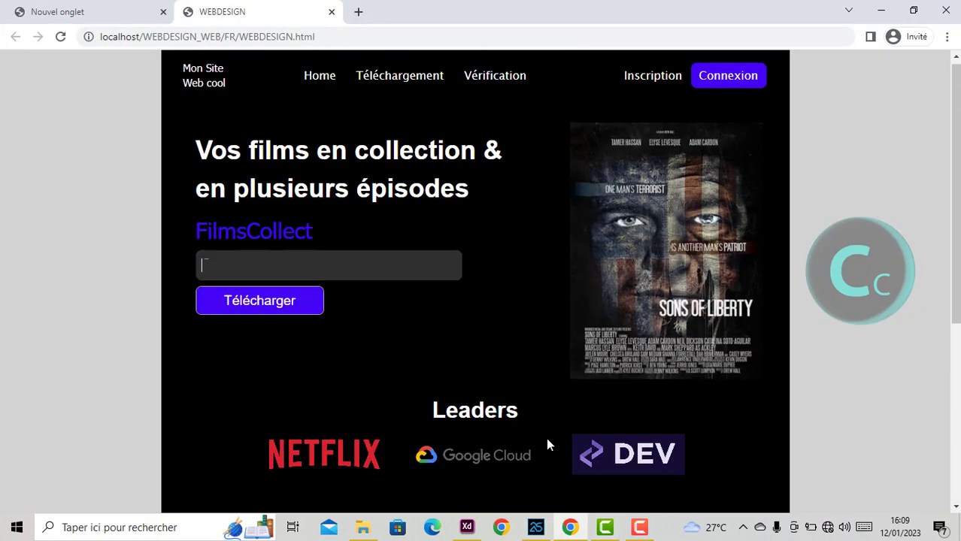
{"action": "scroll", "coordinate": [546, 438], "scroll_direction": "down", "scroll_amount": 2}
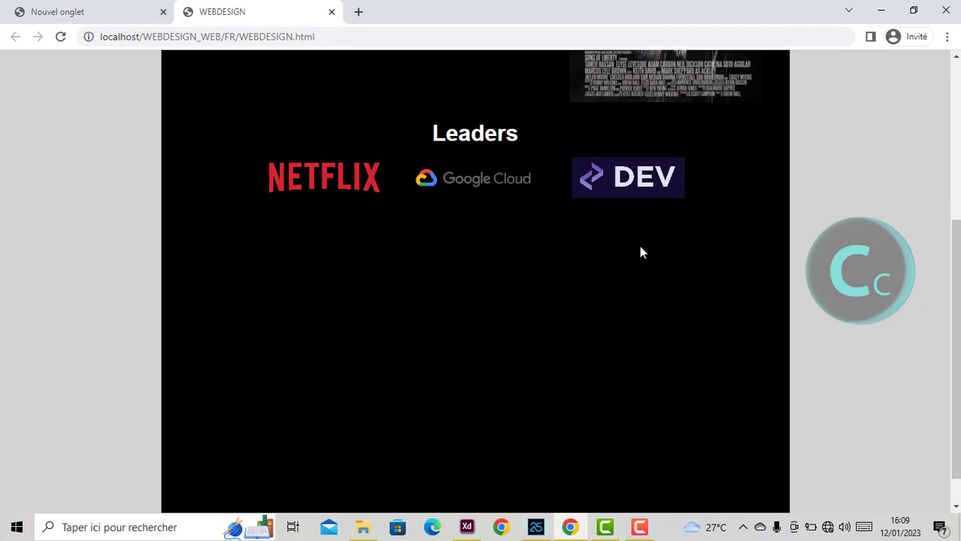
{"action": "scroll", "coordinate": [640, 253], "scroll_direction": "up", "scroll_amount": 4}
{"action": "scroll", "coordinate": [590, 358], "scroll_direction": "down", "scroll_amount": 5}
{"action": "left_click", "coordinate": [467, 528]}
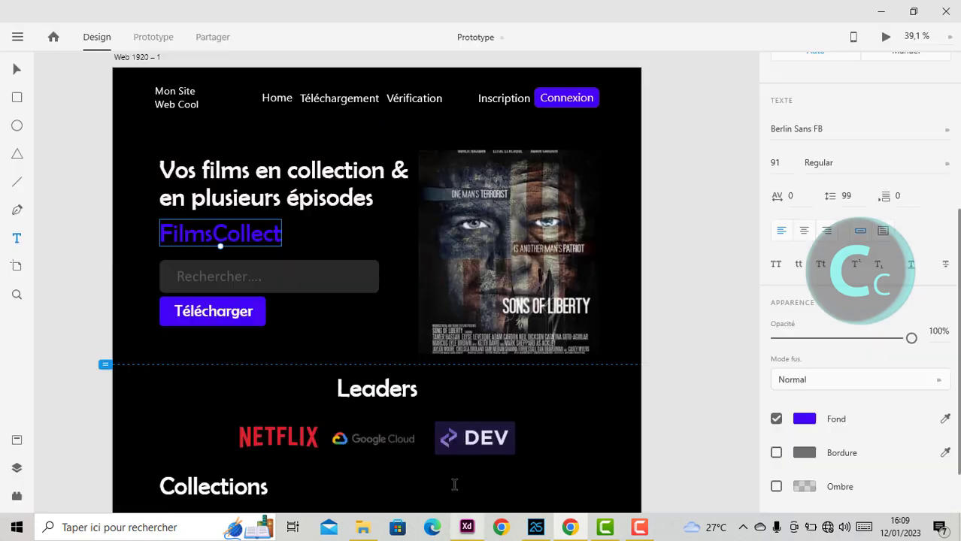
{"action": "scroll", "coordinate": [455, 485], "scroll_direction": "down", "scroll_amount": 5}
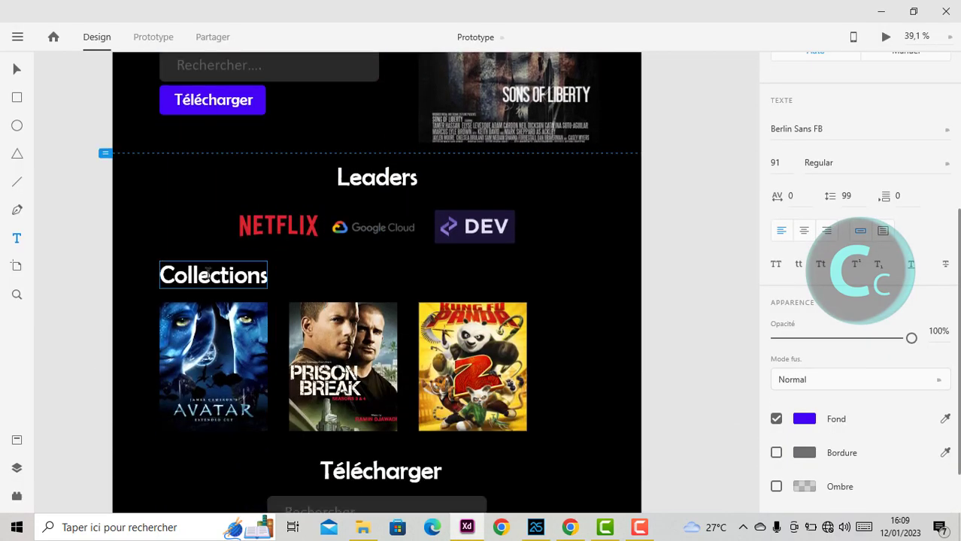
{"action": "scroll", "coordinate": [343, 353], "scroll_direction": "down", "scroll_amount": 2}
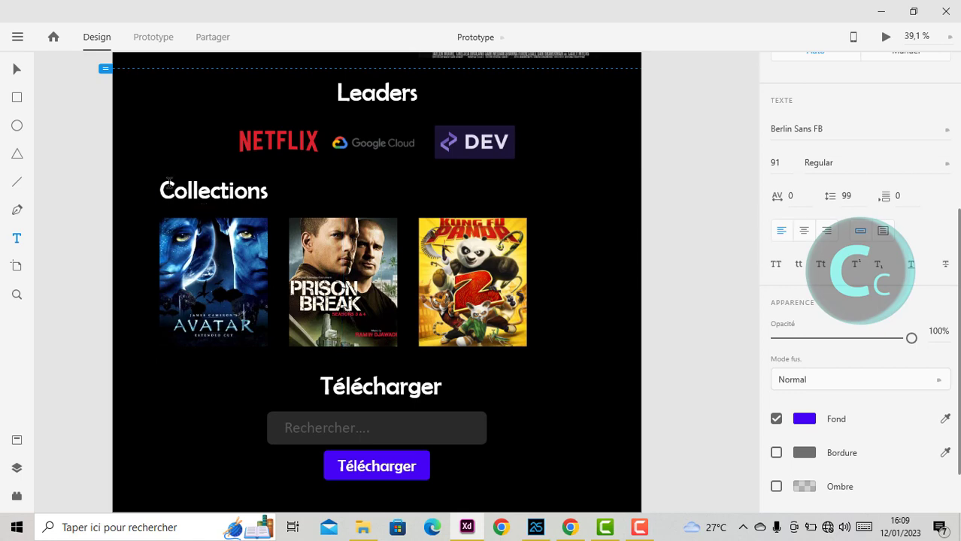
Step: Switch back to WEBDEV and duplicate the Leaders heading below the Netflix logo, aligned with the left edge of the Télécharger button
{"action": "left_click", "coordinate": [536, 528]}
{"action": "scroll", "coordinate": [475, 419], "scroll_direction": "down", "scroll_amount": 5}
{"action": "scroll", "coordinate": [471, 418], "scroll_direction": "up", "scroll_amount": 6}
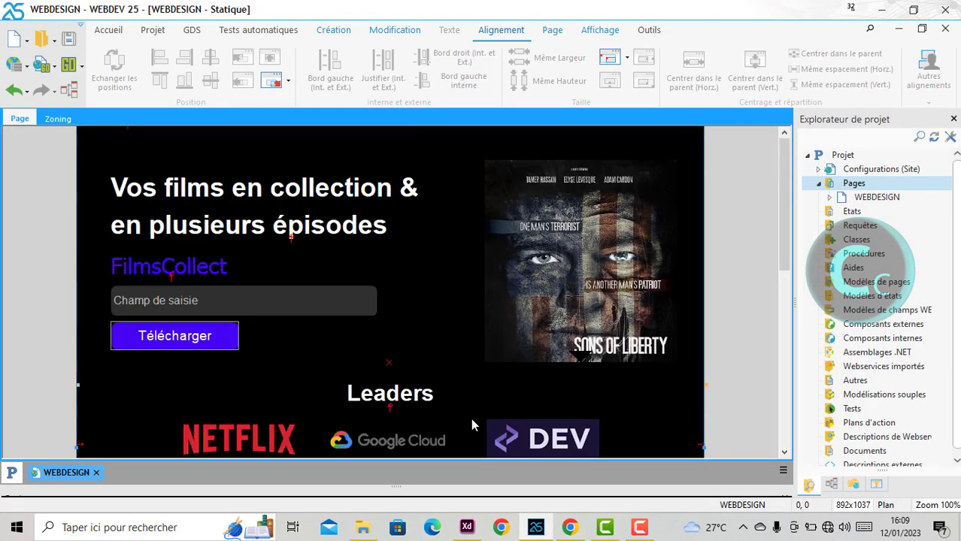
{"action": "scroll", "coordinate": [460, 395], "scroll_direction": "down", "scroll_amount": 6}
{"action": "scroll", "coordinate": [414, 237], "scroll_direction": "up", "scroll_amount": 6}
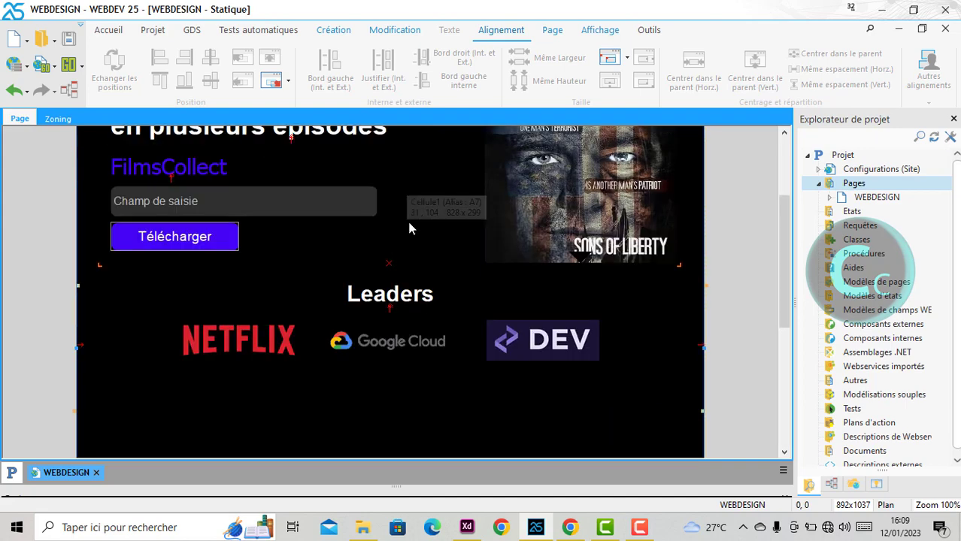
{"action": "left_click", "coordinate": [415, 294]}
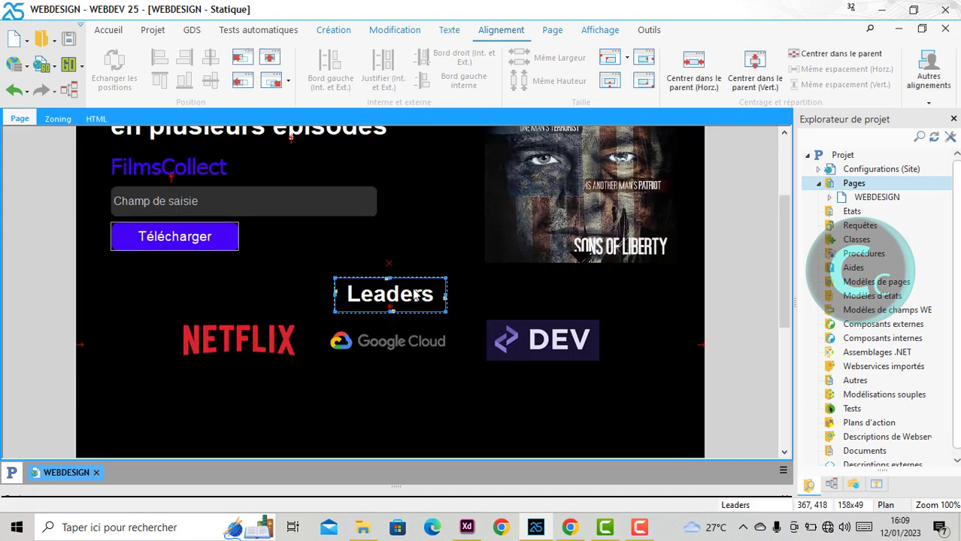
{"action": "left_click_drag", "start_coordinate": [414, 294], "coordinate": [166, 397]}
Step: Change the text of the duplicated heading to "Collections" and save the page
{"action": "right_click", "coordinate": [166, 398]}
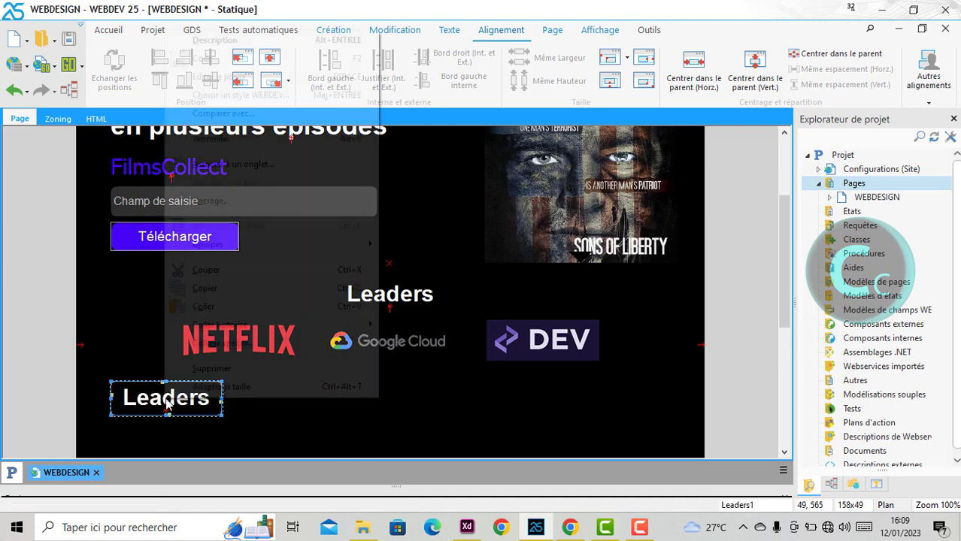
{"action": "left_click", "coordinate": [253, 78]}
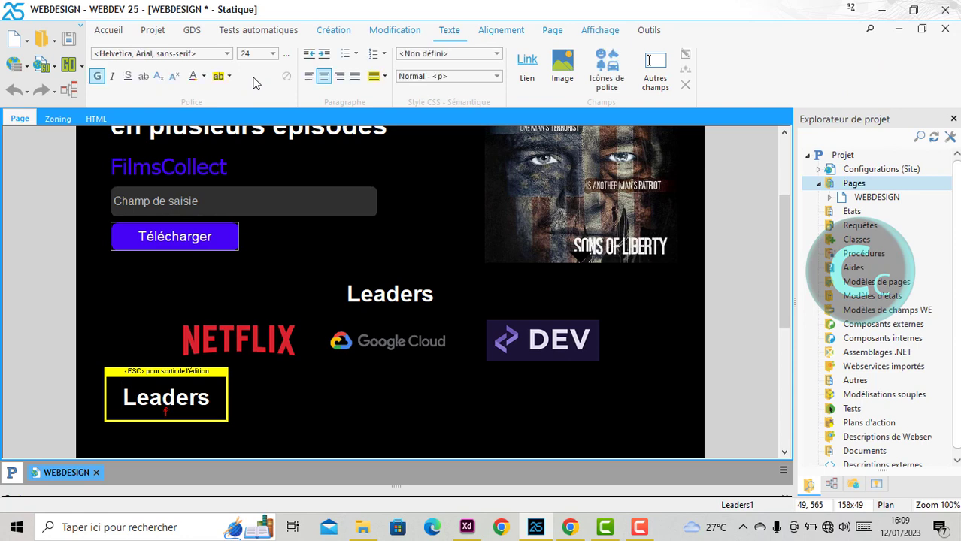
{"action": "key", "text": "ctrl+a"}
{"action": "type", "text": "Collect"}
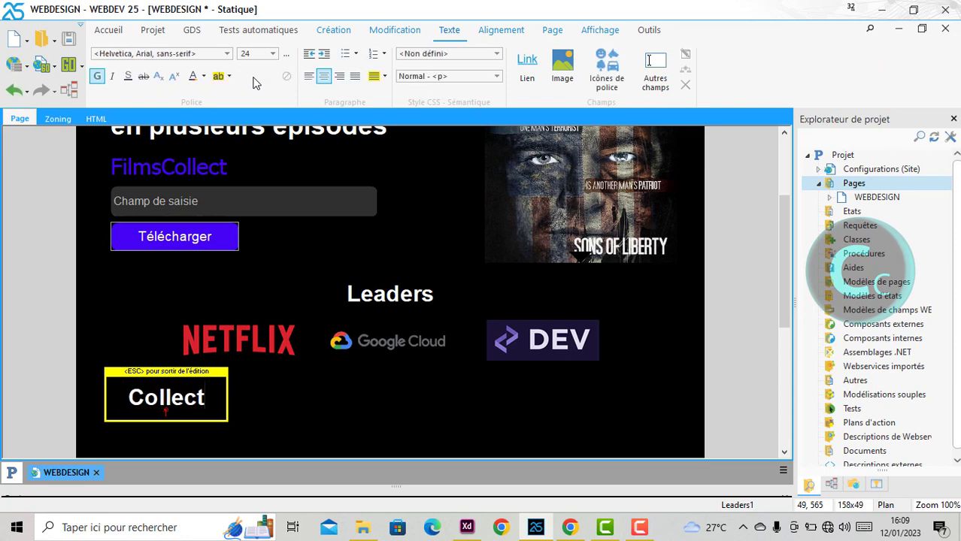
{"action": "type", "text": "ions"}
{"action": "left_click", "coordinate": [310, 404]}
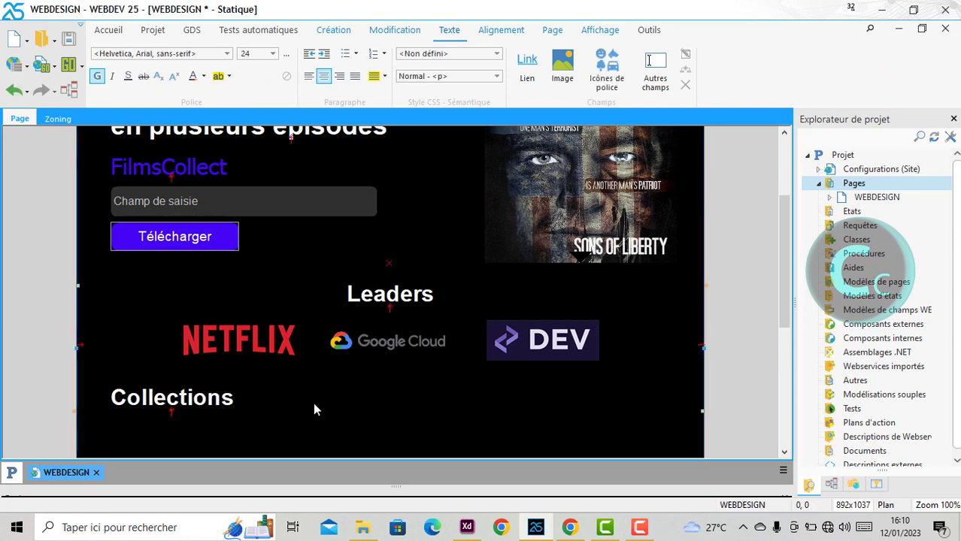
{"action": "key", "text": "ctrl+s"}
Step: Extend the page height to about 1057 px and move the Collections heading slightly farther below the logos
{"action": "scroll", "coordinate": [380, 391], "scroll_direction": "down", "scroll_amount": 3}
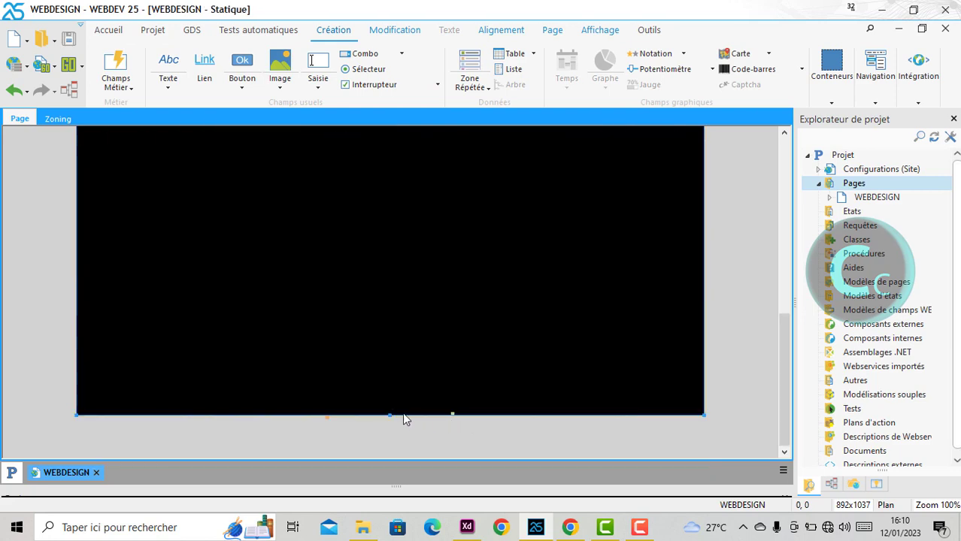
{"action": "left_click_drag", "start_coordinate": [390, 414], "coordinate": [391, 430]}
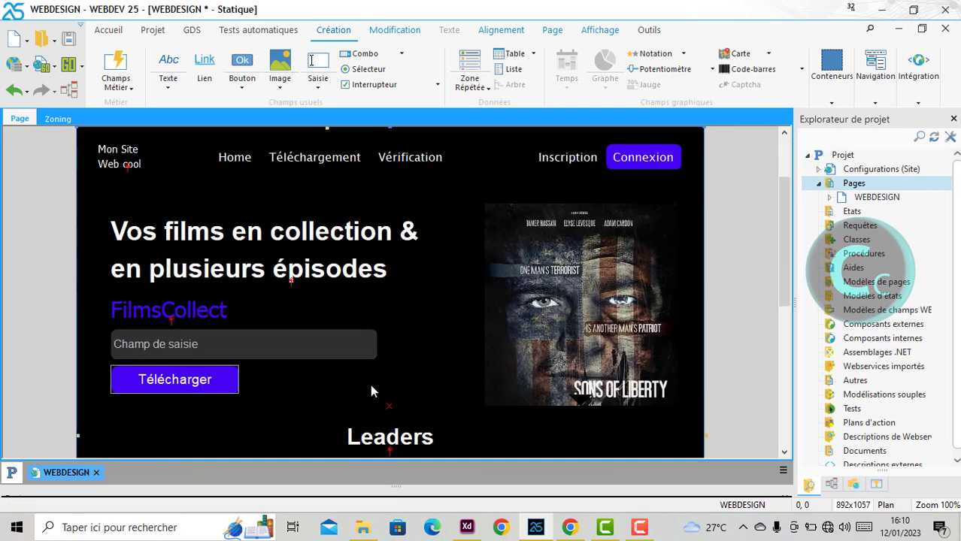
{"action": "left_click", "coordinate": [191, 247]}
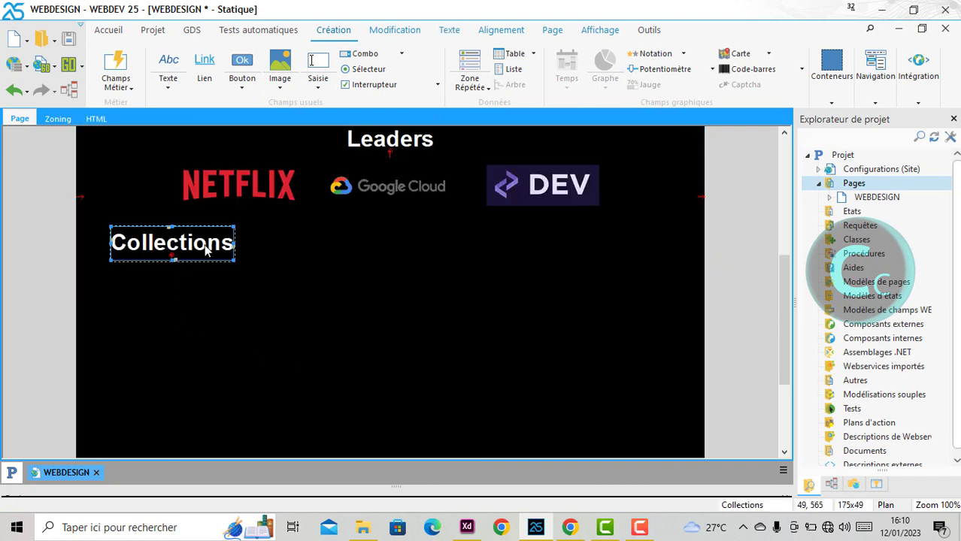
{"action": "mouse_move", "coordinate": [205, 250]}
{"action": "left_mouse_down"}
{"action": "mouse_move", "coordinate": [206, 266]}
{"action": "mouse_move", "coordinate": [213, 261]}
{"action": "mouse_move", "coordinate": [204, 260]}
{"action": "left_mouse_up"}
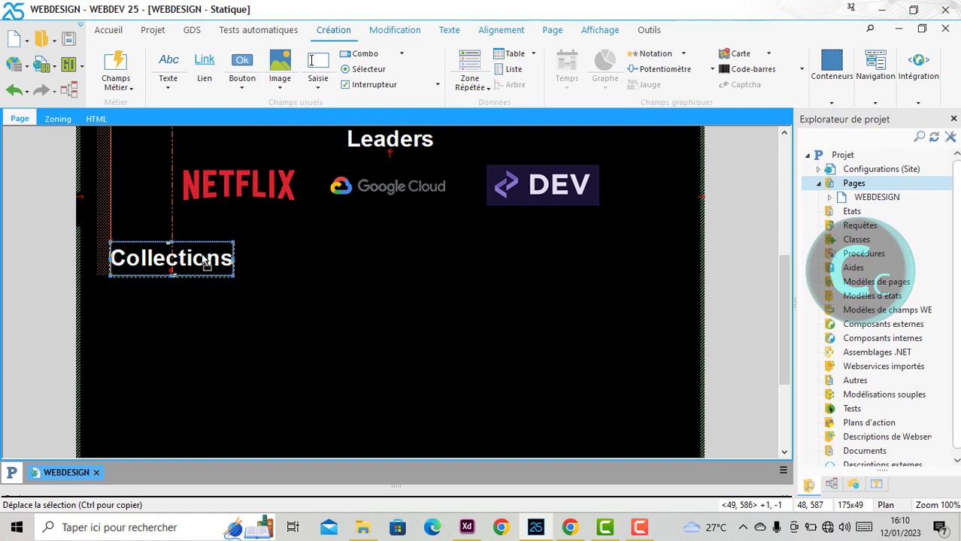
Step: Add an image field below the Collections heading, sized about 166 x 177 px and placed at about 53, 641
{"action": "left_click_drag", "start_coordinate": [283, 92], "coordinate": [194, 384]}
{"action": "left_click_drag", "start_coordinate": [227, 404], "coordinate": [227, 402]}
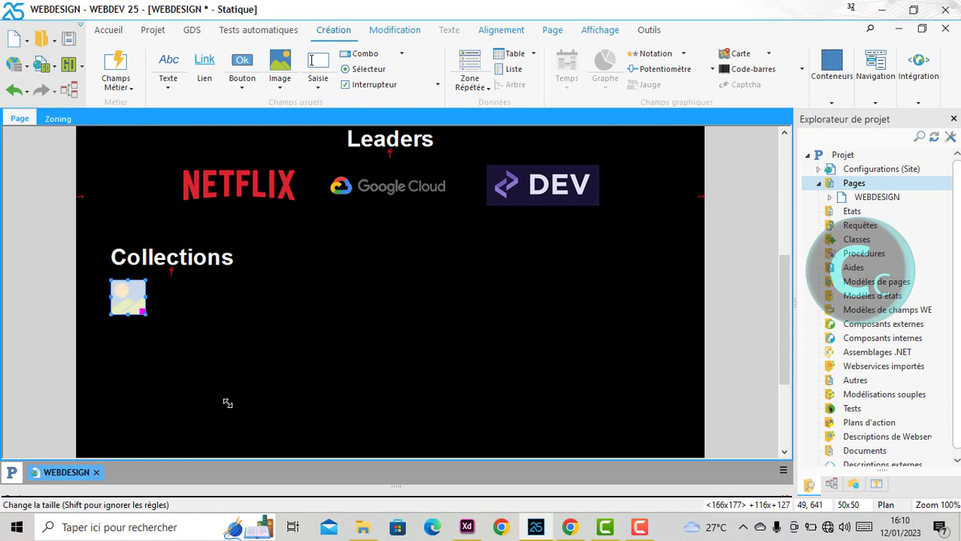
{"action": "left_click_drag", "start_coordinate": [182, 360], "coordinate": [207, 370]}
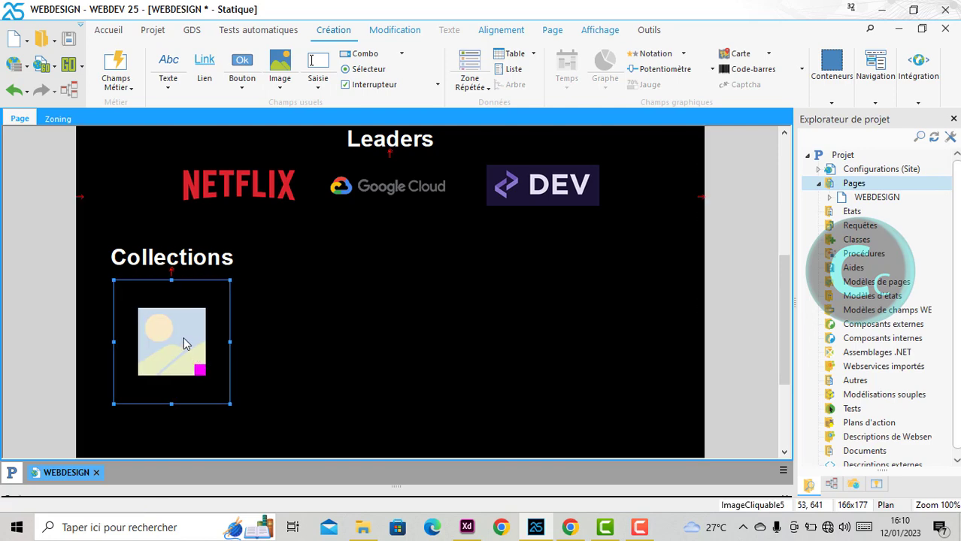
Step: Open the description of the new image field under Collections and browse for its source image
{"action": "right_click", "coordinate": [187, 347]}
{"action": "left_click", "coordinate": [266, 139]}
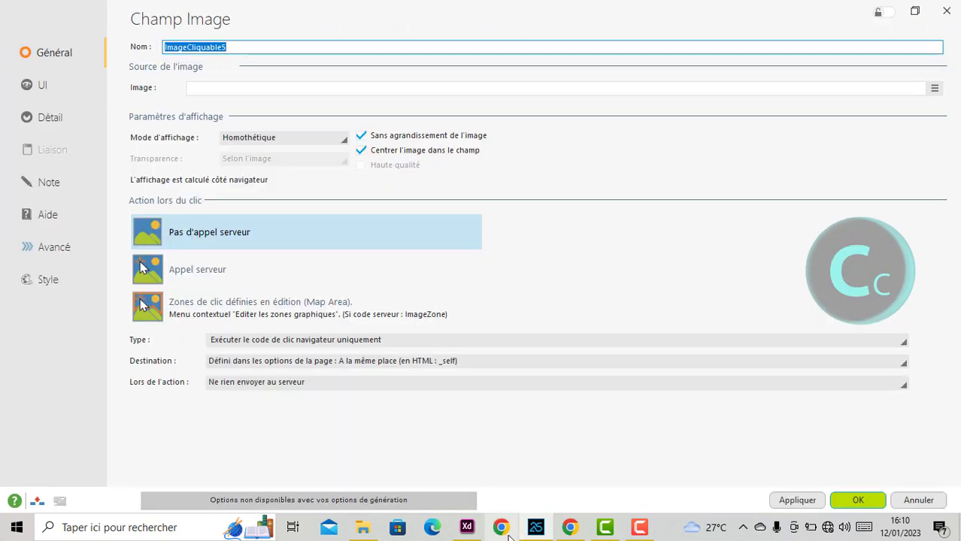
{"action": "left_click", "coordinate": [472, 536]}
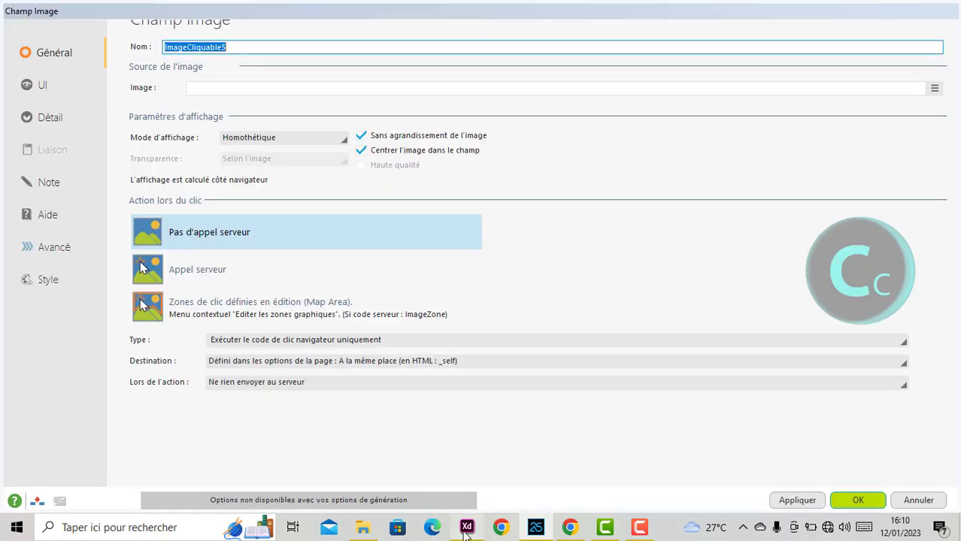
{"action": "left_click", "coordinate": [536, 528]}
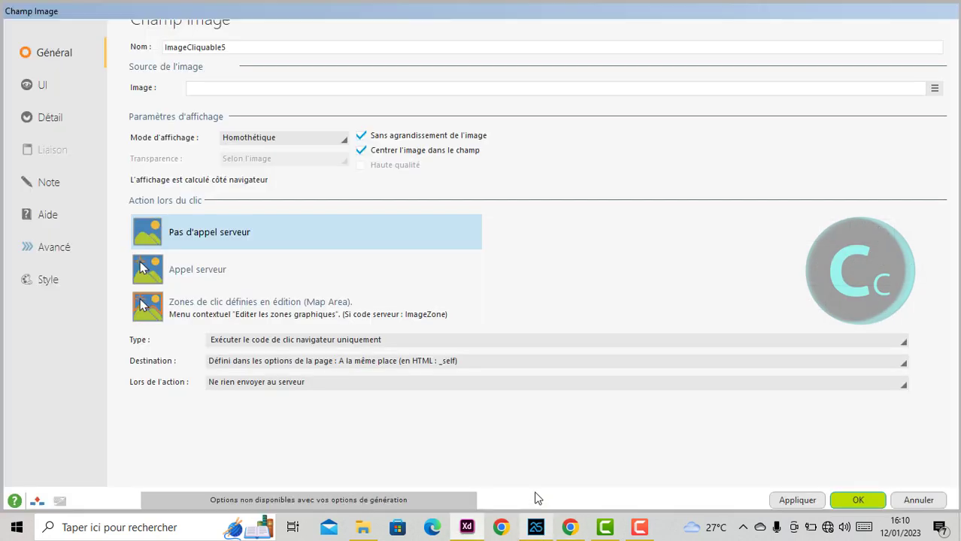
{"action": "left_click", "coordinate": [936, 90]}
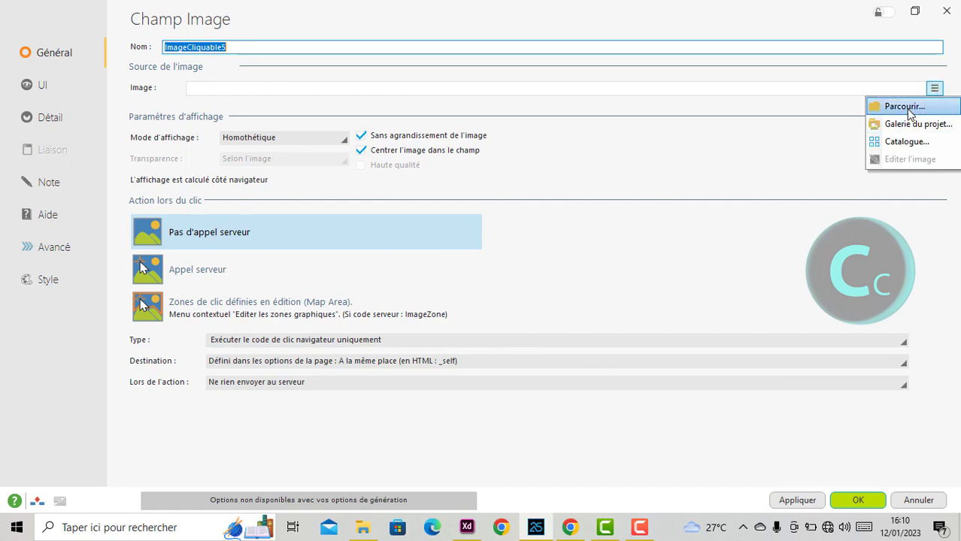
{"action": "left_click", "coordinate": [912, 110]}
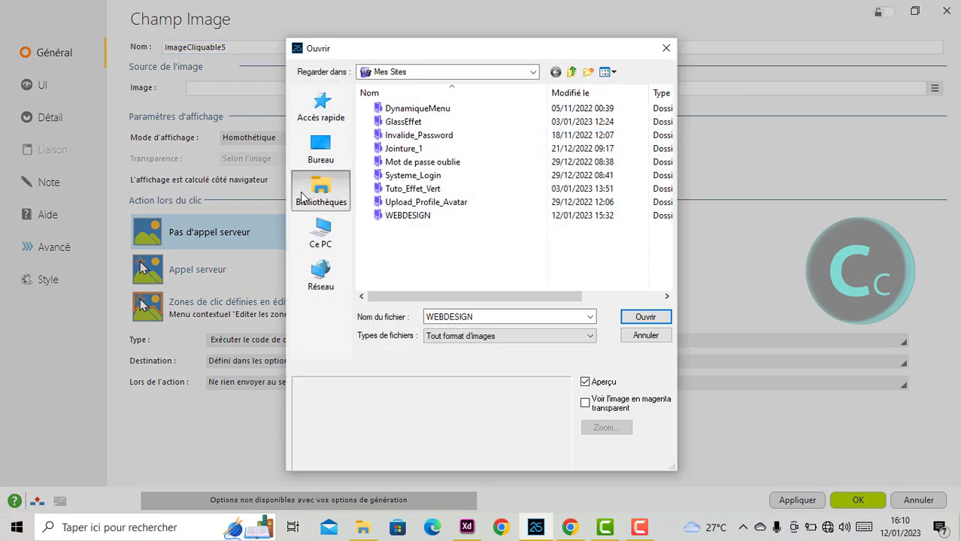
Step: Load avatar-15394-264-432.jpg from the TUTO folder in Images into the field and copy it into the project directory
{"action": "left_click", "coordinate": [322, 191]}
{"action": "double_click", "coordinate": [395, 135]}
{"action": "scroll", "coordinate": [451, 203], "scroll_direction": "down", "scroll_amount": 3}
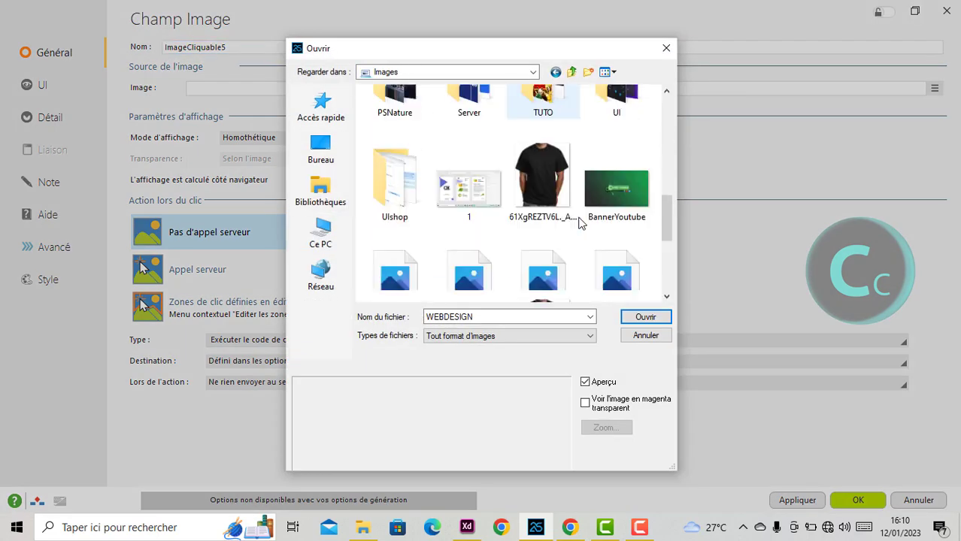
{"action": "double_click", "coordinate": [541, 115]}
{"action": "left_click", "coordinate": [617, 124]}
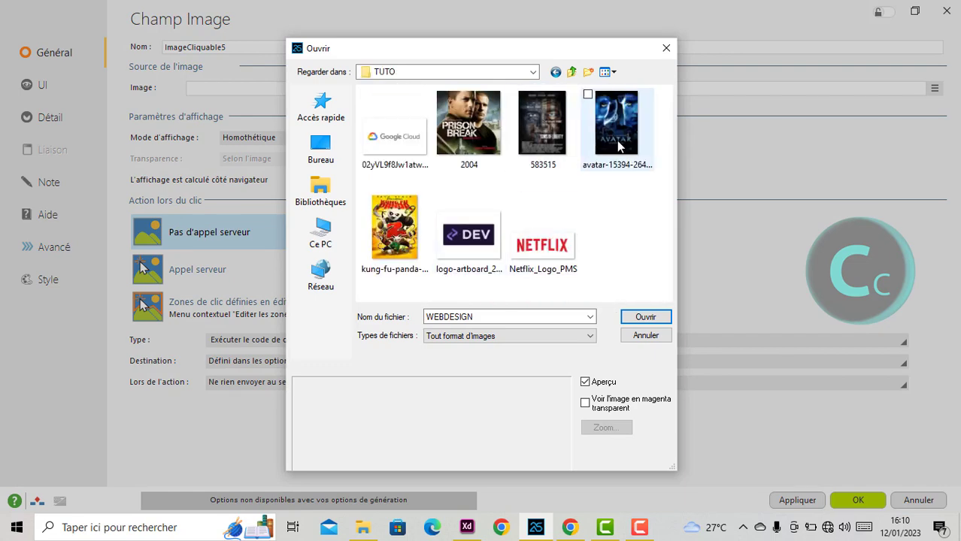
{"action": "left_click", "coordinate": [630, 317]}
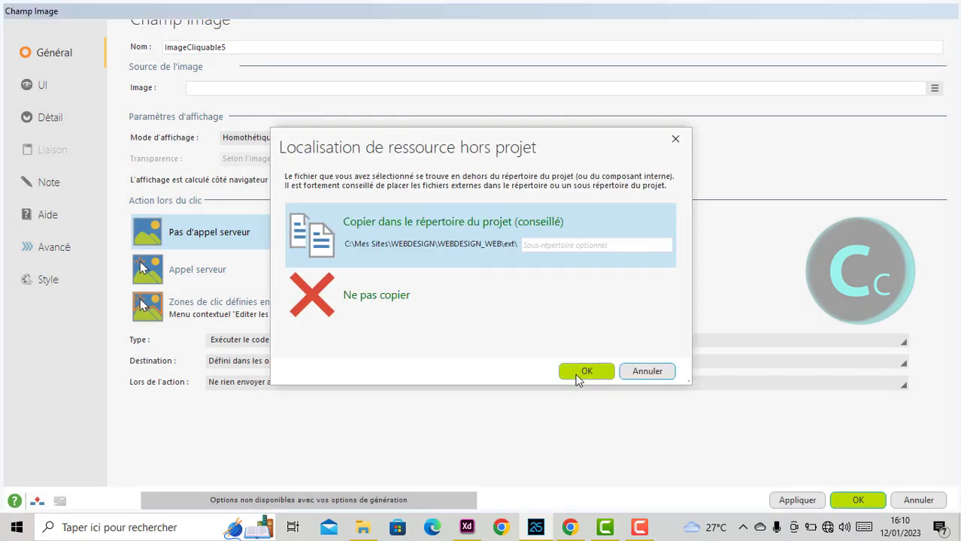
{"action": "left_click", "coordinate": [584, 370]}
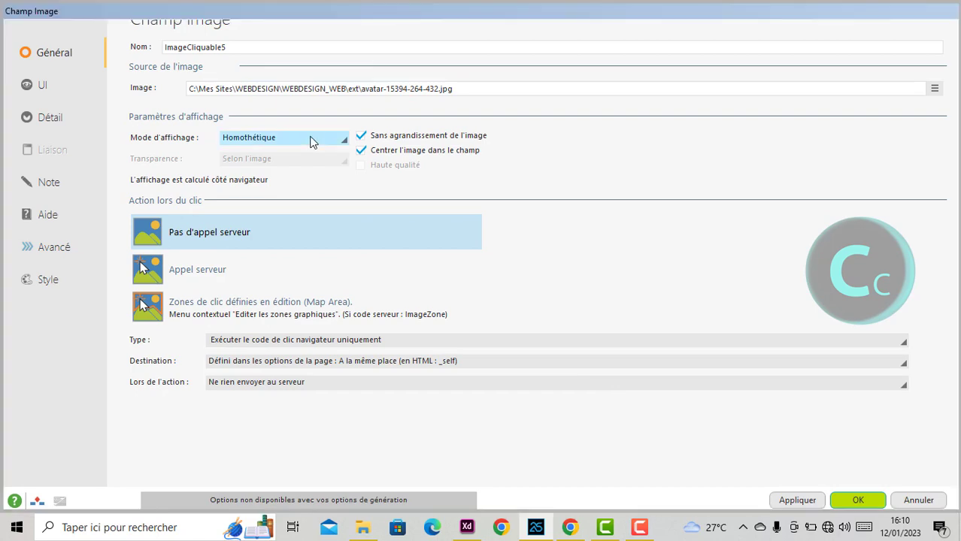
Step: Set the display mode of the Avatar image field to Homothétique étendu and restore the description window to its smaller size
{"action": "left_click", "coordinate": [312, 139]}
{"action": "left_click", "coordinate": [279, 344]}
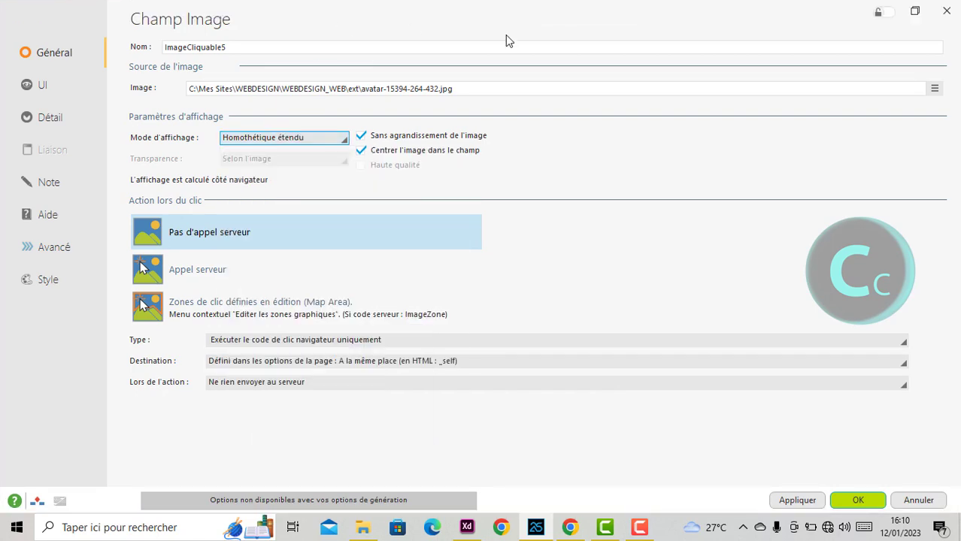
{"action": "double_click", "coordinate": [538, 32]}
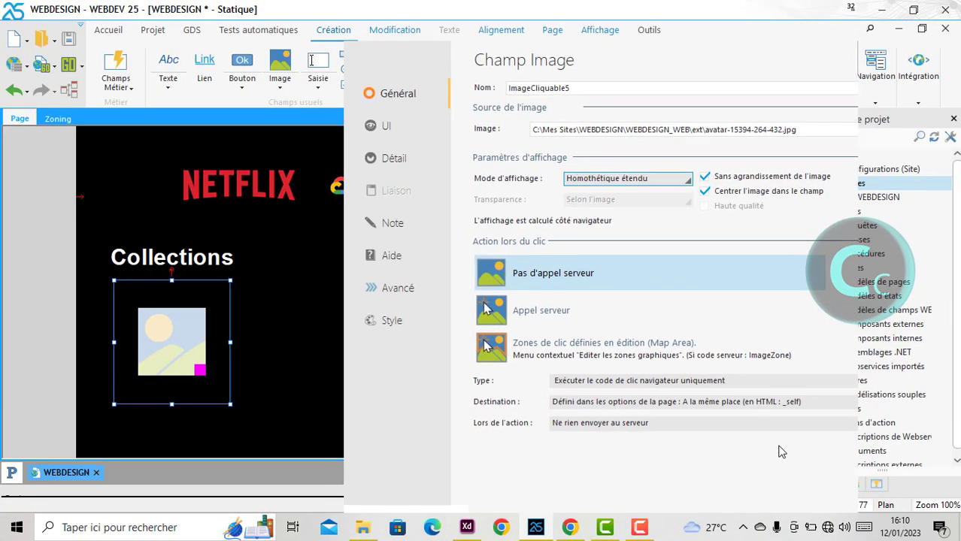
Step: Apply the Avatar image field's settings and try the Homothétique display mode on it
{"action": "left_click", "coordinate": [698, 518]}
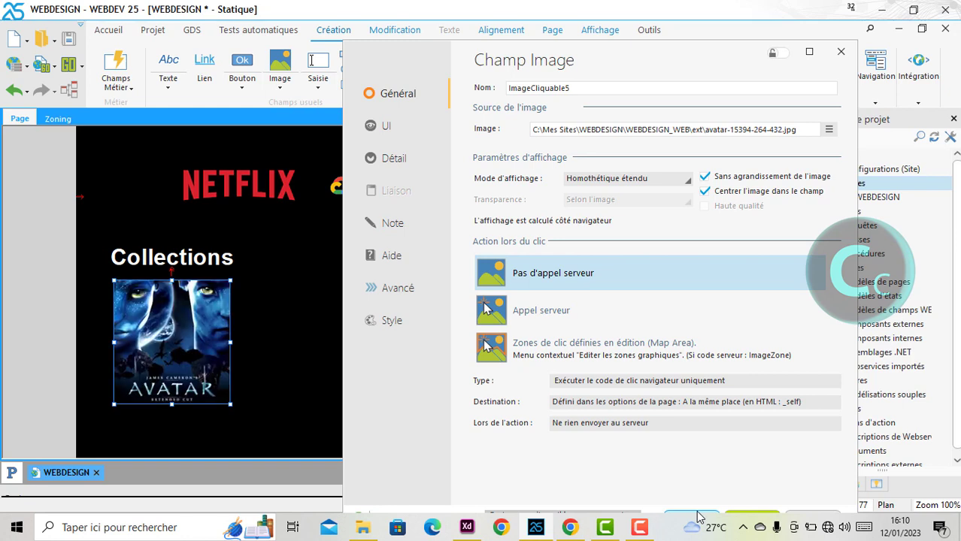
{"action": "left_click", "coordinate": [625, 179]}
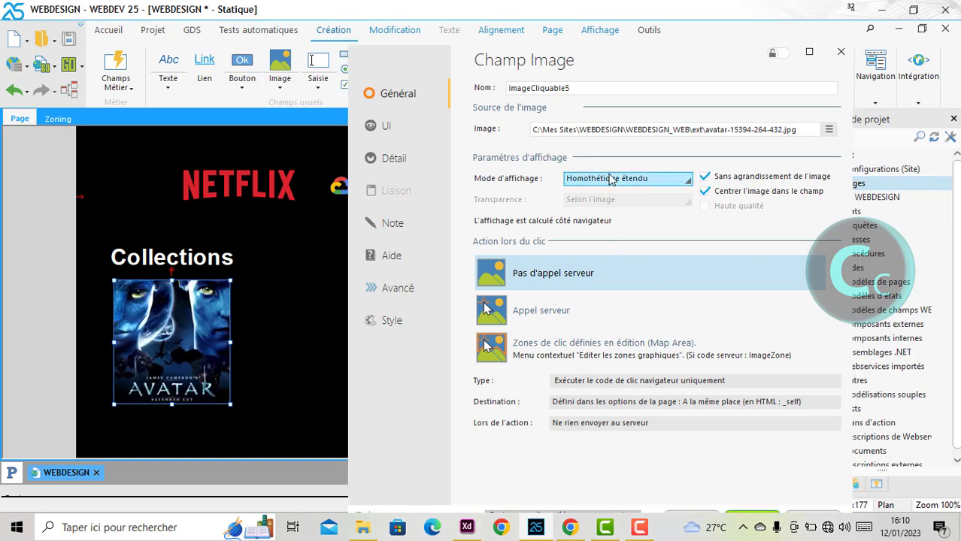
{"action": "left_click", "coordinate": [722, 310]}
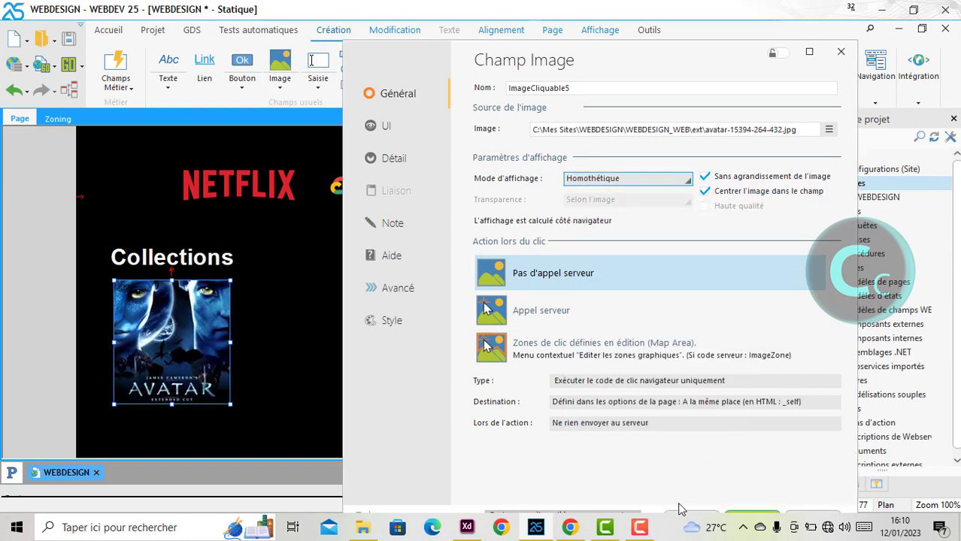
{"action": "left_click", "coordinate": [694, 517]}
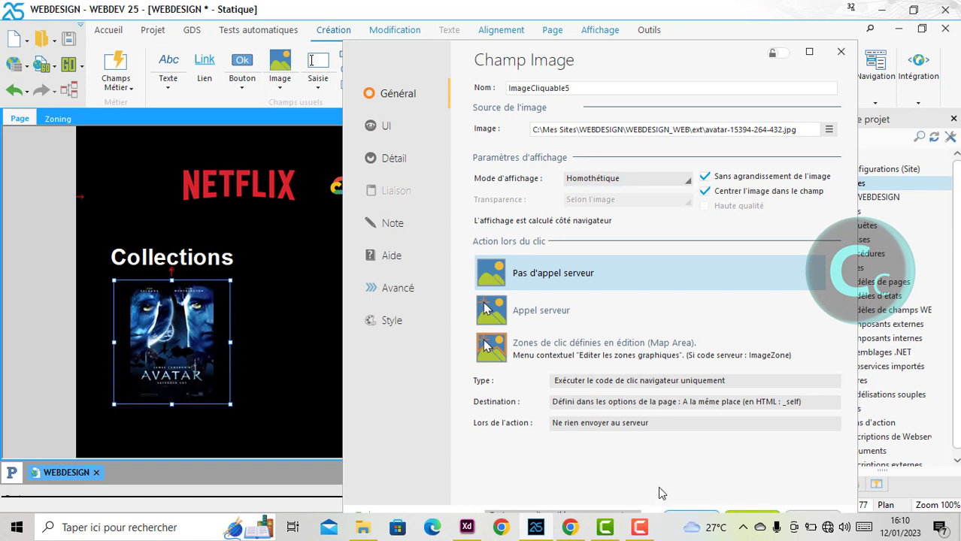
Step: Set the Avatar image field's display mode to Homothétique étendu, enlarge the description window and validate the field
{"action": "left_click", "coordinate": [621, 180]}
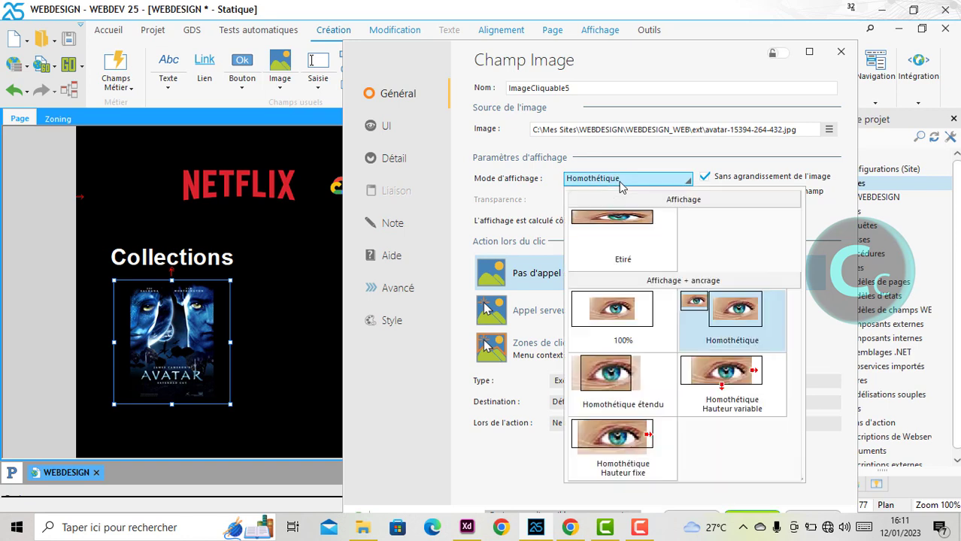
{"action": "left_click", "coordinate": [647, 399]}
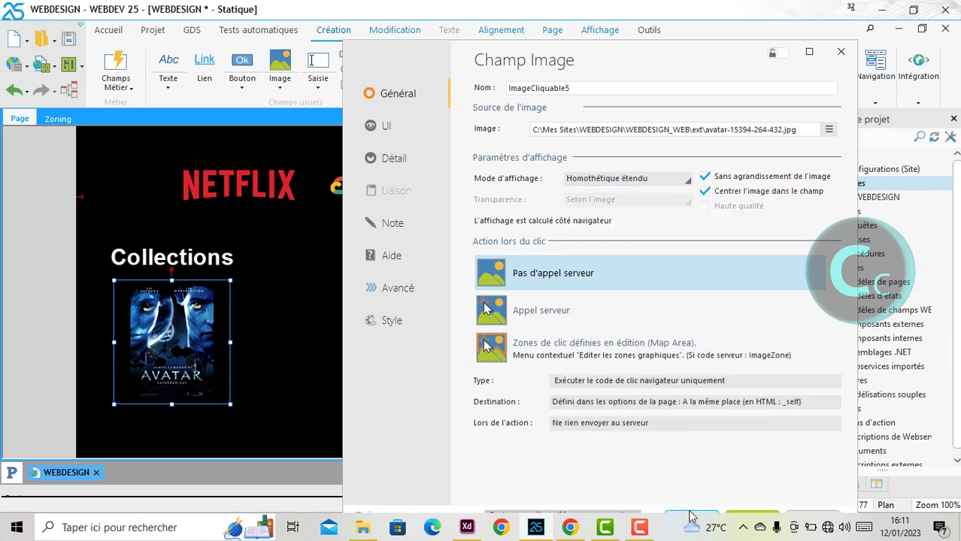
{"action": "left_click", "coordinate": [691, 516]}
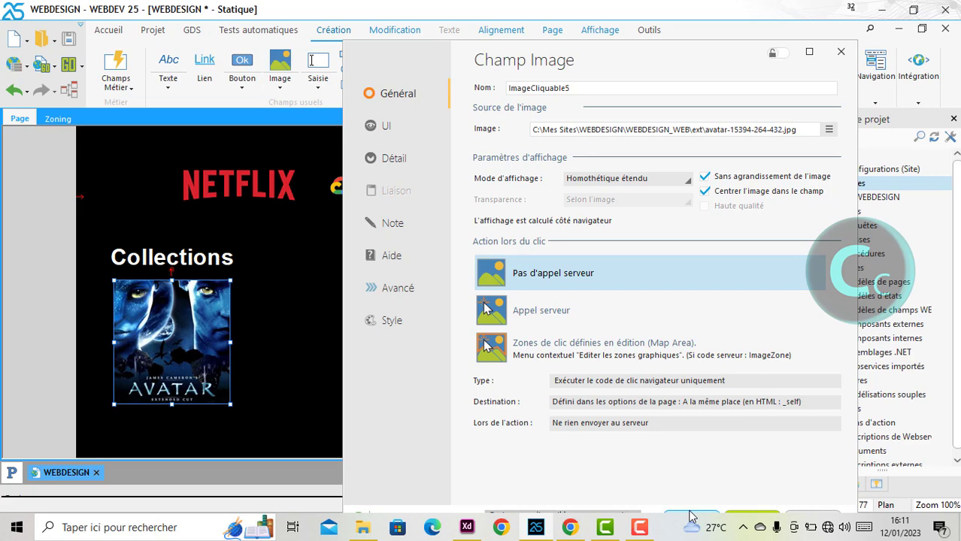
{"action": "double_click", "coordinate": [745, 74]}
{"action": "left_click", "coordinate": [840, 502]}
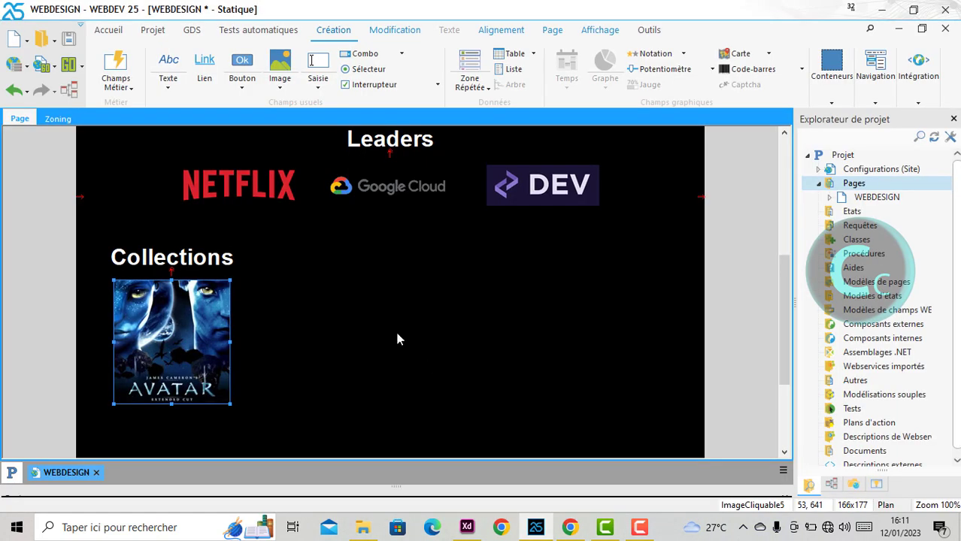
Step: Duplicate the Avatar image field twice along its row, with the copies at about 243, 641 and 439, 641
{"action": "left_click", "coordinate": [179, 371]}
{"action": "left_click_drag", "start_coordinate": [182, 367], "coordinate": [446, 346]}
Step: Open the description of the middle image field under Collections and browse to the TUTO folder in Images for its source
{"action": "right_click", "coordinate": [313, 323]}
{"action": "left_click", "coordinate": [433, 138]}
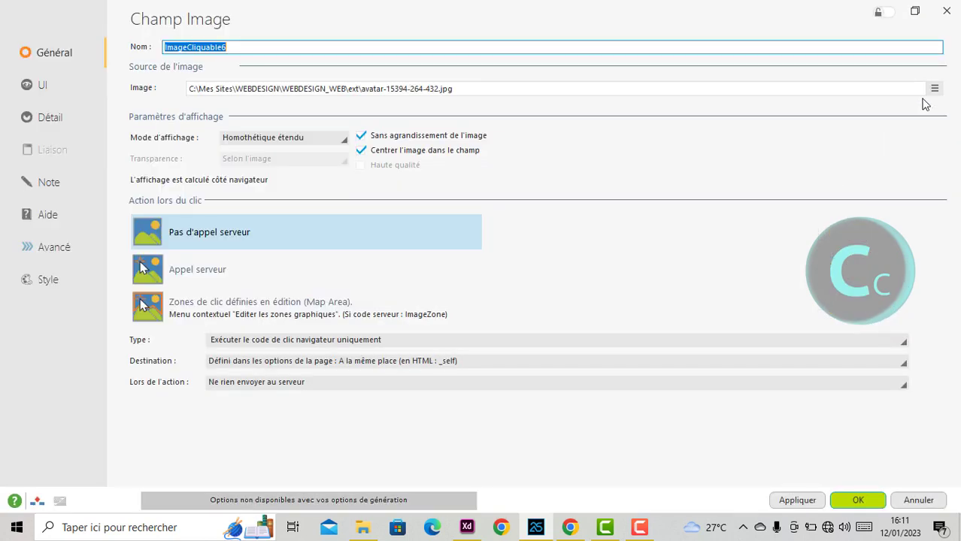
{"action": "left_click", "coordinate": [935, 88]}
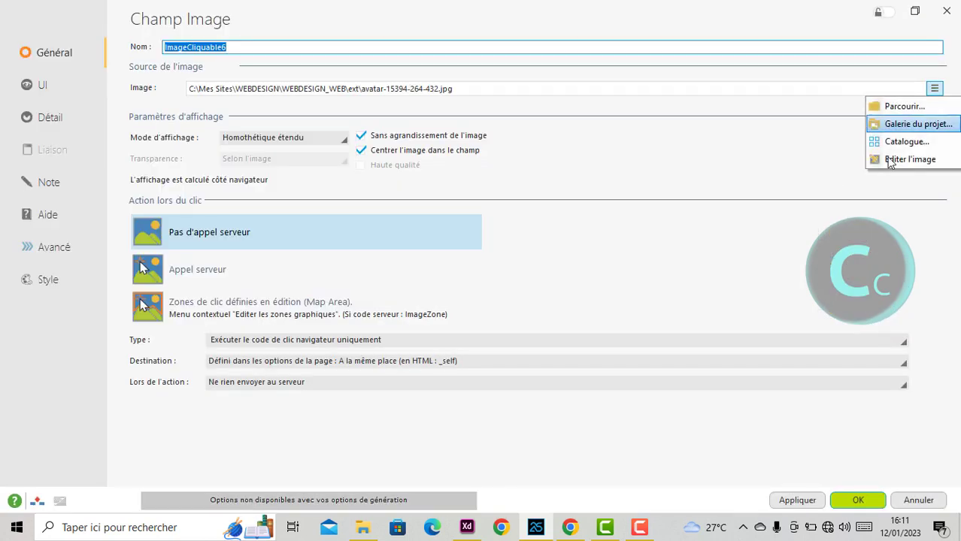
{"action": "left_click", "coordinate": [901, 113]}
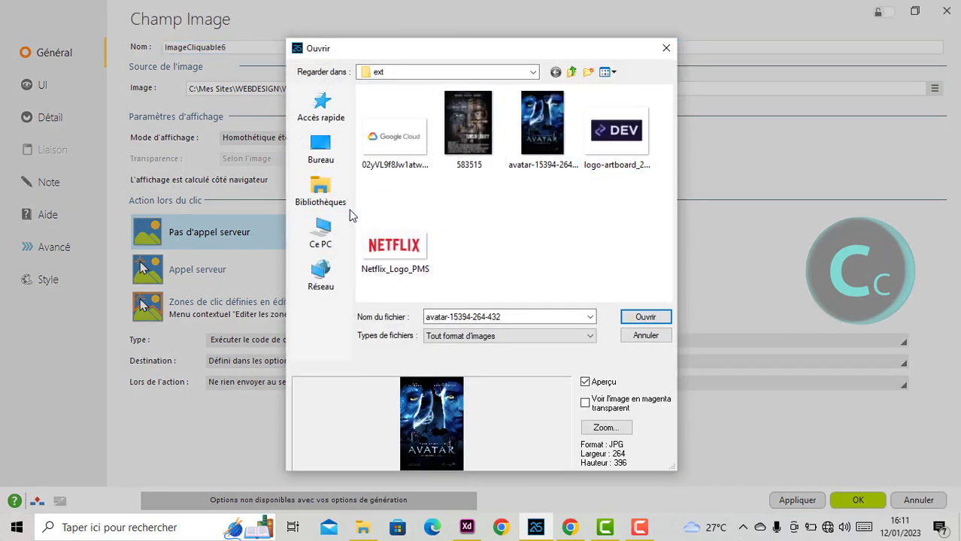
{"action": "left_click", "coordinate": [323, 192]}
{"action": "double_click", "coordinate": [376, 138]}
{"action": "scroll", "coordinate": [523, 272], "scroll_direction": "down", "scroll_amount": 2}
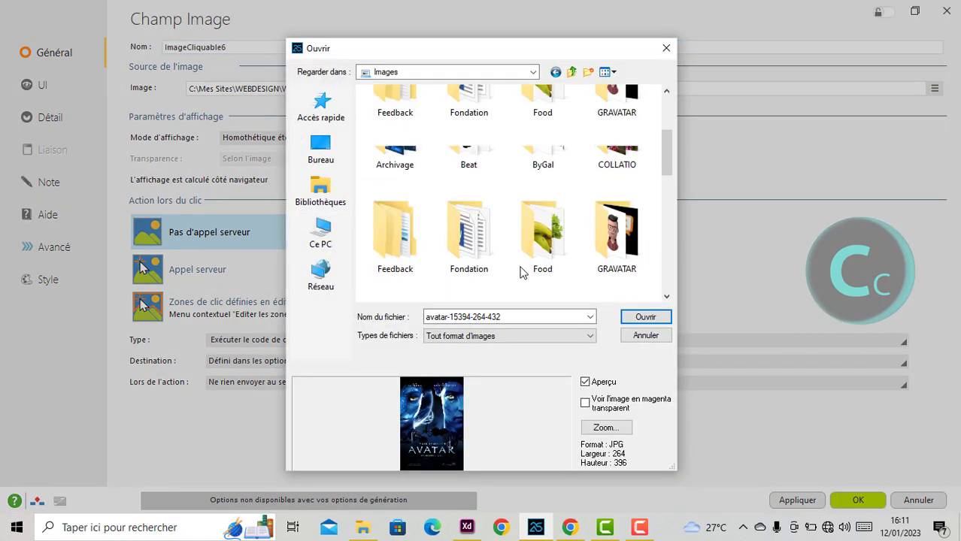
{"action": "scroll", "coordinate": [523, 272], "scroll_direction": "down", "scroll_amount": 3}
{"action": "double_click", "coordinate": [543, 230]}
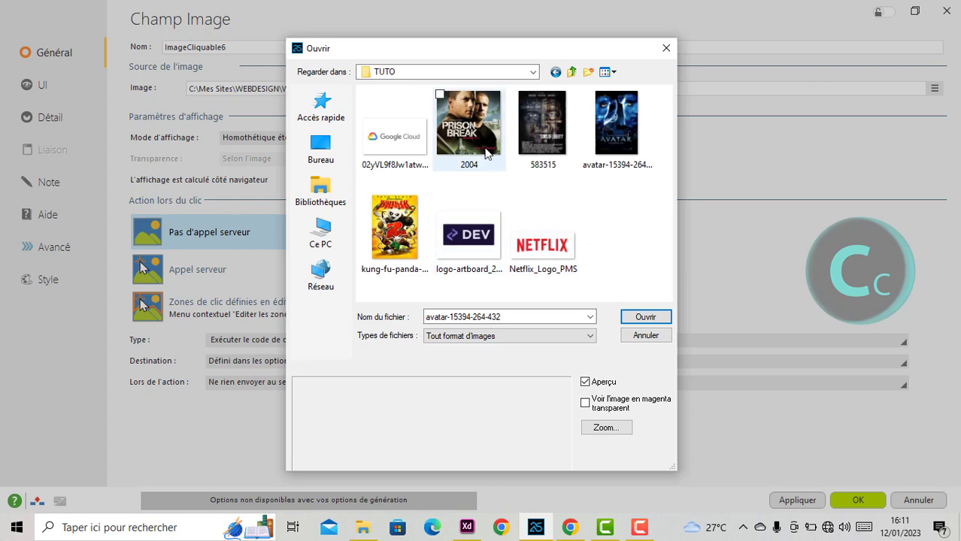
Step: Check the poster order in the XD mockup, then load 2004.jpg into the middle field, copy it into the project directory and validate
{"action": "left_click", "coordinate": [467, 527]}
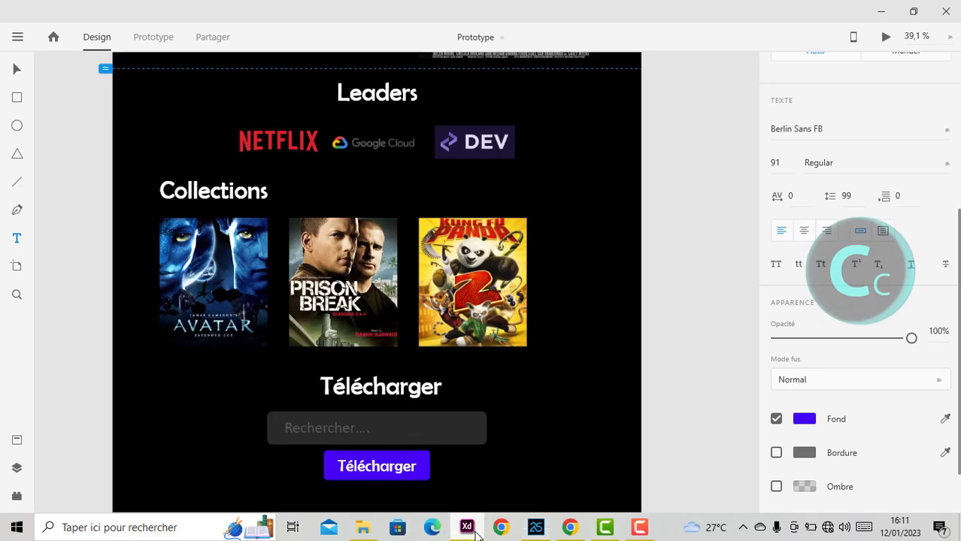
{"action": "key", "text": "alt+Tab"}
{"action": "left_click", "coordinate": [461, 150]}
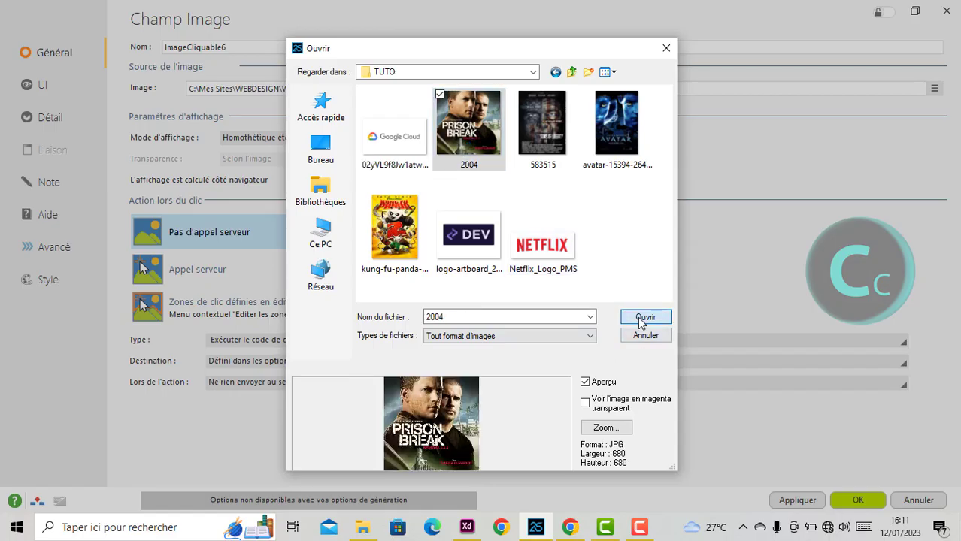
{"action": "left_click", "coordinate": [645, 316]}
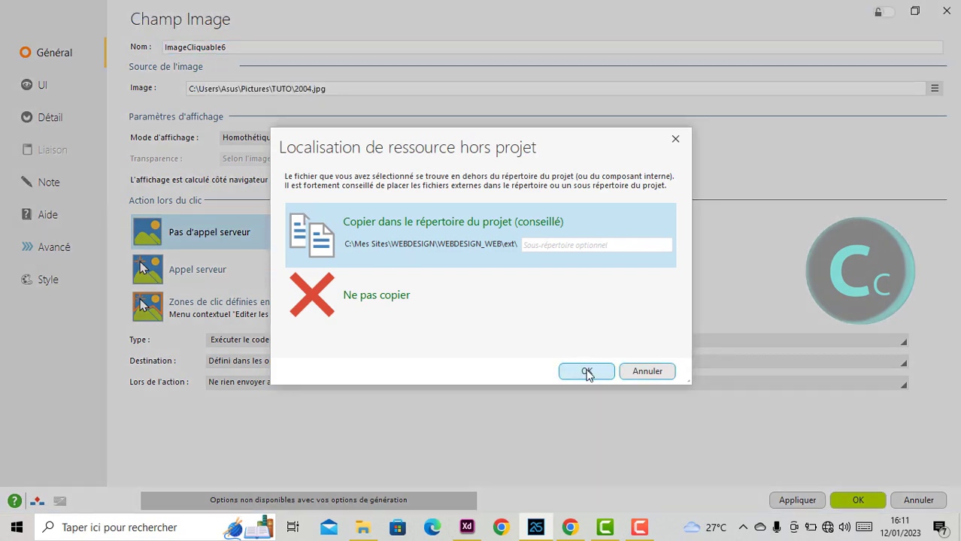
{"action": "left_click", "coordinate": [587, 371]}
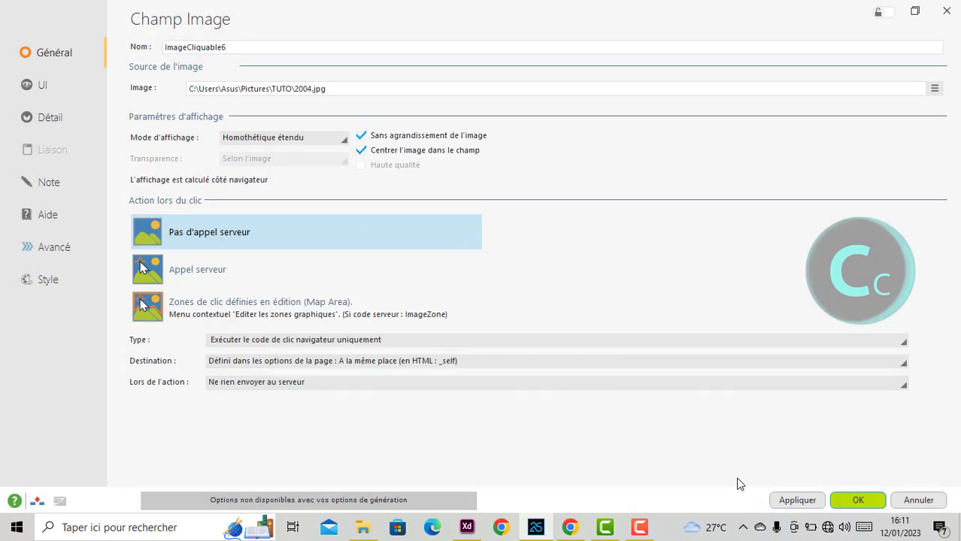
{"action": "left_click", "coordinate": [859, 501]}
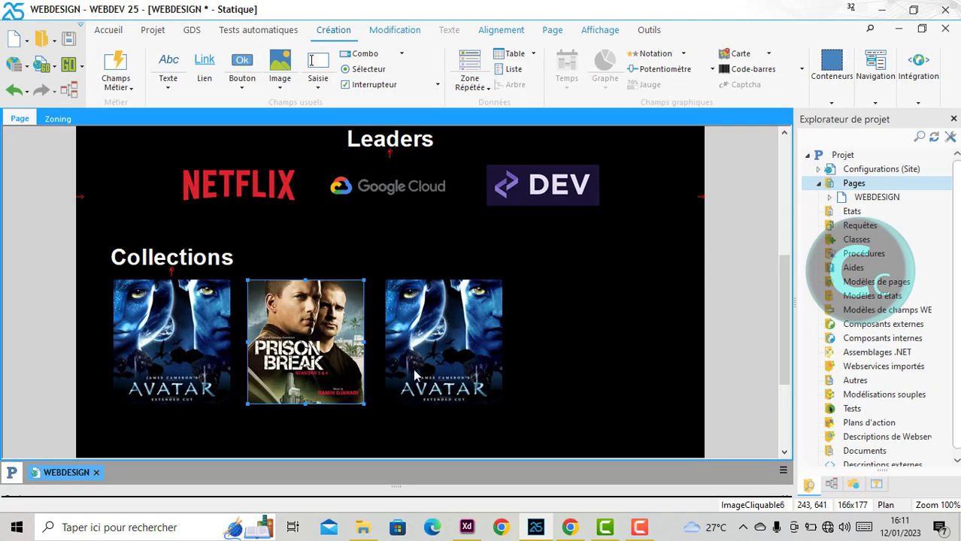
Step: Open the description of the third image field under Collections and browse the Images library for its source image
{"action": "right_click", "coordinate": [463, 344]}
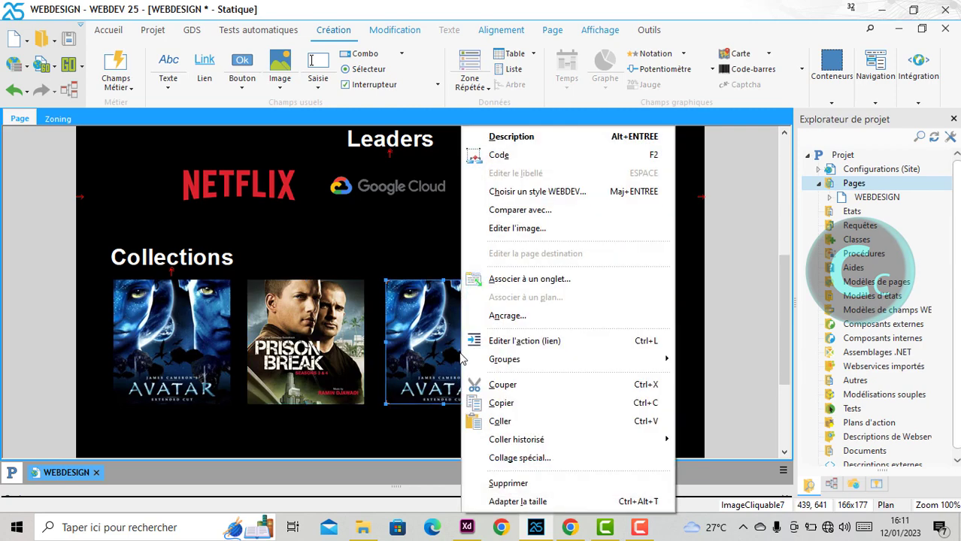
{"action": "left_click", "coordinate": [500, 140]}
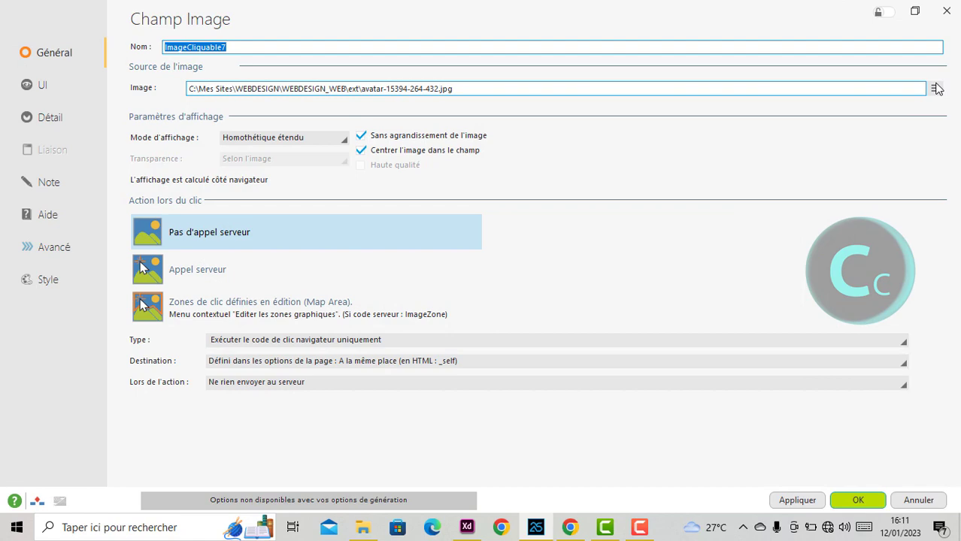
{"action": "left_click", "coordinate": [935, 89]}
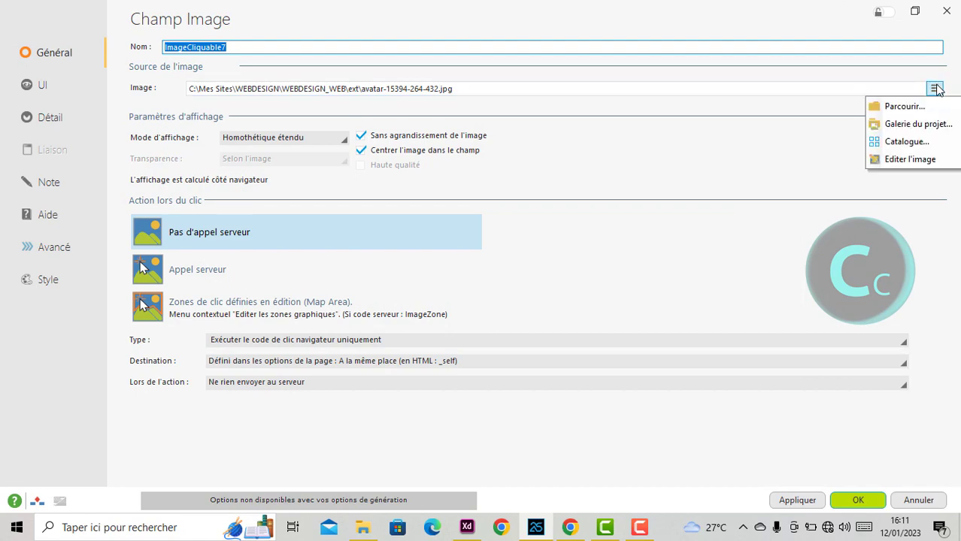
{"action": "left_click", "coordinate": [935, 88]}
{"action": "left_click", "coordinate": [935, 88]}
{"action": "left_click", "coordinate": [904, 106]}
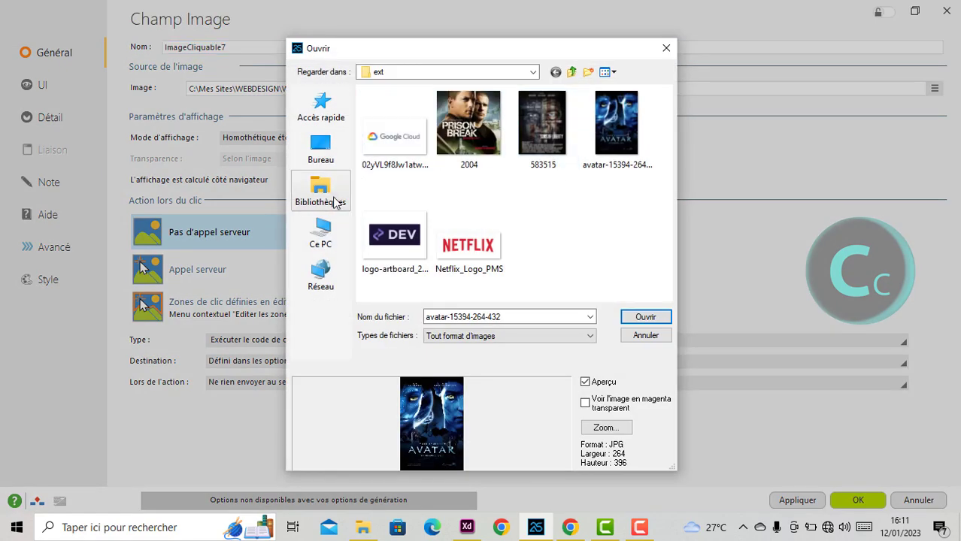
{"action": "left_click", "coordinate": [329, 199]}
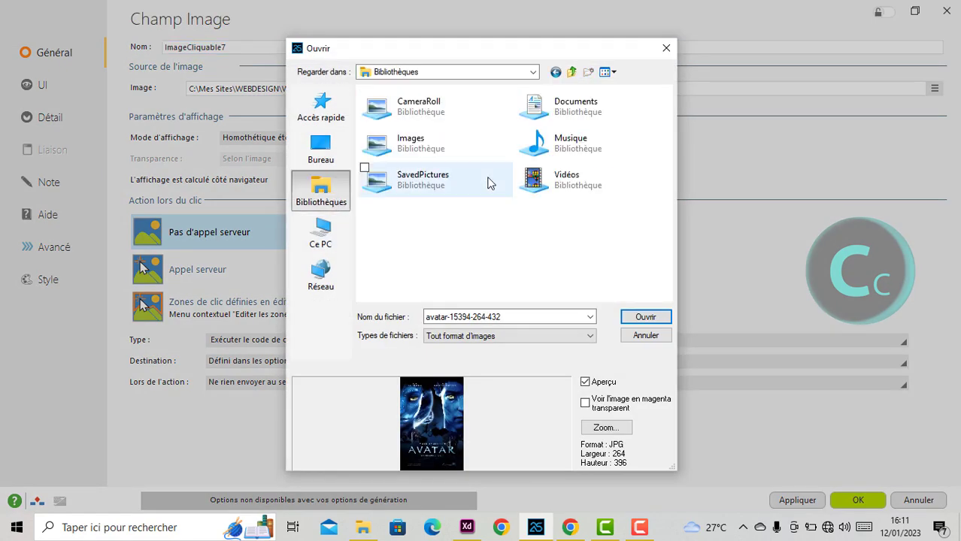
{"action": "double_click", "coordinate": [422, 148]}
{"action": "scroll", "coordinate": [517, 223], "scroll_direction": "down", "scroll_amount": 5}
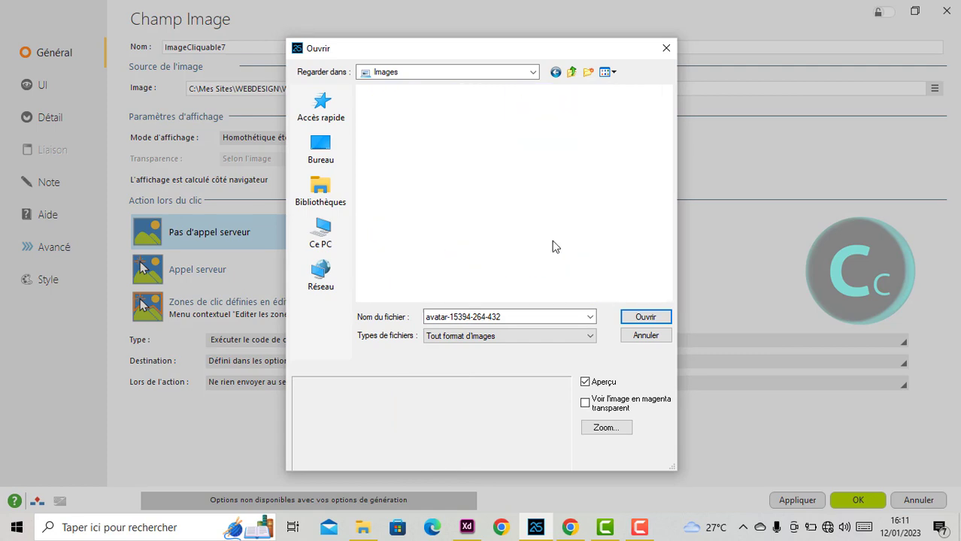
Step: Load kung-fu-panda-2-3303.jpg from the TUTO folder into the third field, copy it into the project directory and validate
{"action": "left_click", "coordinate": [395, 229]}
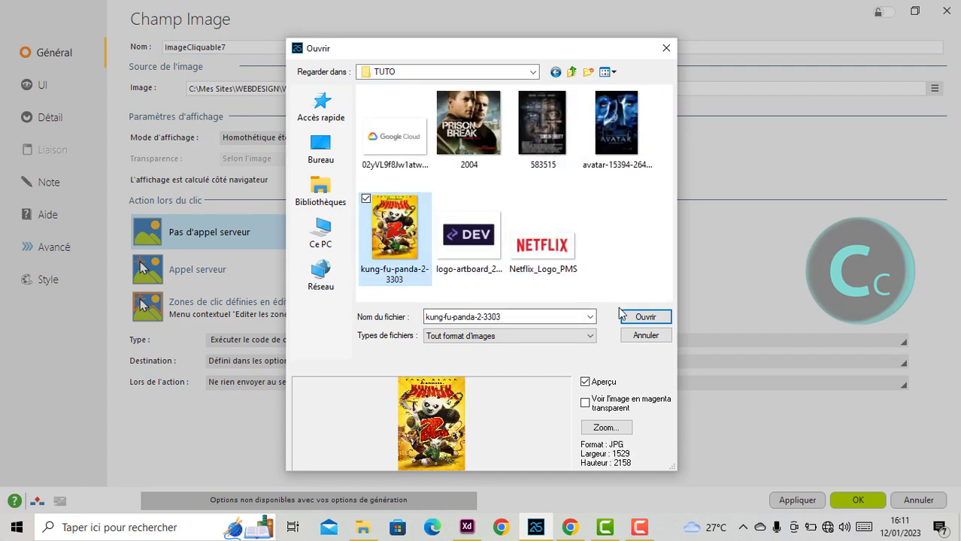
{"action": "left_click", "coordinate": [623, 316]}
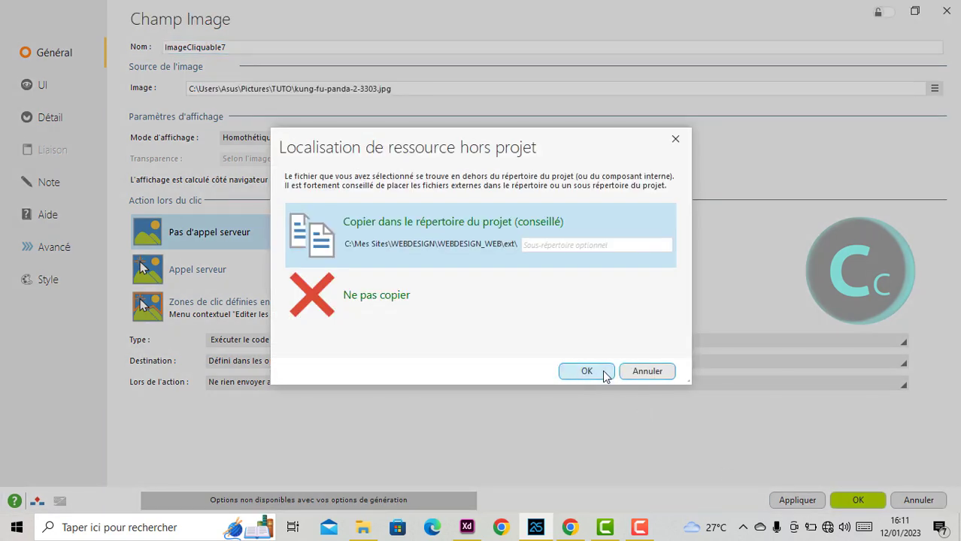
{"action": "left_click", "coordinate": [606, 376]}
{"action": "left_click", "coordinate": [846, 502]}
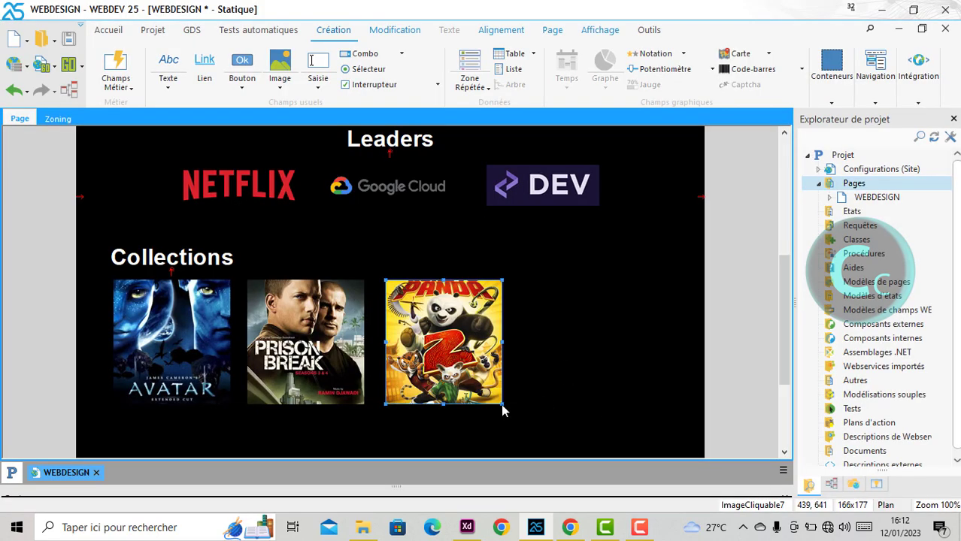
Step: Set the display mode of the Kung Fu Panda image field to Homothétique
{"action": "right_click", "coordinate": [445, 343]}
{"action": "left_click", "coordinate": [509, 140]}
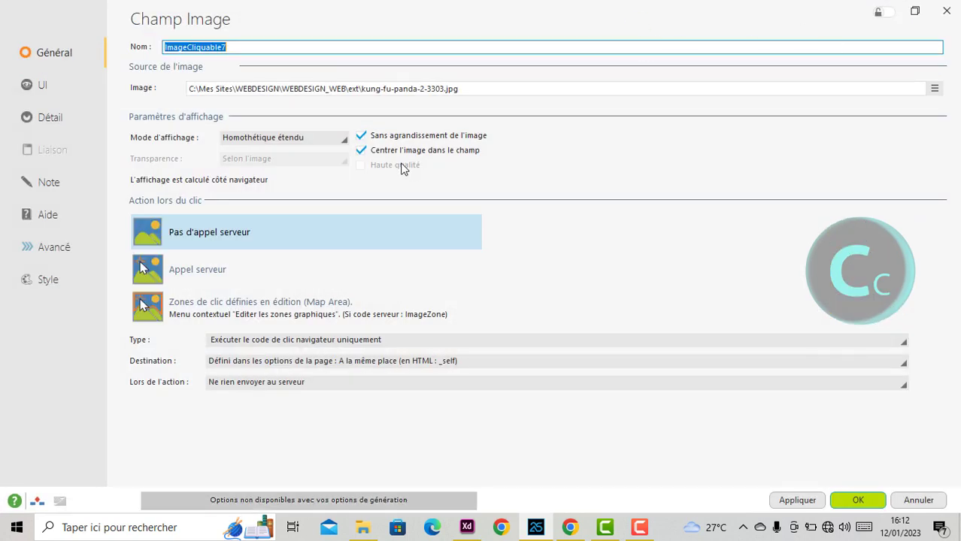
{"action": "left_click", "coordinate": [288, 138]}
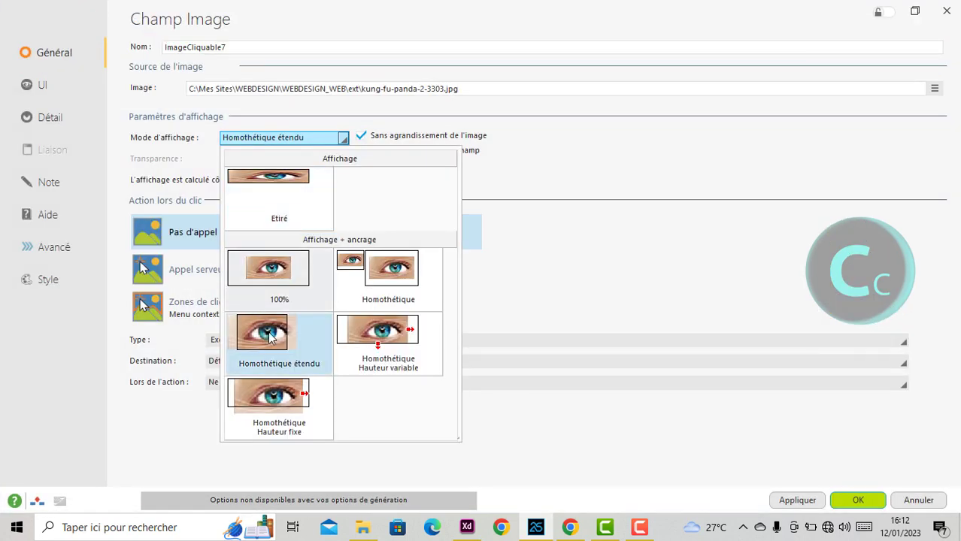
{"action": "left_click", "coordinate": [364, 307]}
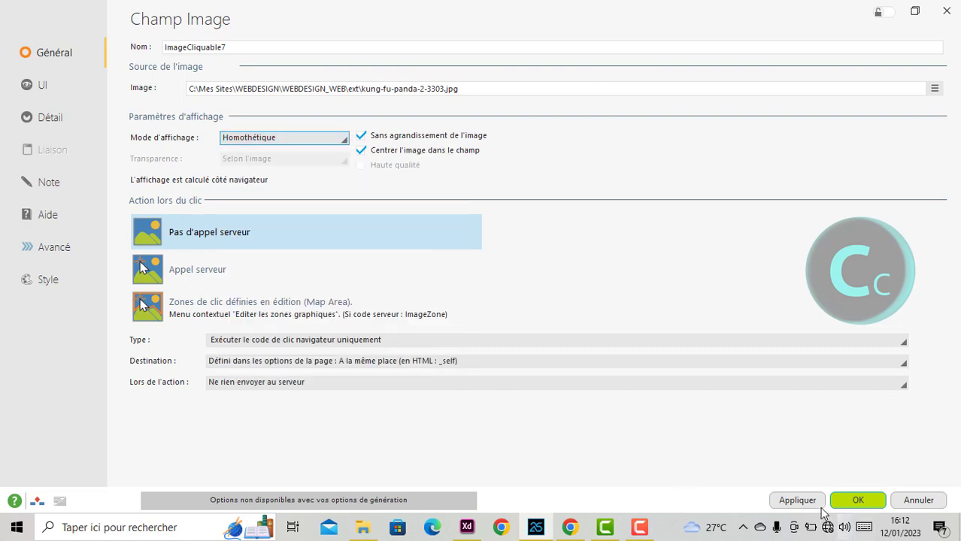
{"action": "left_click", "coordinate": [847, 502]}
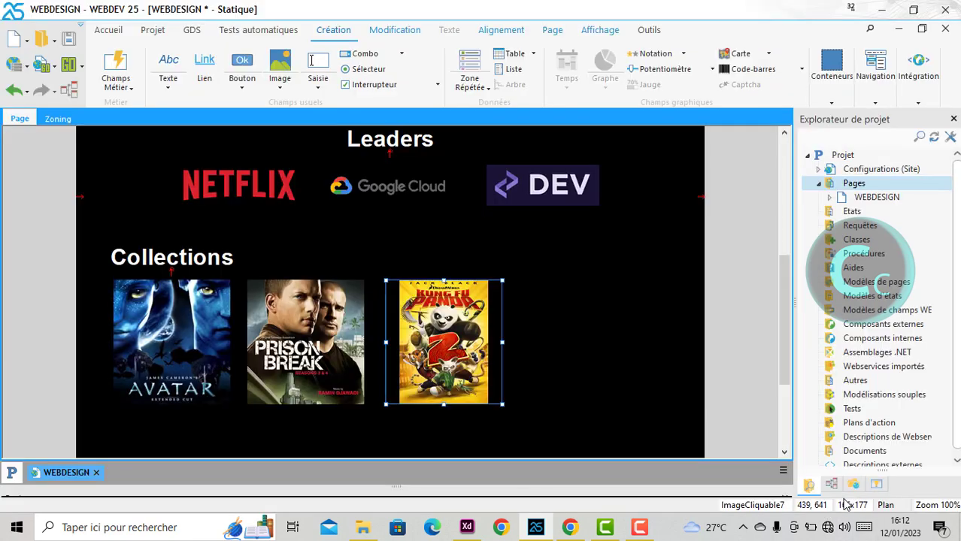
Step: Set the display mode of the Prison Break image field to Homothétique
{"action": "left_click", "coordinate": [550, 381]}
{"action": "right_click", "coordinate": [325, 353]}
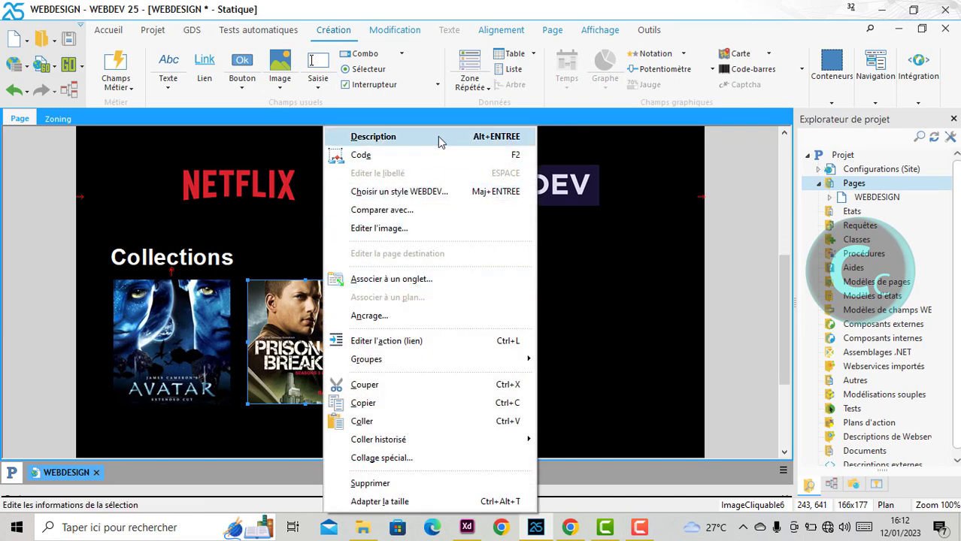
{"action": "left_click", "coordinate": [439, 138]}
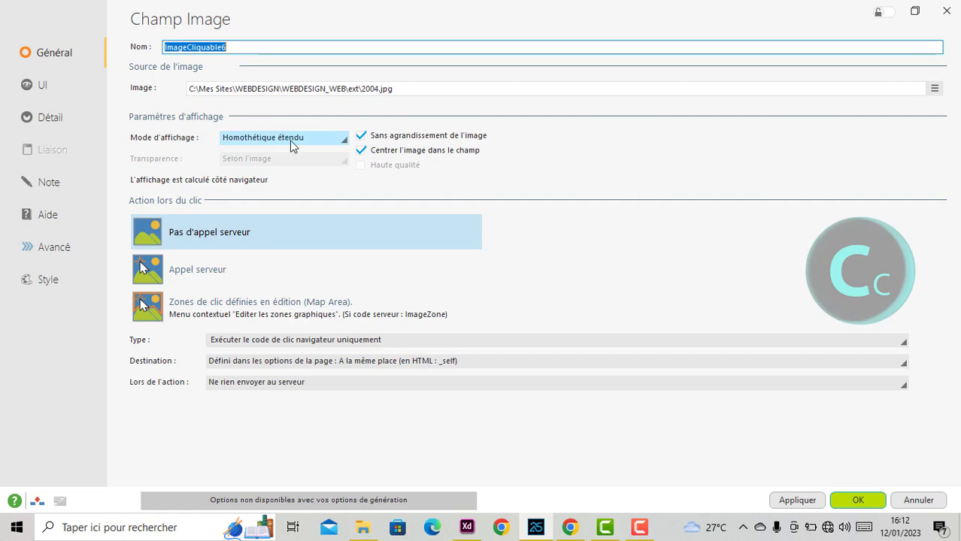
{"action": "left_click", "coordinate": [317, 140]}
{"action": "left_click", "coordinate": [410, 285]}
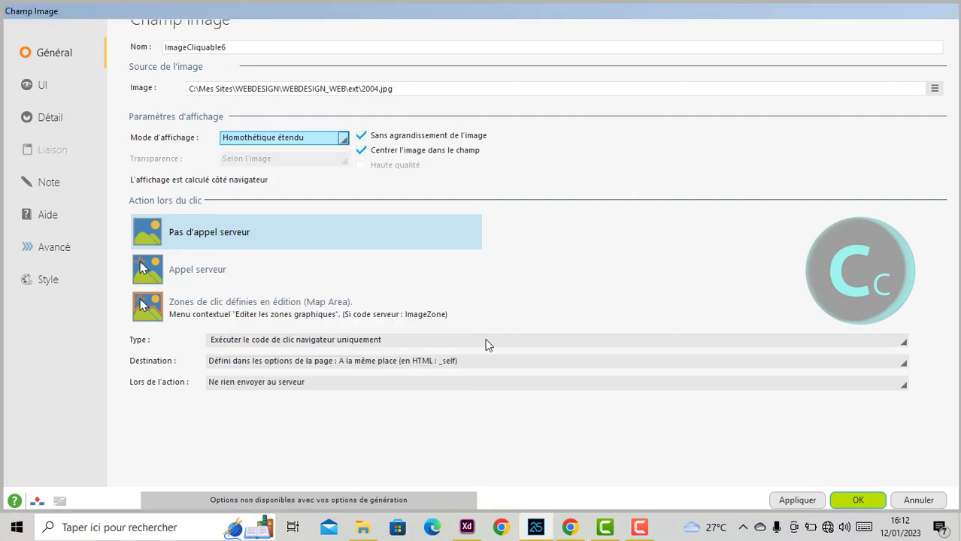
{"action": "left_click", "coordinate": [857, 501]}
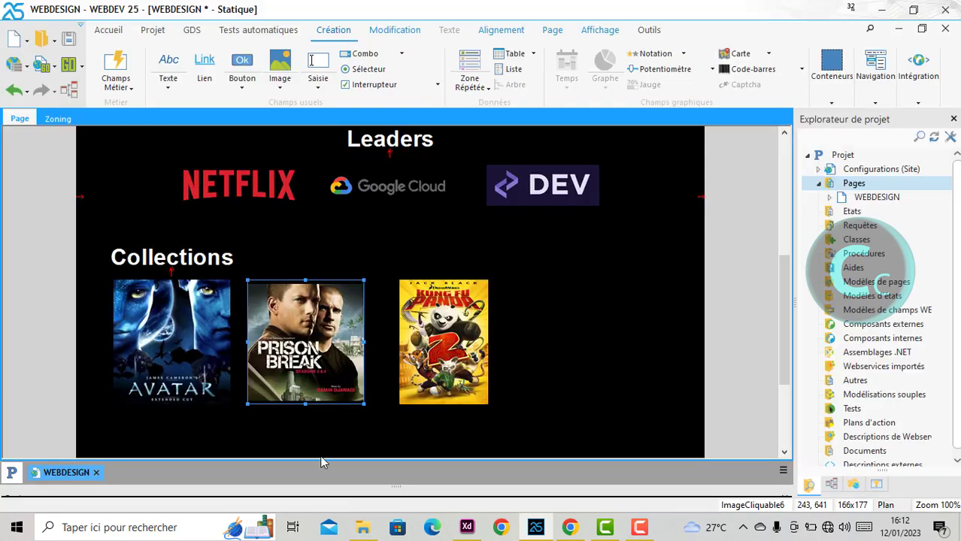
Step: Check the display mode of the Avatar image field in its description and close it without changes
{"action": "left_click", "coordinate": [174, 333]}
{"action": "right_click", "coordinate": [174, 333]}
{"action": "left_click", "coordinate": [249, 133]}
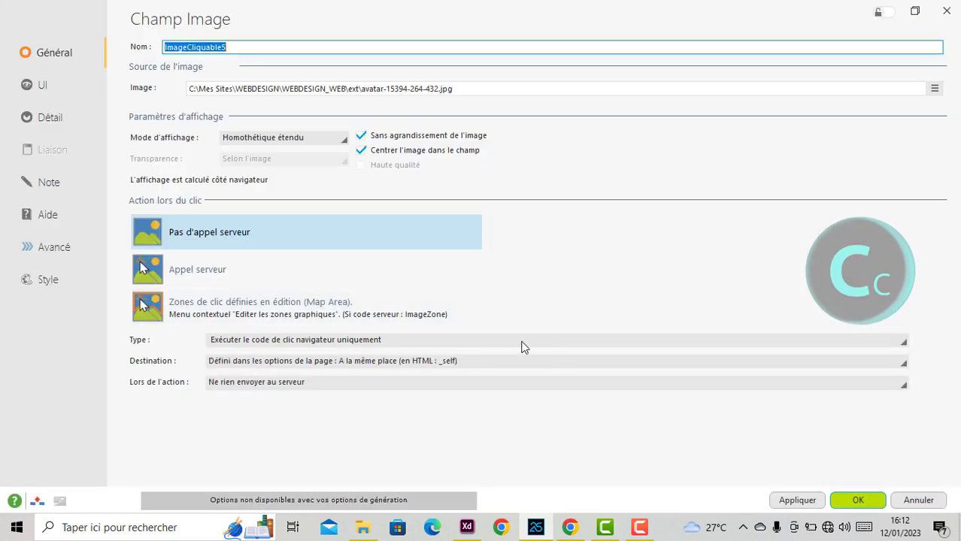
{"action": "left_click", "coordinate": [913, 500]}
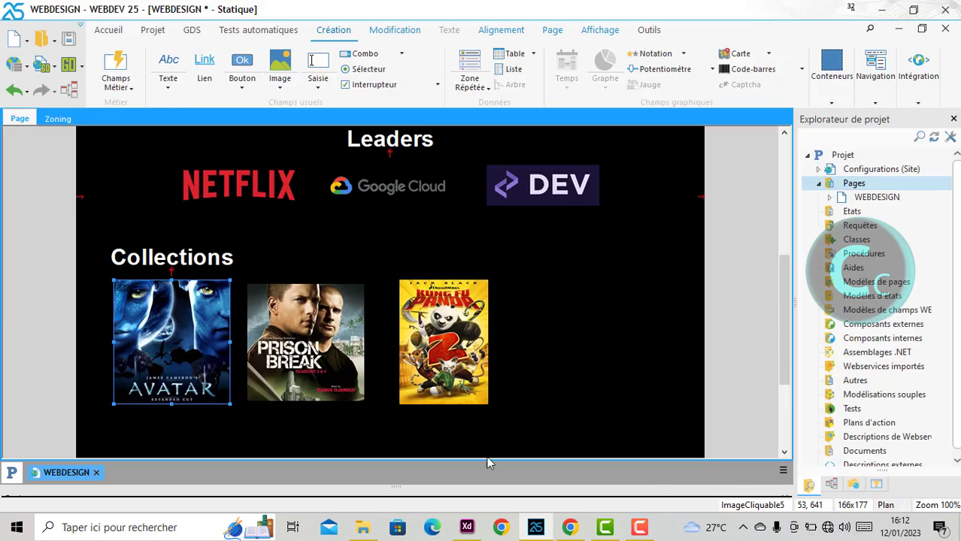
Step: Undo the last display mode changes on the Prison Break and Kung Fu Panda image fields
{"action": "left_click", "coordinate": [288, 334]}
{"action": "key", "text": "Tab"}
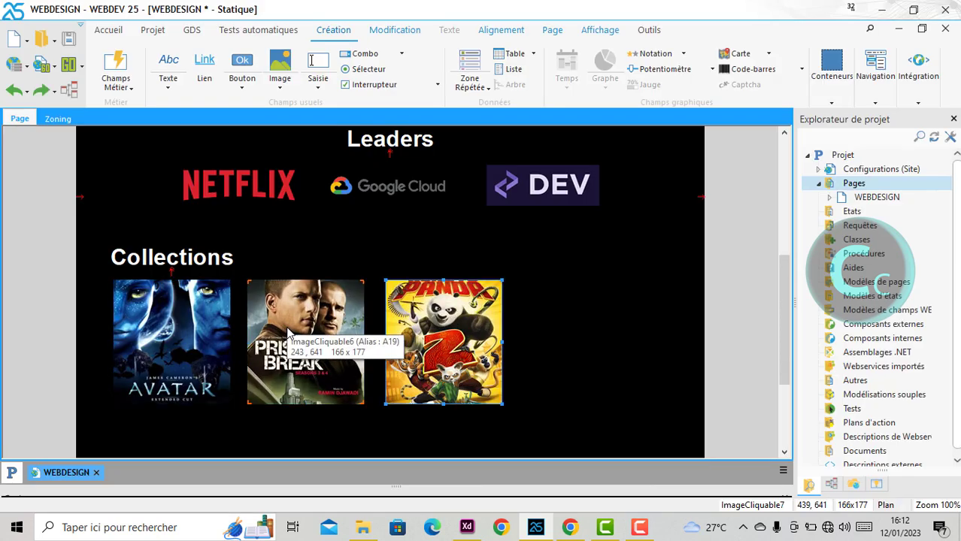
{"action": "left_click", "coordinate": [554, 333]}
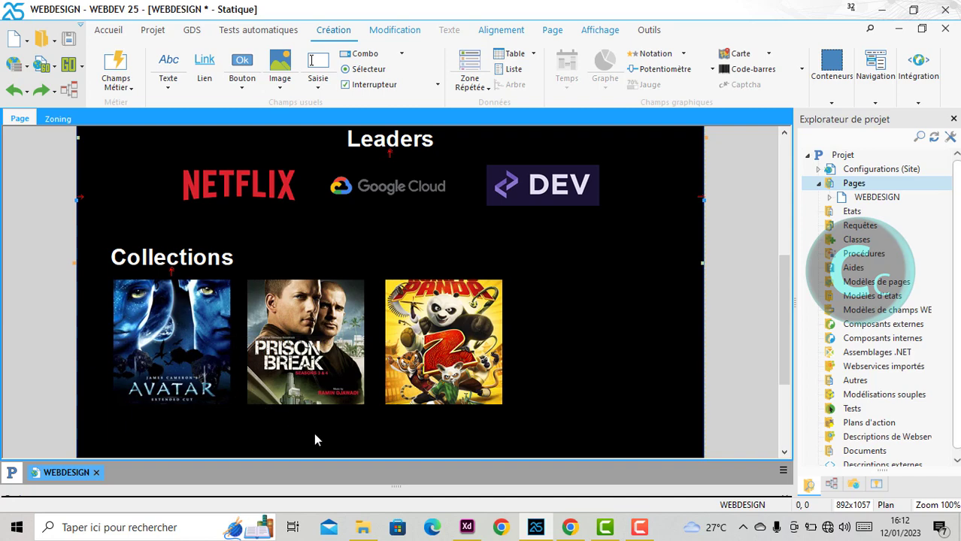
Step: Preview the Collections section in the Chrome browser and compare it with the XD mockup
{"action": "left_click", "coordinate": [570, 528]}
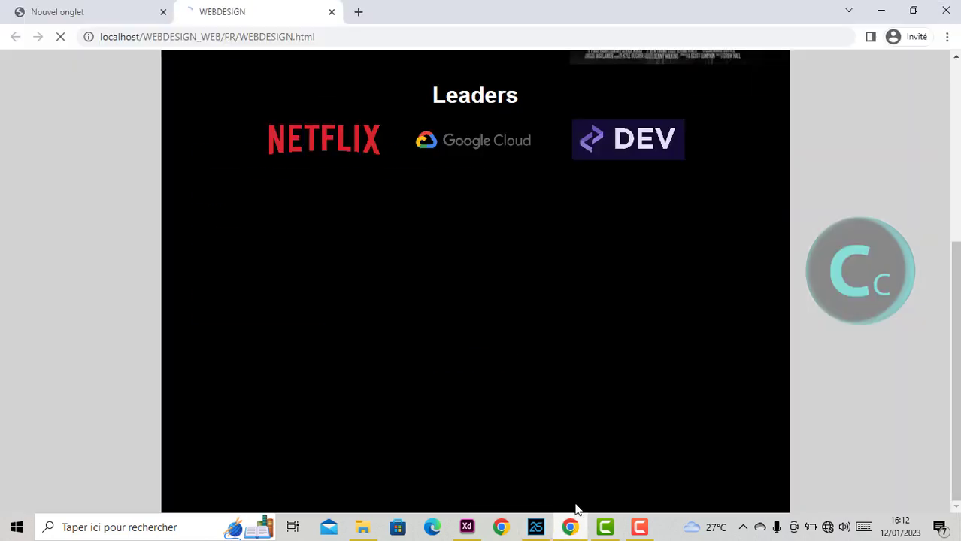
{"action": "scroll", "coordinate": [396, 418], "scroll_direction": "down", "scroll_amount": 4}
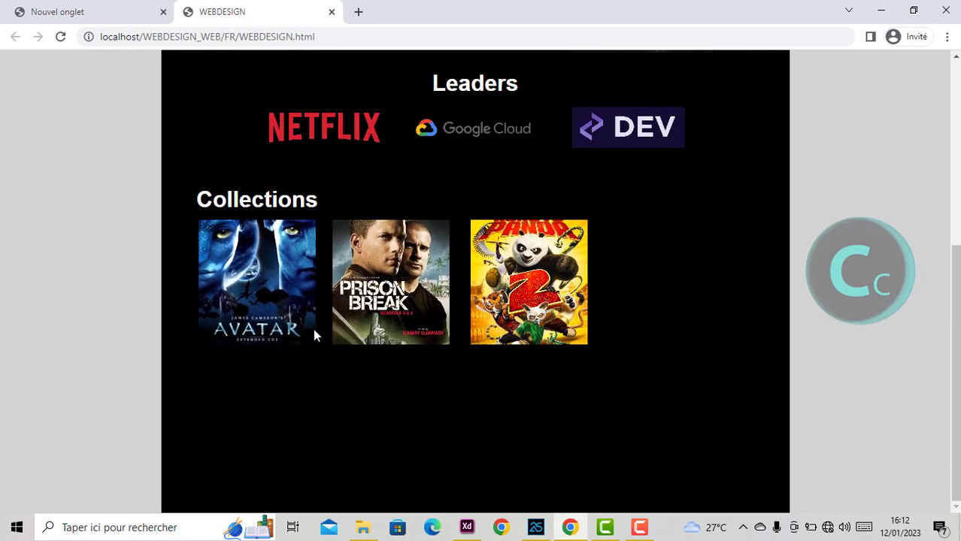
{"action": "scroll", "coordinate": [489, 312], "scroll_direction": "up", "scroll_amount": 4}
{"action": "scroll", "coordinate": [389, 385], "scroll_direction": "down", "scroll_amount": 4}
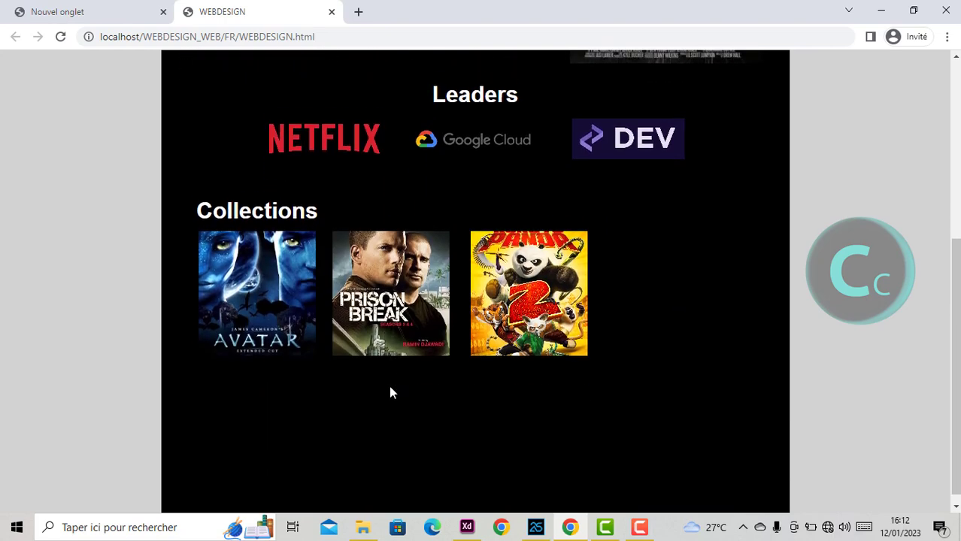
{"action": "left_click", "coordinate": [467, 527]}
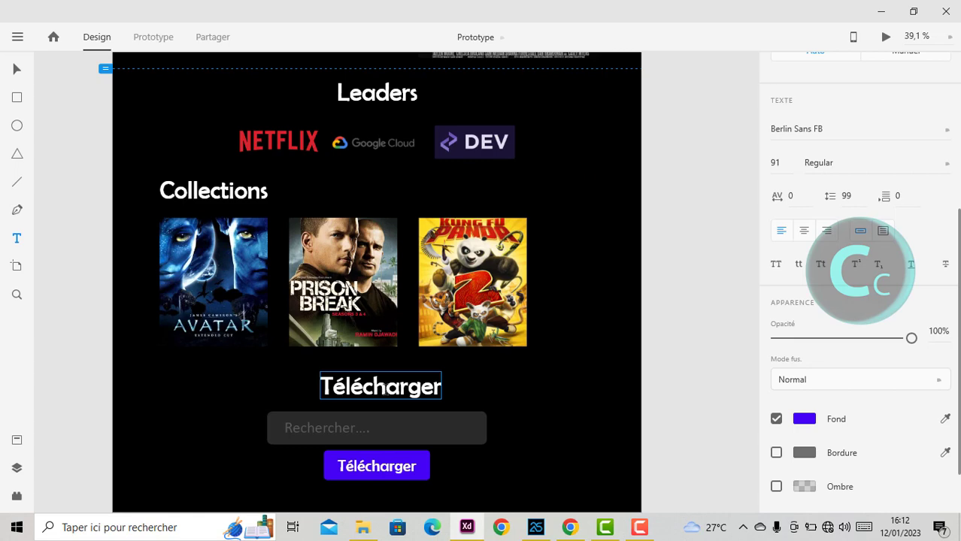
Step: Switch back to WEBDEV, copy the Leaders heading below the Collections posters and extend the page height to about 1098 px
{"action": "left_click", "coordinate": [536, 527]}
{"action": "scroll", "coordinate": [426, 246], "scroll_direction": "up", "scroll_amount": 2}
{"action": "scroll", "coordinate": [422, 239], "scroll_direction": "down", "scroll_amount": 2}
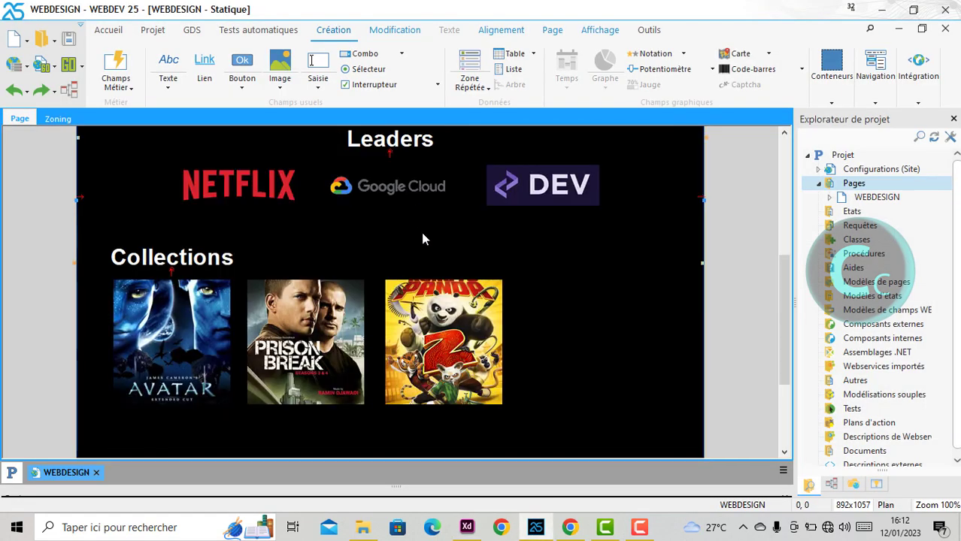
{"action": "left_click", "coordinate": [416, 150]}
{"action": "left_click_drag", "start_coordinate": [444, 395], "coordinate": [387, 438]}
{"action": "scroll", "coordinate": [468, 408], "scroll_direction": "down", "scroll_amount": 3}
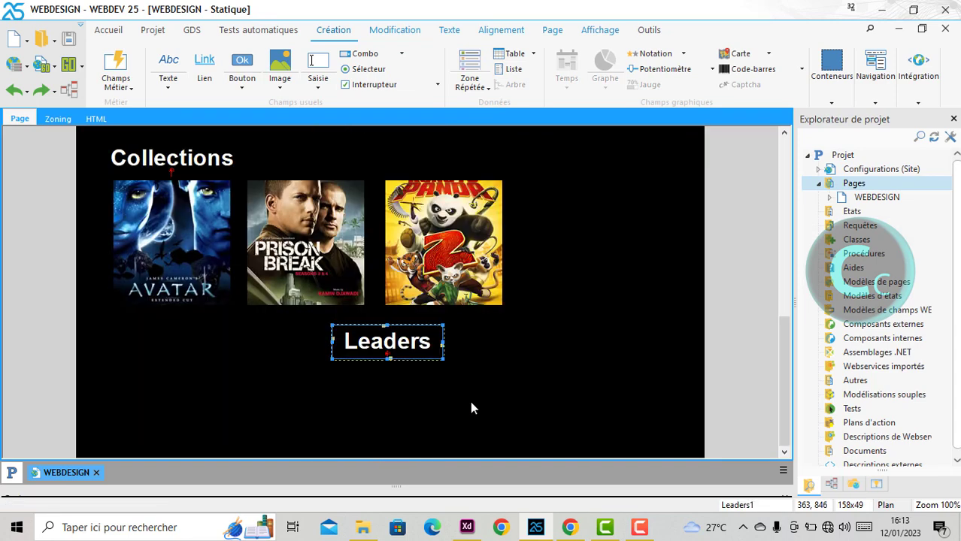
{"action": "left_click", "coordinate": [391, 399]}
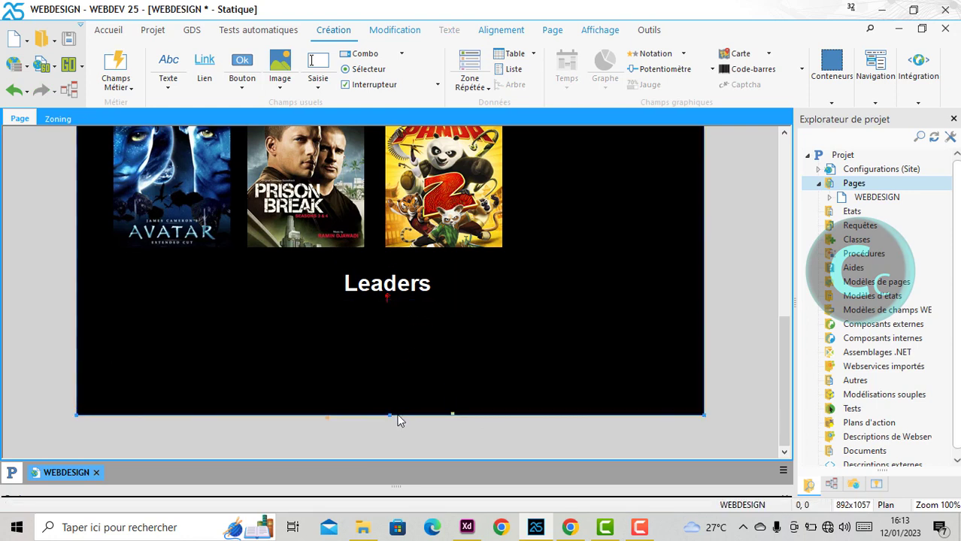
{"action": "left_click_drag", "start_coordinate": [390, 415], "coordinate": [390, 445]}
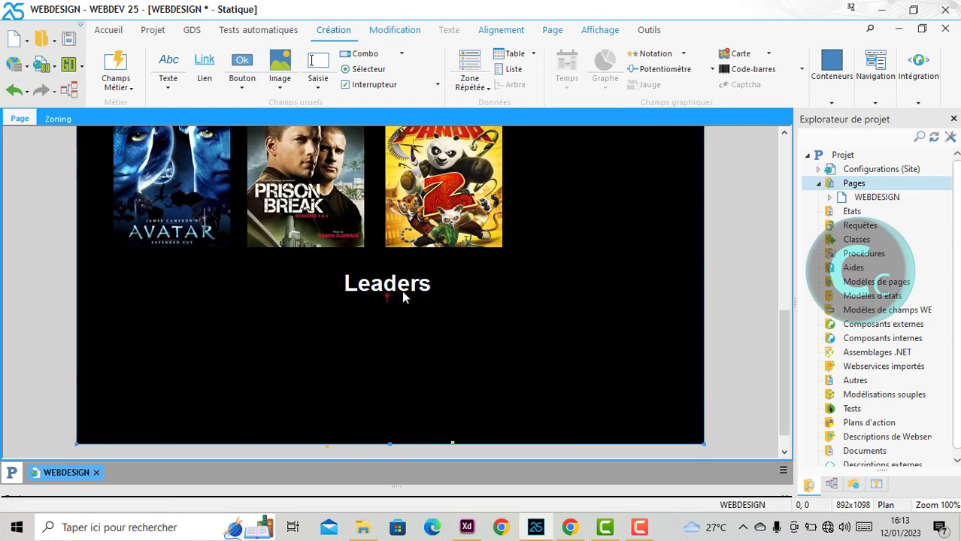
Step: Move the copied Leaders heading slightly lower and centre it horizontally in its parent
{"action": "left_click", "coordinate": [406, 295]}
{"action": "left_click_drag", "start_coordinate": [402, 292], "coordinate": [403, 303]}
{"action": "left_click", "coordinate": [502, 32]}
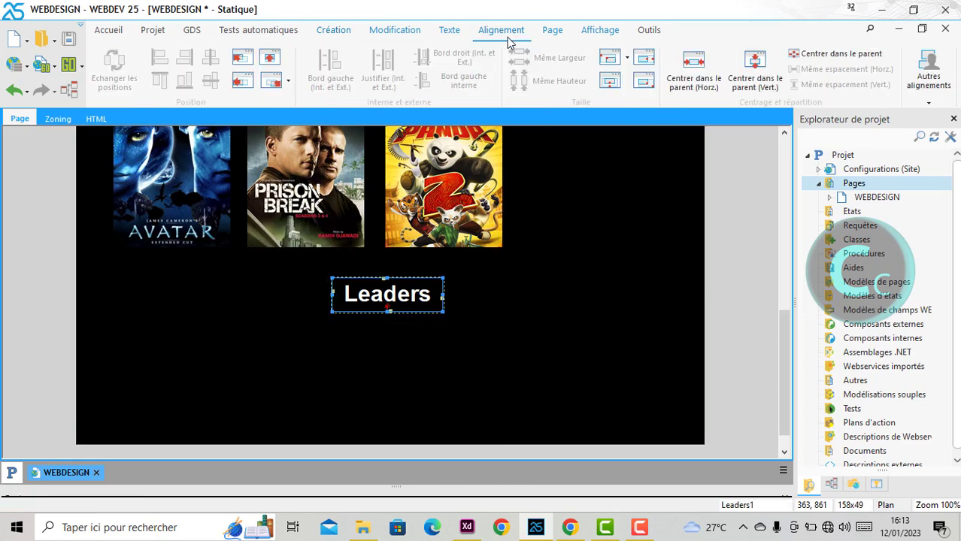
{"action": "left_click", "coordinate": [693, 67]}
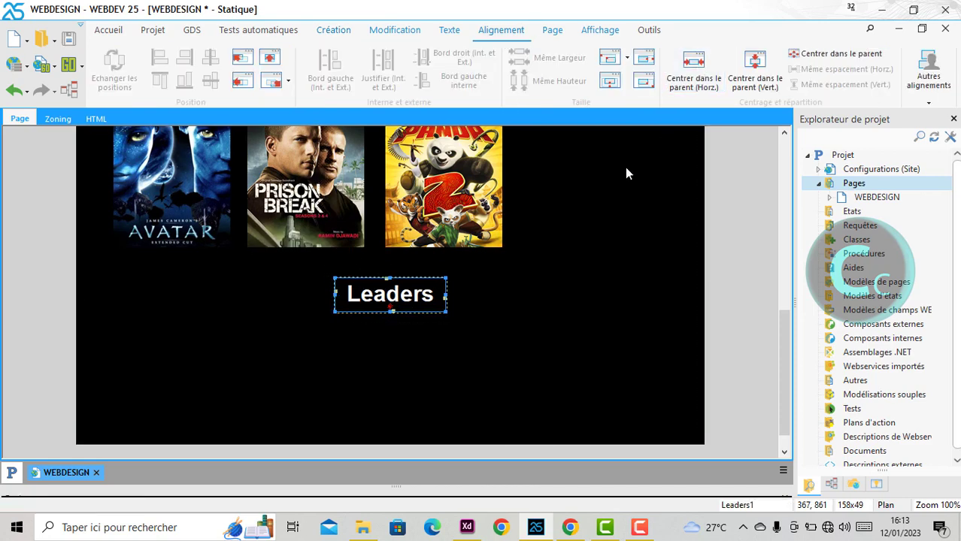
{"action": "left_click", "coordinate": [382, 380]}
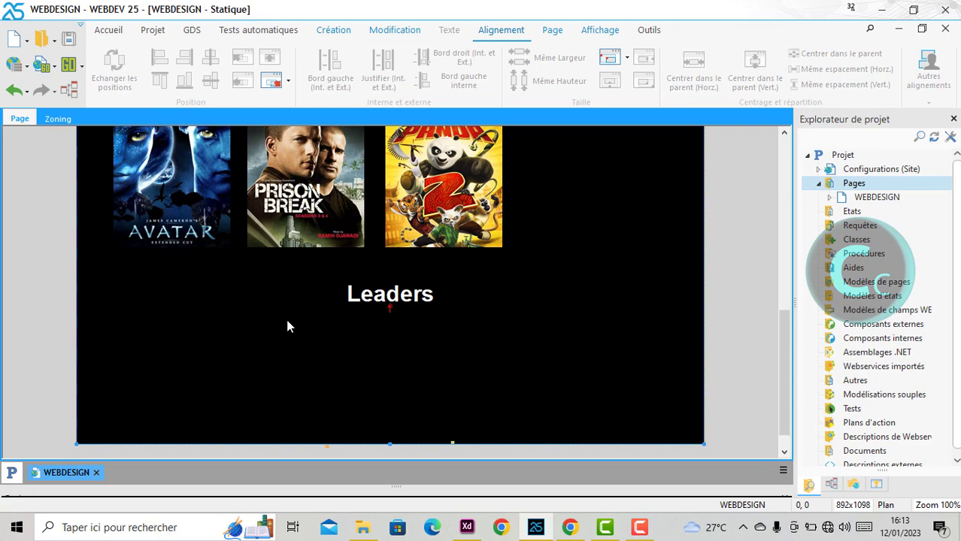
Step: Copy the input field and Télécharger button from the hero section to just below the copied Leaders heading
{"action": "scroll", "coordinate": [287, 326], "scroll_direction": "up", "scroll_amount": 3}
{"action": "mouse_move", "coordinate": [96, 333]}
{"action": "left_mouse_down"}
{"action": "mouse_move", "coordinate": [202, 388]}
{"action": "mouse_move", "coordinate": [249, 389]}
{"action": "left_mouse_up"}
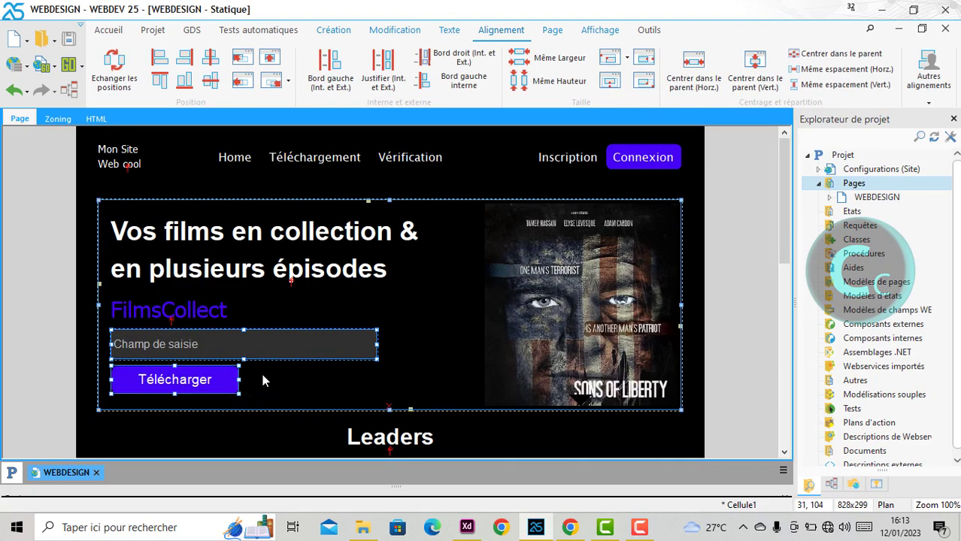
{"action": "left_click", "coordinate": [240, 439]}
{"action": "left_click", "coordinate": [207, 343]}
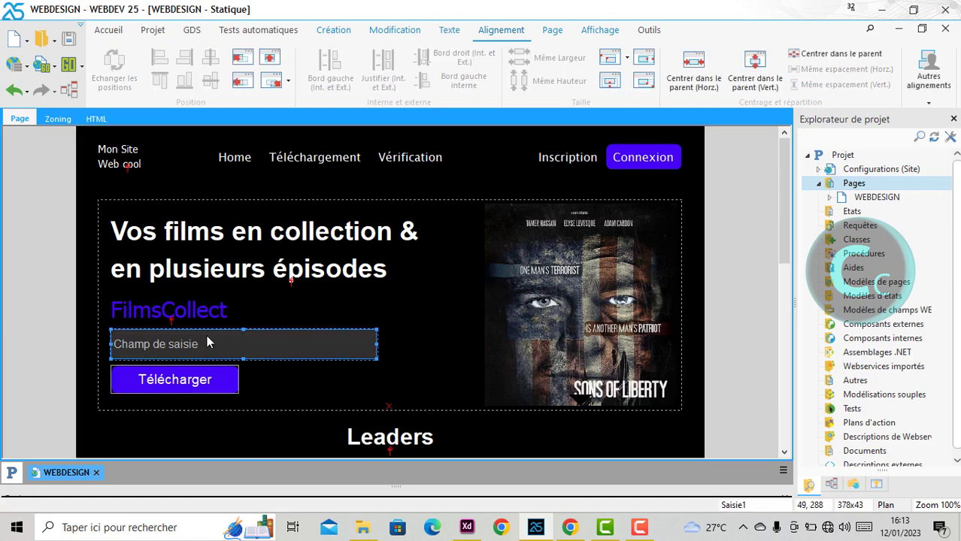
{"action": "left_click", "coordinate": [190, 386], "text": "ctrl"}
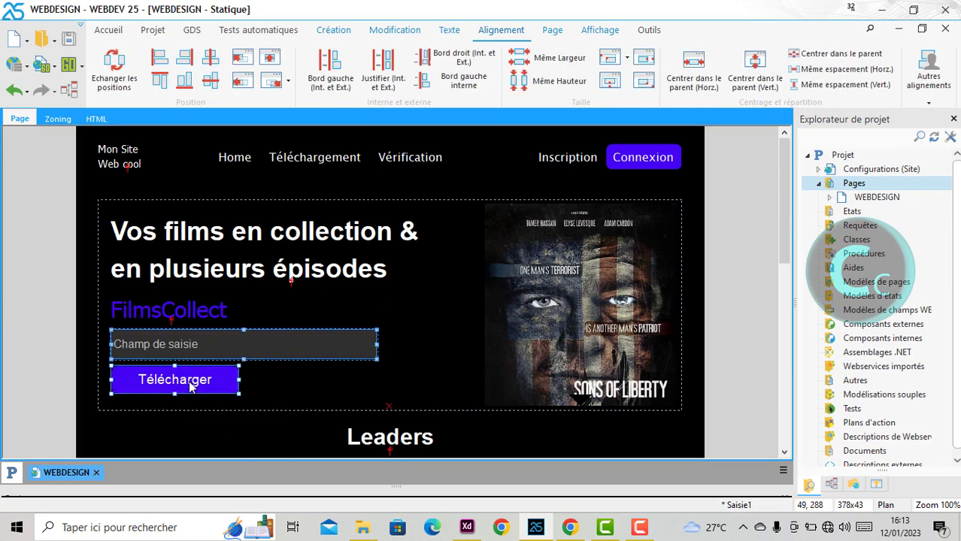
{"action": "left_click_drag", "start_coordinate": [190, 386], "coordinate": [416, 349]}
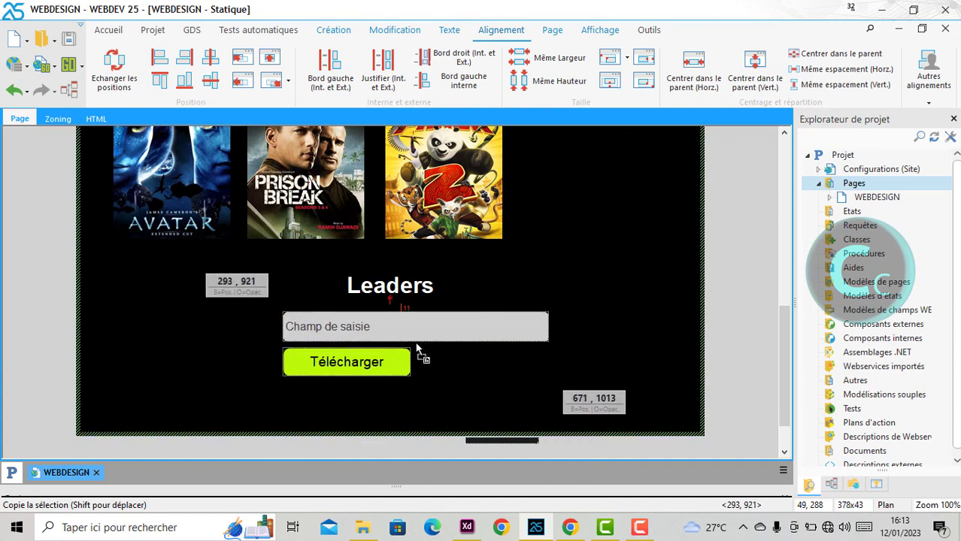
{"action": "left_click", "coordinate": [422, 388]}
Step: Centre the copied input field horizontally on the page and place the copied Télécharger button under its middle
{"action": "left_click", "coordinate": [370, 367]}
{"action": "left_click_drag", "start_coordinate": [375, 365], "coordinate": [429, 361]}
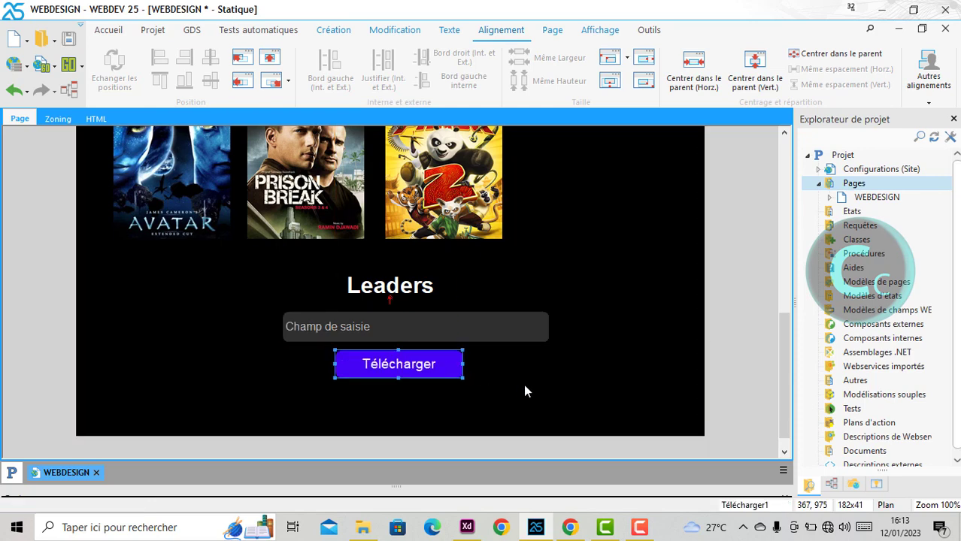
{"action": "left_click_drag", "start_coordinate": [524, 385], "coordinate": [362, 329]}
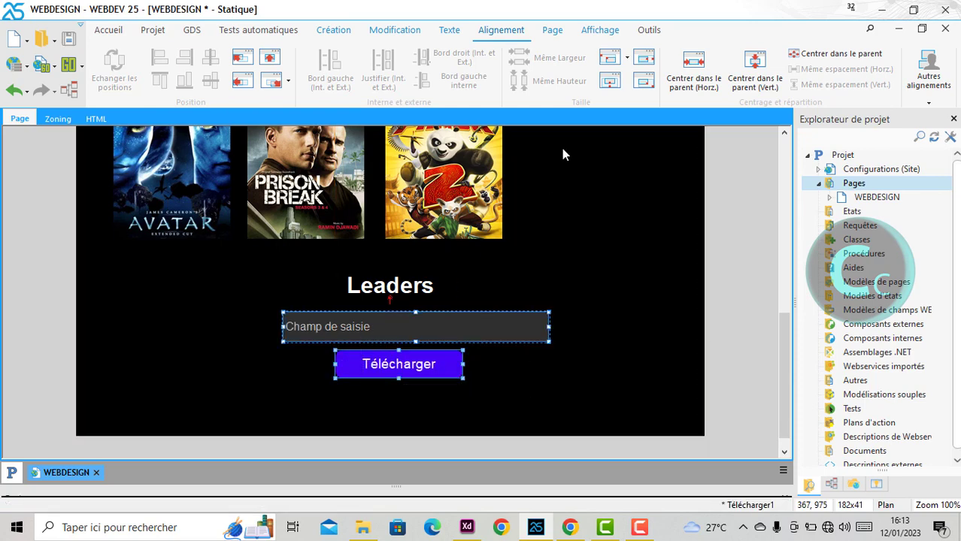
{"action": "left_click", "coordinate": [702, 75]}
{"action": "left_click", "coordinate": [466, 376]}
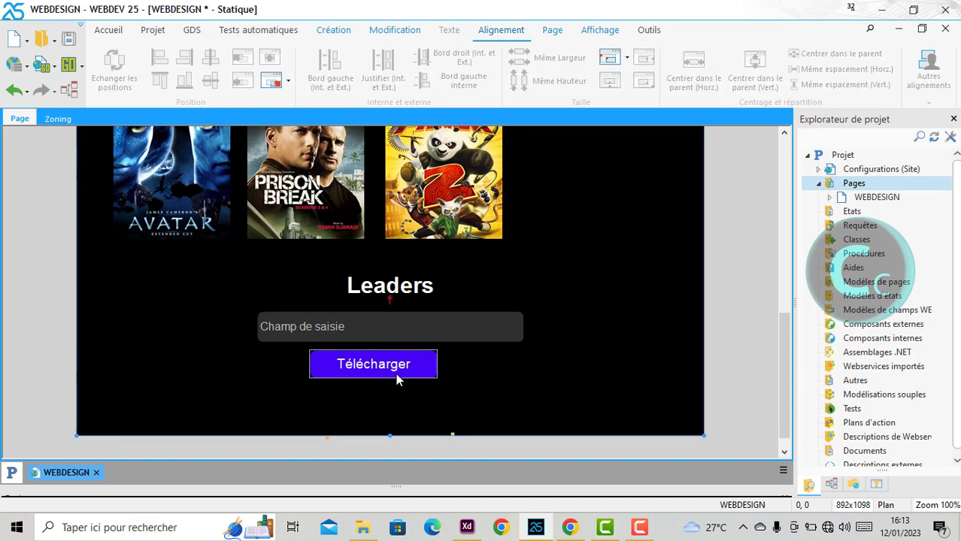
{"action": "left_click", "coordinate": [396, 373]}
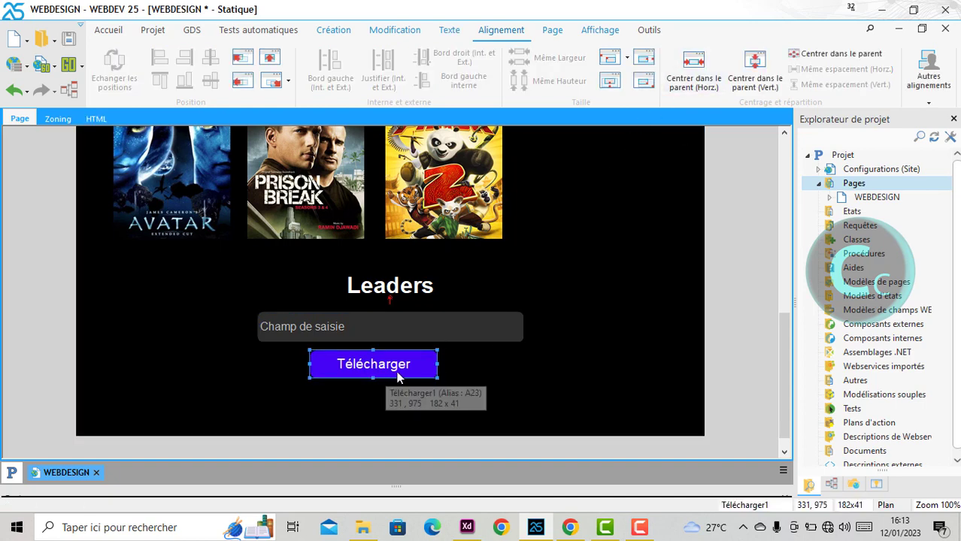
{"action": "left_click_drag", "start_coordinate": [399, 376], "coordinate": [418, 380]}
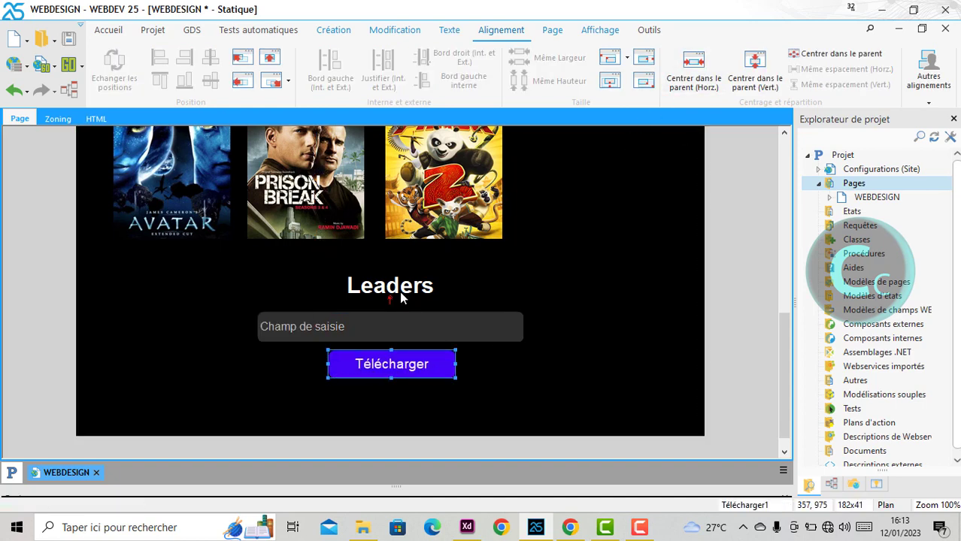
Step: Change the caption of the copied Leaders heading below the posters to Télécharger
{"action": "left_click", "coordinate": [389, 285]}
{"action": "right_click", "coordinate": [400, 286]}
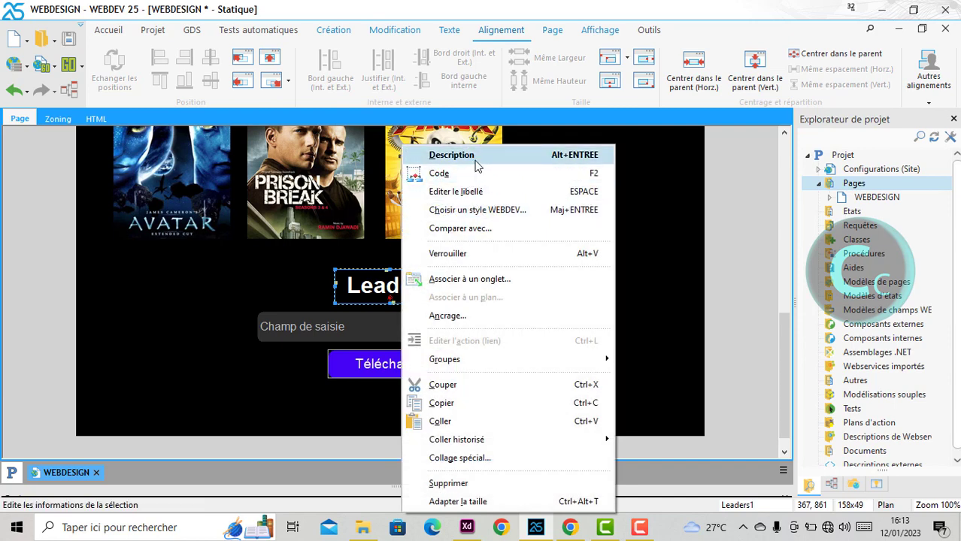
{"action": "left_click", "coordinate": [456, 191]}
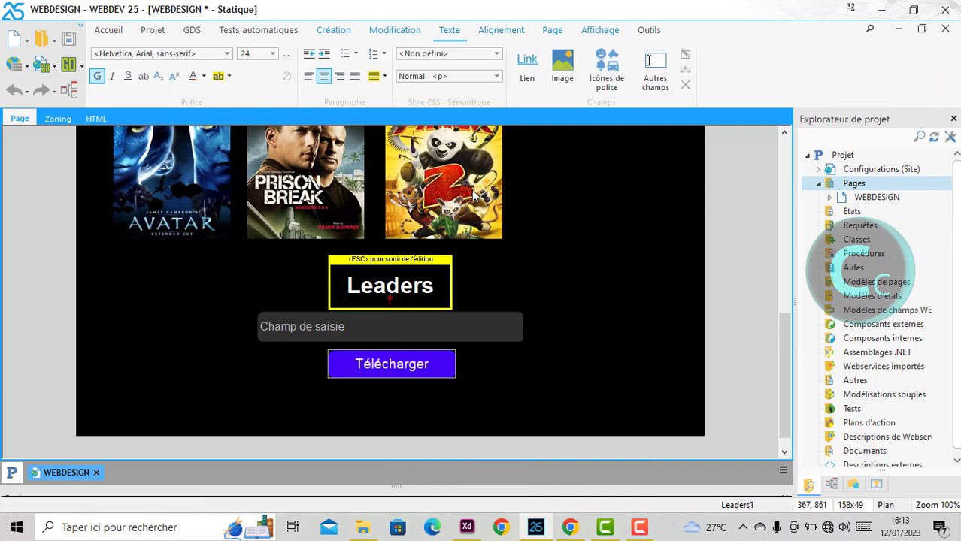
{"action": "key", "text": "ctrl+a"}
{"action": "type", "text": "Télécharger"}
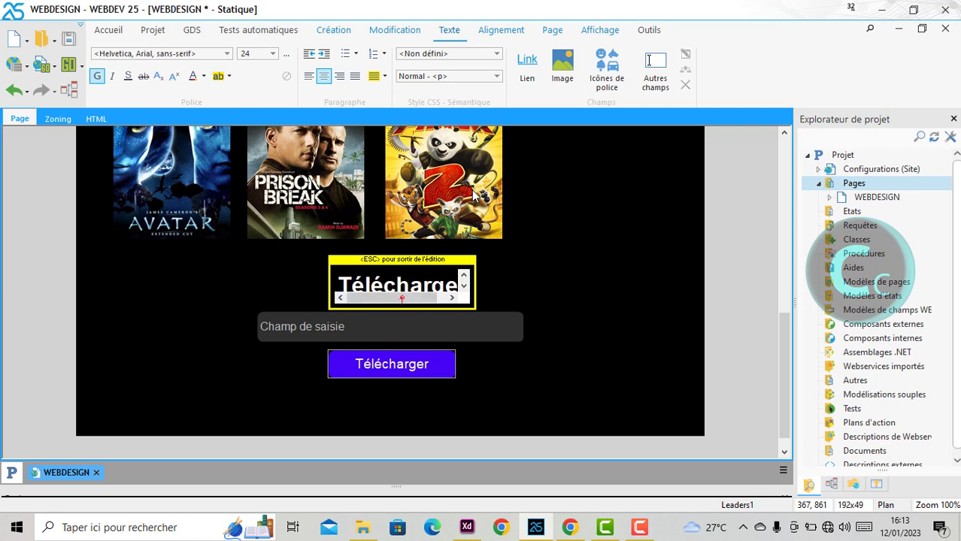
{"action": "key", "text": "BackSpace"}
{"action": "key", "text": "BackSpace"}
{"action": "key", "text": "BackSpace"}
{"action": "key", "text": "BackSpace"}
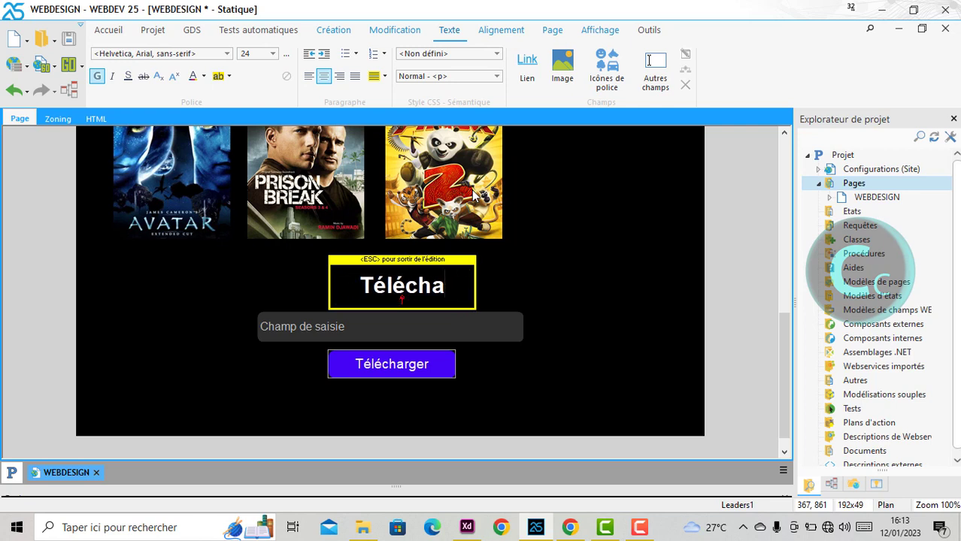
{"action": "type", "text": "rger"}
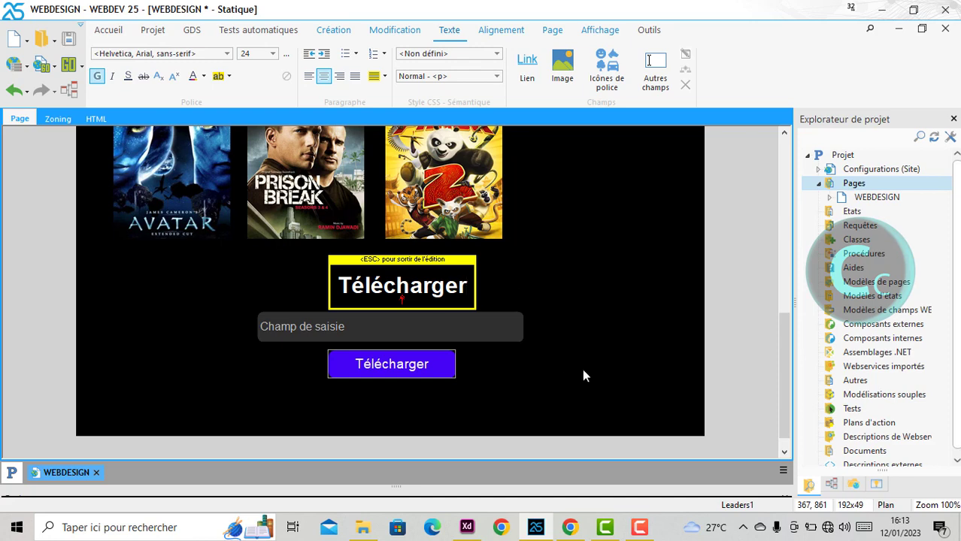
{"action": "key", "text": "Escape"}
Step: Centre the Télécharger heading horizontally in its parent
{"action": "left_click", "coordinate": [452, 300]}
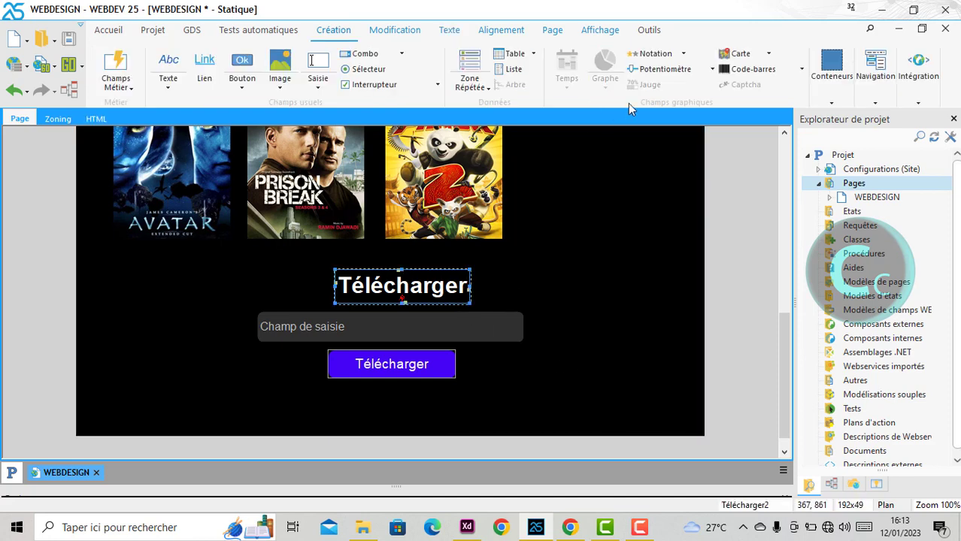
{"action": "left_click", "coordinate": [515, 33]}
{"action": "left_click", "coordinate": [693, 68]}
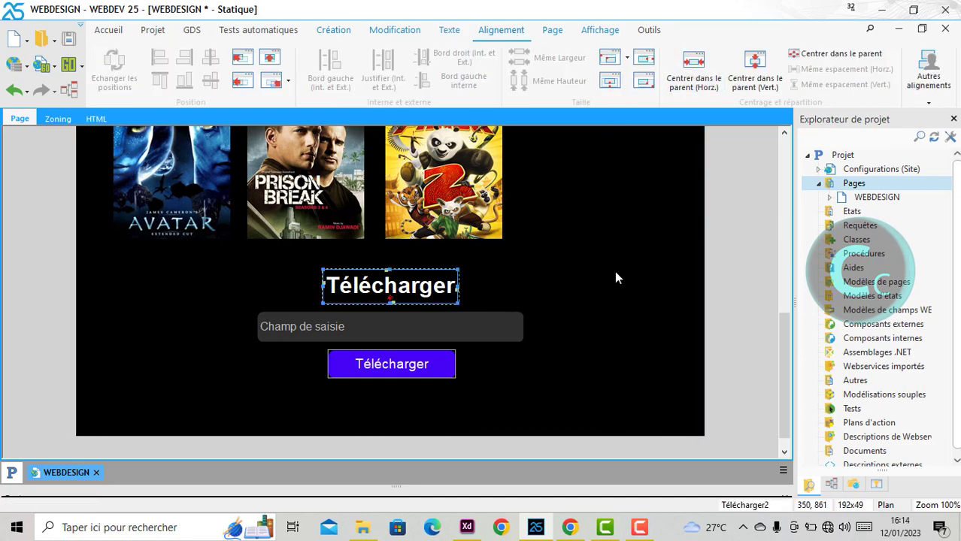
{"action": "left_click", "coordinate": [592, 288]}
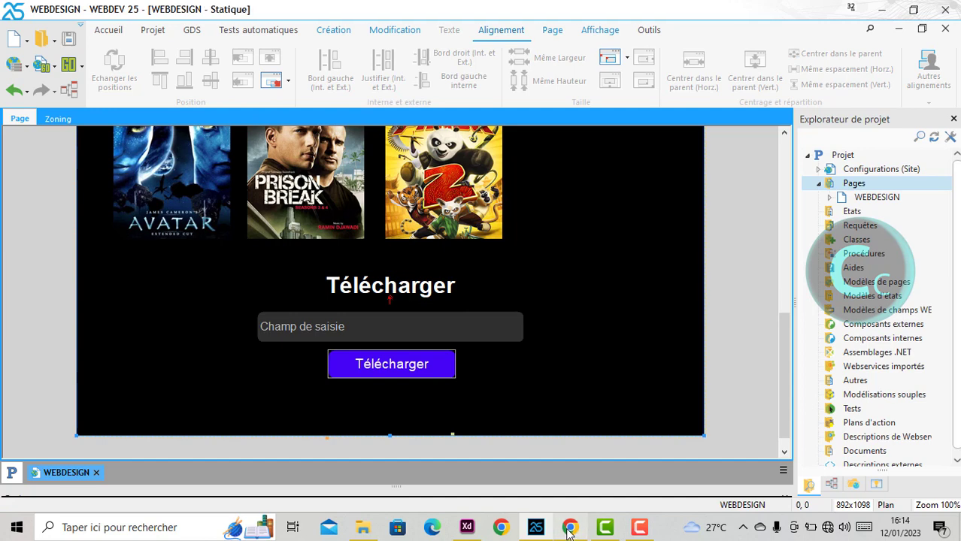
Step: Reload the page in the Chrome browser, try the new Télécharger section's input field and return to WEBDEV
{"action": "left_click", "coordinate": [576, 525]}
{"action": "key", "text": "F5"}
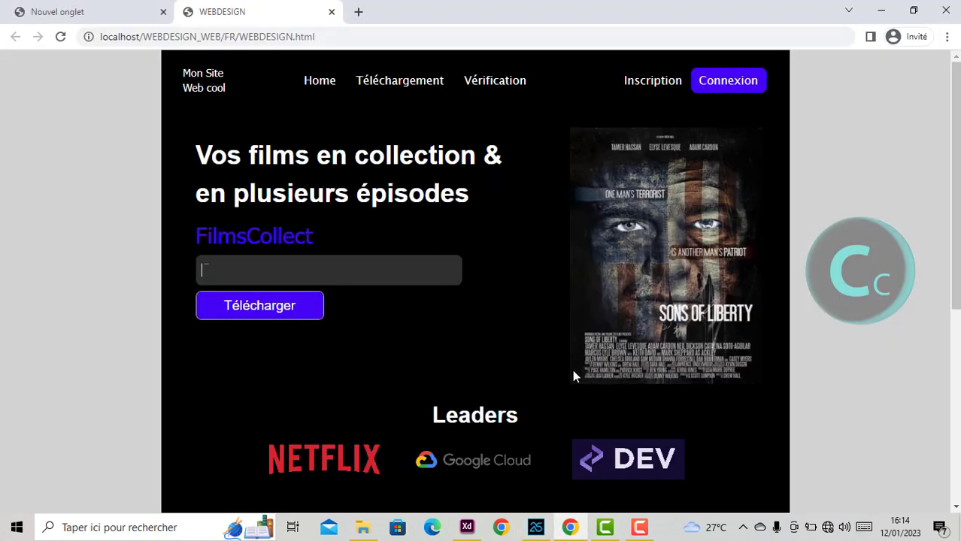
{"action": "scroll", "coordinate": [561, 364], "scroll_direction": "down", "scroll_amount": 5}
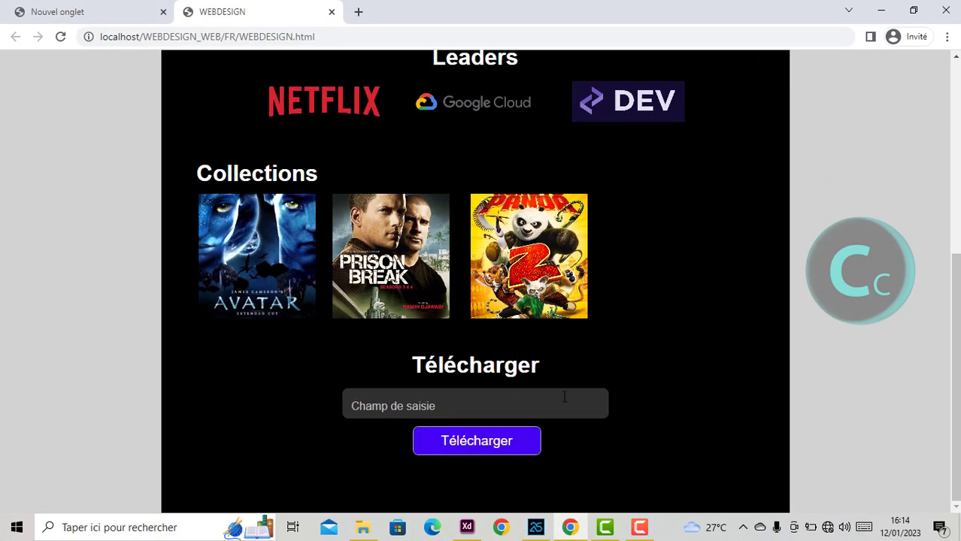
{"action": "left_click", "coordinate": [455, 397]}
{"action": "left_click", "coordinate": [705, 415]}
{"action": "left_click", "coordinate": [536, 527]}
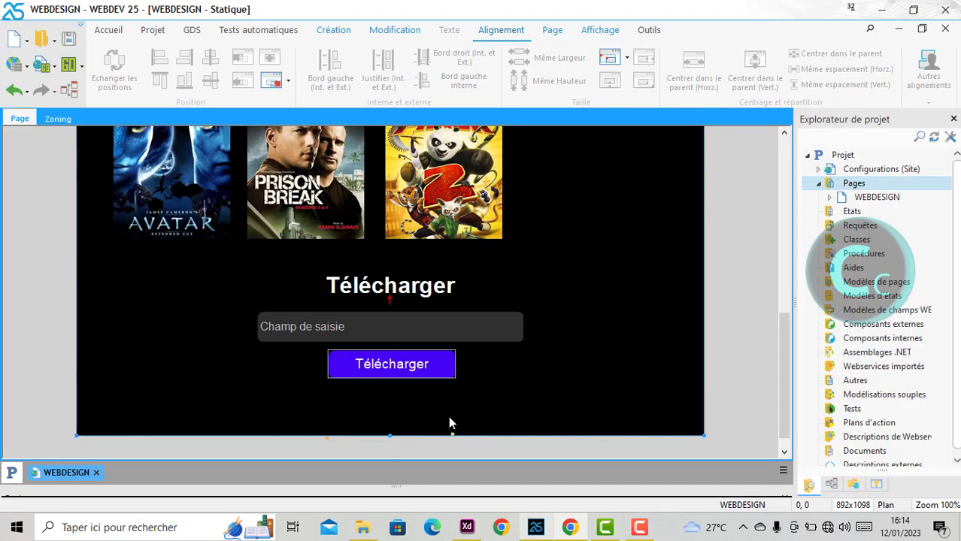
Step: Lengthen the page to 1135 px and add a full-width cell about 890 x 86 along its bottom edge, below the Télécharger button
{"action": "scroll", "coordinate": [433, 413], "scroll_direction": "down", "scroll_amount": 1}
{"action": "left_click_drag", "start_coordinate": [390, 415], "coordinate": [390, 442]}
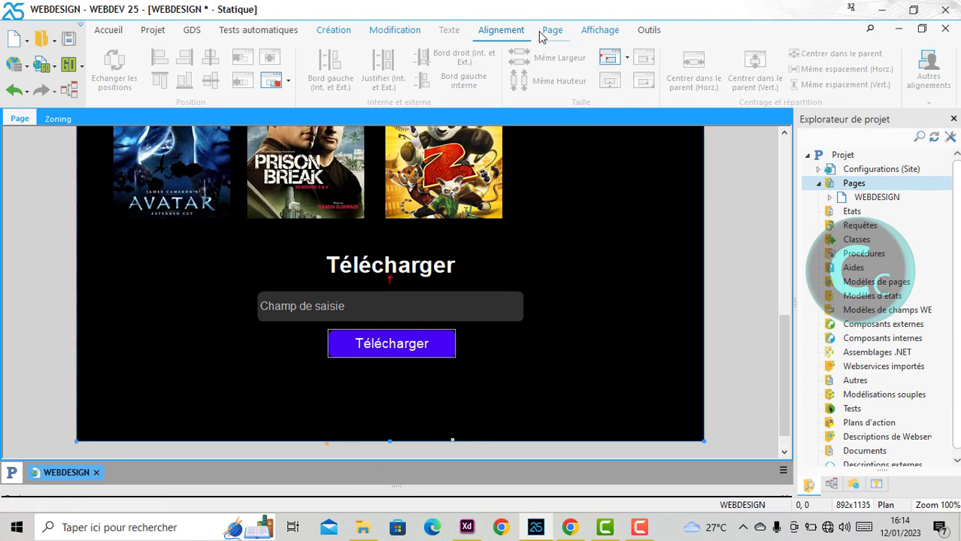
{"action": "left_click", "coordinate": [342, 32]}
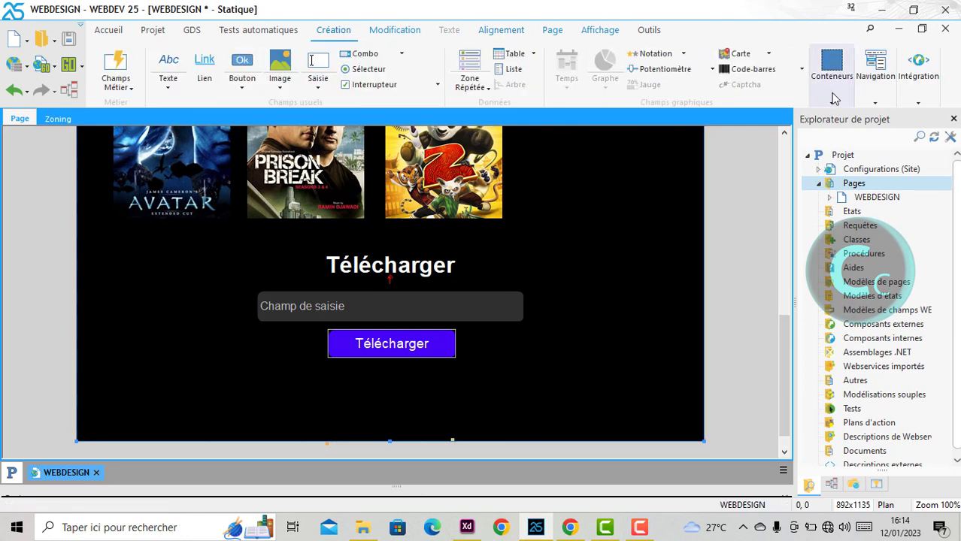
{"action": "left_click", "coordinate": [832, 66]}
{"action": "left_click", "coordinate": [518, 121]}
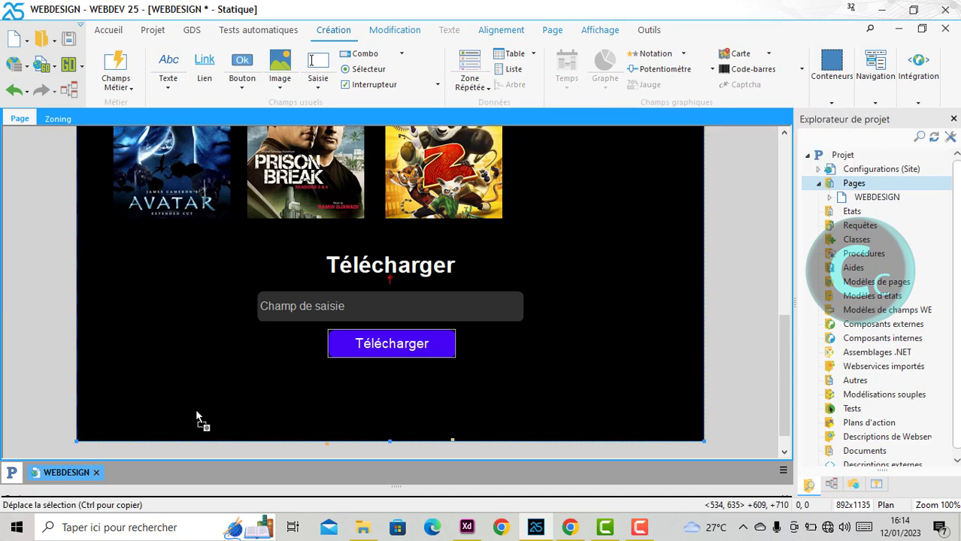
{"action": "left_click", "coordinate": [106, 395]}
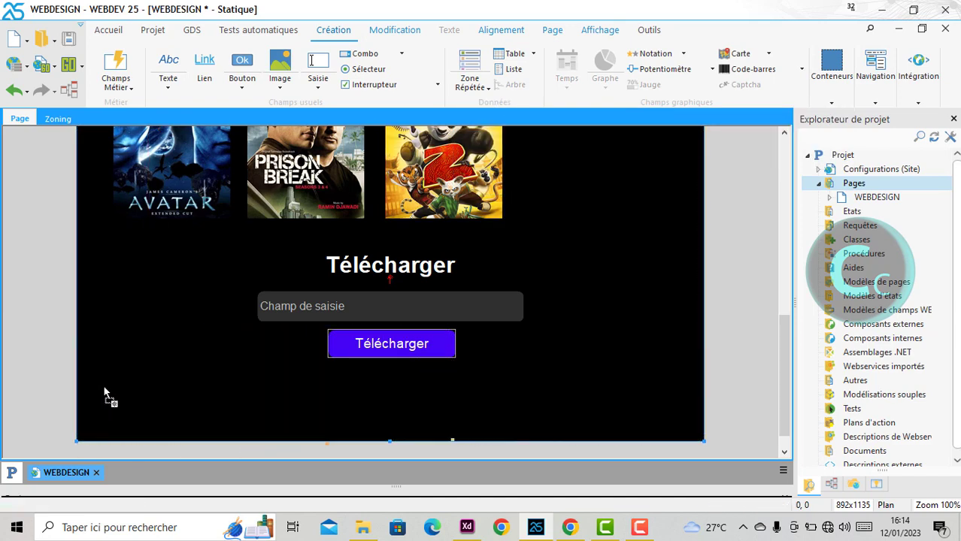
{"action": "left_click_drag", "start_coordinate": [128, 332], "coordinate": [129, 389]}
{"action": "left_click_drag", "start_coordinate": [188, 442], "coordinate": [705, 383]}
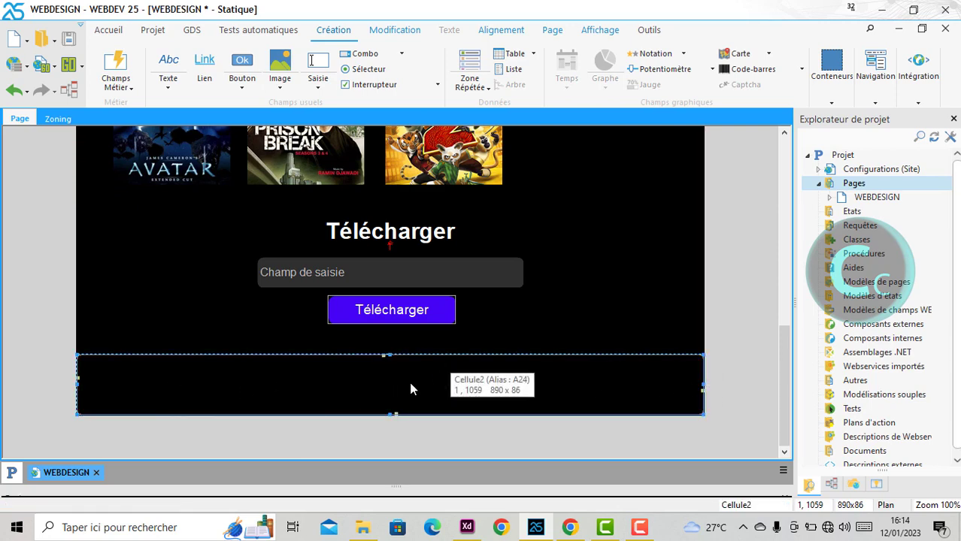
Step: Set both the frame and background colours of the new bottom cell to the custom blue-violet and apply the style
{"action": "right_click", "coordinate": [409, 382]}
{"action": "left_click", "coordinate": [477, 140]}
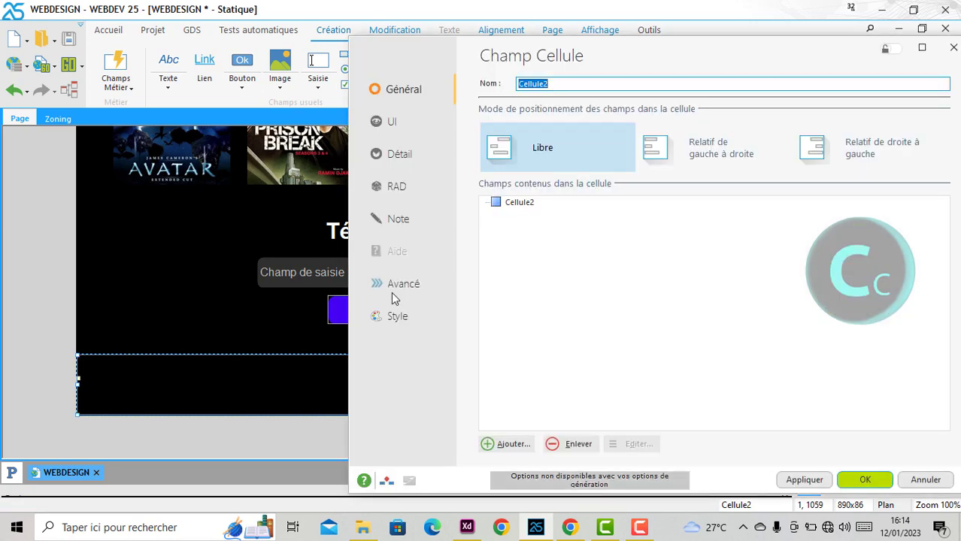
{"action": "left_click", "coordinate": [396, 319]}
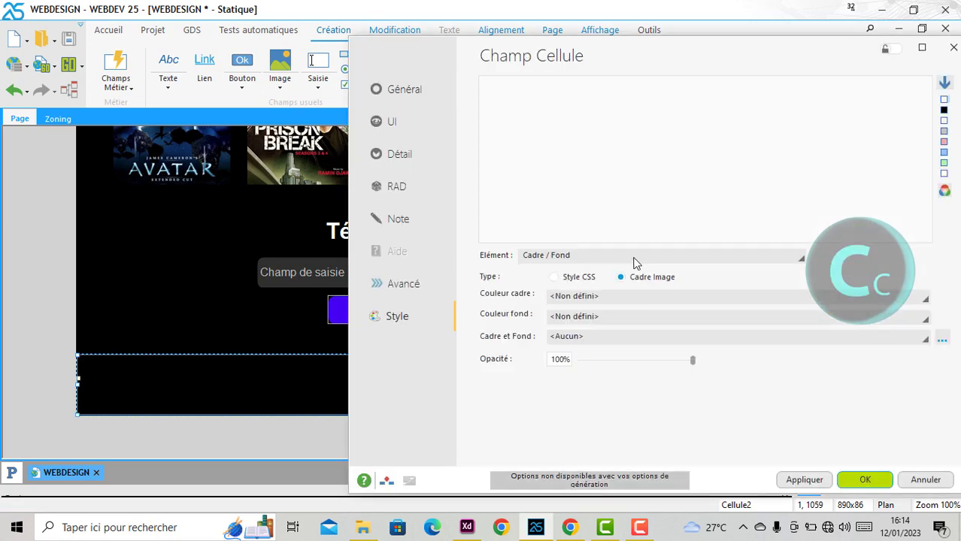
{"action": "left_click", "coordinate": [575, 259]}
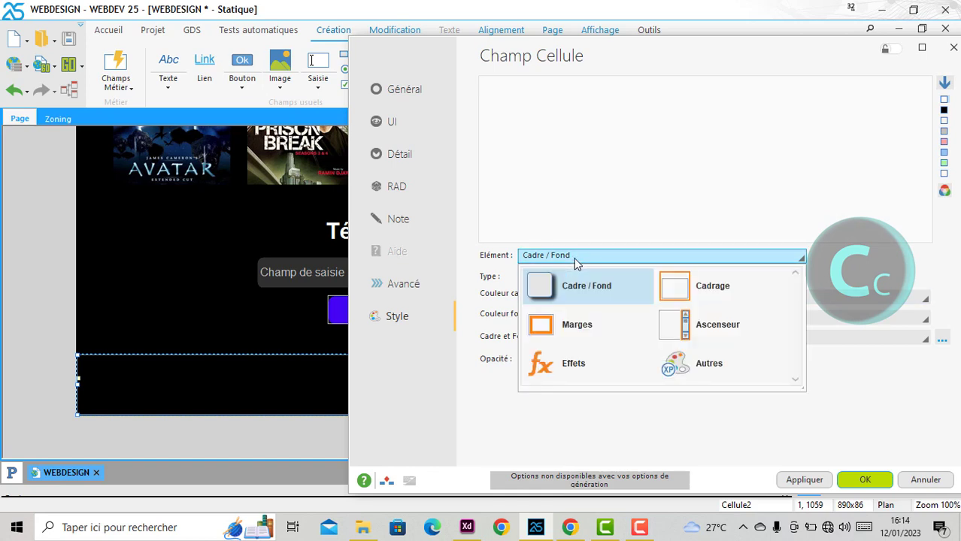
{"action": "left_click", "coordinate": [545, 417]}
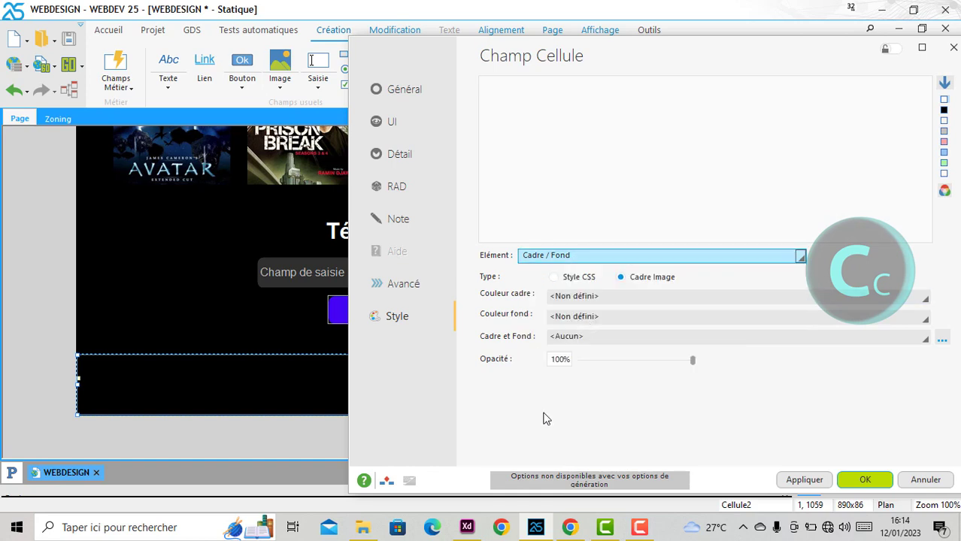
{"action": "left_click", "coordinate": [607, 298]}
{"action": "left_click", "coordinate": [693, 36]}
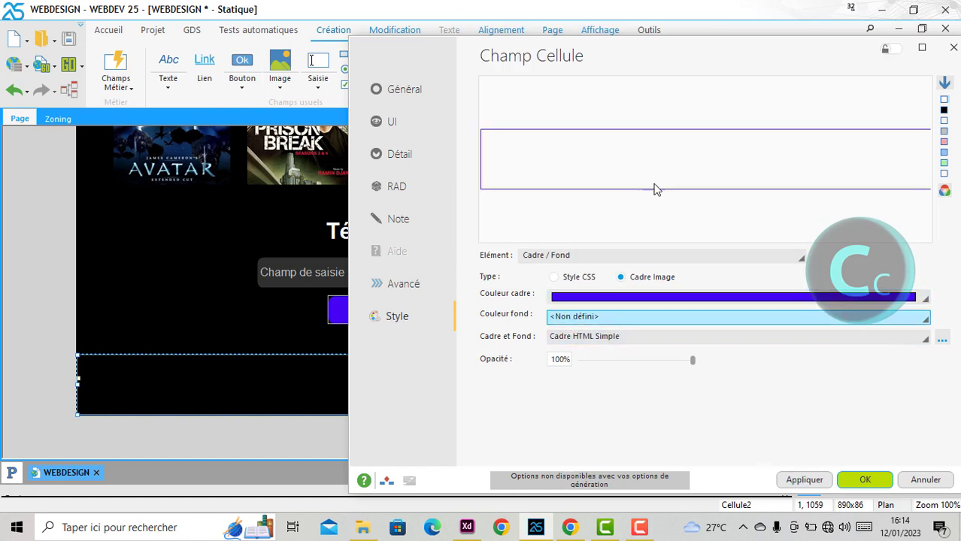
{"action": "left_click", "coordinate": [693, 57]}
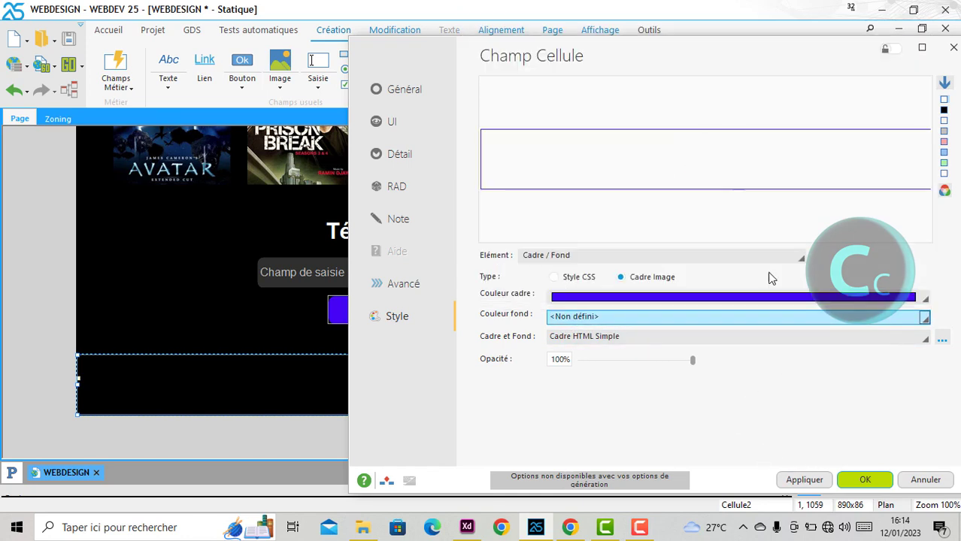
{"action": "left_click", "coordinate": [802, 481]}
{"action": "left_click", "coordinate": [859, 479]}
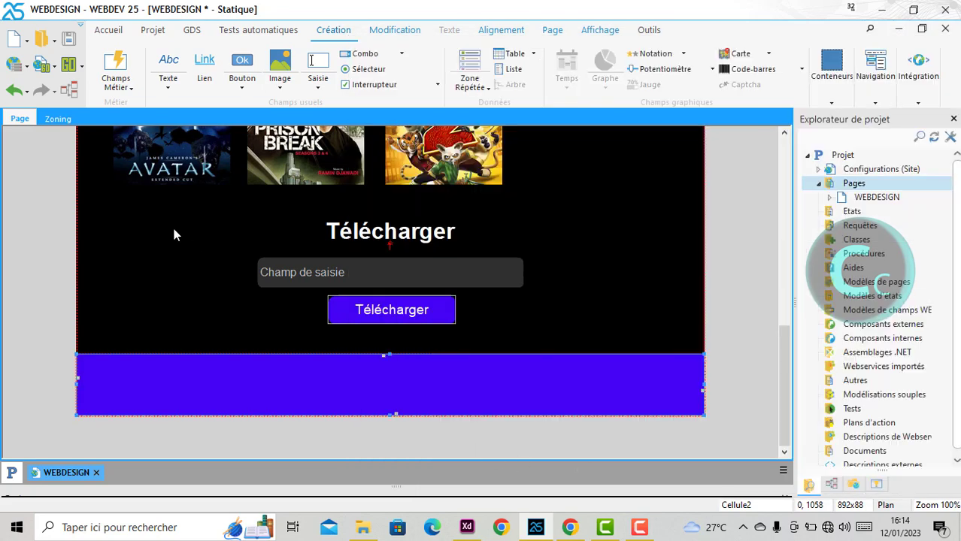
Step: Add a text zone inside the blue-violet cell reading "Copyright (c) Code-Codage TUTO WEBDESIGN 2023"
{"action": "left_click_drag", "start_coordinate": [351, 359], "coordinate": [389, 383]}
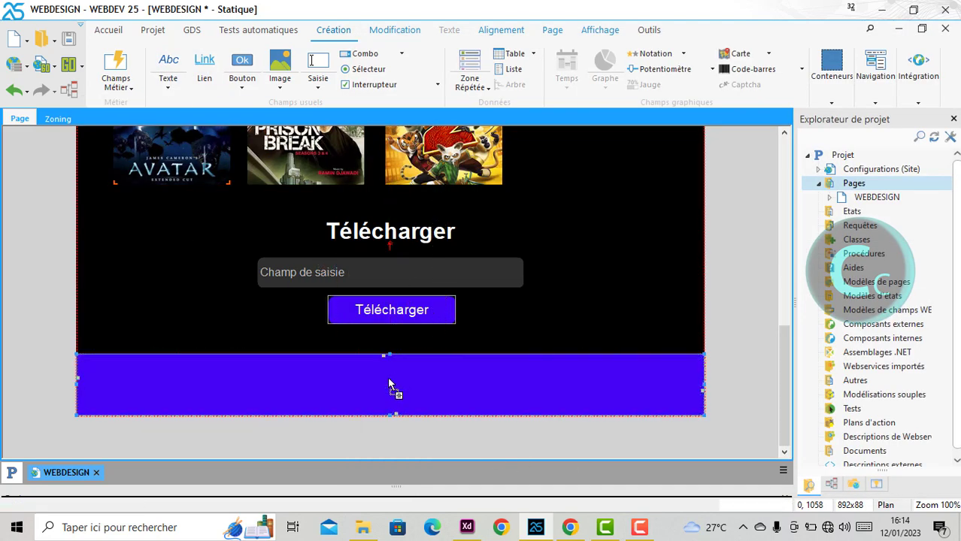
{"action": "left_click", "coordinate": [389, 383]}
{"action": "right_click", "coordinate": [388, 380]}
{"action": "left_click", "coordinate": [442, 167]}
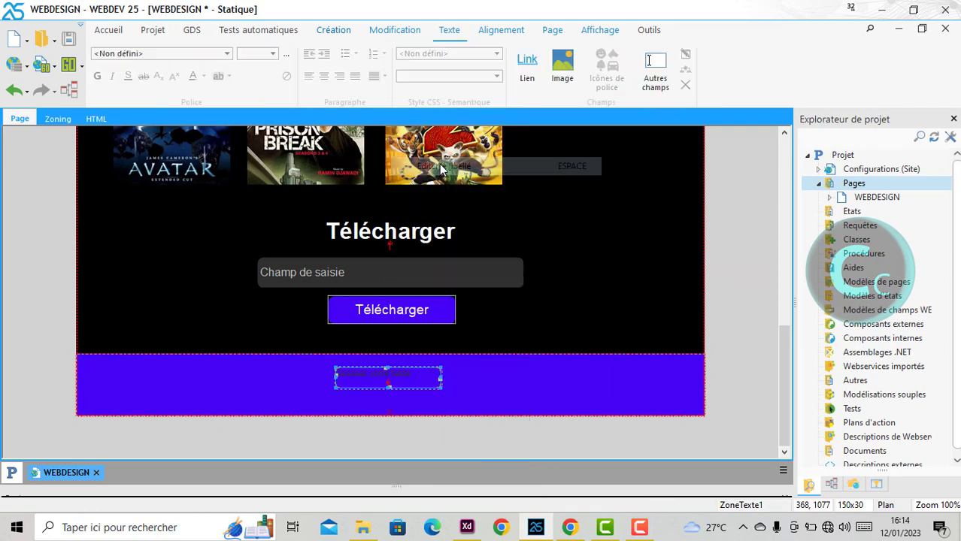
{"action": "key", "text": "Delete"}
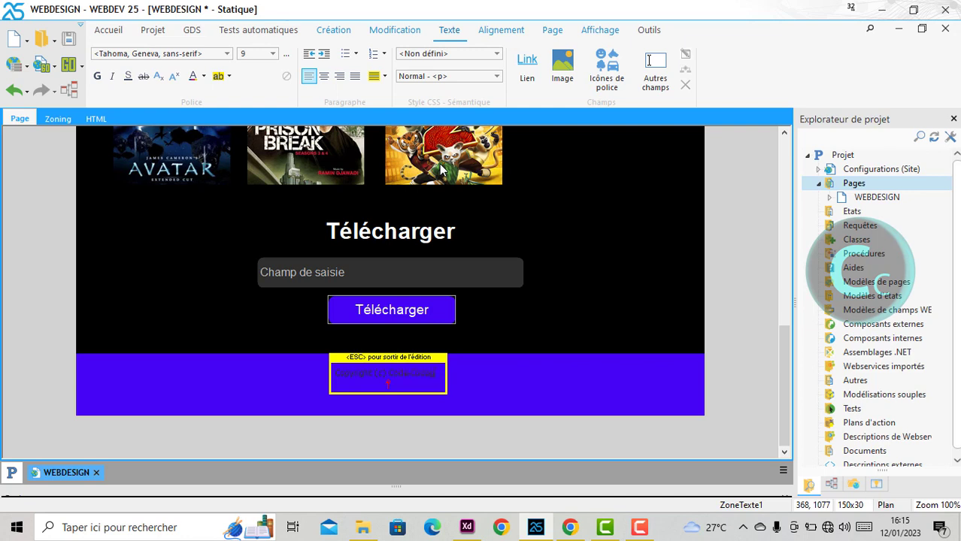
{"action": "type", "text": "2023"}
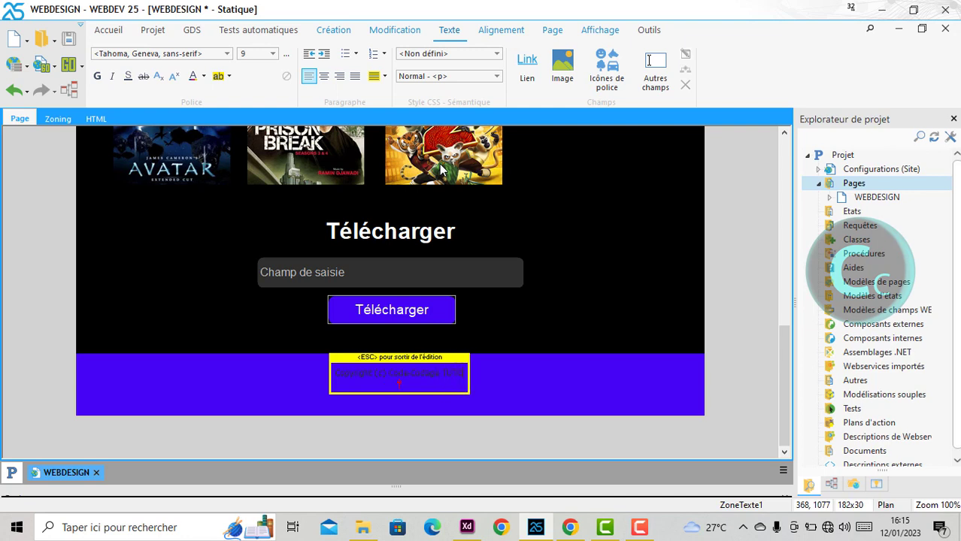
{"action": "type", "text": "-2023"}
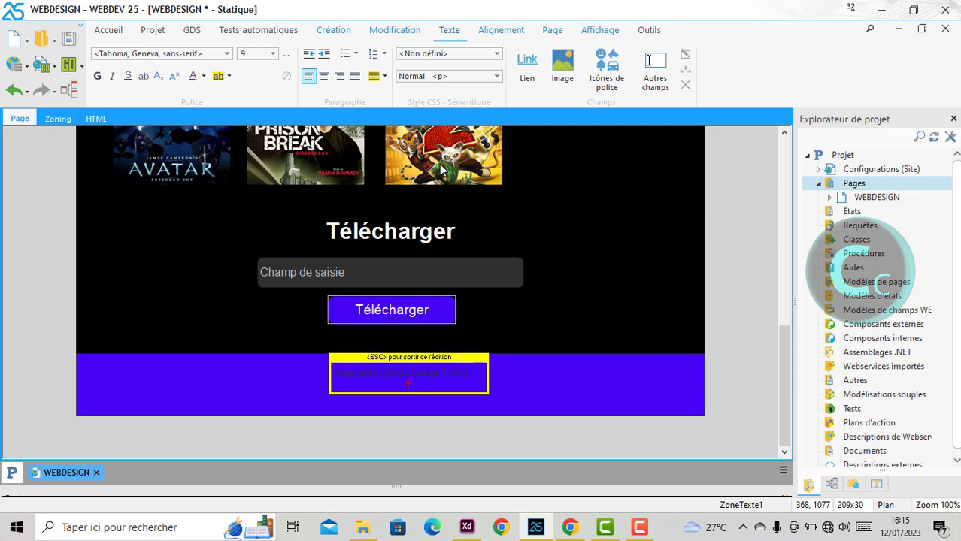
{"action": "type", "text": " WEBDESIGN V2"}
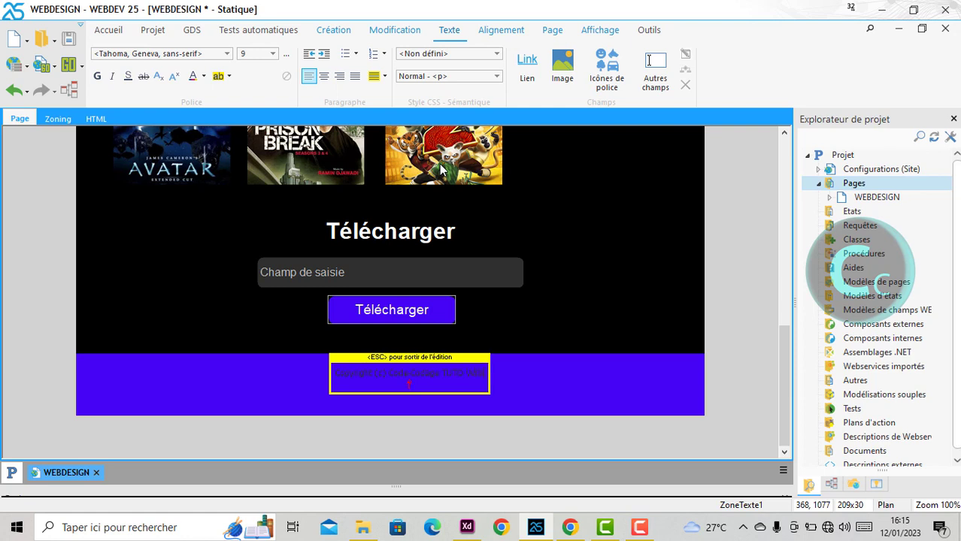
{"action": "type", "text": "023"}
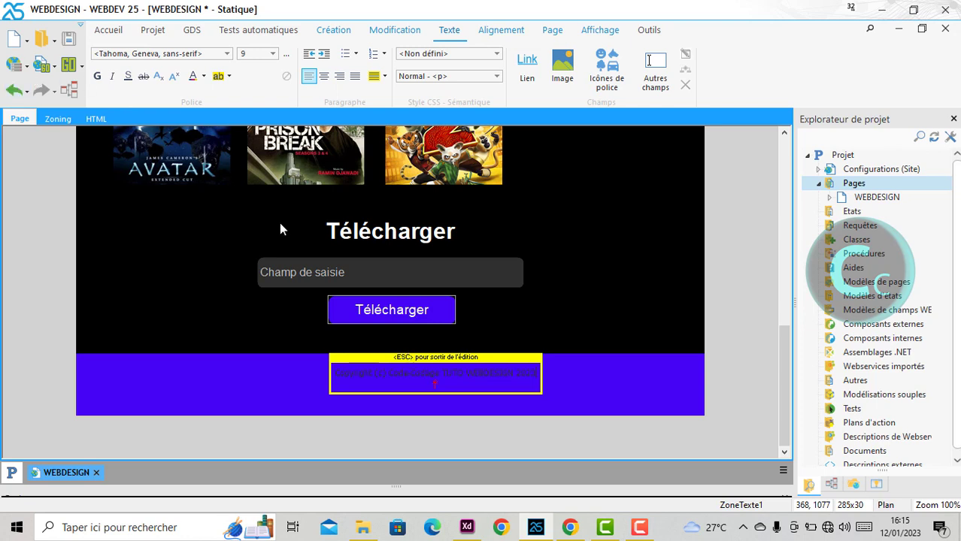
Step: Format the whole copyright text as white Helvetica, size 10 pt, with centred paragraph alignment
{"action": "key", "text": "ctrl+a"}
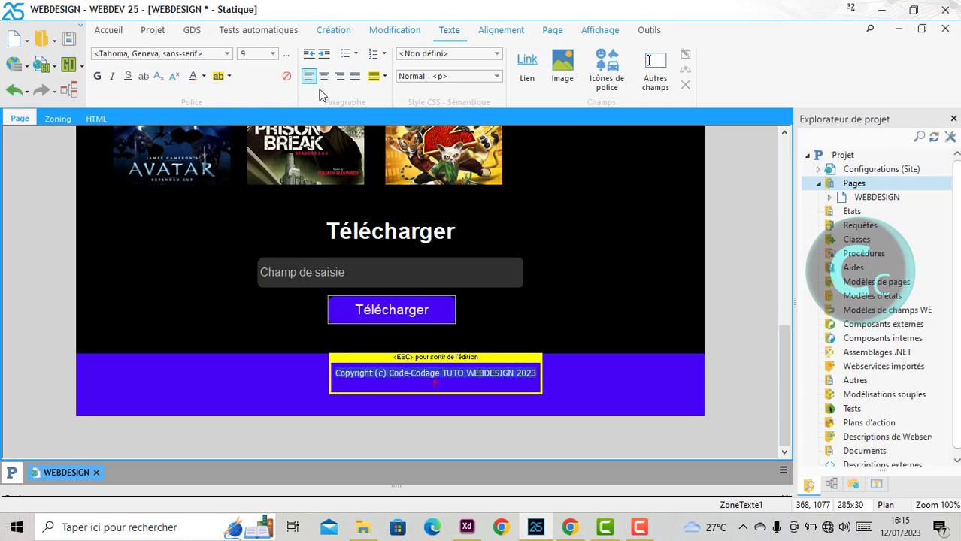
{"action": "left_click", "coordinate": [193, 76]}
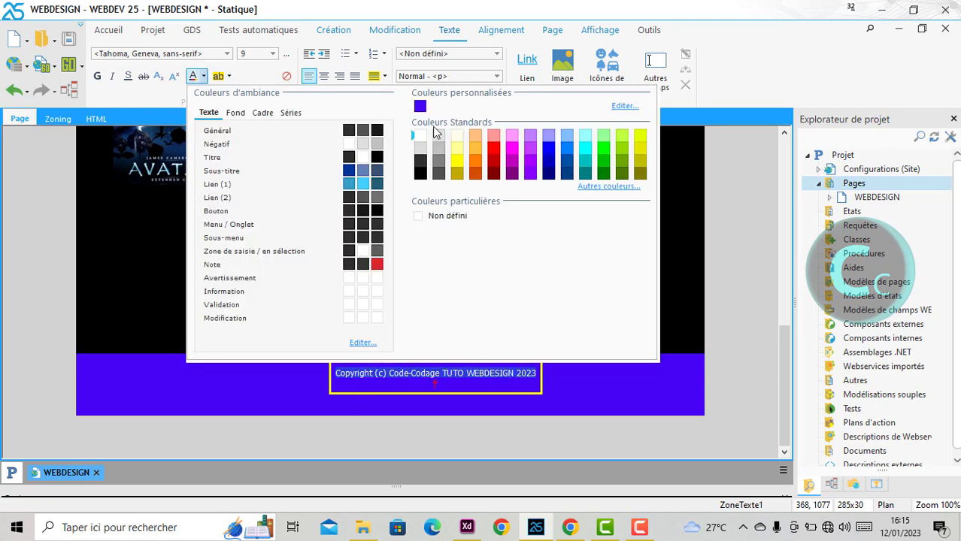
{"action": "left_click", "coordinate": [420, 135]}
{"action": "left_click", "coordinate": [158, 54]}
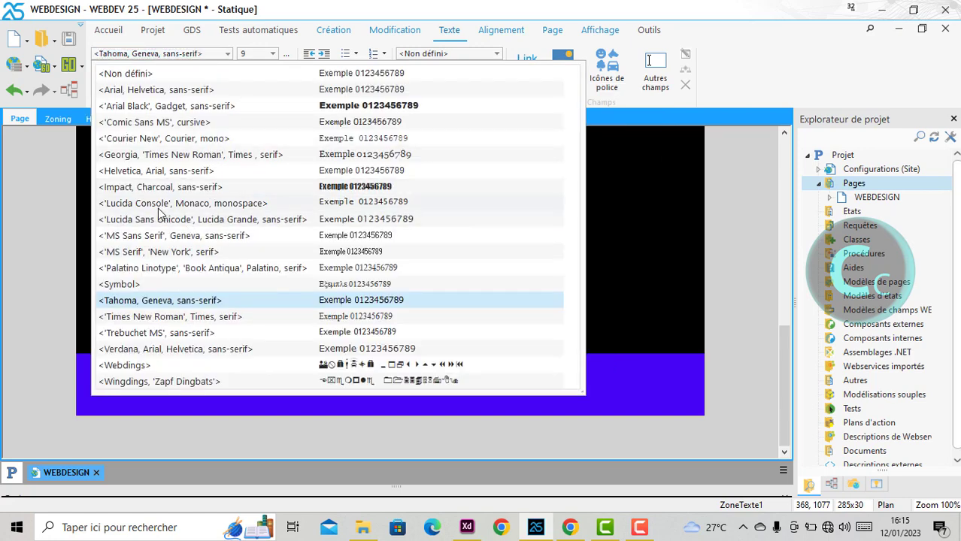
{"action": "left_click", "coordinate": [151, 171]}
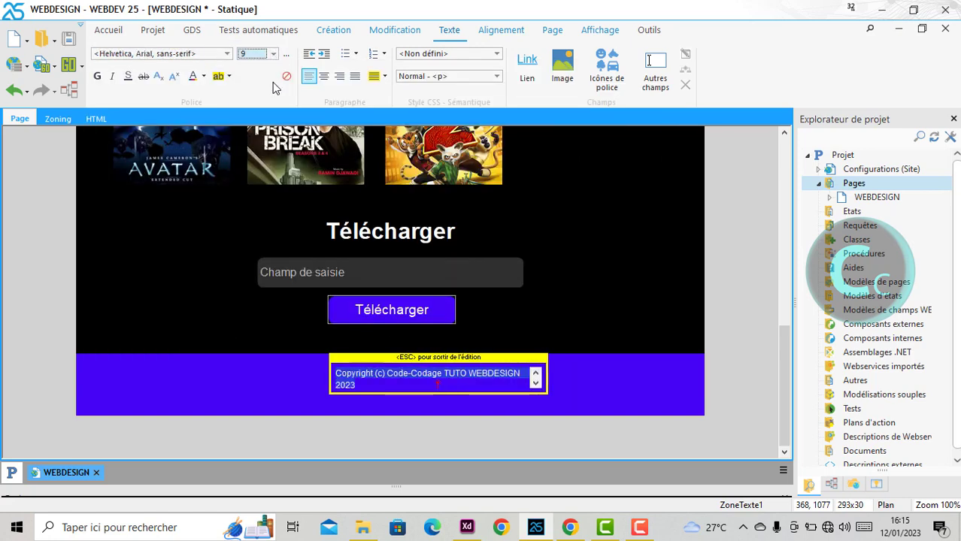
{"action": "left_click", "coordinate": [273, 53]}
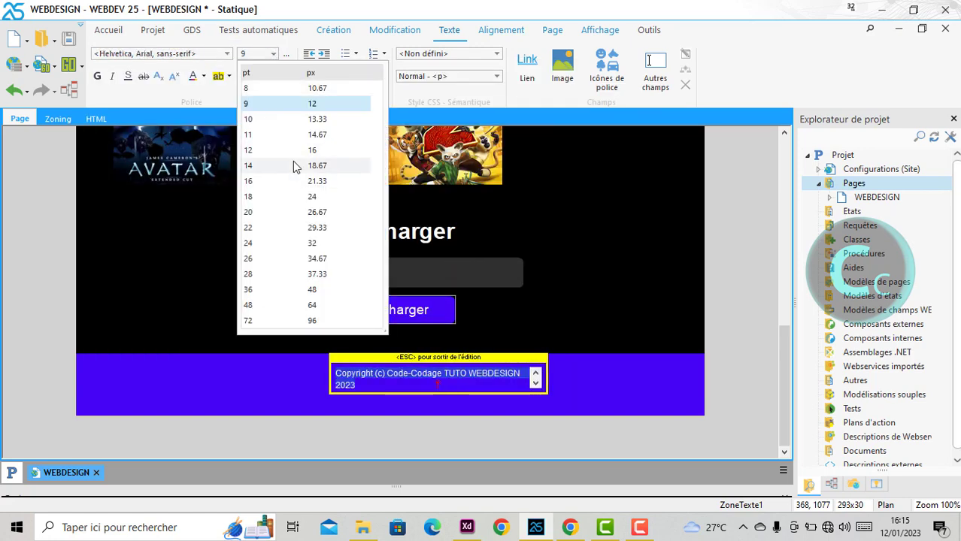
{"action": "left_click", "coordinate": [304, 124]}
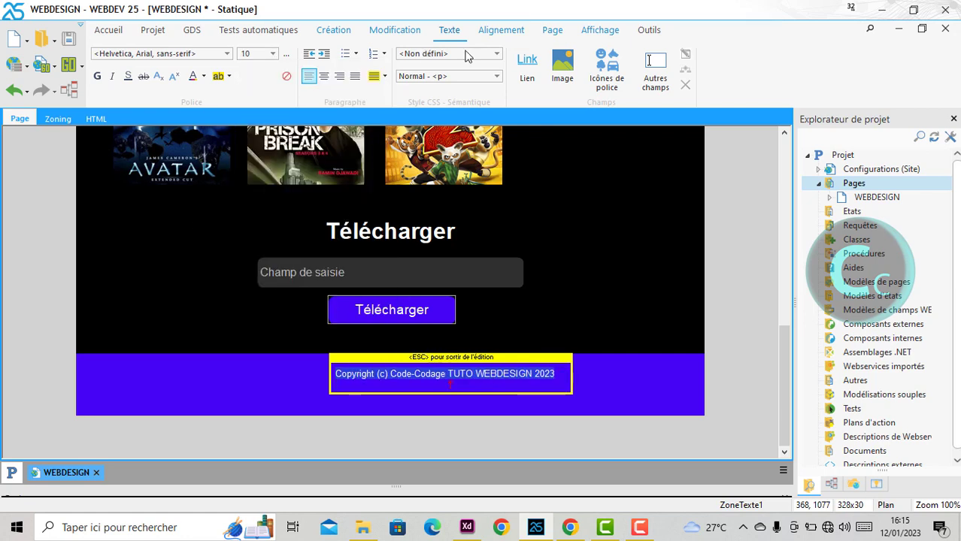
{"action": "left_click", "coordinate": [323, 76]}
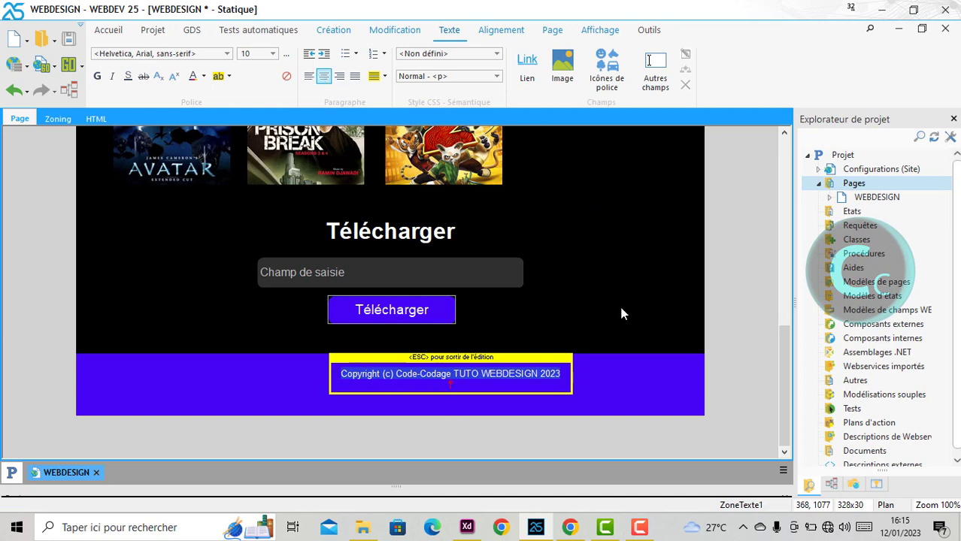
{"action": "left_click", "coordinate": [624, 382]}
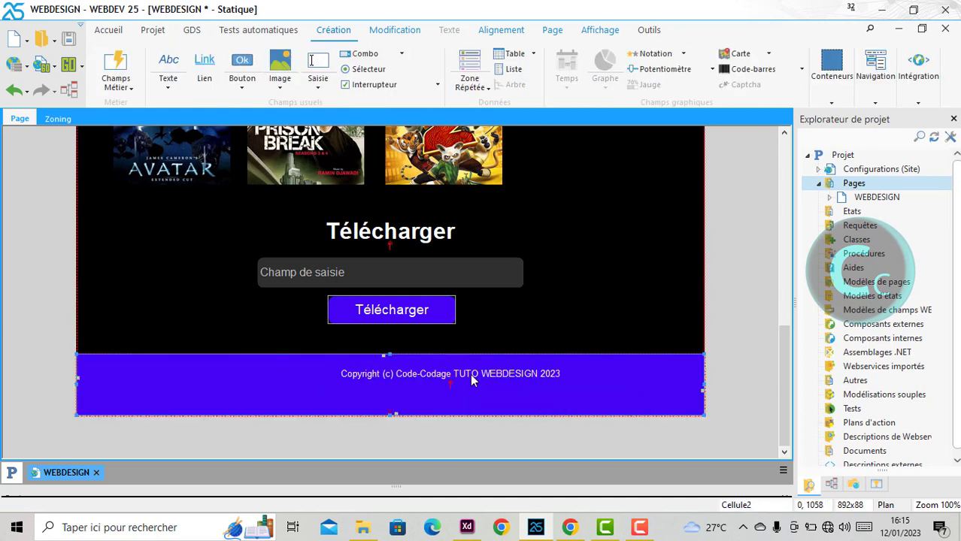
Step: Centre the copyright text zone horizontally in its parent cell and reduce its height to 25 px
{"action": "left_click", "coordinate": [472, 381]}
{"action": "left_click", "coordinate": [501, 30]}
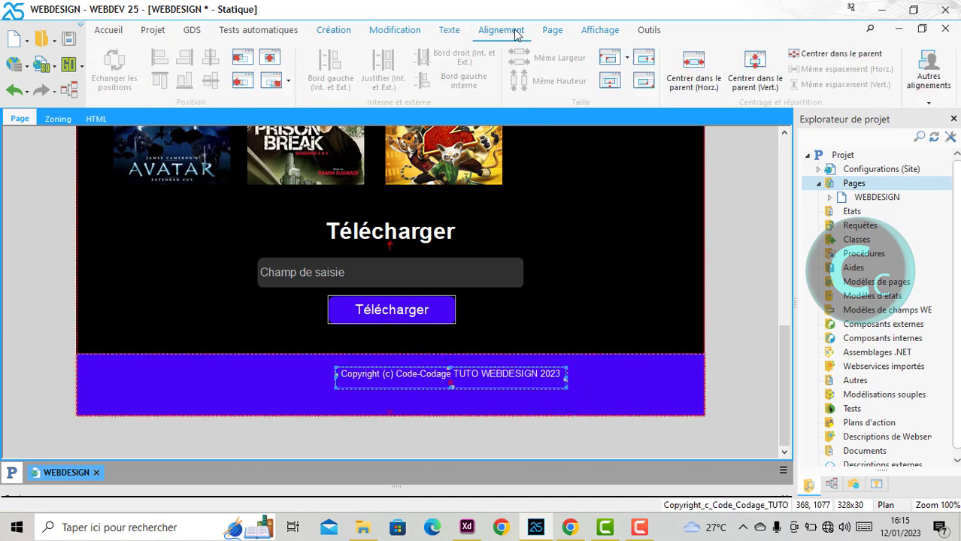
{"action": "left_click", "coordinate": [686, 74]}
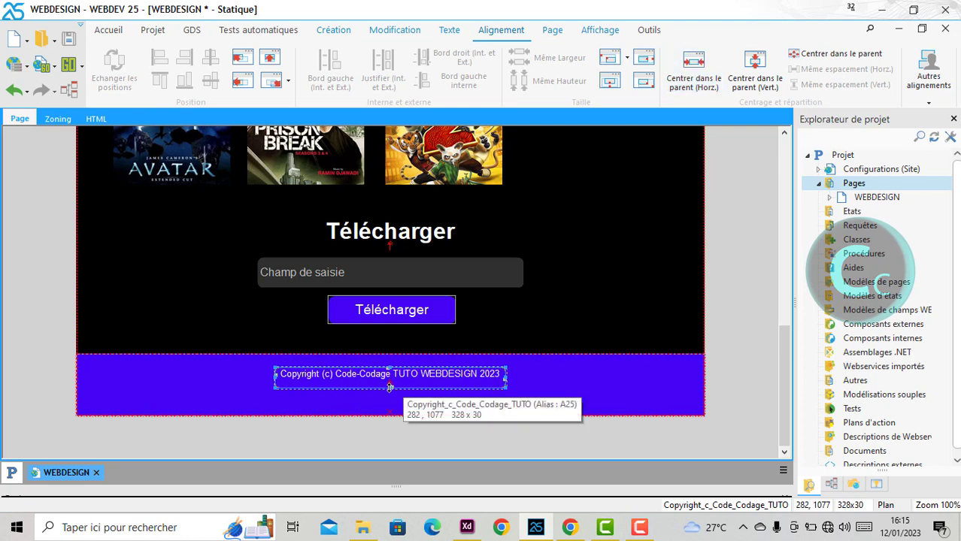
{"action": "left_click_drag", "start_coordinate": [390, 388], "coordinate": [389, 384]}
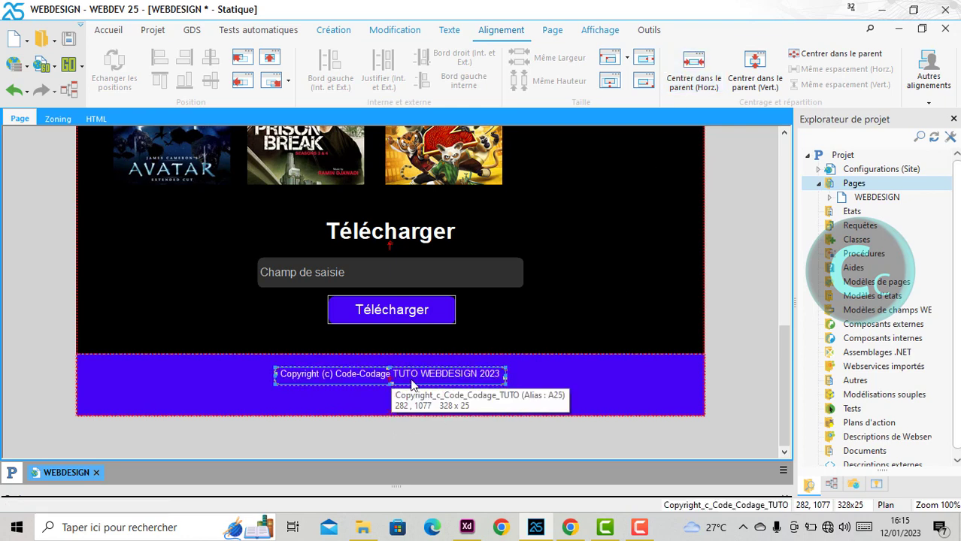
Step: Place a second text zone of 150 x 30 under the copyright line and extend the page and footer cell slightly downward
{"action": "left_click", "coordinate": [335, 34]}
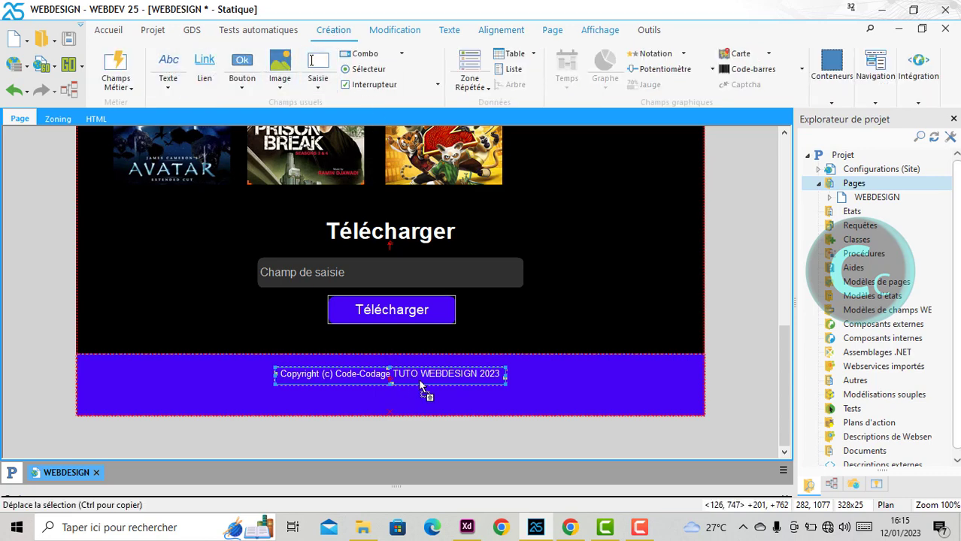
{"action": "left_click_drag", "start_coordinate": [421, 385], "coordinate": [391, 404]}
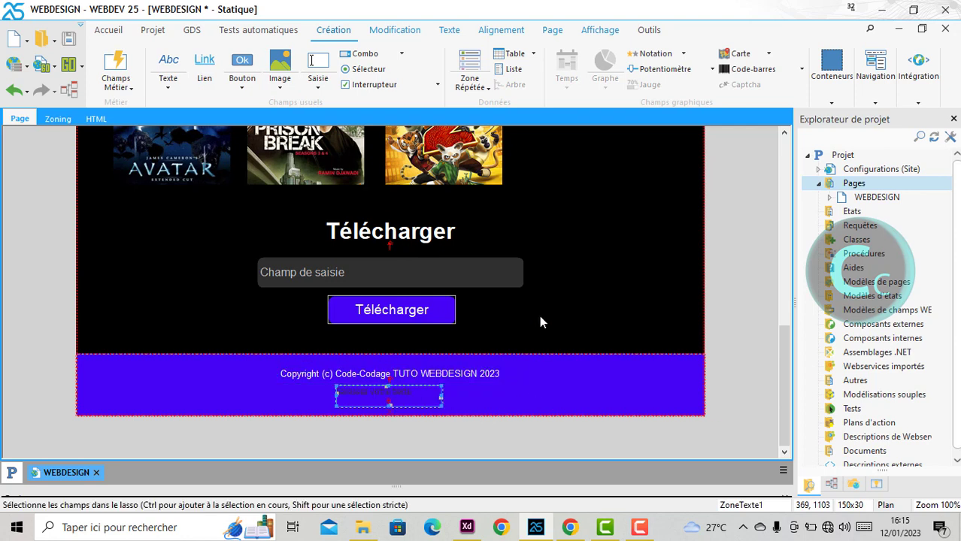
{"action": "left_click", "coordinate": [521, 368]}
{"action": "left_click_drag", "start_coordinate": [390, 416], "coordinate": [390, 421]}
{"action": "left_click", "coordinate": [402, 403]}
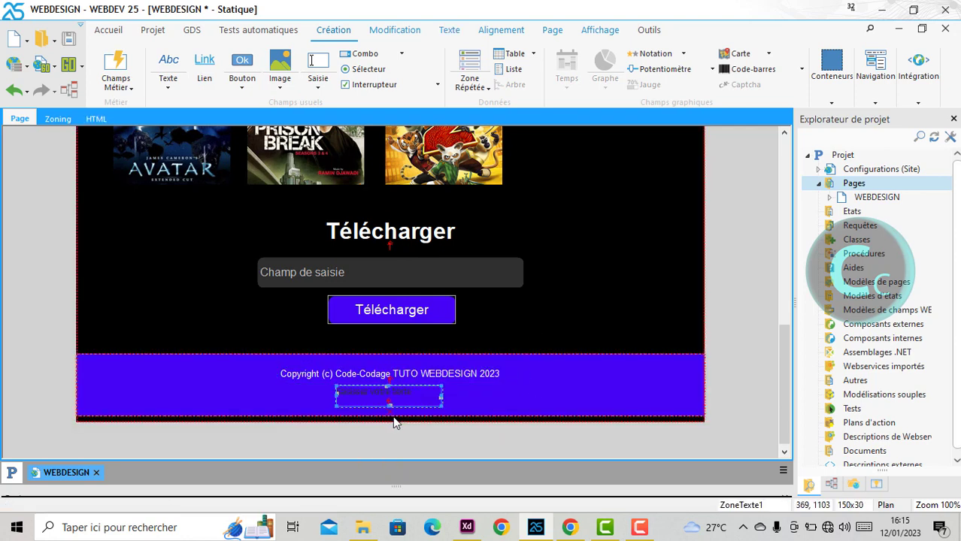
{"action": "left_click", "coordinate": [395, 426]}
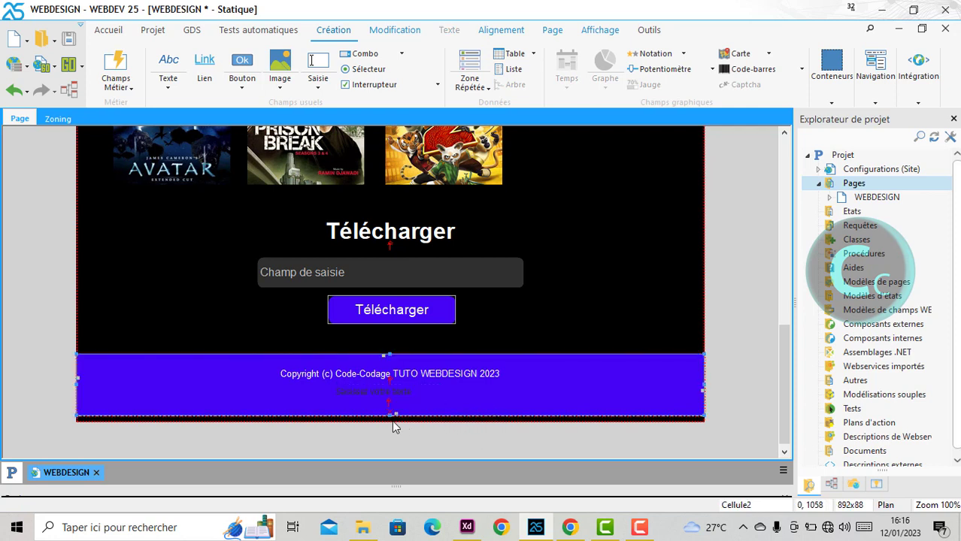
{"action": "left_click", "coordinate": [390, 417]}
{"action": "left_click", "coordinate": [398, 422]}
{"action": "left_click_drag", "start_coordinate": [390, 416], "coordinate": [391, 422]}
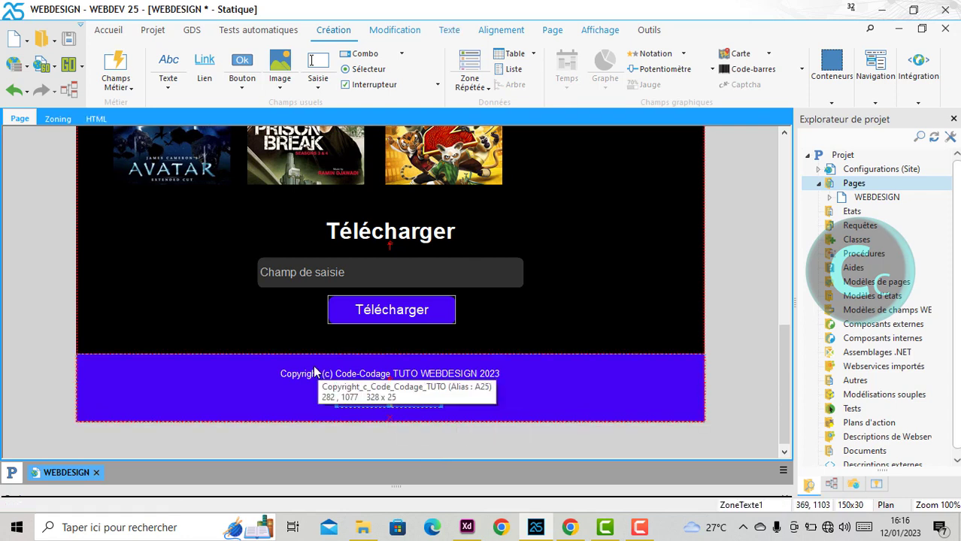
Step: Extend the blue-violet footer cell upward to a height of 103 px and move it up slightly from the page's lower edge
{"action": "left_click", "coordinate": [388, 393]}
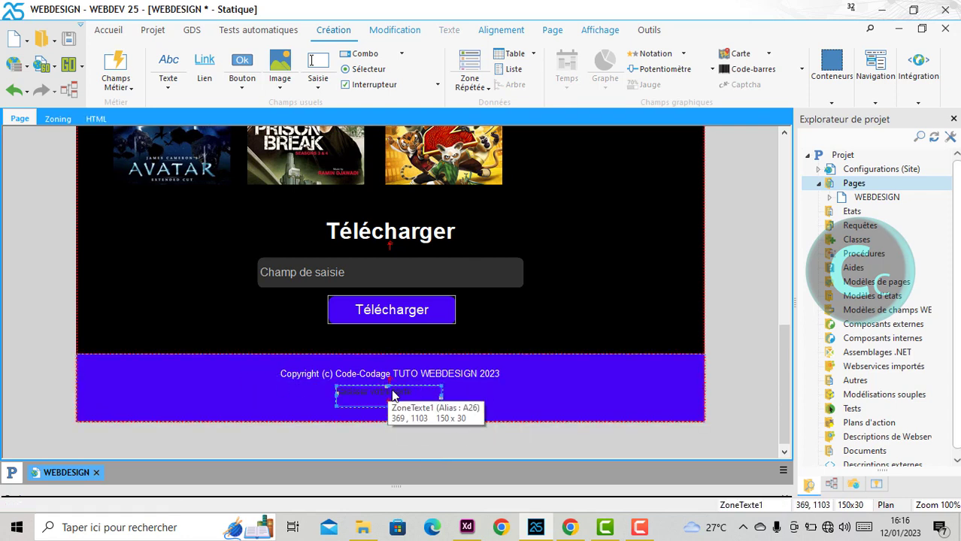
{"action": "left_click_drag", "start_coordinate": [402, 400], "coordinate": [403, 399]}
{"action": "left_click", "coordinate": [482, 370]}
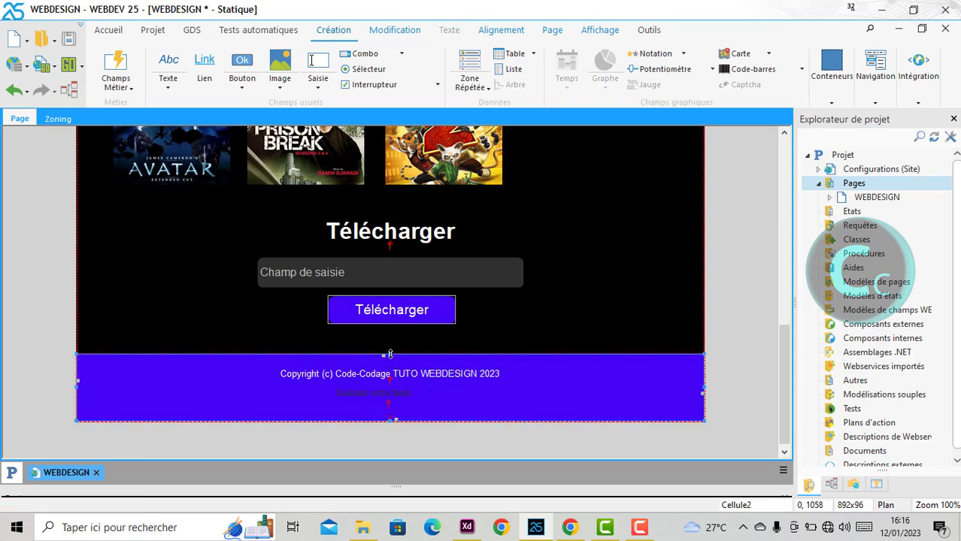
{"action": "left_click_drag", "start_coordinate": [390, 354], "coordinate": [390, 349]}
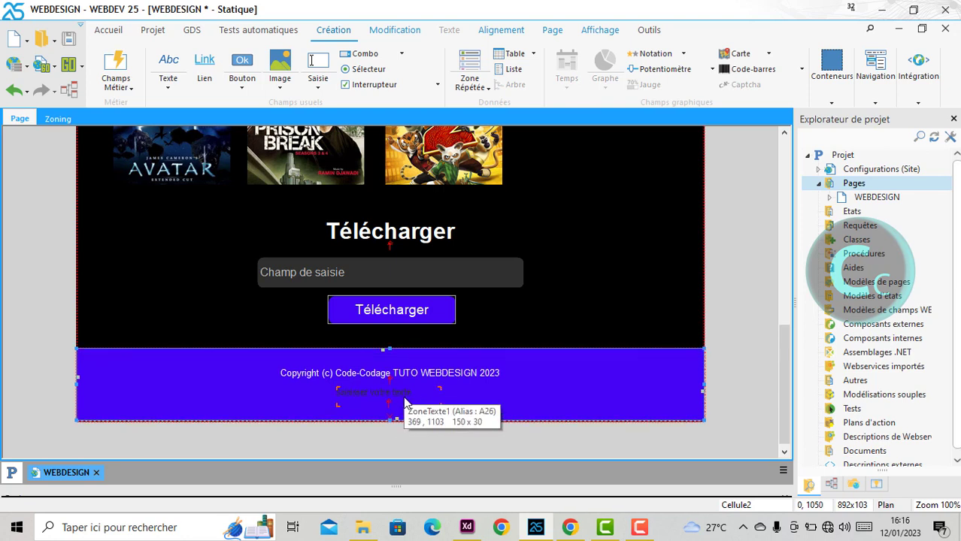
{"action": "left_click", "coordinate": [331, 424]}
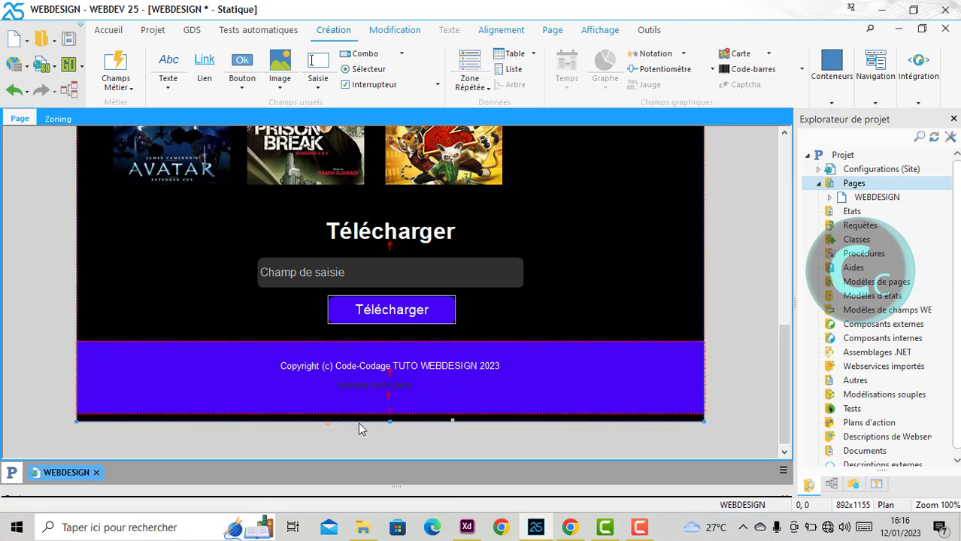
Step: Delete the placeholder text zone below the copyright line
{"action": "left_click", "coordinate": [388, 392]}
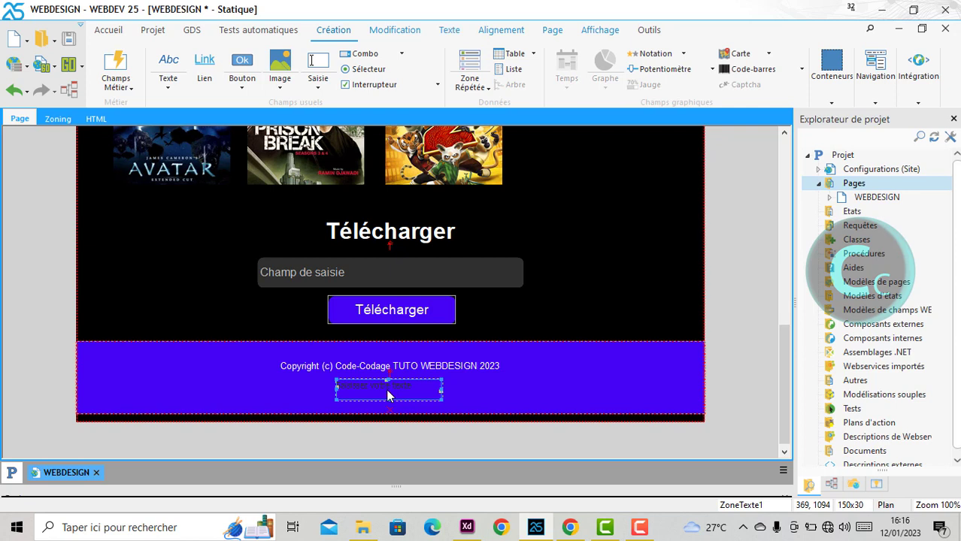
{"action": "key", "text": "Delete"}
{"action": "left_click", "coordinate": [465, 408]}
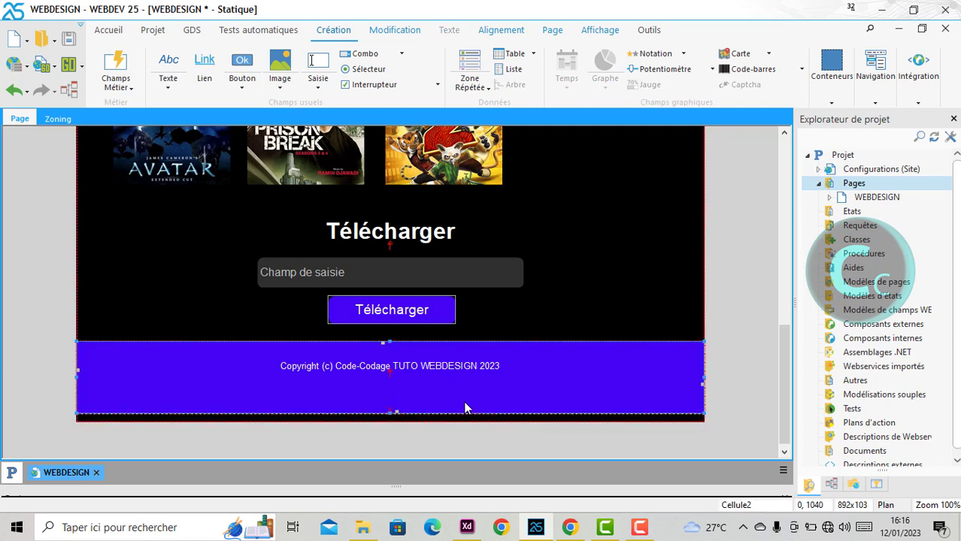
Step: Narrow the footer cell from both sides to a width of 878 px, leaving a thin black margin at each edge
{"action": "left_click", "coordinate": [65, 411]}
{"action": "left_click", "coordinate": [135, 377]}
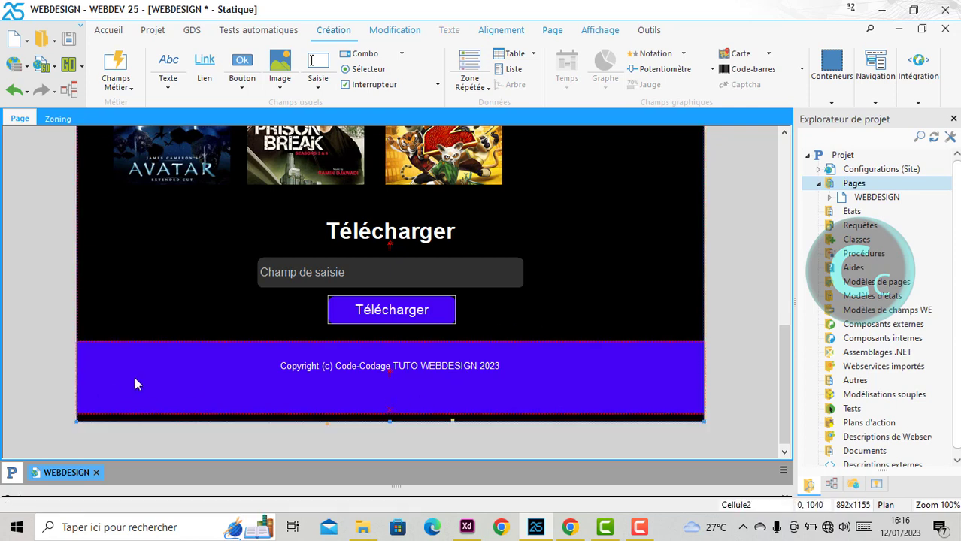
{"action": "left_click_drag", "start_coordinate": [76, 374], "coordinate": [82, 374]}
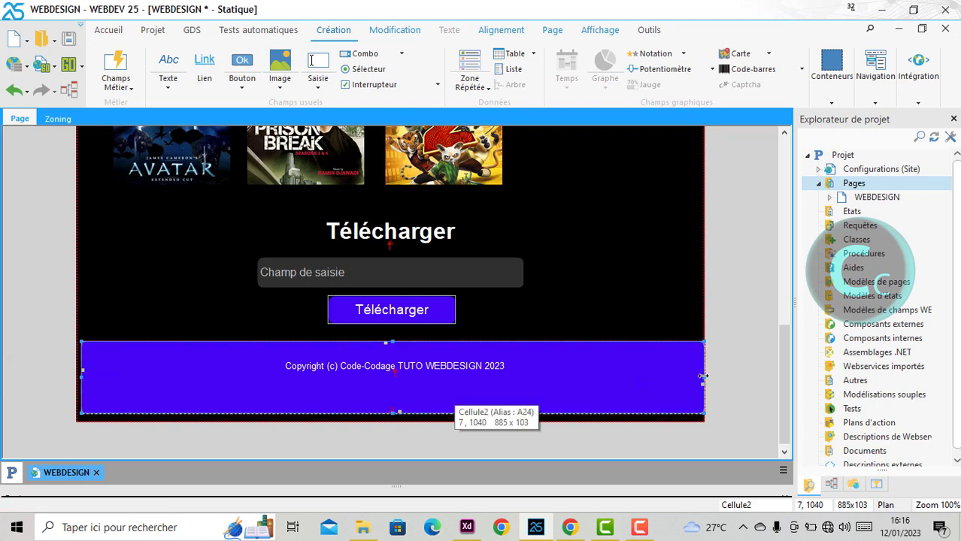
{"action": "left_click_drag", "start_coordinate": [702, 375], "coordinate": [698, 375]}
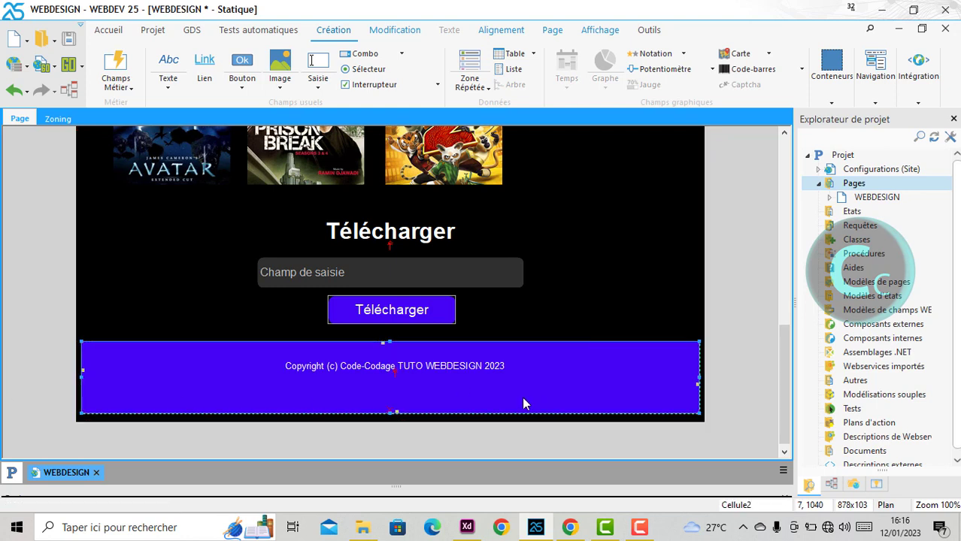
{"action": "left_click_drag", "start_coordinate": [419, 389], "coordinate": [393, 387]}
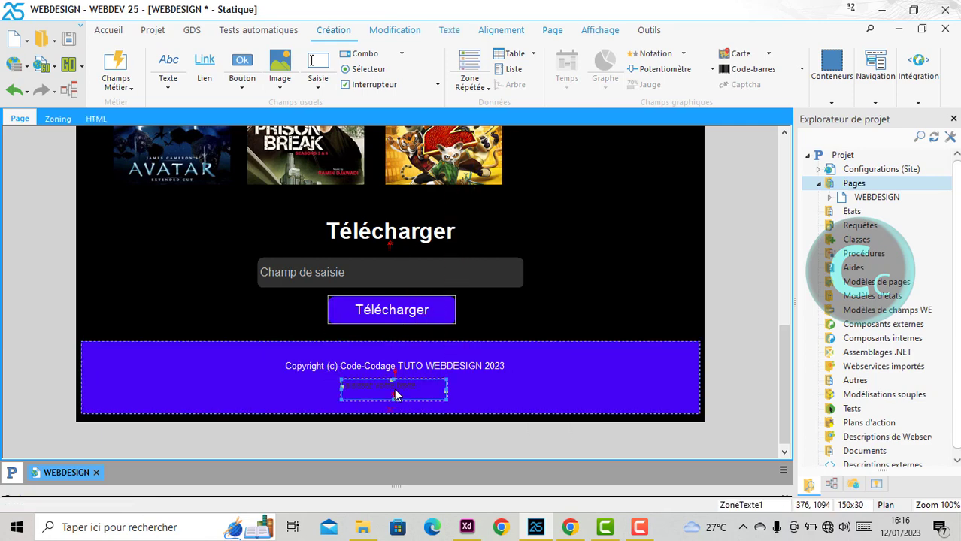
{"action": "right_click", "coordinate": [394, 389]}
{"action": "left_click", "coordinate": [453, 166]}
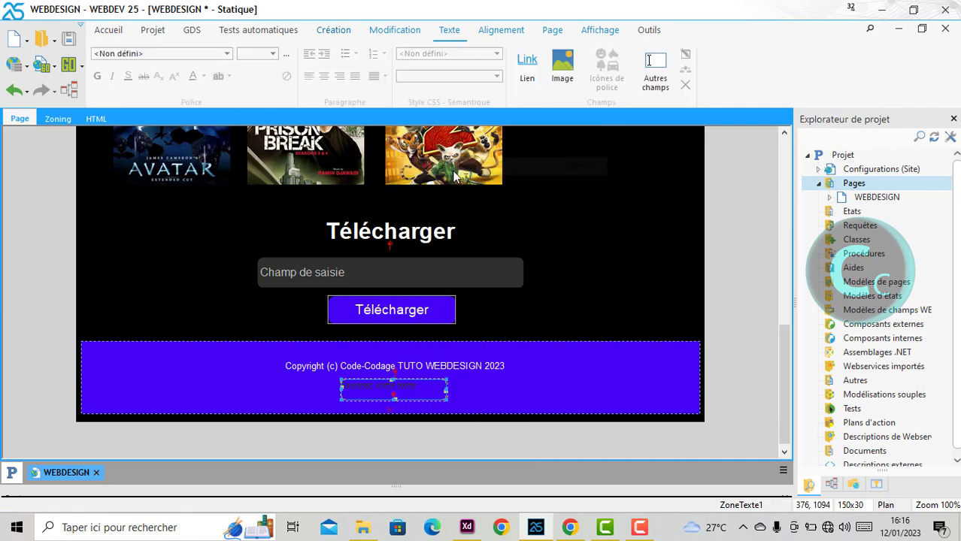
{"action": "left_click", "coordinate": [457, 391]}
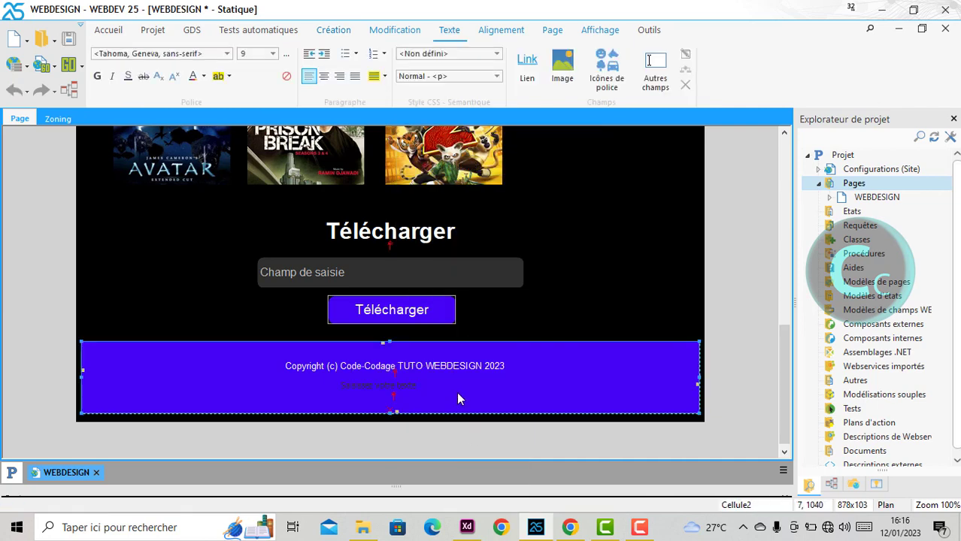
{"action": "left_click", "coordinate": [385, 391]}
{"action": "right_click", "coordinate": [386, 392]}
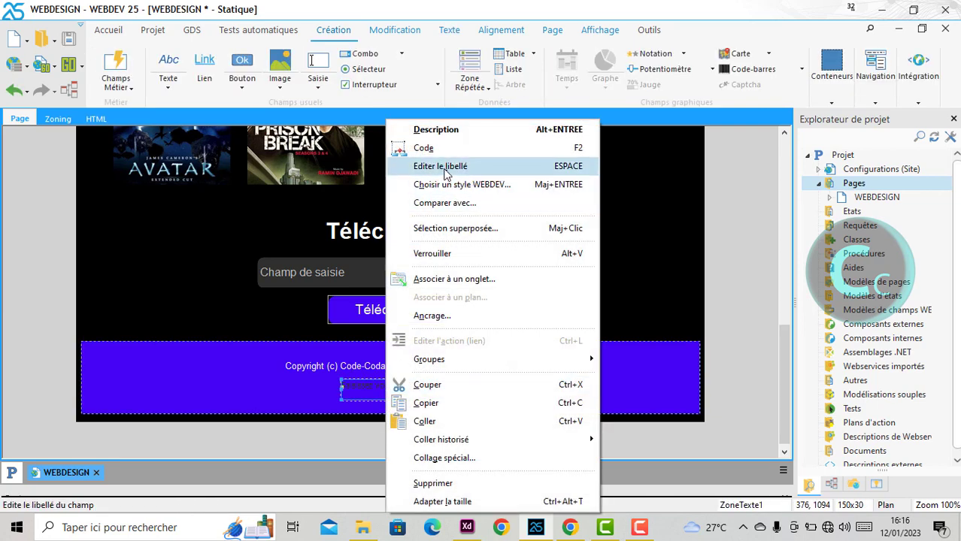
{"action": "left_click", "coordinate": [444, 167]}
{"action": "key", "text": "Delete"}
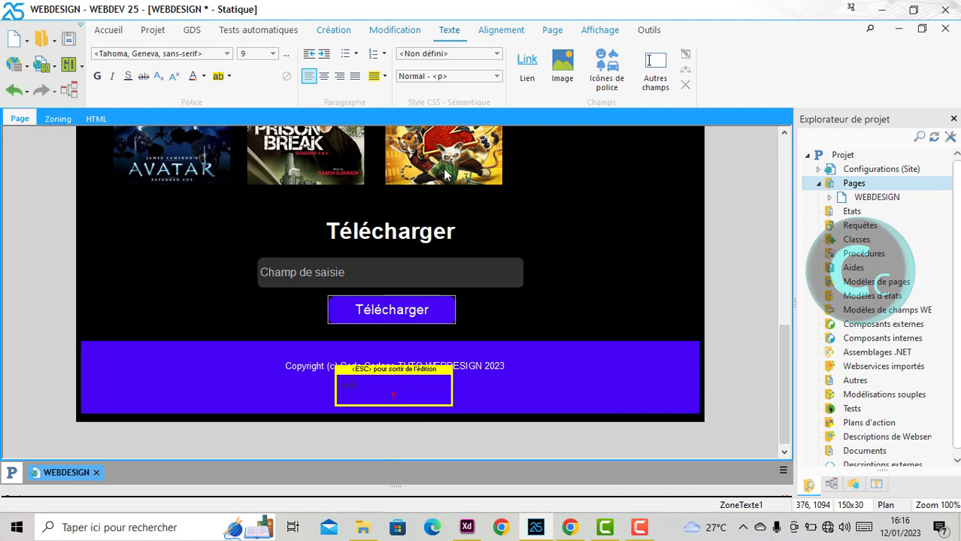
{"action": "type", "text": "Votre mail"}
Step: Format the whole website address as centred white text in Helvetica, Arial, sans-serif at size 10
{"action": "key", "text": "ctrl+a"}
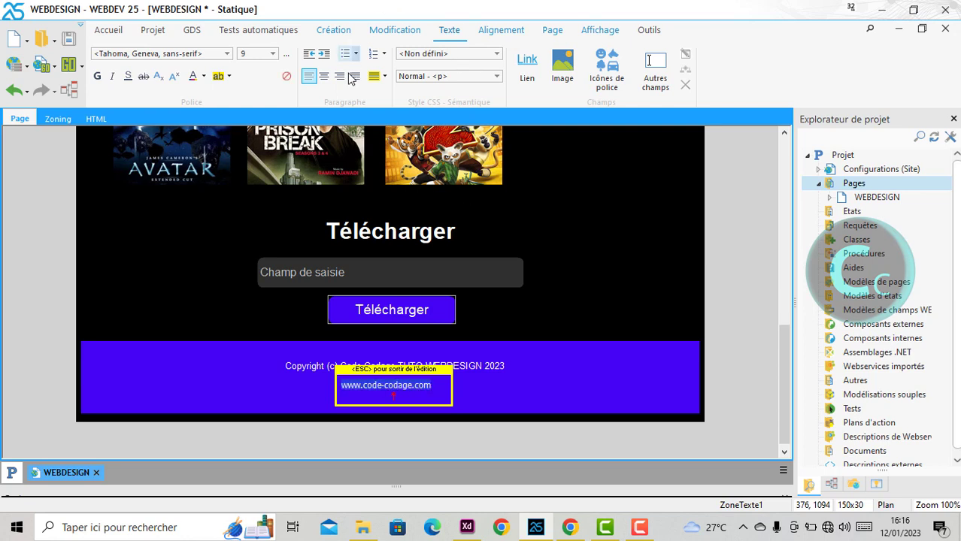
{"action": "left_click", "coordinate": [323, 76]}
{"action": "left_click", "coordinate": [273, 54]}
{"action": "left_click", "coordinate": [252, 113]}
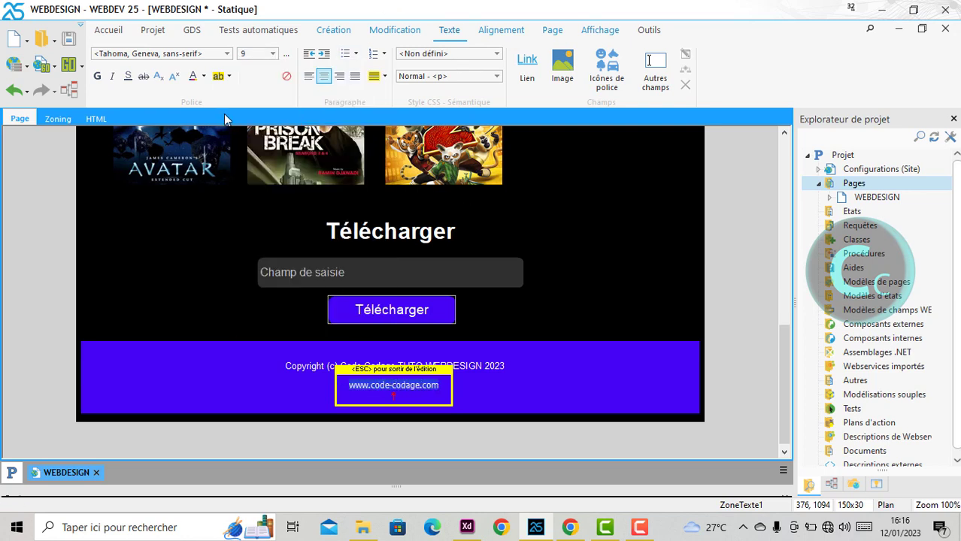
{"action": "left_click", "coordinate": [203, 76]}
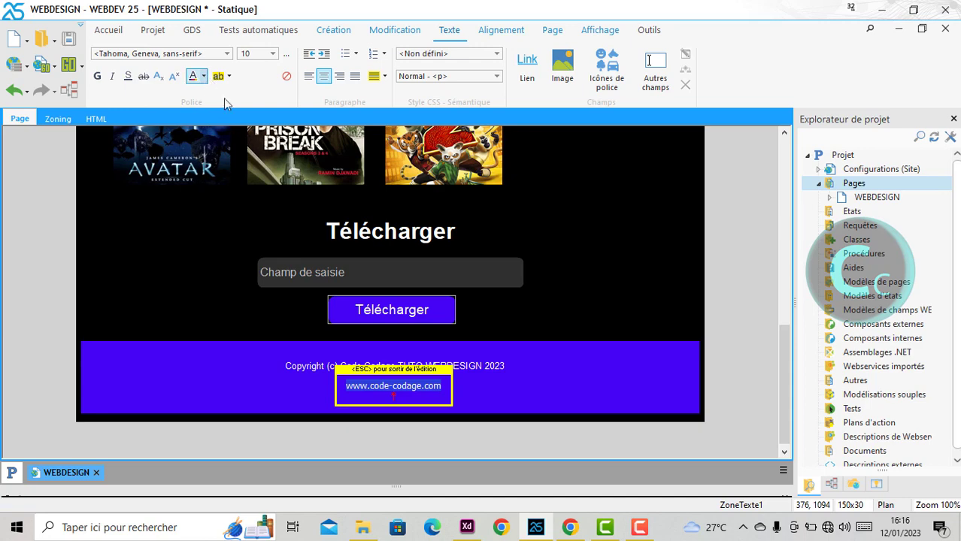
{"action": "left_click", "coordinate": [422, 141]}
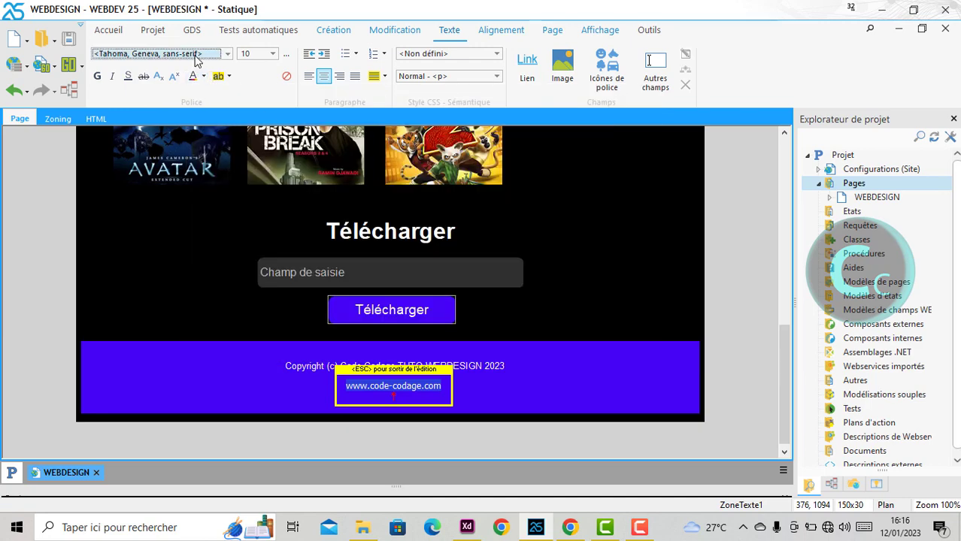
{"action": "left_click", "coordinate": [197, 53]}
{"action": "left_click", "coordinate": [151, 170]}
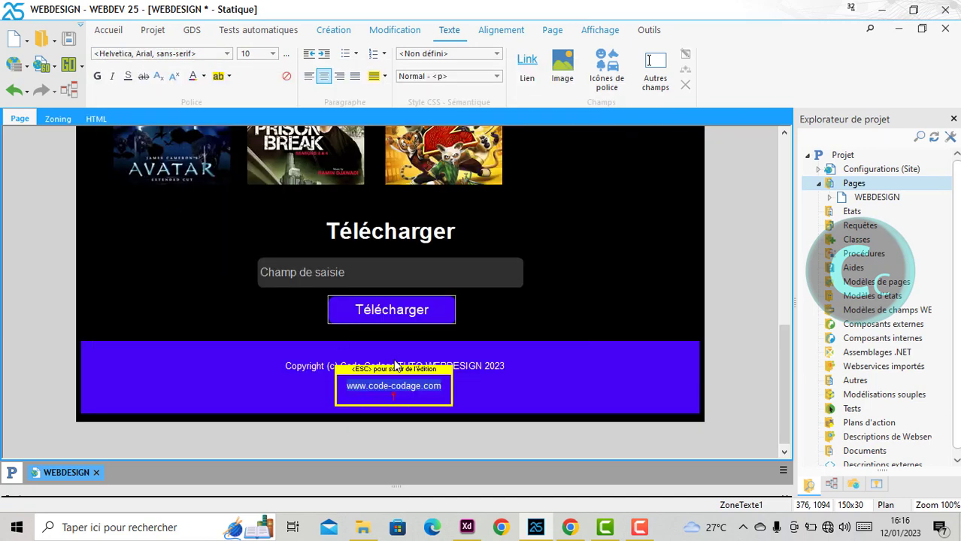
{"action": "left_click", "coordinate": [506, 404]}
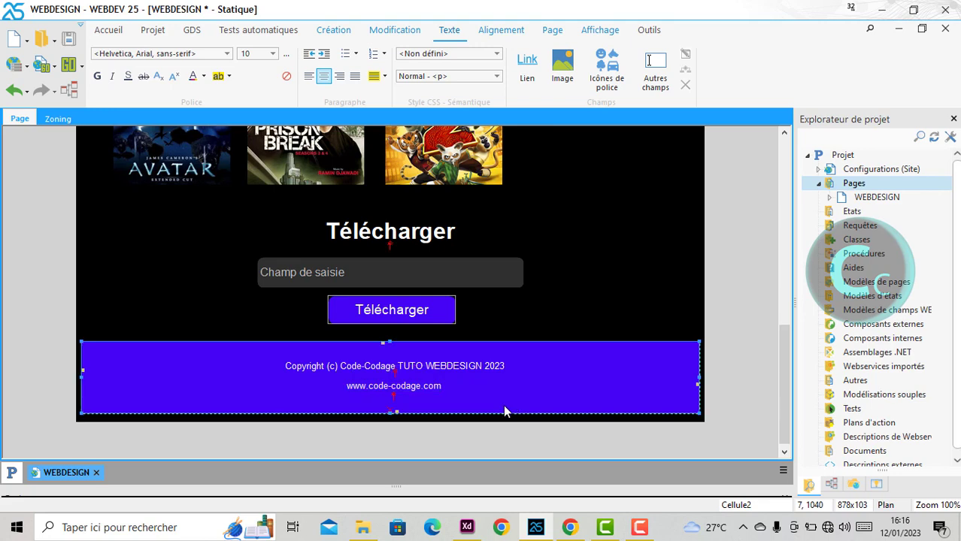
Step: Centre the website address text zone horizontally in the footer cell
{"action": "left_click", "coordinate": [405, 396]}
{"action": "left_click", "coordinate": [501, 29]}
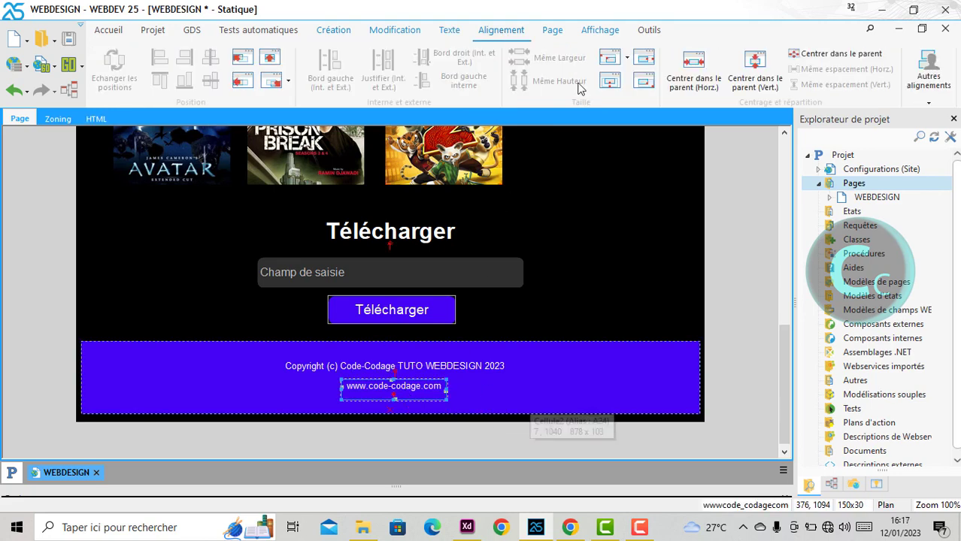
{"action": "left_click", "coordinate": [694, 69]}
Step: Nudge the footer cell down with its texts until it meets the page's lower edge
{"action": "left_click", "coordinate": [575, 351]}
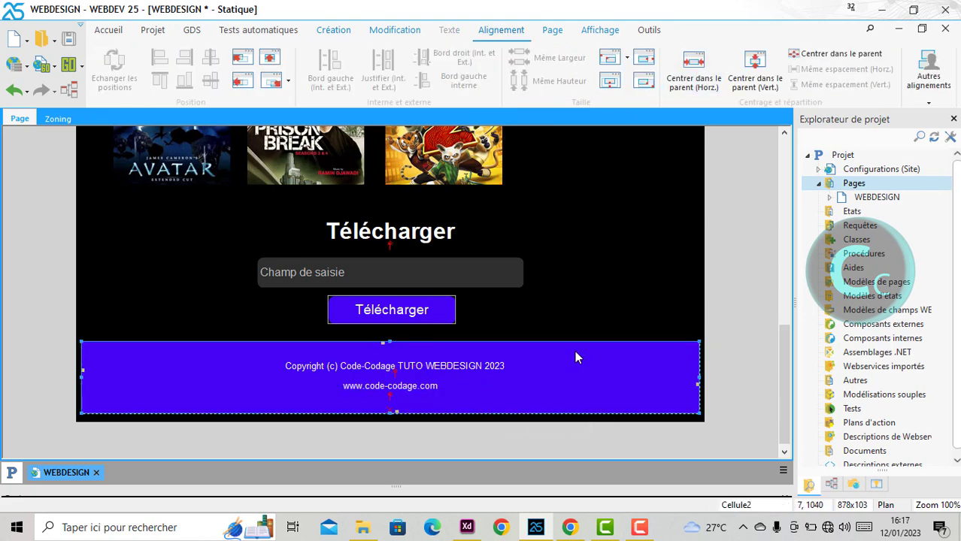
{"action": "key", "text": "Down"}
{"action": "key", "text": "Down"}
{"action": "key", "text": "Down"}
{"action": "key", "text": "Down"}
{"action": "key", "text": "Down"}
{"action": "key", "text": "Down"}
{"action": "key", "text": "Down"}
{"action": "key", "text": "Down"}
{"action": "key", "text": "Down"}
{"action": "key", "text": "Down"}
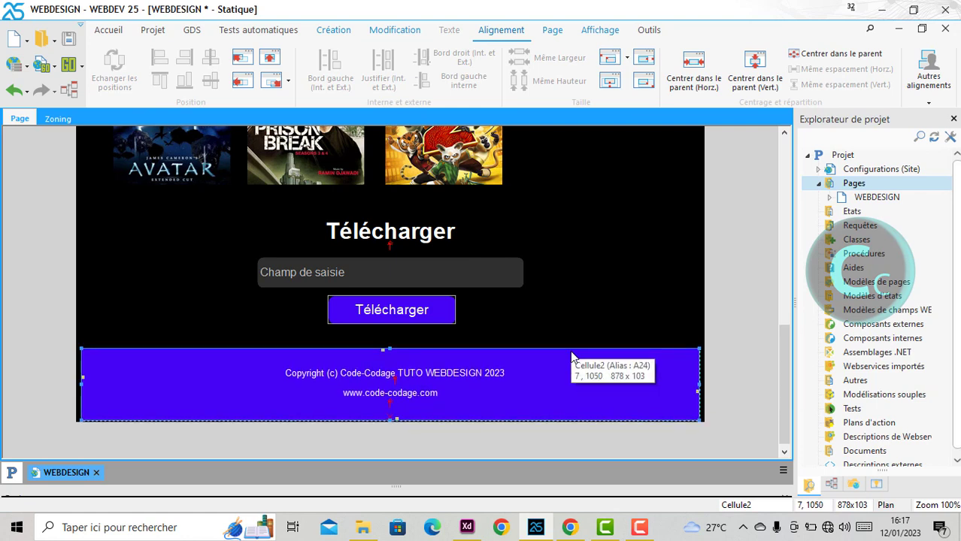
{"action": "key", "text": "Down"}
{"action": "left_click", "coordinate": [573, 307]}
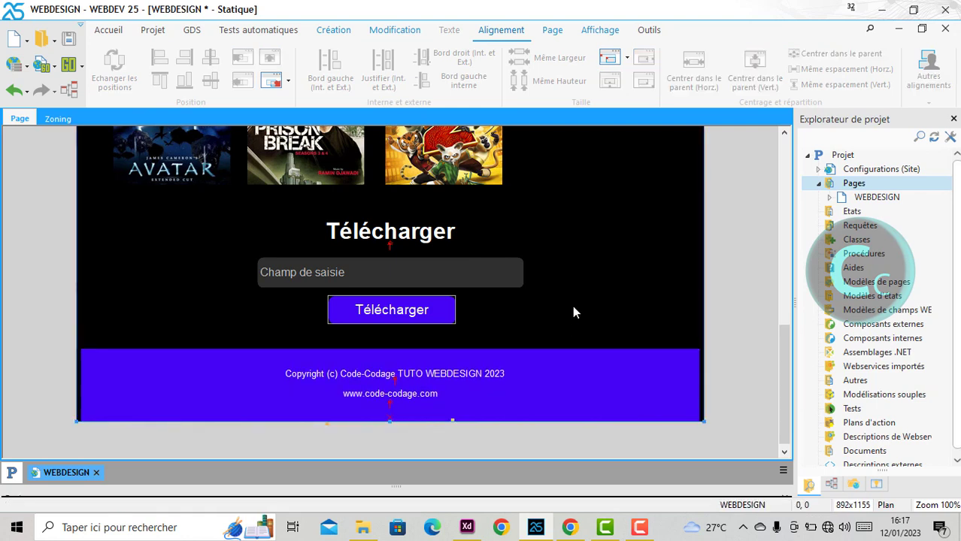
Step: Switch to Chrome and review the published WEBDESIGN page down to its lower sections
{"action": "left_click", "coordinate": [570, 528]}
{"action": "scroll", "coordinate": [554, 414], "scroll_direction": "down", "scroll_amount": 5}
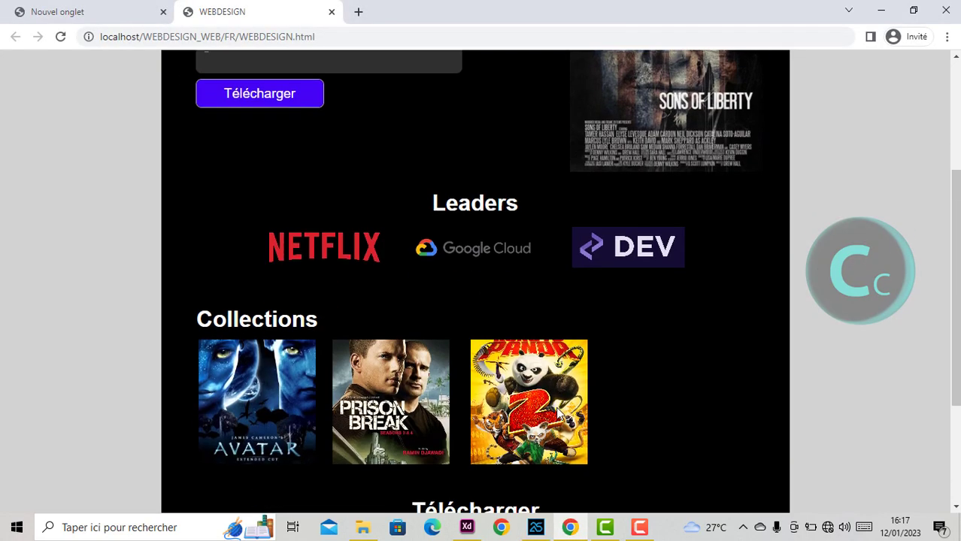
{"action": "scroll", "coordinate": [556, 414], "scroll_direction": "up", "scroll_amount": 5}
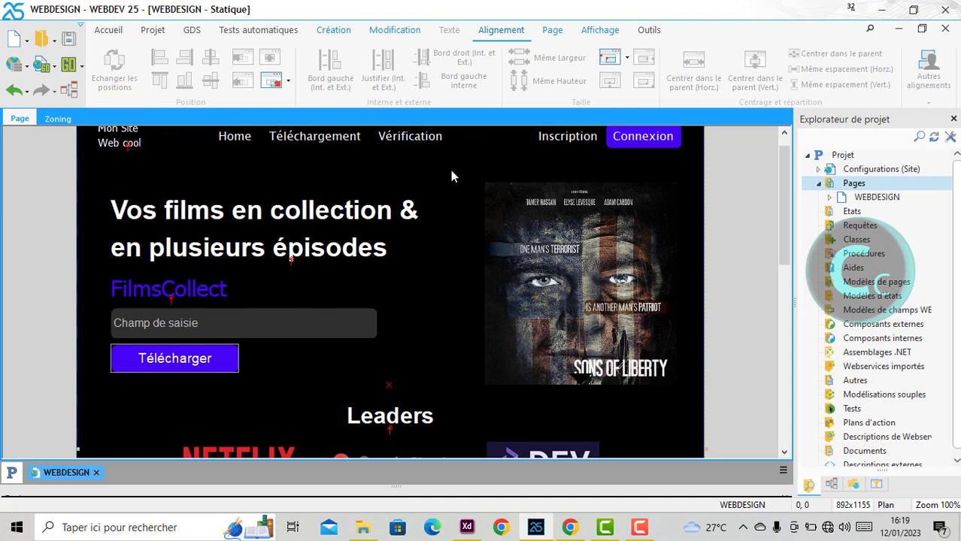
Step: Set the page's browser background (Fond du navigateur) colour to Noir, apply the description, and save the page
{"action": "double_click", "coordinate": [421, 172]}
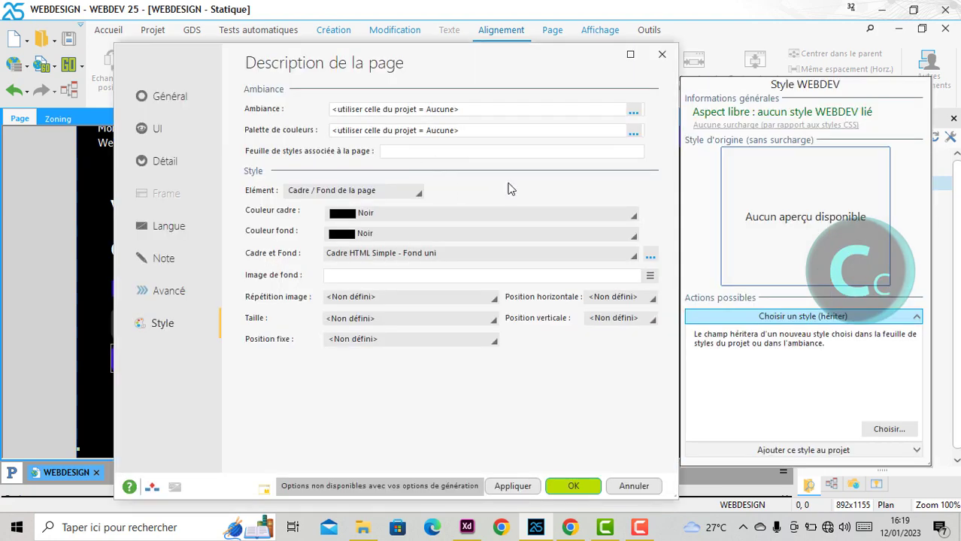
{"action": "left_click", "coordinate": [418, 192]}
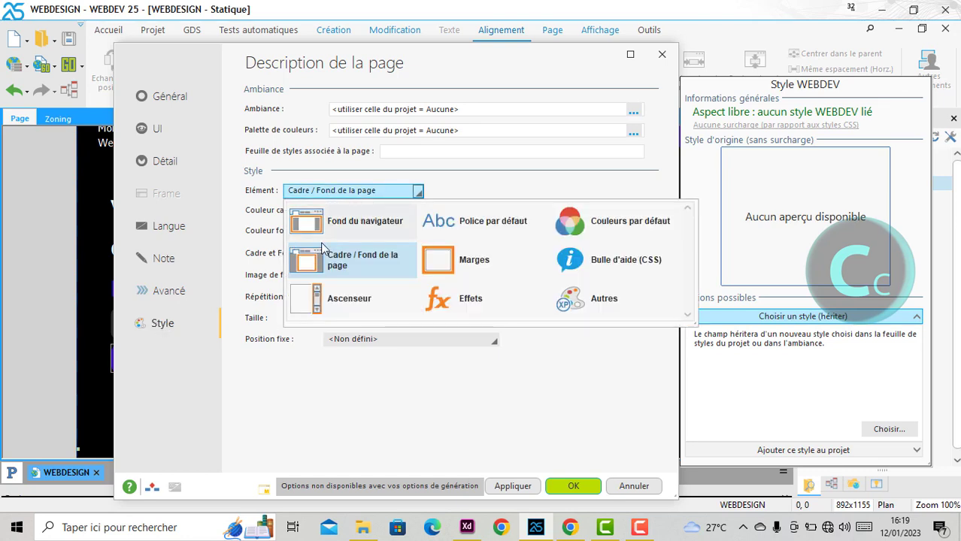
{"action": "left_click", "coordinate": [346, 223]}
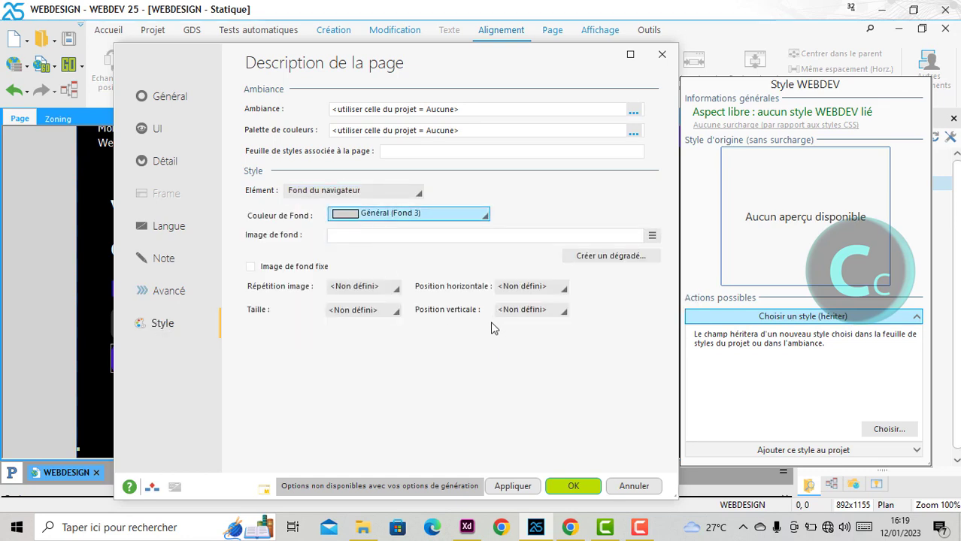
{"action": "left_click", "coordinate": [485, 215]}
{"action": "left_click", "coordinate": [561, 313]}
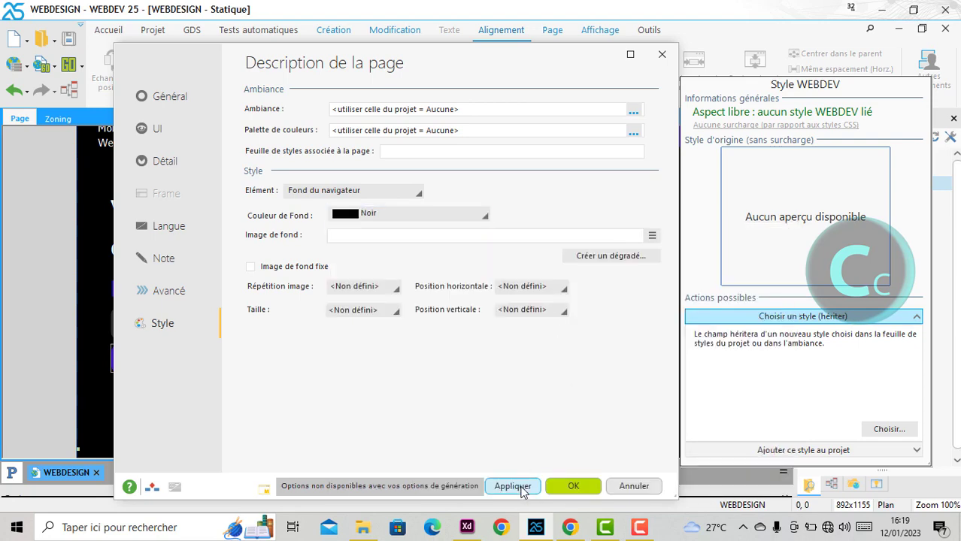
{"action": "left_click", "coordinate": [519, 487]}
{"action": "left_click", "coordinate": [567, 491]}
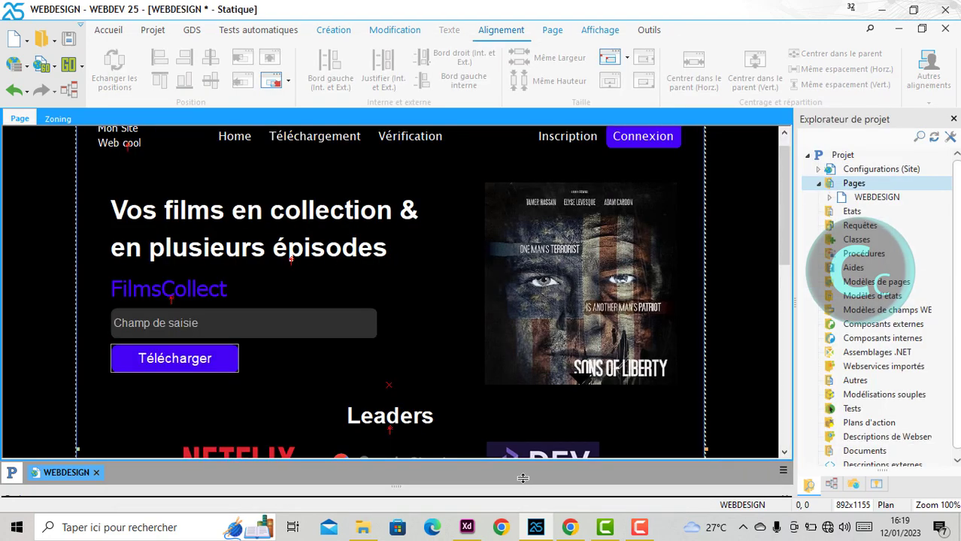
{"action": "key", "text": "ctrl+s"}
Step: Examine the page's background and footer in Chrome, and compare the layout with the mockup in Adobe XD
{"action": "left_click", "coordinate": [570, 531]}
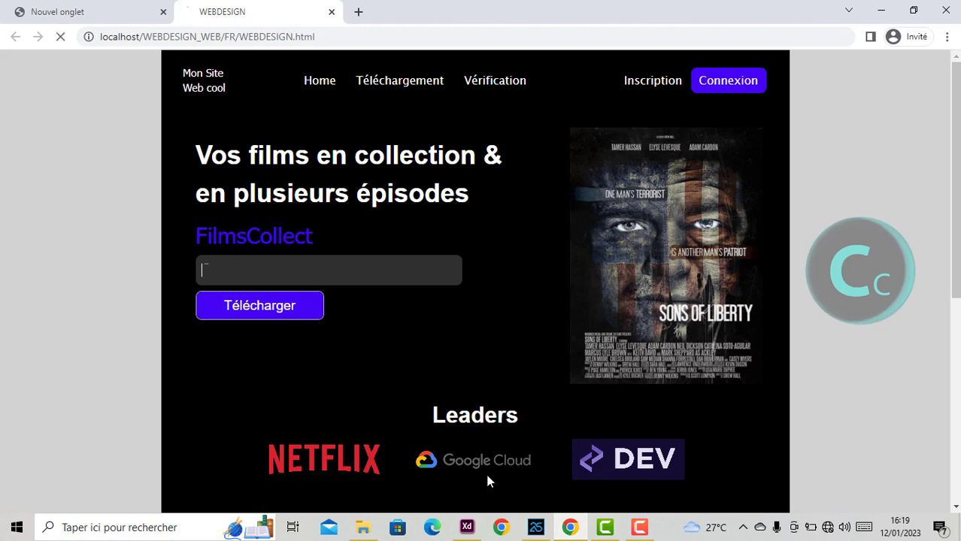
{"action": "scroll", "coordinate": [450, 444], "scroll_direction": "down", "scroll_amount": 5}
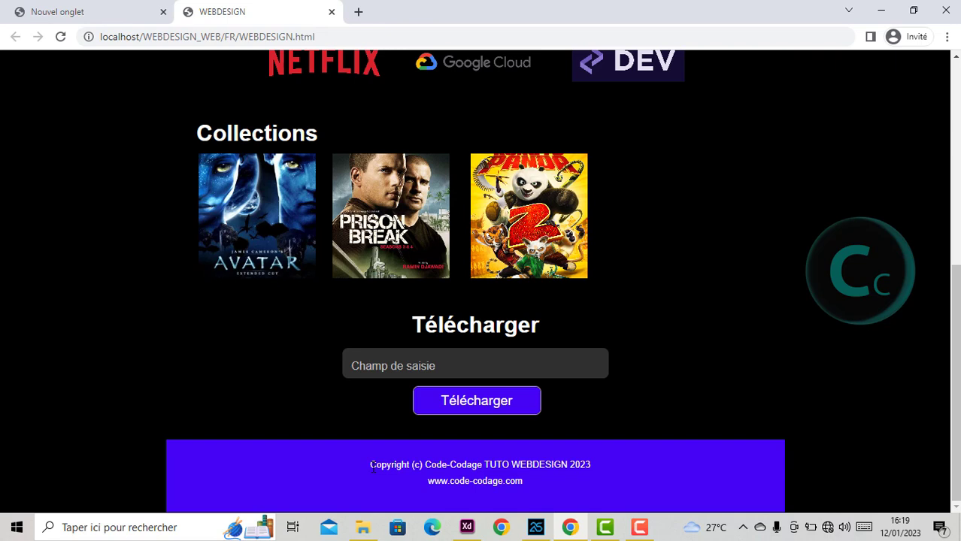
{"action": "left_click", "coordinate": [467, 527]}
{"action": "scroll", "coordinate": [328, 273], "scroll_direction": "up", "scroll_amount": 2}
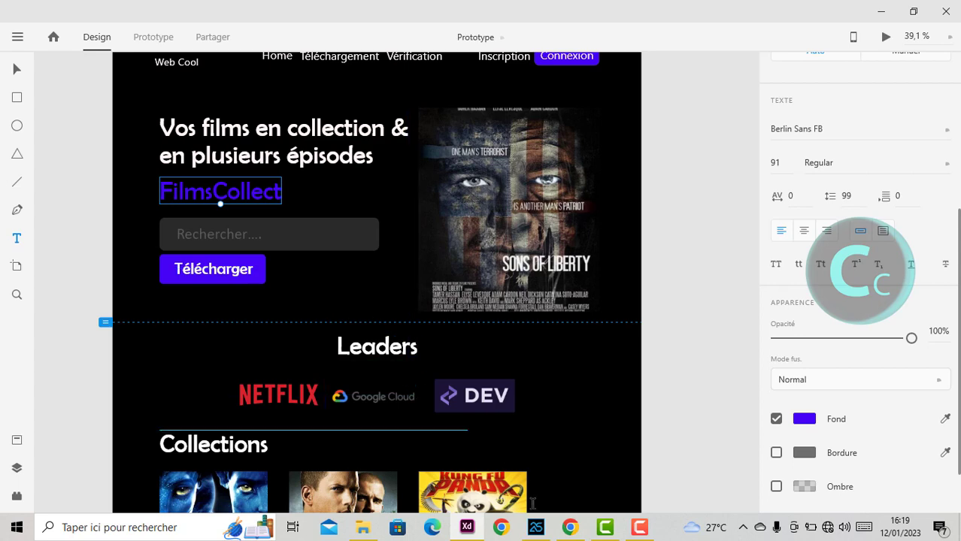
{"action": "left_click", "coordinate": [535, 527]}
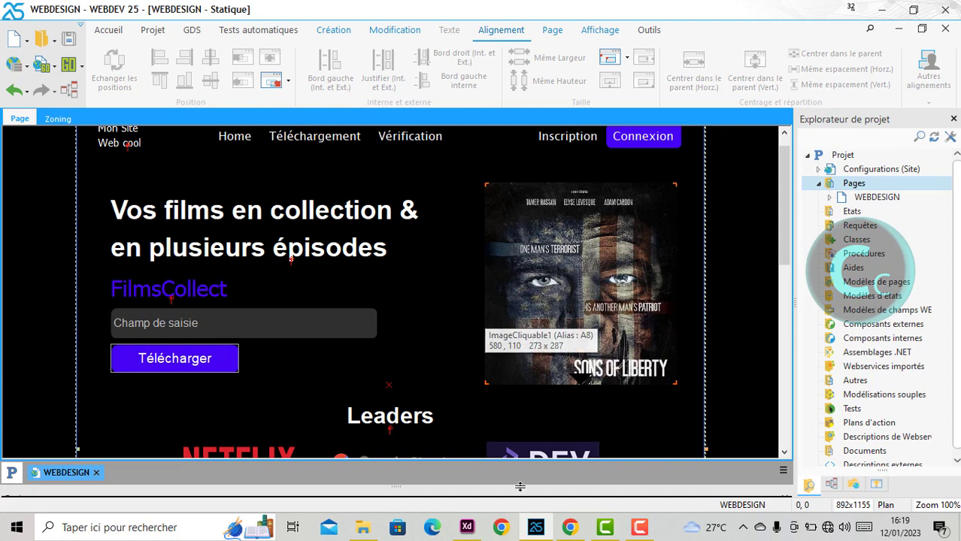
{"action": "left_click", "coordinate": [467, 527]}
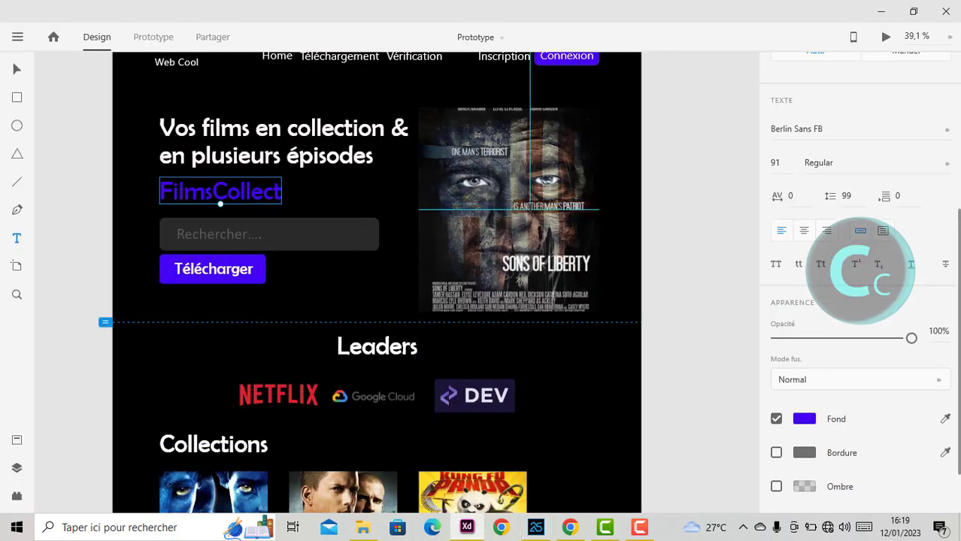